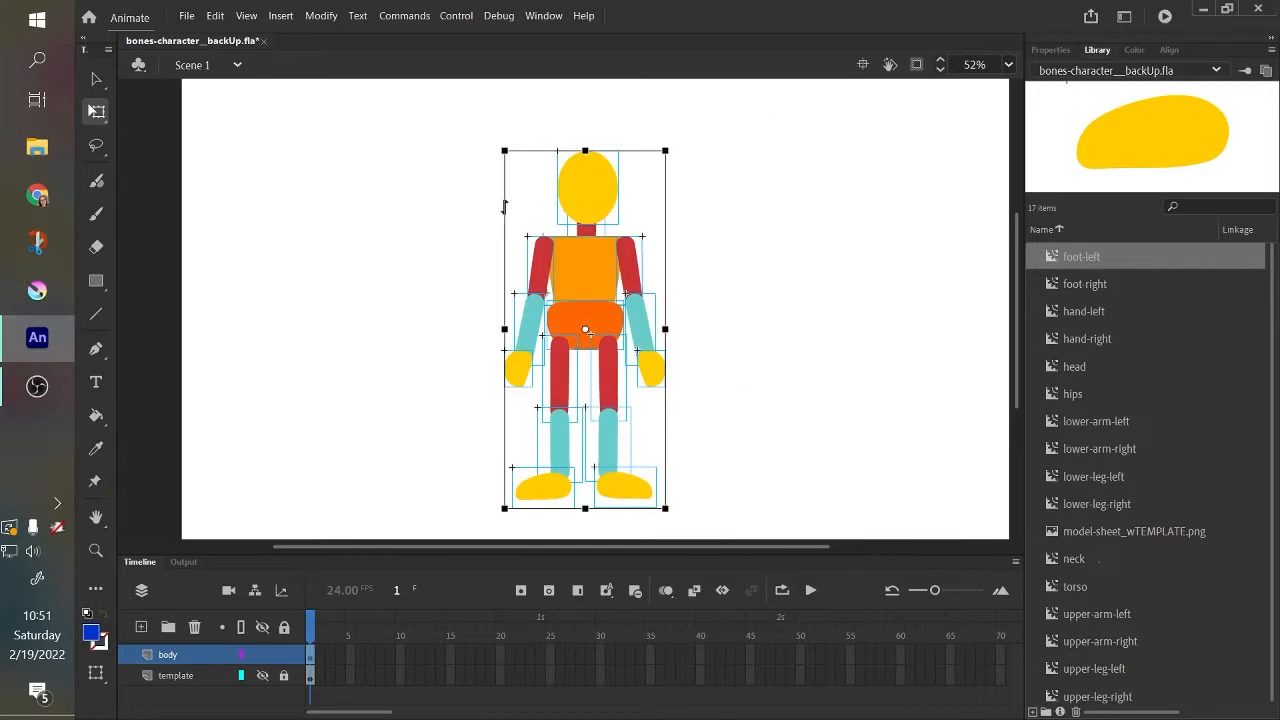
Deselect the whole character and apply the Basic default workspace.
{"action": "left_click_drag", "start_coordinate": [458, 106], "coordinate": [720, 528]}
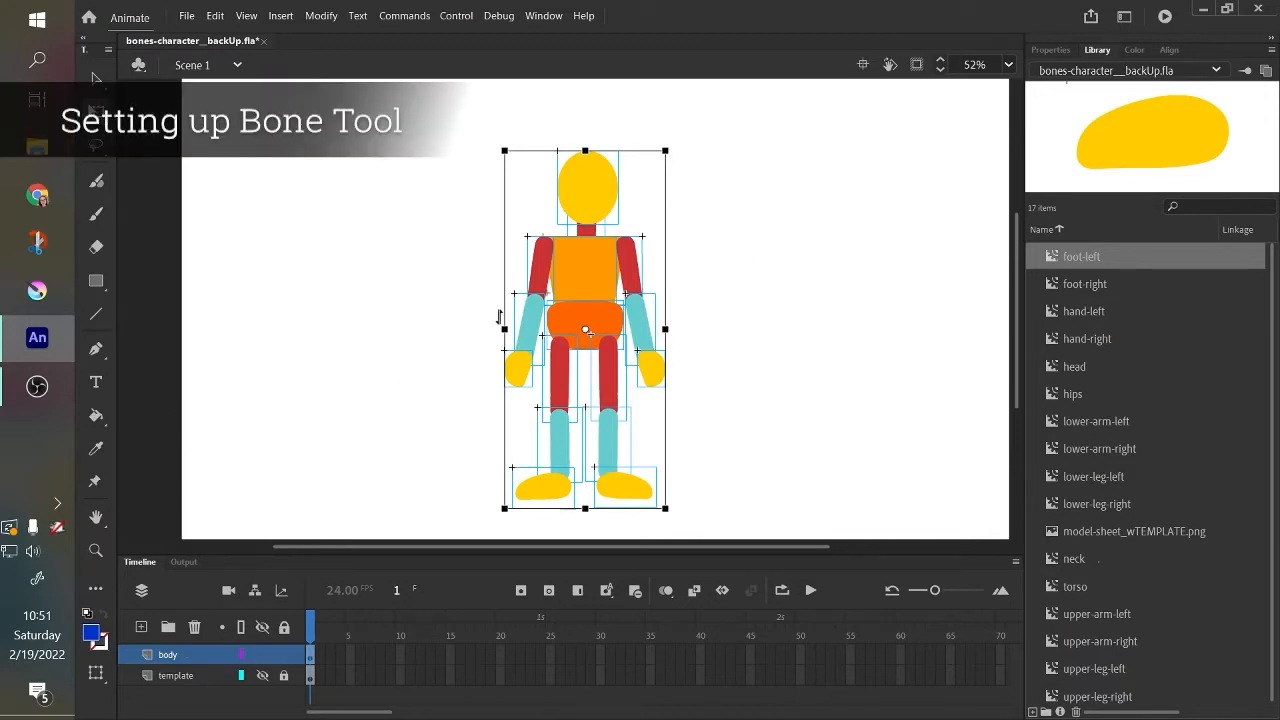
{"action": "left_click", "coordinate": [390, 320]}
{"action": "left_click", "coordinate": [1123, 17]}
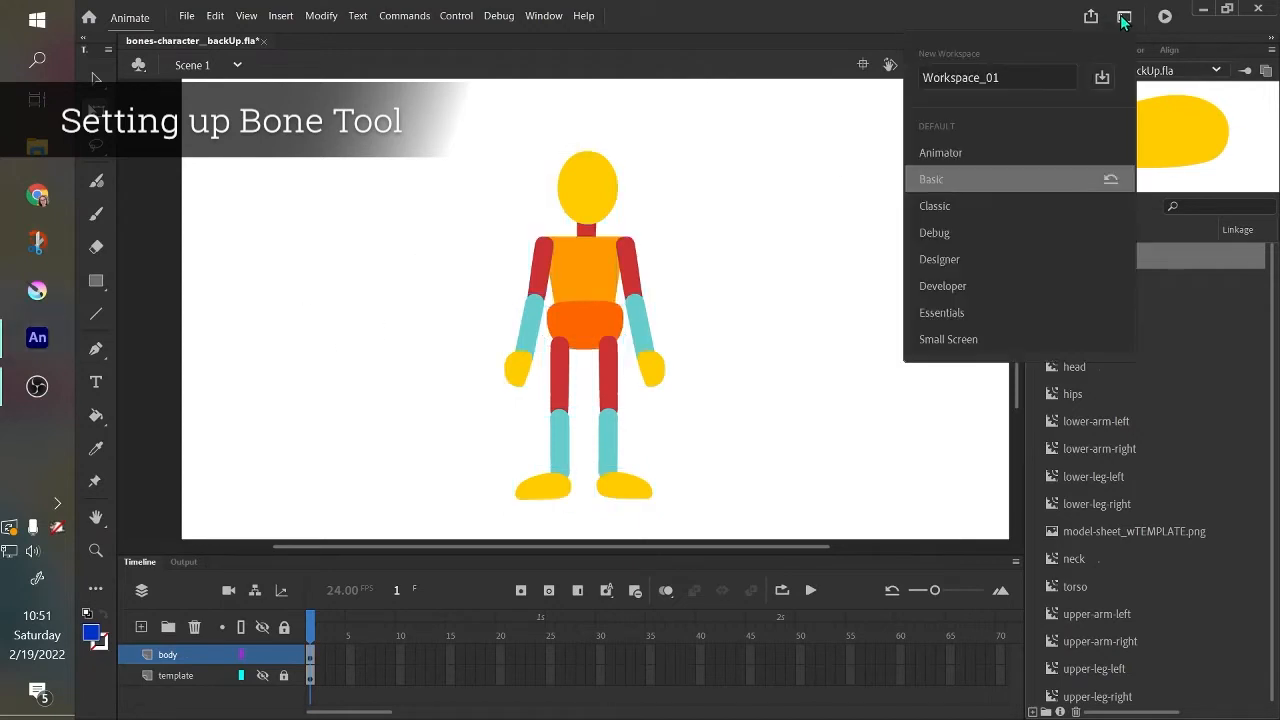
{"action": "left_click", "coordinate": [1063, 178]}
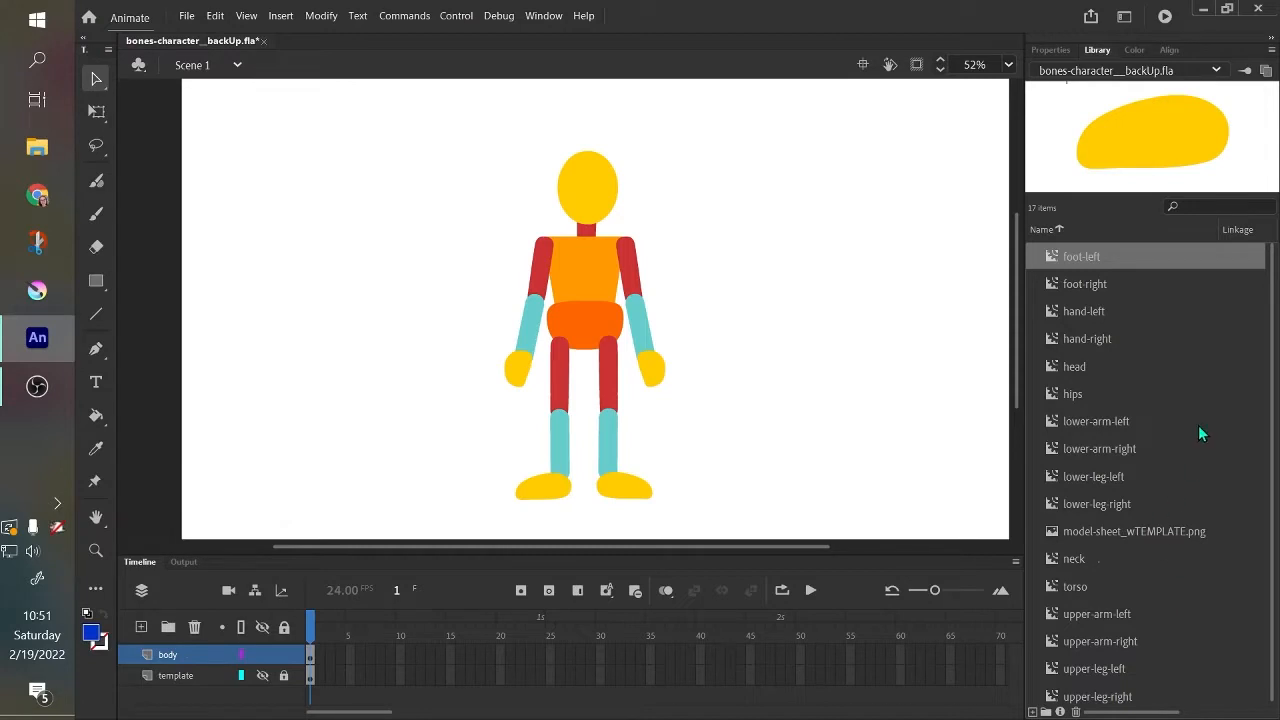
Add the Bone Tool to the toolbar beneath the Lasso tool and close the extra tools list.
{"action": "left_click", "coordinate": [97, 591]}
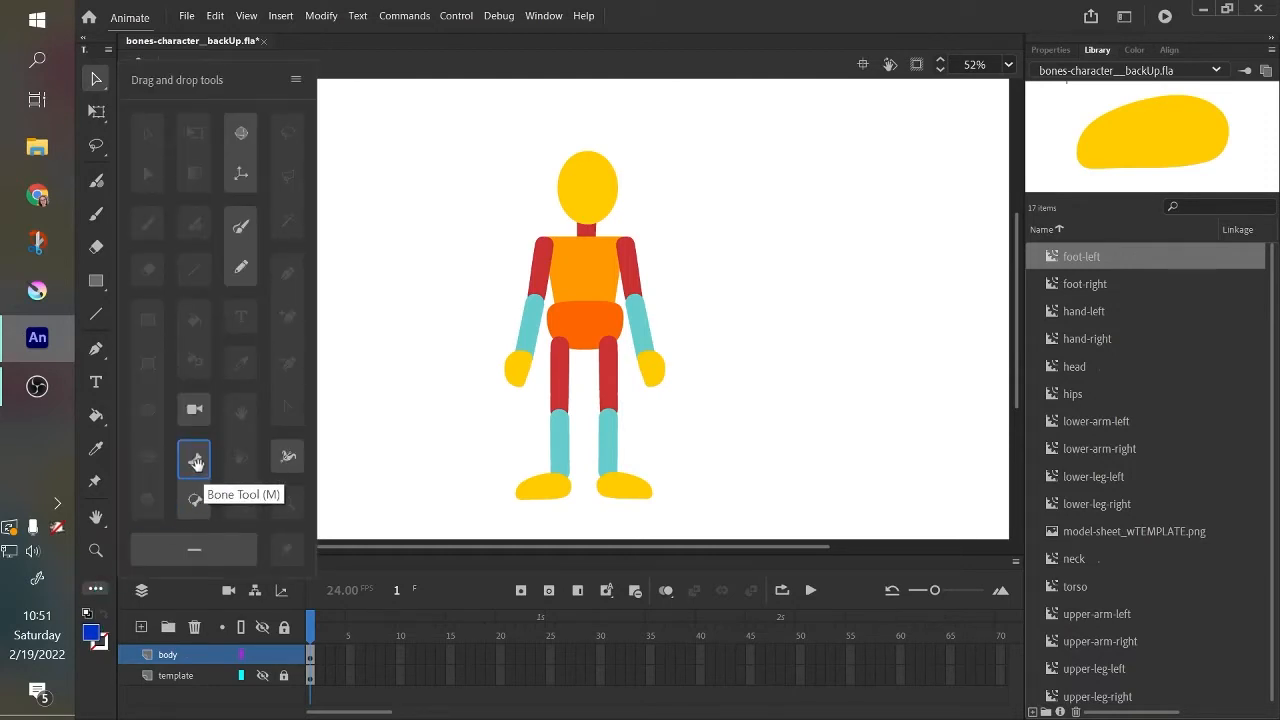
{"action": "mouse_move", "coordinate": [195, 460]}
{"action": "left_mouse_down"}
{"action": "mouse_move", "coordinate": [182, 455]}
{"action": "mouse_move", "coordinate": [101, 172]}
{"action": "left_mouse_up"}
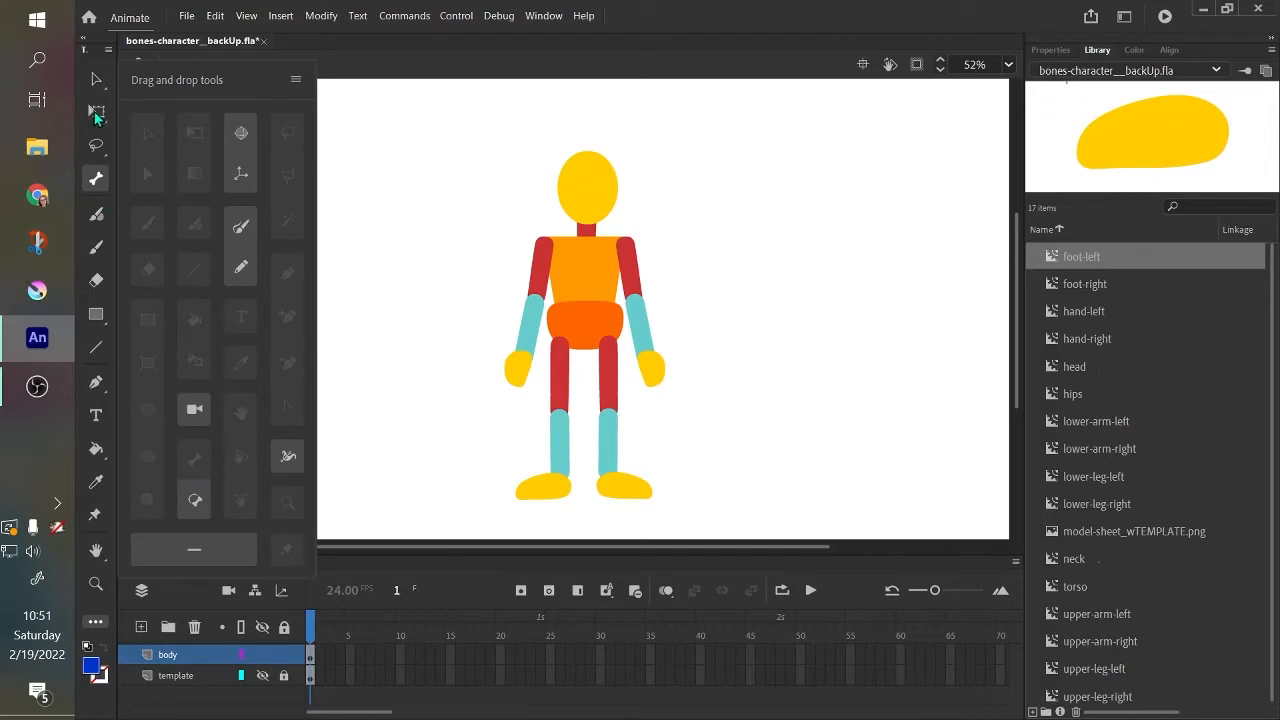
{"action": "left_click", "coordinate": [96, 180]}
{"action": "left_click", "coordinate": [94, 622]}
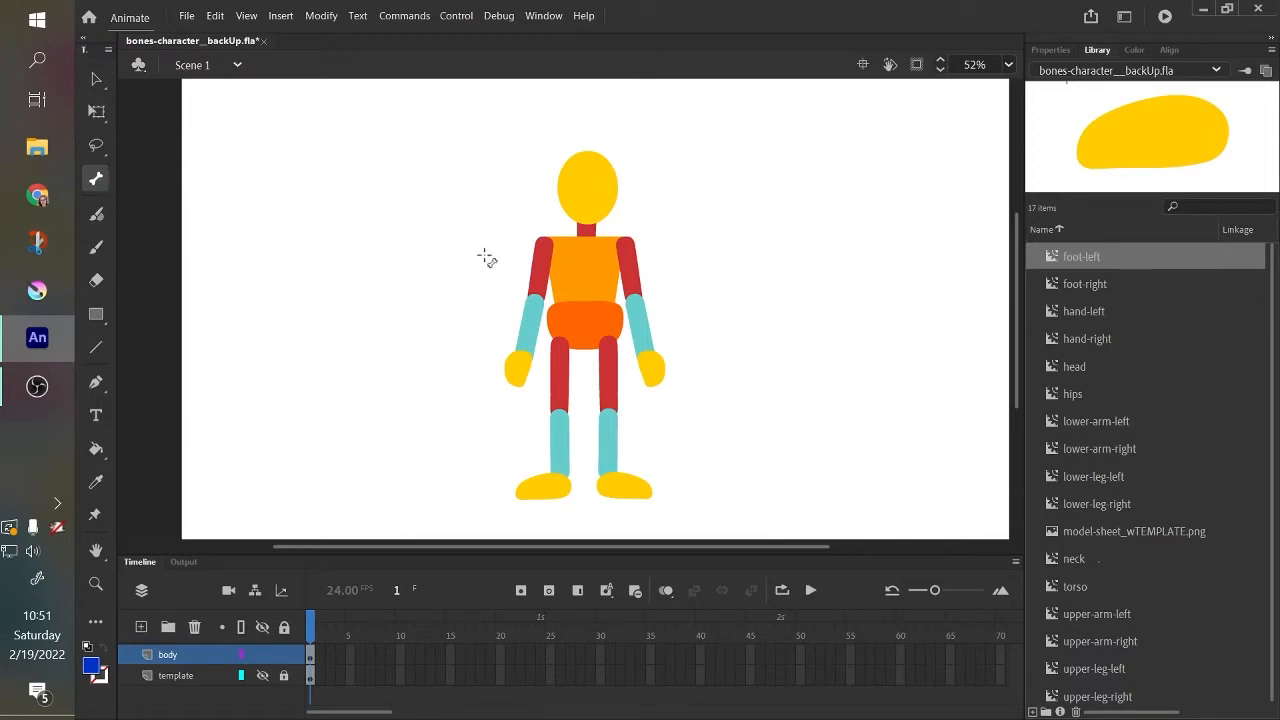
In the Drawing preferences, leave Auto Set Transformation Point turned off for the IK Bone Tool and accept the settings.
{"action": "left_click", "coordinate": [97, 80]}
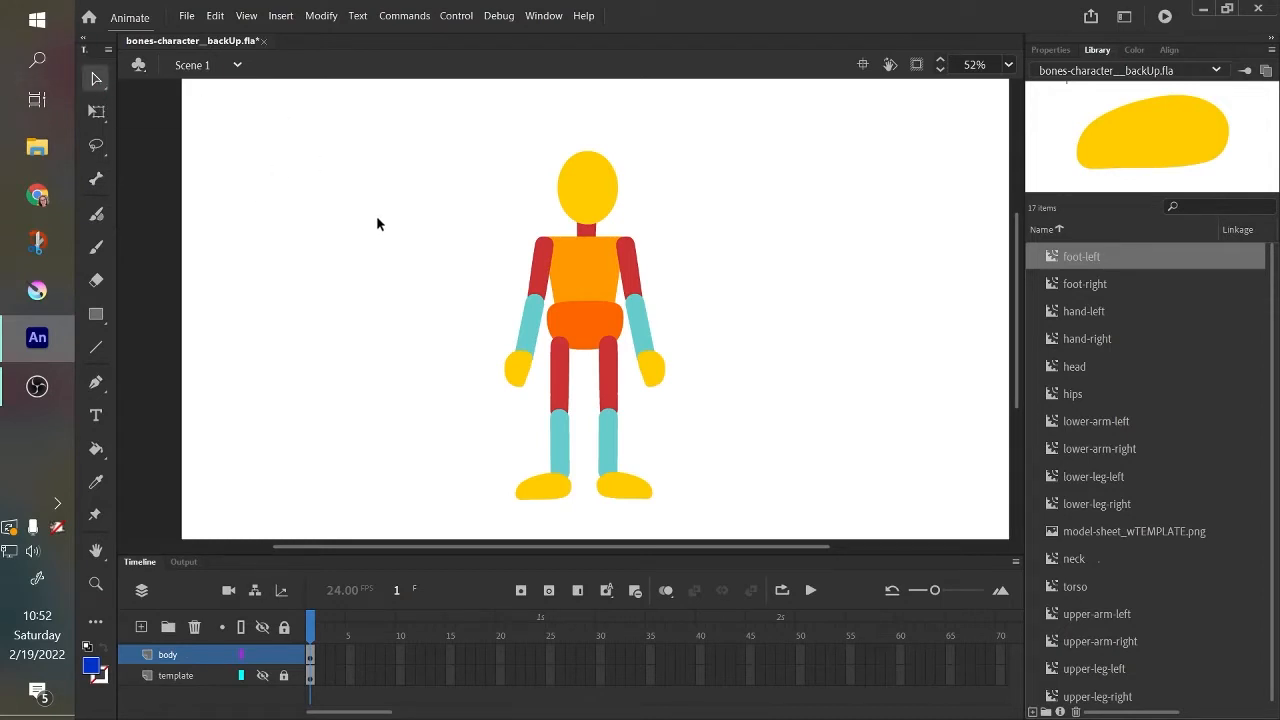
{"action": "left_click", "coordinate": [215, 16]}
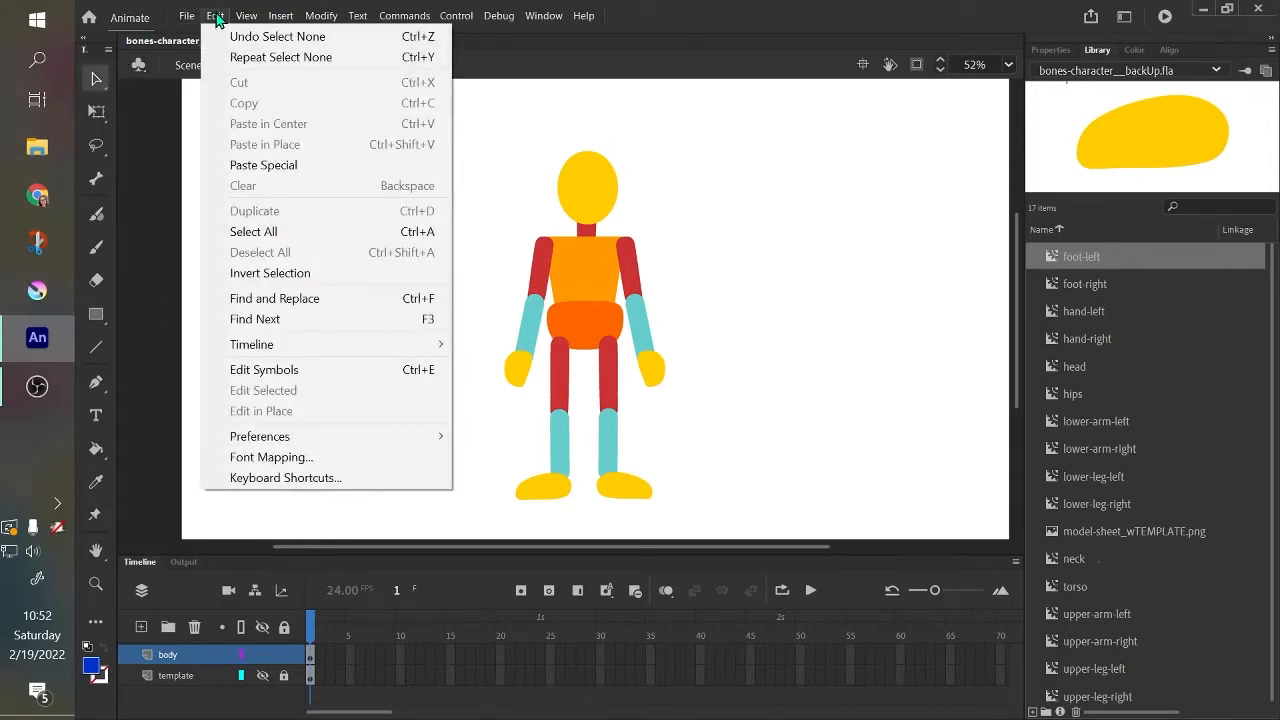
{"action": "mouse_move", "coordinate": [445, 438]}
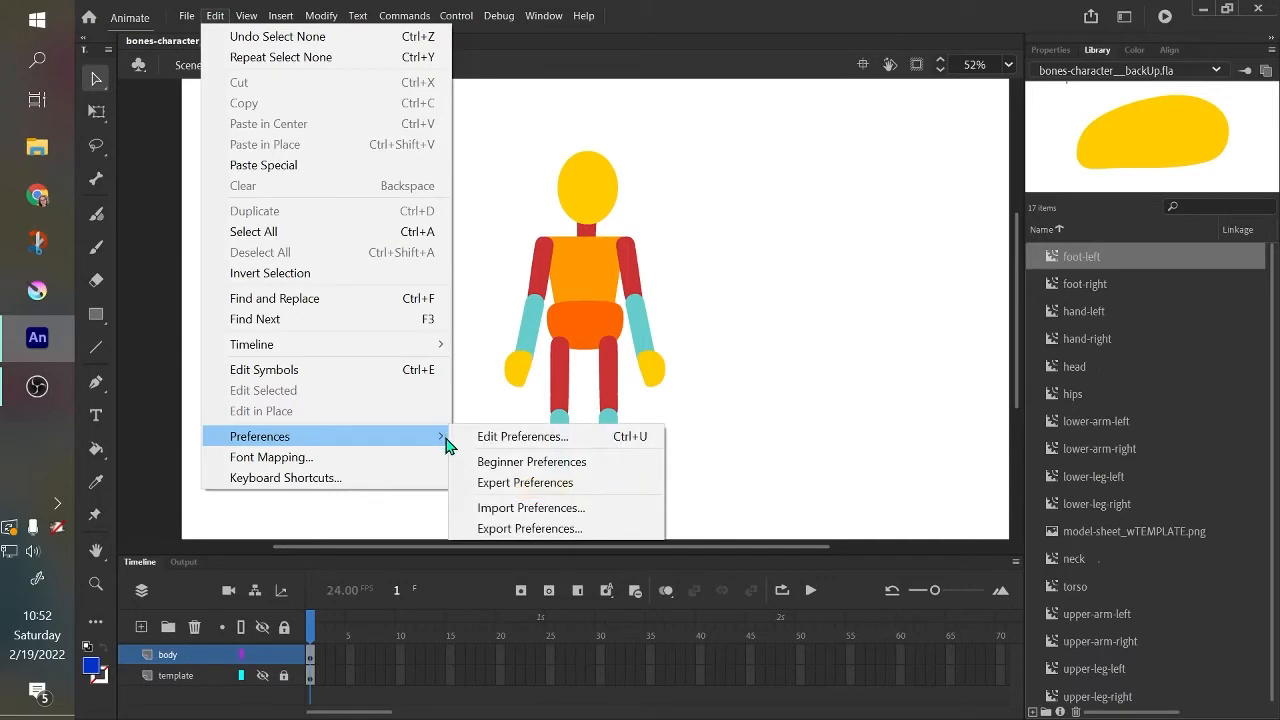
{"action": "left_click", "coordinate": [515, 440]}
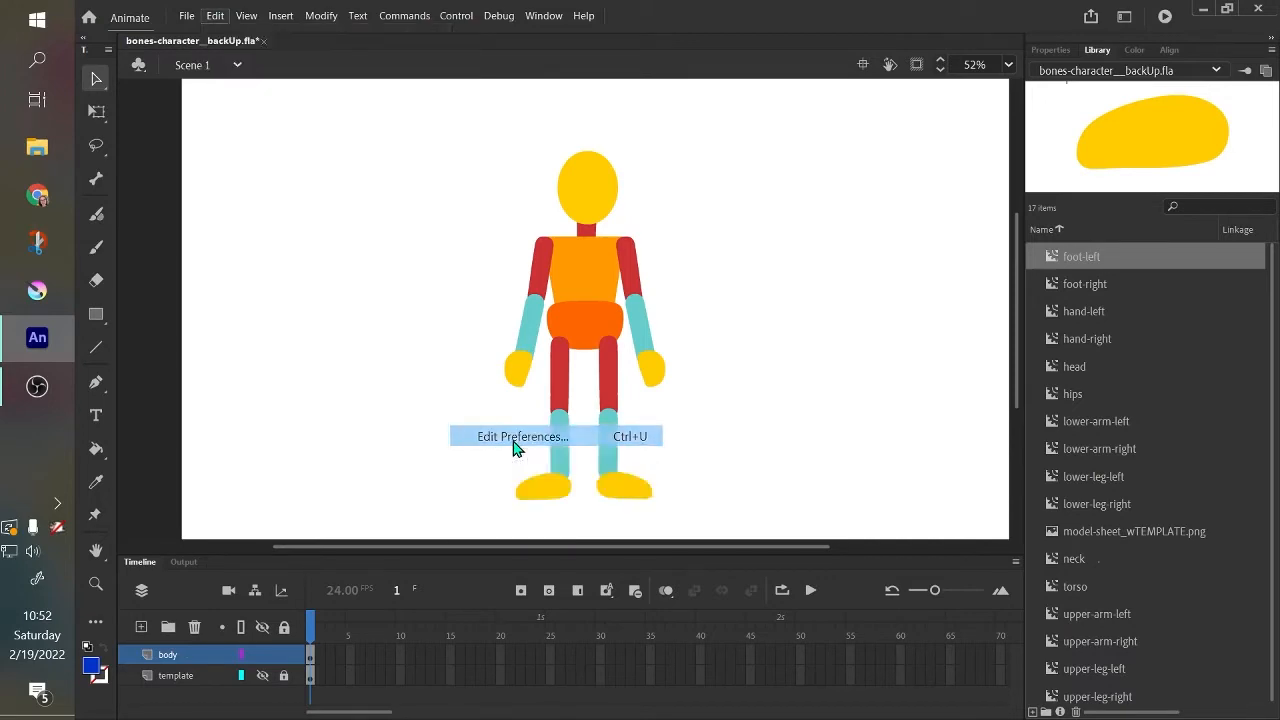
{"action": "left_click_drag", "start_coordinate": [718, 58], "coordinate": [695, 59]}
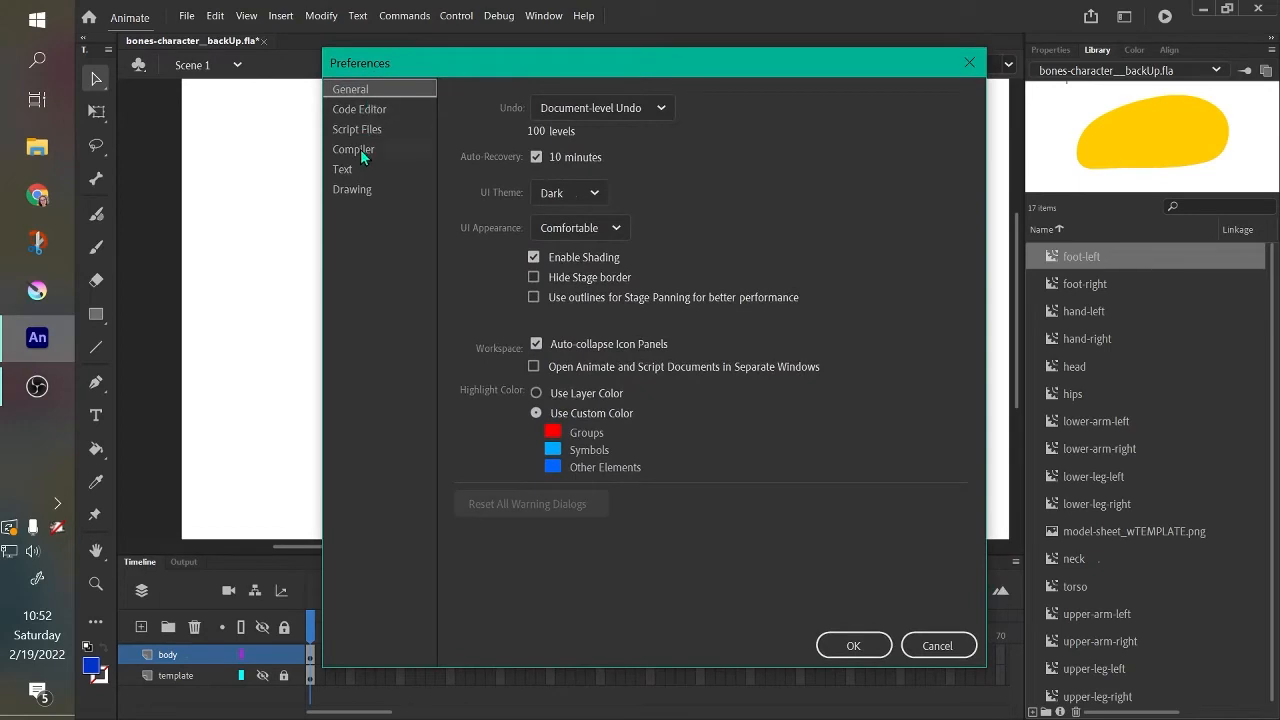
{"action": "left_click", "coordinate": [353, 195]}
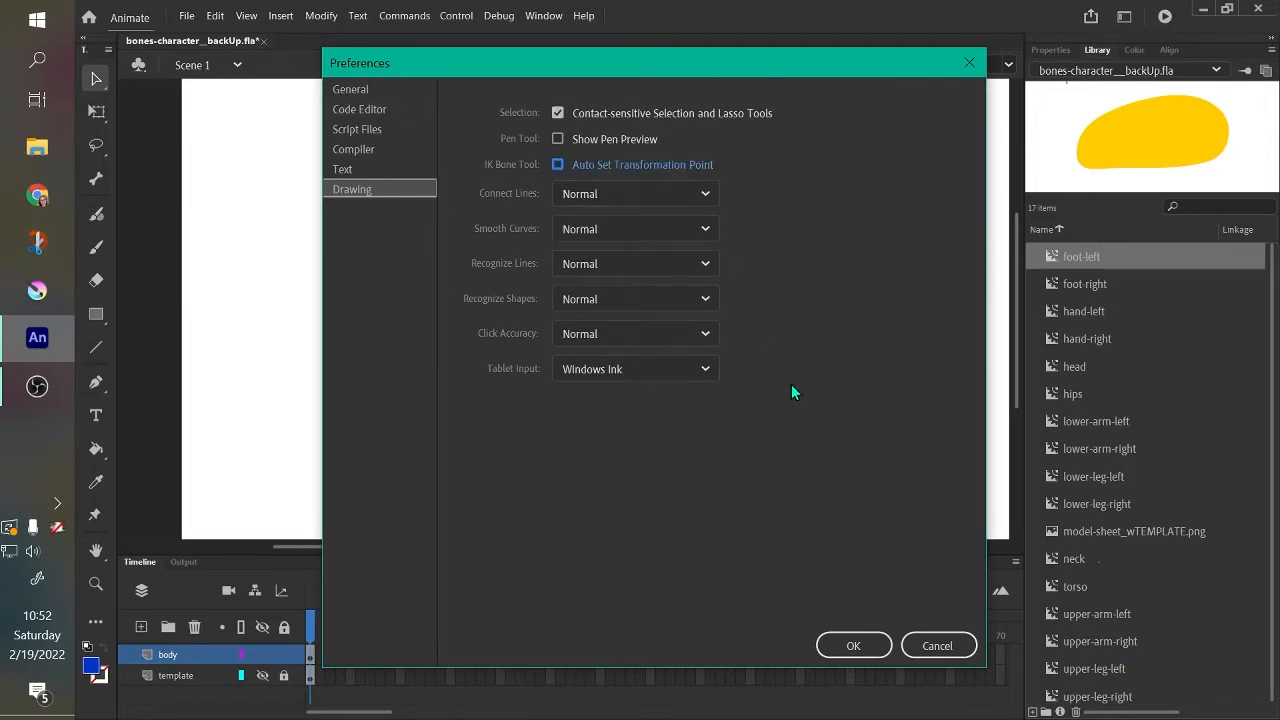
{"action": "left_click", "coordinate": [855, 646]}
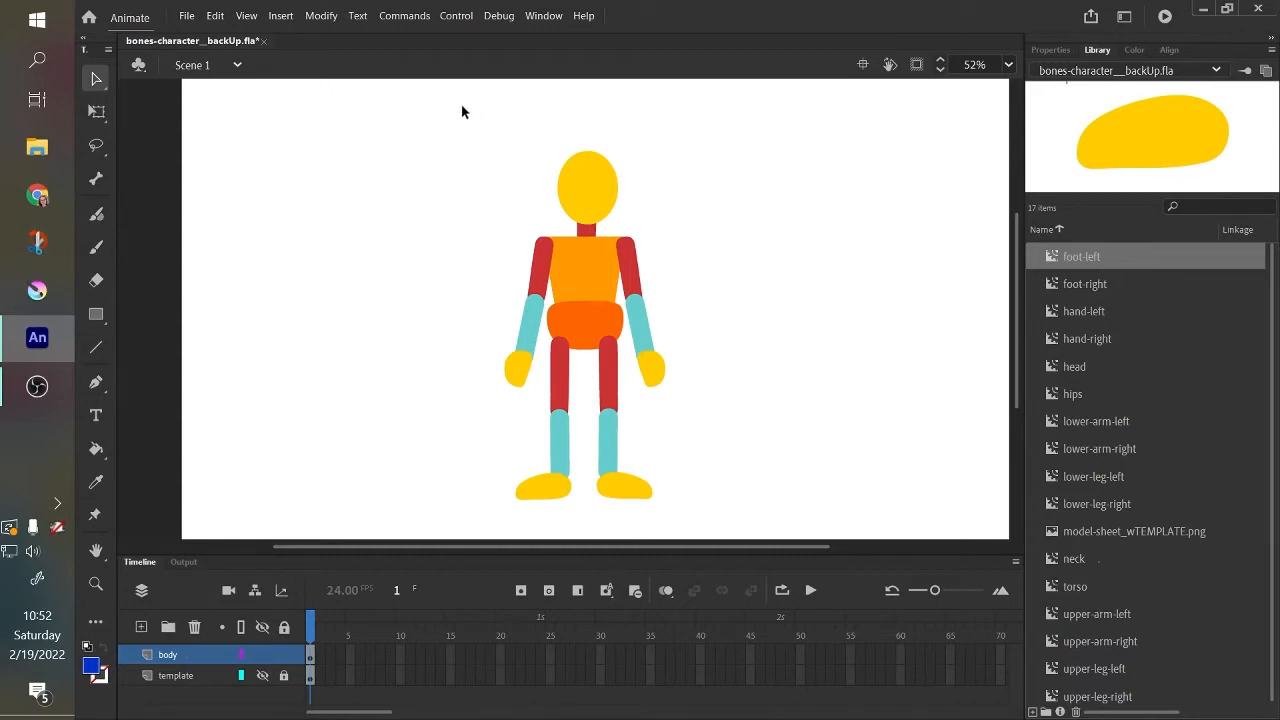
Select all the character's parts, preview the body-part symbols and template image in the library, and check the template layer's visibility.
{"action": "left_click_drag", "start_coordinate": [462, 111], "coordinate": [704, 531]}
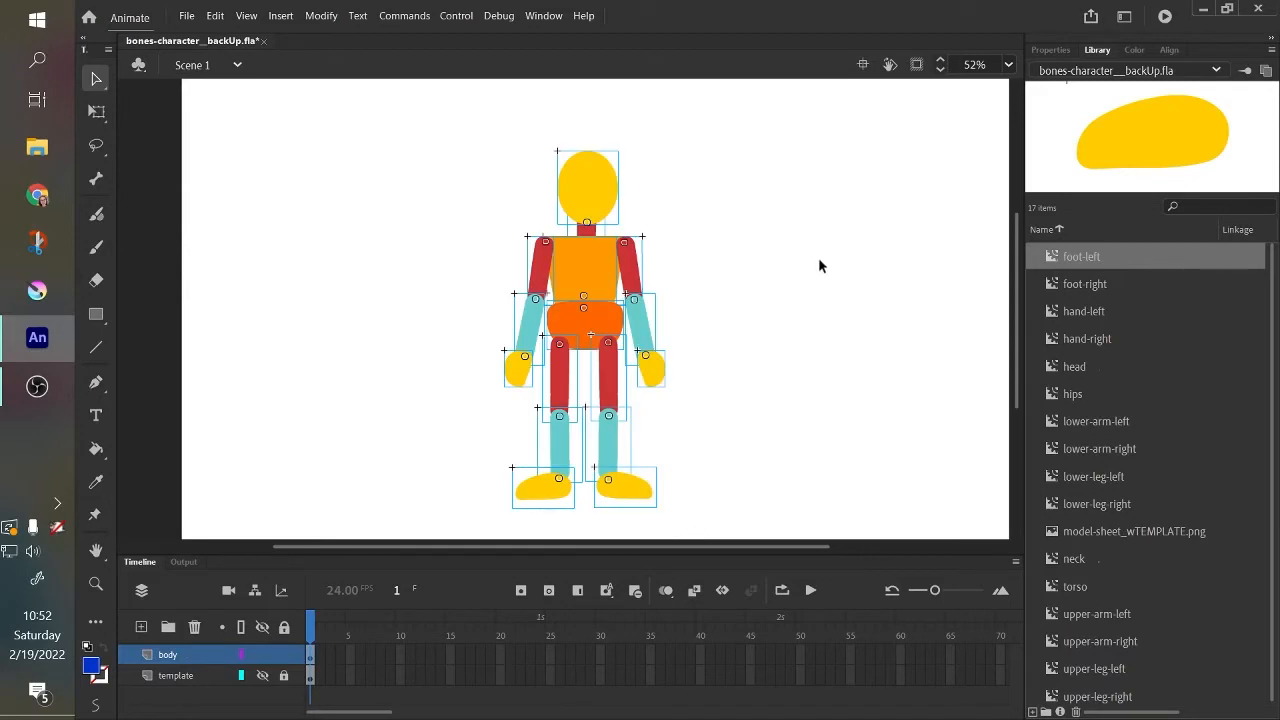
{"action": "left_click", "coordinate": [1107, 280]}
{"action": "left_click", "coordinate": [1116, 311]}
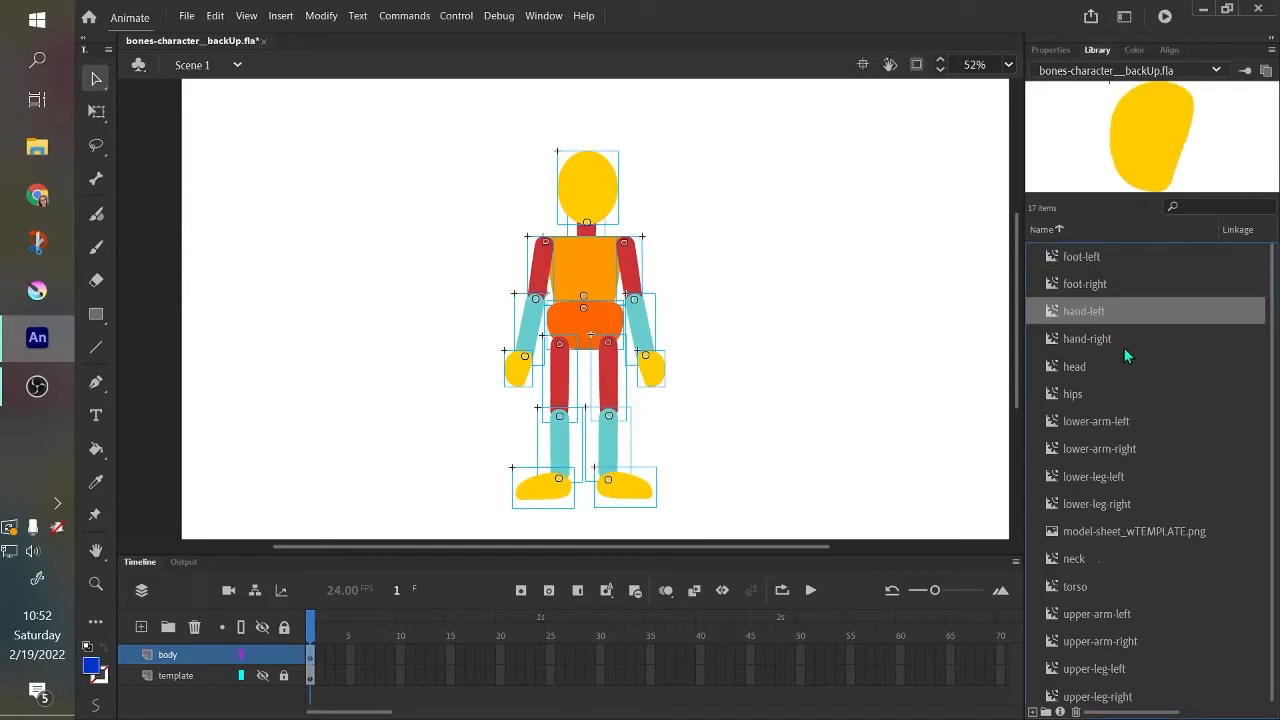
{"action": "left_click", "coordinate": [1125, 339]}
{"action": "left_click", "coordinate": [1130, 390]}
{"action": "left_click", "coordinate": [1144, 603]}
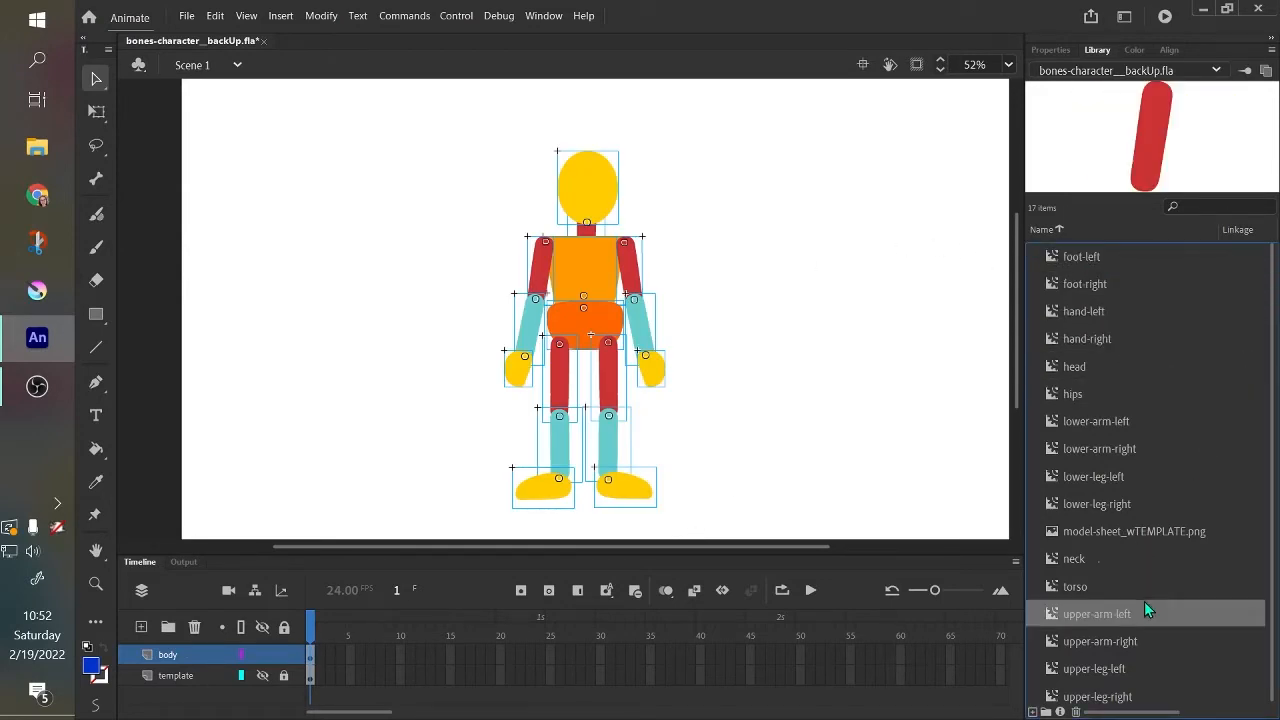
{"action": "left_click", "coordinate": [1154, 528]}
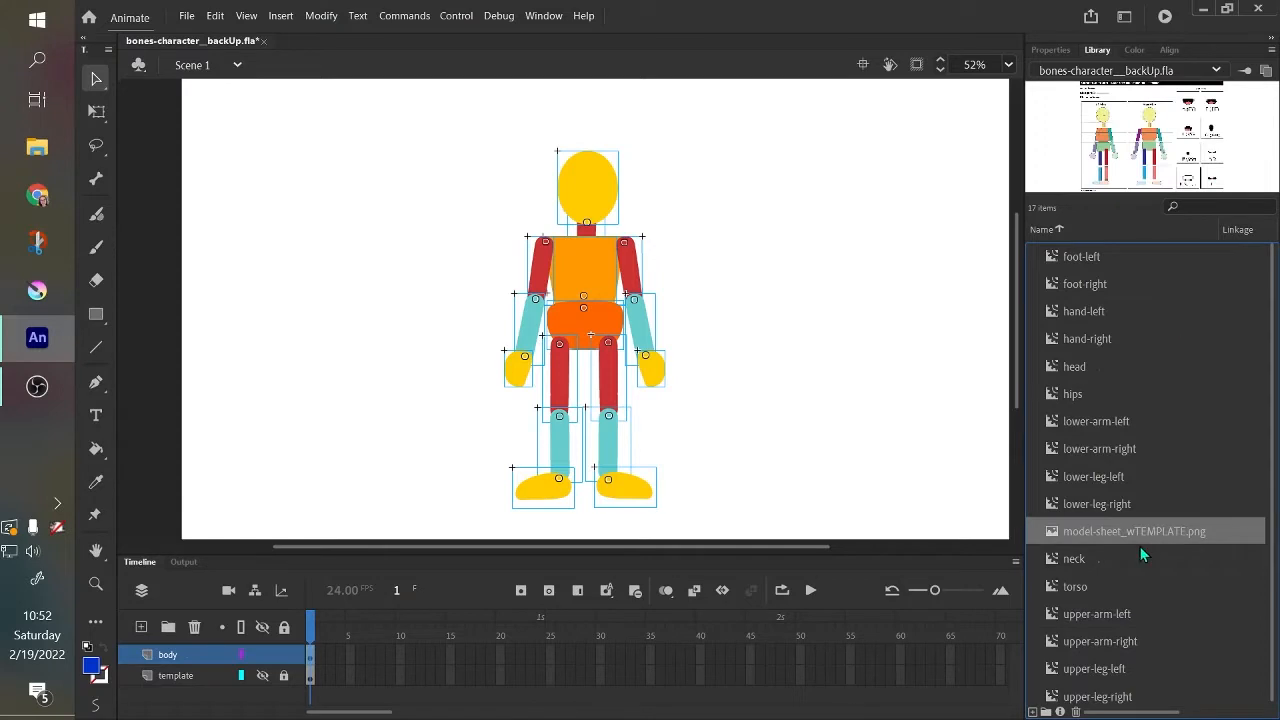
{"action": "left_click", "coordinate": [265, 676]}
{"action": "left_click", "coordinate": [263, 676]}
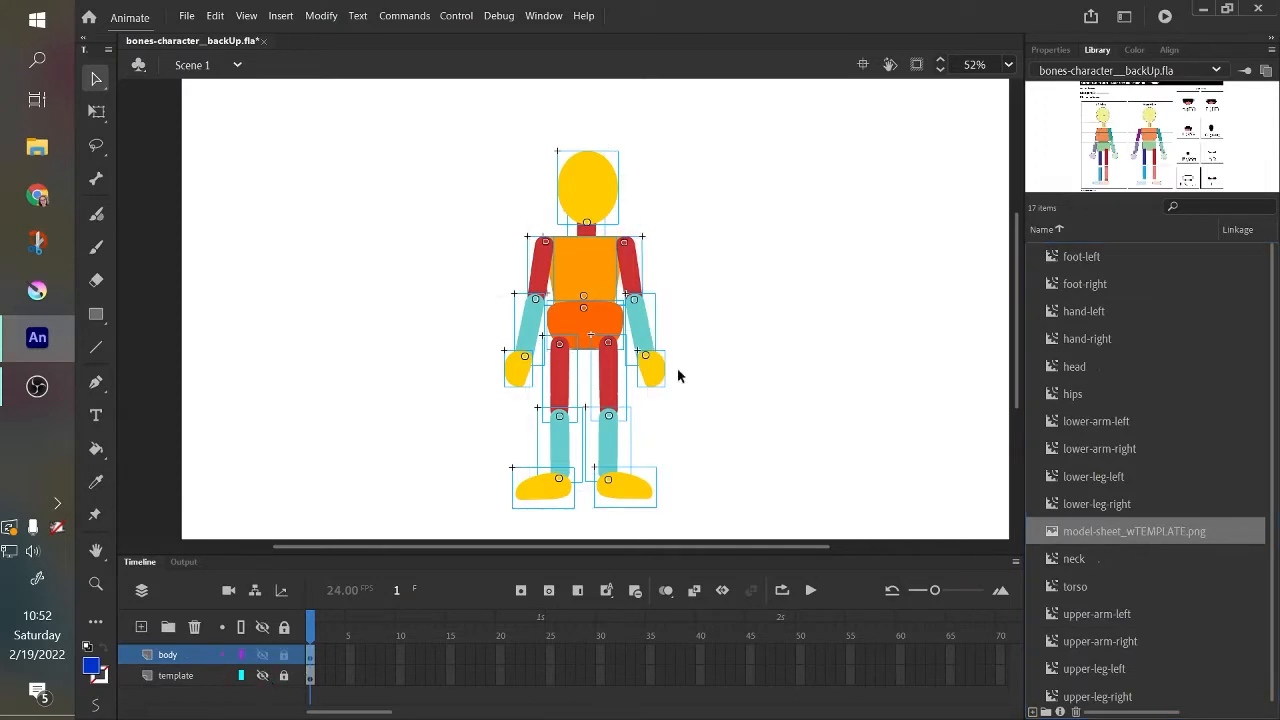
{"action": "left_click", "coordinate": [1108, 268]}
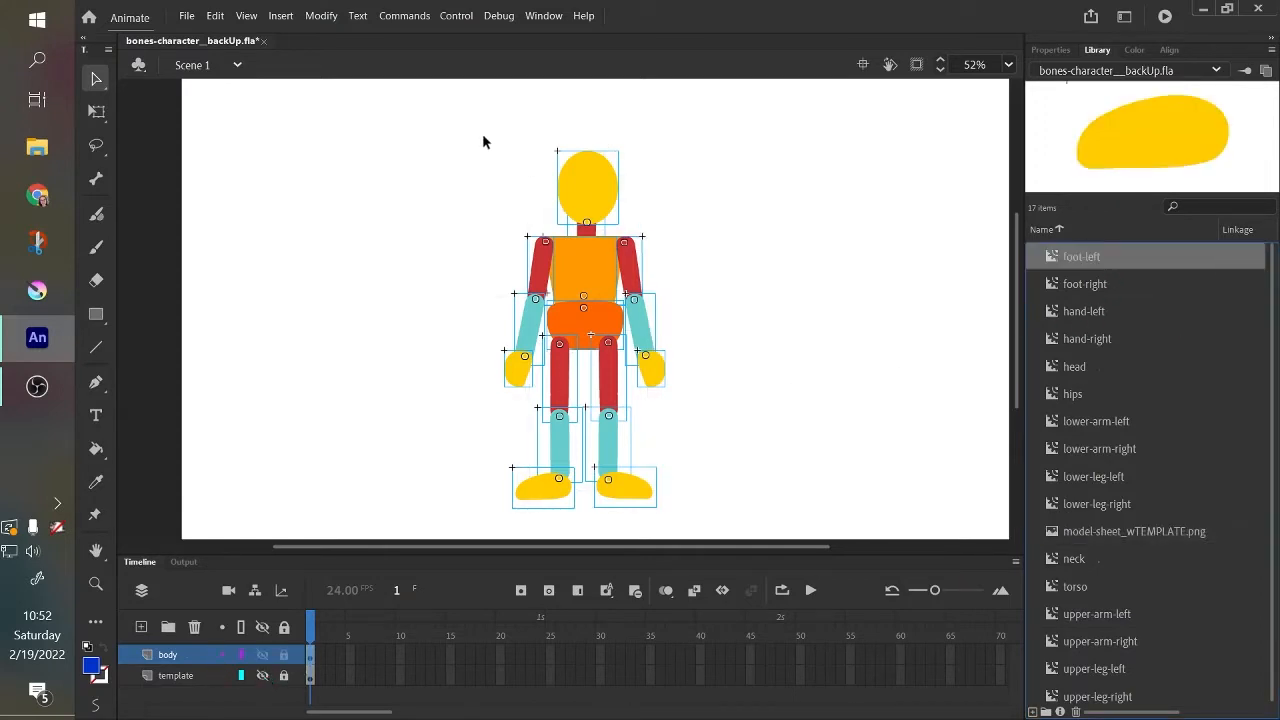
Examine the transformation points of the whole character and the left upper arm using the Selection tool.
{"action": "left_click_drag", "start_coordinate": [454, 108], "coordinate": [707, 516]}
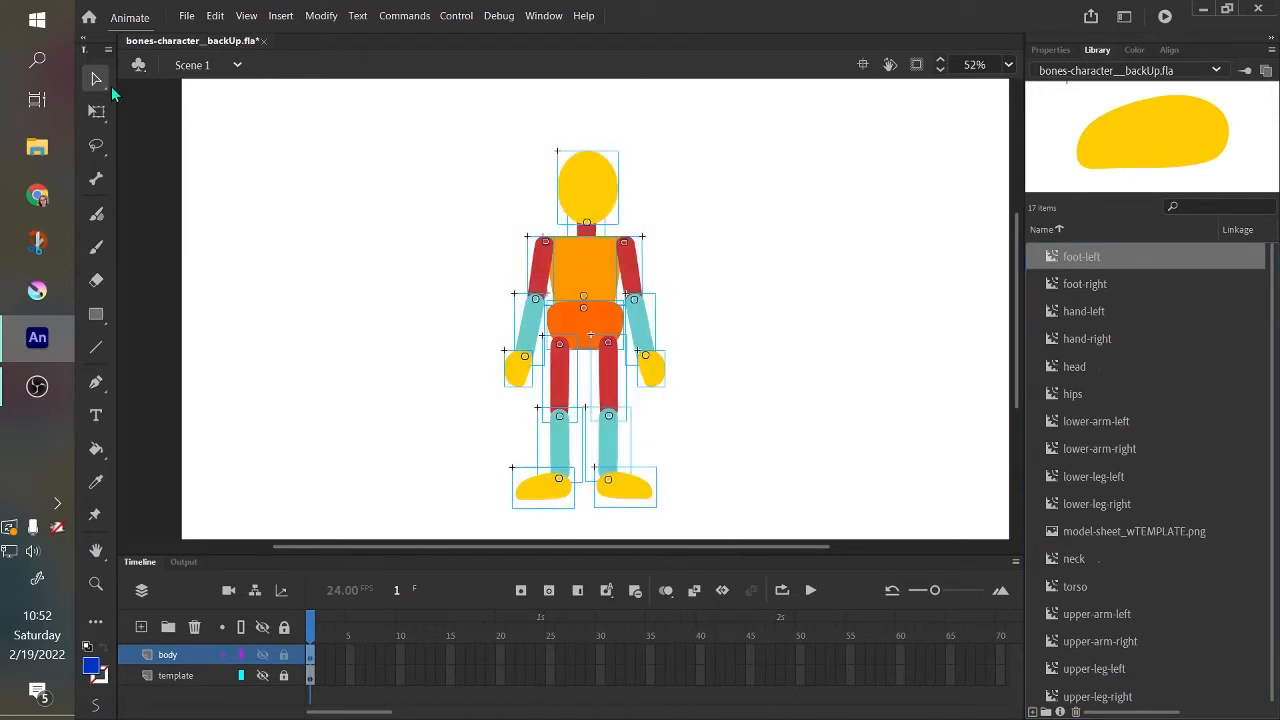
{"action": "left_click_drag", "start_coordinate": [393, 102], "coordinate": [741, 531]}
{"action": "left_click", "coordinate": [533, 275]}
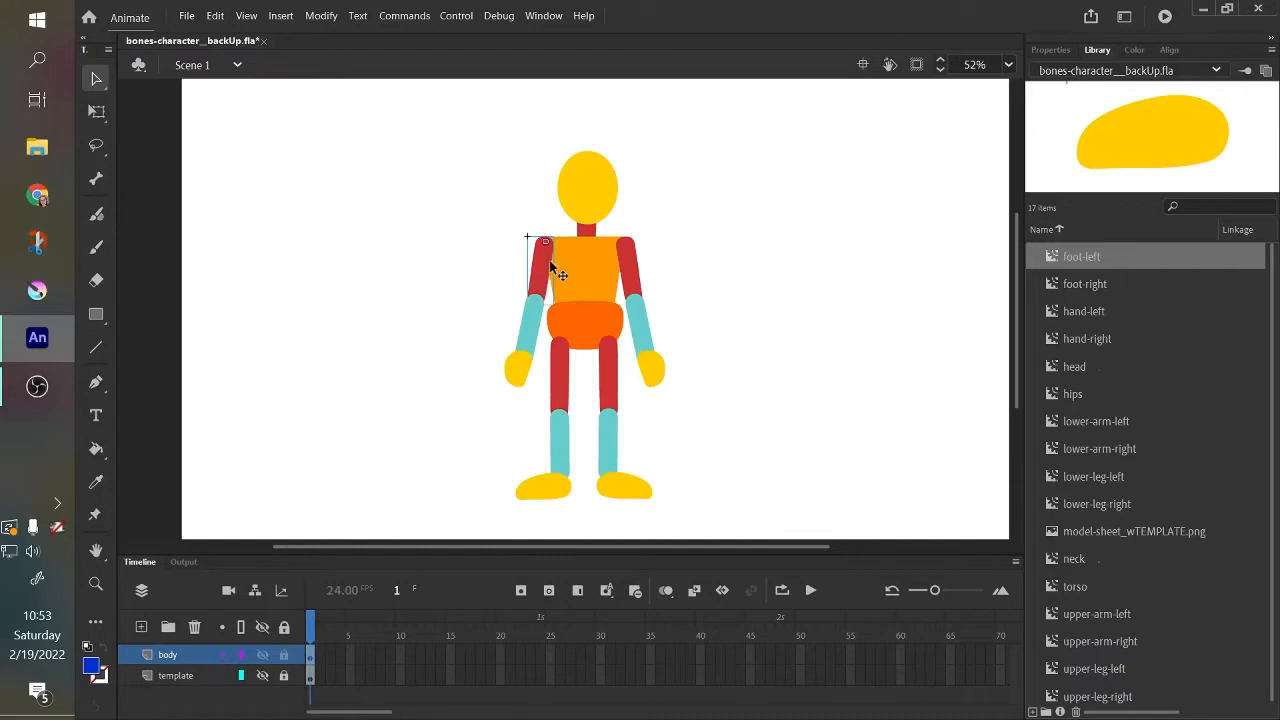
{"action": "mouse_move", "coordinate": [550, 264]}
{"action": "left_mouse_down"}
{"action": "mouse_move", "coordinate": [506, 264]}
{"action": "mouse_move", "coordinate": [497, 277]}
{"action": "mouse_move", "coordinate": [500, 263]}
{"action": "mouse_move", "coordinate": [519, 277]}
{"action": "mouse_move", "coordinate": [503, 251]}
{"action": "mouse_move", "coordinate": [543, 229]}
{"action": "mouse_move", "coordinate": [541, 245]}
{"action": "left_mouse_up"}
{"action": "left_click_drag", "start_coordinate": [483, 131], "coordinate": [702, 500]}
{"action": "left_click", "coordinate": [736, 439]}
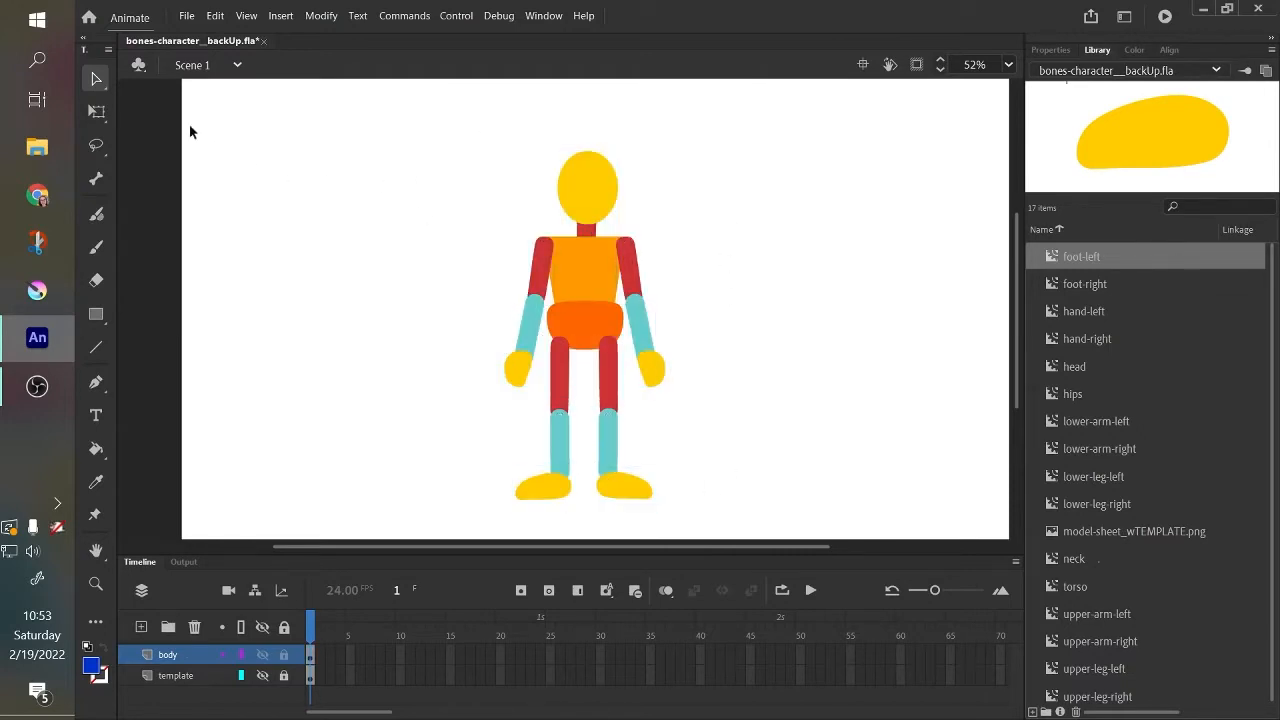
Use Free Transform to inspect the transformation points of the whole figure, both upper arms and the torso up close.
{"action": "left_click", "coordinate": [96, 112]}
{"action": "left_click_drag", "start_coordinate": [458, 113], "coordinate": [714, 520]}
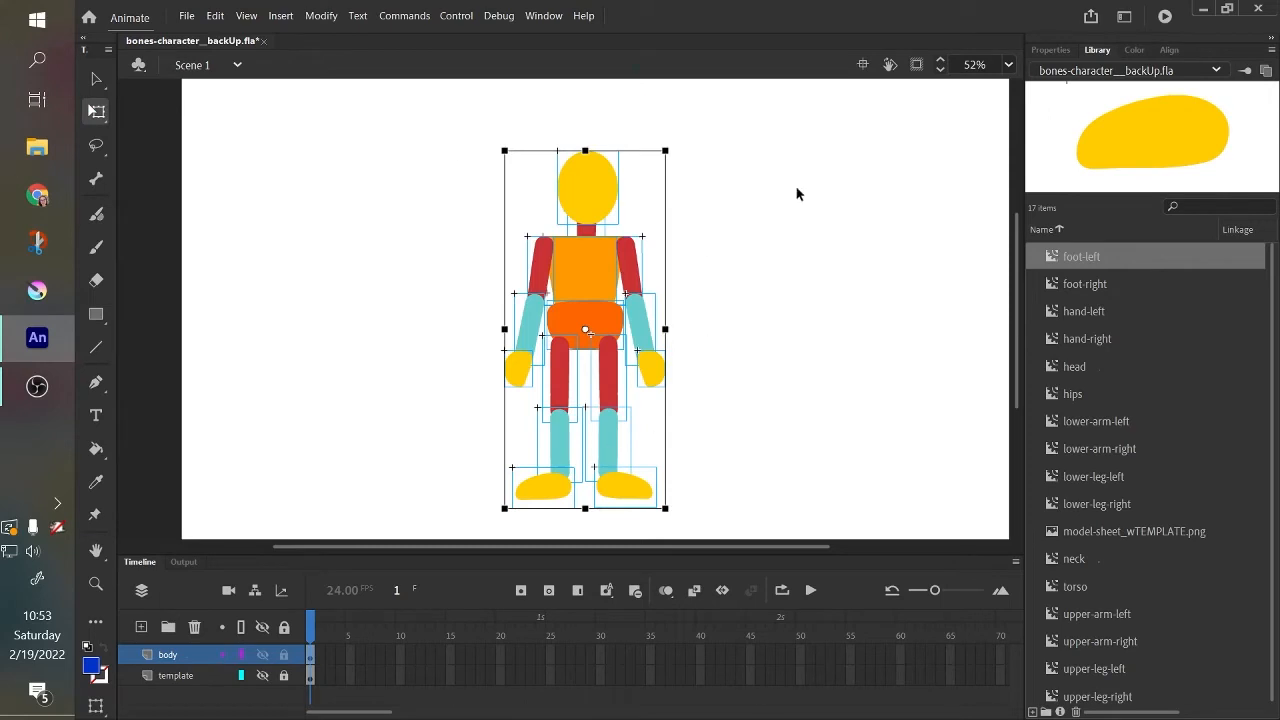
{"action": "left_click", "coordinate": [424, 293]}
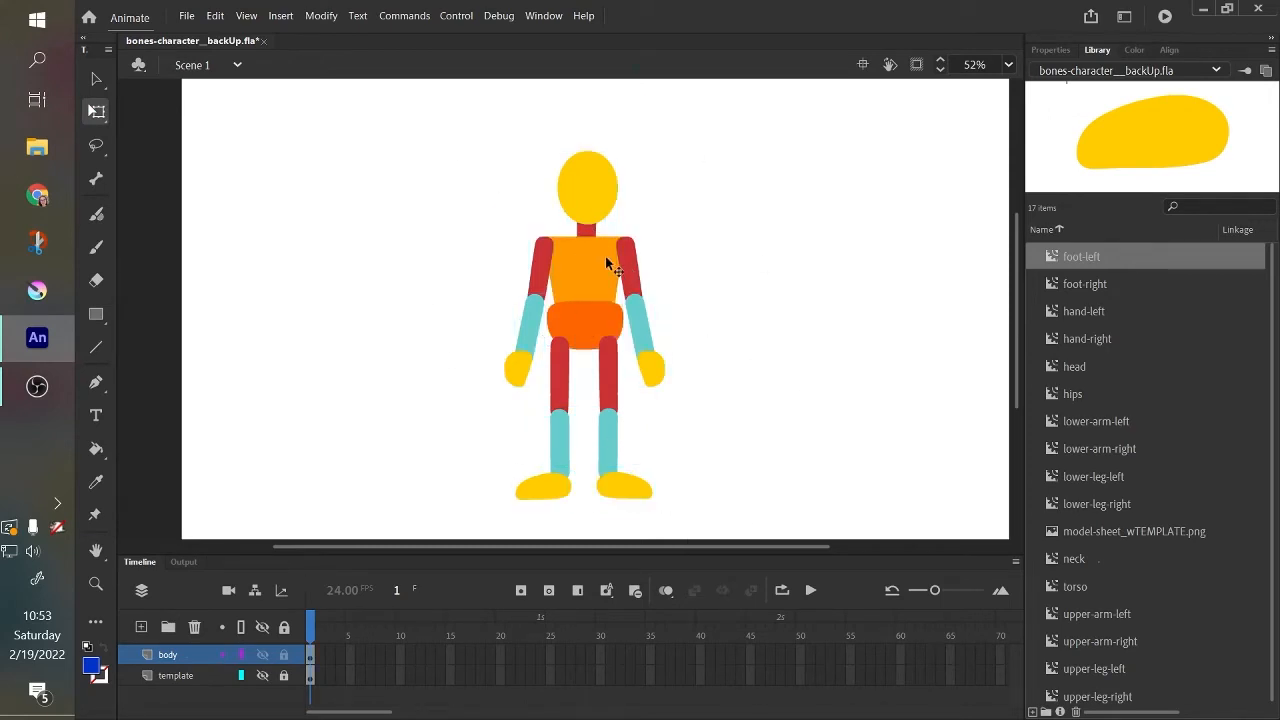
{"action": "left_click", "coordinate": [621, 258]}
{"action": "key", "text": "ctrl+="}
{"action": "key", "text": "ctrl+="}
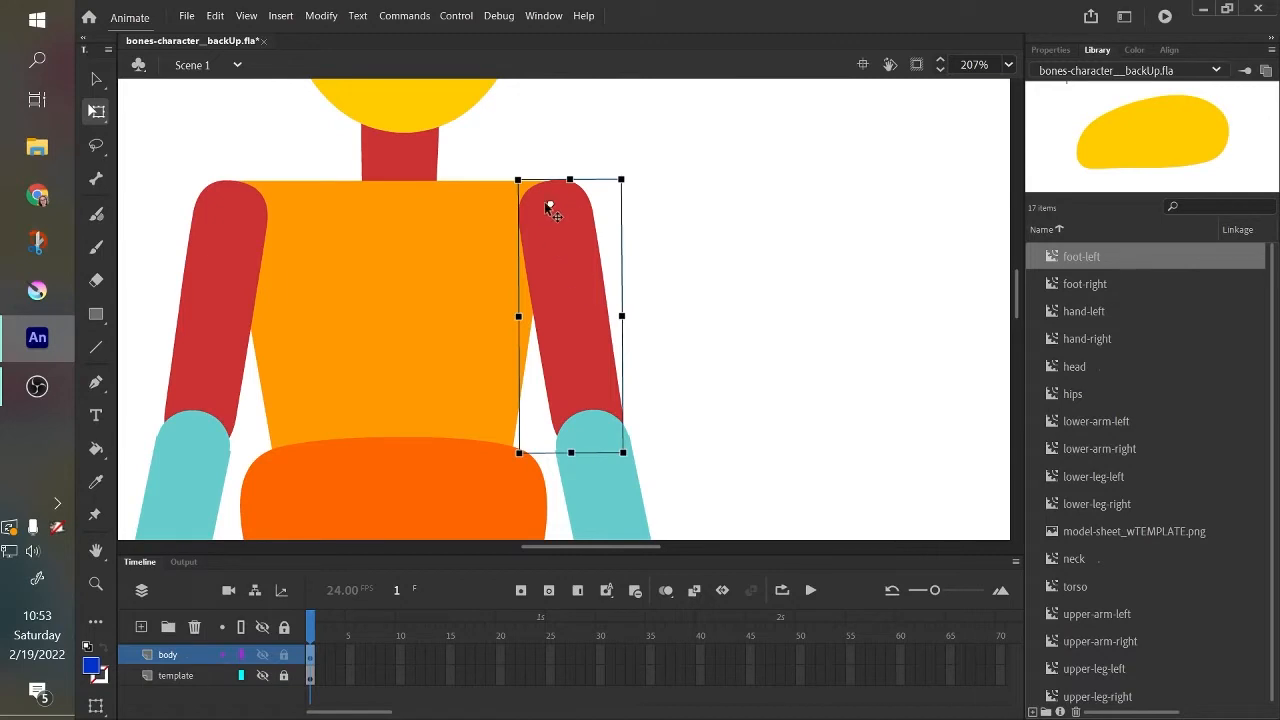
{"action": "left_click_drag", "start_coordinate": [485, 140], "coordinate": [718, 448]}
{"action": "left_click", "coordinate": [727, 180]}
{"action": "left_click", "coordinate": [591, 285]}
{"action": "left_click_drag", "start_coordinate": [571, 315], "coordinate": [548, 213]}
{"action": "left_click", "coordinate": [231, 226]}
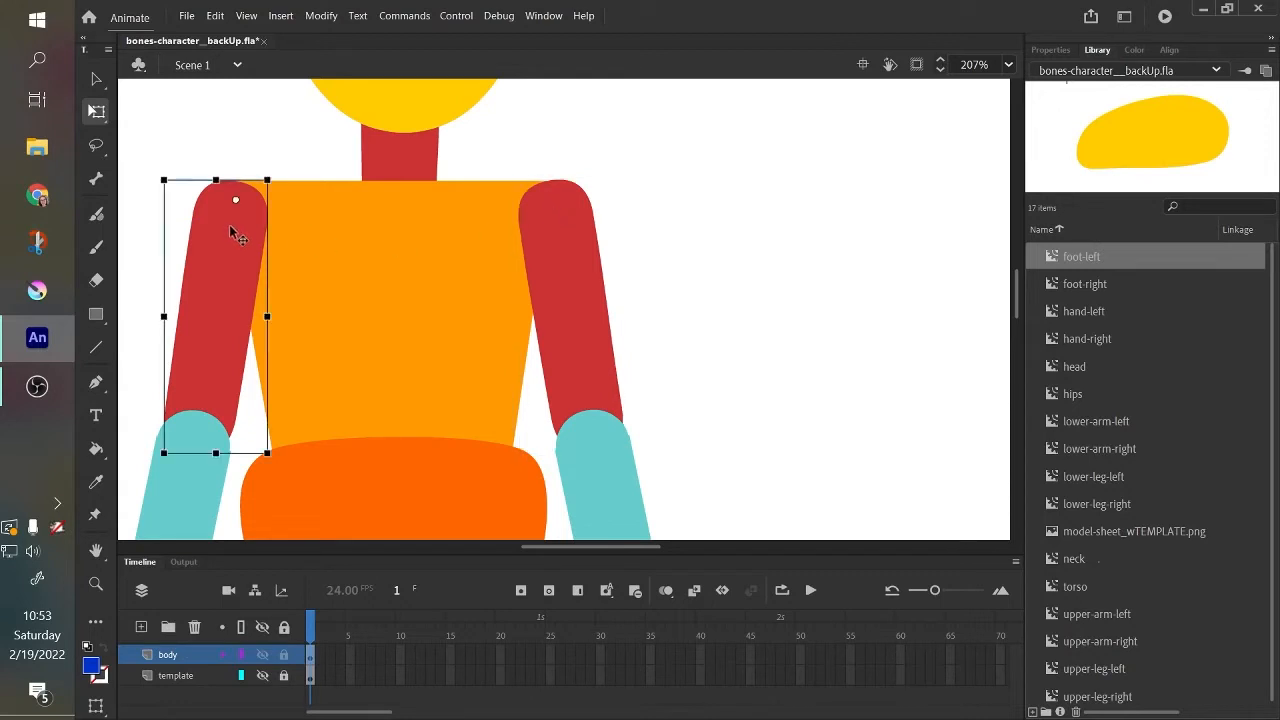
{"action": "left_click", "coordinate": [412, 402]}
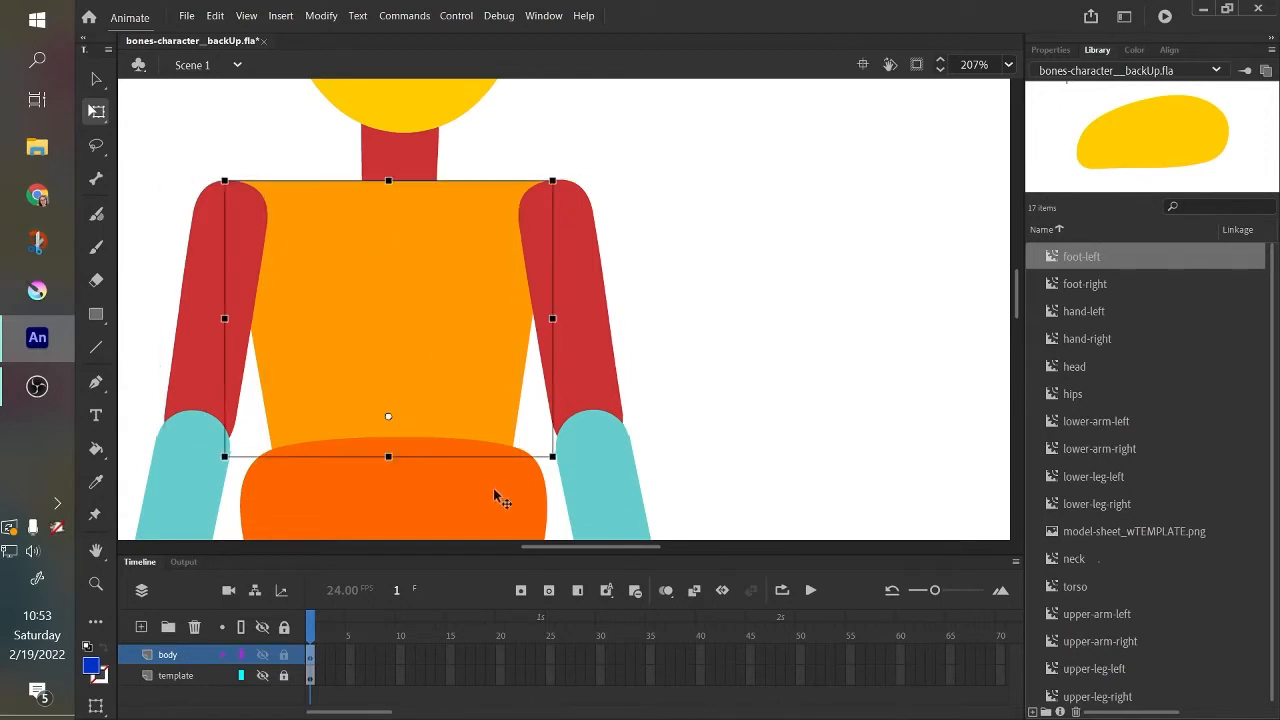
Pull the right upper arm off the torso, adjust its transformation point near the shoulder, and place the arm back at the shoulder.
{"action": "left_click", "coordinate": [587, 318]}
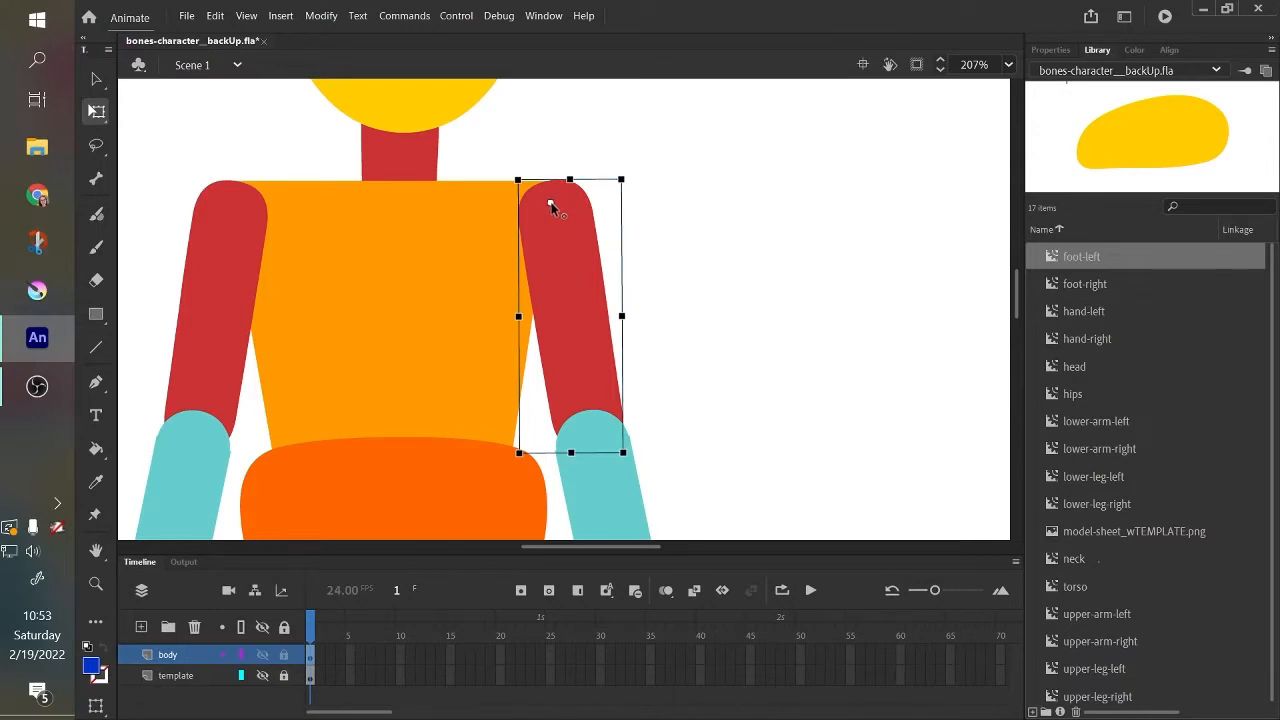
{"action": "left_click_drag", "start_coordinate": [570, 295], "coordinate": [663, 256]}
{"action": "left_click_drag", "start_coordinate": [641, 191], "coordinate": [647, 186]}
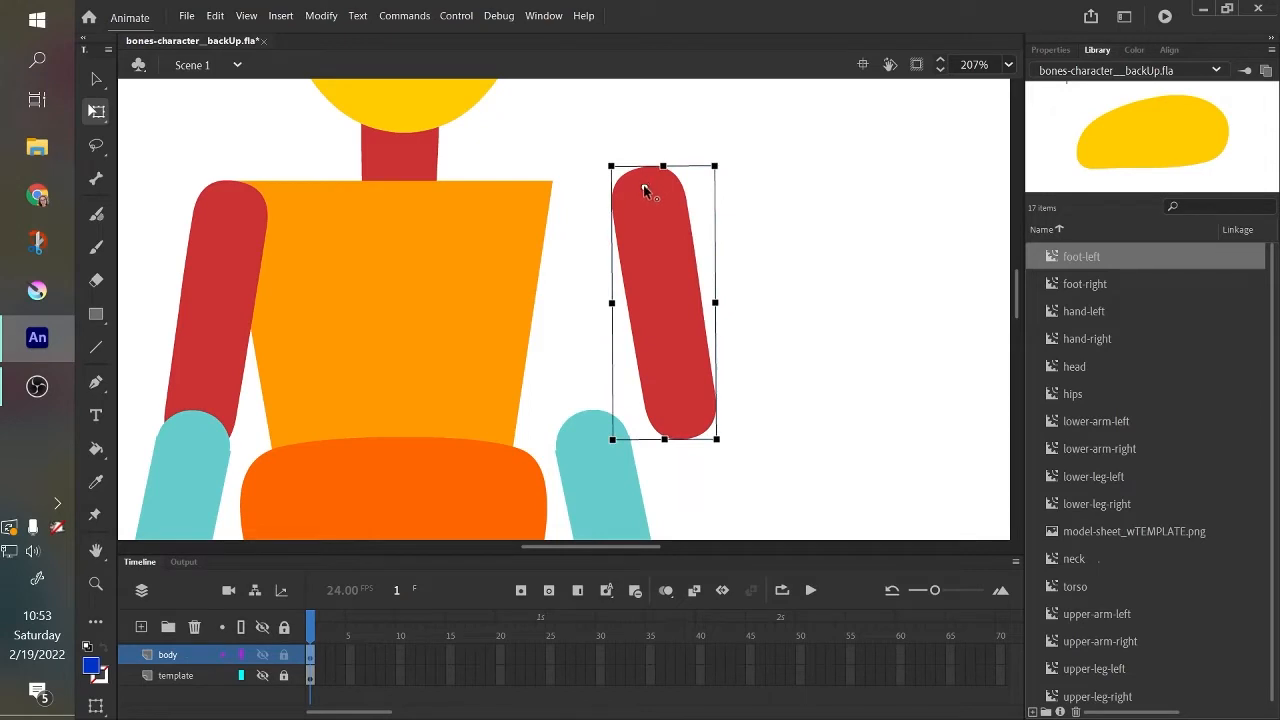
{"action": "left_click_drag", "start_coordinate": [674, 280], "coordinate": [580, 292]}
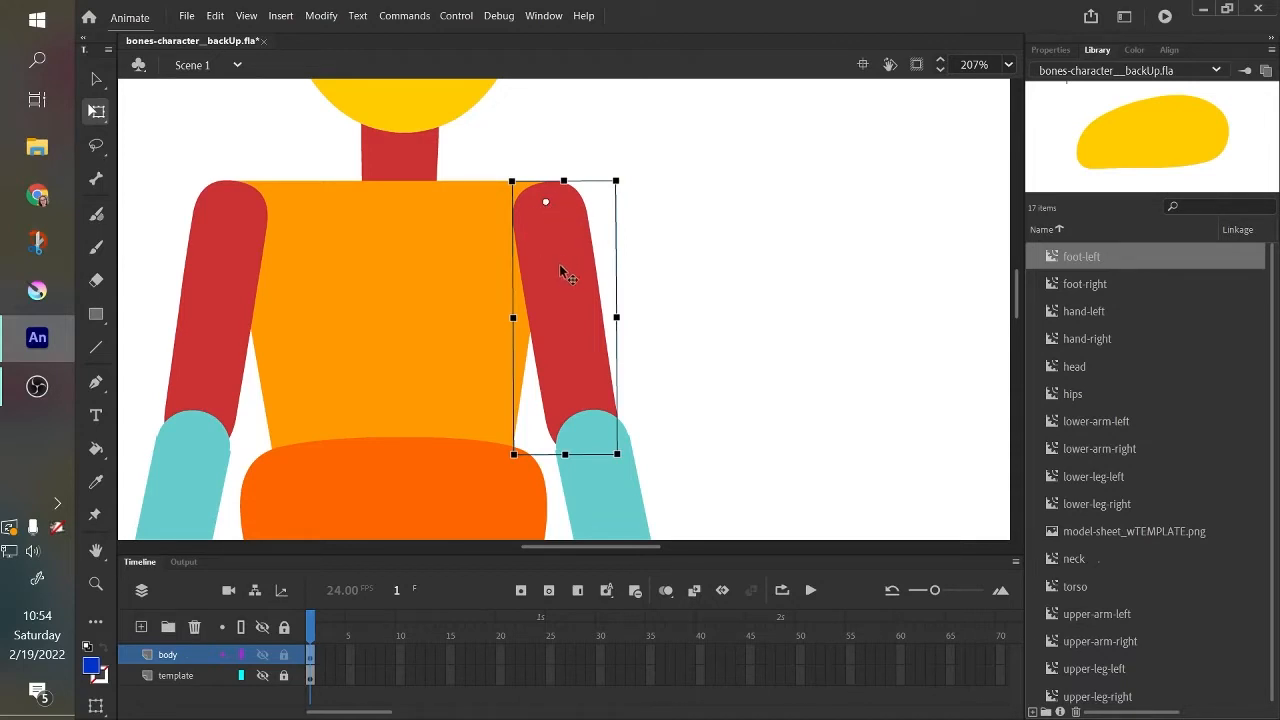
{"action": "mouse_move", "coordinate": [560, 270]}
{"action": "left_mouse_down"}
{"action": "mouse_move", "coordinate": [606, 257]}
{"action": "mouse_move", "coordinate": [563, 271]}
{"action": "left_mouse_up"}
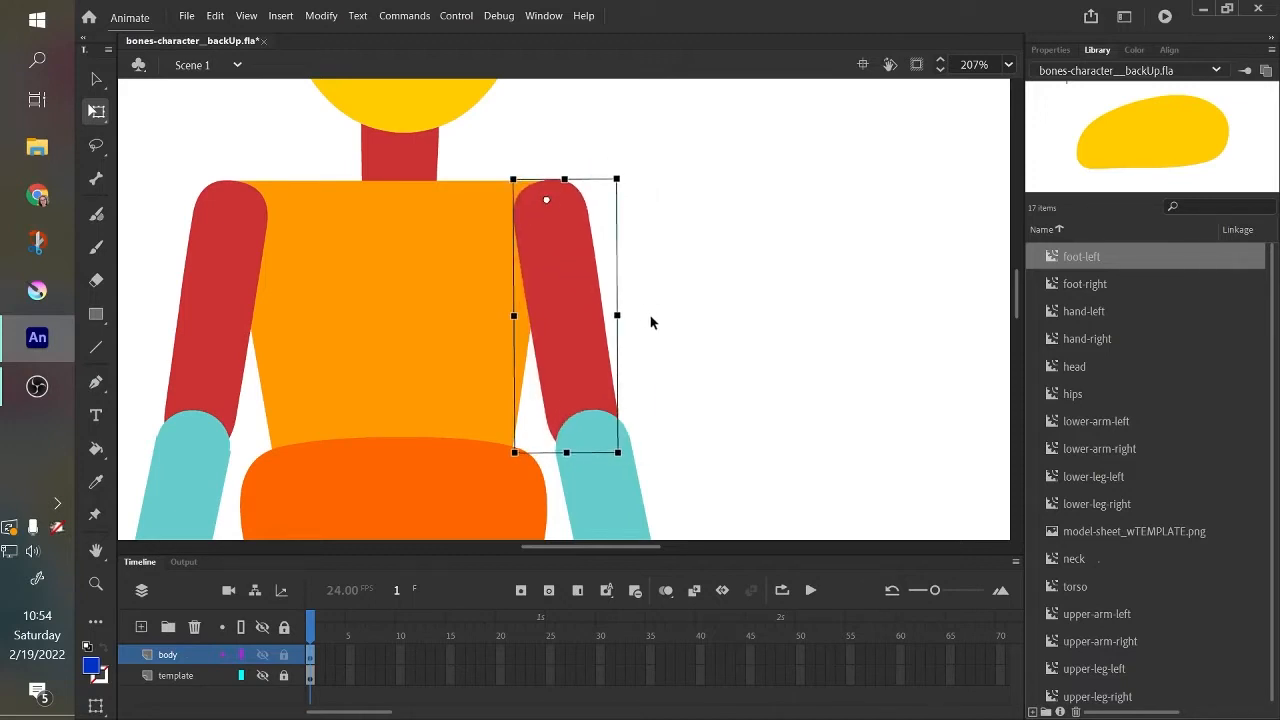
Try rotating the detached right upper arm about a relocated transformation point, and undo the changes.
{"action": "left_click_drag", "start_coordinate": [568, 318], "coordinate": [643, 306]}
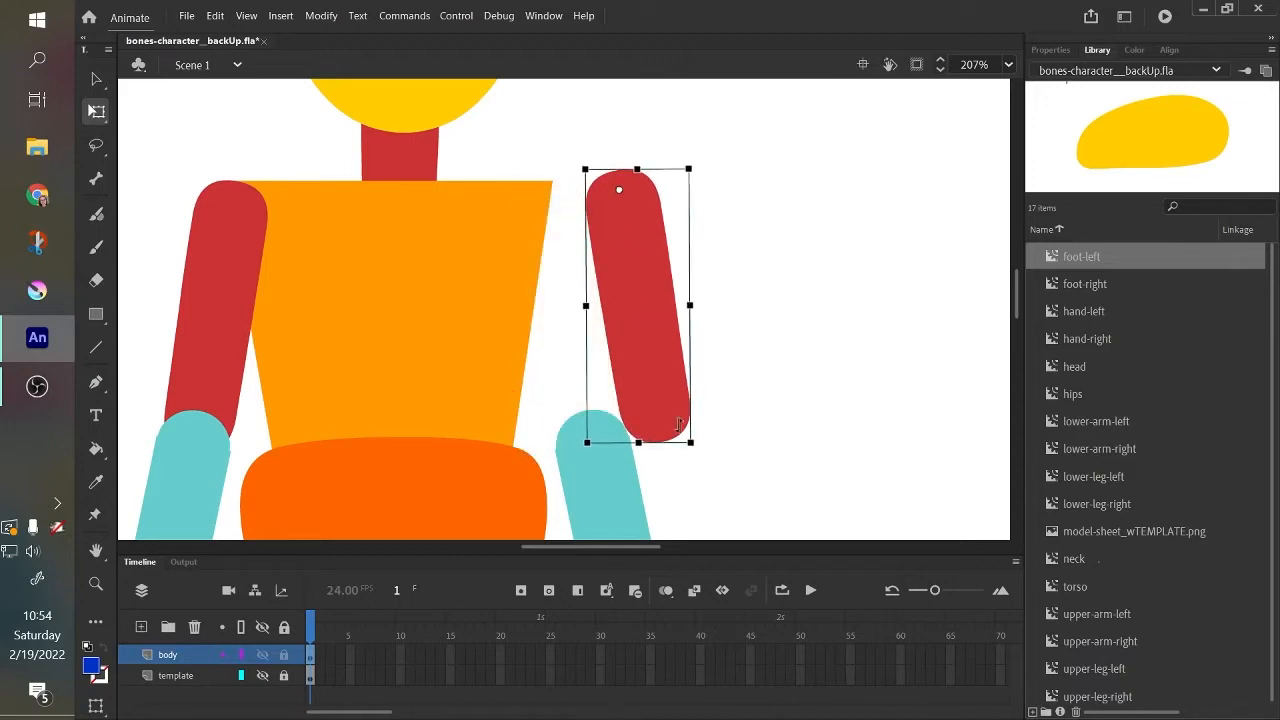
{"action": "left_click_drag", "start_coordinate": [700, 452], "coordinate": [677, 345]}
{"action": "left_click_drag", "start_coordinate": [620, 190], "coordinate": [634, 215]}
{"action": "mouse_move", "coordinate": [703, 451]}
{"action": "left_mouse_down"}
{"action": "mouse_move", "coordinate": [642, 458]}
{"action": "mouse_move", "coordinate": [711, 432]}
{"action": "mouse_move", "coordinate": [690, 440]}
{"action": "left_mouse_up"}
{"action": "left_click_drag", "start_coordinate": [637, 307], "coordinate": [767, 494]}
{"action": "key", "text": "ctrl+z"}
{"action": "mouse_move", "coordinate": [562, 294]}
{"action": "left_mouse_down"}
{"action": "mouse_move", "coordinate": [597, 264]}
{"action": "mouse_move", "coordinate": [562, 297]}
{"action": "left_mouse_up"}
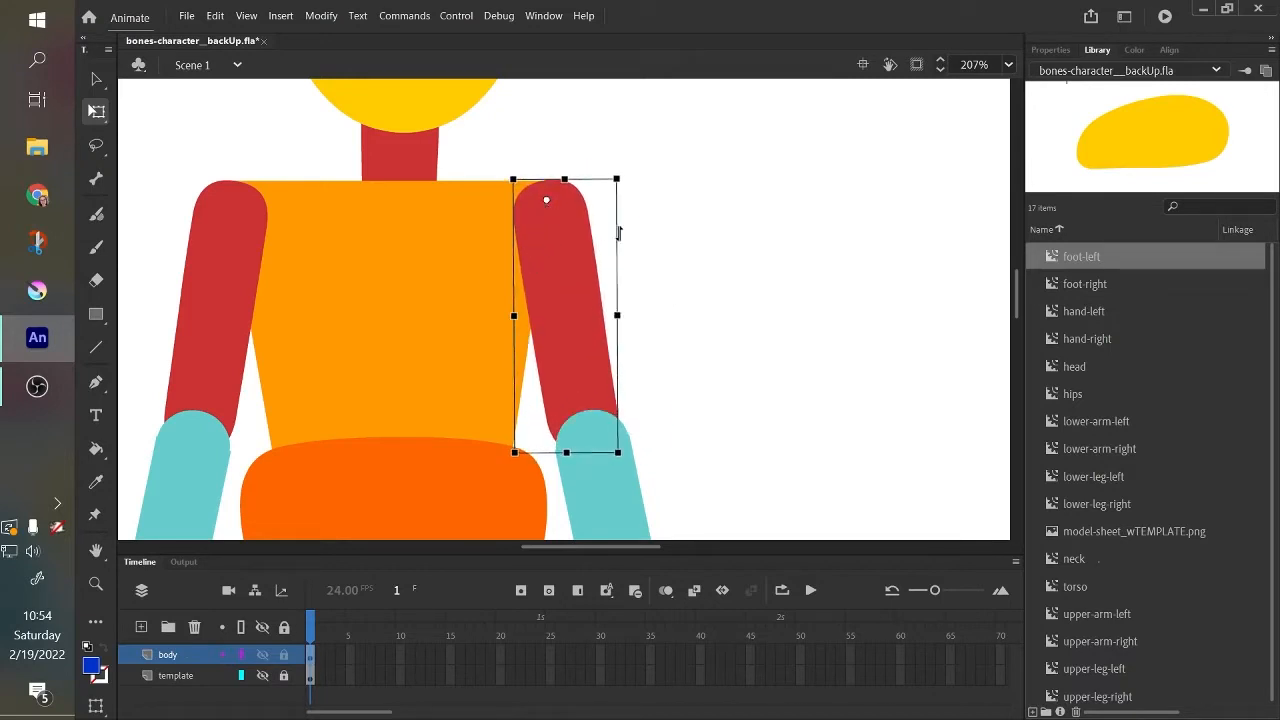
Check the transformation points of the right upper arm, right lower arm, torso and hips by selecting each part.
{"action": "left_click", "coordinate": [619, 232]}
{"action": "left_click", "coordinate": [556, 261]}
{"action": "left_click", "coordinate": [620, 485]}
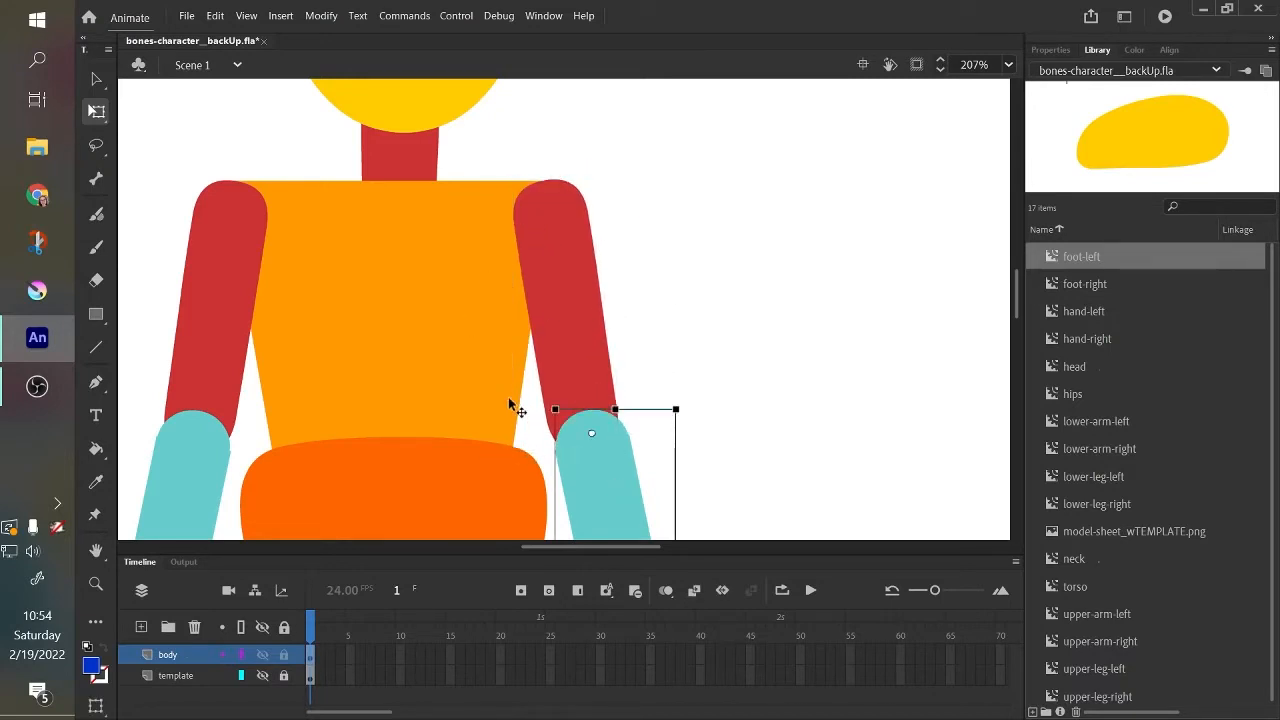
{"action": "left_click", "coordinate": [531, 268]}
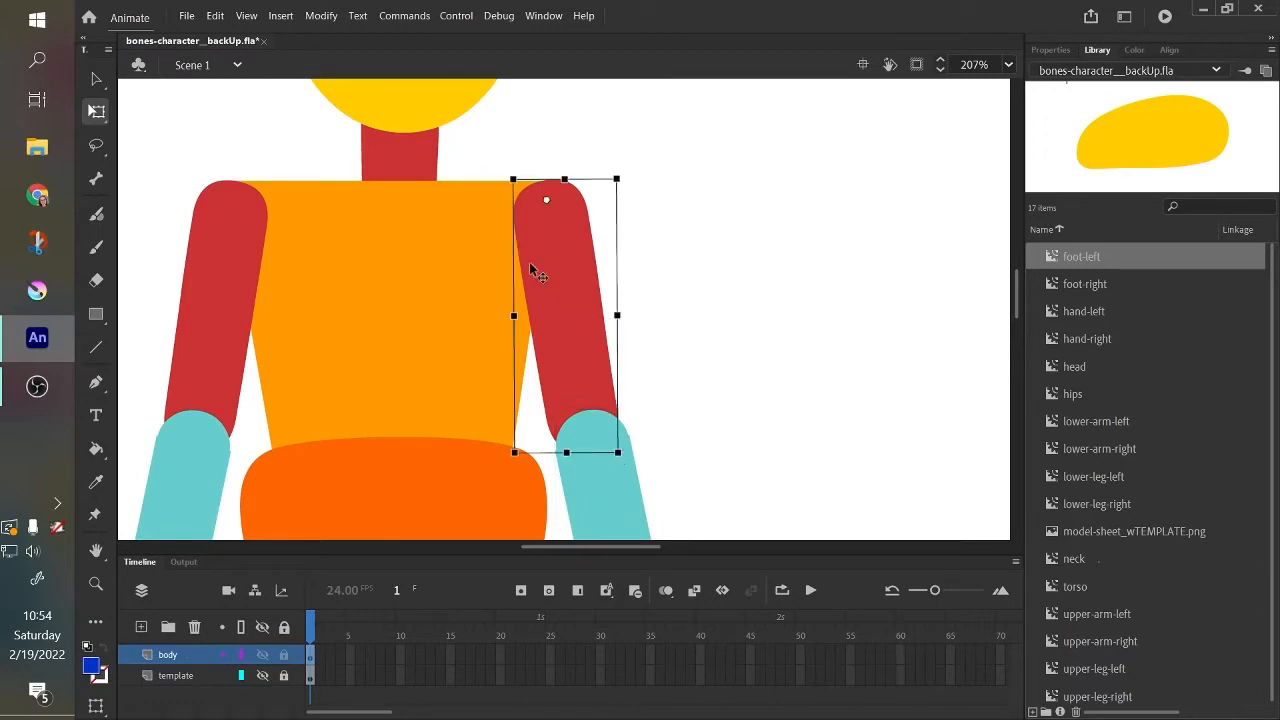
{"action": "left_click", "coordinate": [624, 490]}
{"action": "left_click", "coordinate": [390, 418]}
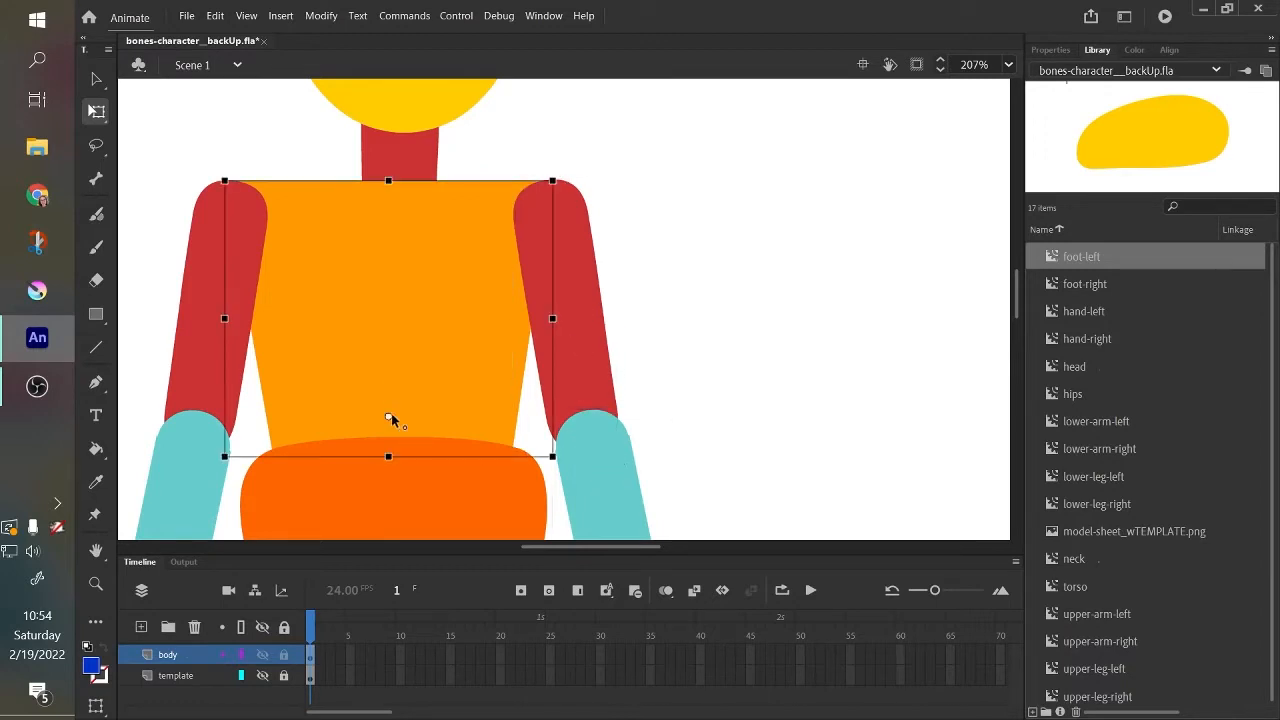
{"action": "left_click", "coordinate": [422, 503]}
{"action": "left_click", "coordinate": [428, 397]}
{"action": "left_click", "coordinate": [423, 506]}
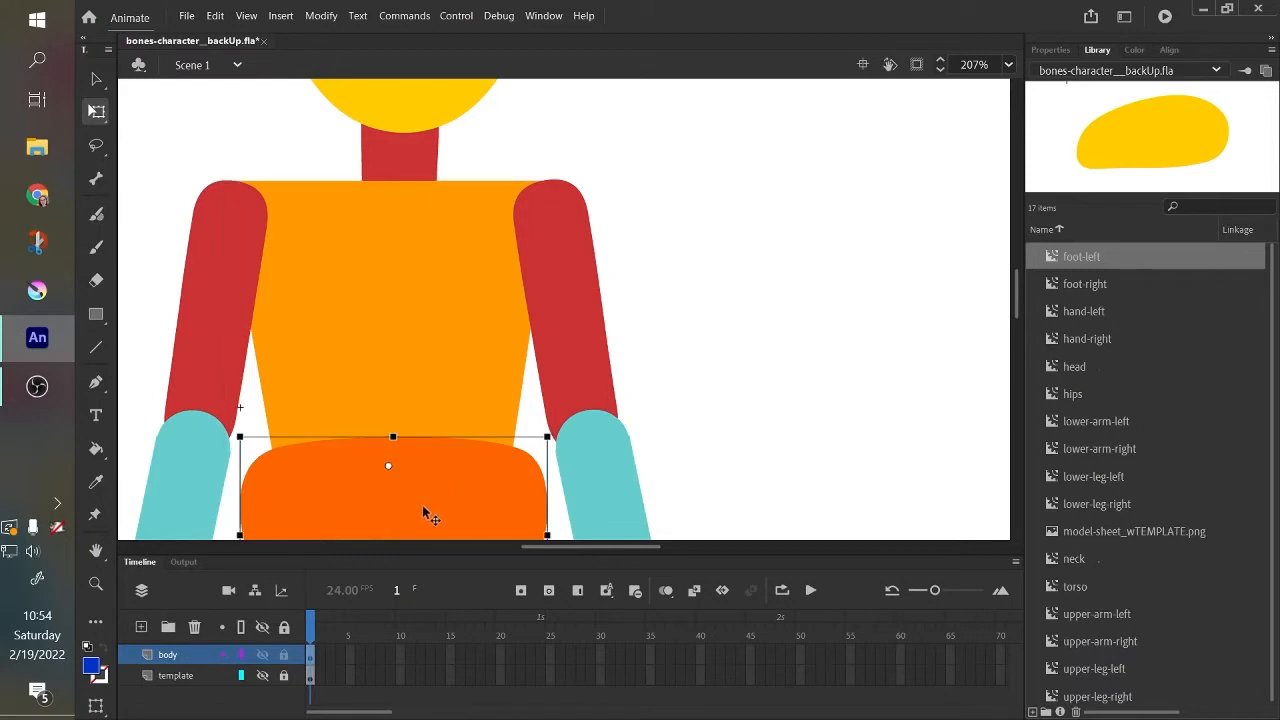
Select all parts of the figure to inspect their transformation points, and clear the selection.
{"action": "left_click_drag", "start_coordinate": [474, 471], "coordinate": [617, 442]}
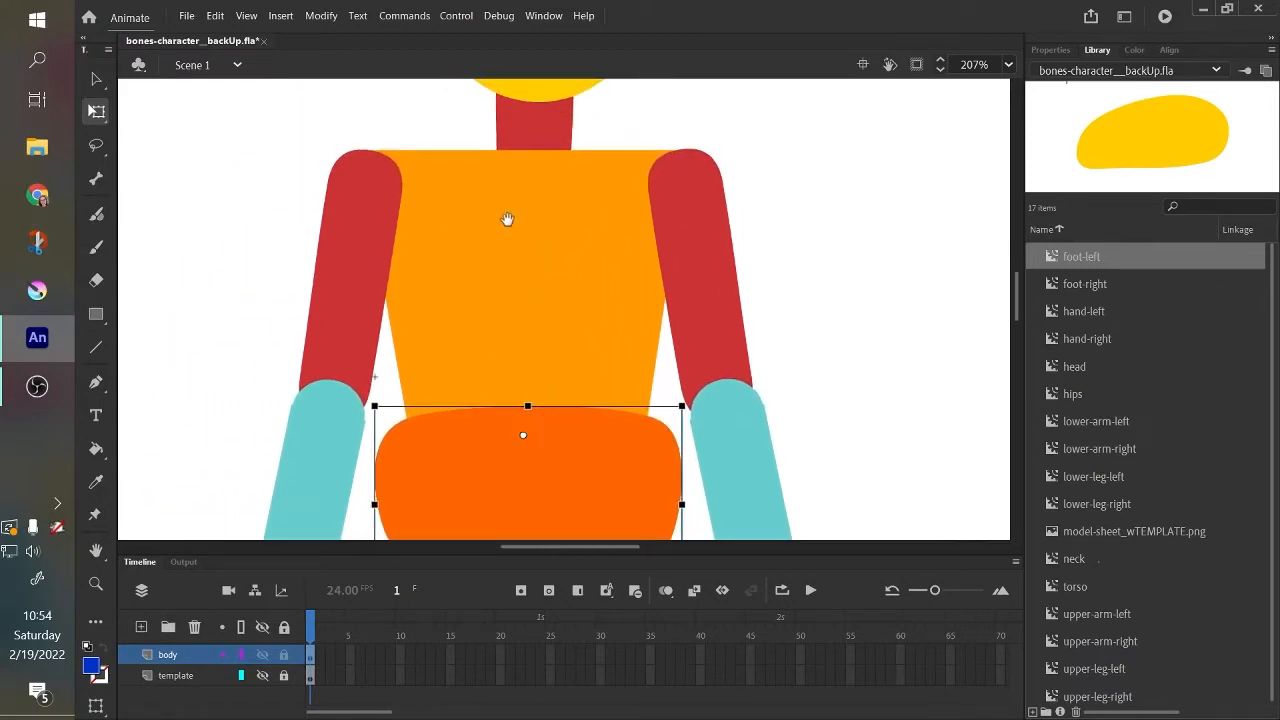
{"action": "left_click_drag", "start_coordinate": [507, 218], "coordinate": [510, 362]}
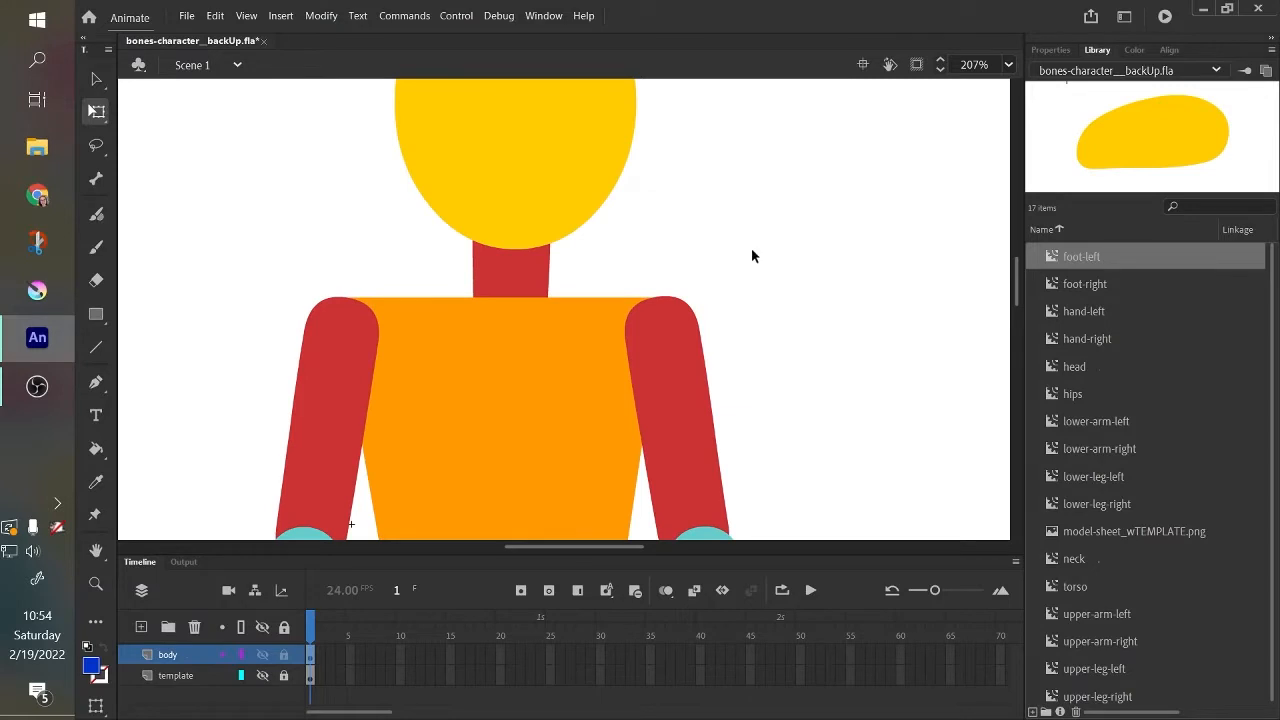
{"action": "key", "text": "ctrl+minus"}
{"action": "key", "text": "ctrl+minus"}
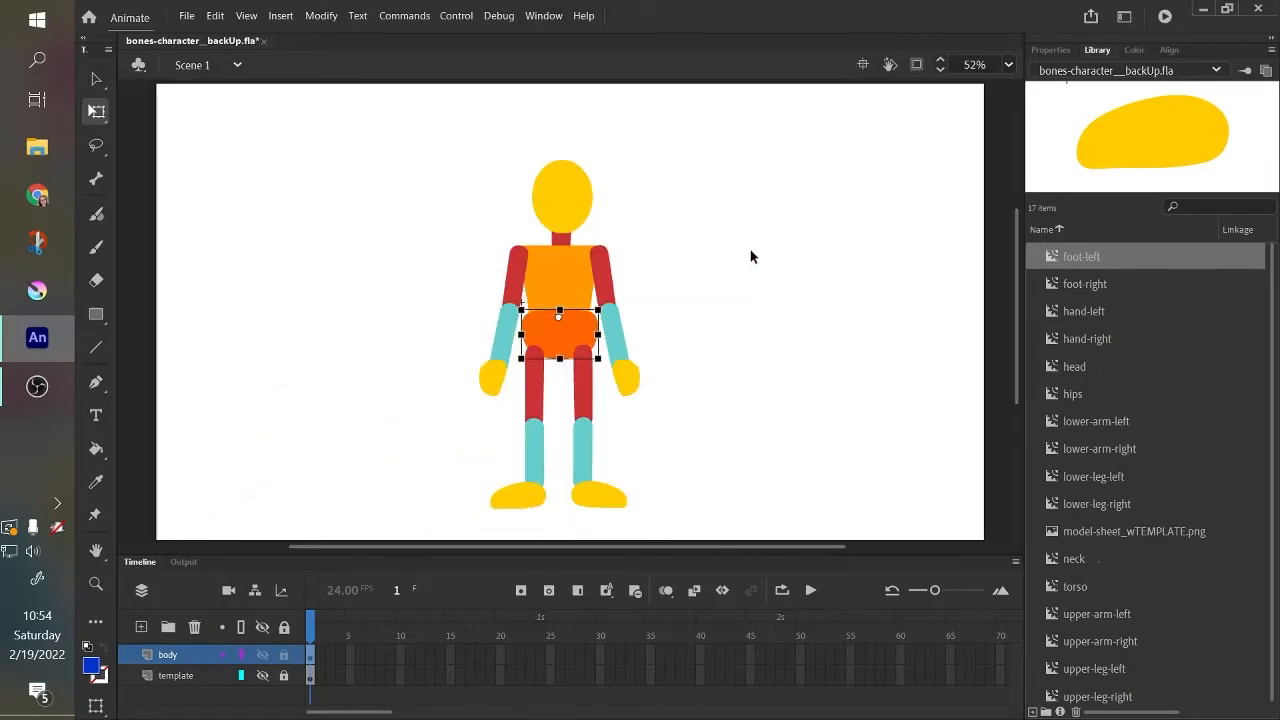
{"action": "left_click", "coordinate": [615, 410]}
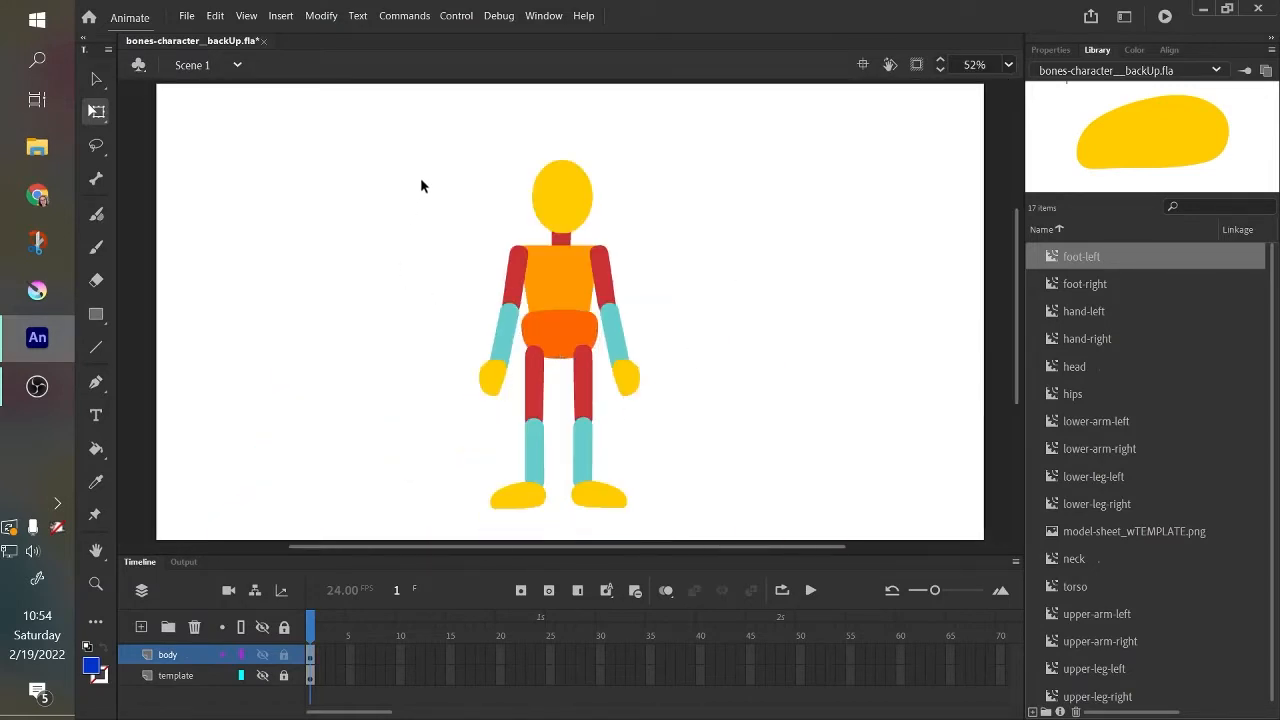
{"action": "left_click_drag", "start_coordinate": [461, 106], "coordinate": [671, 516]}
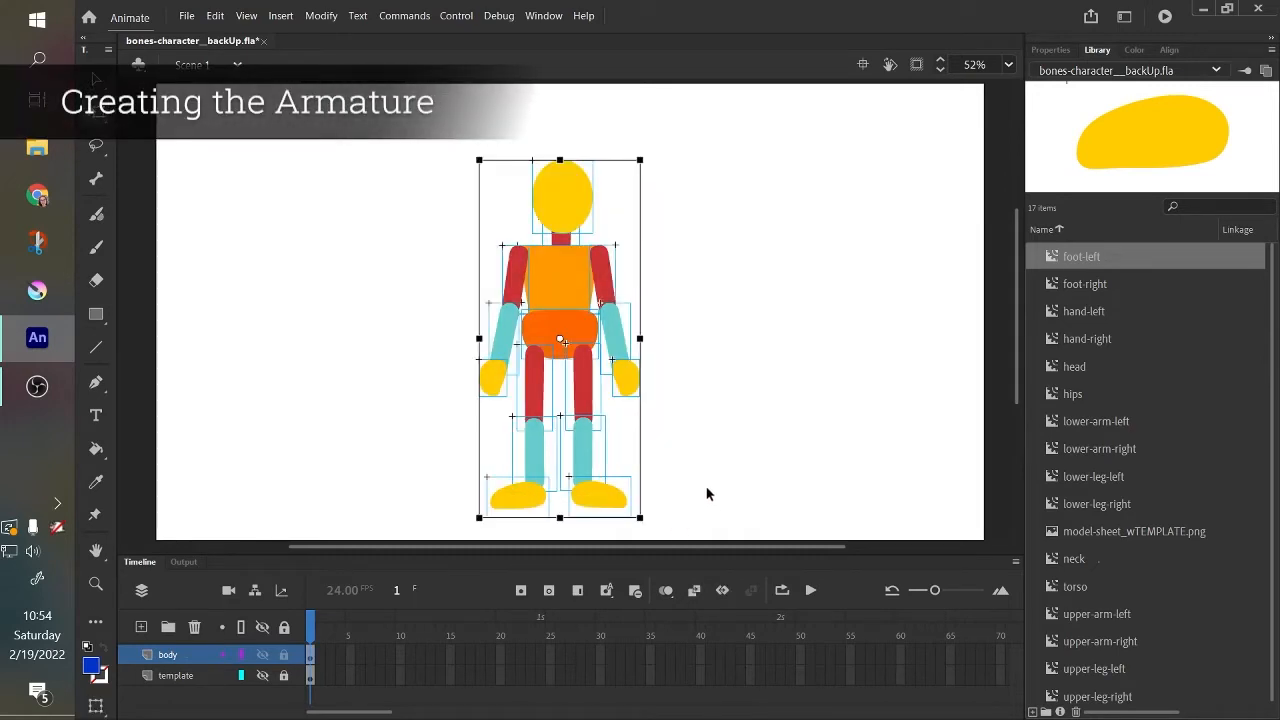
{"action": "left_click", "coordinate": [674, 356]}
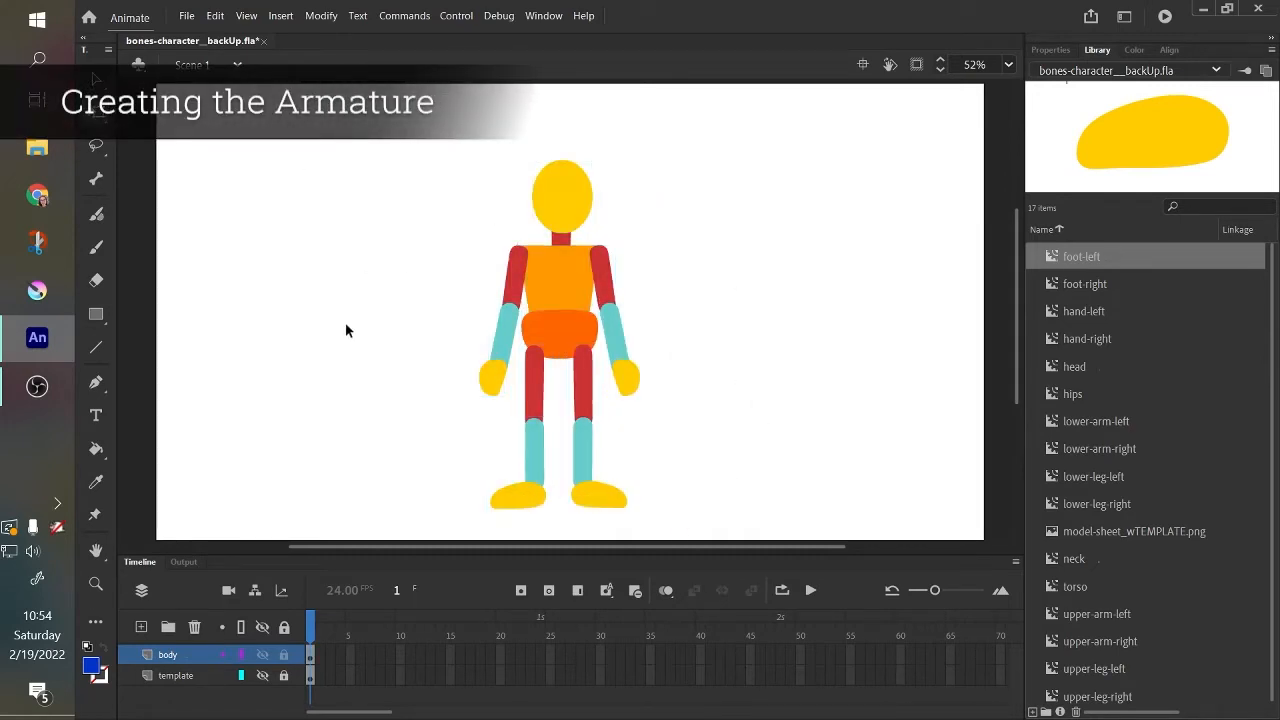
Create the root bone with the Bone Tool, running from the base of the torso up to the base of the neck.
{"action": "left_click", "coordinate": [96, 179]}
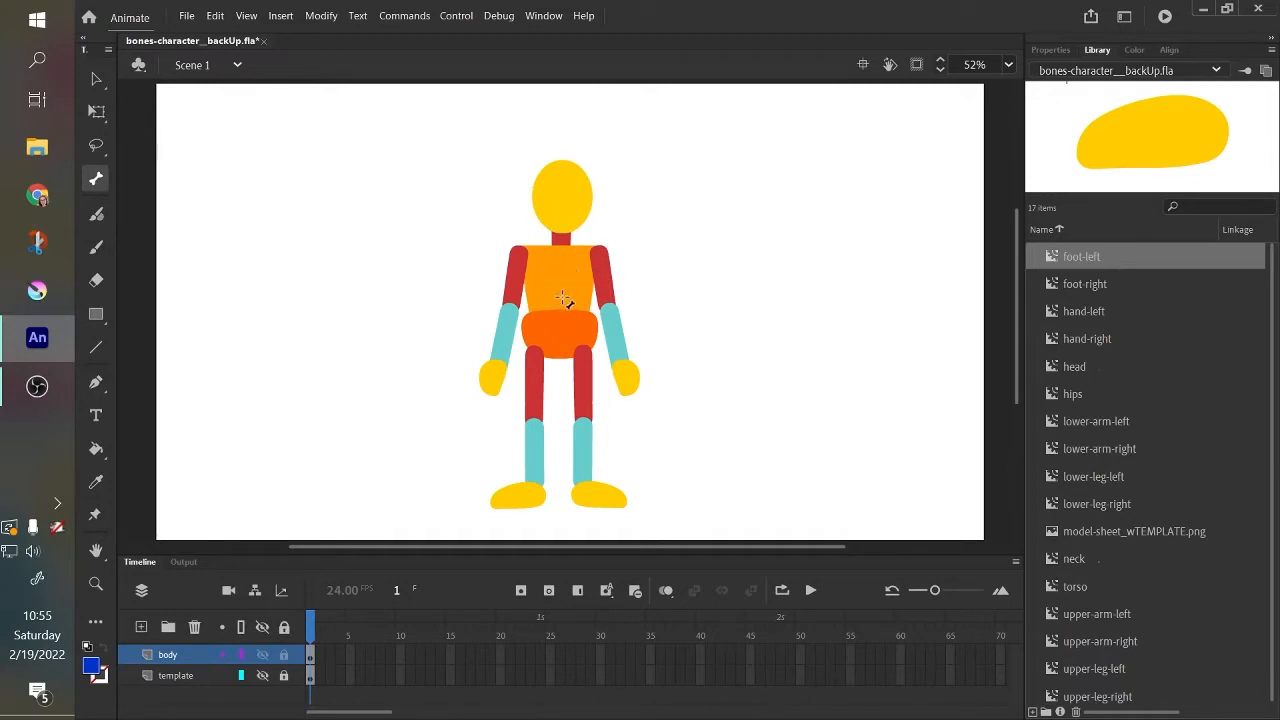
{"action": "mouse_move", "coordinate": [559, 301]}
{"action": "left_mouse_down"}
{"action": "mouse_move", "coordinate": [571, 270]}
{"action": "mouse_move", "coordinate": [561, 283]}
{"action": "mouse_move", "coordinate": [520, 250]}
{"action": "mouse_move", "coordinate": [576, 296]}
{"action": "mouse_move", "coordinate": [594, 258]}
{"action": "mouse_move", "coordinate": [576, 283]}
{"action": "left_mouse_up"}
{"action": "mouse_move", "coordinate": [568, 250]}
{"action": "left_mouse_down"}
{"action": "mouse_move", "coordinate": [562, 290]}
{"action": "mouse_move", "coordinate": [523, 251]}
{"action": "mouse_move", "coordinate": [618, 260]}
{"action": "mouse_move", "coordinate": [573, 270]}
{"action": "mouse_move", "coordinate": [561, 253]}
{"action": "mouse_move", "coordinate": [529, 258]}
{"action": "mouse_move", "coordinate": [578, 302]}
{"action": "mouse_move", "coordinate": [604, 263]}
{"action": "mouse_move", "coordinate": [533, 262]}
{"action": "mouse_move", "coordinate": [561, 266]}
{"action": "mouse_move", "coordinate": [563, 300]}
{"action": "mouse_move", "coordinate": [566, 264]}
{"action": "left_mouse_up"}
{"action": "left_click_drag", "start_coordinate": [560, 304], "coordinate": [560, 252]}
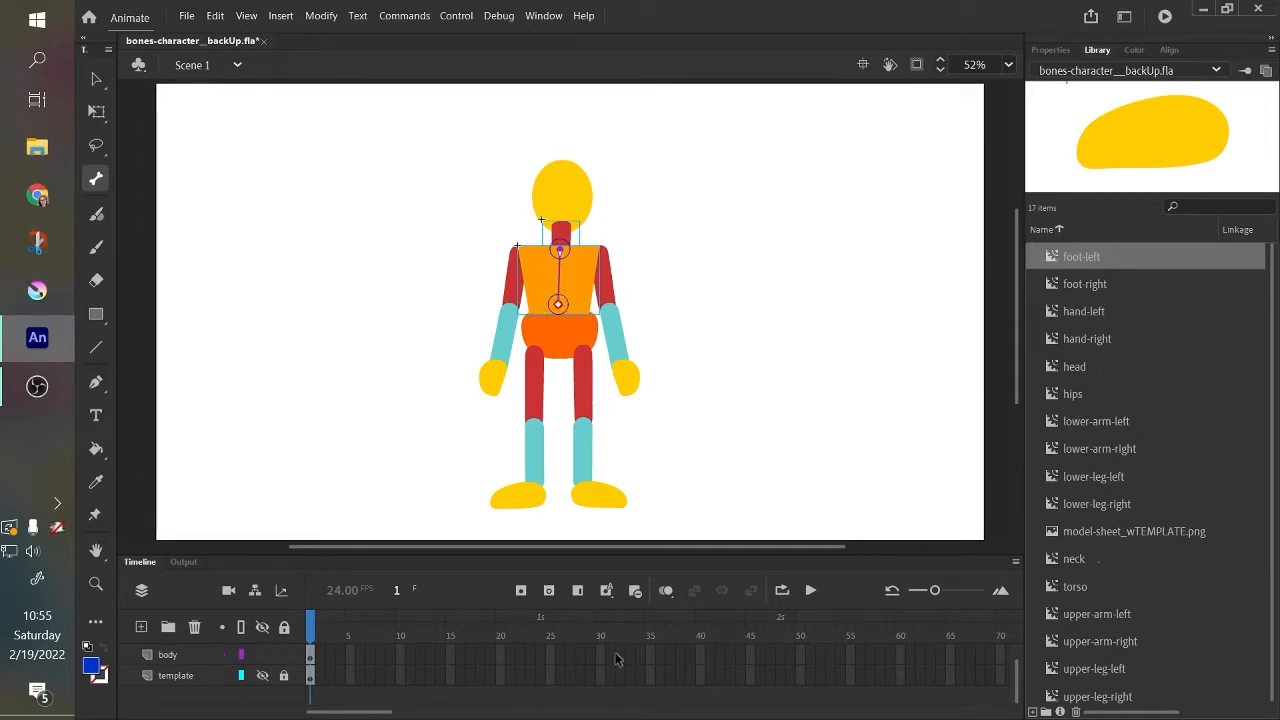
Enlarge the timeline area and toggle the Armature_1 layer's visibility off and on to check which parts it holds.
{"action": "left_click_drag", "start_coordinate": [649, 561], "coordinate": [666, 512]}
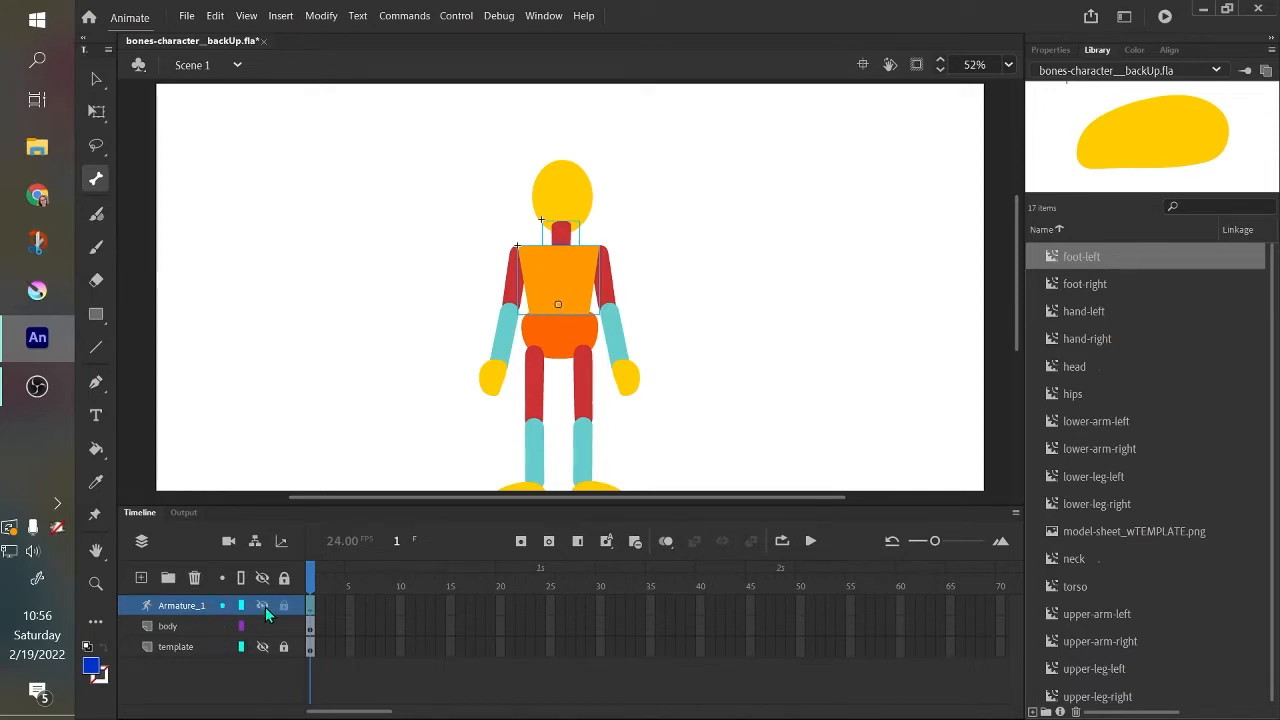
{"action": "left_click", "coordinate": [263, 606]}
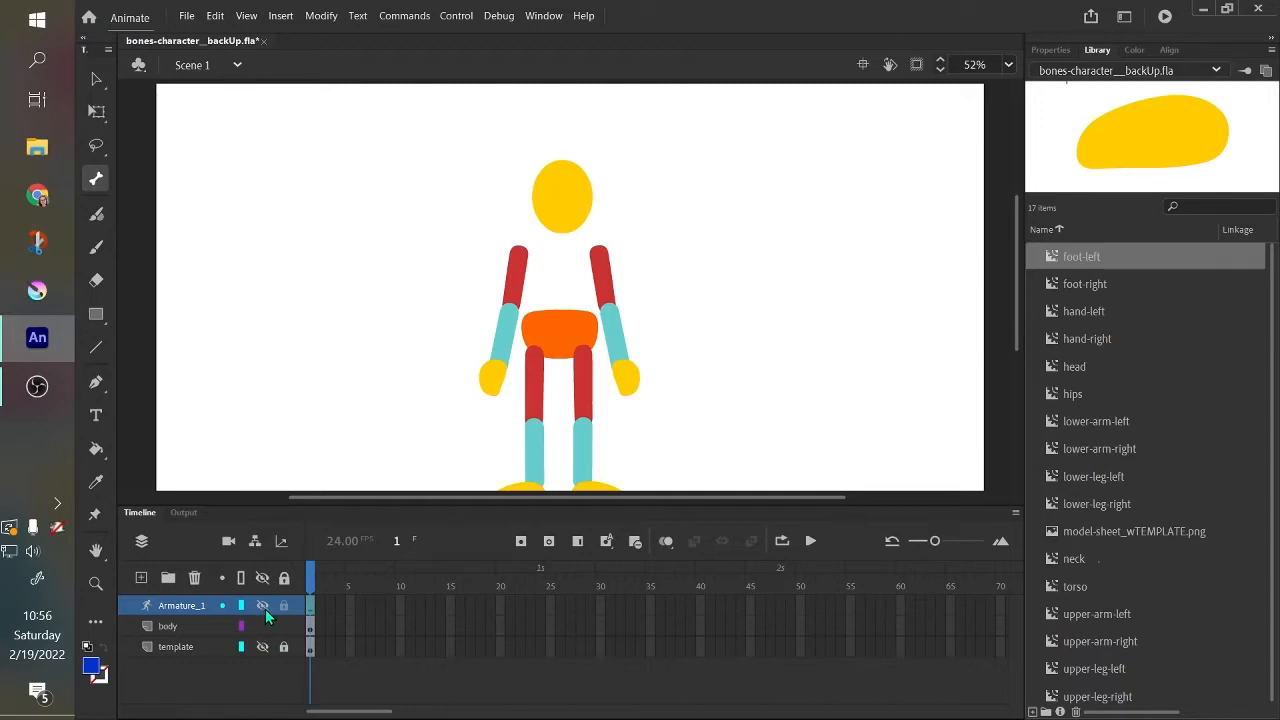
{"action": "left_click", "coordinate": [263, 606]}
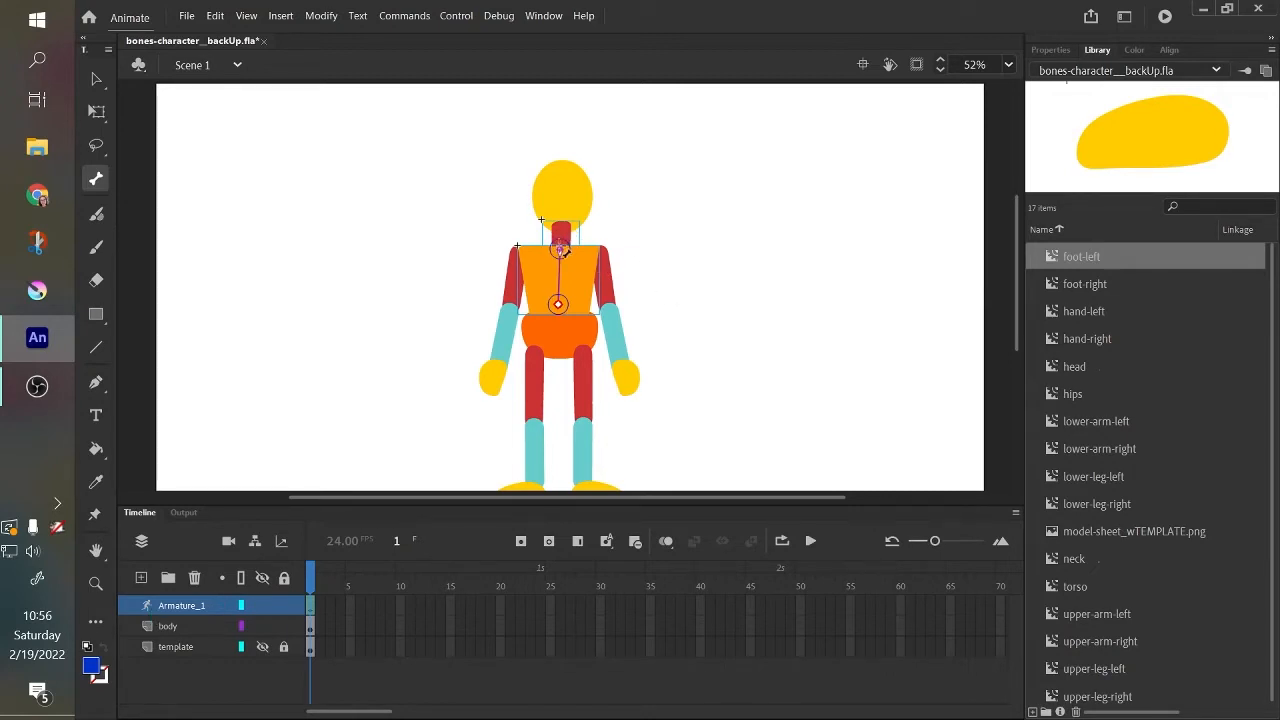
Extend the armature from the neck to the head, and from the torso root through both shoulders and elbows to the hands.
{"action": "left_click_drag", "start_coordinate": [563, 252], "coordinate": [566, 177]}
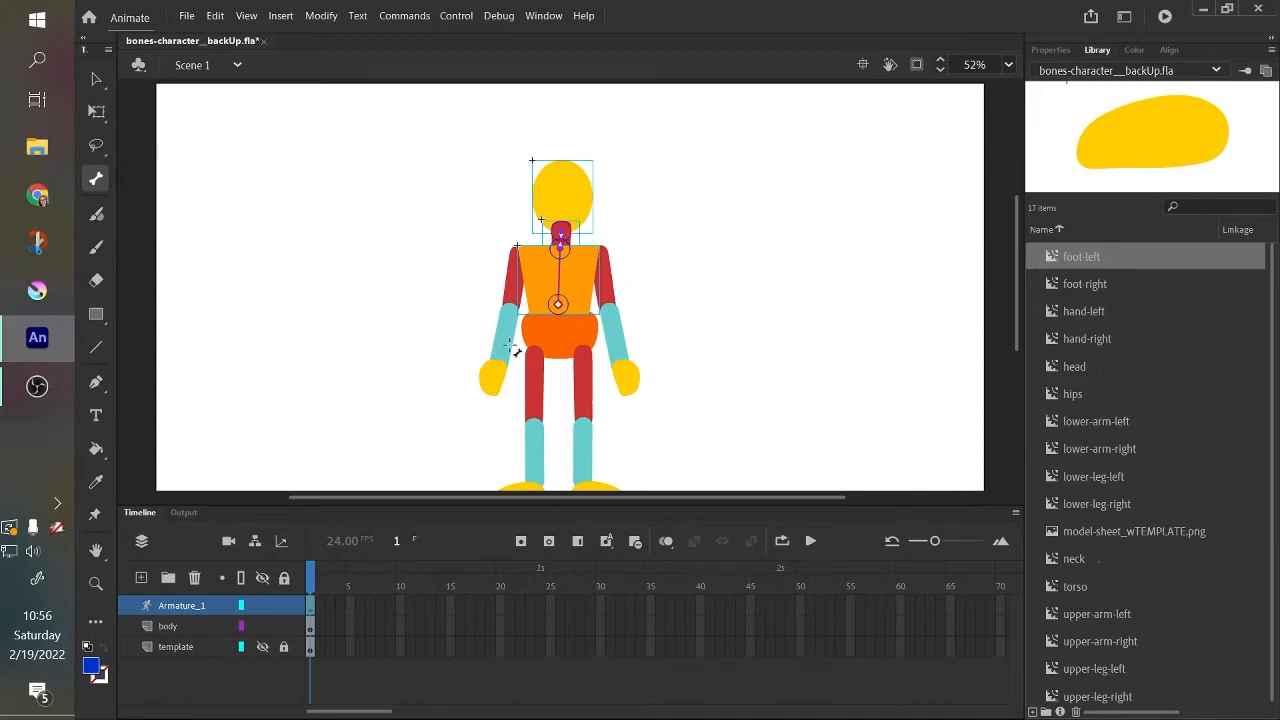
{"action": "left_click_drag", "start_coordinate": [562, 308], "coordinate": [598, 252]}
{"action": "left_click_drag", "start_coordinate": [558, 305], "coordinate": [518, 250]}
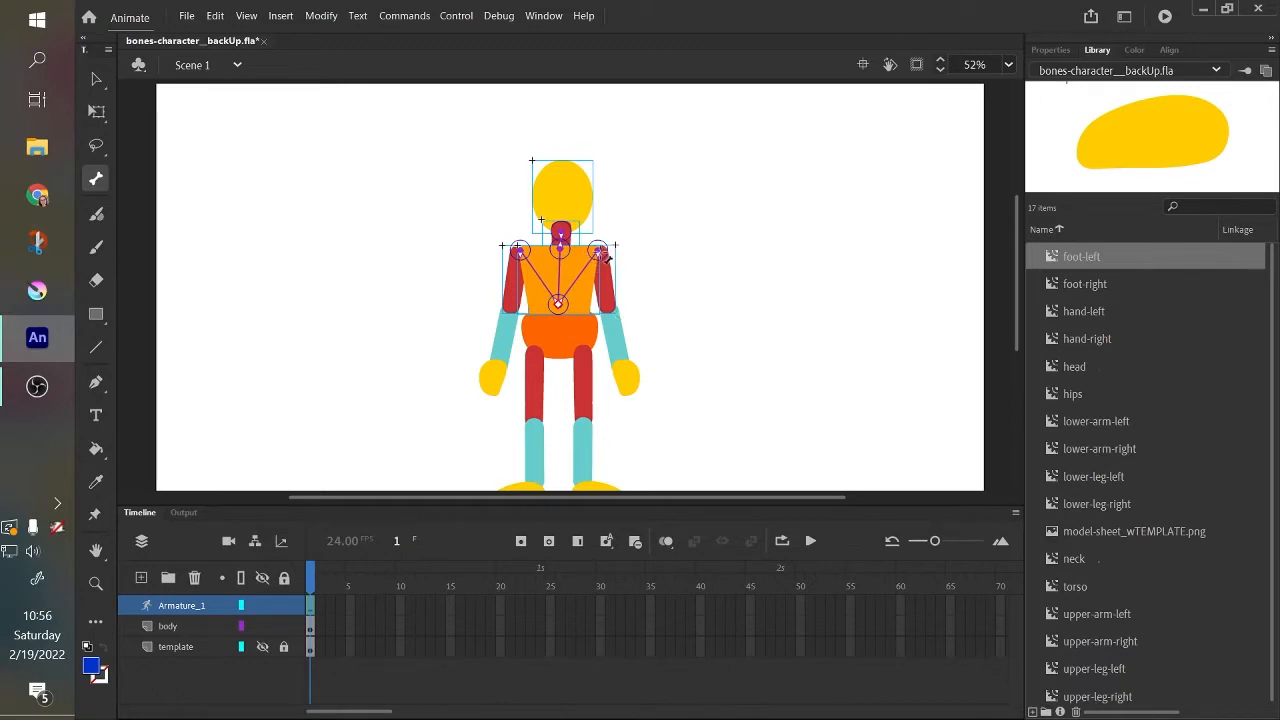
{"action": "left_click_drag", "start_coordinate": [599, 252], "coordinate": [619, 363]}
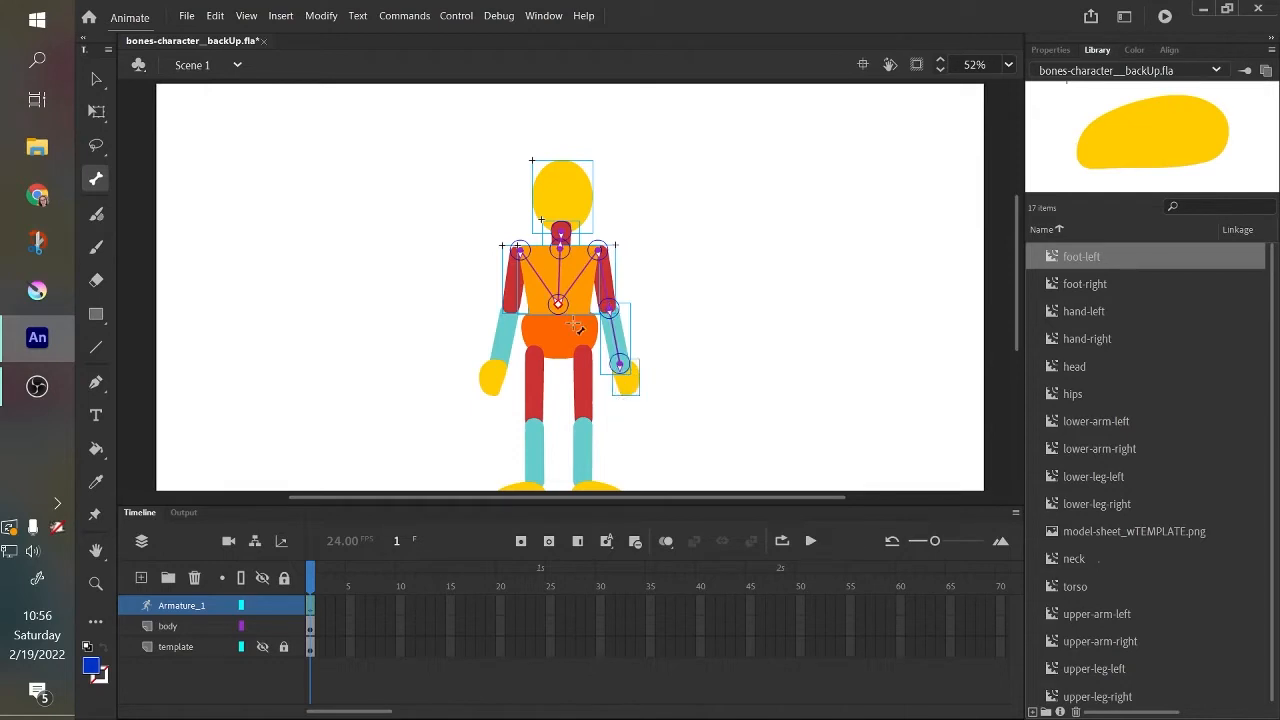
{"action": "left_click_drag", "start_coordinate": [519, 251], "coordinate": [499, 365]}
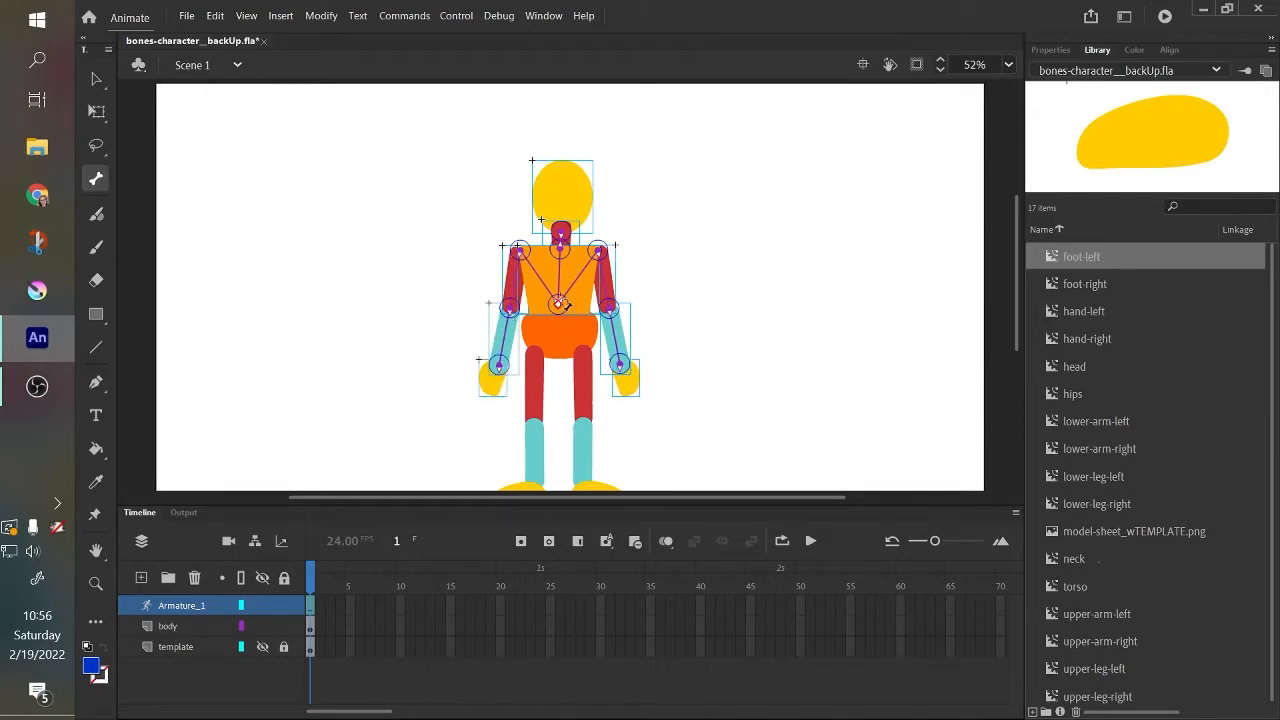
Add a bone from the torso root to the hips and branch bones from the hips to both upper legs.
{"action": "left_click_drag", "start_coordinate": [558, 304], "coordinate": [558, 318]}
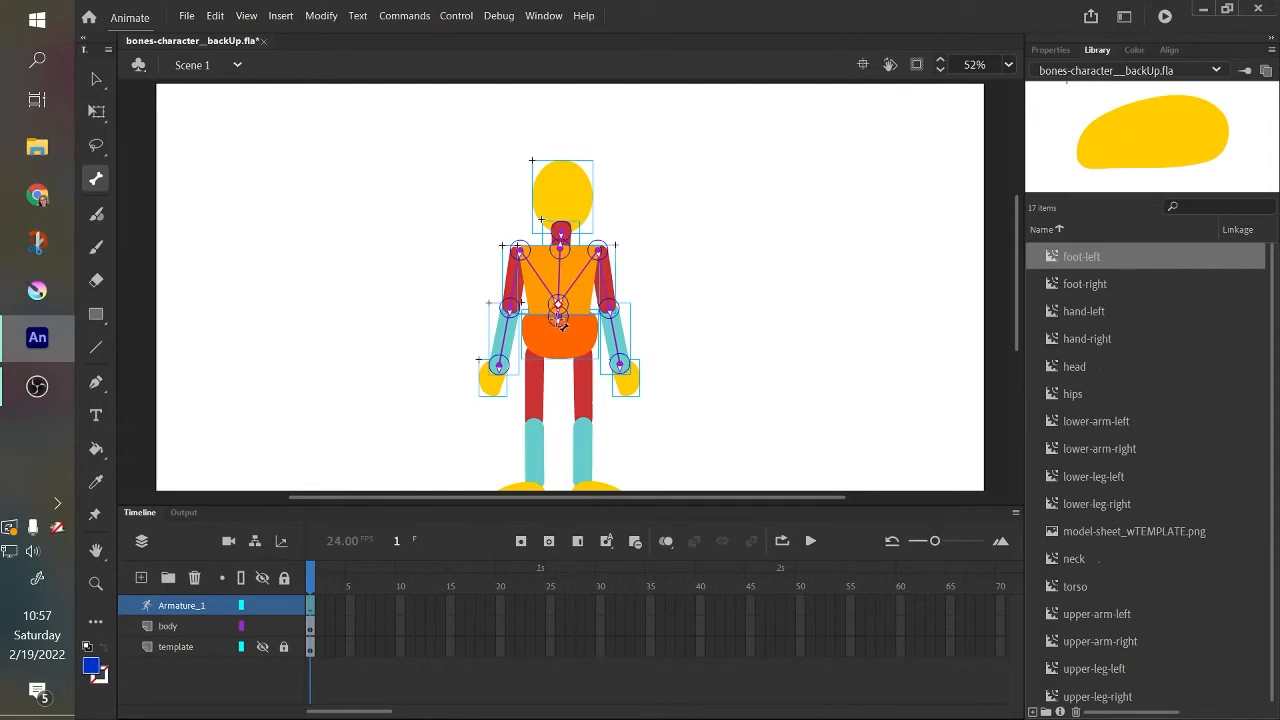
{"action": "mouse_move", "coordinate": [558, 318]}
{"action": "left_mouse_down"}
{"action": "mouse_move", "coordinate": [533, 354]}
{"action": "mouse_move", "coordinate": [575, 338]}
{"action": "mouse_move", "coordinate": [583, 354]}
{"action": "left_mouse_up"}
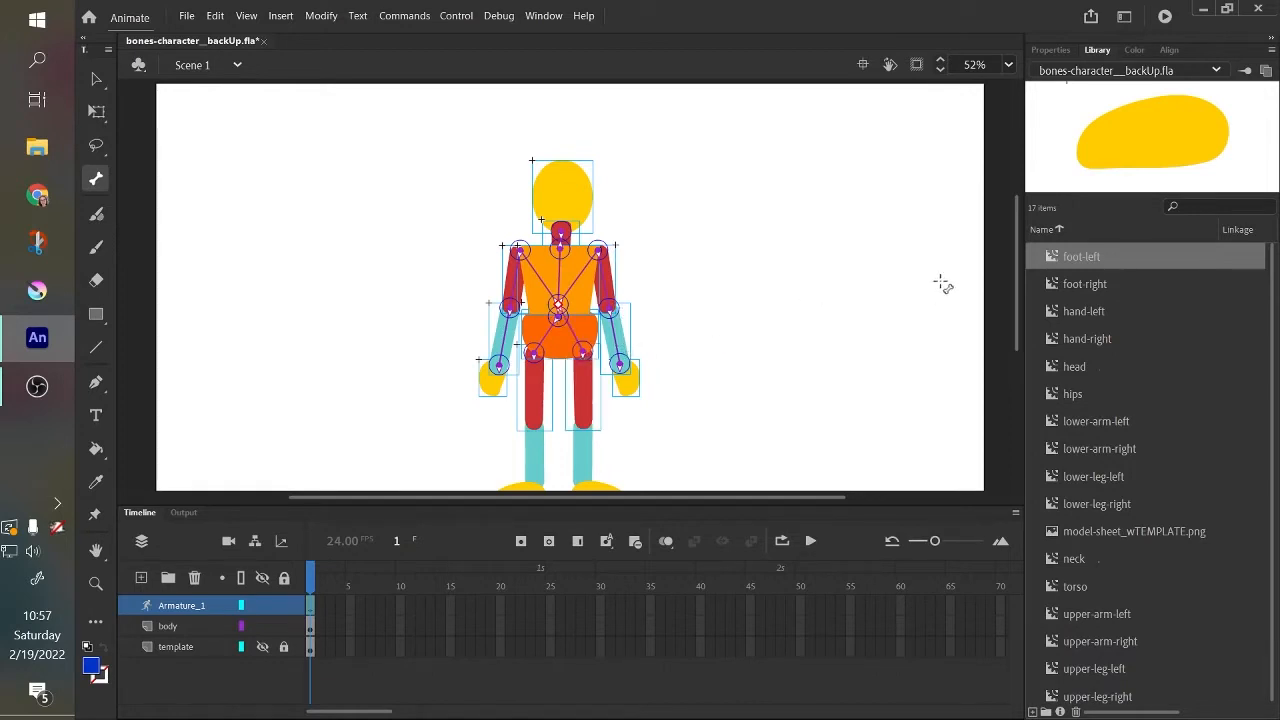
{"action": "scroll", "coordinate": [1013, 275], "scroll_direction": "down", "scroll_amount": 2}
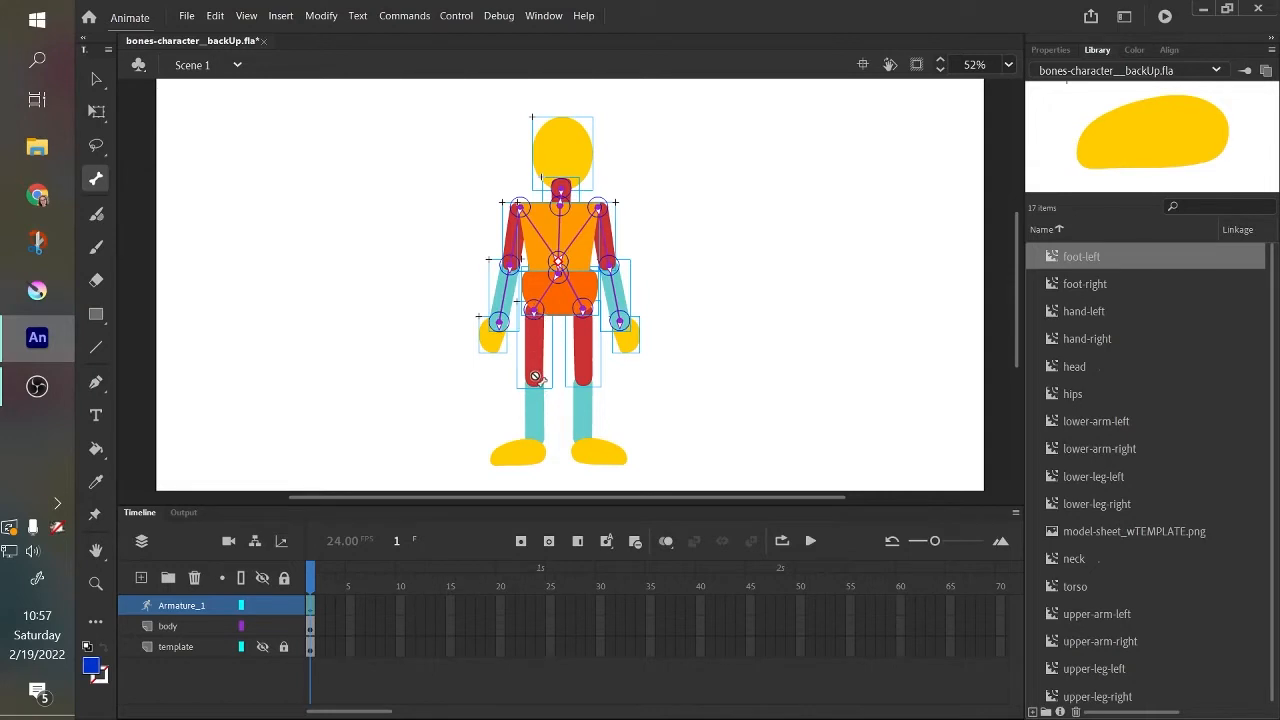
{"action": "left_click_drag", "start_coordinate": [533, 311], "coordinate": [533, 381]}
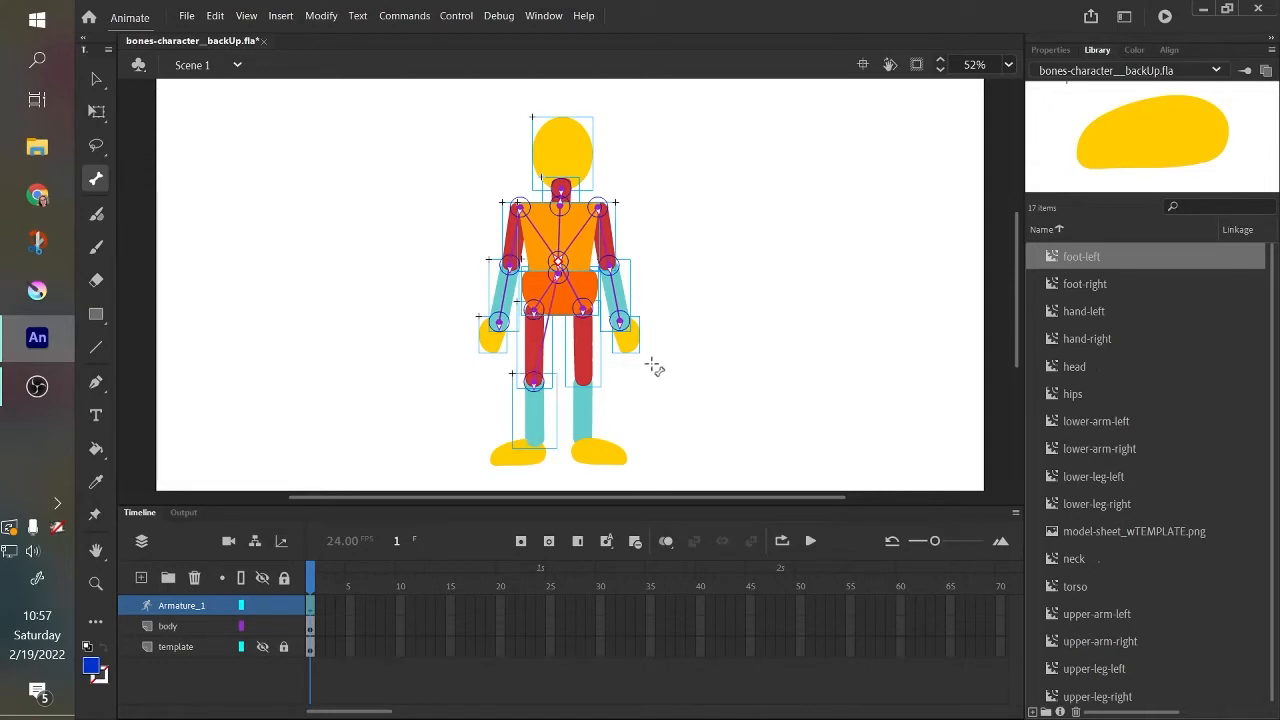
{"action": "key", "text": "ctrl+z"}
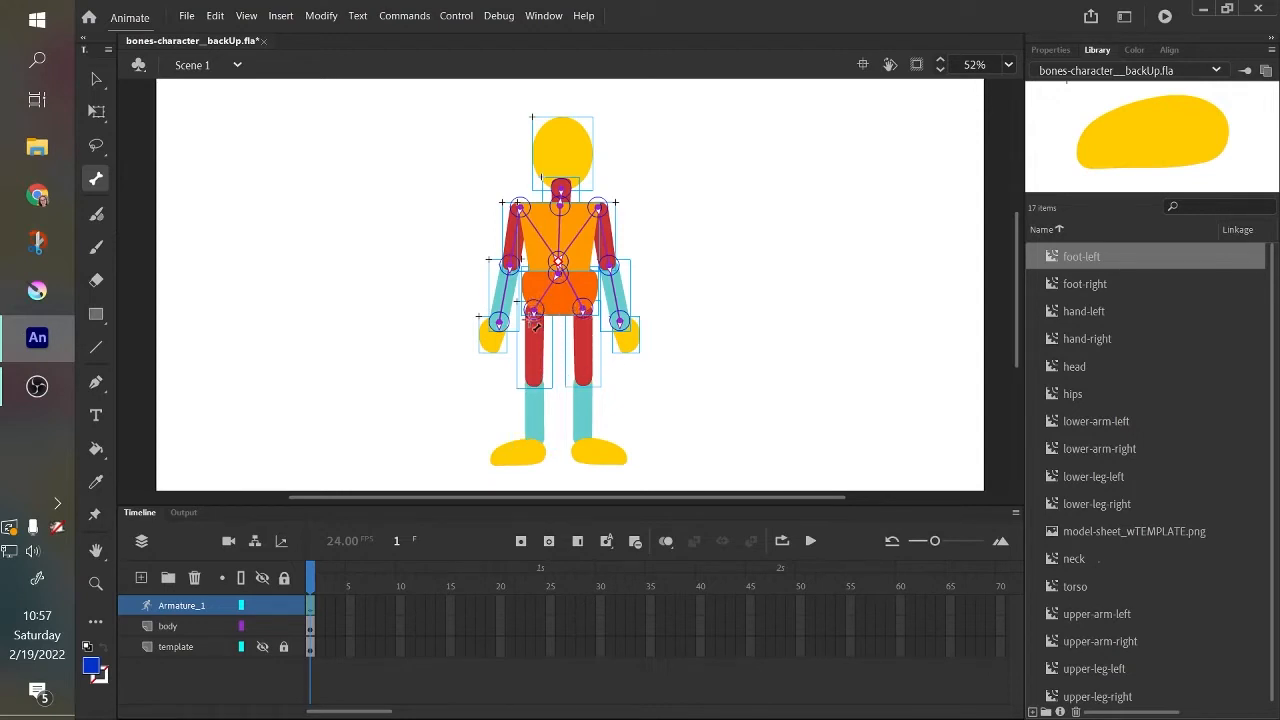
{"action": "left_click_drag", "start_coordinate": [535, 312], "coordinate": [534, 381]}
{"action": "key", "text": "ctrl+z"}
Chain bones down both legs from the upper-leg joints through the knees to the feet.
{"action": "mouse_move", "coordinate": [534, 313]}
{"action": "left_mouse_down"}
{"action": "mouse_move", "coordinate": [531, 473]}
{"action": "mouse_move", "coordinate": [533, 443]}
{"action": "left_mouse_up"}
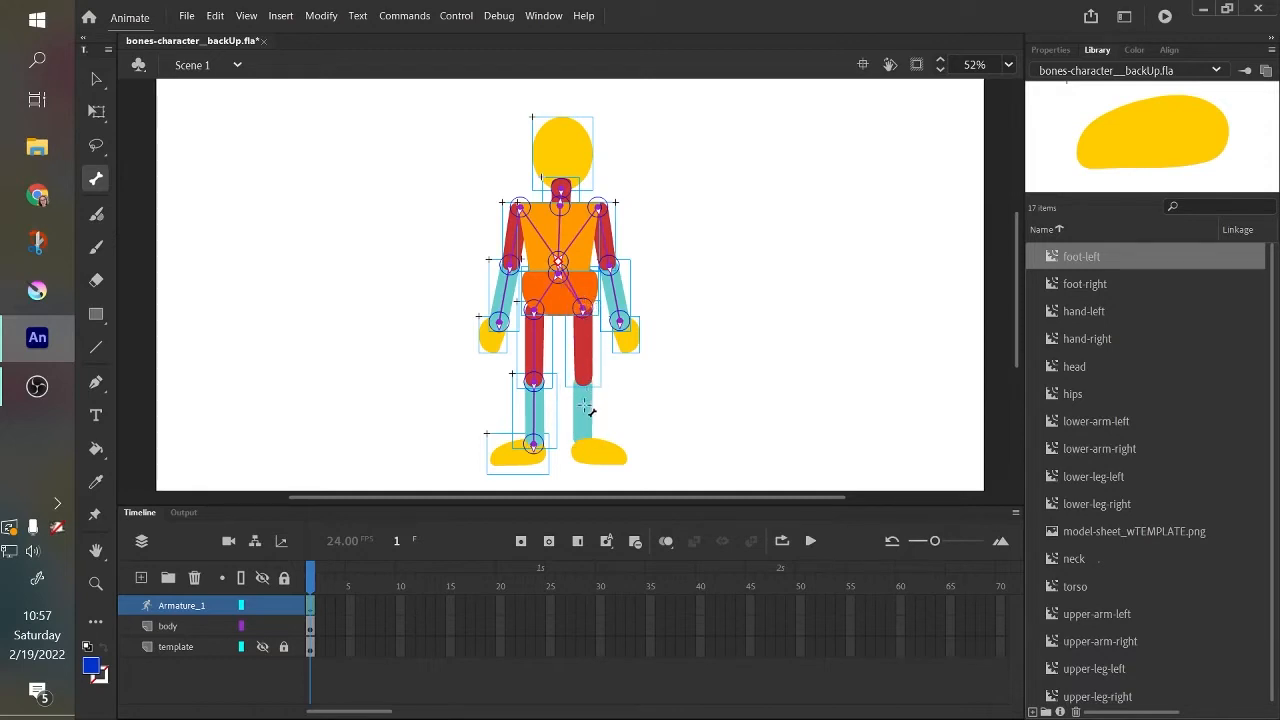
{"action": "left_click_drag", "start_coordinate": [585, 324], "coordinate": [583, 445]}
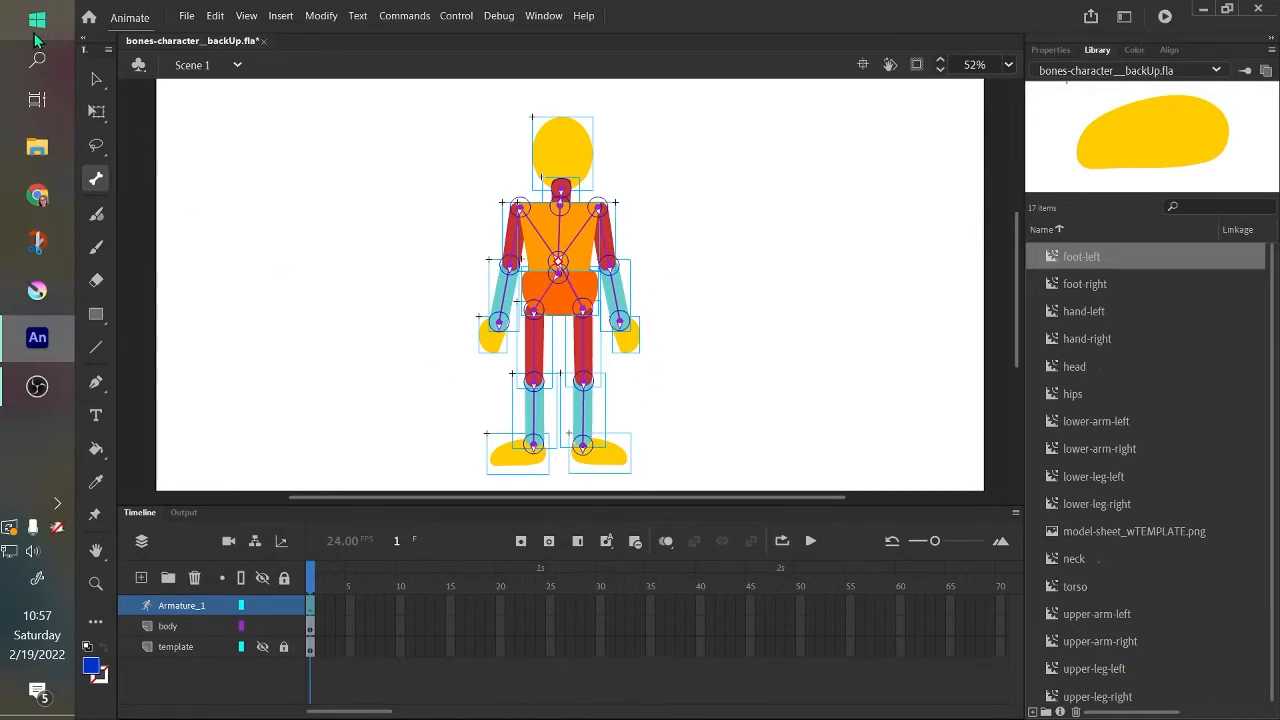
Select the whole figure with the Selection tool, and select the Armature_1 layer to examine the finished bone structure.
{"action": "left_click", "coordinate": [96, 79]}
{"action": "left_click_drag", "start_coordinate": [446, 92], "coordinate": [690, 490]}
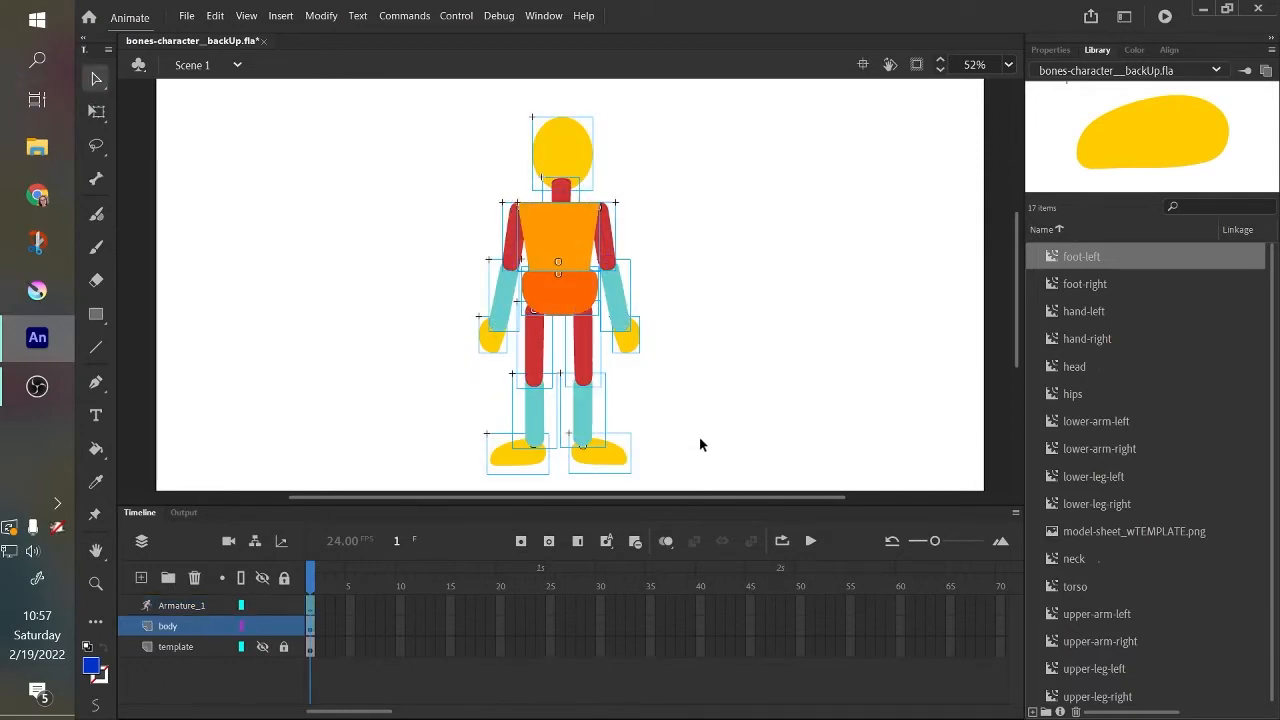
{"action": "left_click", "coordinate": [200, 604]}
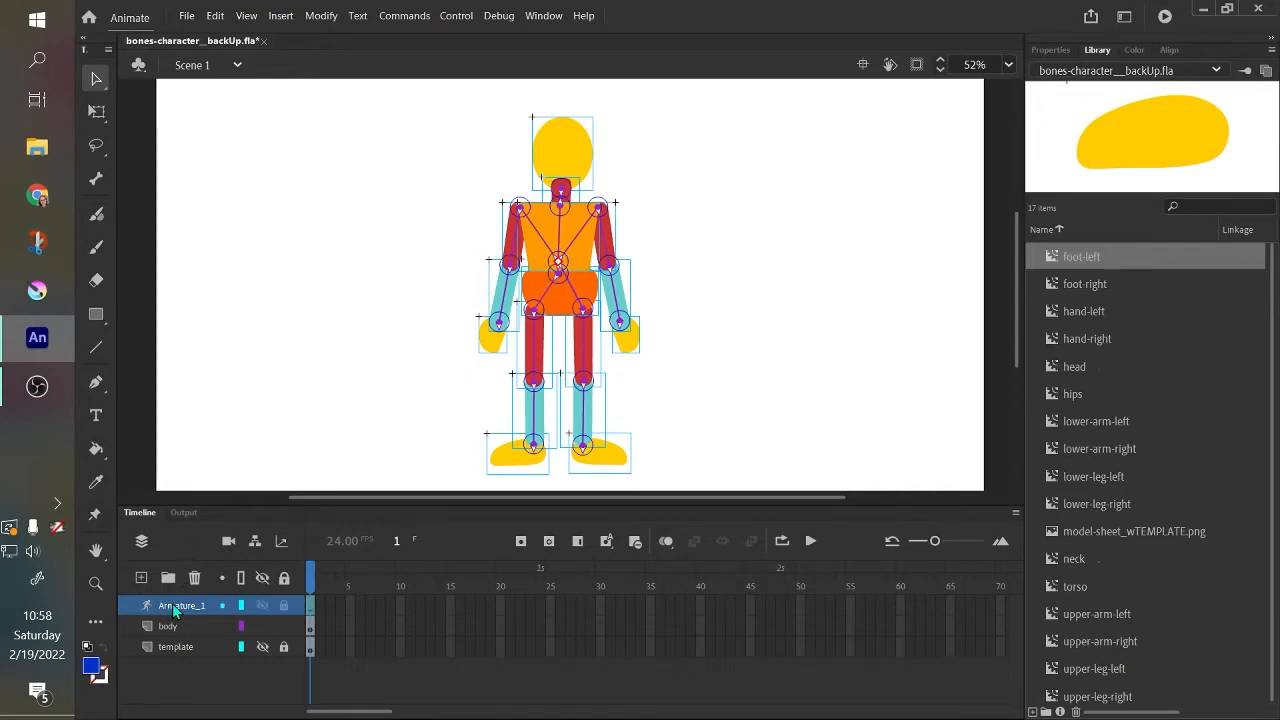
Set the bone display style of Armature_1 to Wire in its frame properties.
{"action": "left_click", "coordinate": [1038, 48]}
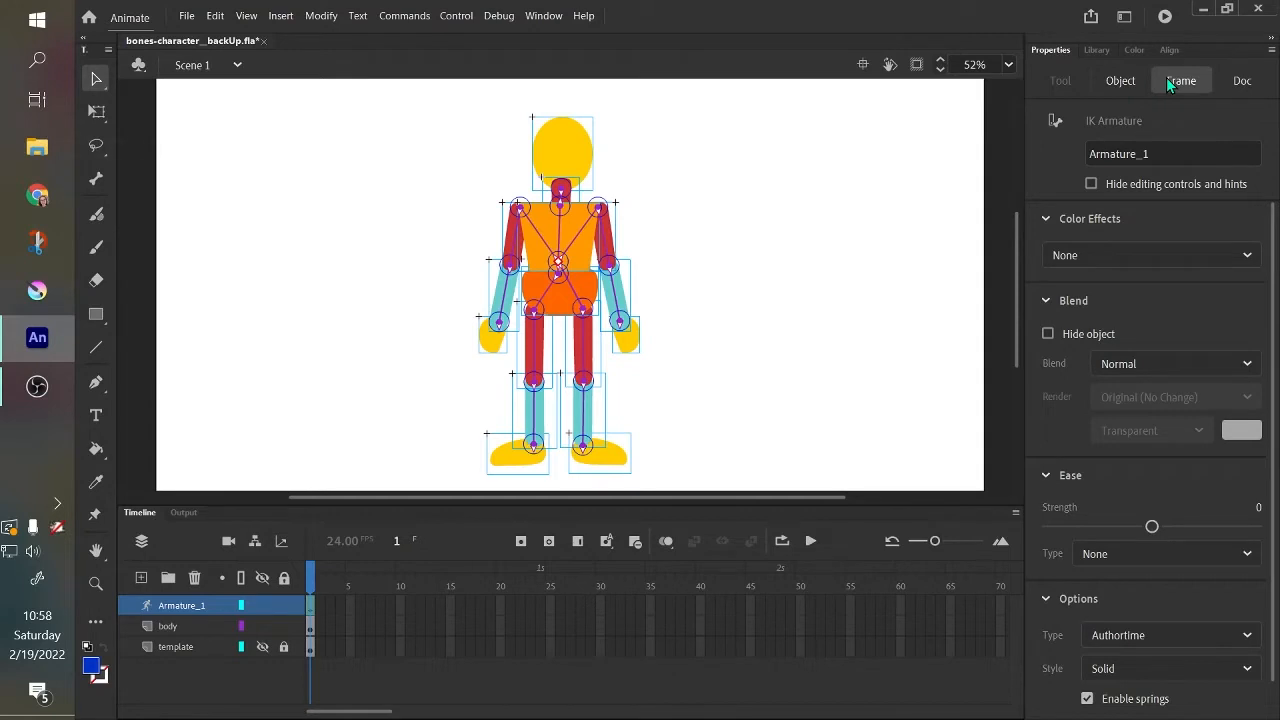
{"action": "scroll", "coordinate": [1170, 354], "scroll_direction": "down", "scroll_amount": 2}
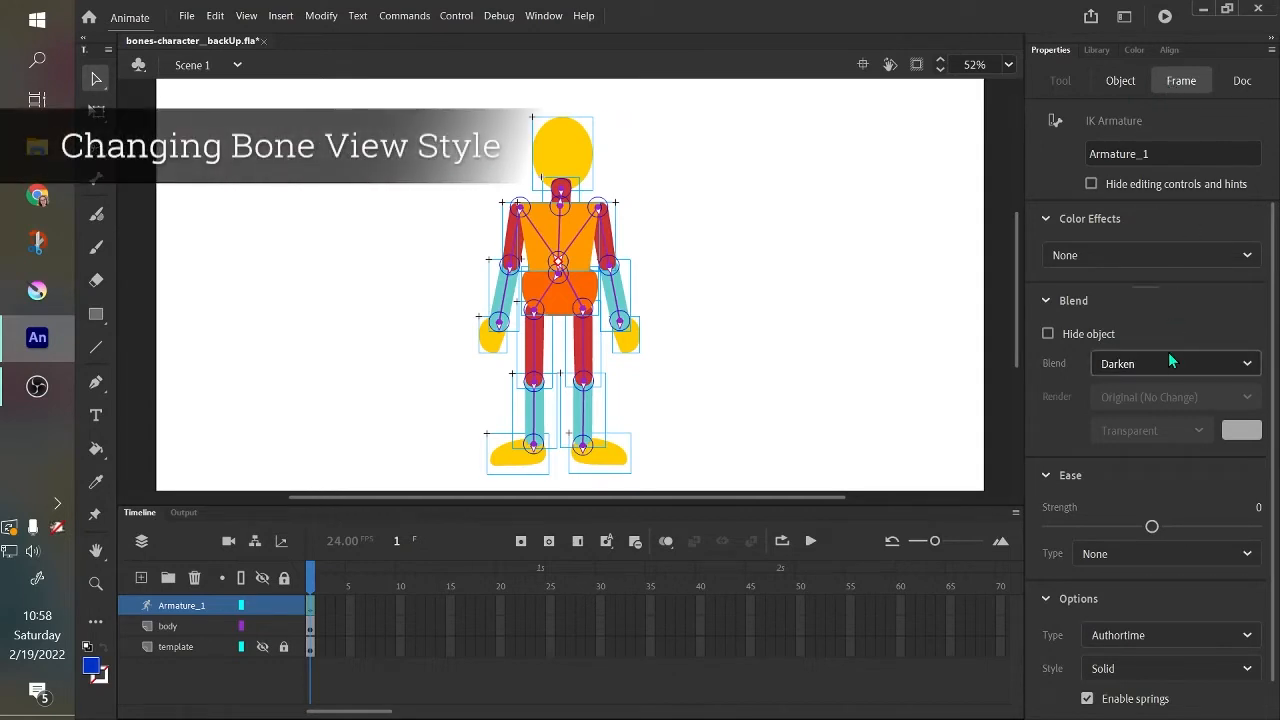
{"action": "scroll", "coordinate": [1171, 353], "scroll_direction": "up", "scroll_amount": 2}
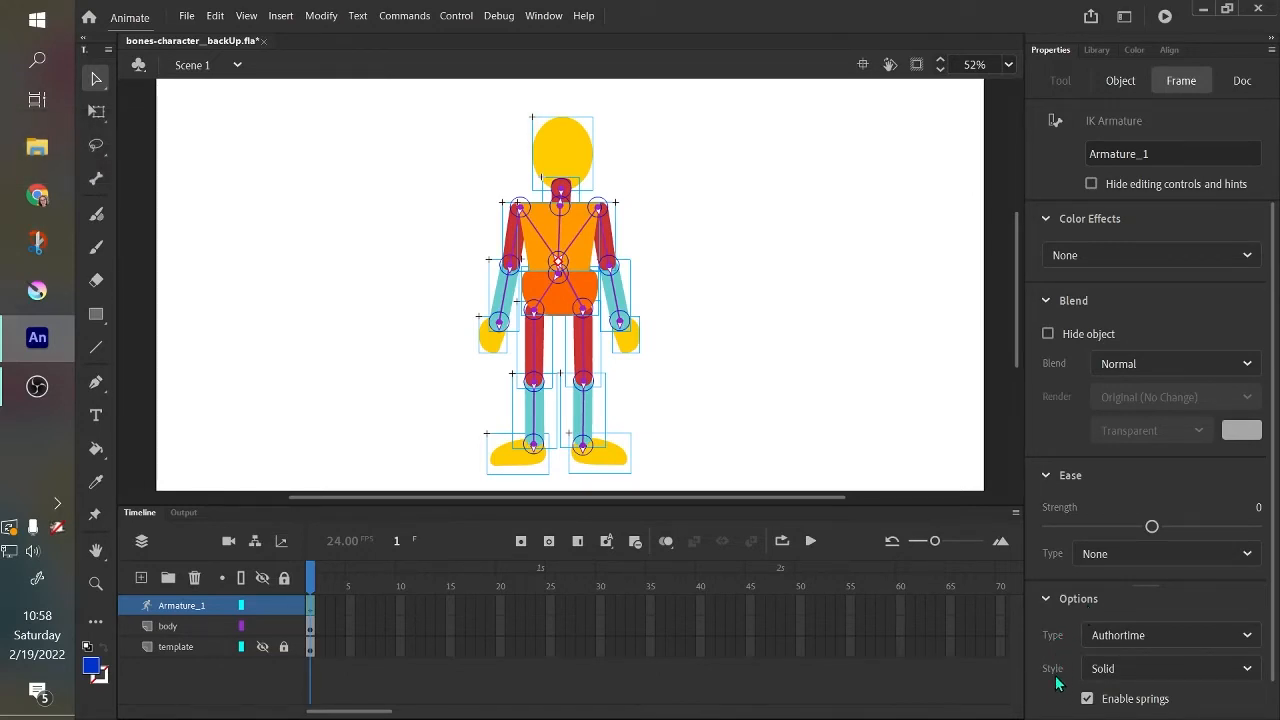
{"action": "left_click", "coordinate": [1143, 669]}
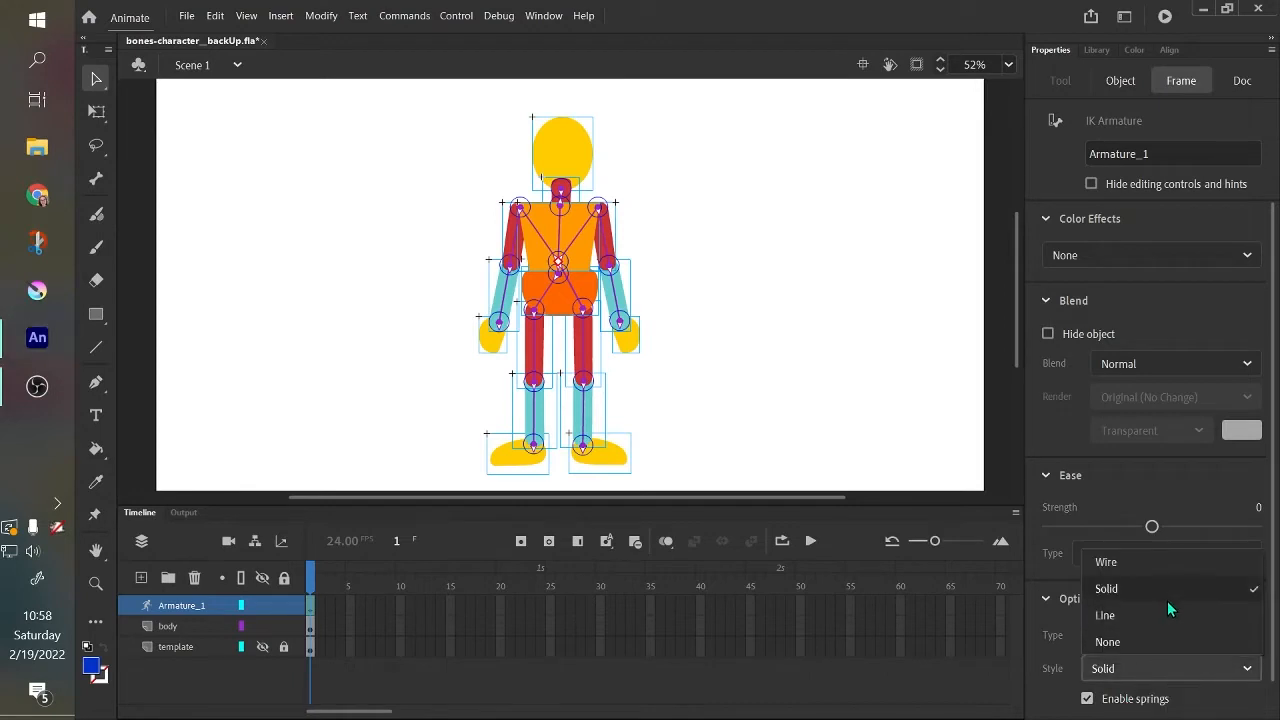
{"action": "left_click", "coordinate": [1177, 565]}
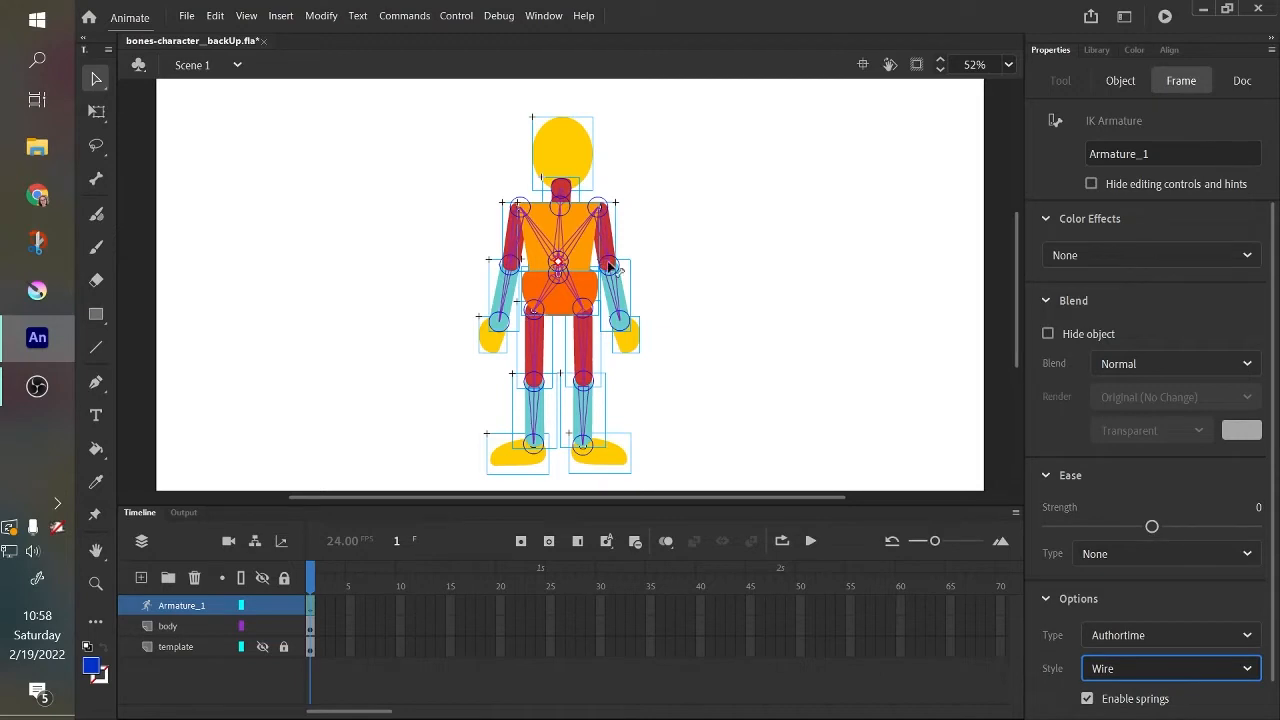
Select the bone between the torso root and the neck to view its properties, and deselect it.
{"action": "left_click_drag", "start_coordinate": [1016, 326], "coordinate": [1015, 330]}
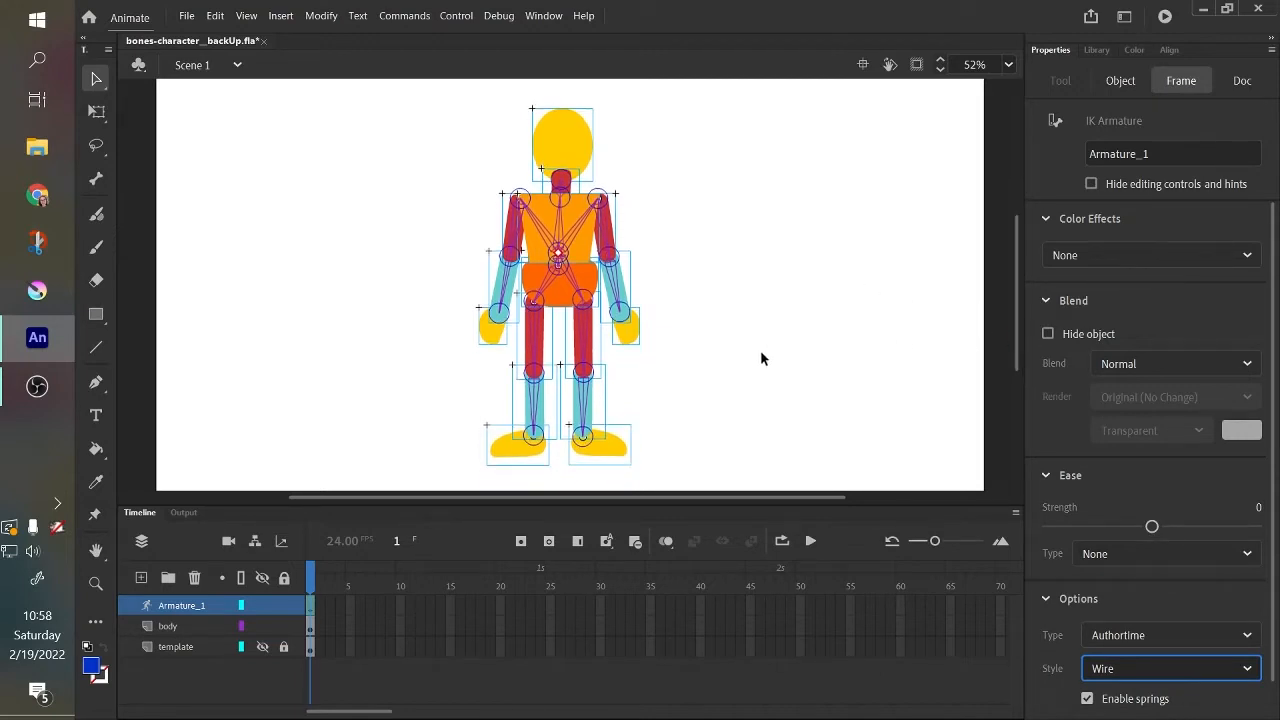
{"action": "left_click", "coordinate": [707, 309]}
{"action": "left_click", "coordinate": [565, 228]}
{"action": "left_click", "coordinate": [565, 230]}
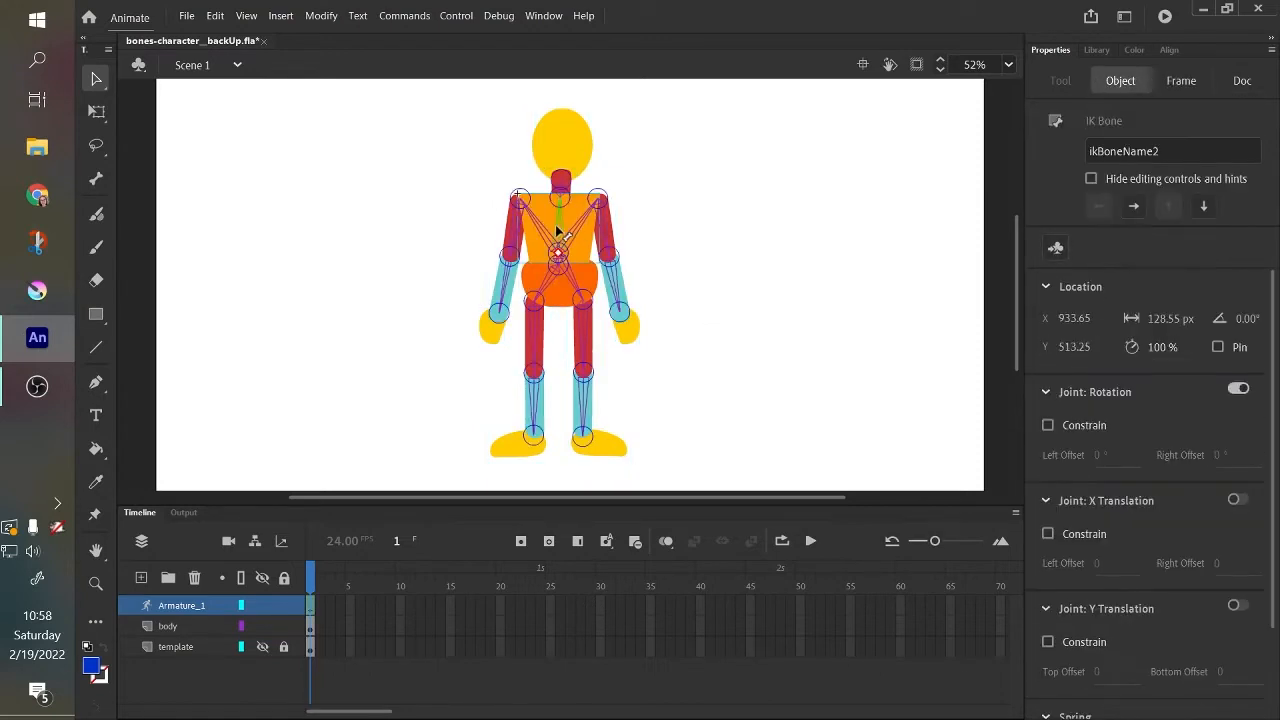
{"action": "left_click", "coordinate": [943, 205]}
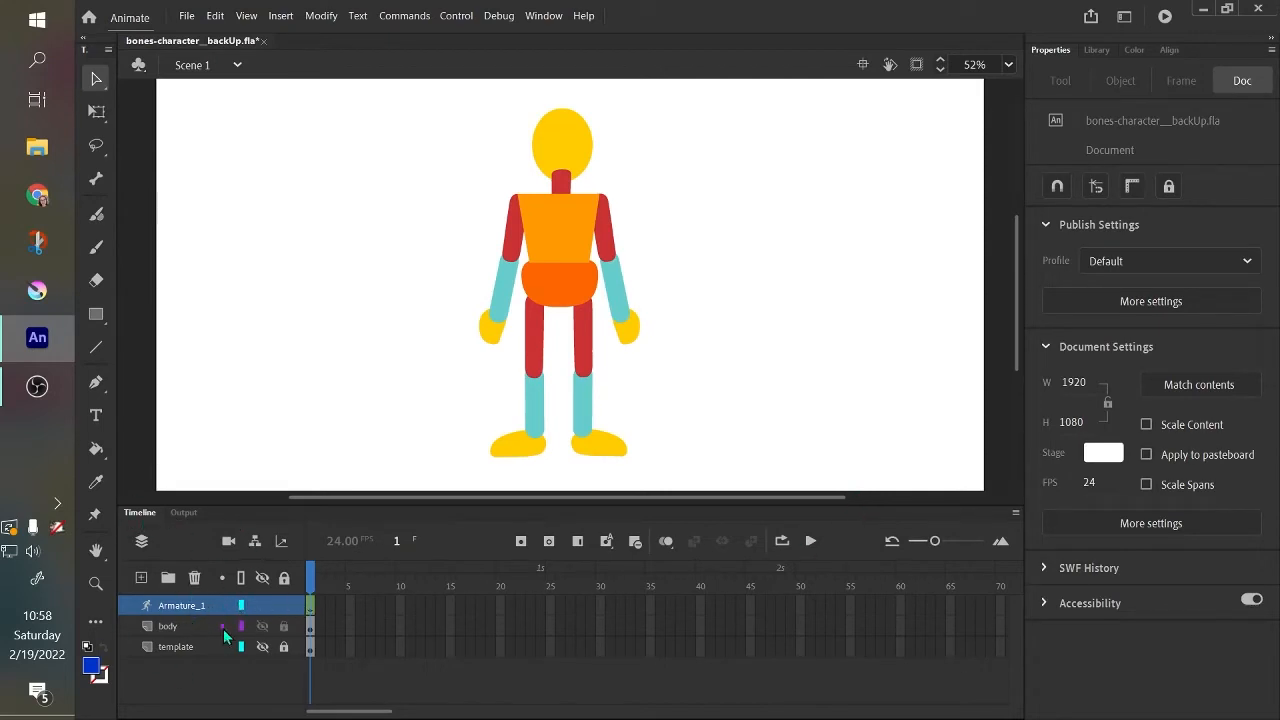
Hide the Armature_1 layer and delete the stray dot left on the body layer.
{"action": "left_click", "coordinate": [266, 604]}
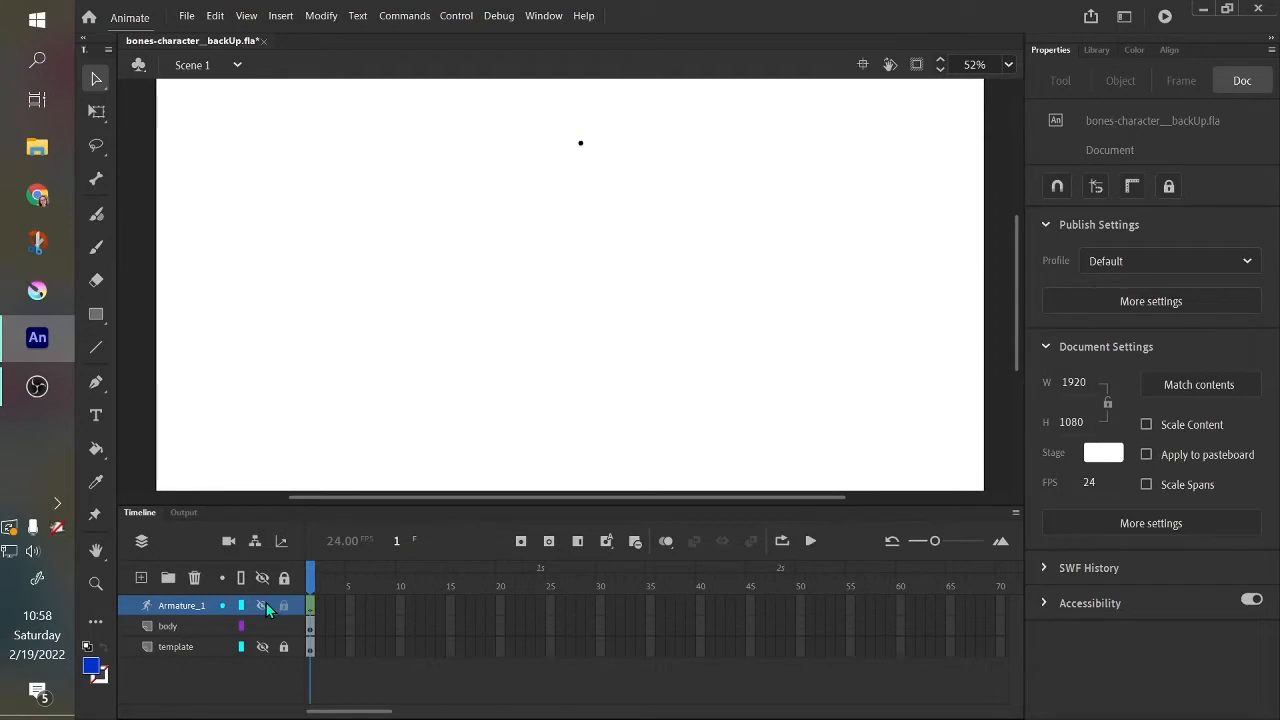
{"action": "left_click", "coordinate": [266, 604]}
{"action": "left_click", "coordinate": [266, 605]}
{"action": "left_click", "coordinate": [185, 623]}
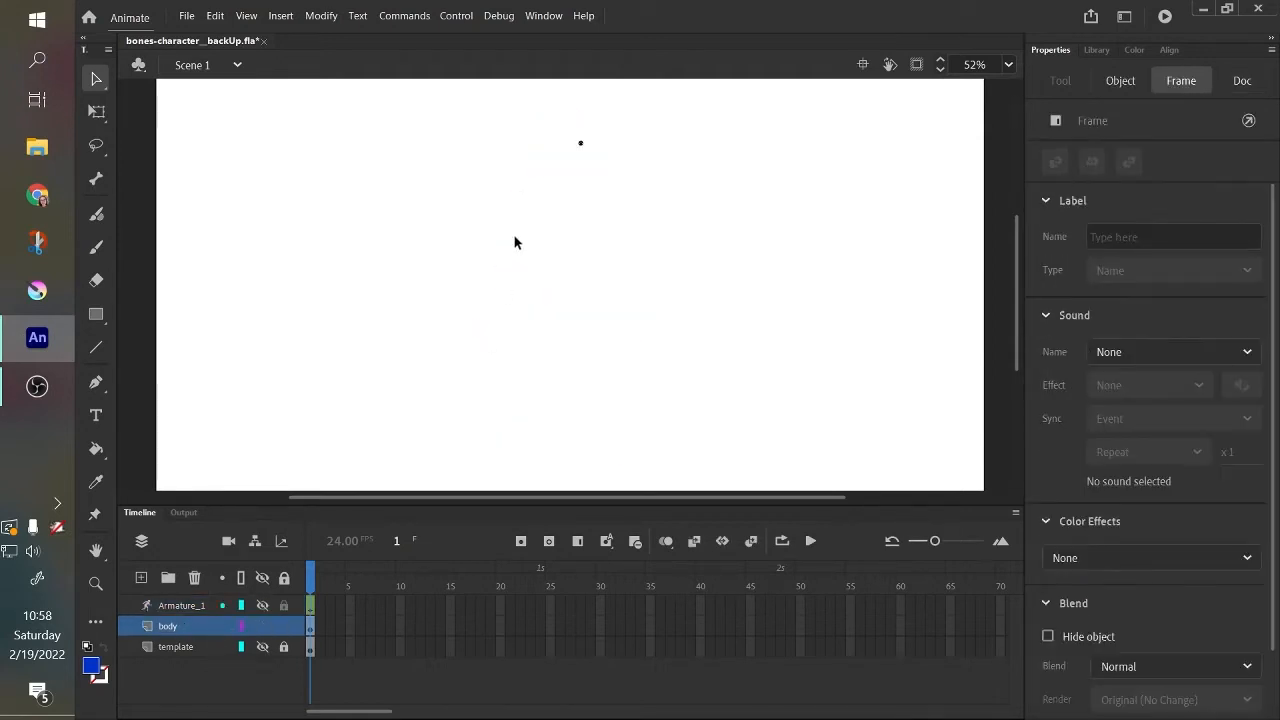
{"action": "left_click", "coordinate": [580, 147]}
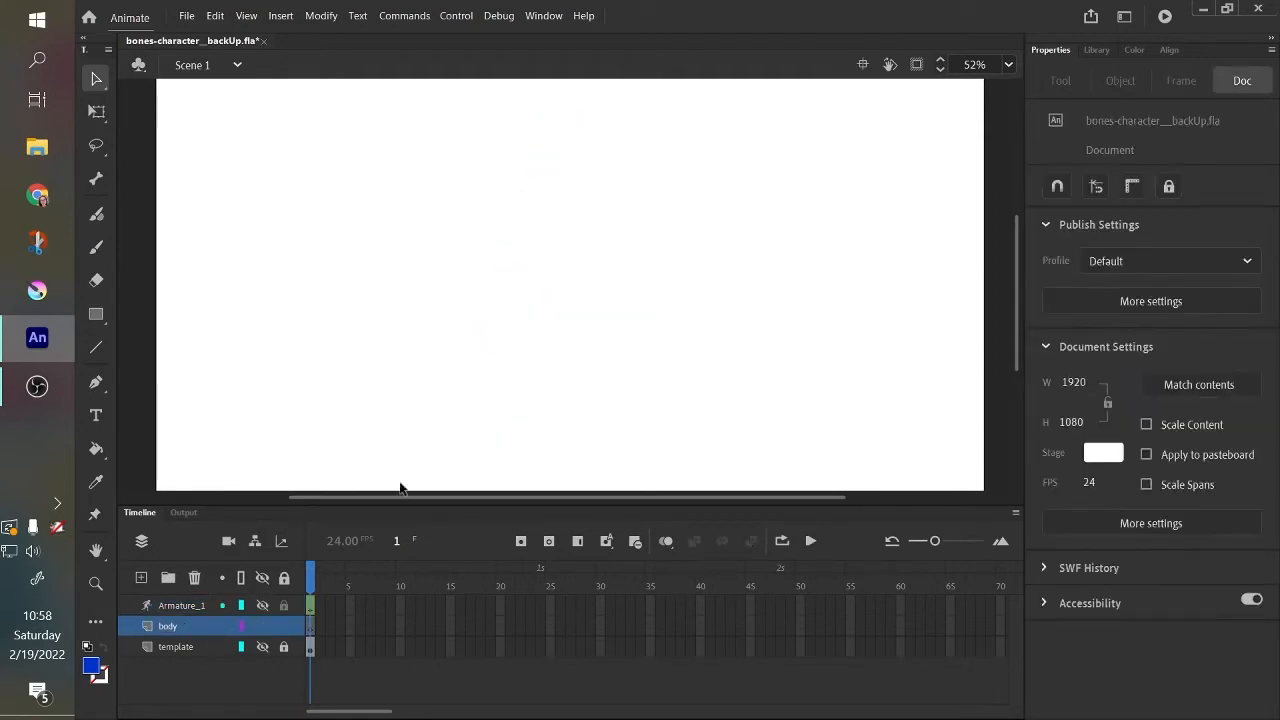
Show the Armature_1 layer again with the layer selected, and collapse the timeline.
{"action": "left_click", "coordinate": [188, 609]}
{"action": "left_click", "coordinate": [262, 605]}
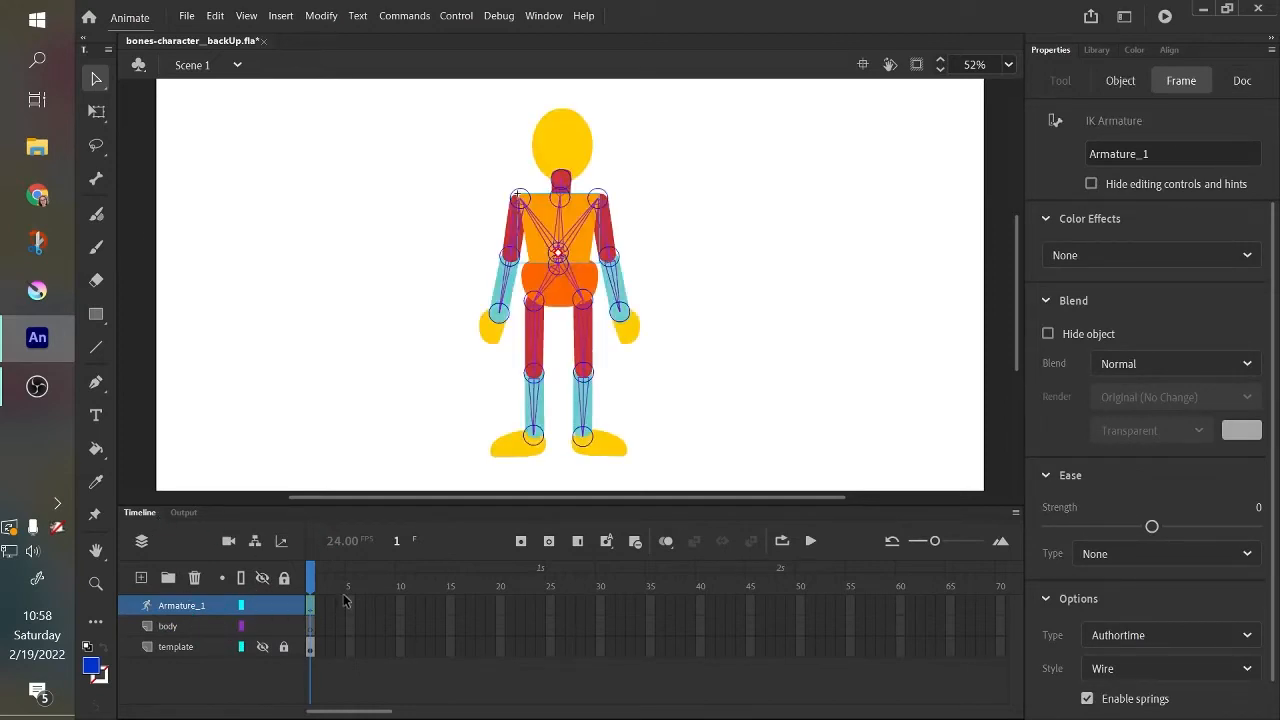
{"action": "double_click", "coordinate": [146, 515]}
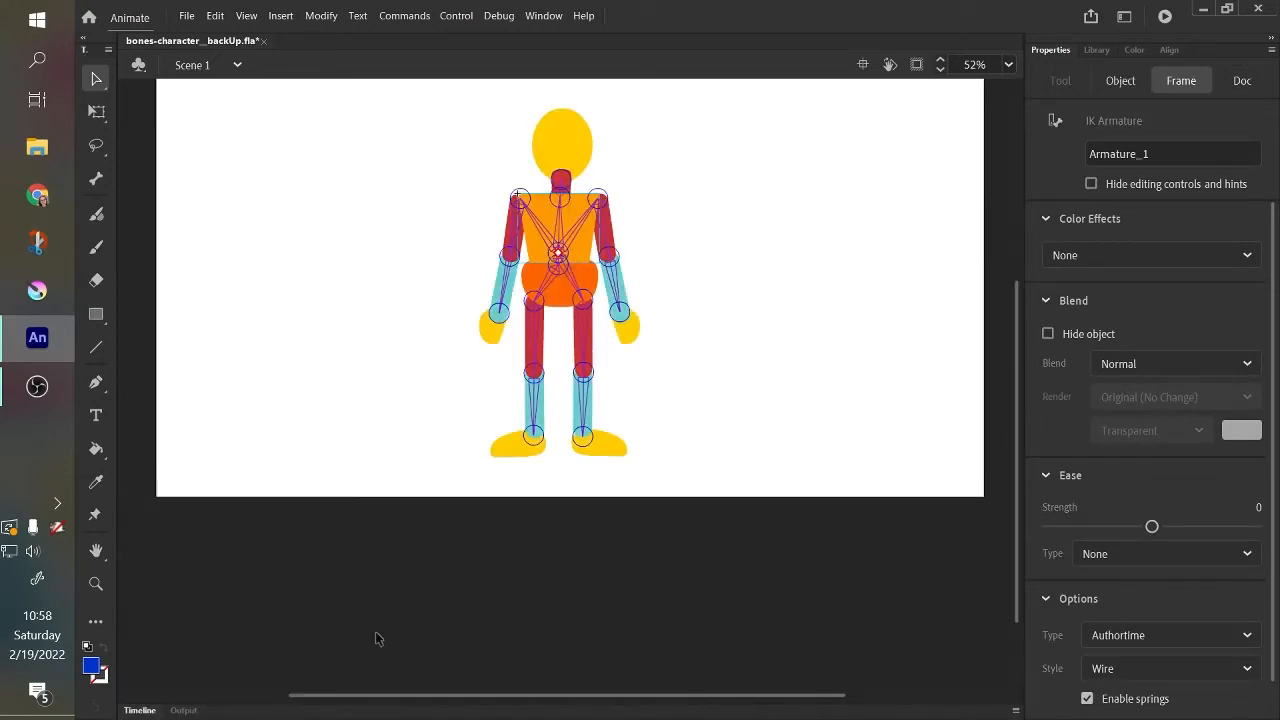
Delete the wrongly attached bone that links the torso root directly to the right upper leg.
{"action": "left_click_drag", "start_coordinate": [780, 275], "coordinate": [757, 371]}
{"action": "key", "text": "ctrl+="}
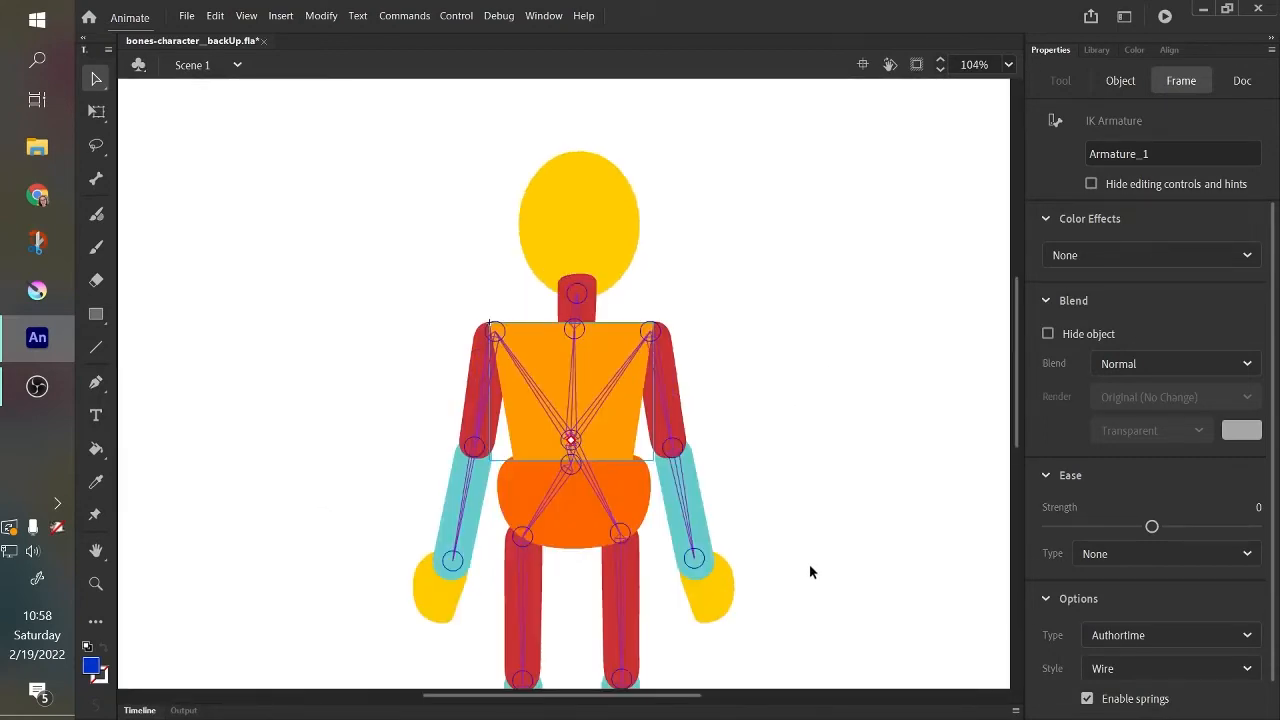
{"action": "left_click_drag", "start_coordinate": [810, 571], "coordinate": [796, 500]}
{"action": "key", "text": "ctrl+equal"}
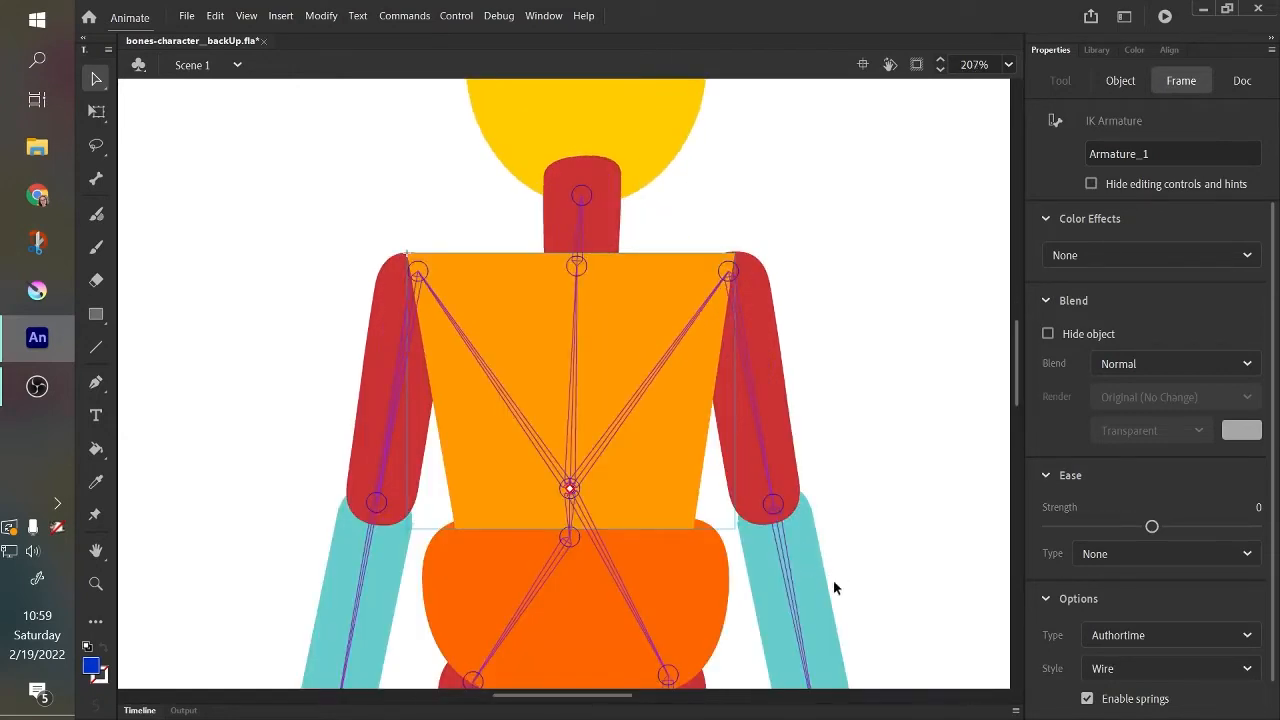
{"action": "scroll", "coordinate": [833, 586], "scroll_direction": "down", "scroll_amount": 5}
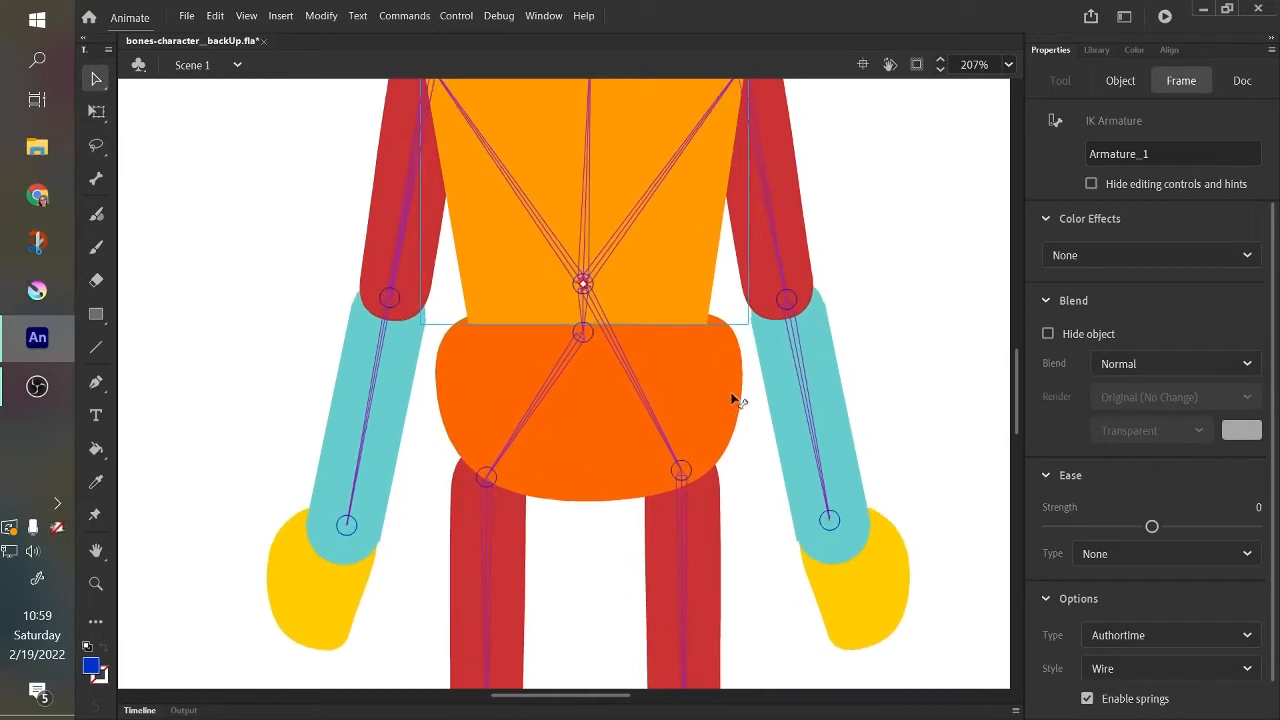
{"action": "scroll", "coordinate": [869, 463], "scroll_direction": "down", "scroll_amount": 2}
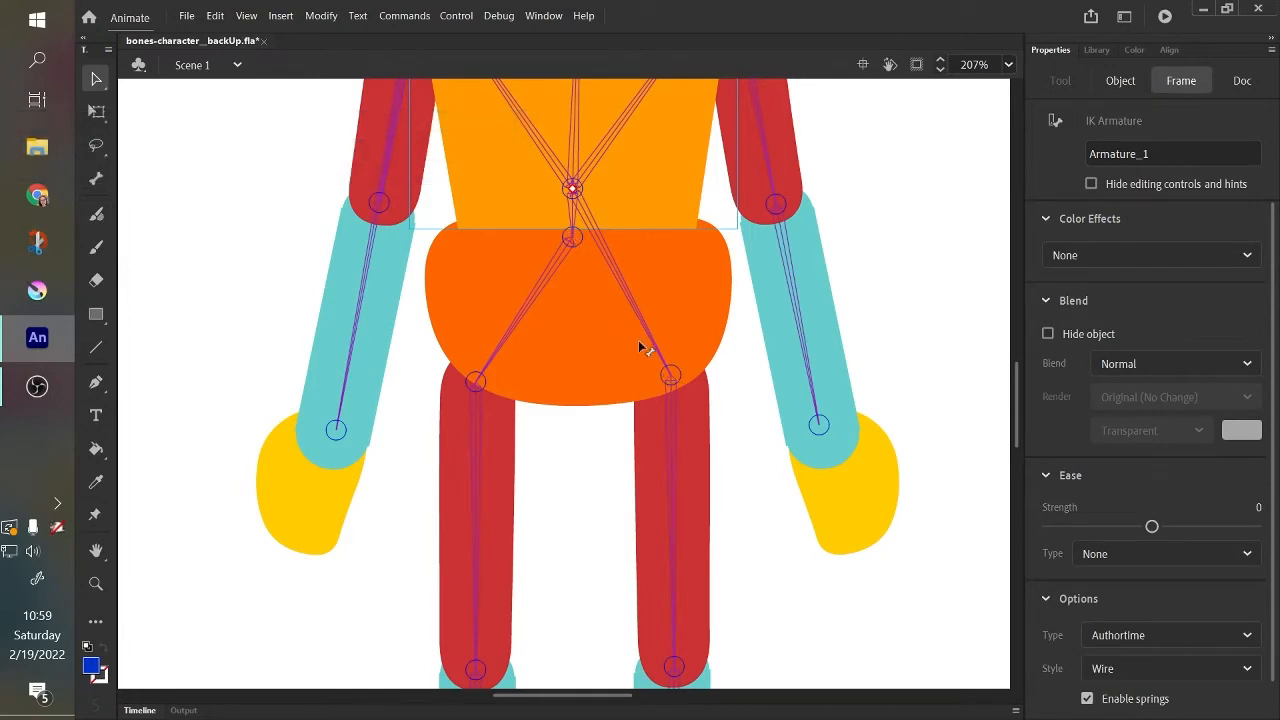
{"action": "scroll", "coordinate": [1016, 430], "scroll_direction": "up", "scroll_amount": 3}
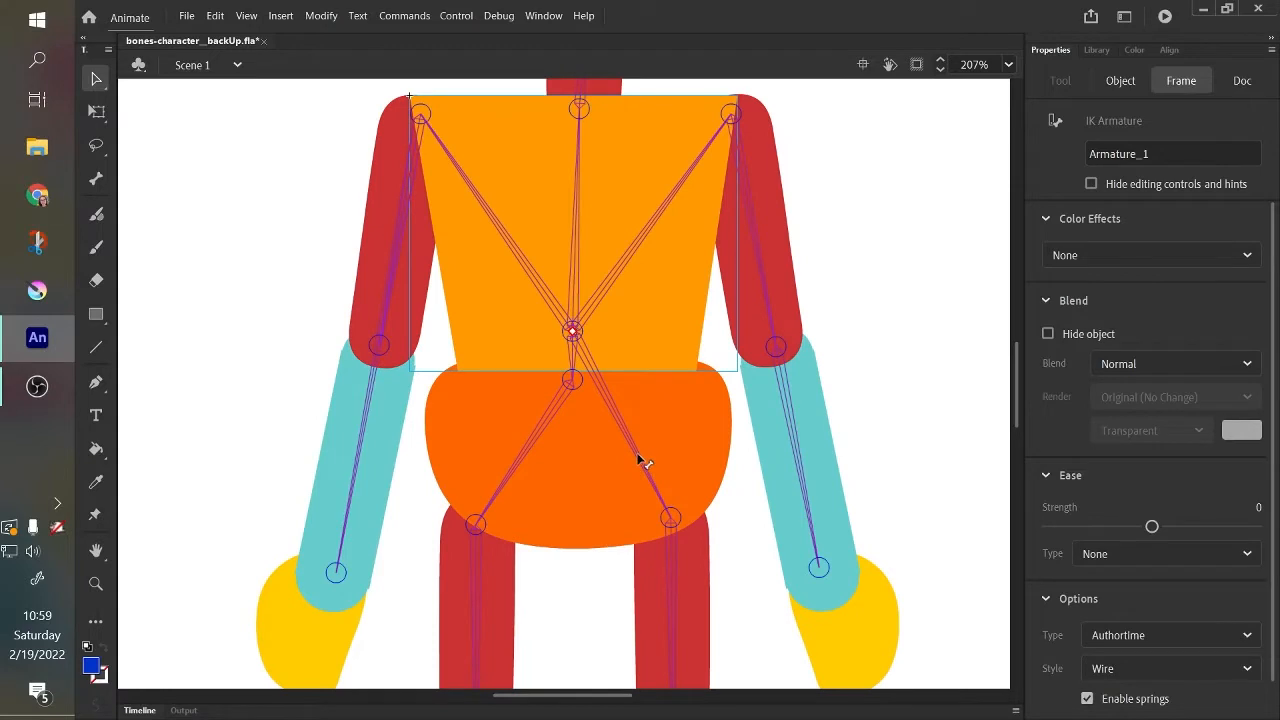
{"action": "left_click", "coordinate": [640, 460]}
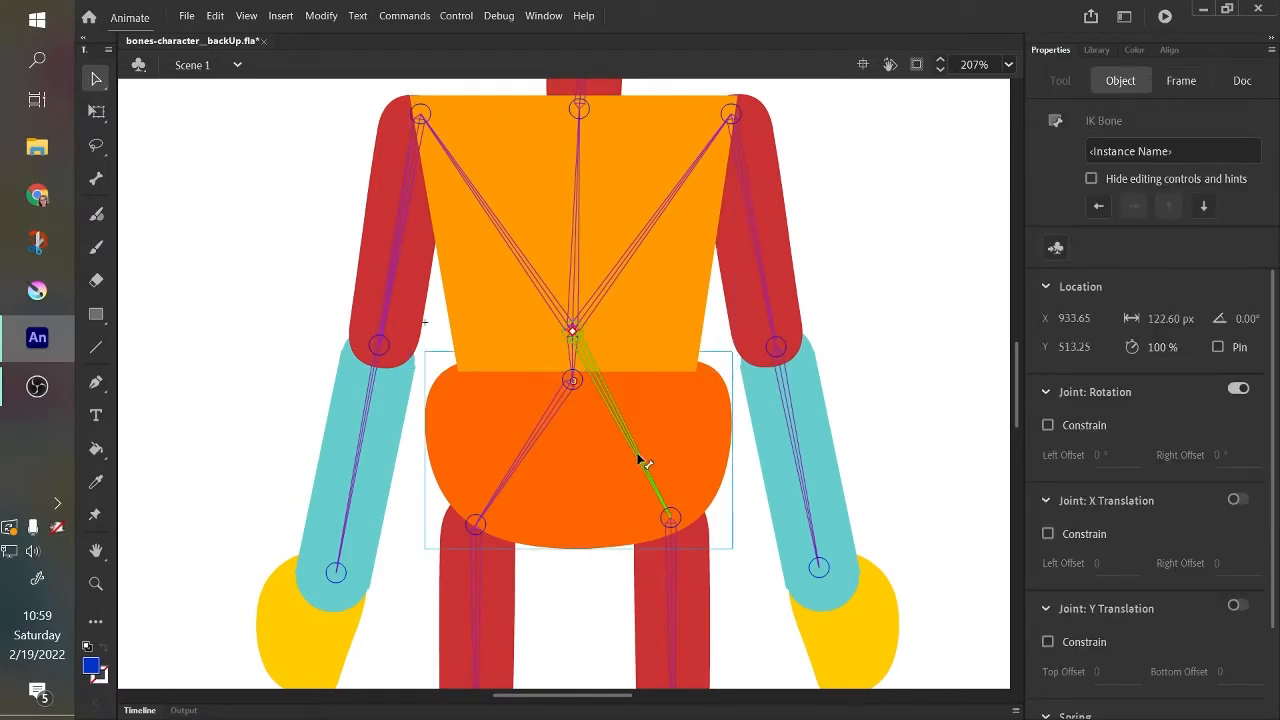
{"action": "key", "text": "Delete"}
Draw new bones with the Bone Tool from the hips joint to the top of the right upper leg and down to the knee.
{"action": "scroll", "coordinate": [1017, 407], "scroll_direction": "down", "scroll_amount": 3}
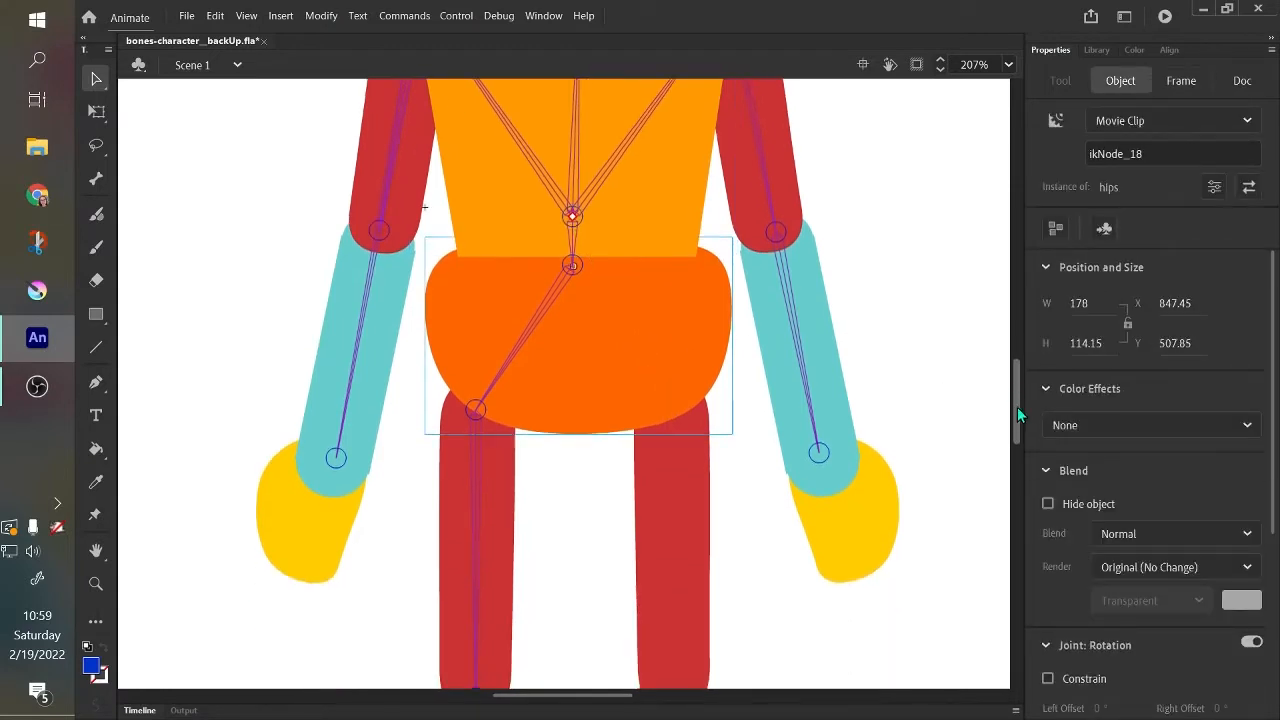
{"action": "scroll", "coordinate": [697, 343], "scroll_direction": "down", "scroll_amount": 3}
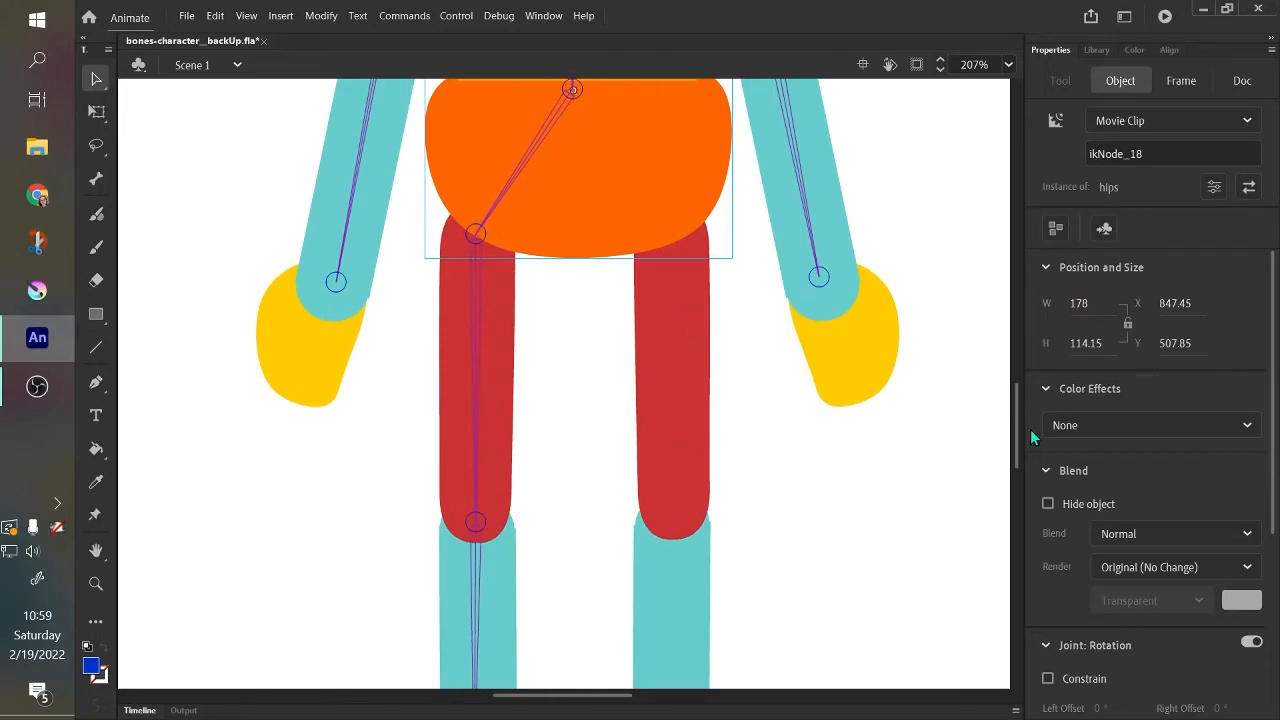
{"action": "scroll", "coordinate": [1017, 451], "scroll_direction": "down", "scroll_amount": 3}
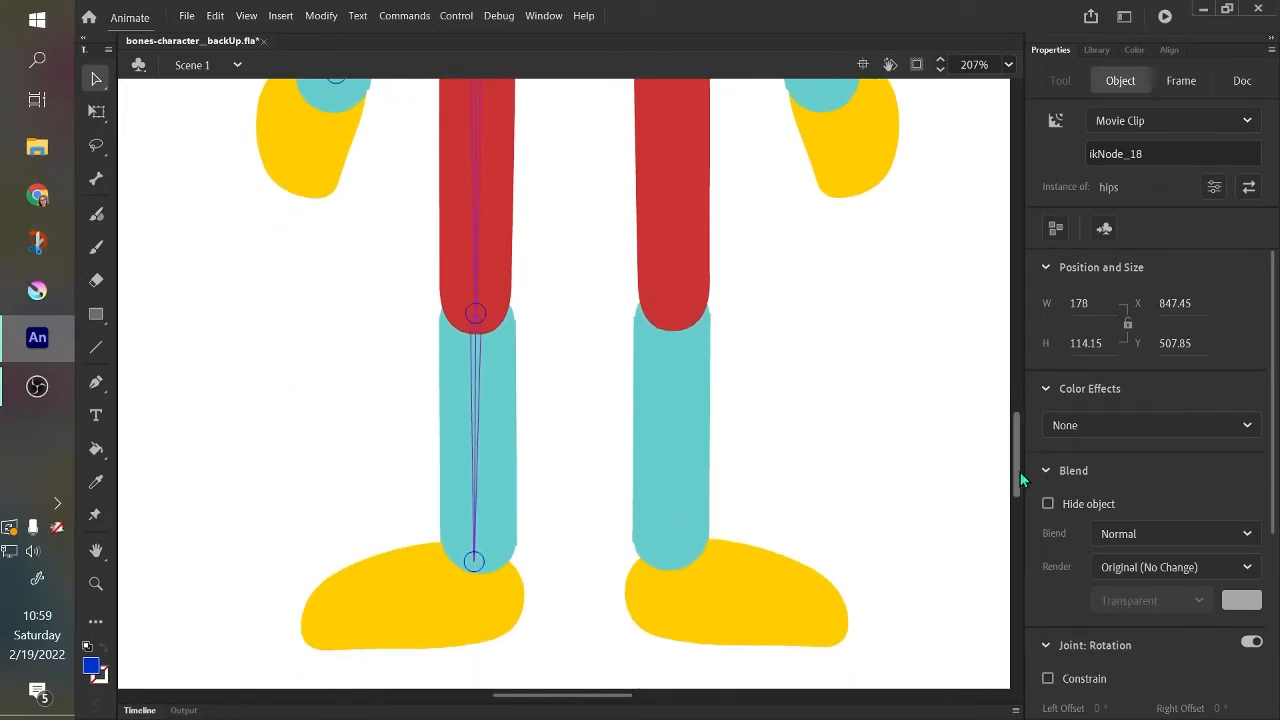
{"action": "left_click_drag", "start_coordinate": [1020, 474], "coordinate": [1018, 411]}
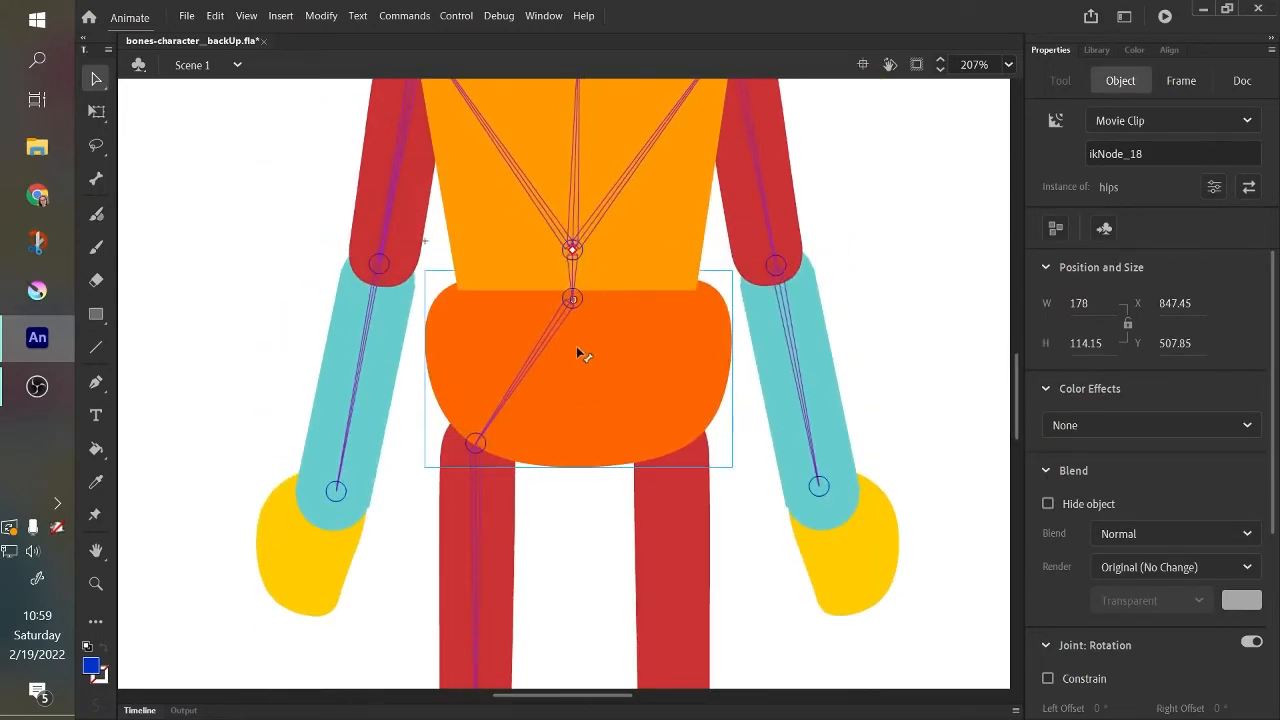
{"action": "left_click", "coordinate": [96, 179]}
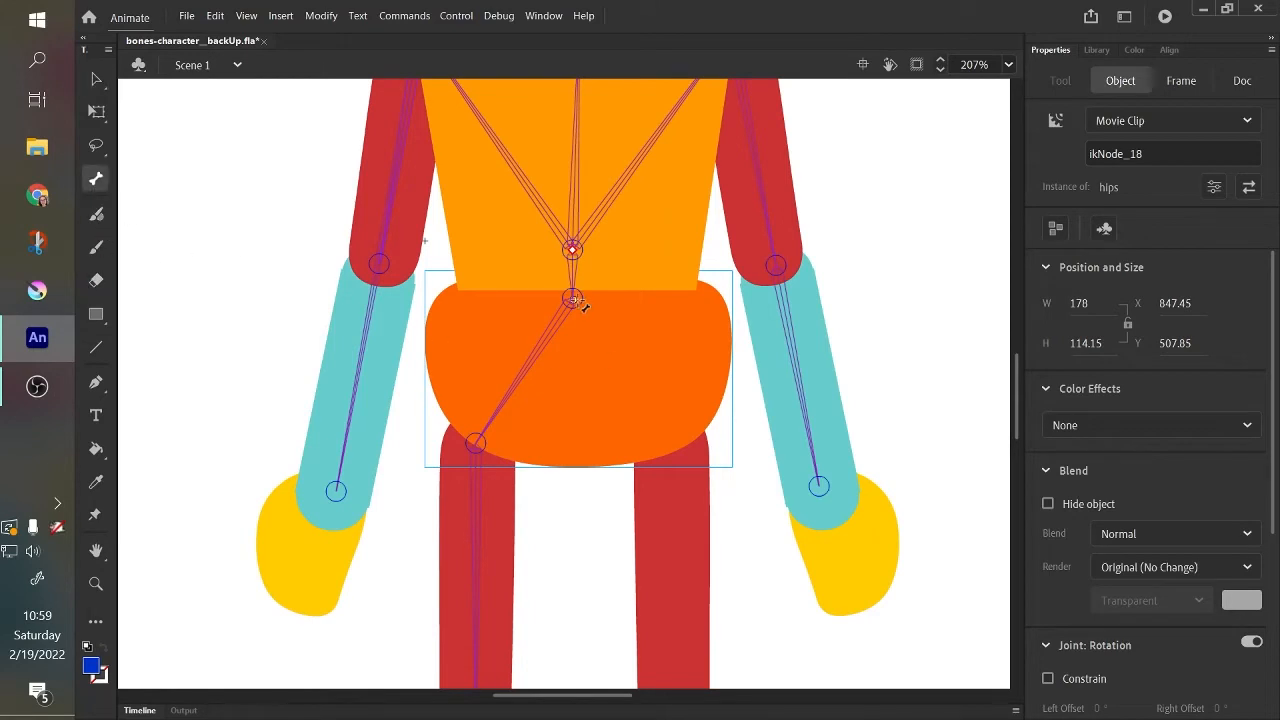
{"action": "left_click_drag", "start_coordinate": [572, 299], "coordinate": [670, 436]}
Extend the right leg's bone chain from the knee down to the foot.
{"action": "scroll", "coordinate": [686, 420], "scroll_direction": "down", "scroll_amount": 4}
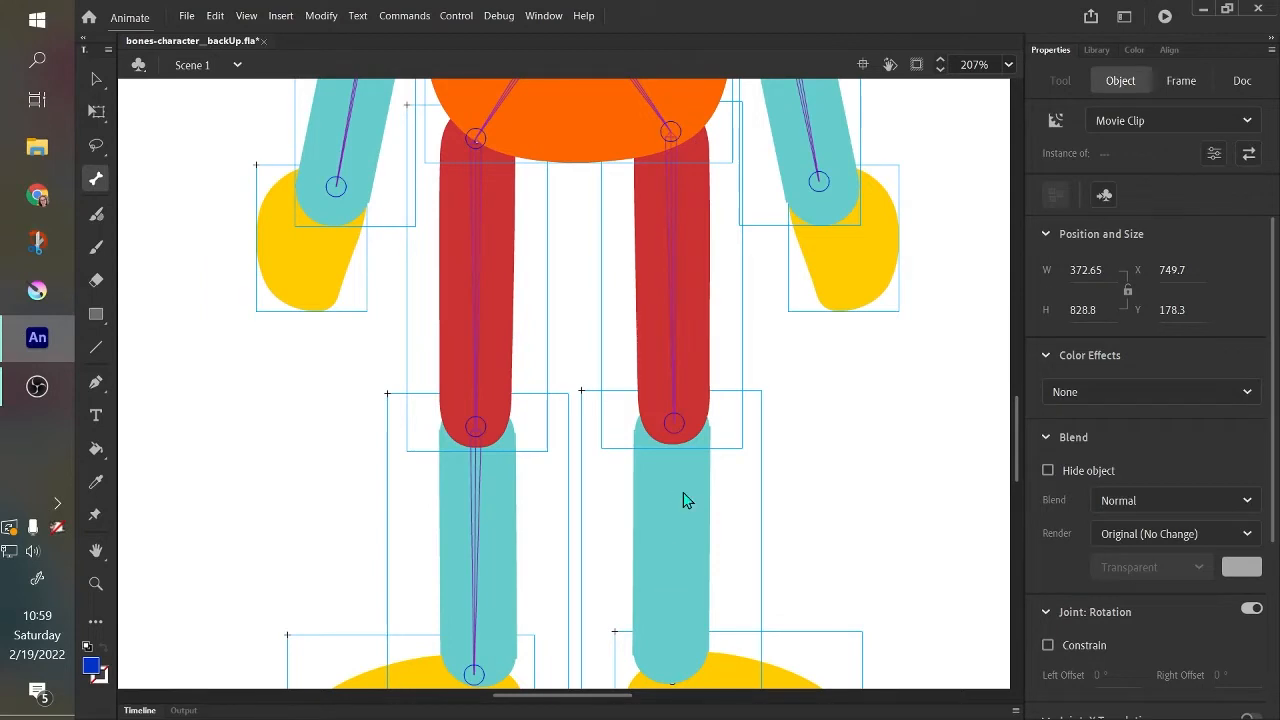
{"action": "scroll", "coordinate": [686, 500], "scroll_direction": "down", "scroll_amount": 4}
{"action": "left_click_drag", "start_coordinate": [674, 121], "coordinate": [676, 428]}
{"action": "scroll", "coordinate": [855, 413], "scroll_direction": "up", "scroll_amount": 8}
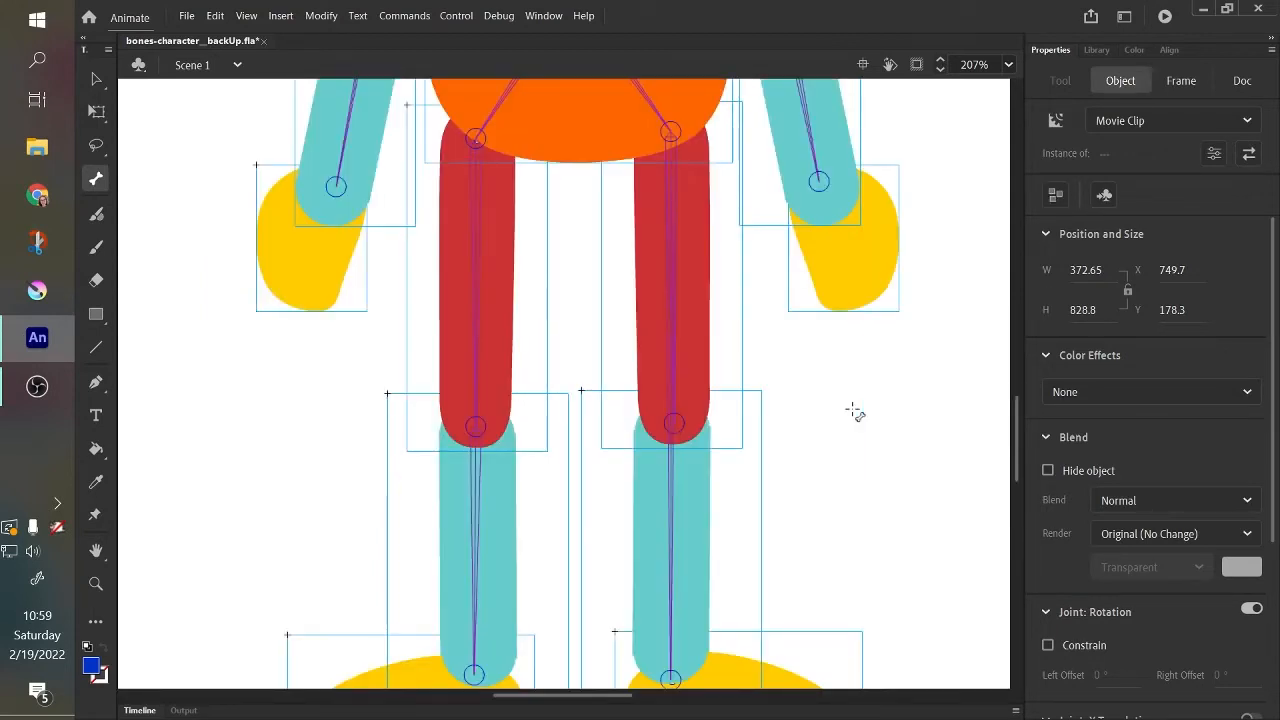
{"action": "scroll", "coordinate": [855, 413], "scroll_direction": "up", "scroll_amount": 4}
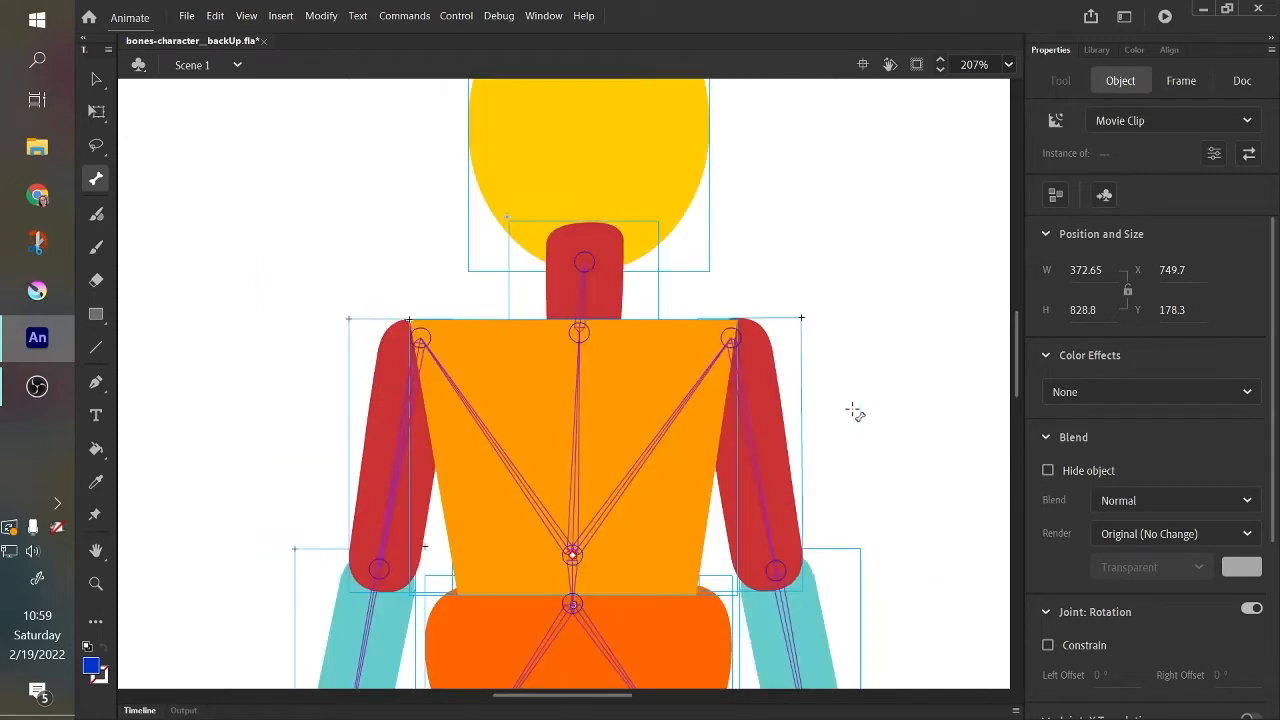
Switch to the Selection tool, fit the whole stage in view and deselect the figure.
{"action": "left_click", "coordinate": [96, 78]}
{"action": "scroll", "coordinate": [837, 335], "scroll_direction": "down", "scroll_amount": 4}
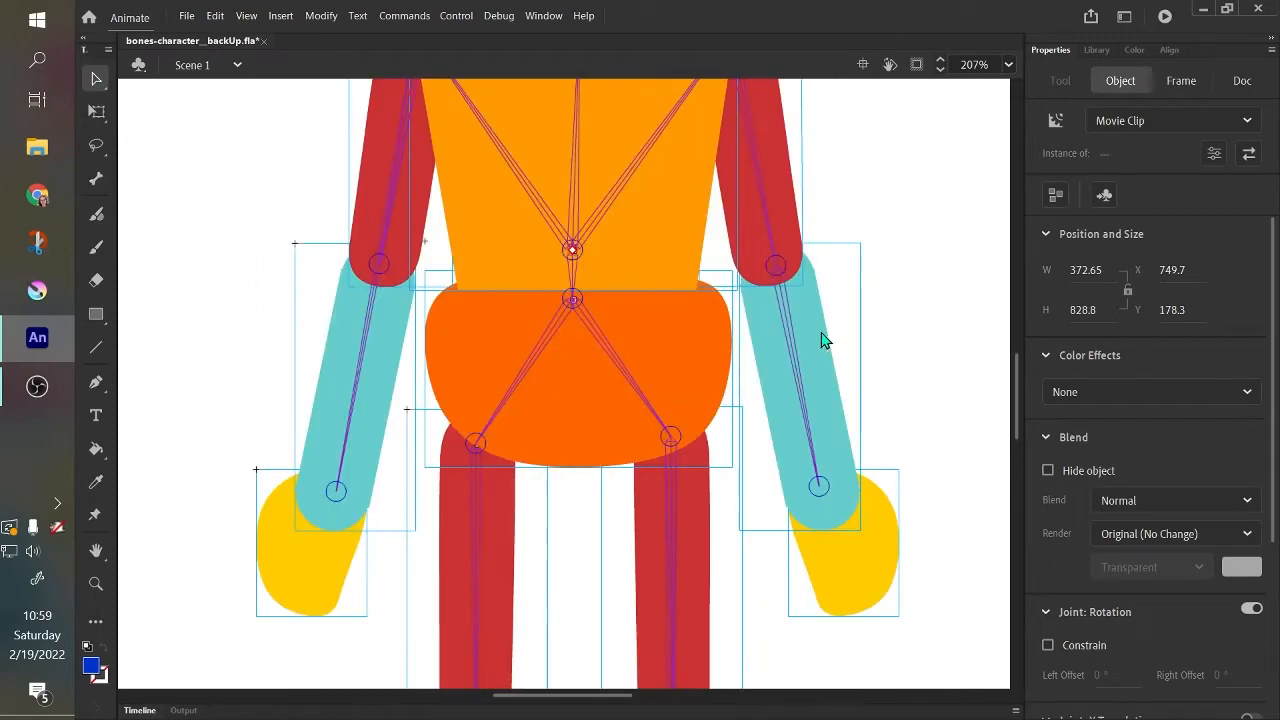
{"action": "mouse_move", "coordinate": [1015, 428]}
{"action": "left_mouse_down"}
{"action": "mouse_move", "coordinate": [1022, 458]}
{"action": "mouse_move", "coordinate": [1022, 438]}
{"action": "left_mouse_up"}
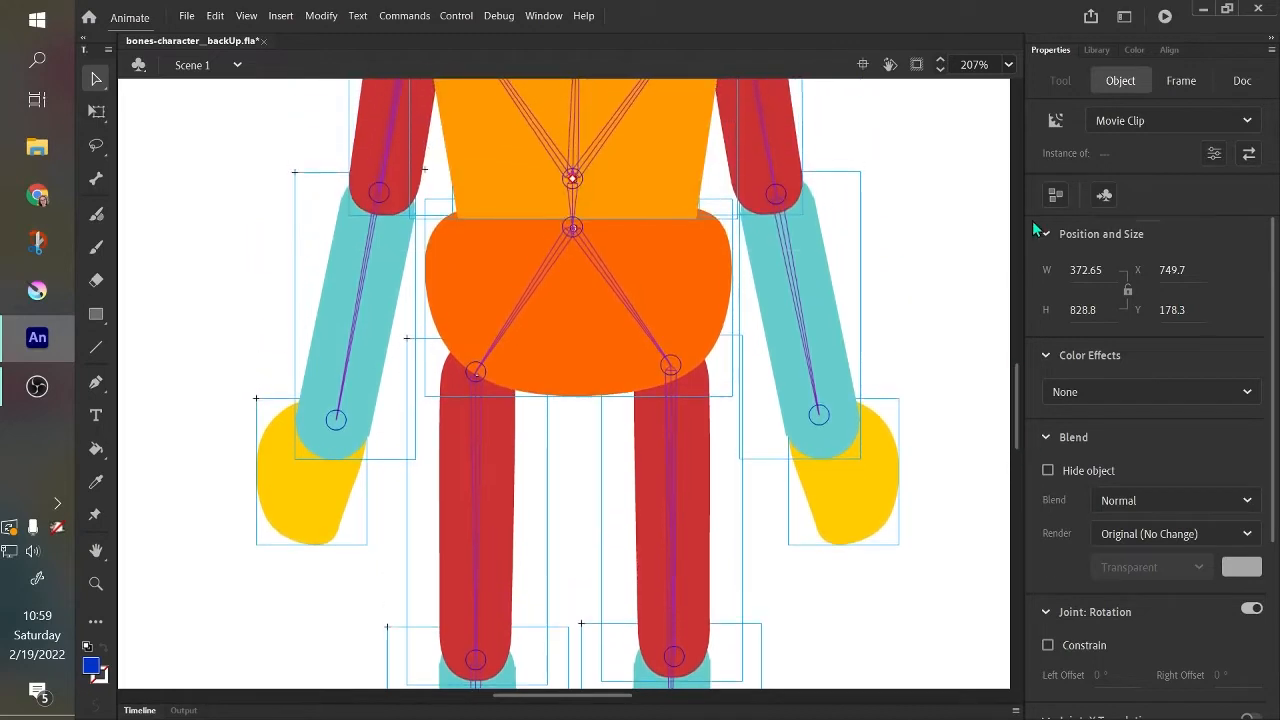
{"action": "left_click", "coordinate": [1009, 67]}
{"action": "left_click", "coordinate": [1021, 115]}
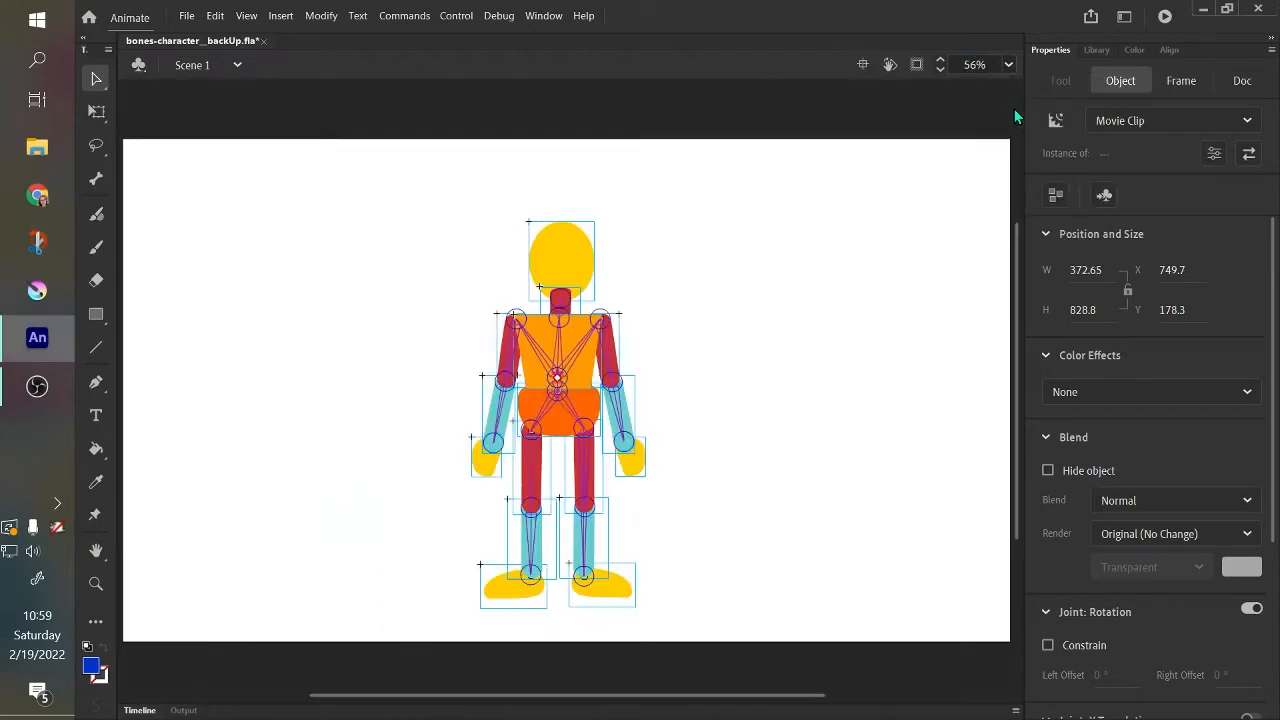
{"action": "left_click", "coordinate": [705, 308]}
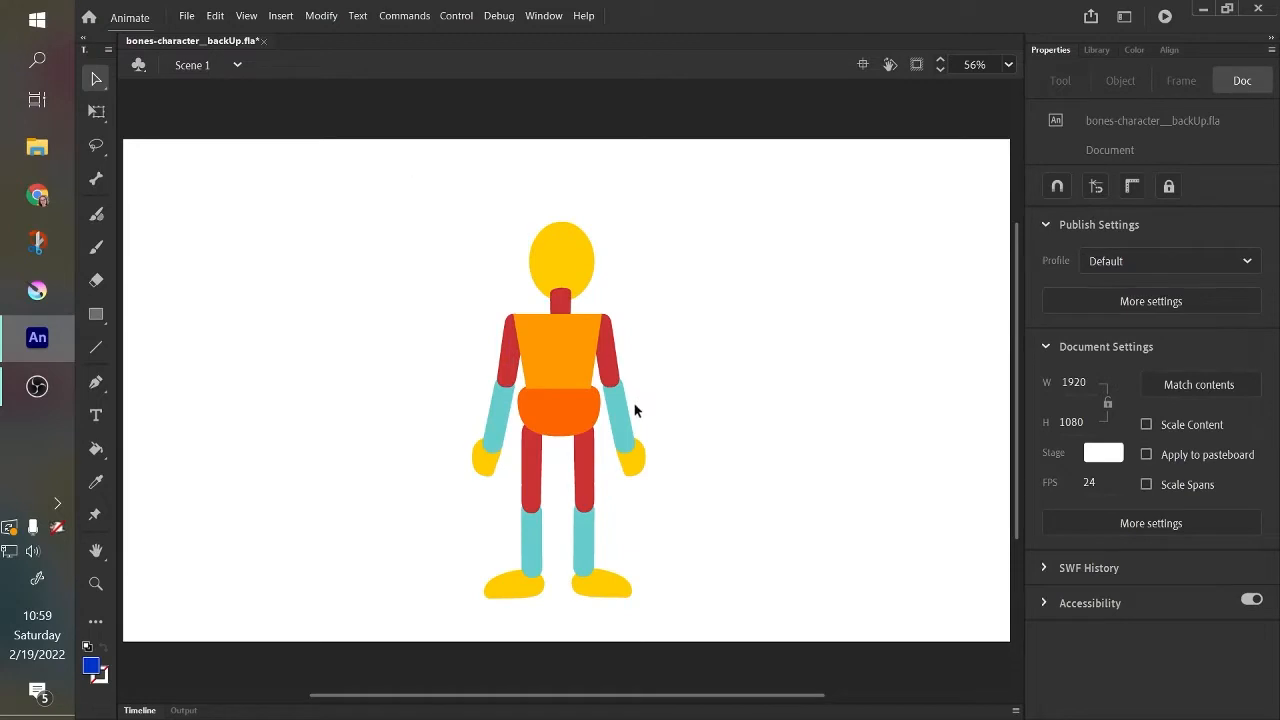
Test the right arm's bones by pulling the lower arm outward and up, and undo the pose.
{"action": "left_click", "coordinate": [622, 428]}
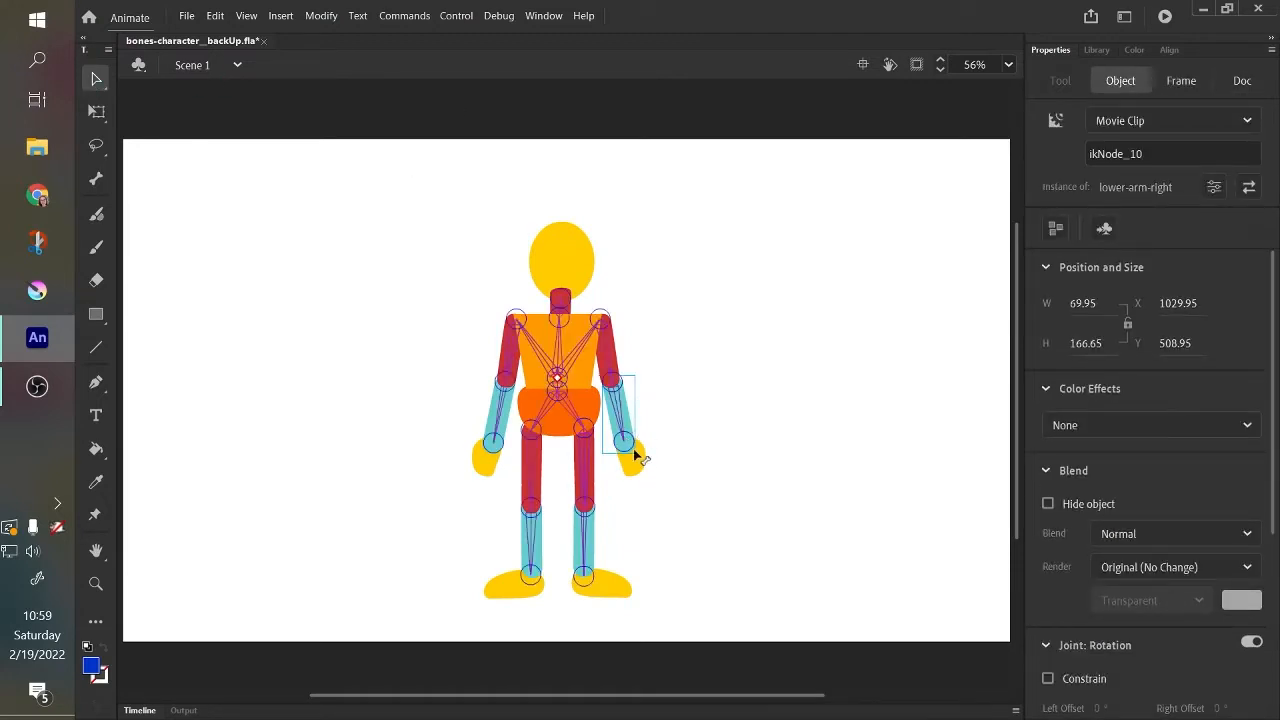
{"action": "left_click_drag", "start_coordinate": [622, 440], "coordinate": [742, 300]}
{"action": "mouse_move", "coordinate": [668, 358]}
{"action": "left_mouse_down"}
{"action": "mouse_move", "coordinate": [635, 437]}
{"action": "mouse_move", "coordinate": [666, 374]}
{"action": "mouse_move", "coordinate": [671, 303]}
{"action": "mouse_move", "coordinate": [684, 345]}
{"action": "left_mouse_up"}
{"action": "key", "text": "ctrl+z"}
{"action": "key", "text": "ctrl+z"}
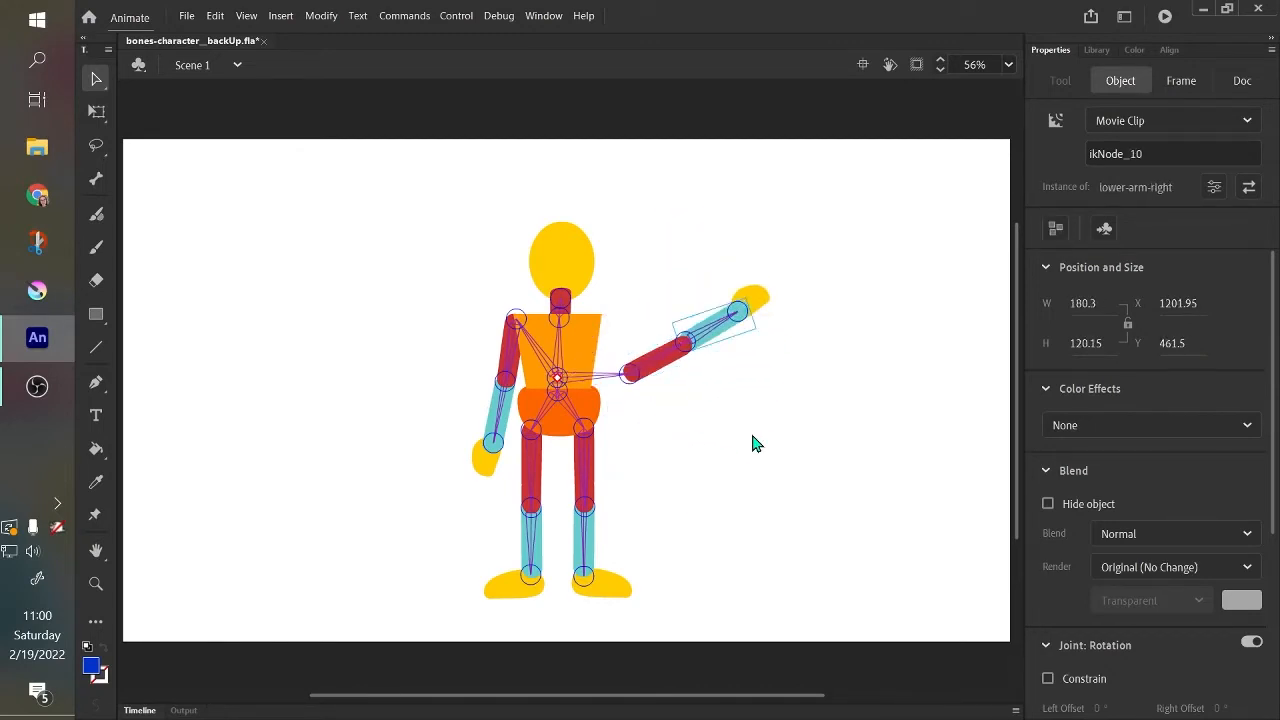
Test the left arm's bones by swinging the lower arm outward, and undo the moves.
{"action": "left_click_drag", "start_coordinate": [499, 395], "coordinate": [459, 478]}
{"action": "key", "text": "ctrl+z"}
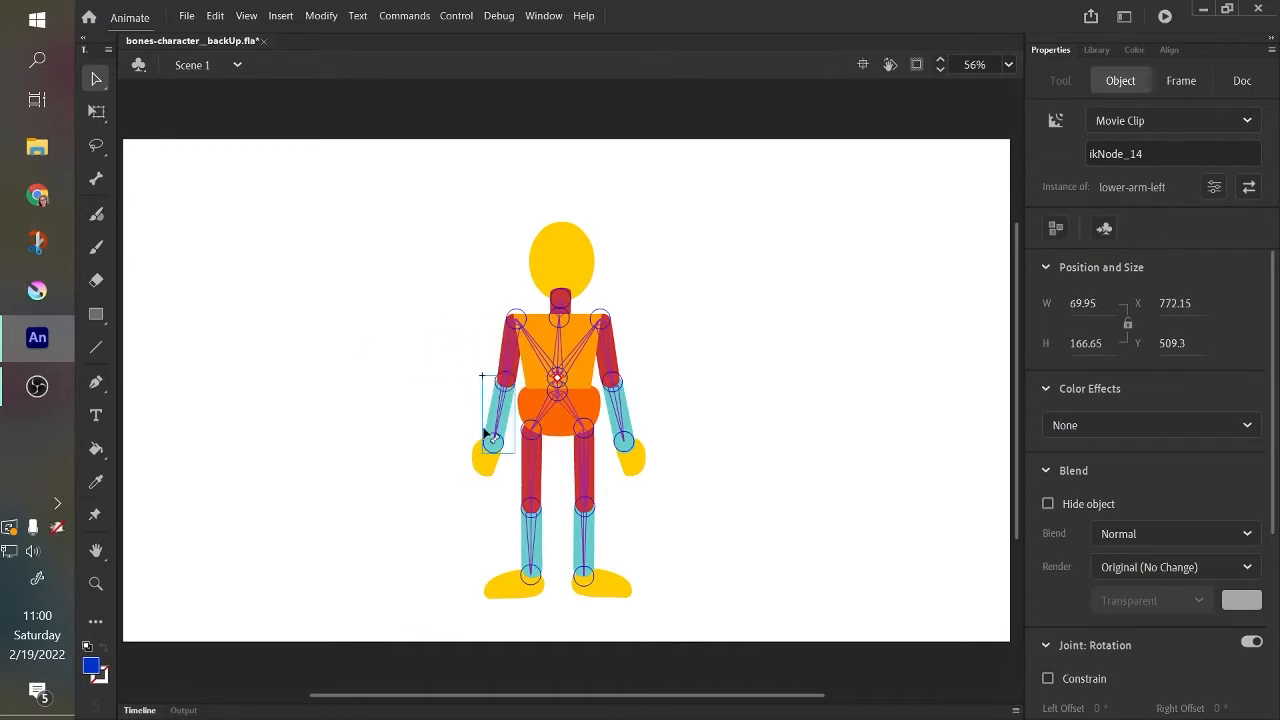
{"action": "left_click_drag", "start_coordinate": [495, 417], "coordinate": [318, 284]}
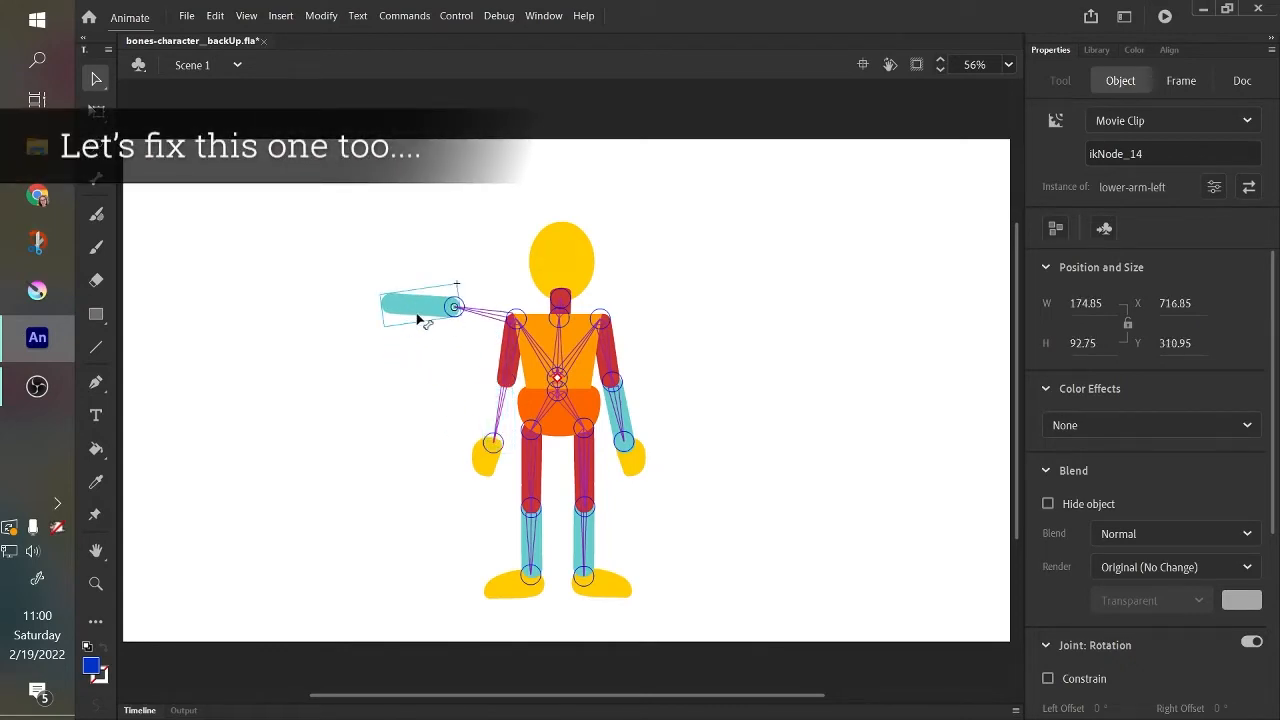
{"action": "left_click_drag", "start_coordinate": [425, 320], "coordinate": [428, 443]}
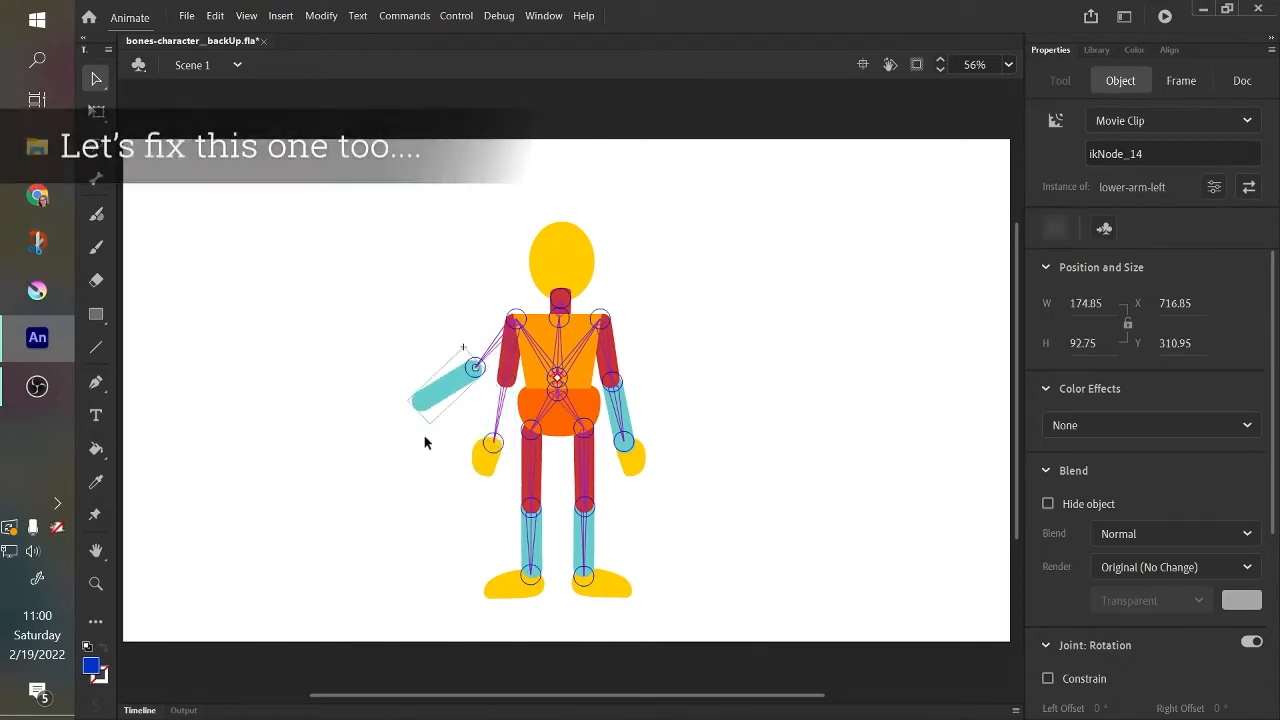
{"action": "key", "text": "ctrl+z"}
{"action": "key", "text": "ctrl+z"}
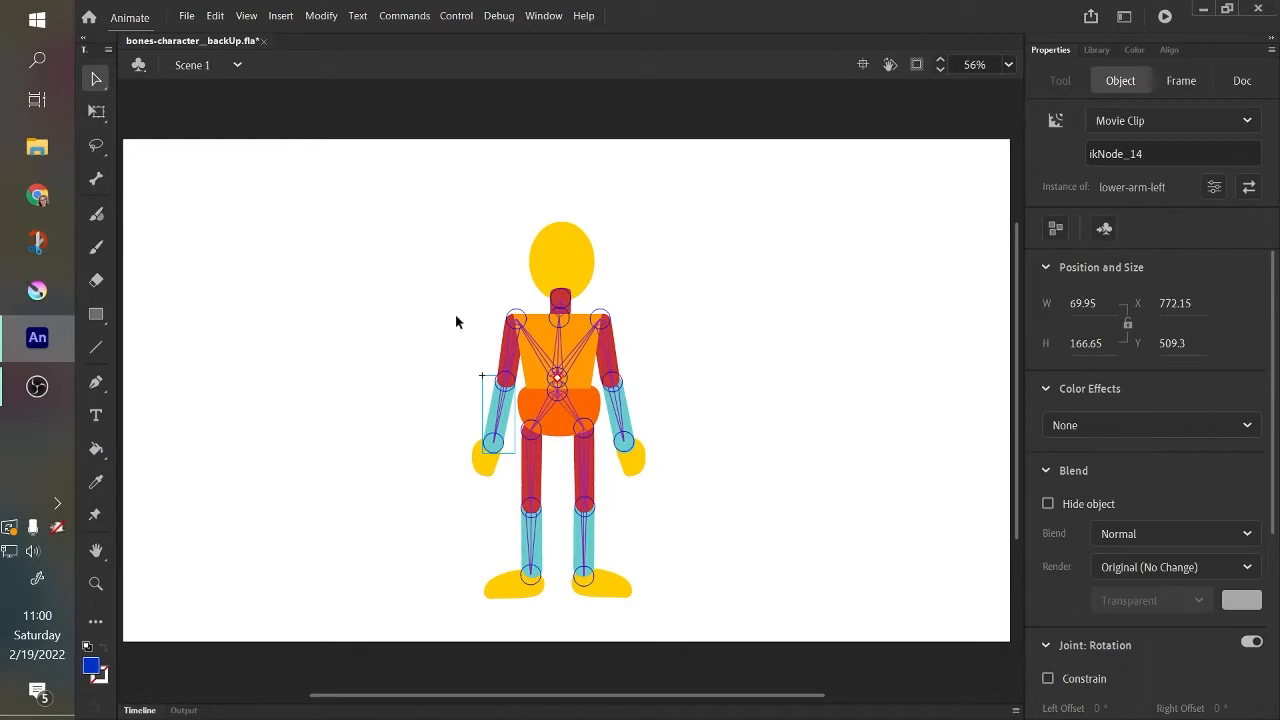
Delete the misplaced bone that runs from the left shoulder directly to the left hand.
{"action": "left_click", "coordinate": [471, 426]}
{"action": "left_click", "coordinate": [491, 423]}
{"action": "left_click", "coordinate": [497, 427]}
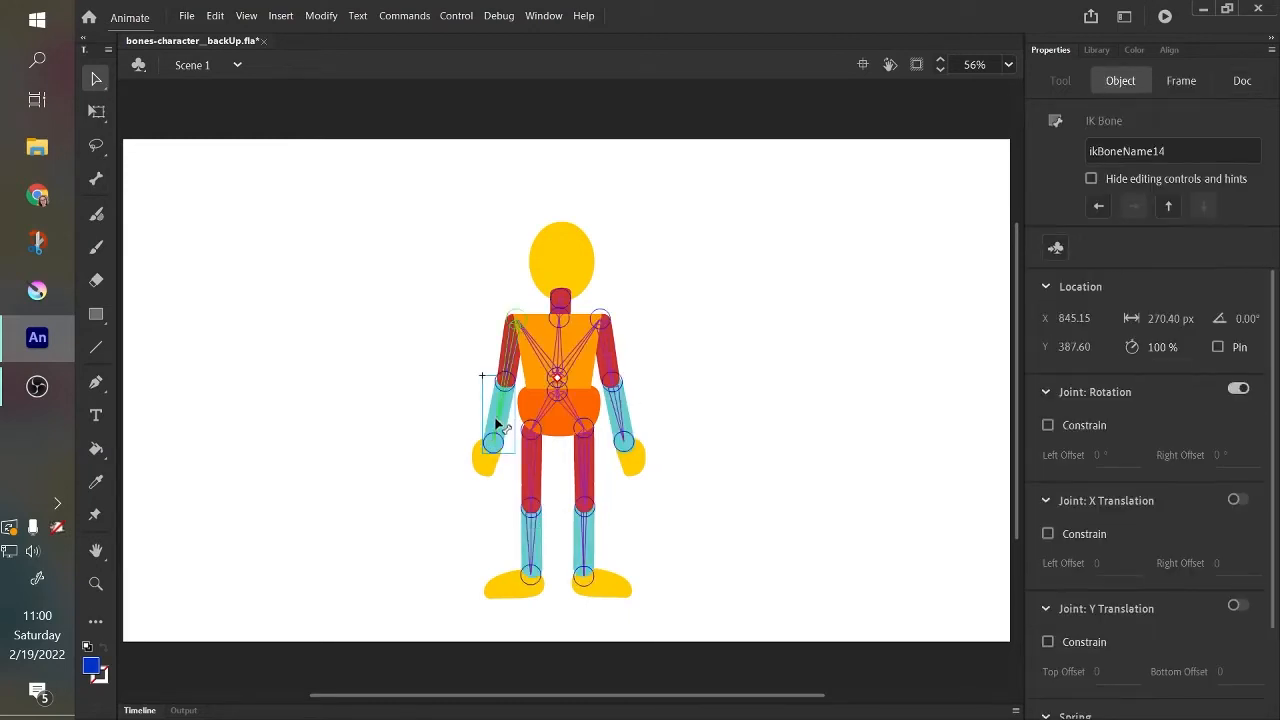
{"action": "left_click", "coordinate": [497, 427]}
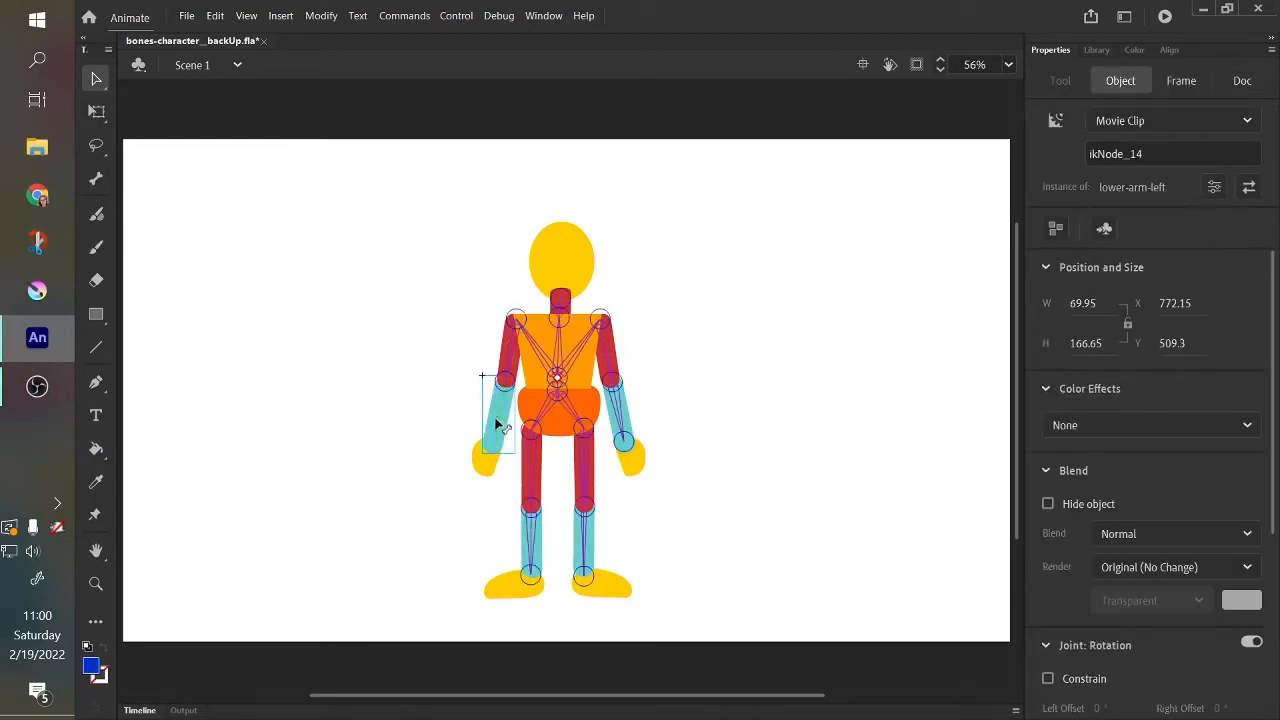
Draw a new bone with the Bone Tool from the left elbow joint to the left hand.
{"action": "left_click", "coordinate": [96, 180]}
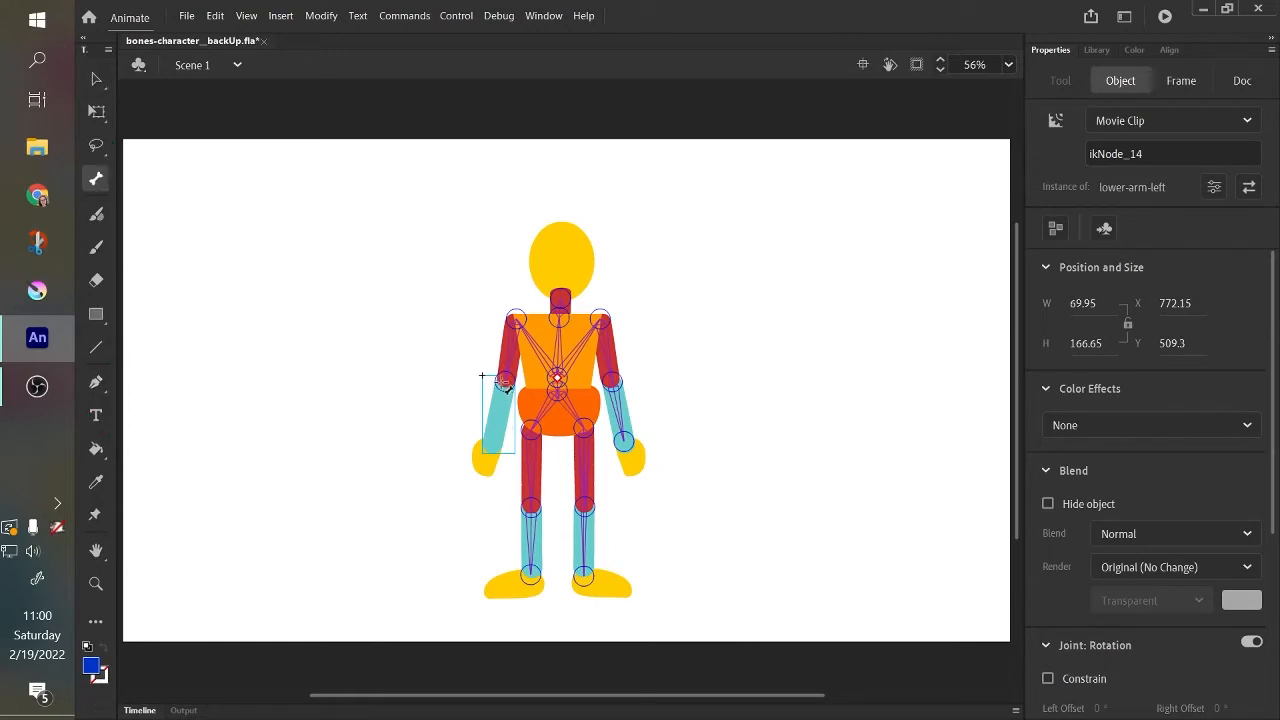
{"action": "left_click_drag", "start_coordinate": [504, 381], "coordinate": [497, 462]}
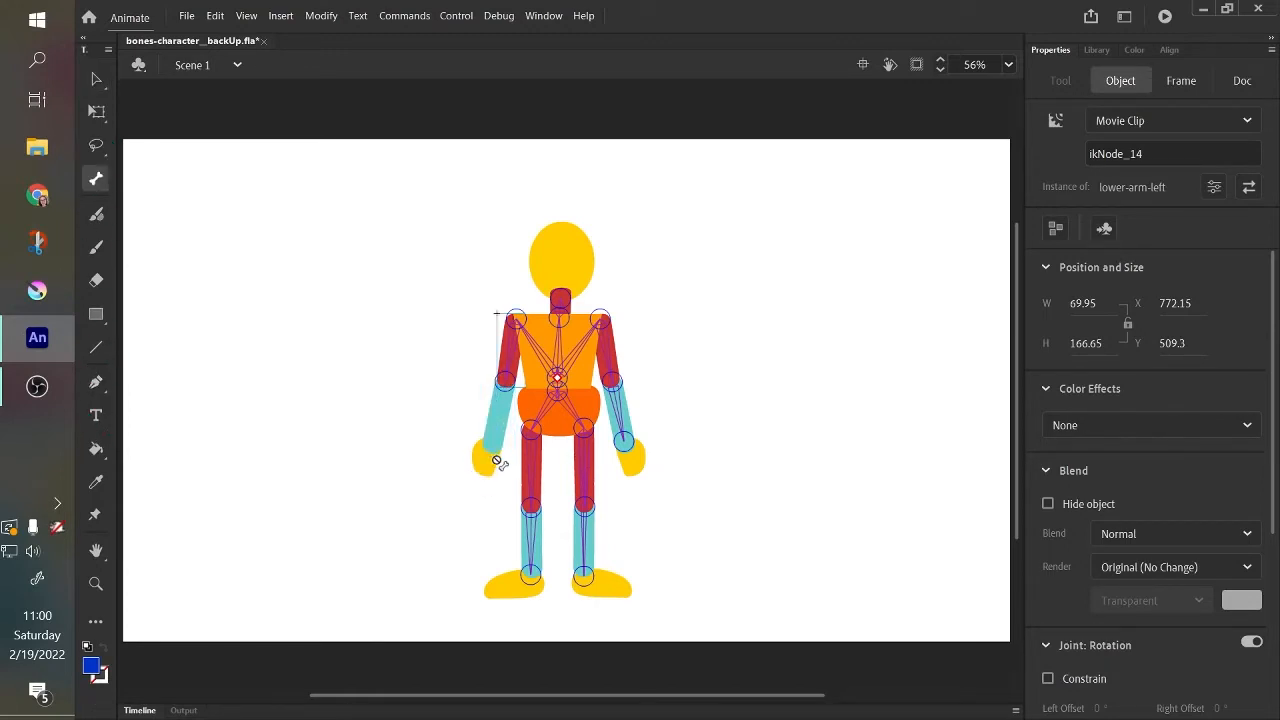
{"action": "left_click_drag", "start_coordinate": [504, 383], "coordinate": [474, 503]}
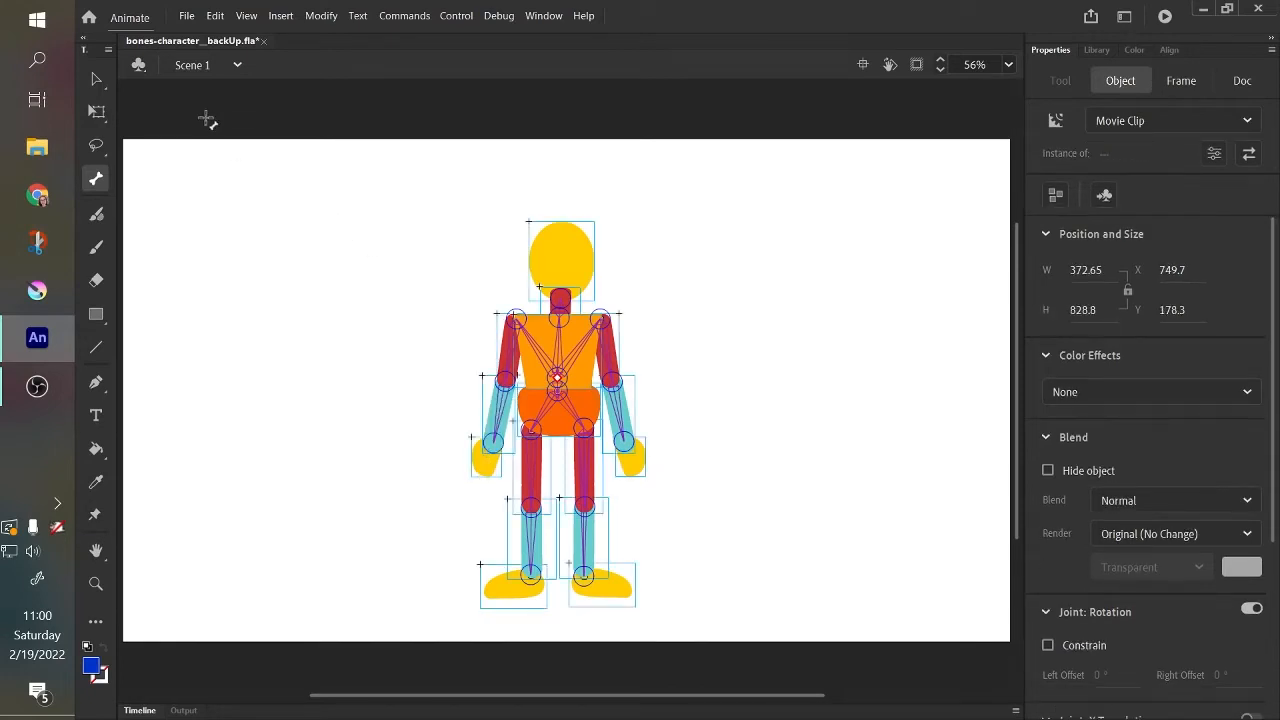
Test the rig with the Selection tool by pulling both arms and the left leg outward, and undo all the poses.
{"action": "left_click", "coordinate": [95, 80]}
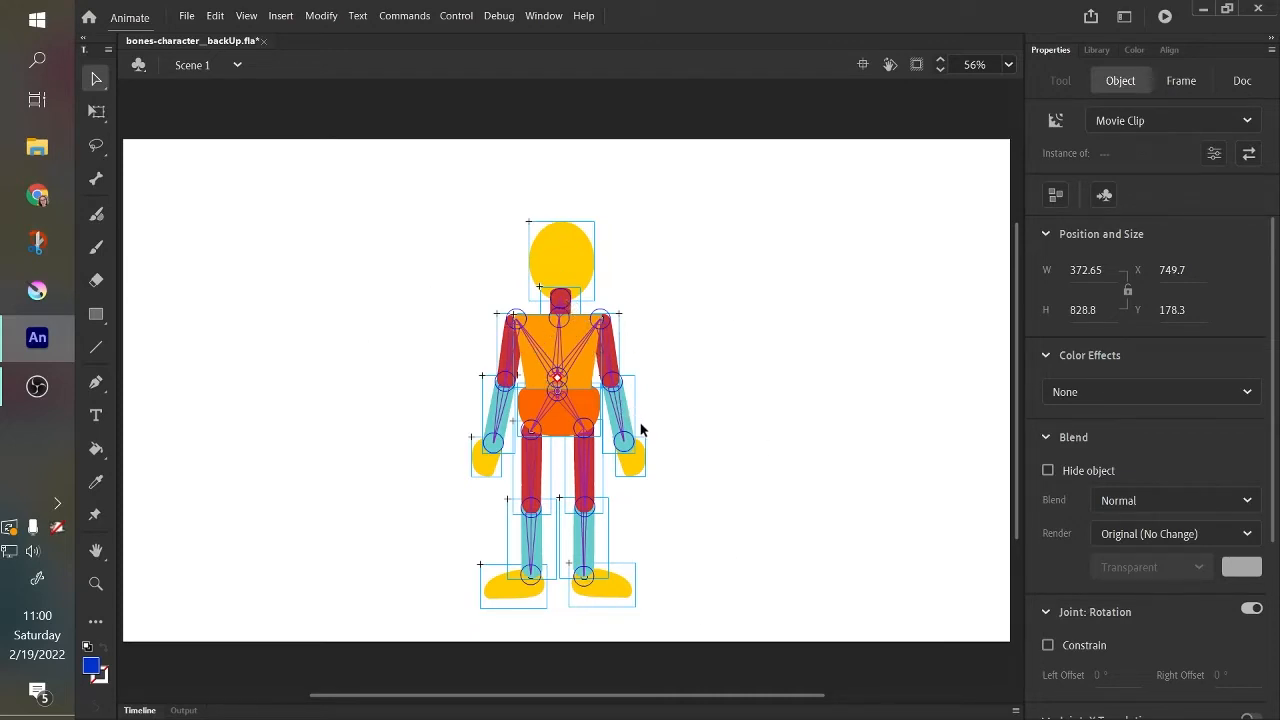
{"action": "left_click_drag", "start_coordinate": [641, 429], "coordinate": [775, 378]}
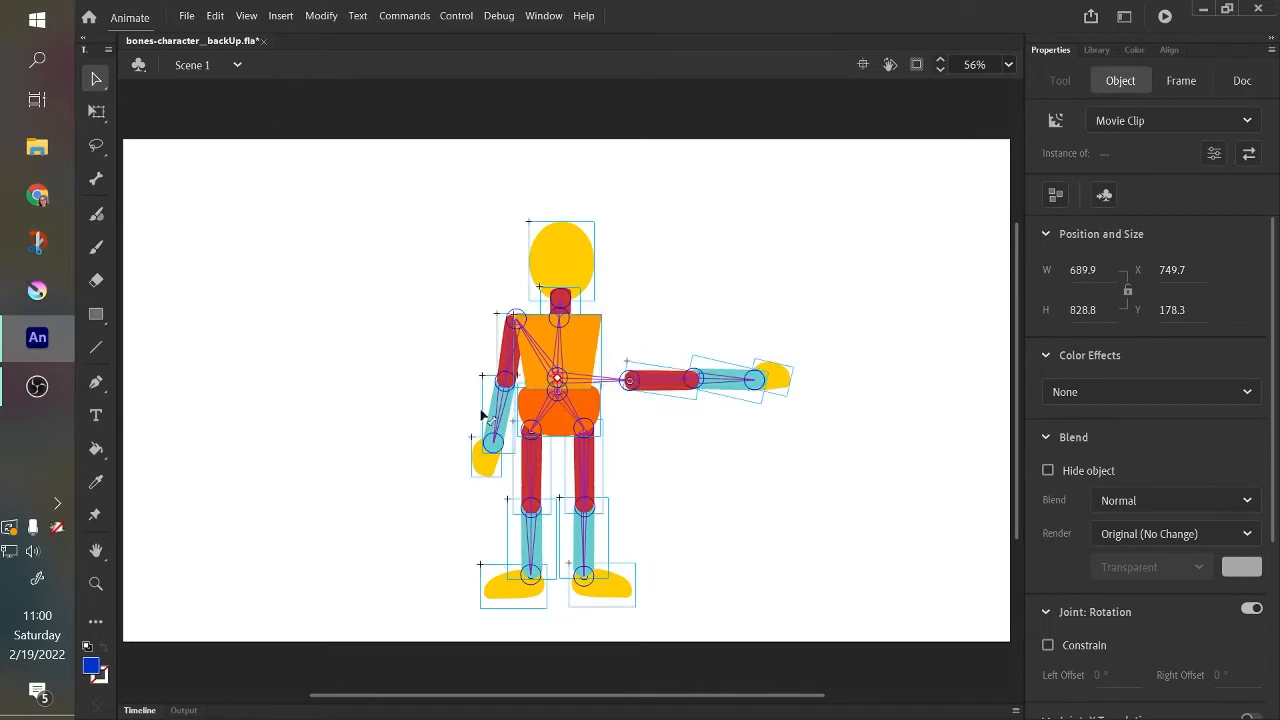
{"action": "left_click_drag", "start_coordinate": [481, 415], "coordinate": [349, 274]}
{"action": "left_click_drag", "start_coordinate": [530, 530], "coordinate": [392, 590]}
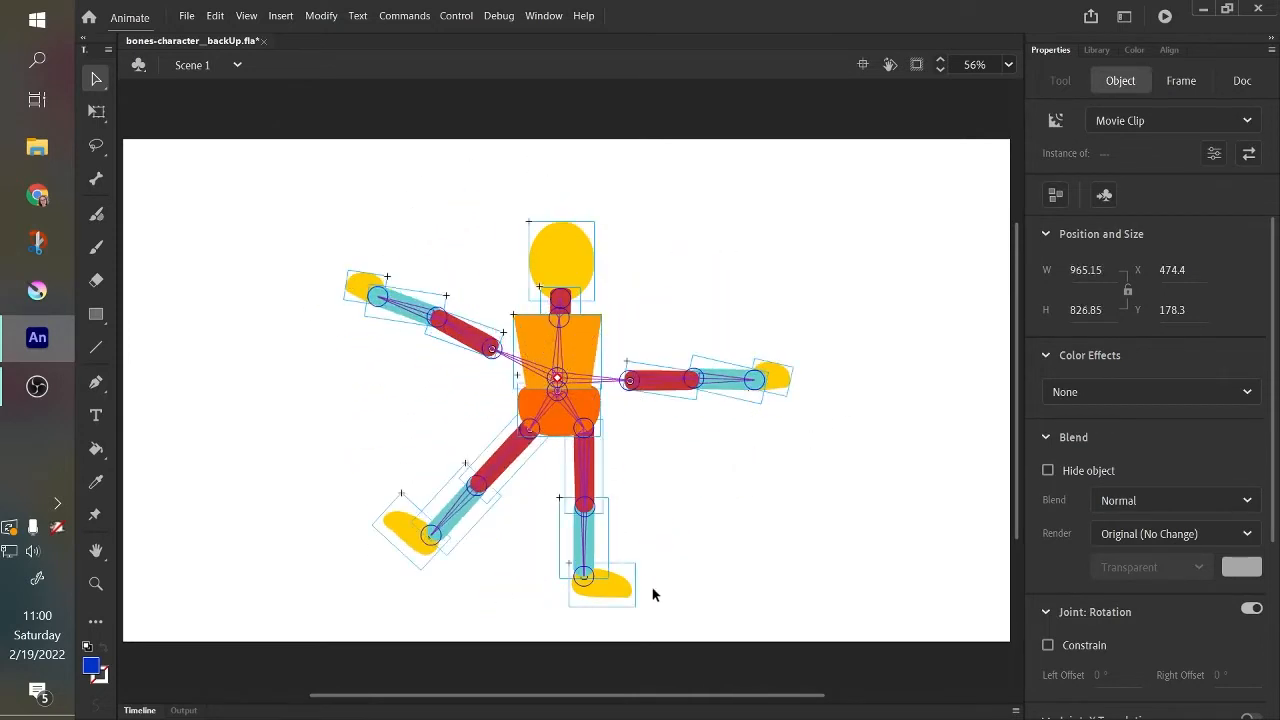
{"action": "key", "text": "ctrl+z"}
{"action": "key", "text": "ctrl+z"}
{"action": "key", "text": "ctrl+z"}
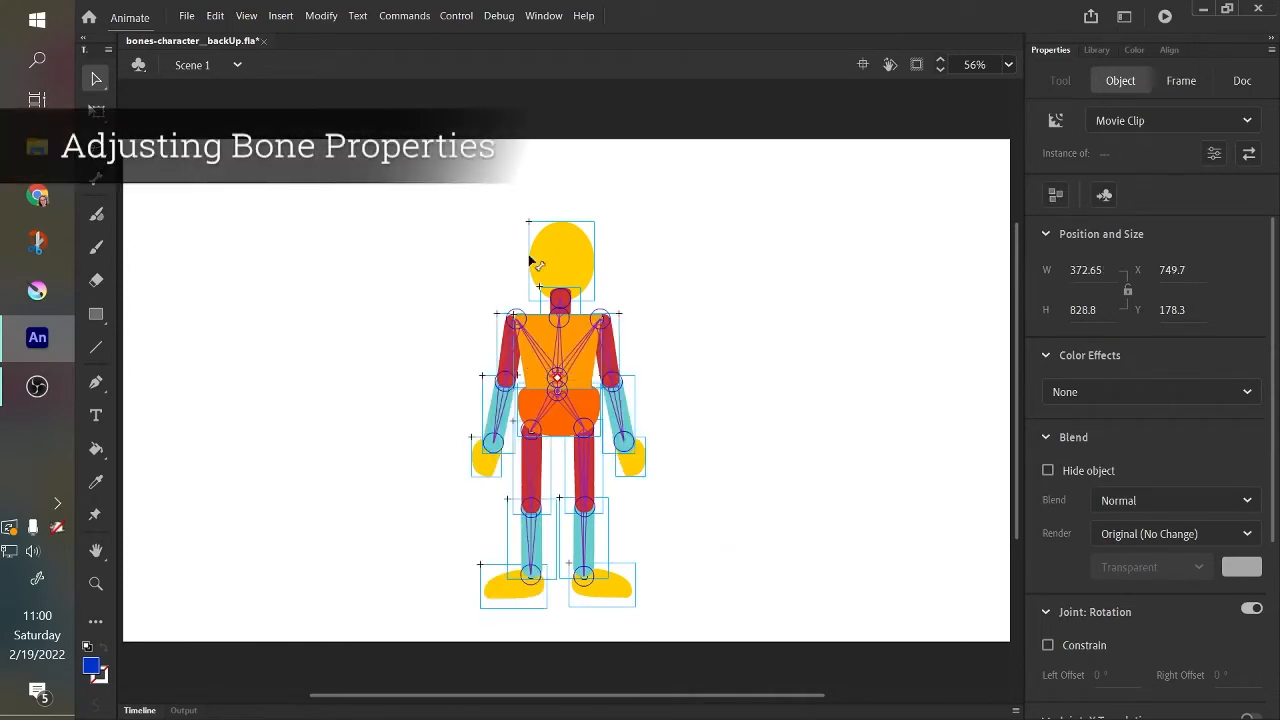
Select the central torso bone leading to the neck, review its properties, and collapse its Spring, X Translation and Y Translation settings.
{"action": "key", "text": "ctrl+equal"}
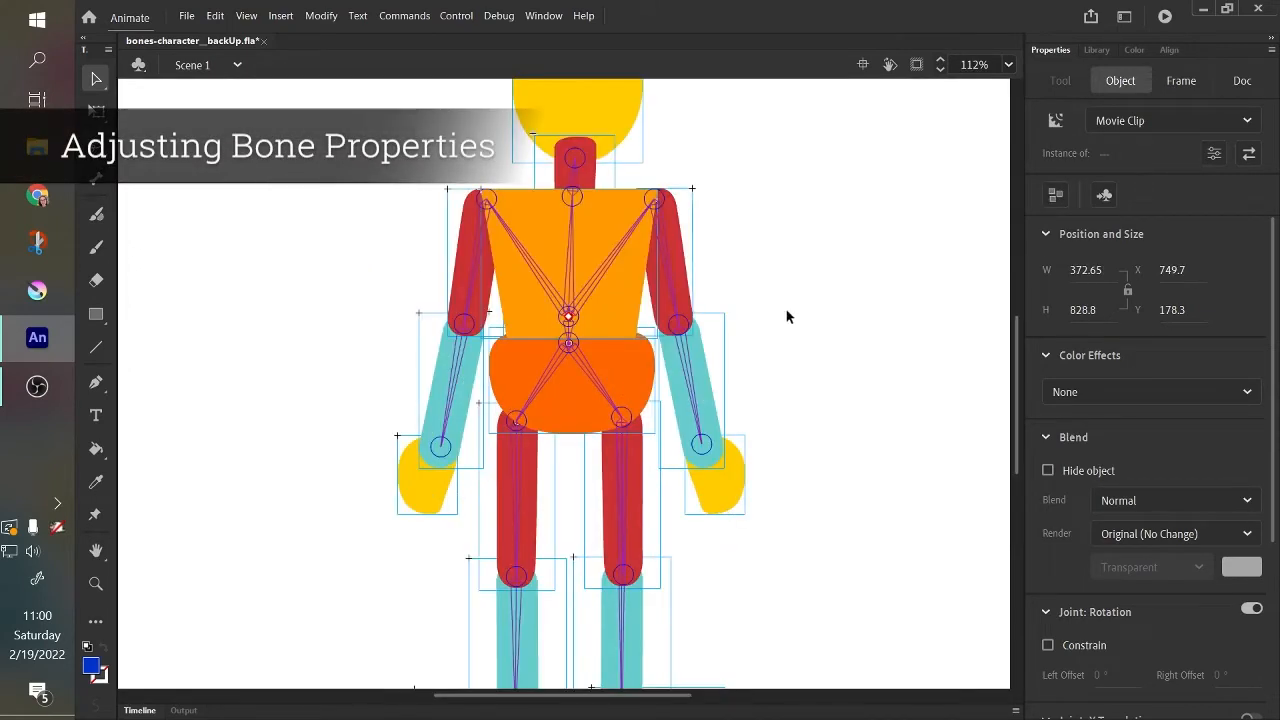
{"action": "left_click", "coordinate": [550, 280]}
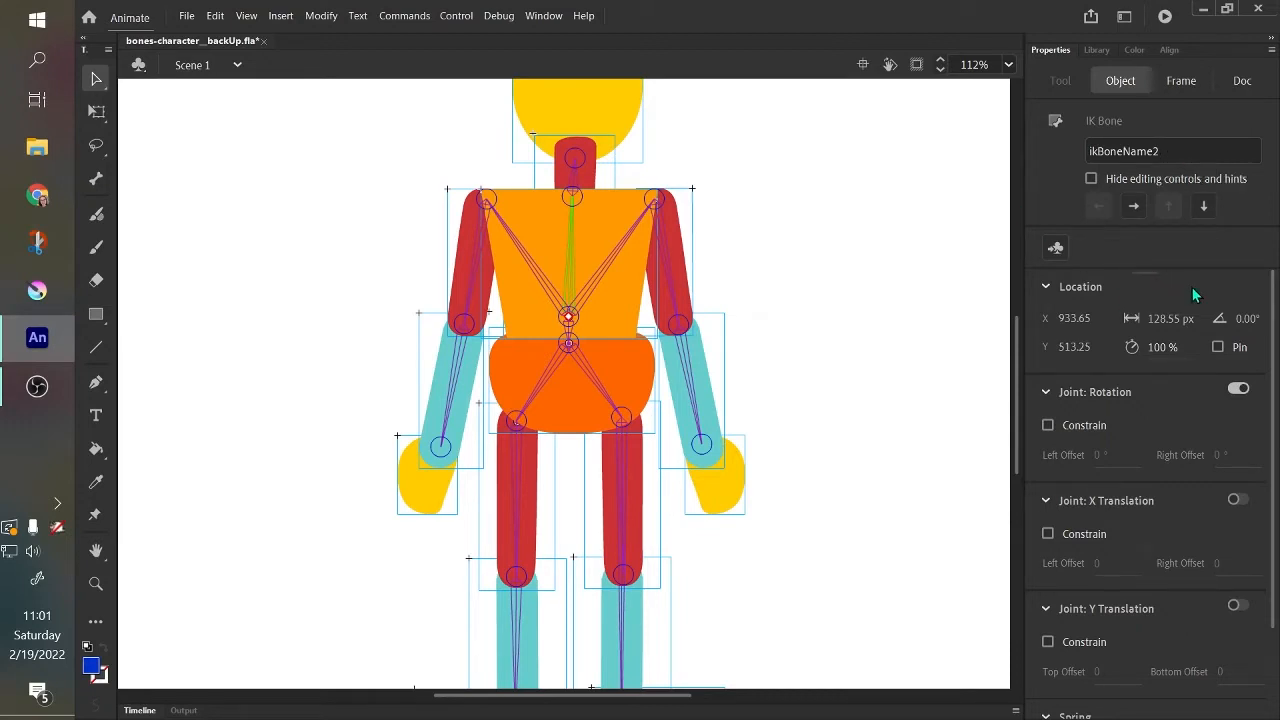
{"action": "mouse_move", "coordinate": [1276, 320]}
{"action": "left_mouse_down"}
{"action": "mouse_move", "coordinate": [1277, 331]}
{"action": "mouse_move", "coordinate": [1278, 319]}
{"action": "left_mouse_up"}
{"action": "left_click_drag", "start_coordinate": [1274, 523], "coordinate": [1274, 620]}
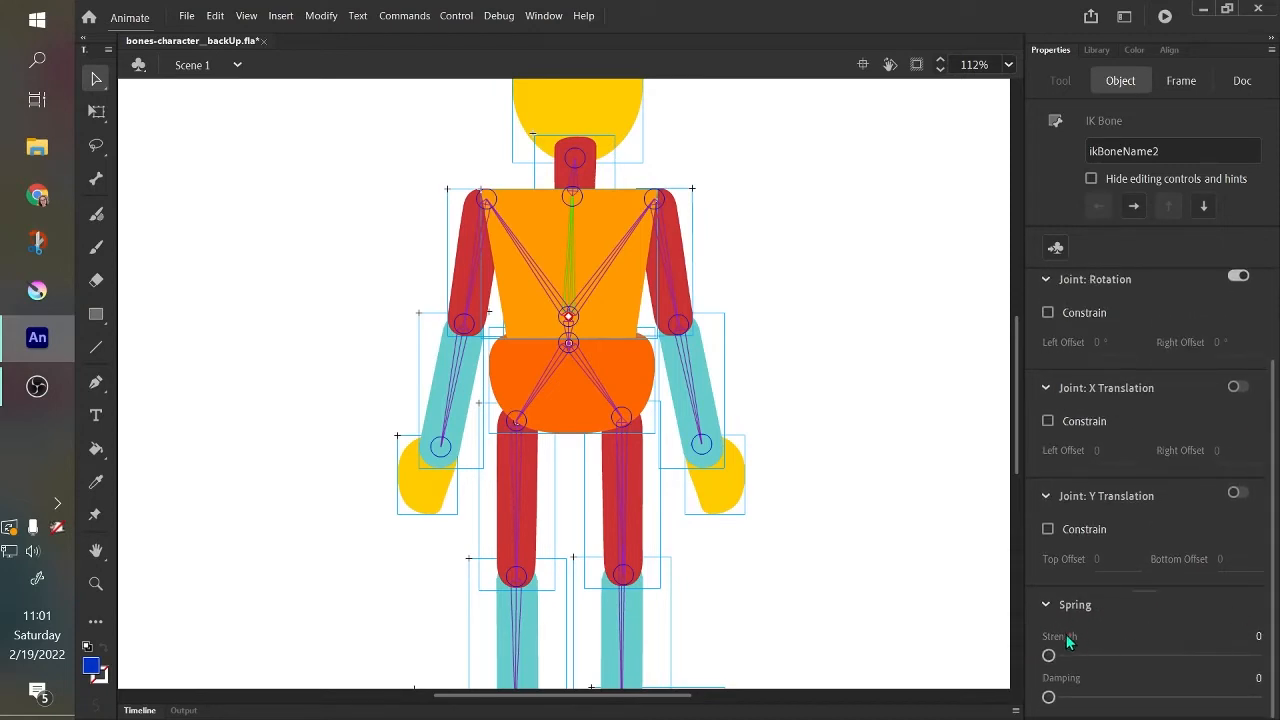
{"action": "left_click", "coordinate": [1046, 605]}
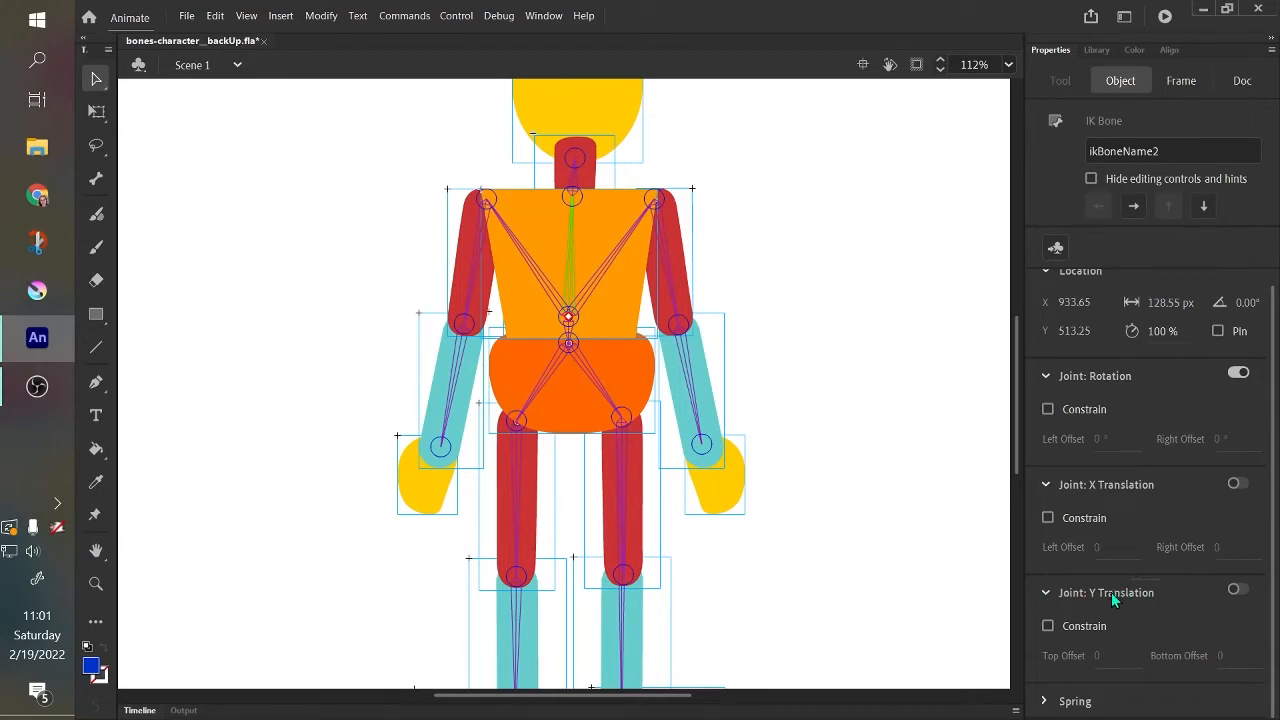
{"action": "left_click", "coordinate": [1047, 490]}
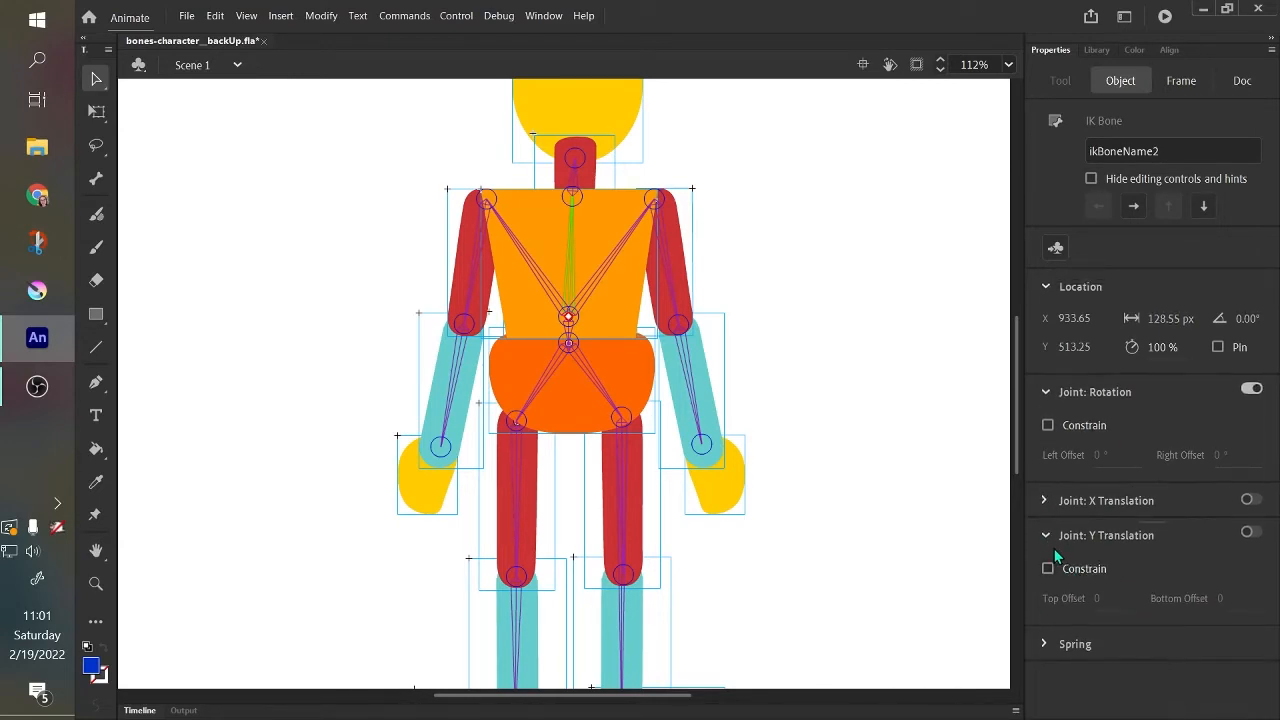
{"action": "left_click", "coordinate": [1046, 537]}
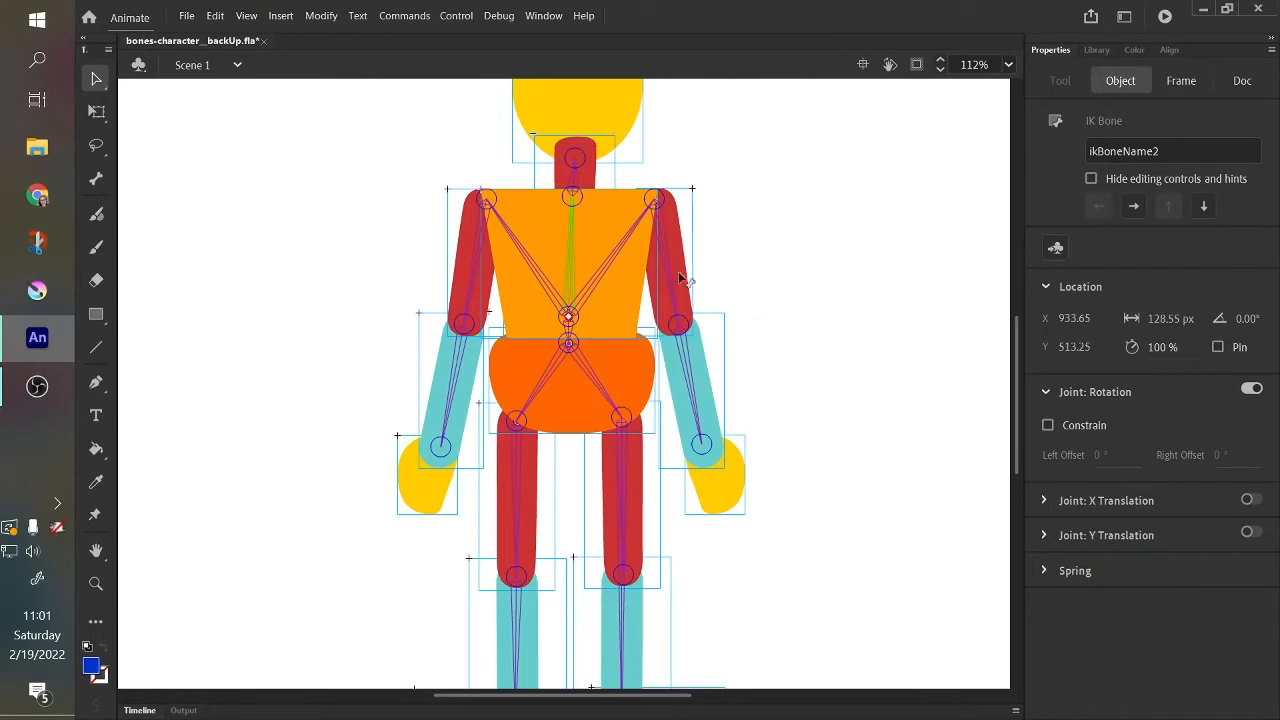
Enable X Translation for the central torso bone, test it by pulling the root joint sideways, and undo the moves.
{"action": "left_click_drag", "start_coordinate": [1016, 395], "coordinate": [1020, 384]}
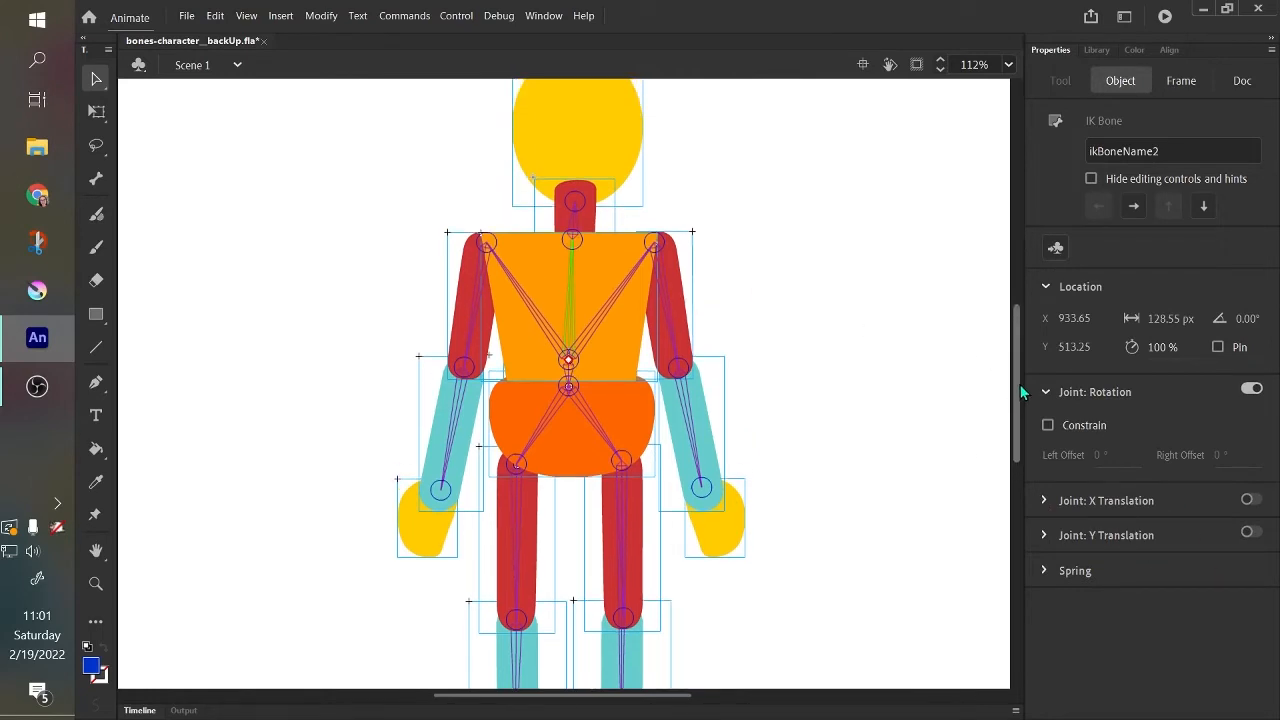
{"action": "left_click", "coordinate": [1252, 500]}
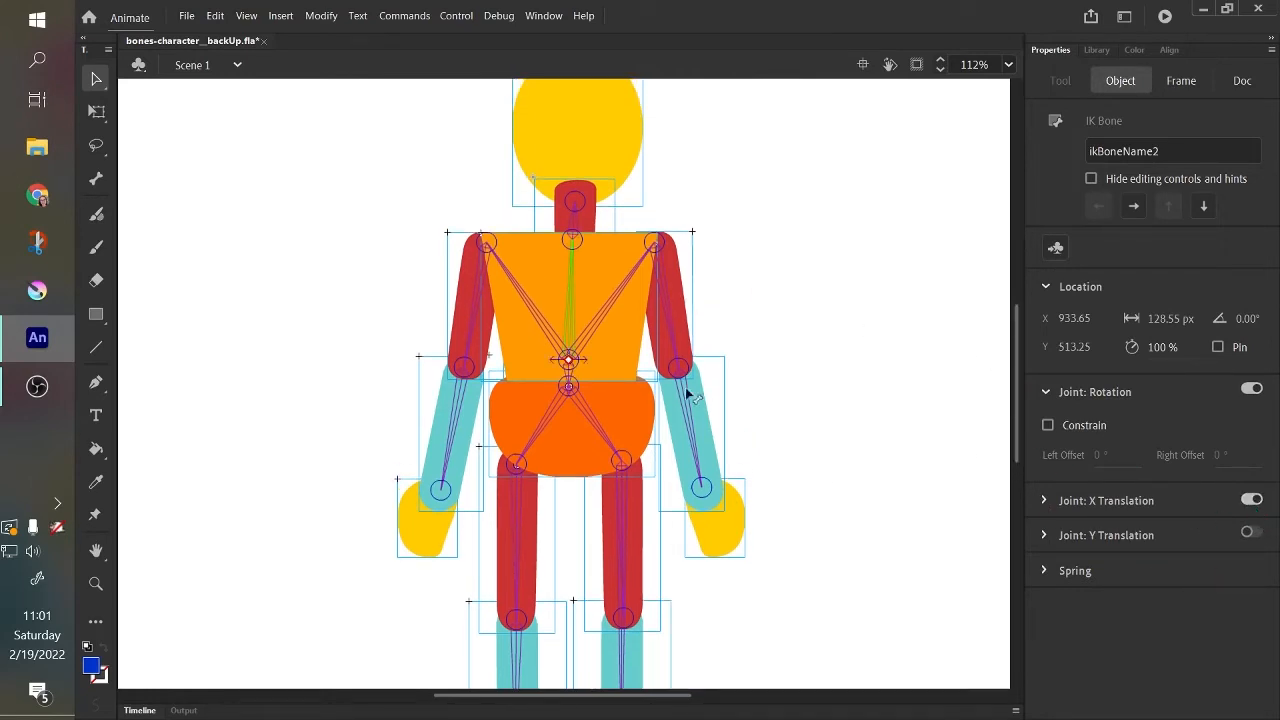
{"action": "left_click_drag", "start_coordinate": [571, 323], "coordinate": [750, 384]}
{"action": "key", "text": "ctrl+z"}
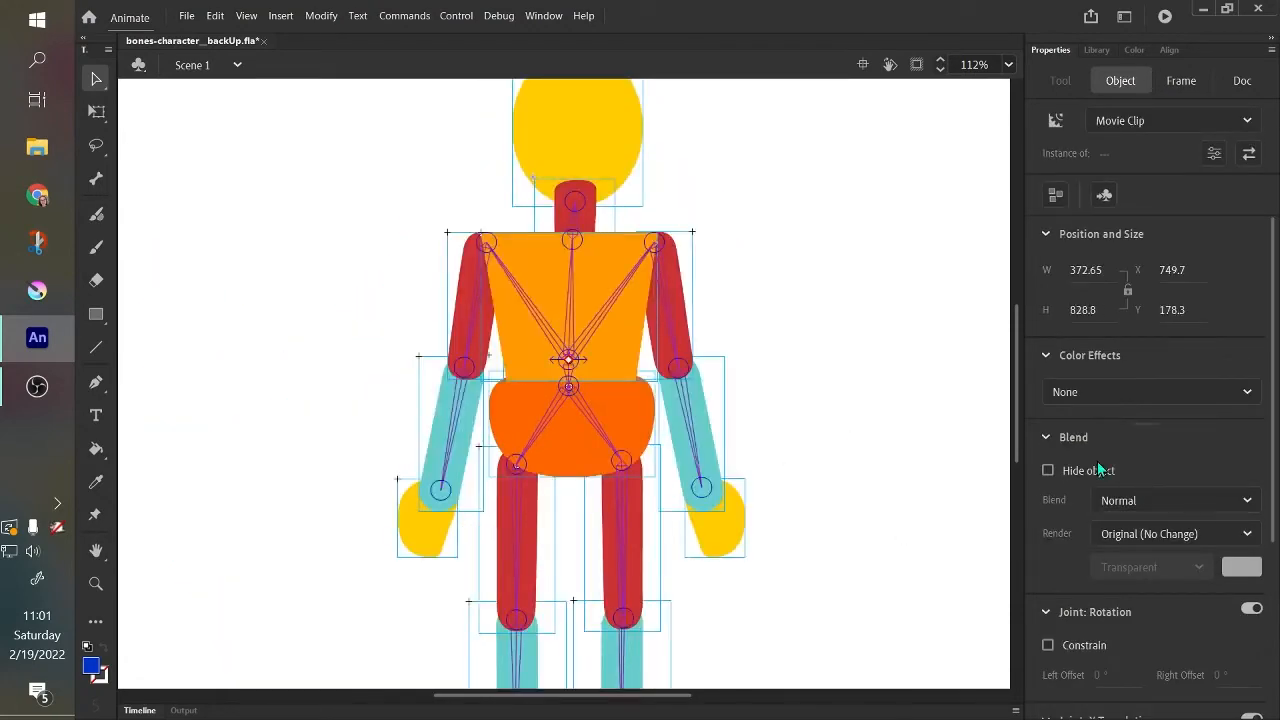
{"action": "scroll", "coordinate": [1073, 614], "scroll_direction": "down", "scroll_amount": 5}
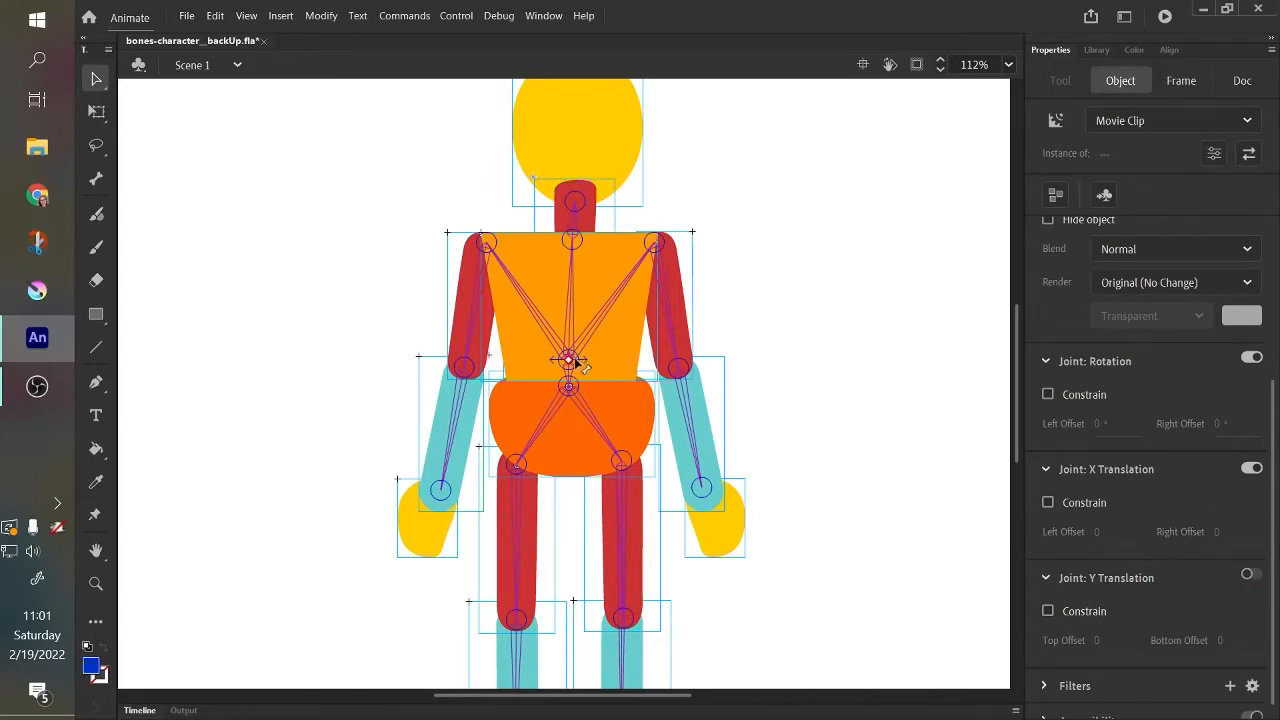
{"action": "left_click_drag", "start_coordinate": [570, 360], "coordinate": [720, 340]}
Try to disable X Translation with the body-part symbols selected, and collapse the X and Y Translation settings.
{"action": "left_click", "coordinate": [1250, 468]}
{"action": "left_click", "coordinate": [1046, 469]}
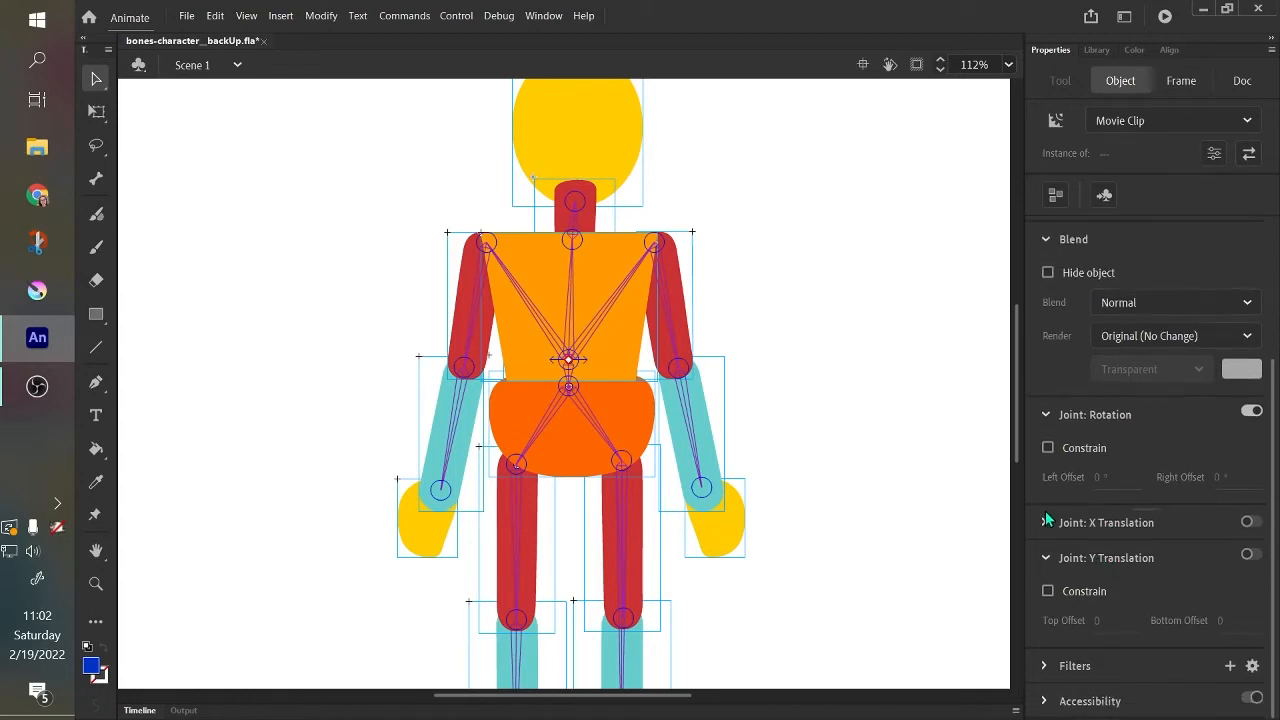
{"action": "left_click", "coordinate": [1046, 560]}
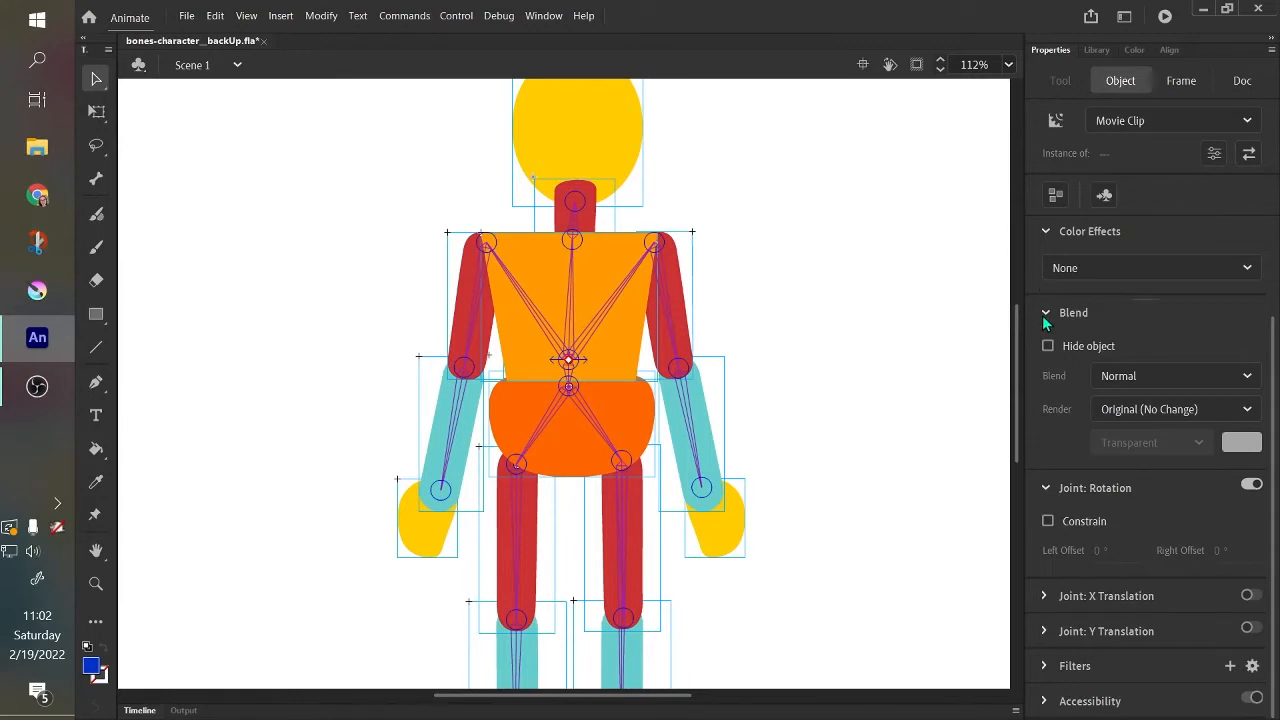
Check the central torso bone's joint settings, test the rig by pulling the character's left hand outward, and undo the pose.
{"action": "left_click", "coordinate": [572, 338]}
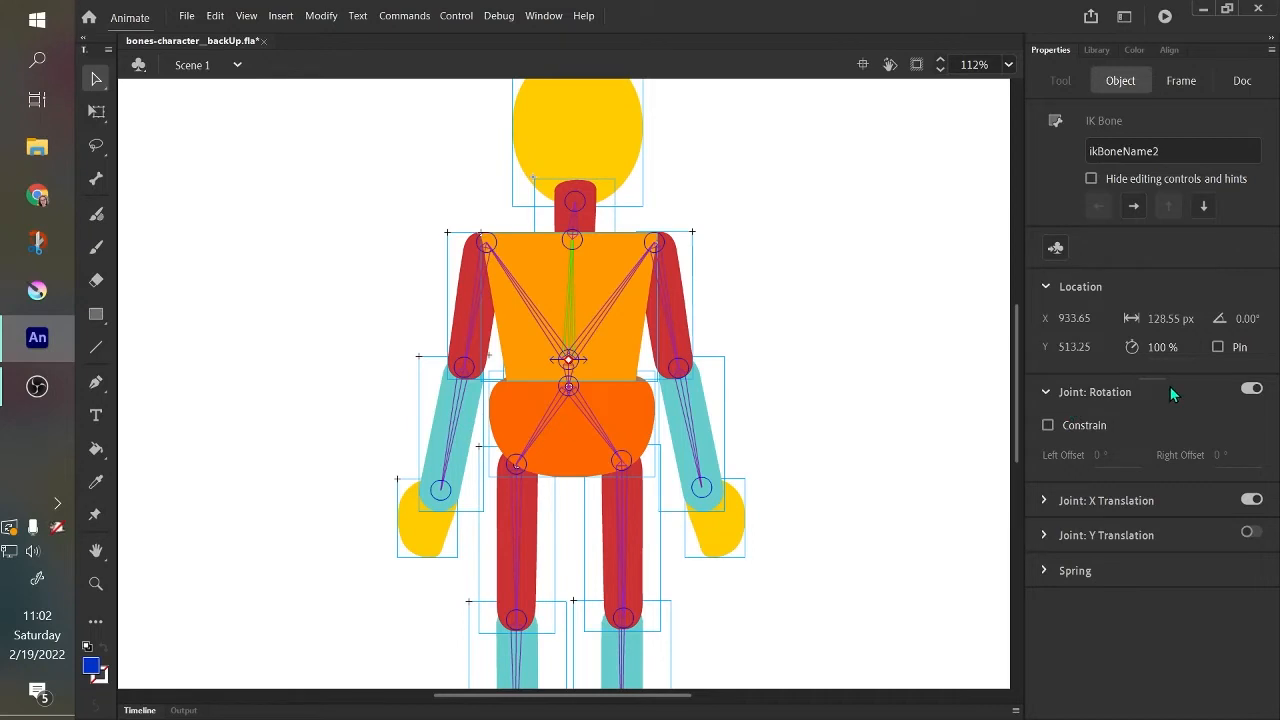
{"action": "scroll", "coordinate": [1017, 332], "scroll_direction": "down", "scroll_amount": 1}
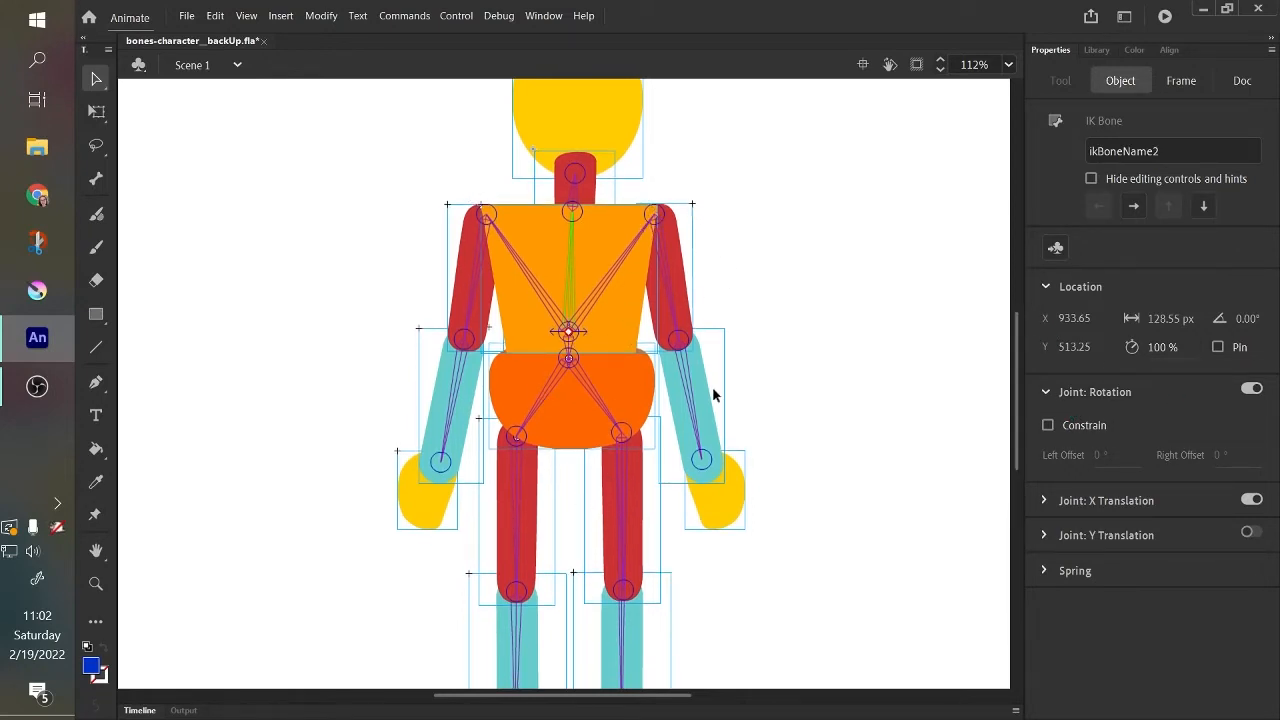
{"action": "scroll", "coordinate": [1011, 381], "scroll_direction": "up", "scroll_amount": 10}
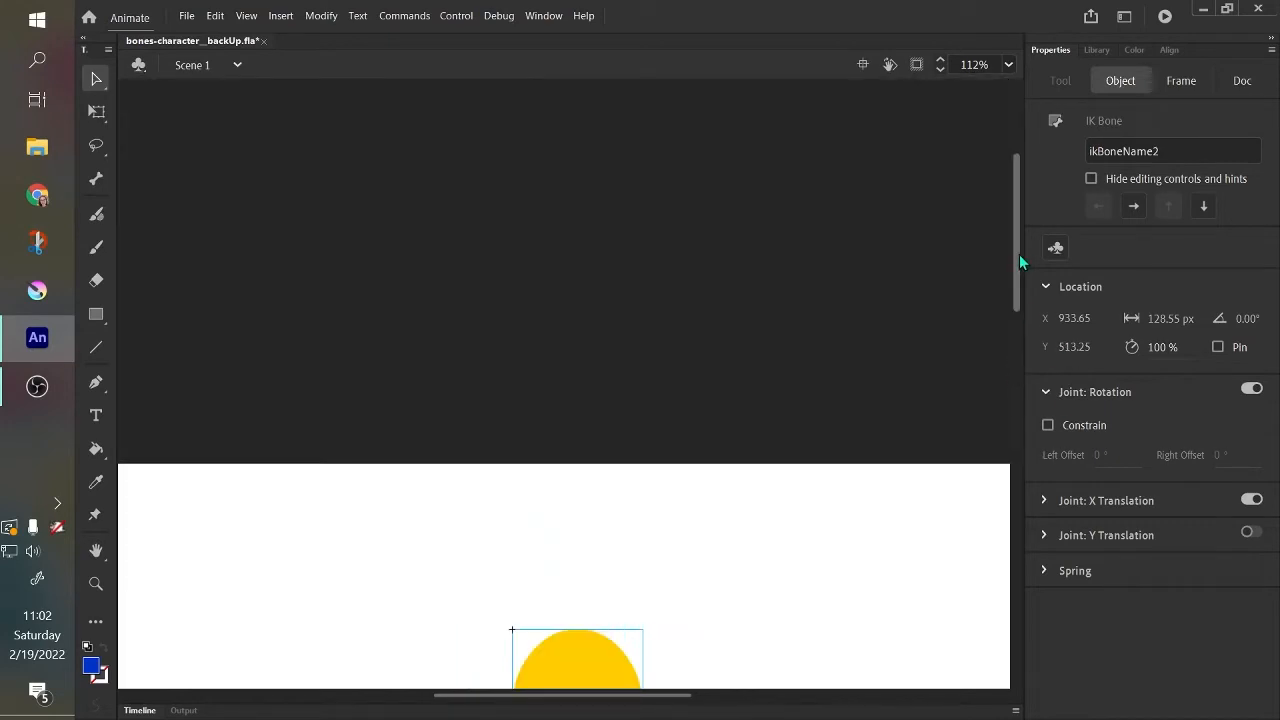
{"action": "scroll", "coordinate": [1018, 278], "scroll_direction": "up", "scroll_amount": 2}
{"action": "left_click_drag", "start_coordinate": [1018, 278], "coordinate": [1018, 433]}
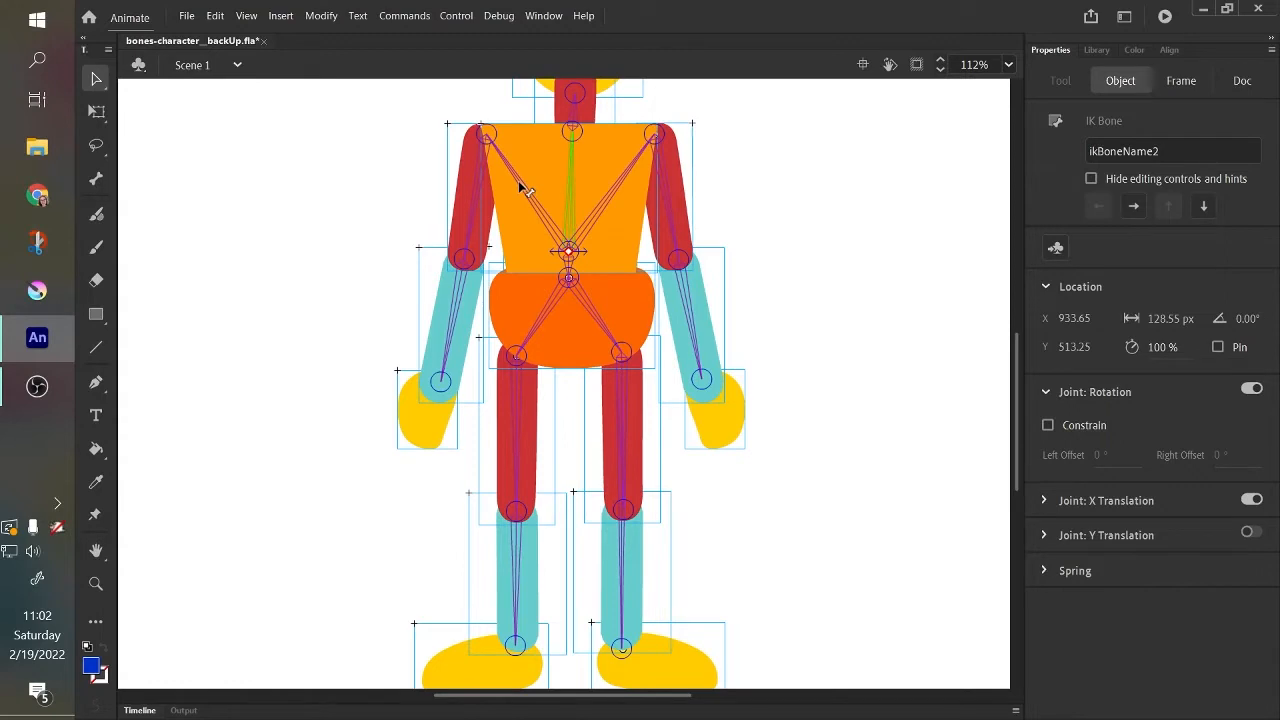
{"action": "scroll", "coordinate": [1015, 384], "scroll_direction": "up", "scroll_amount": 1}
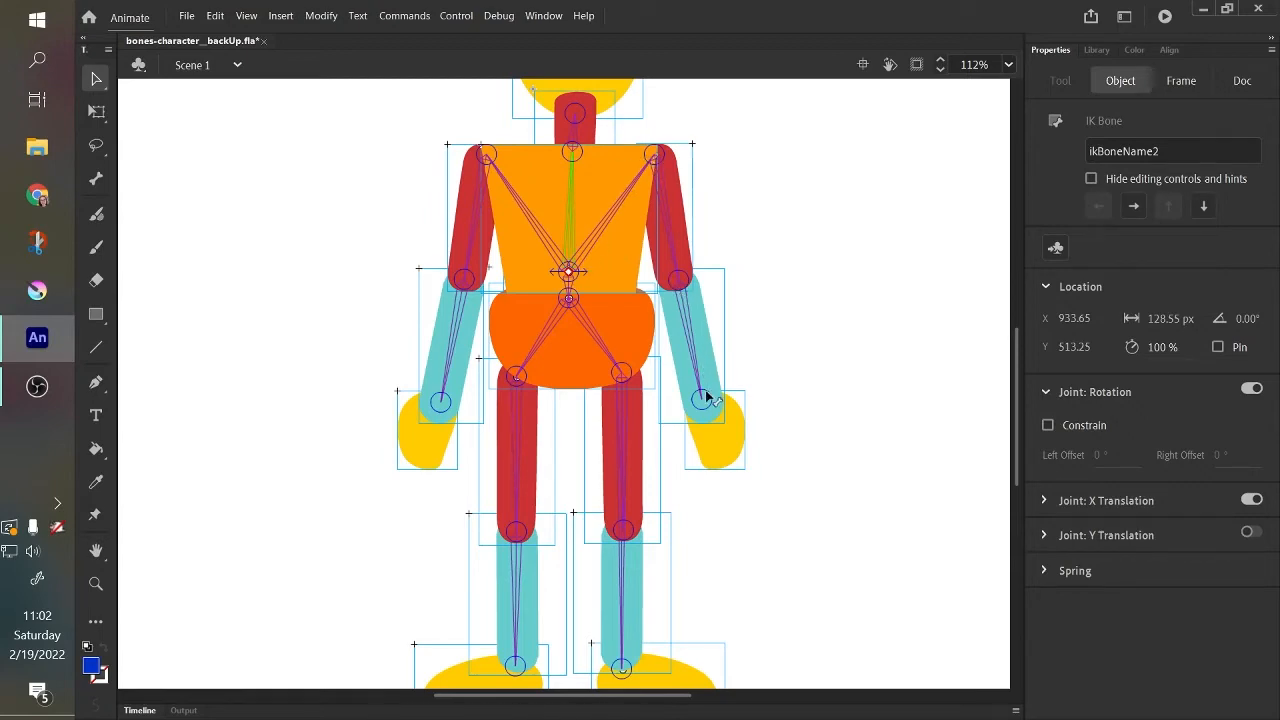
{"action": "left_click_drag", "start_coordinate": [706, 394], "coordinate": [788, 252]}
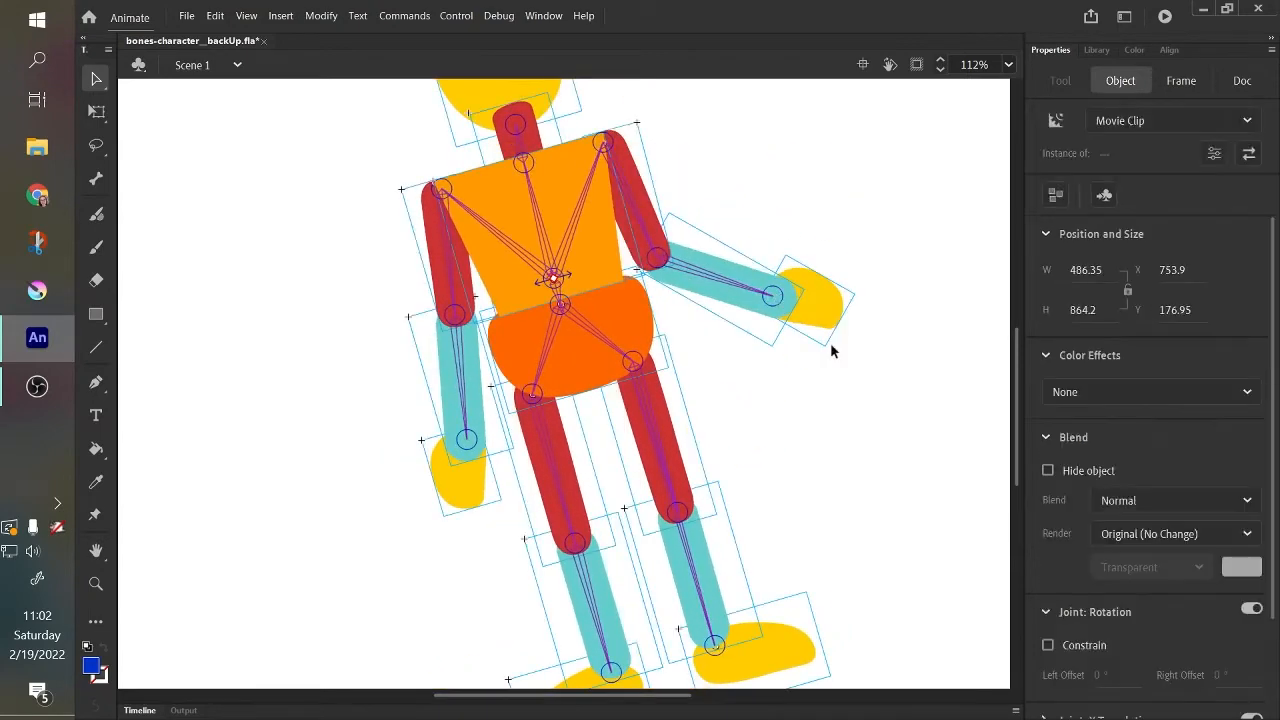
{"action": "key", "text": "ctrl+z"}
Disable X Translation for the central torso bone, retest by pulling the character's left hand outward, and undo the pose.
{"action": "left_click", "coordinate": [572, 226]}
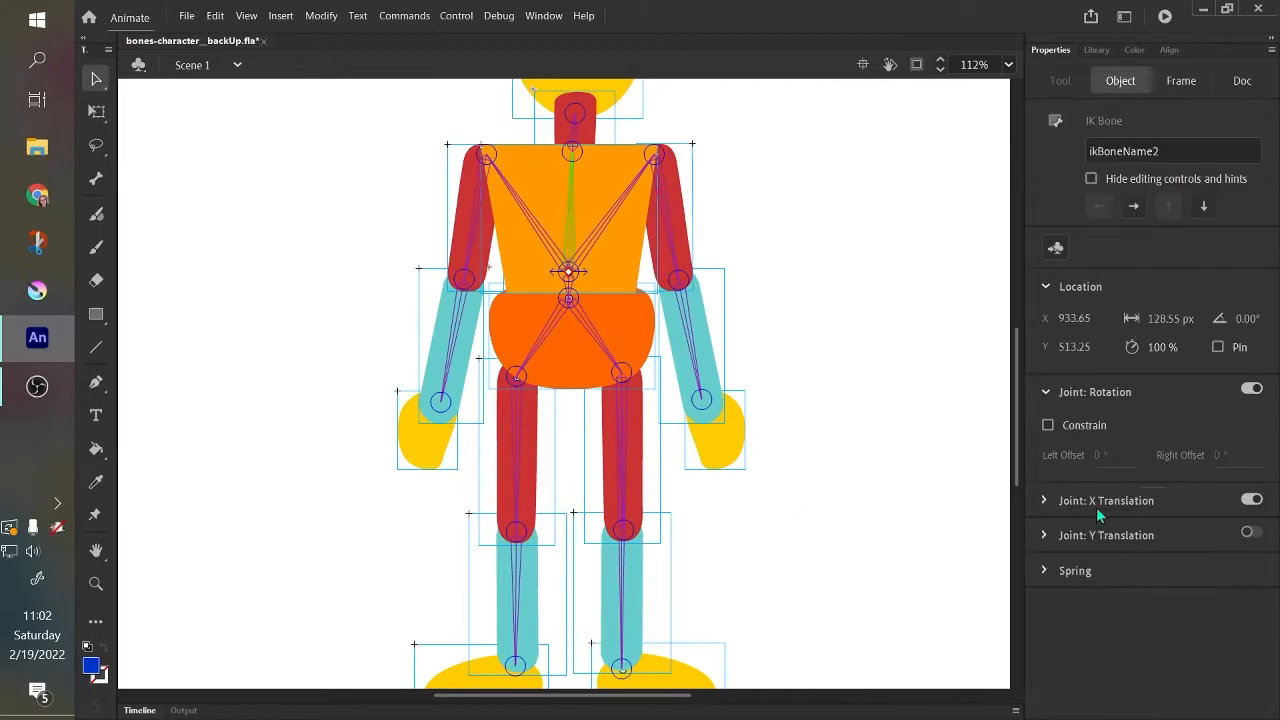
{"action": "left_click", "coordinate": [1257, 501]}
{"action": "left_click_drag", "start_coordinate": [718, 400], "coordinate": [808, 347]}
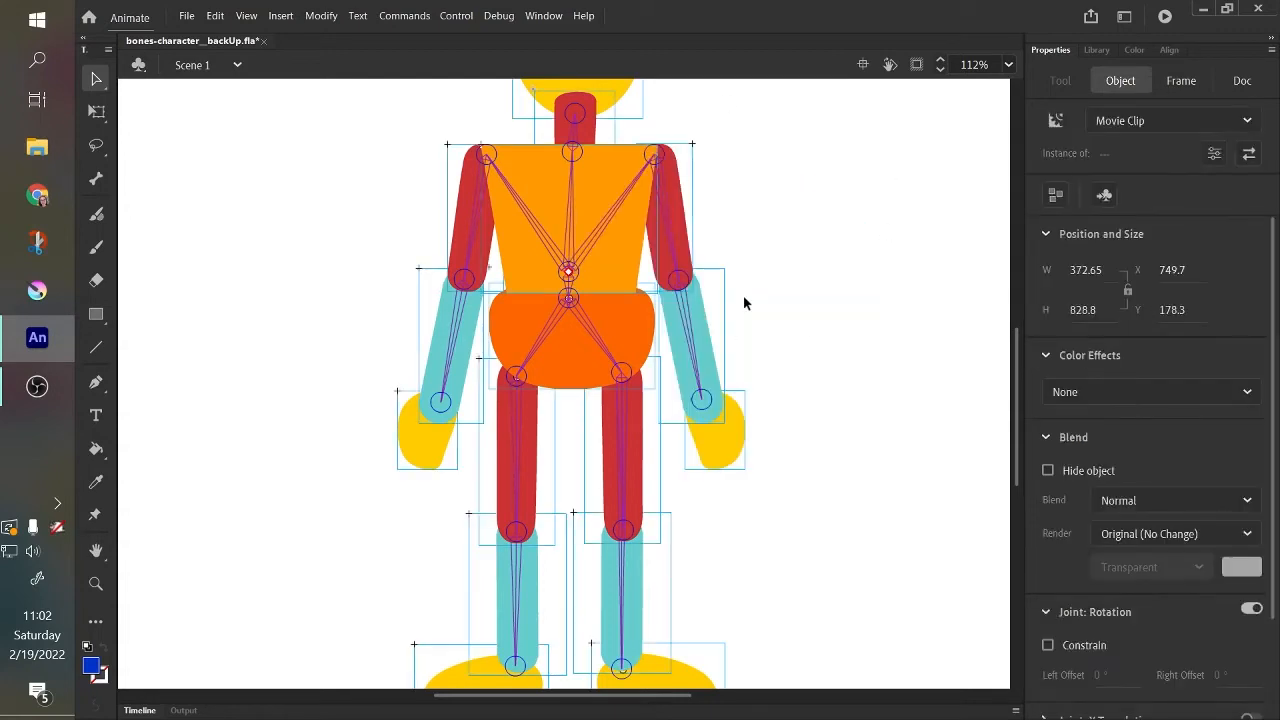
{"action": "scroll", "coordinate": [1012, 443], "scroll_direction": "up", "scroll_amount": 2}
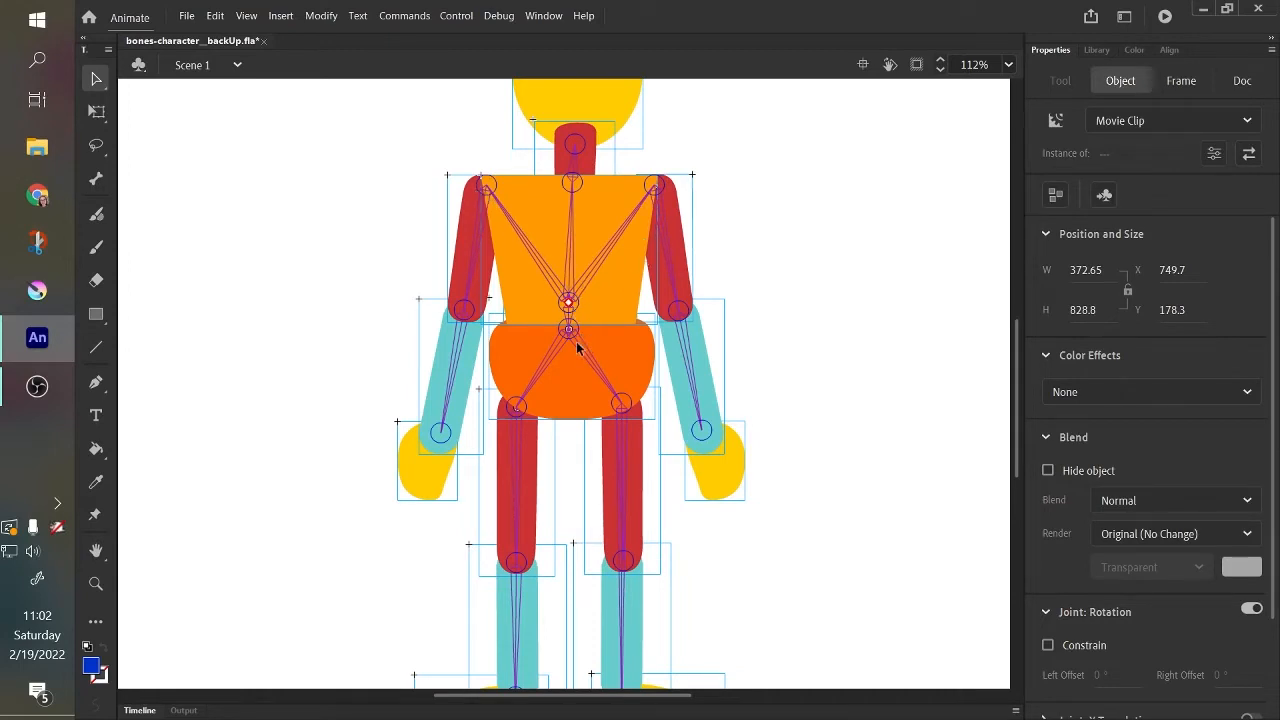
Select the central torso bone, both shoulder bones and both hip bones in turn to inspect their joint properties.
{"action": "left_click", "coordinate": [576, 176]}
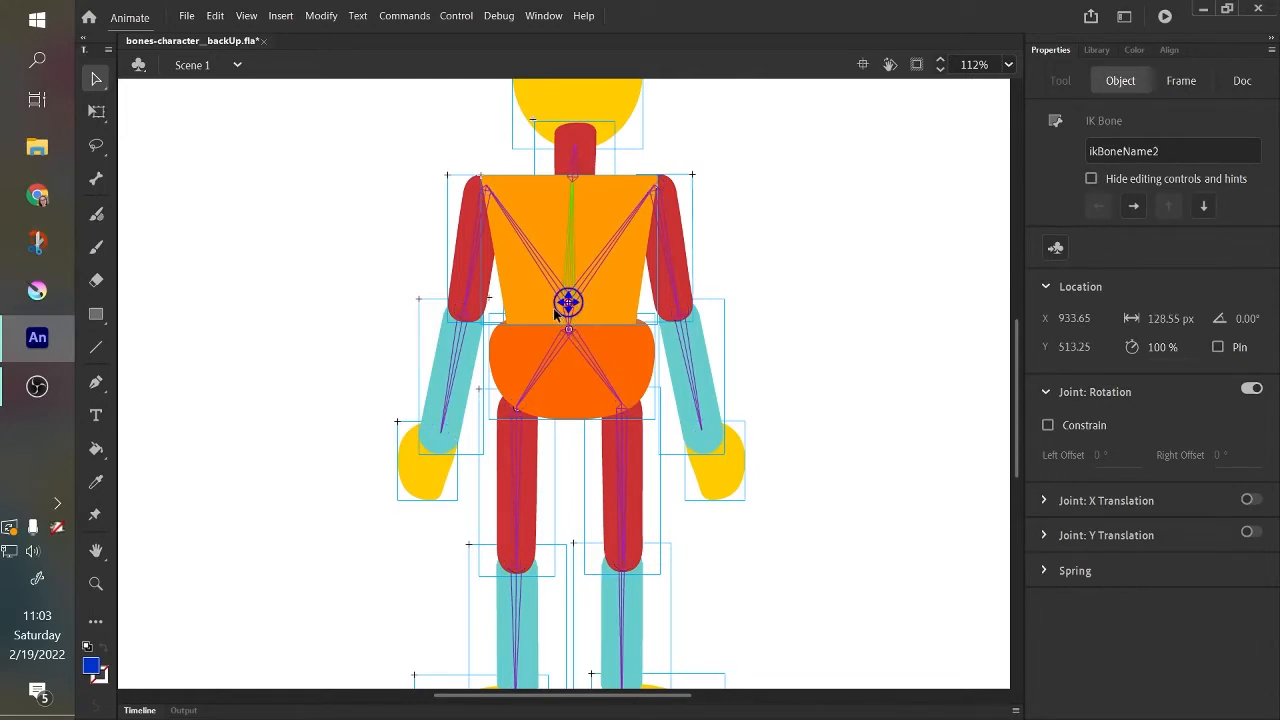
{"action": "left_click", "coordinate": [536, 256]}
{"action": "left_click", "coordinate": [630, 244]}
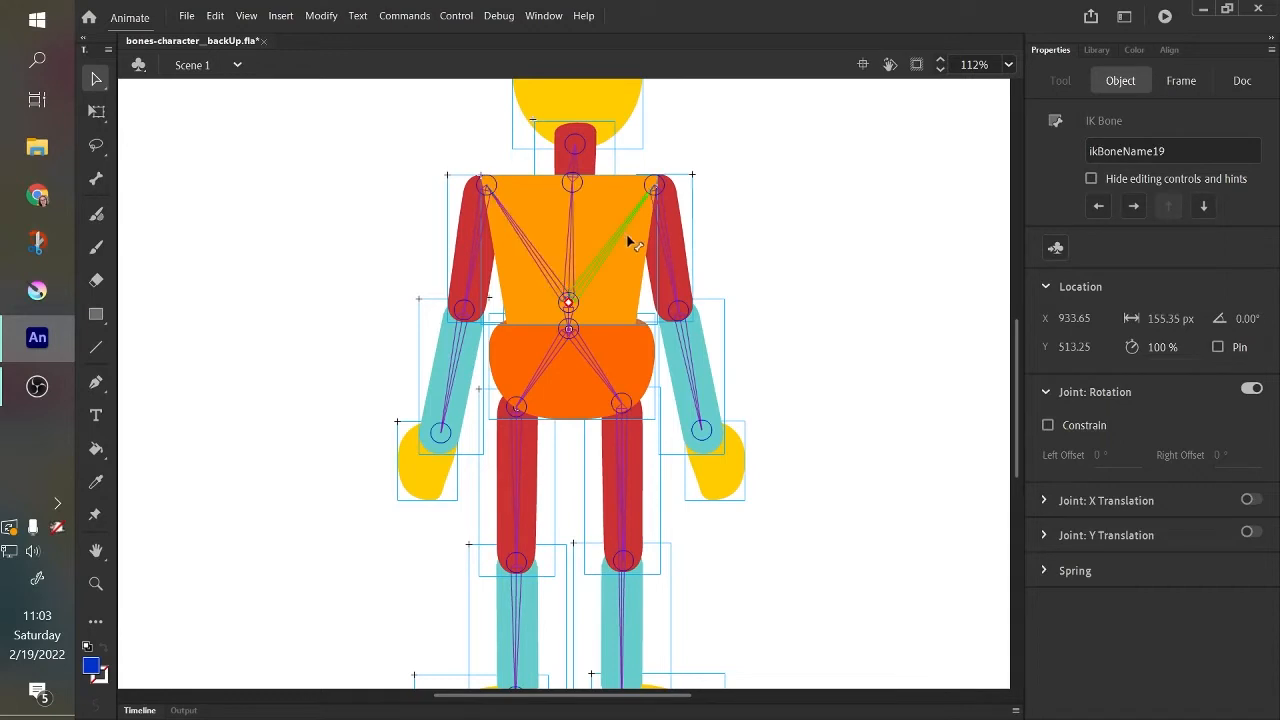
{"action": "left_click", "coordinate": [520, 225]}
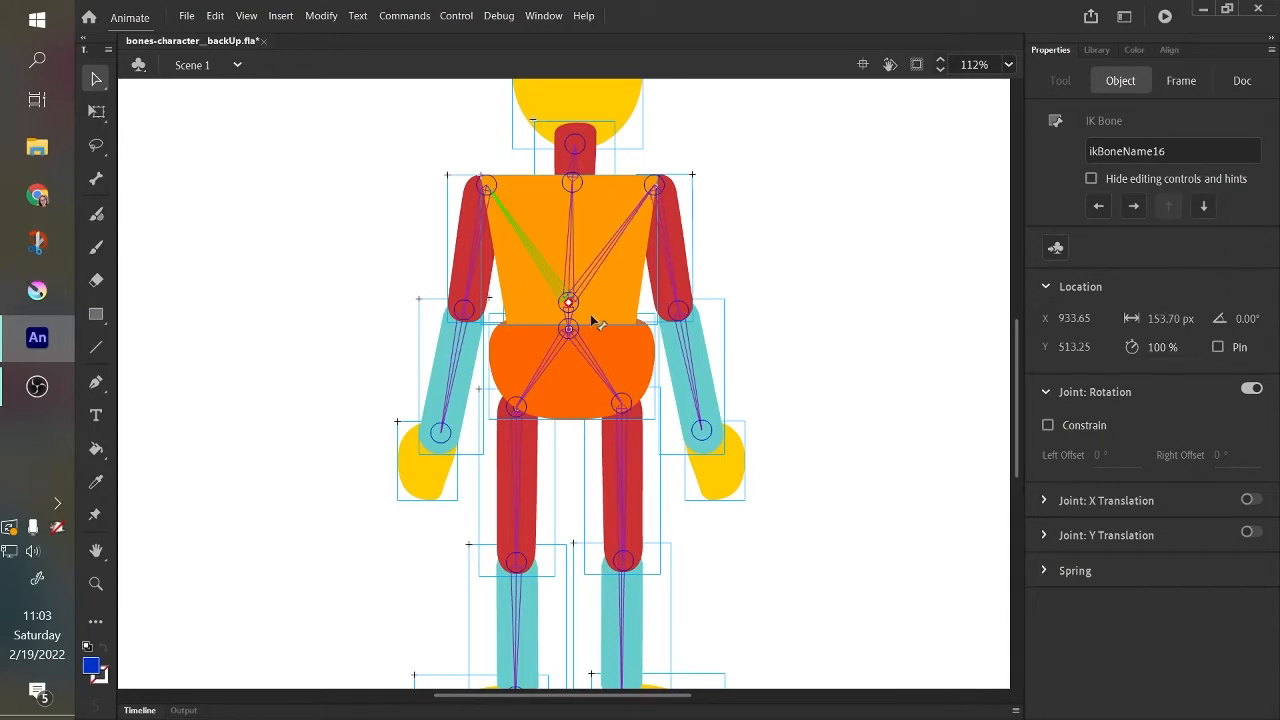
{"action": "left_click", "coordinate": [545, 371]}
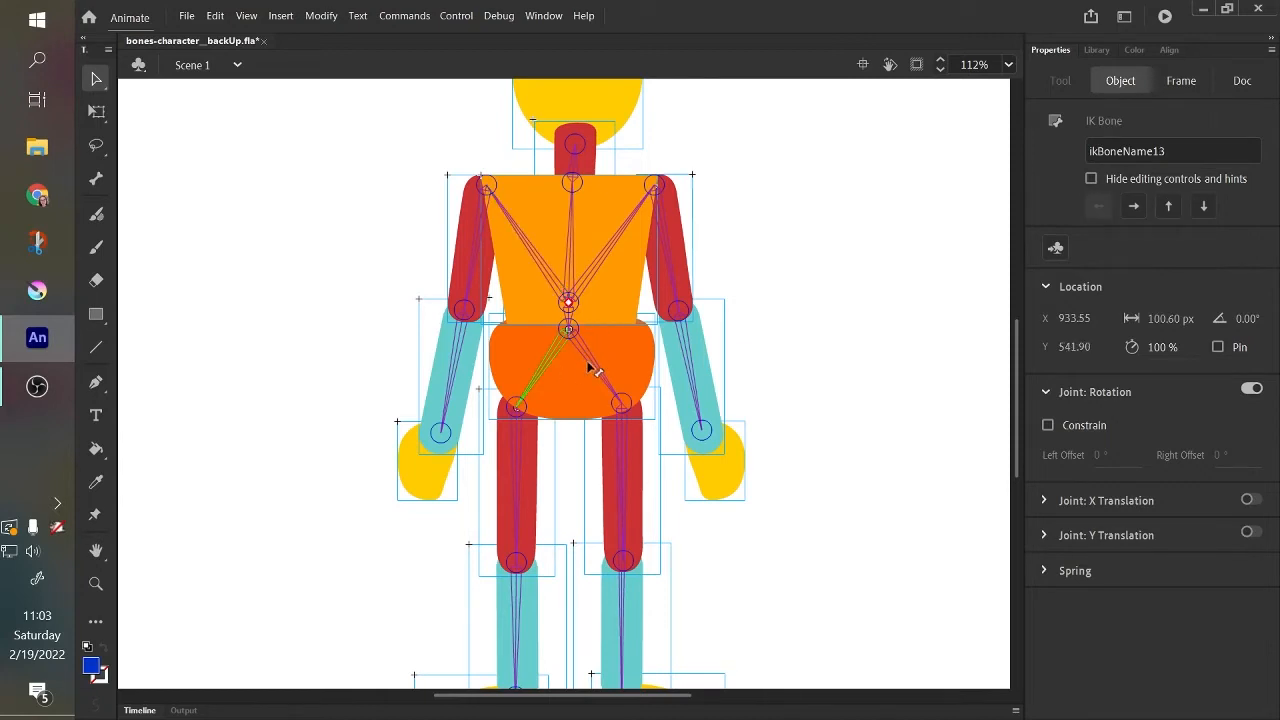
{"action": "left_click", "coordinate": [590, 367]}
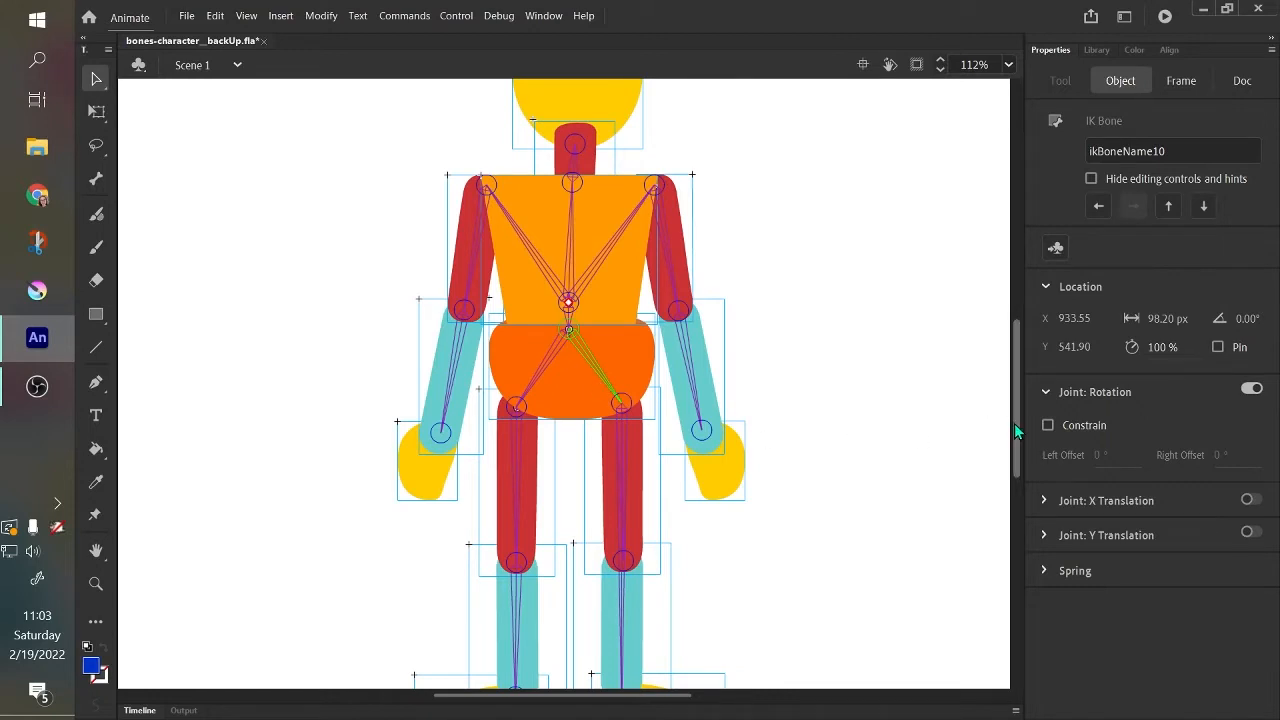
Select the upper and lower arm bones and both thigh bones in turn to check how each is attached.
{"action": "scroll", "coordinate": [1016, 433], "scroll_direction": "down", "scroll_amount": 1}
{"action": "scroll", "coordinate": [1015, 430], "scroll_direction": "up", "scroll_amount": 1}
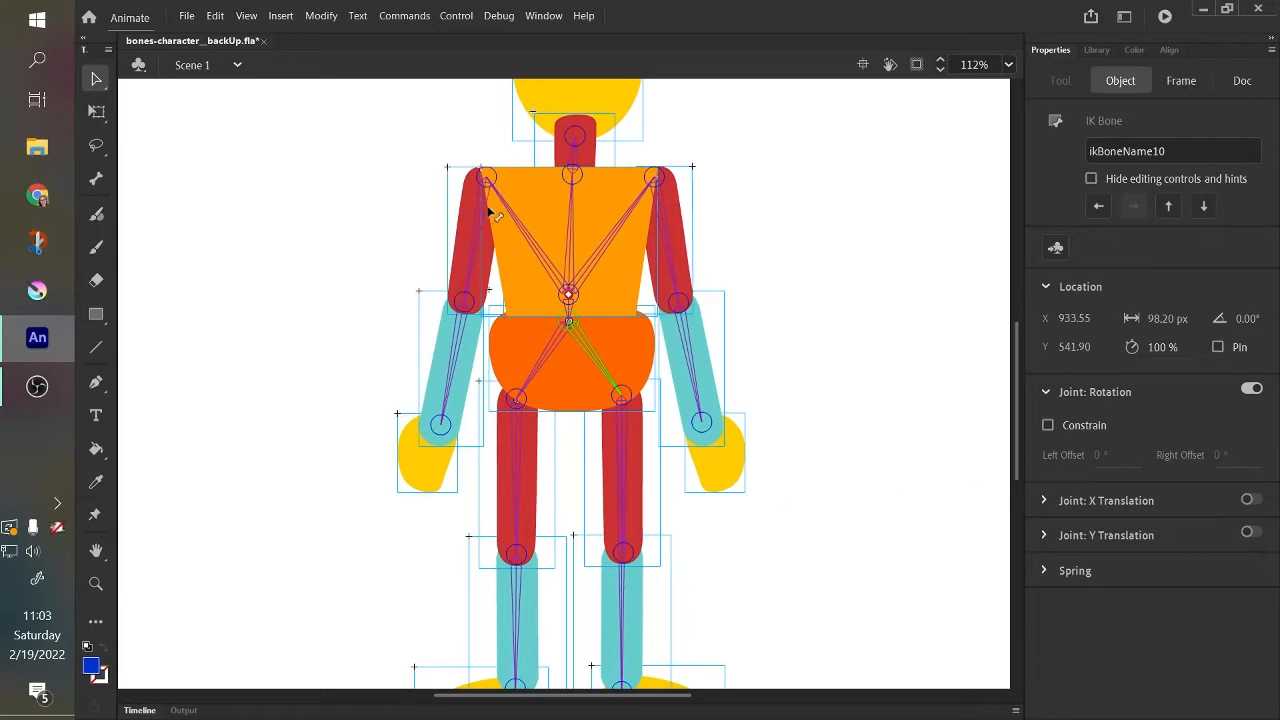
{"action": "left_click", "coordinate": [474, 250]}
{"action": "left_click", "coordinate": [450, 374]}
{"action": "left_click", "coordinate": [670, 253]}
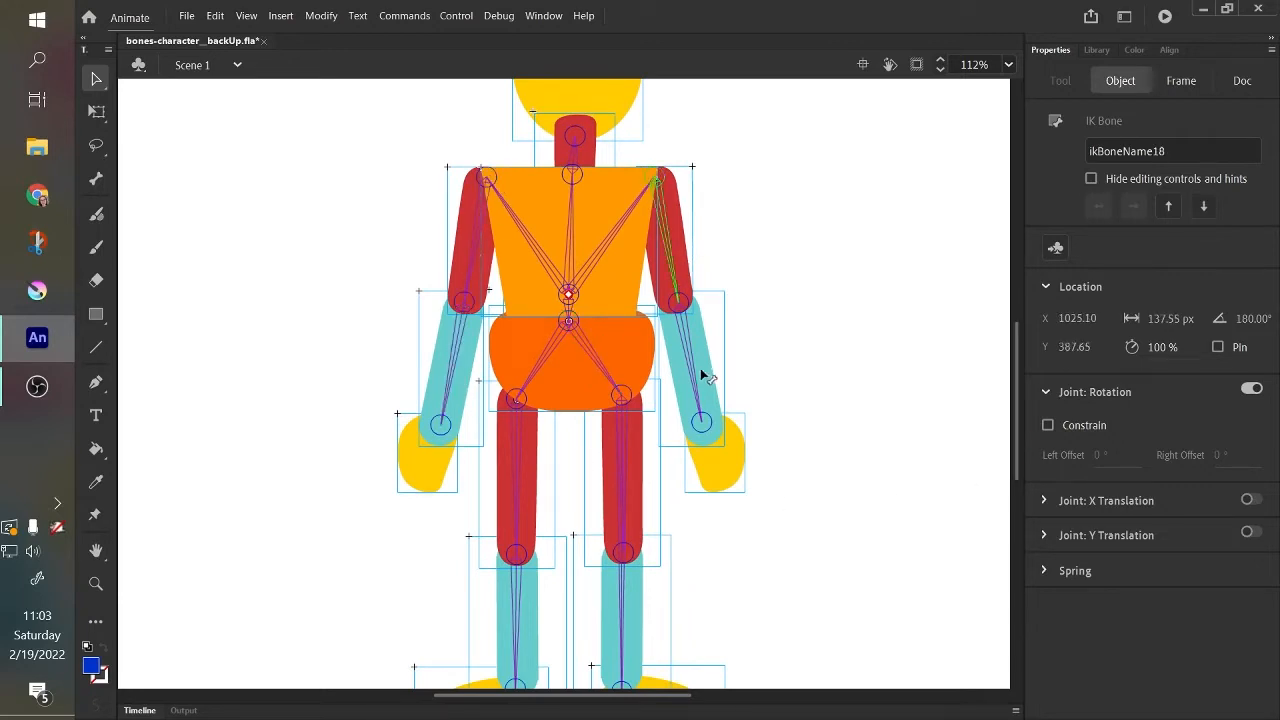
{"action": "left_click", "coordinate": [703, 376]}
{"action": "left_click", "coordinate": [629, 491]}
{"action": "left_click", "coordinate": [522, 500]}
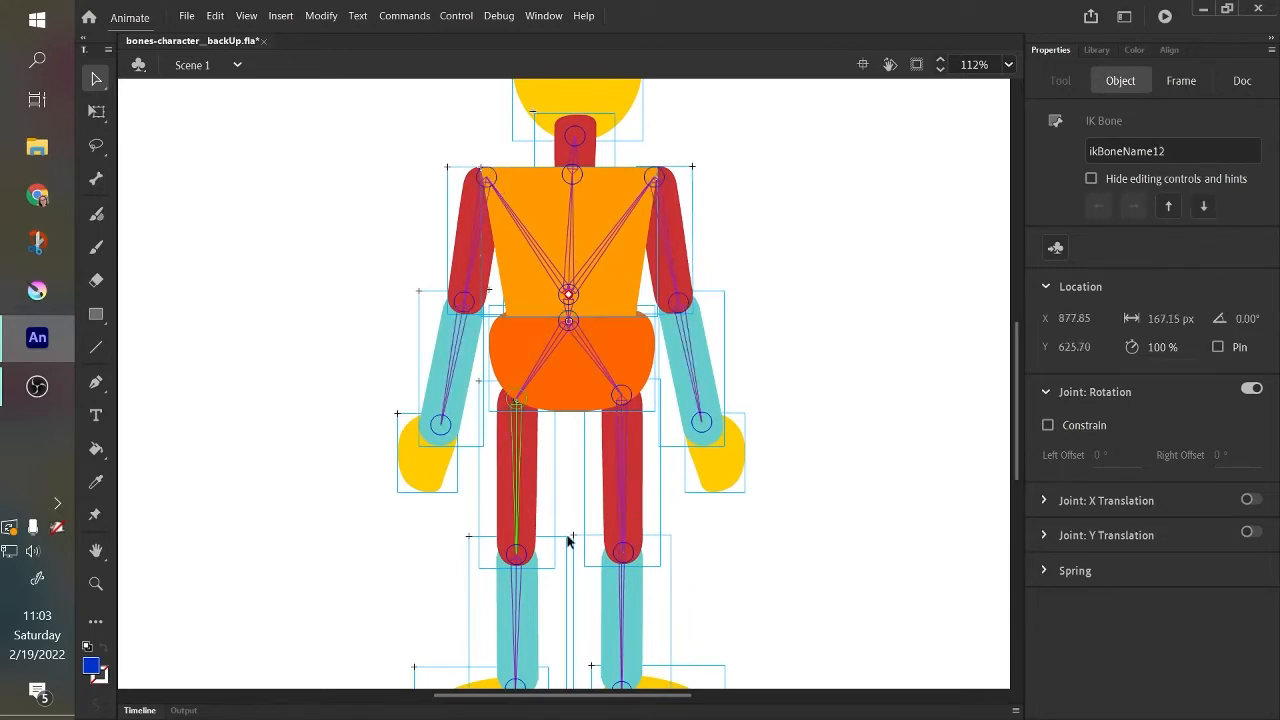
Delete the misplaced bone that runs from the character's left hip directly to the left foot.
{"action": "left_click", "coordinate": [623, 592]}
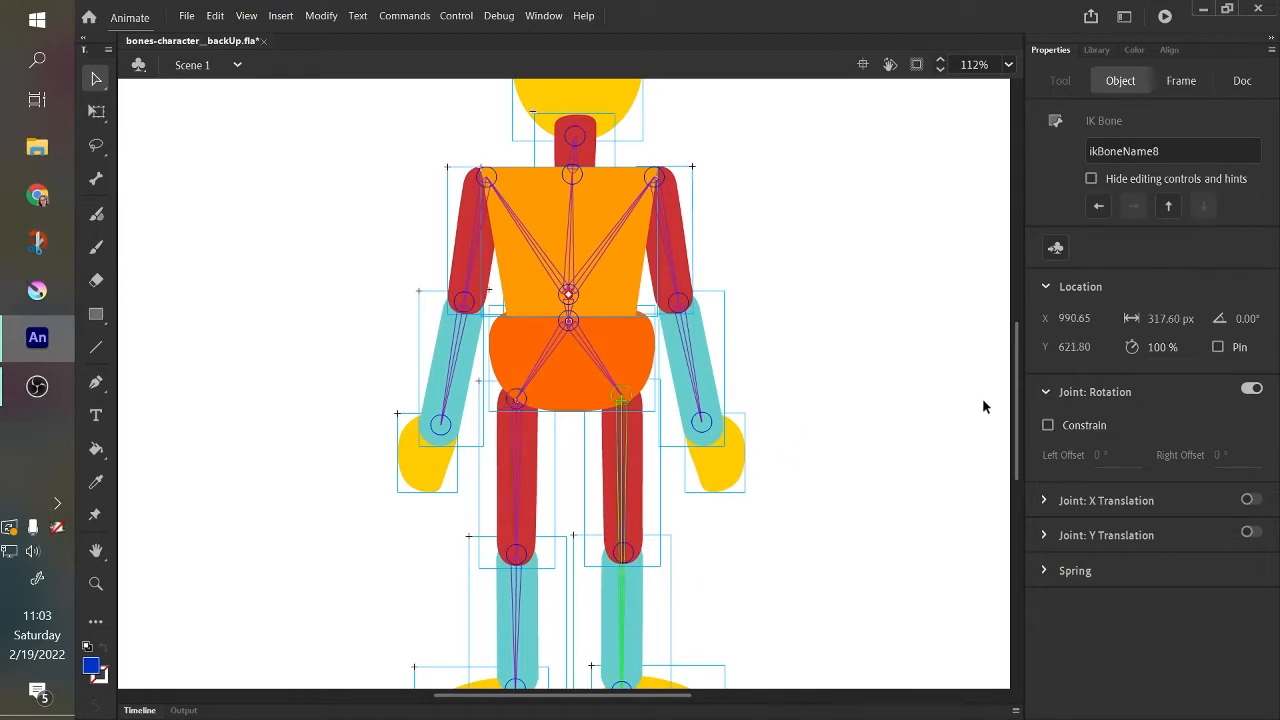
{"action": "scroll", "coordinate": [1018, 435], "scroll_direction": "down", "scroll_amount": 3}
{"action": "left_click", "coordinate": [644, 518]}
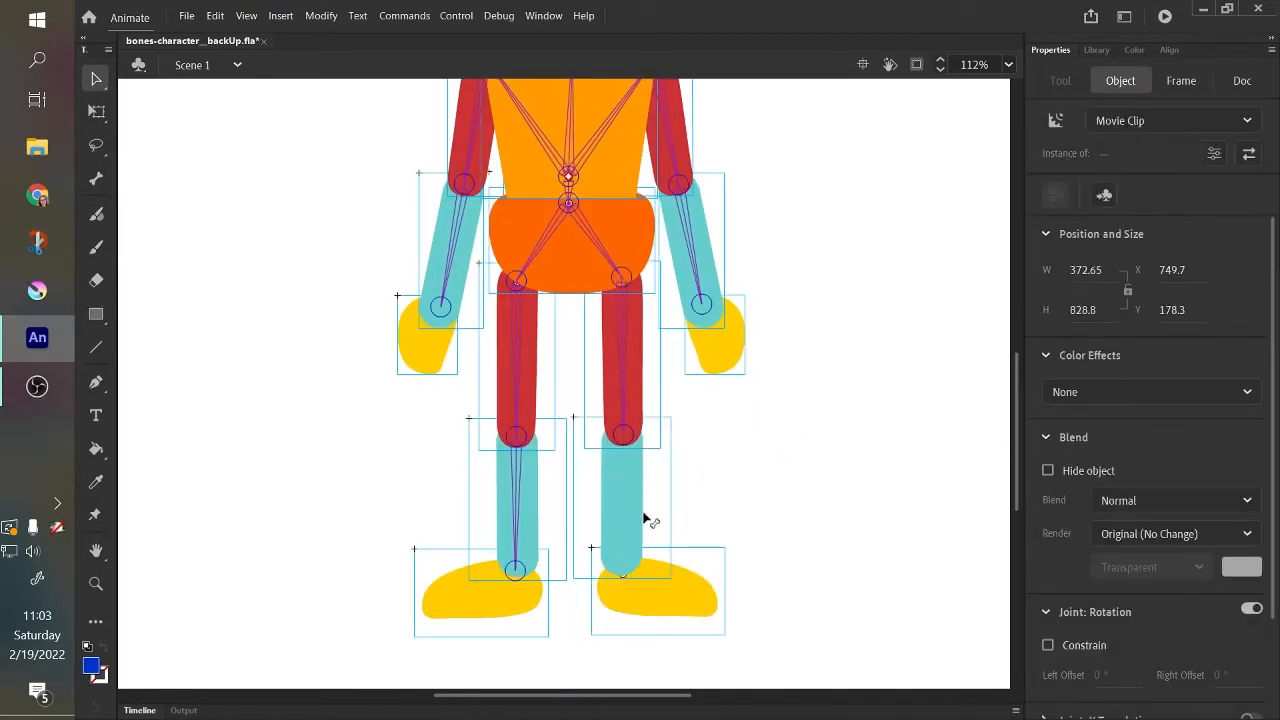
Draw a new bone with the Bone Tool from the left knee joint to the left foot, and return to the Selection tool.
{"action": "left_click", "coordinate": [96, 178]}
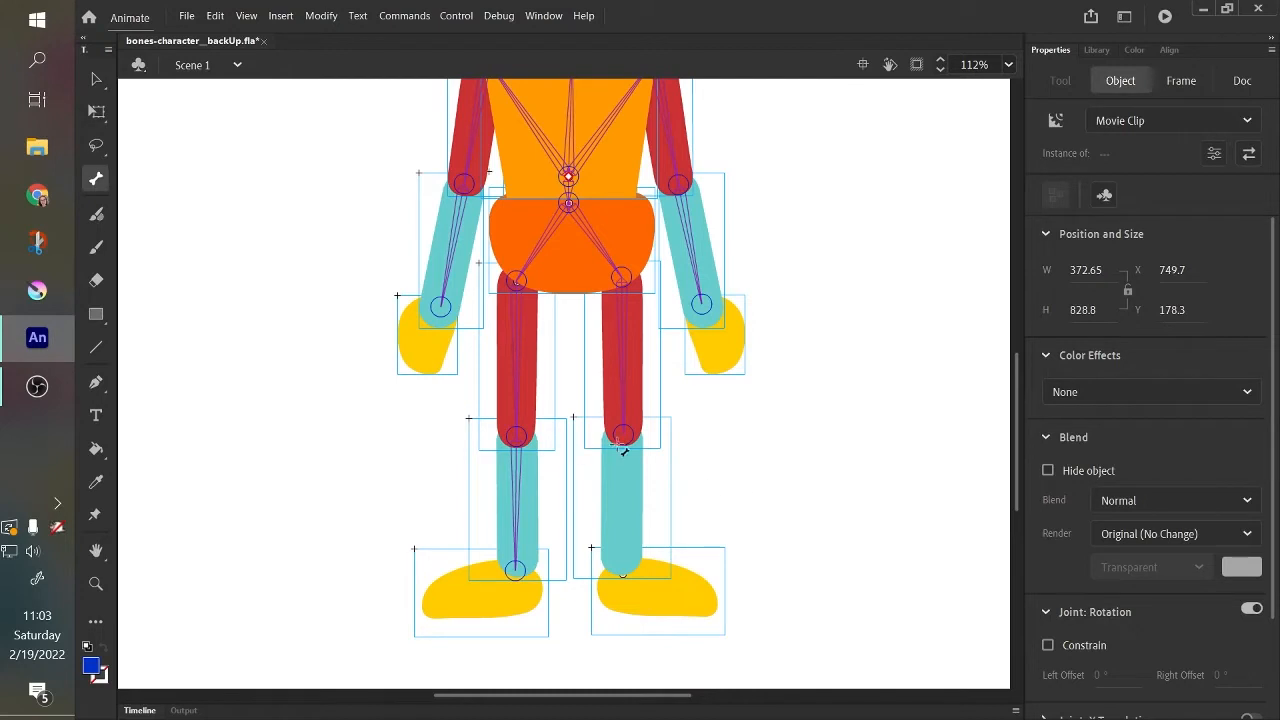
{"action": "left_click_drag", "start_coordinate": [622, 448], "coordinate": [621, 573]}
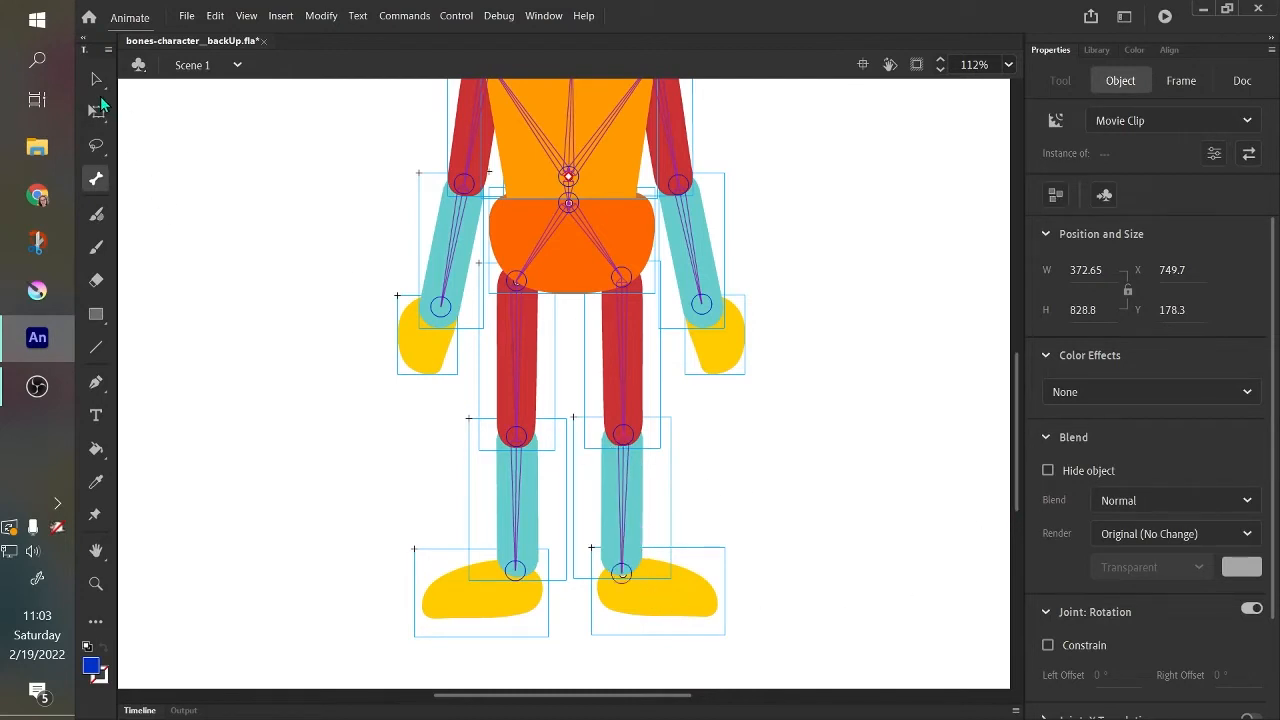
{"action": "left_click", "coordinate": [96, 79]}
{"action": "scroll", "coordinate": [1012, 488], "scroll_direction": "up", "scroll_amount": 5}
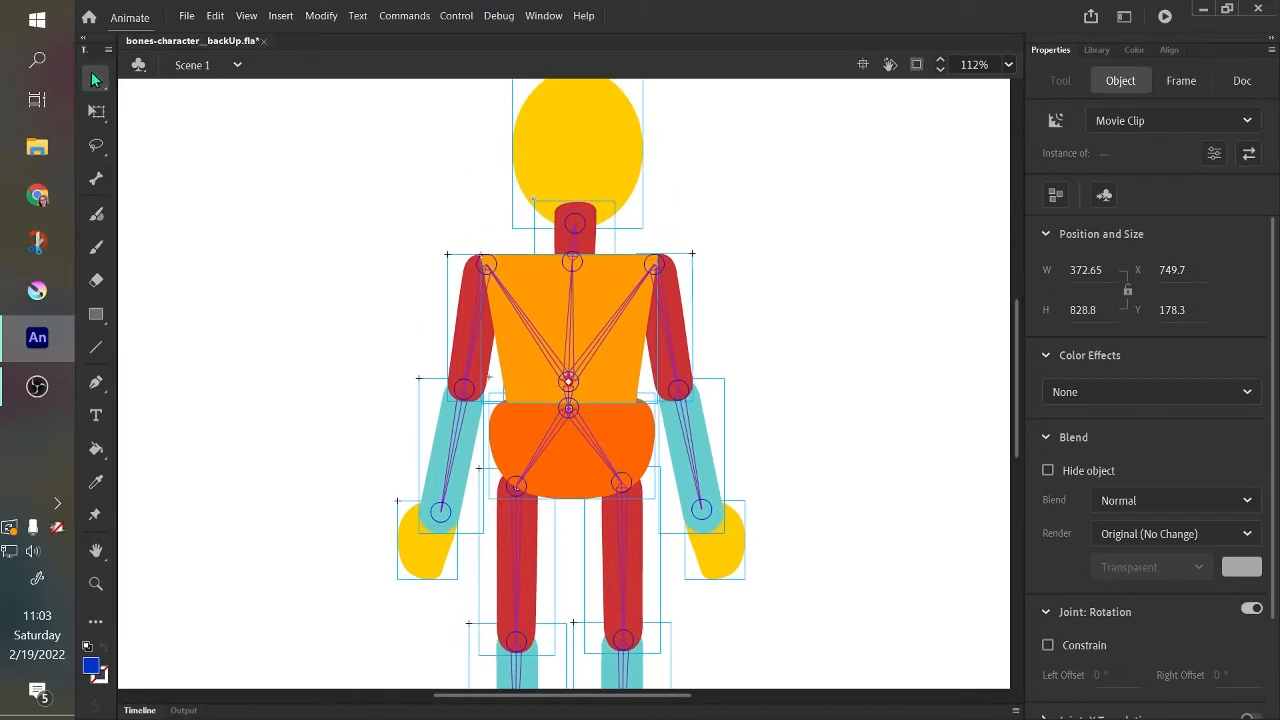
{"action": "scroll", "coordinate": [1020, 394], "scroll_direction": "up", "scroll_amount": 1}
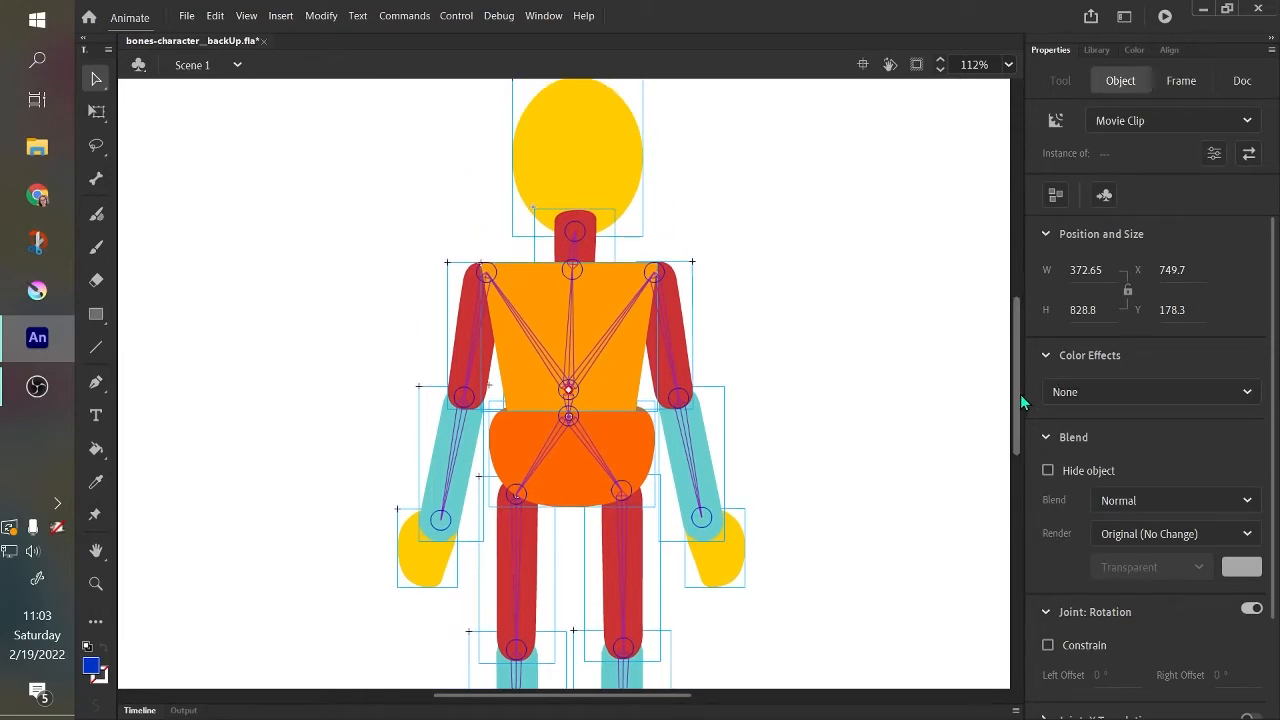
{"action": "scroll", "coordinate": [1020, 394], "scroll_direction": "down", "scroll_amount": 1}
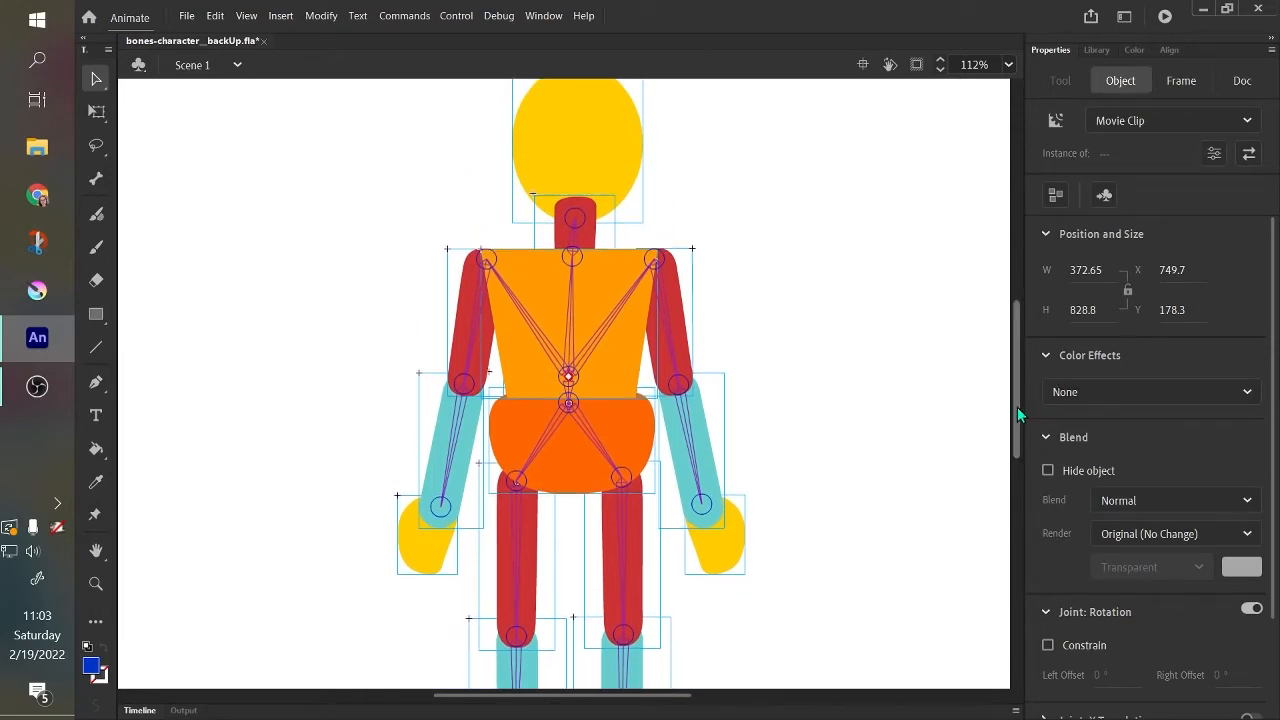
Select both shoulder bones, the central torso bone and the short waist bone in turn to inspect their joint properties.
{"action": "scroll", "coordinate": [1017, 407], "scroll_direction": "down", "scroll_amount": 3}
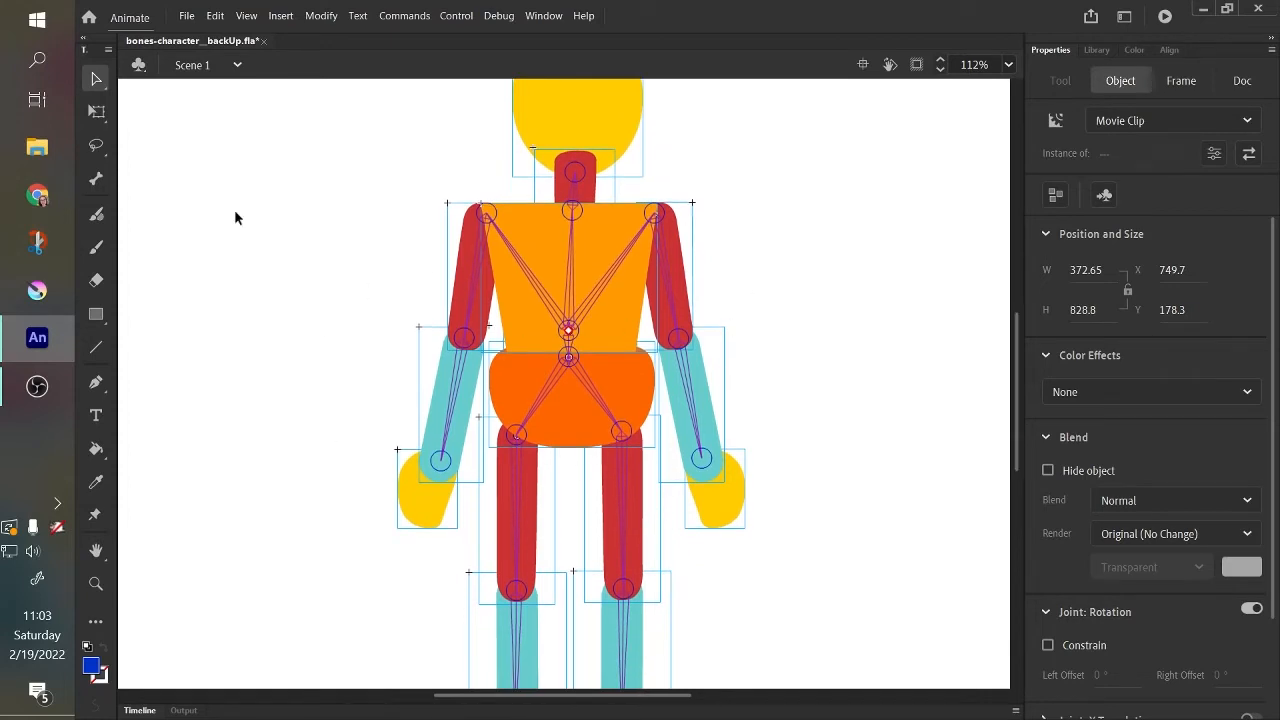
{"action": "left_click", "coordinate": [569, 278]}
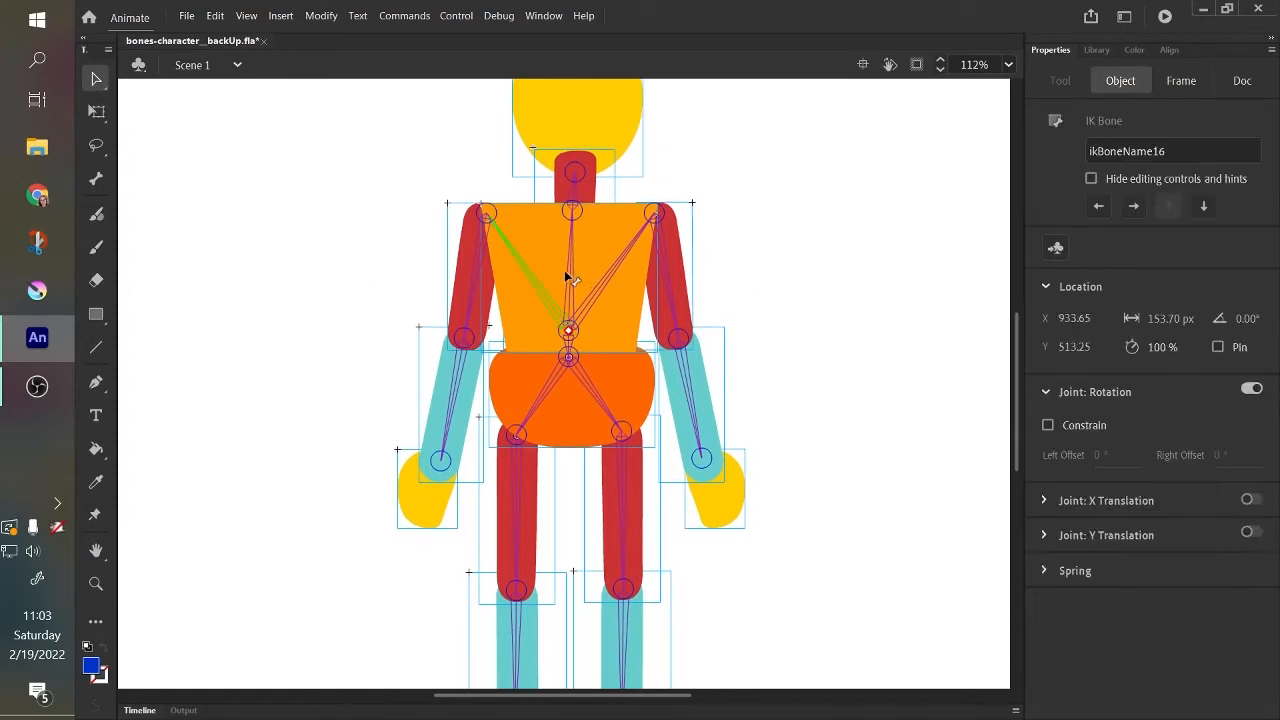
{"action": "left_click", "coordinate": [615, 280]}
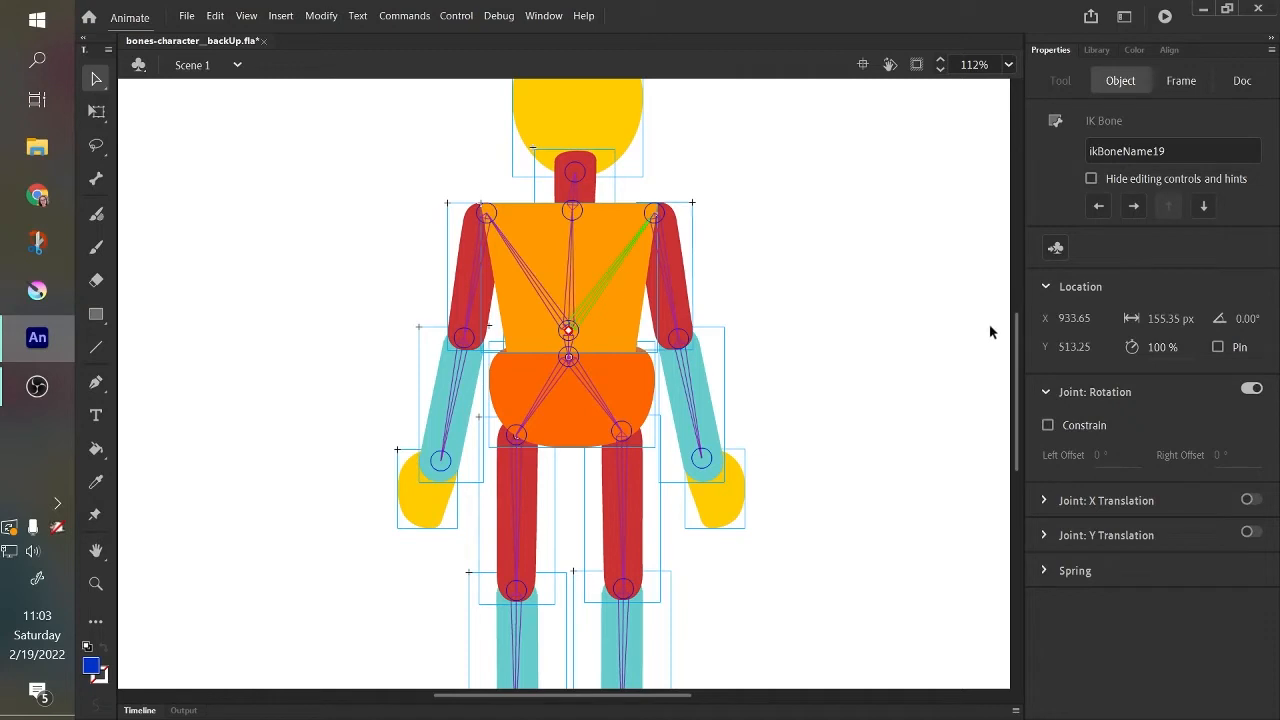
{"action": "scroll", "coordinate": [1022, 346], "scroll_direction": "up", "scroll_amount": 2}
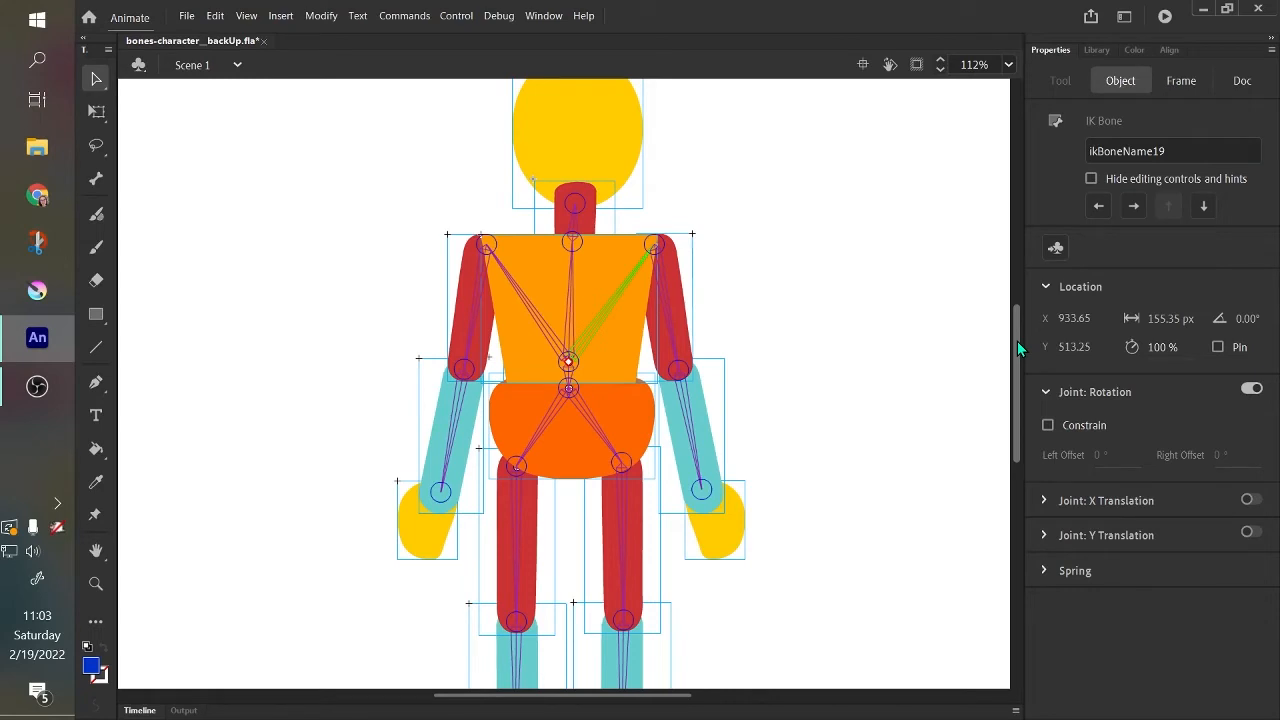
{"action": "scroll", "coordinate": [1017, 341], "scroll_direction": "up", "scroll_amount": 1}
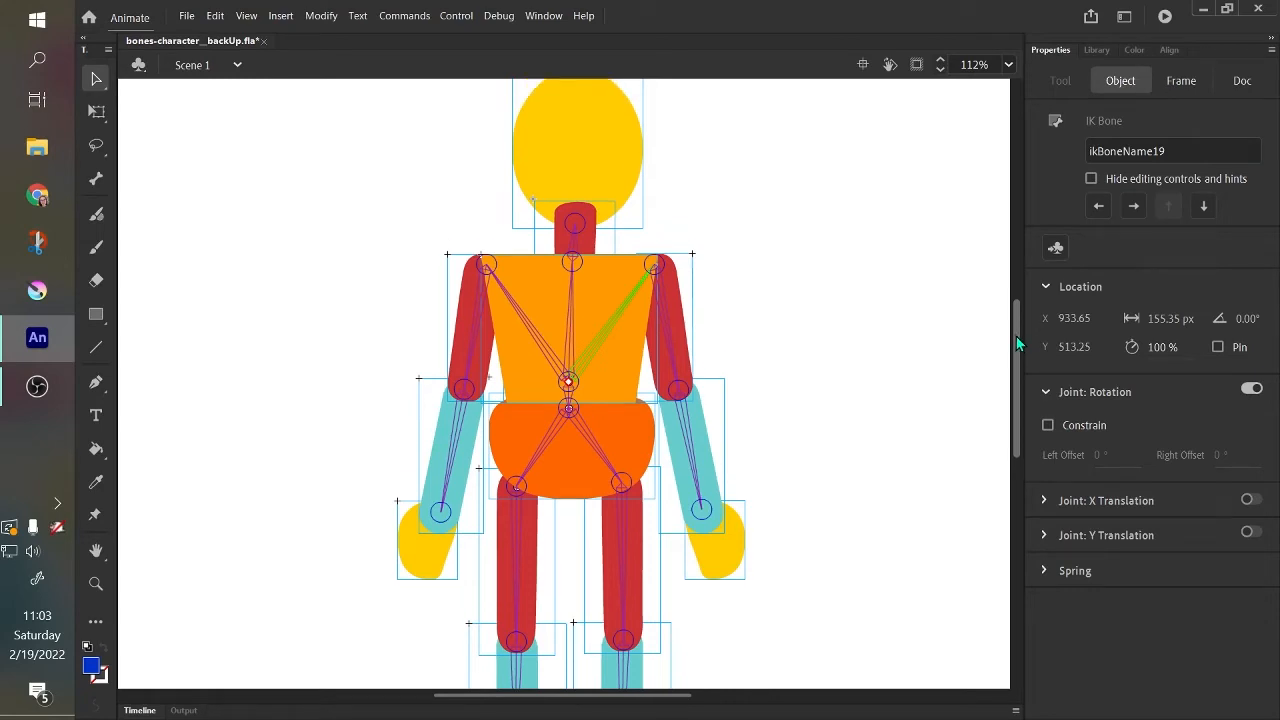
{"action": "left_click", "coordinate": [561, 341]}
{"action": "left_click", "coordinate": [573, 352]}
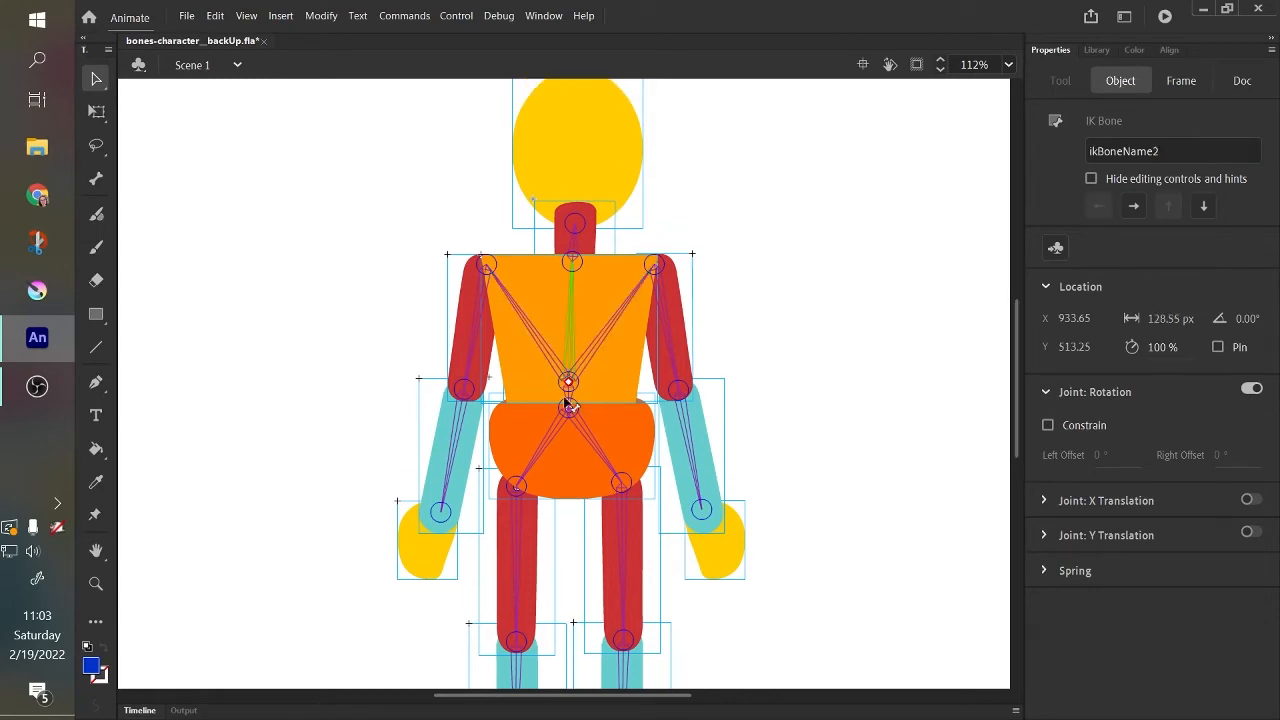
{"action": "left_click", "coordinate": [568, 397], "text": "shift"}
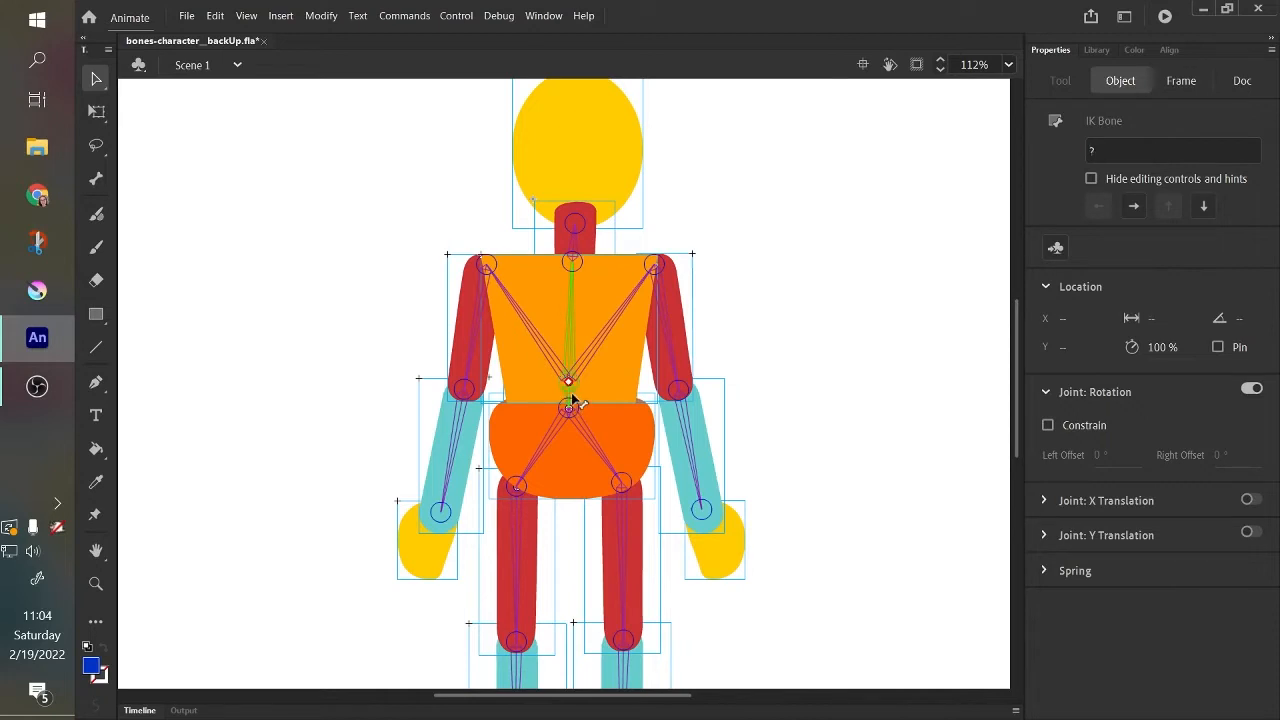
{"action": "mouse_move", "coordinate": [566, 345]}
{"action": "left_mouse_down"}
{"action": "mouse_move", "coordinate": [551, 347]}
{"action": "mouse_move", "coordinate": [589, 341]}
{"action": "mouse_move", "coordinate": [548, 354]}
{"action": "left_mouse_up"}
{"action": "key", "text": "ctrl+z"}
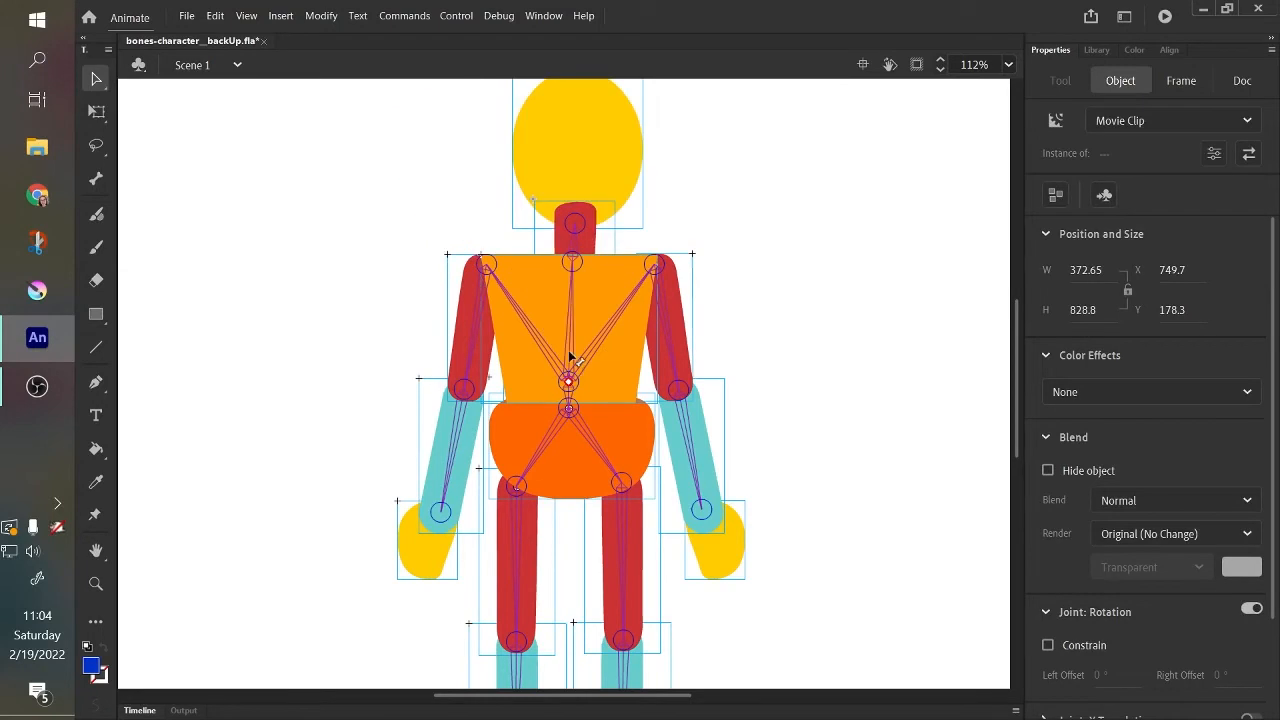
Turn off joint rotation for the central torso bone.
{"action": "left_click", "coordinate": [571, 354]}
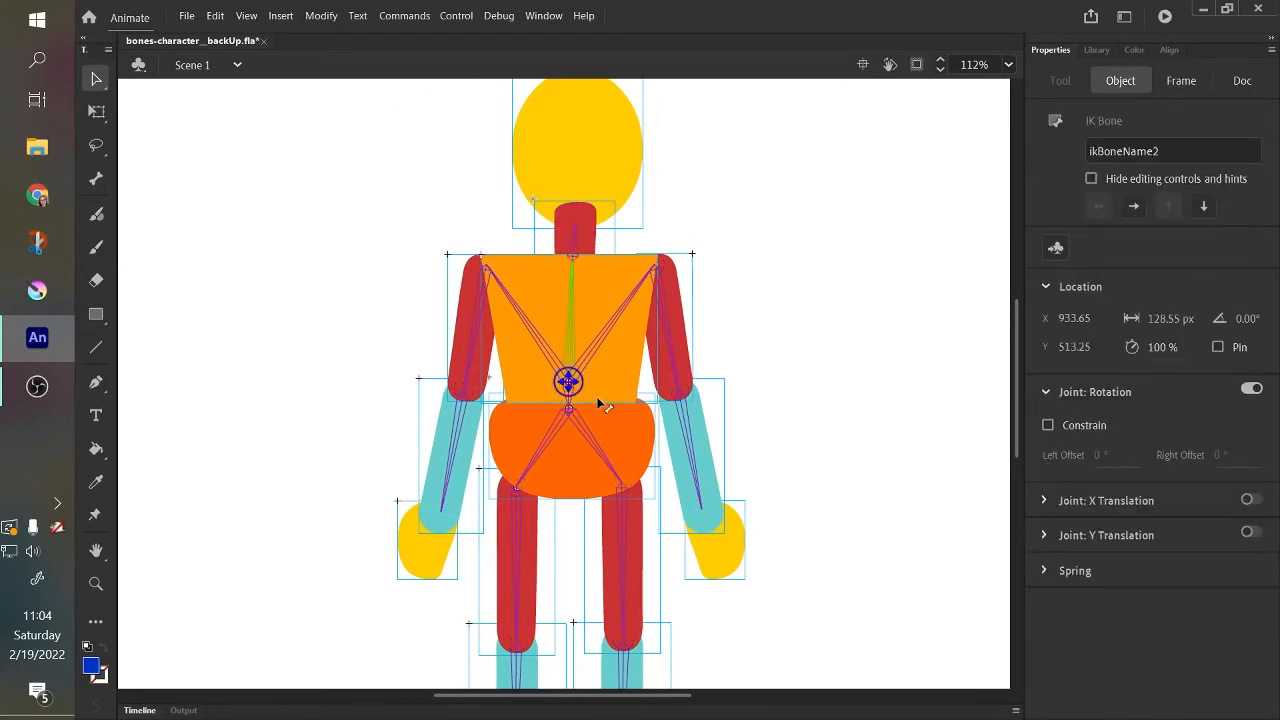
{"action": "left_click", "coordinate": [562, 344]}
{"action": "left_click", "coordinate": [571, 343]}
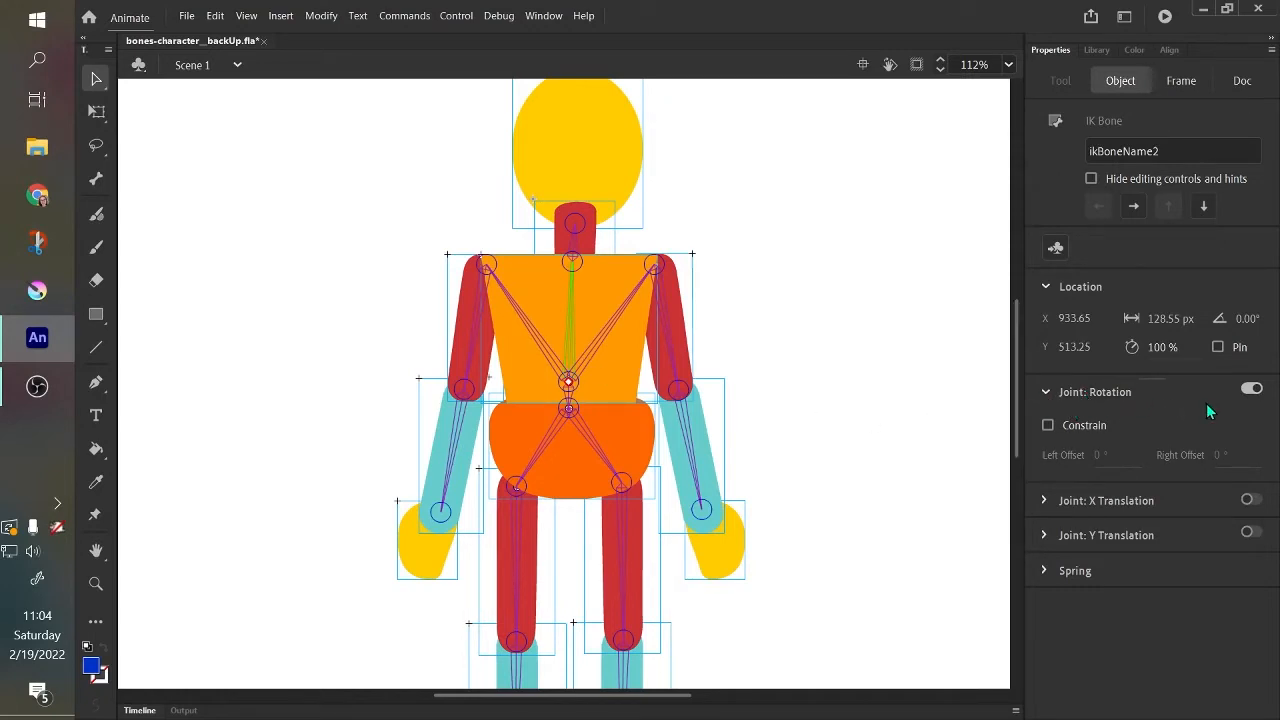
{"action": "left_click", "coordinate": [1248, 390]}
Check the joint rotation setting of both shoulder bones and of the short bone linking the torso to the pelvis.
{"action": "left_click", "coordinate": [531, 340]}
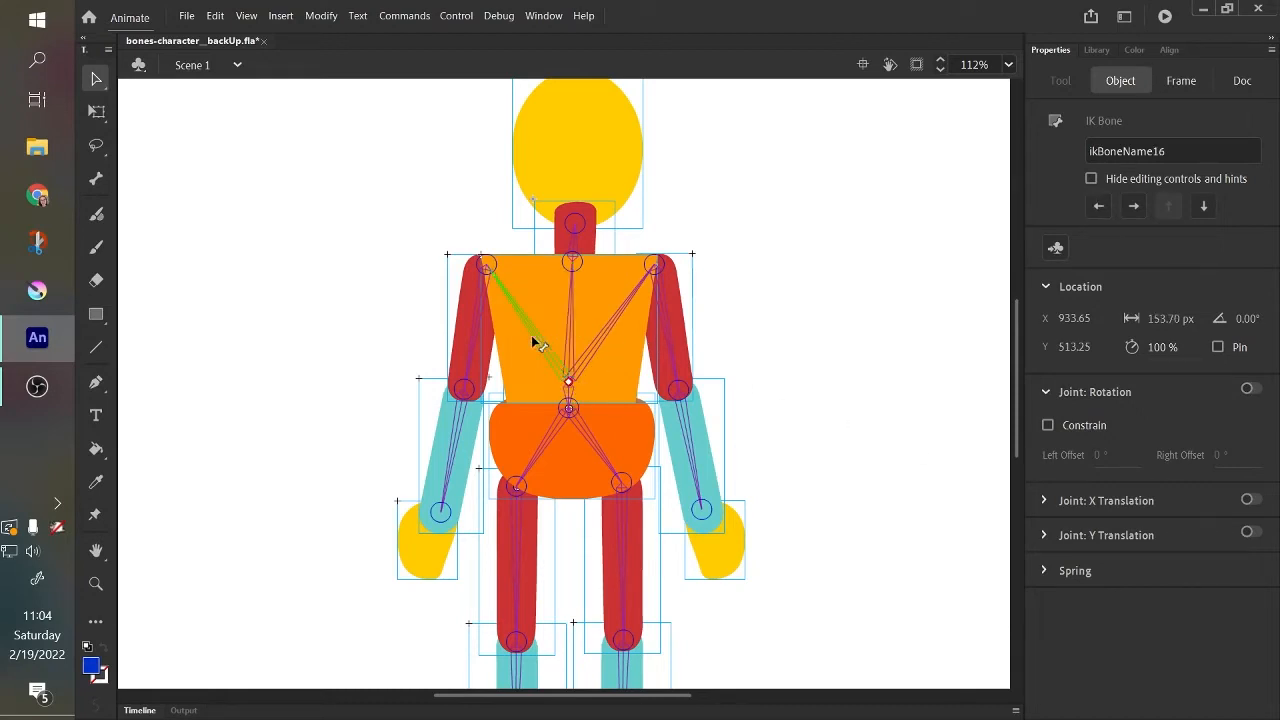
{"action": "left_click", "coordinate": [607, 340]}
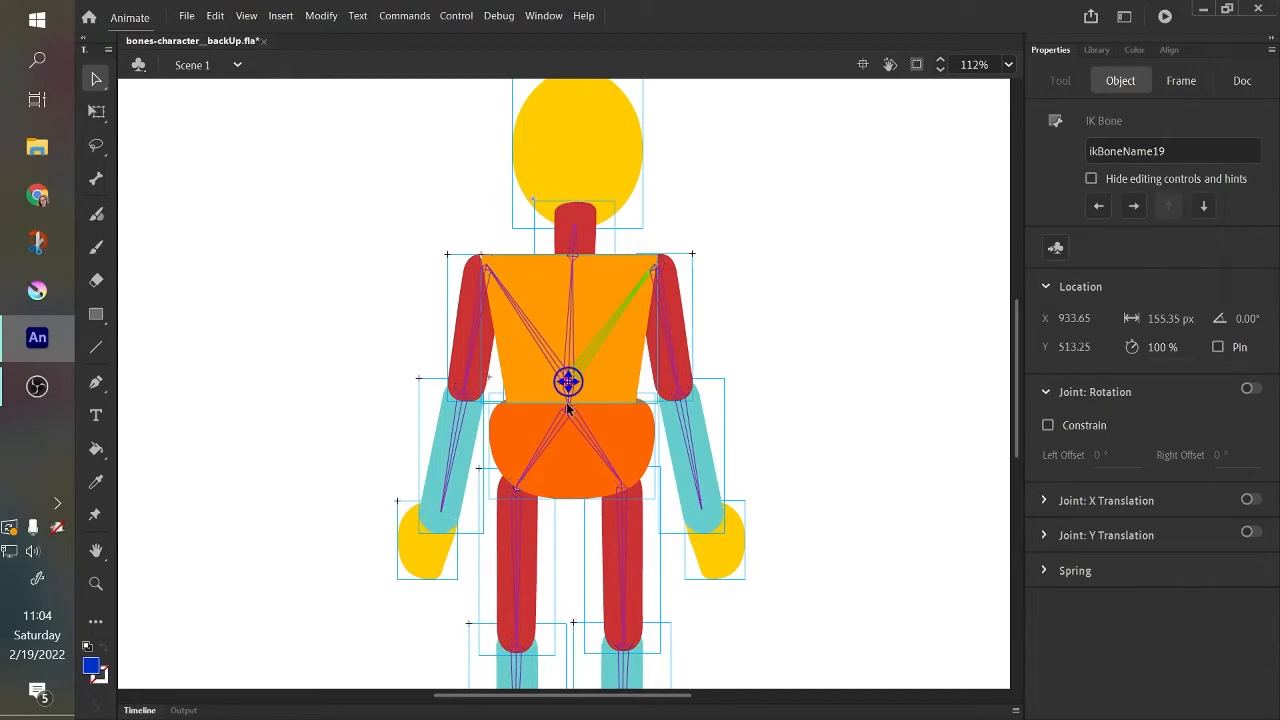
{"action": "left_click", "coordinate": [767, 366]}
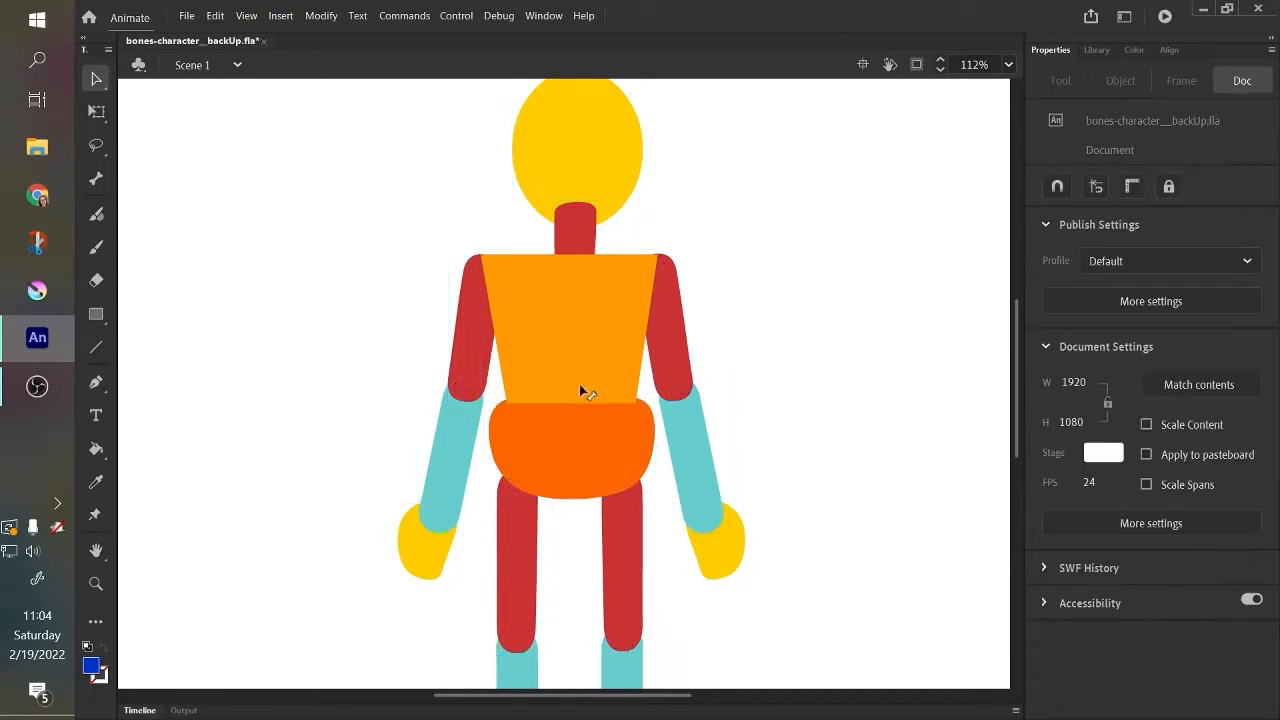
{"action": "left_click", "coordinate": [566, 407]}
{"action": "left_click", "coordinate": [577, 400]}
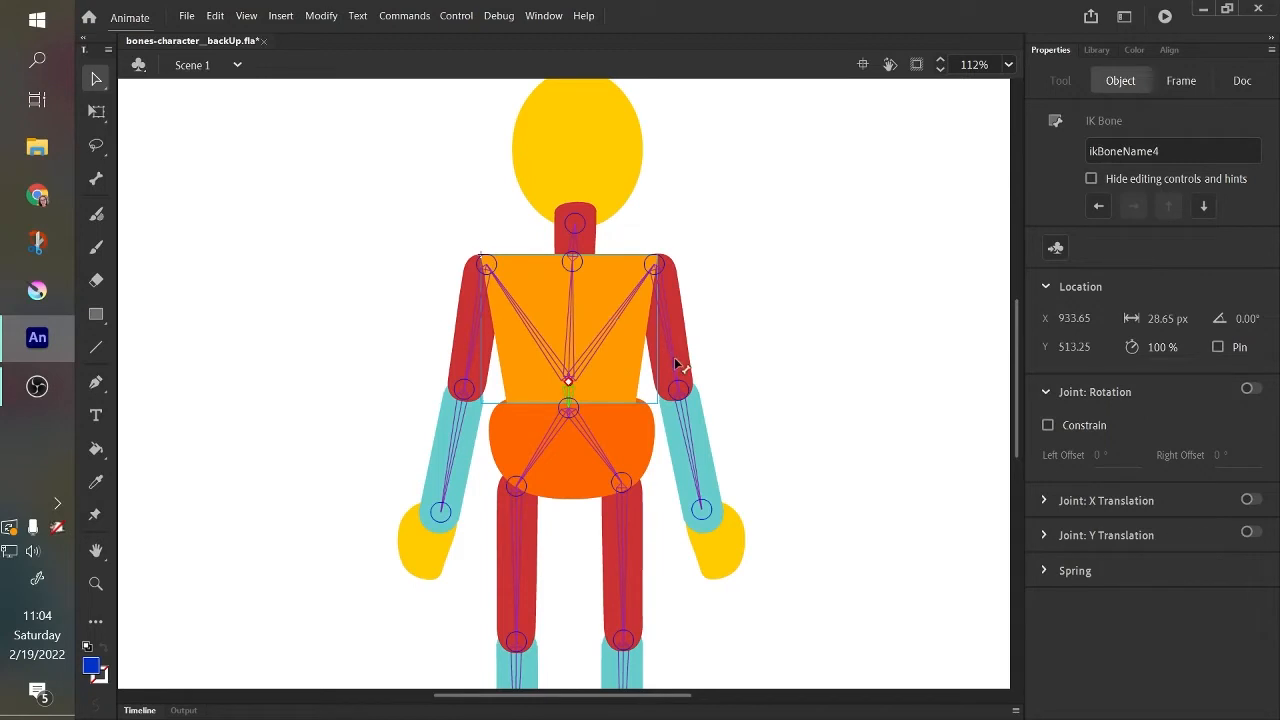
Test the rig by swinging both arms and one thigh, and undo the test poses.
{"action": "left_click_drag", "start_coordinate": [691, 363], "coordinate": [723, 422]}
{"action": "left_click_drag", "start_coordinate": [471, 381], "coordinate": [361, 284]}
{"action": "left_click_drag", "start_coordinate": [524, 556], "coordinate": [500, 608]}
{"action": "key", "text": "ctrl+z"}
{"action": "key", "text": "ctrl+z"}
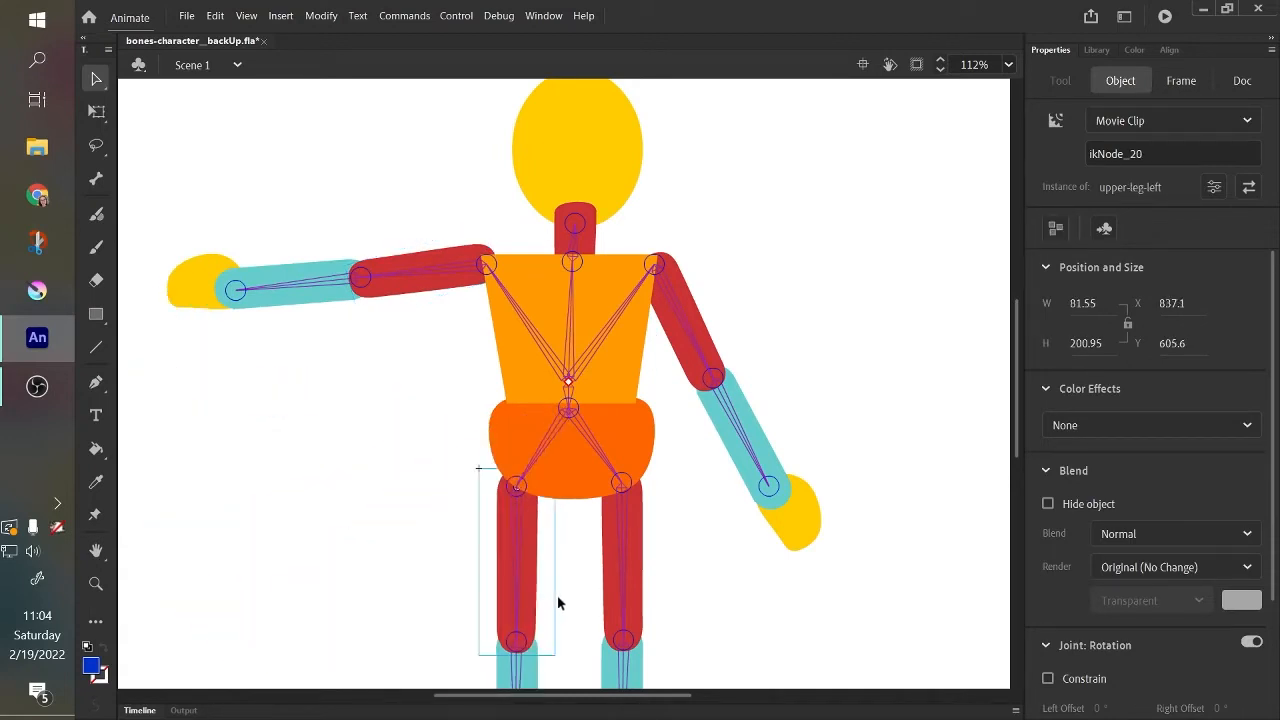
{"action": "key", "text": "ctrl+z"}
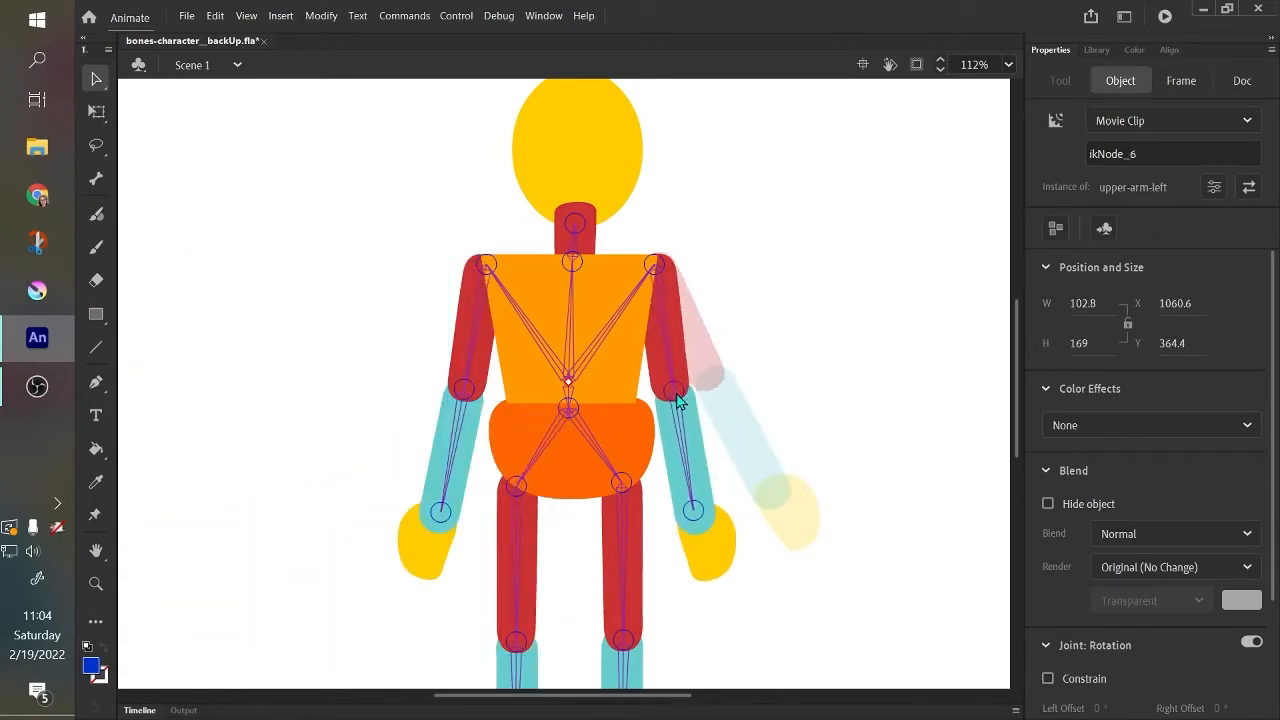
Turn off joint rotation for the hip bone leading to the upper-leg-left part, and test the rig by moving both legs and an arm.
{"action": "left_click", "coordinate": [546, 476]}
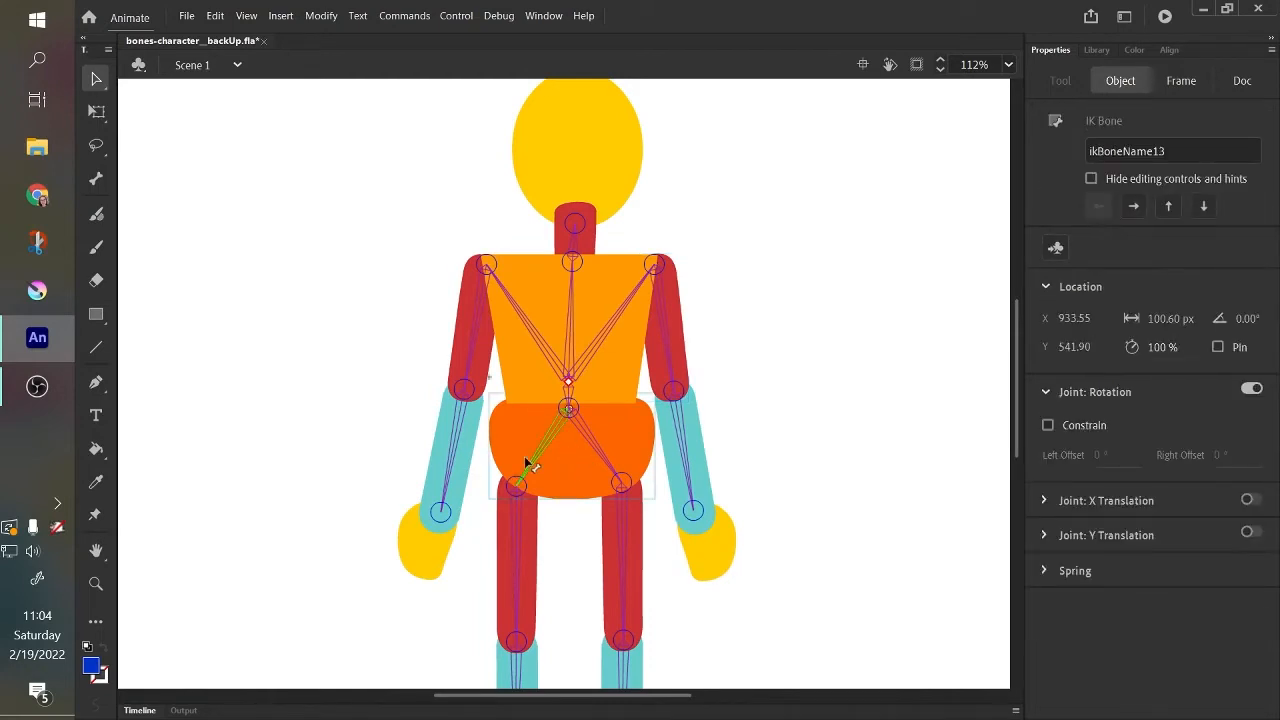
{"action": "left_click", "coordinate": [1242, 390]}
{"action": "scroll", "coordinate": [1020, 398], "scroll_direction": "down", "scroll_amount": 3}
{"action": "left_click_drag", "start_coordinate": [528, 484], "coordinate": [520, 557]}
{"action": "left_click_drag", "start_coordinate": [623, 509], "coordinate": [636, 700]}
{"action": "left_click_drag", "start_coordinate": [693, 392], "coordinate": [743, 531]}
Try tilting the head to test the unconstrained neck movement, and undo the tilt.
{"action": "left_click_drag", "start_coordinate": [1021, 460], "coordinate": [1019, 424]}
{"action": "left_click_drag", "start_coordinate": [586, 189], "coordinate": [555, 100]}
{"action": "key", "text": "ctrl+z"}
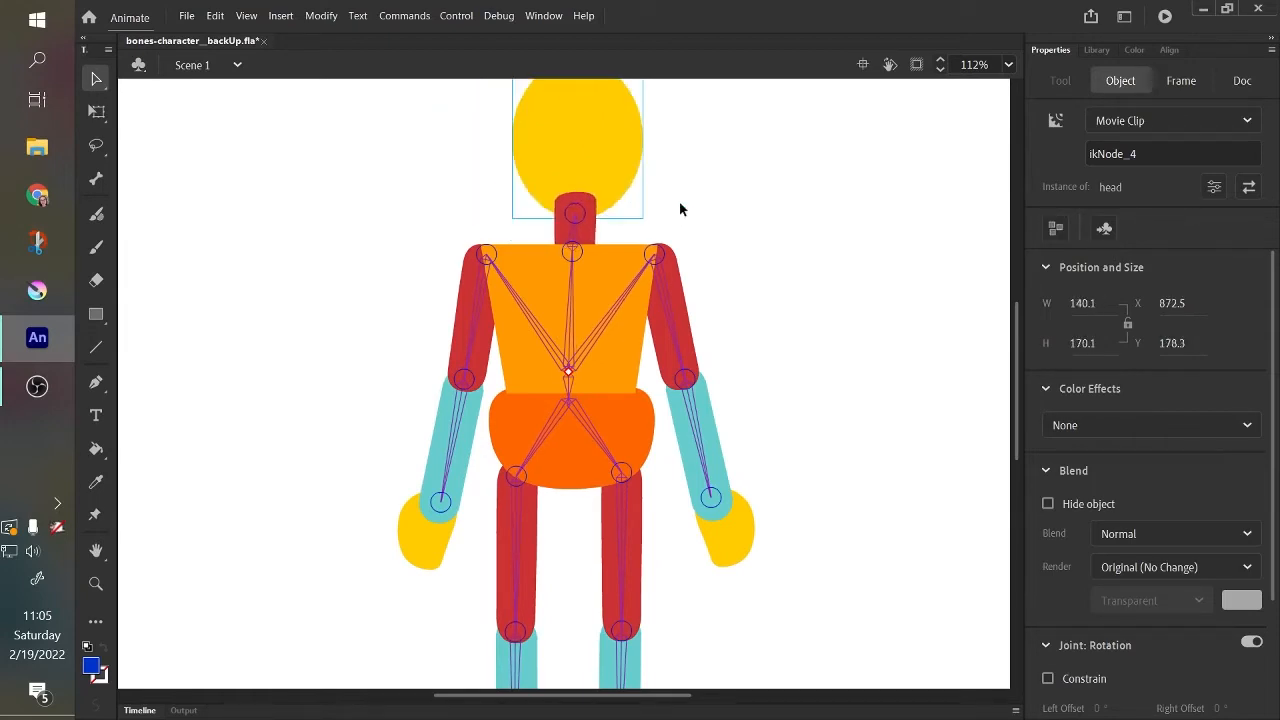
Enable the joint rotation constraint on the neck bone.
{"action": "mouse_move", "coordinate": [1018, 409]}
{"action": "left_mouse_down"}
{"action": "mouse_move", "coordinate": [1035, 453]}
{"action": "mouse_move", "coordinate": [1028, 388]}
{"action": "left_mouse_up"}
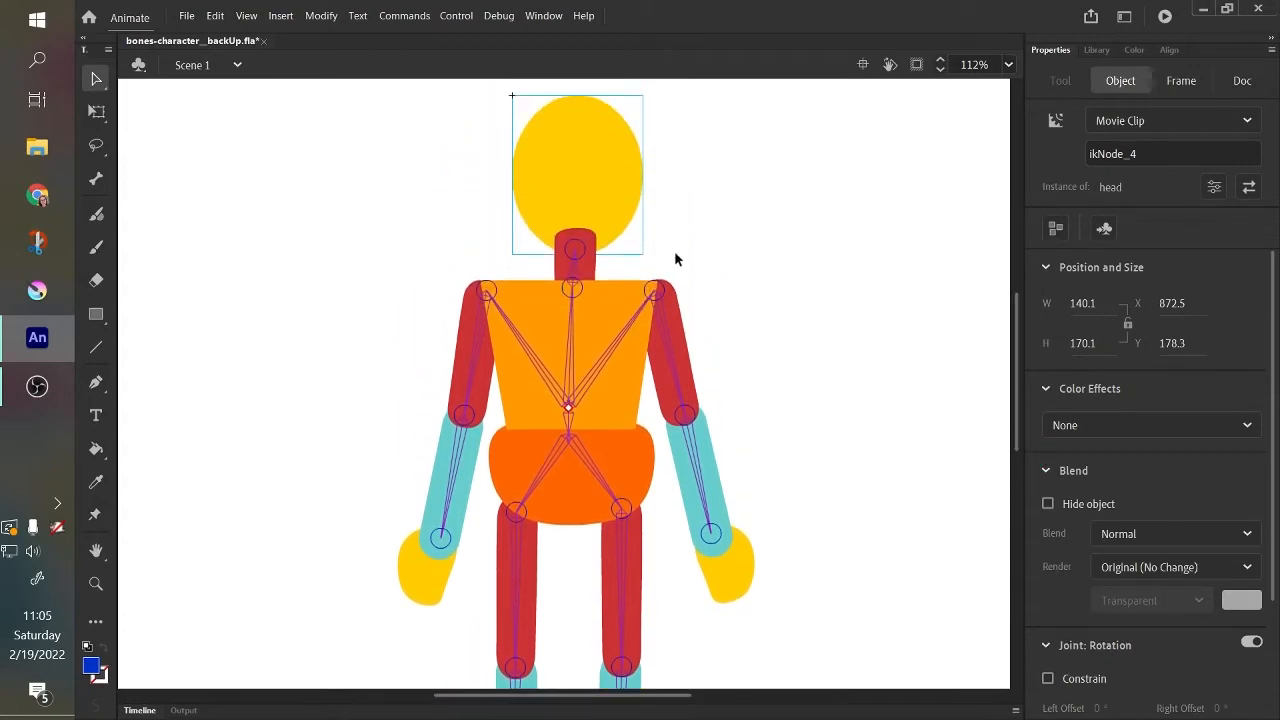
{"action": "left_click", "coordinate": [576, 270]}
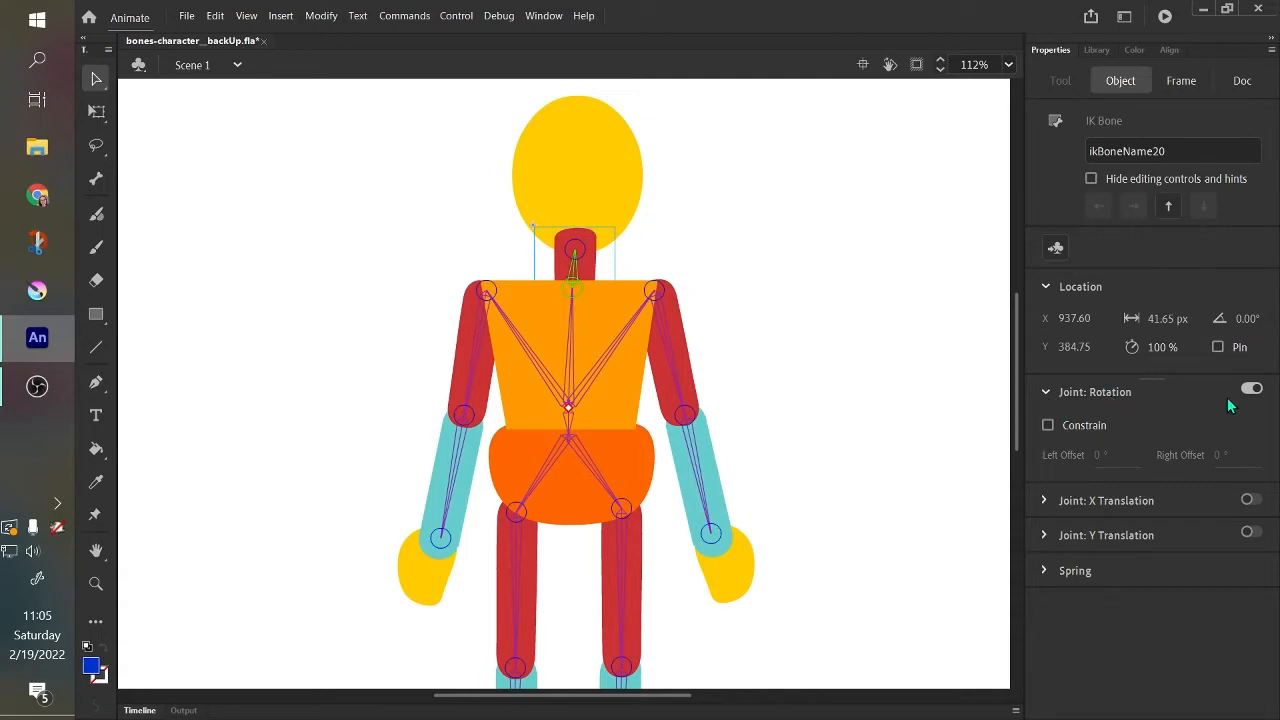
{"action": "left_click", "coordinate": [1049, 427]}
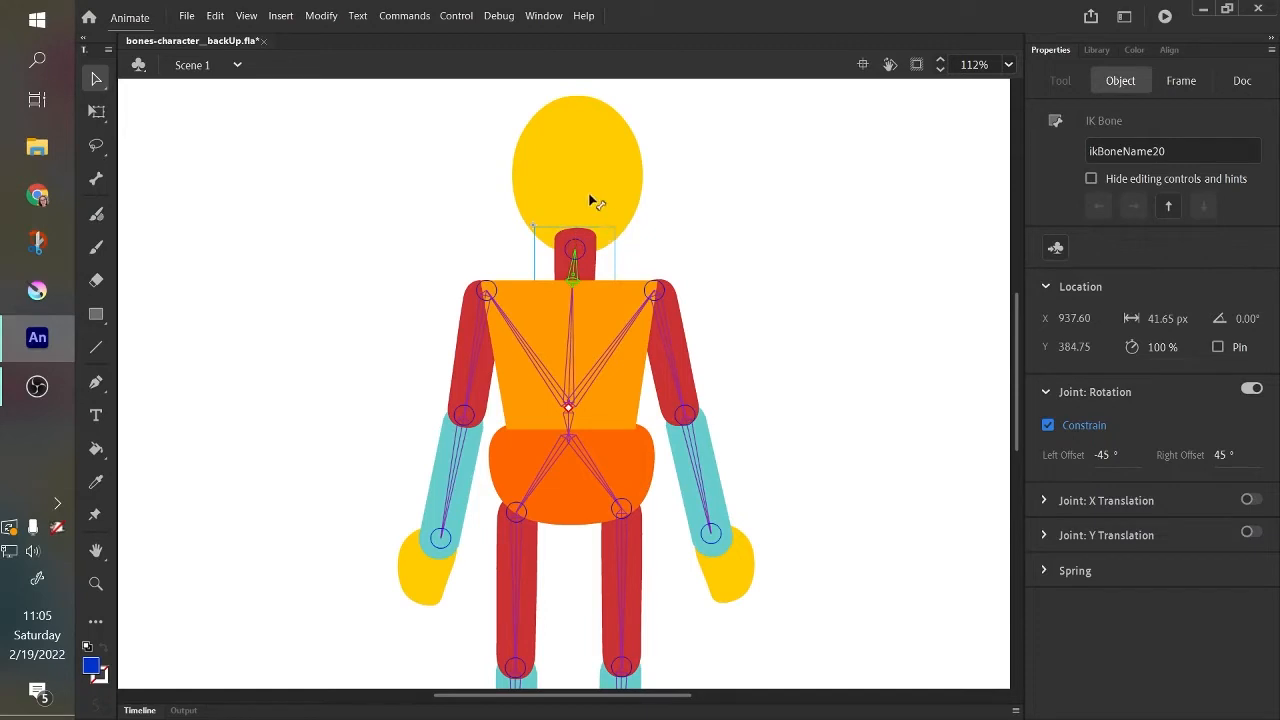
Test the neck constraint by tilting the head as far as it goes to each side, undoing each tilt.
{"action": "left_click_drag", "start_coordinate": [590, 200], "coordinate": [349, 194]}
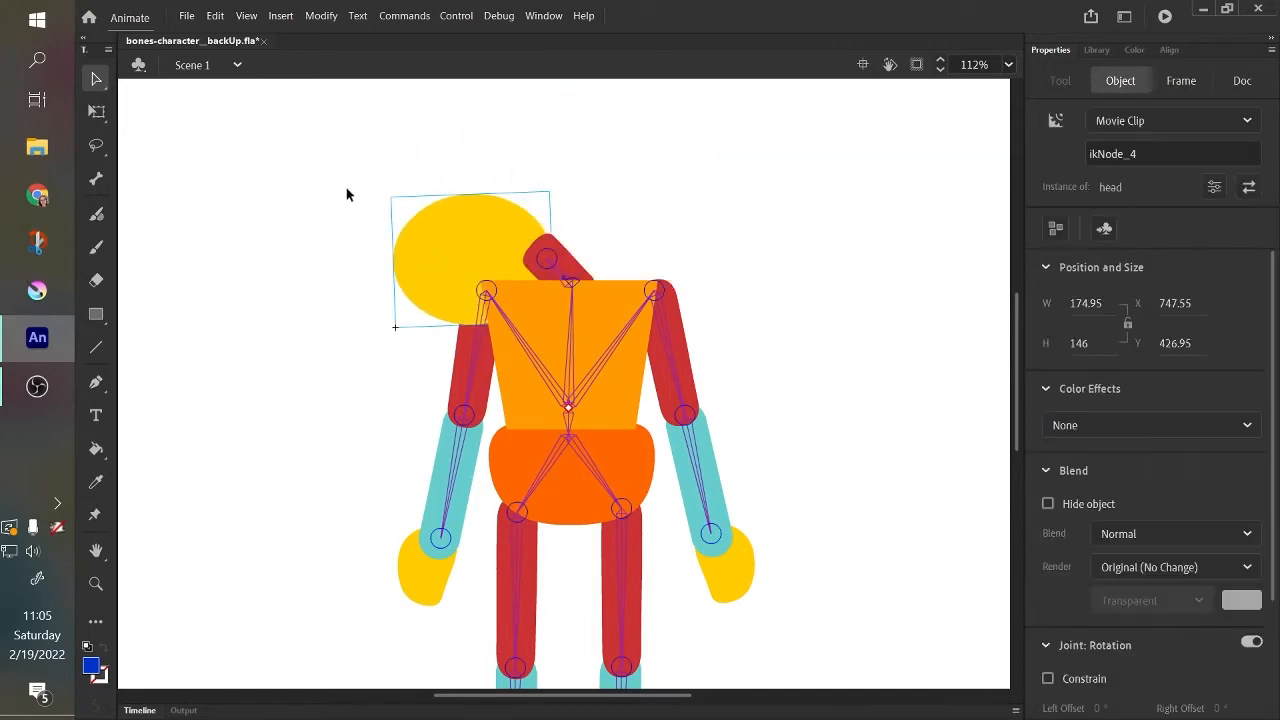
{"action": "key", "text": "ctrl+z"}
{"action": "left_click", "coordinate": [573, 278]}
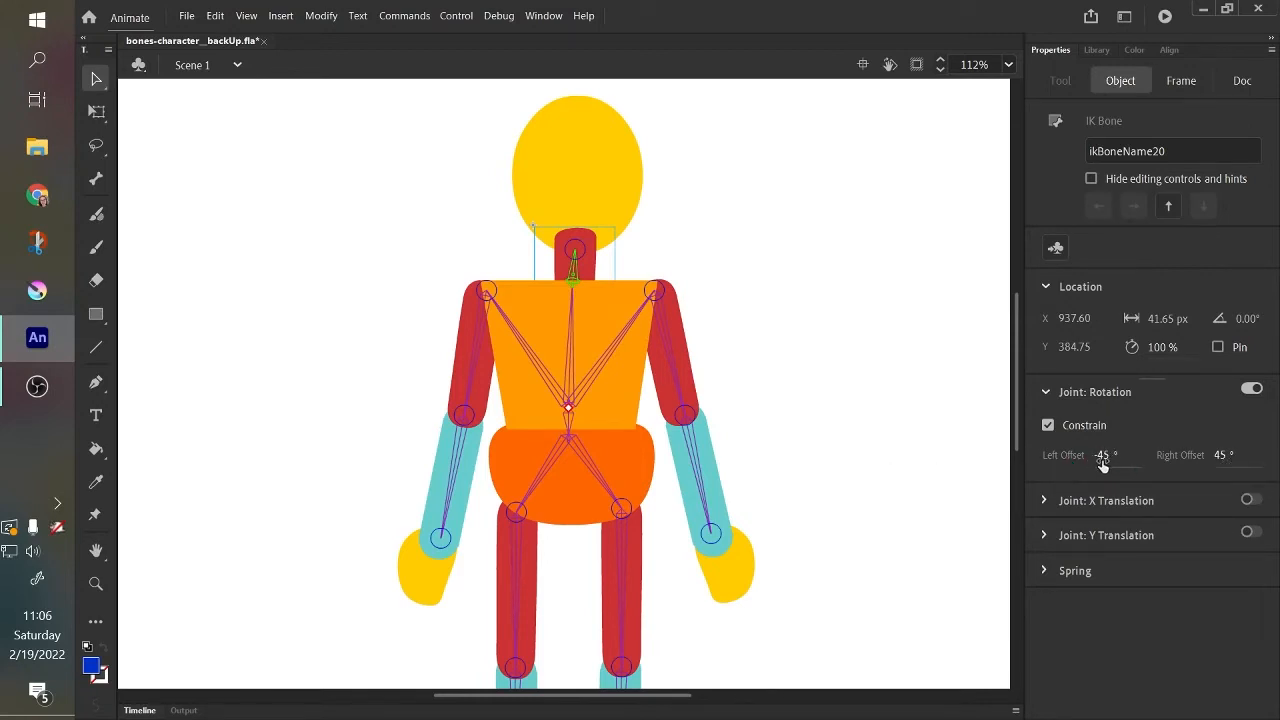
{"action": "left_click_drag", "start_coordinate": [597, 200], "coordinate": [811, 240]}
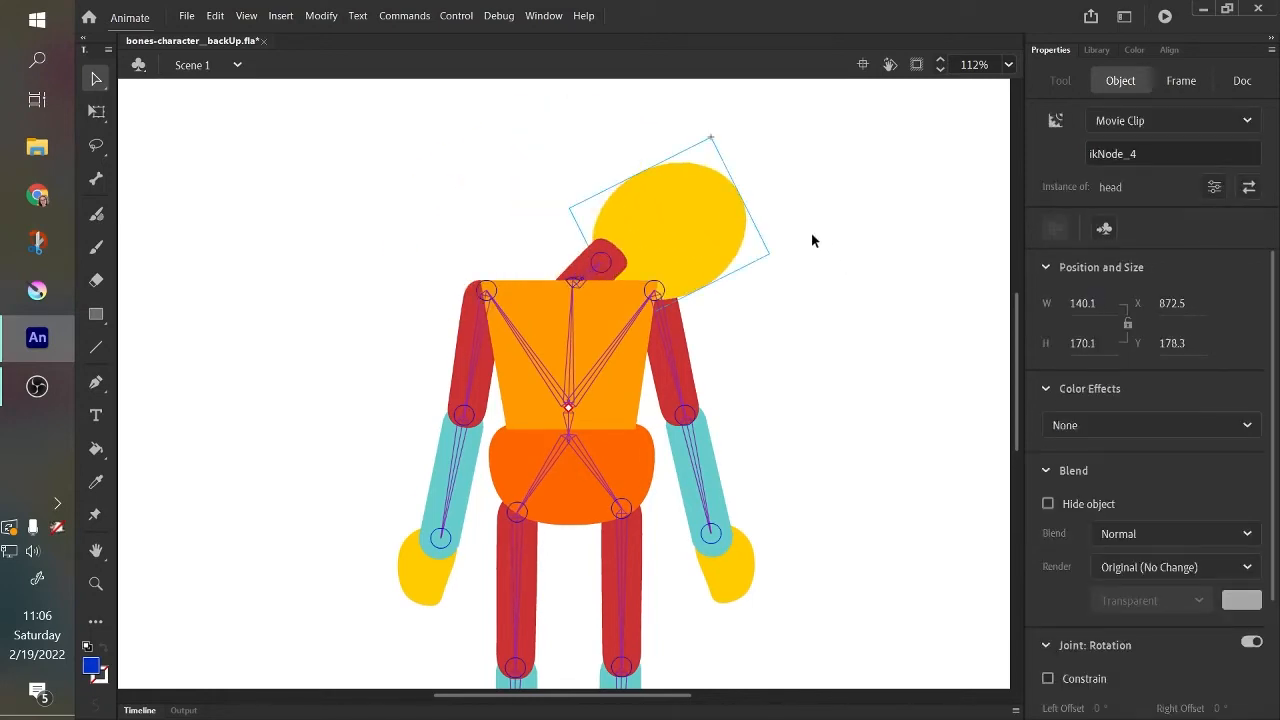
{"action": "key", "text": "ctrl+z"}
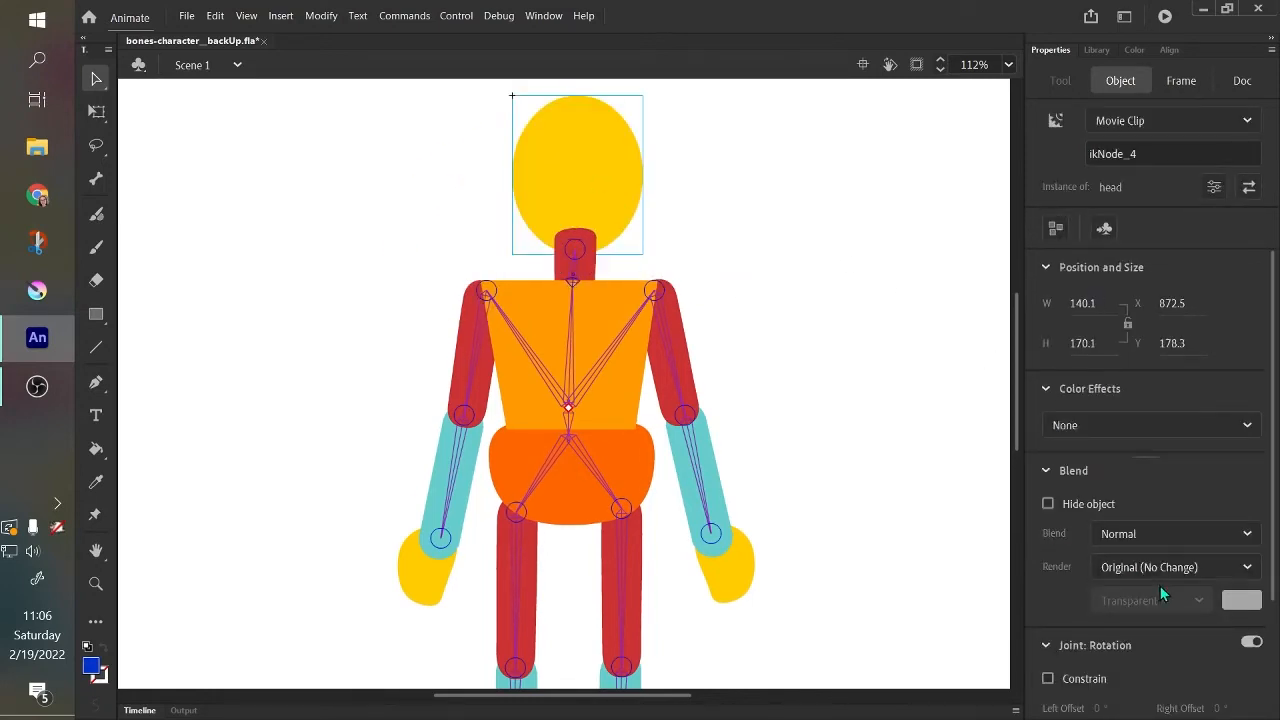
Set the neck bone's rotation constraint to a left offset of -28° and a right offset of 30°.
{"action": "left_click", "coordinate": [576, 272]}
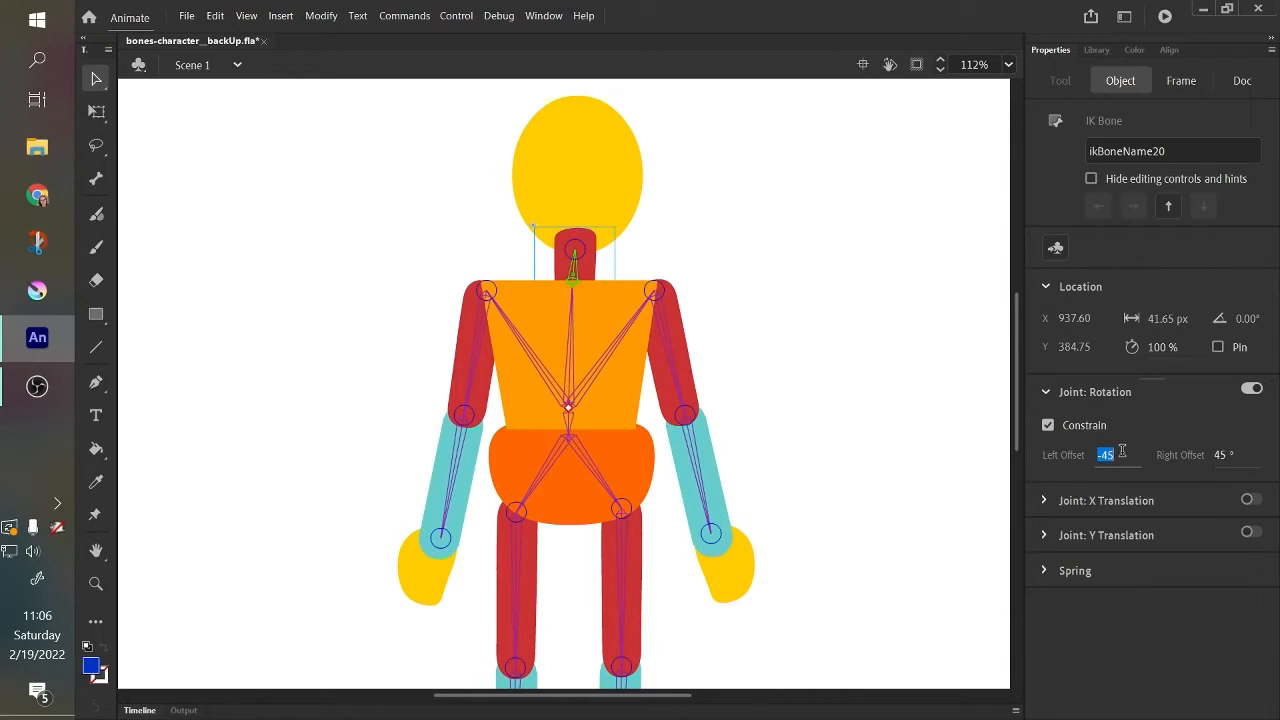
{"action": "type", "text": "-"}
{"action": "key", "text": "Return"}
{"action": "left_click", "coordinate": [1220, 455]}
{"action": "type", "text": "30"}
{"action": "left_click", "coordinate": [712, 334]}
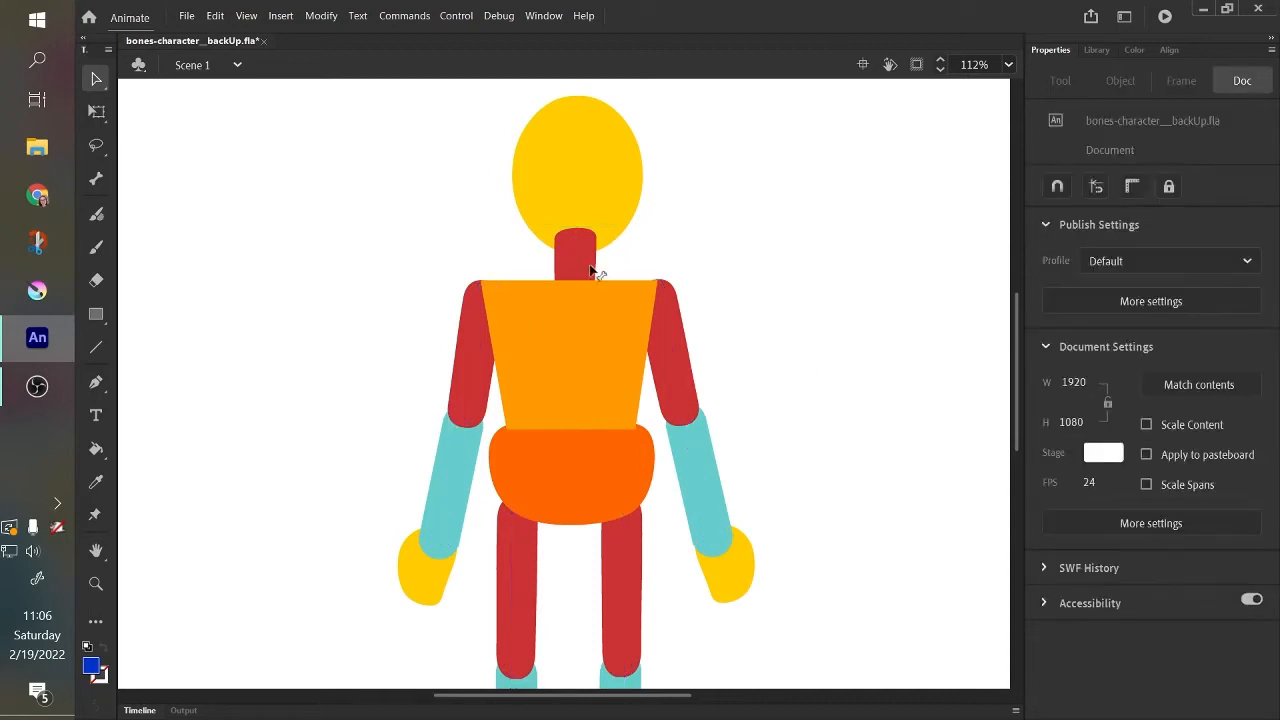
Move the neck to test its rotation limits, and magnify the area to examine the joint's constraint marker.
{"action": "left_click_drag", "start_coordinate": [588, 249], "coordinate": [572, 288]}
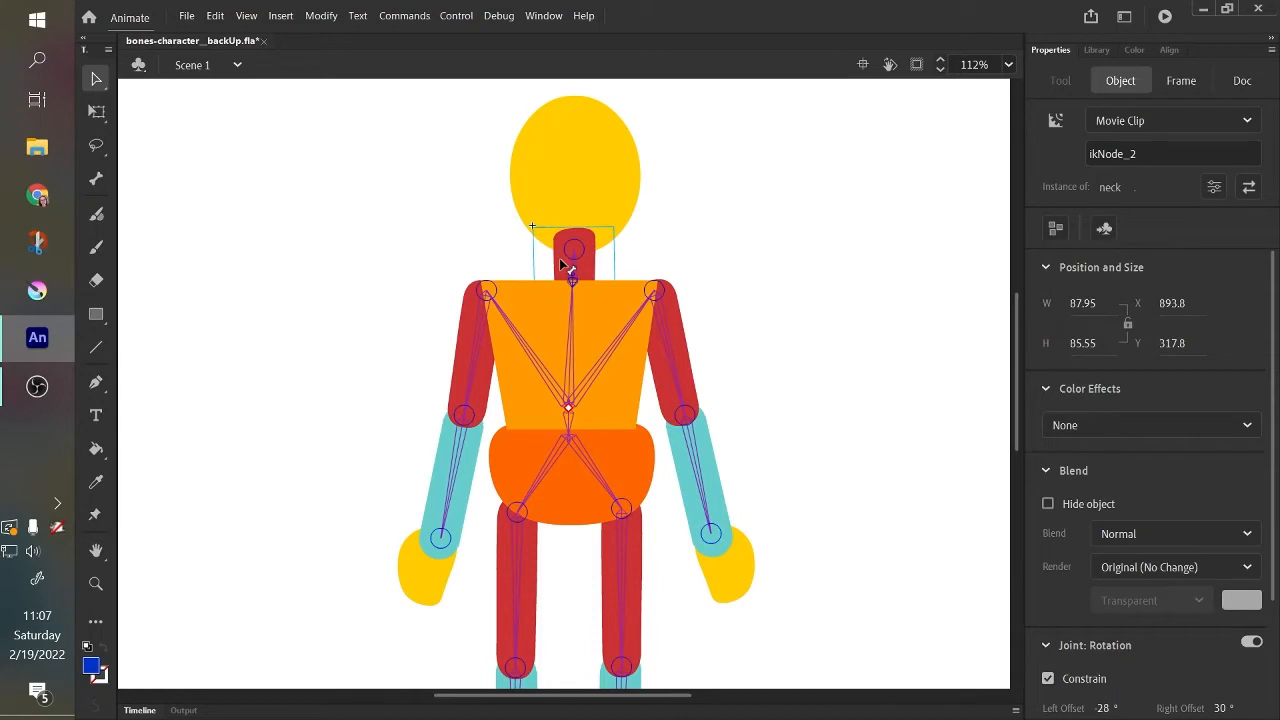
{"action": "key", "text": "super+plus"}
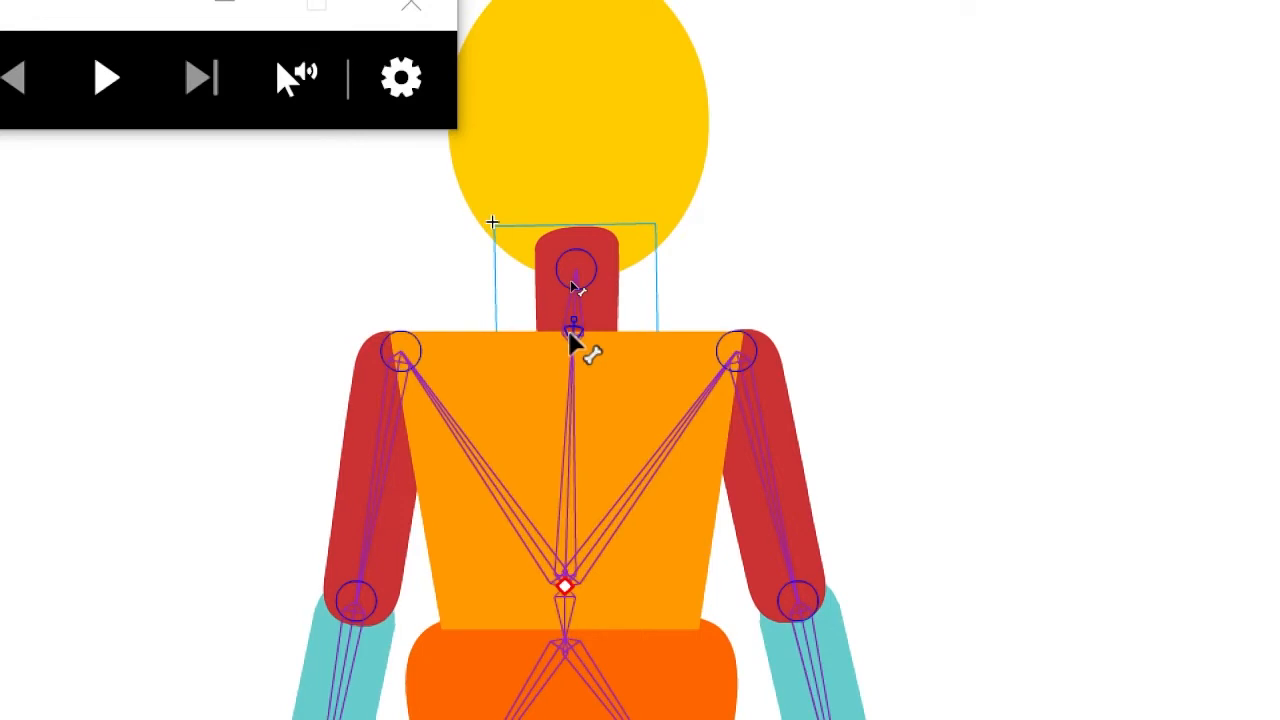
{"action": "key", "text": "super+Escape"}
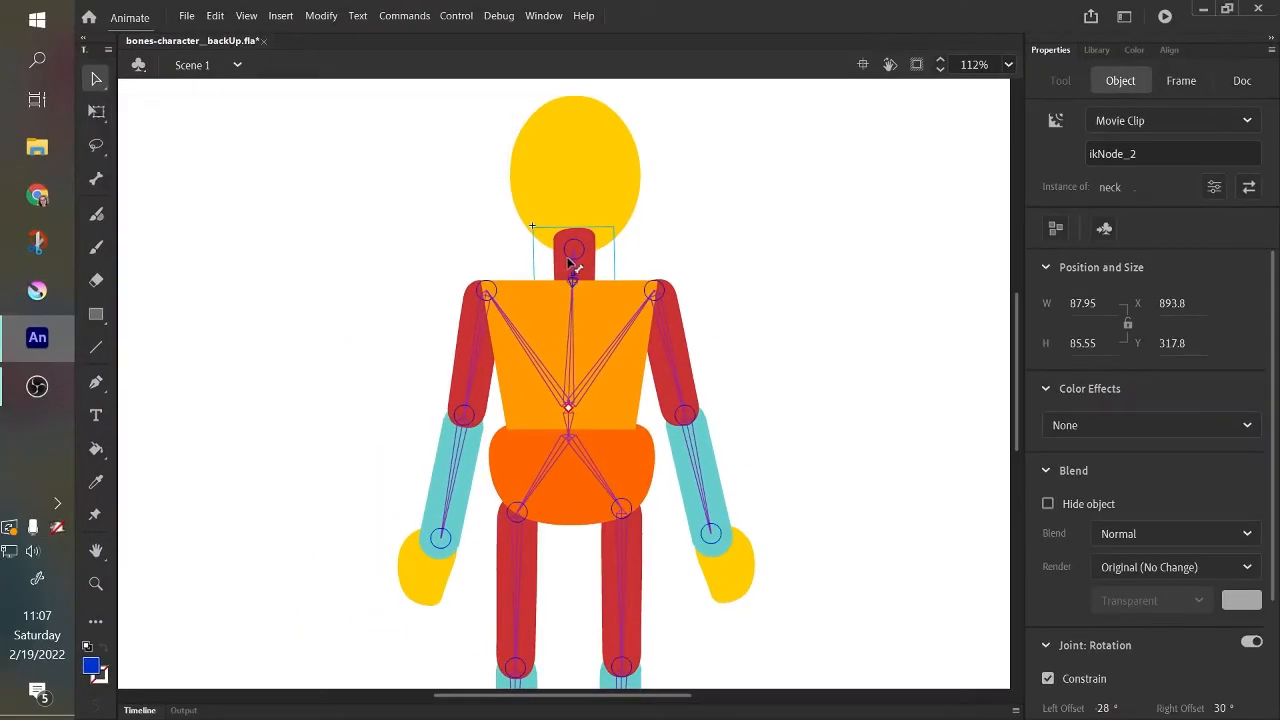
Select the thigh bone of the upper-leg-right part and swing that leg to test its hip rotation.
{"action": "scroll", "coordinate": [1018, 392], "scroll_direction": "down", "scroll_amount": 3}
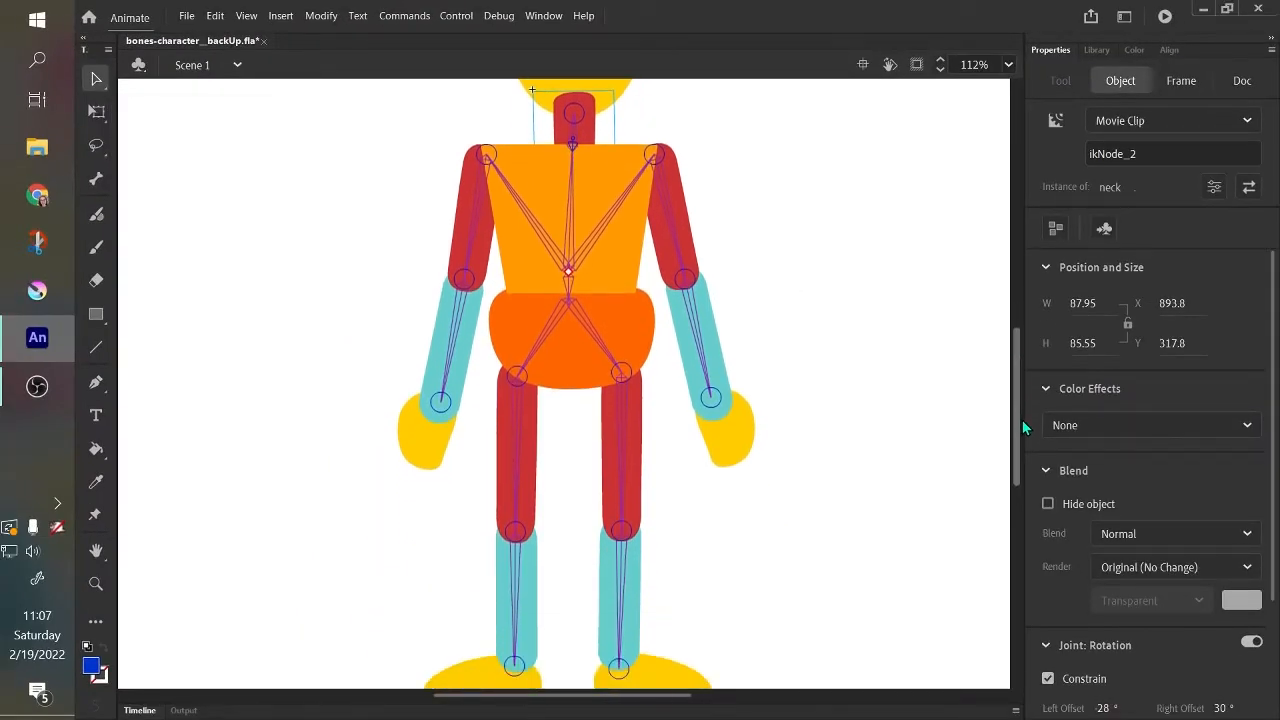
{"action": "left_click_drag", "start_coordinate": [1024, 394], "coordinate": [1011, 428]}
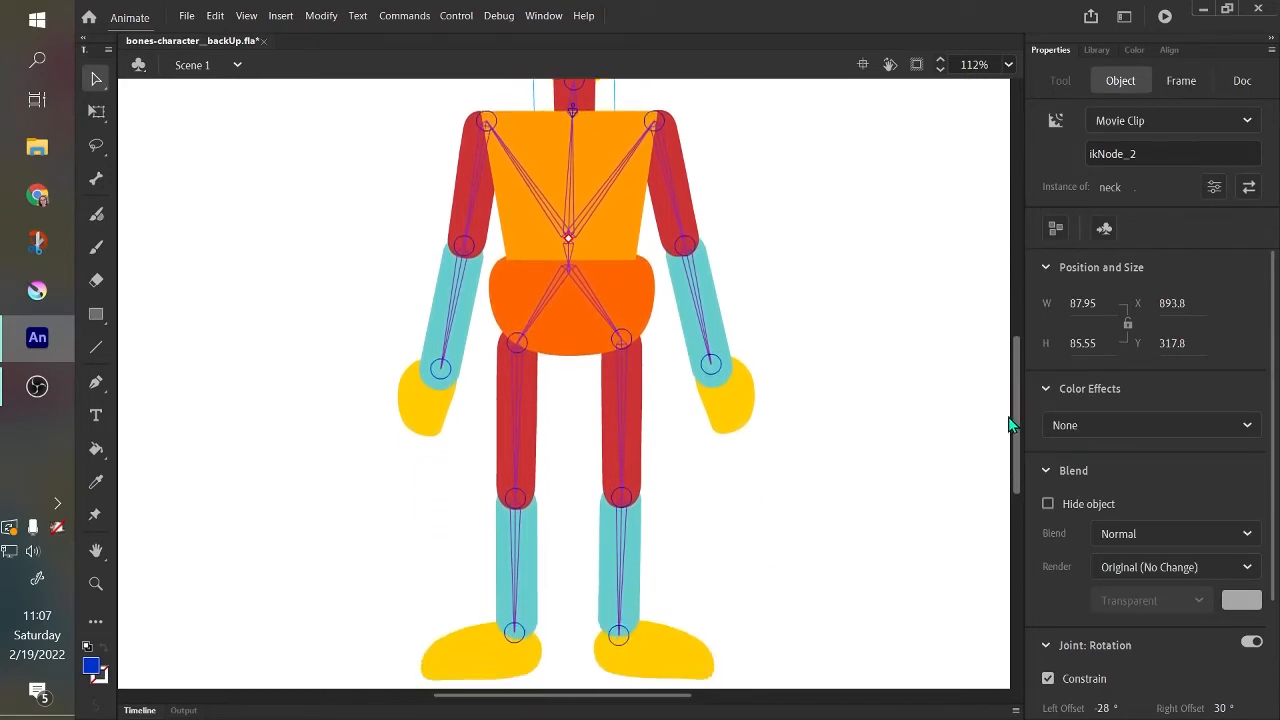
{"action": "left_click", "coordinate": [620, 406]}
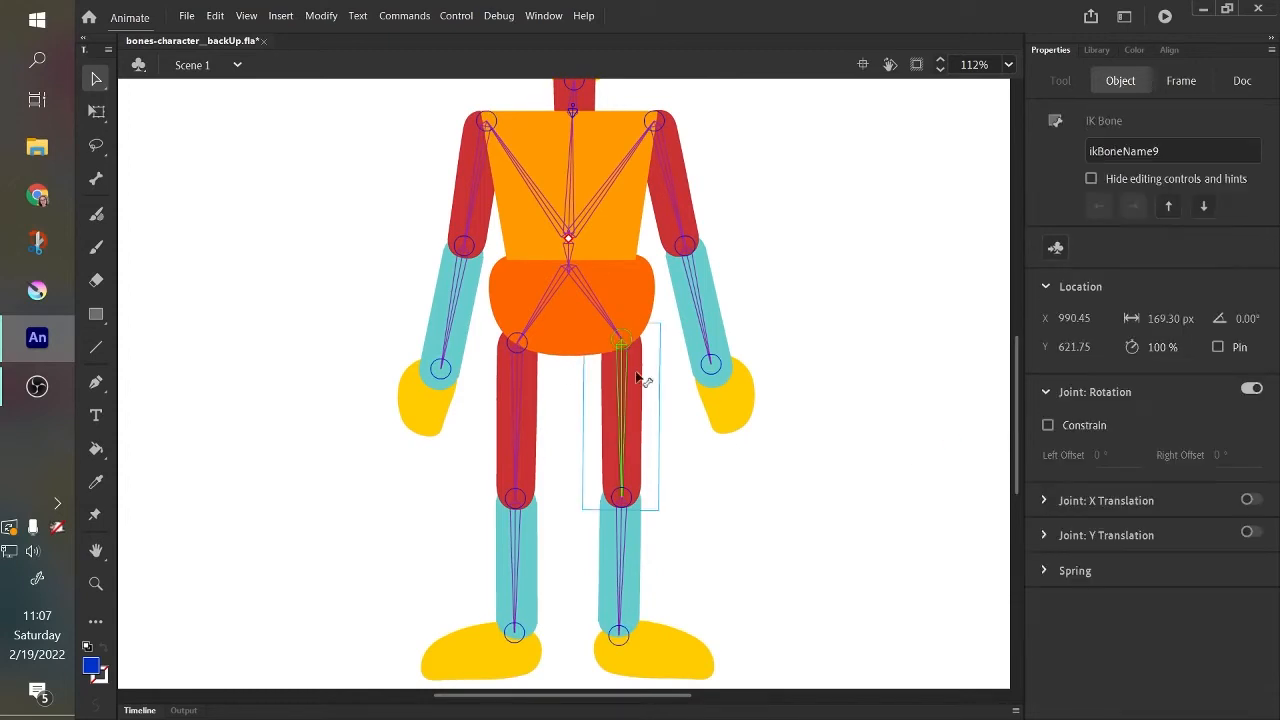
{"action": "left_click_drag", "start_coordinate": [640, 430], "coordinate": [654, 534]}
{"action": "left_click", "coordinate": [641, 389]}
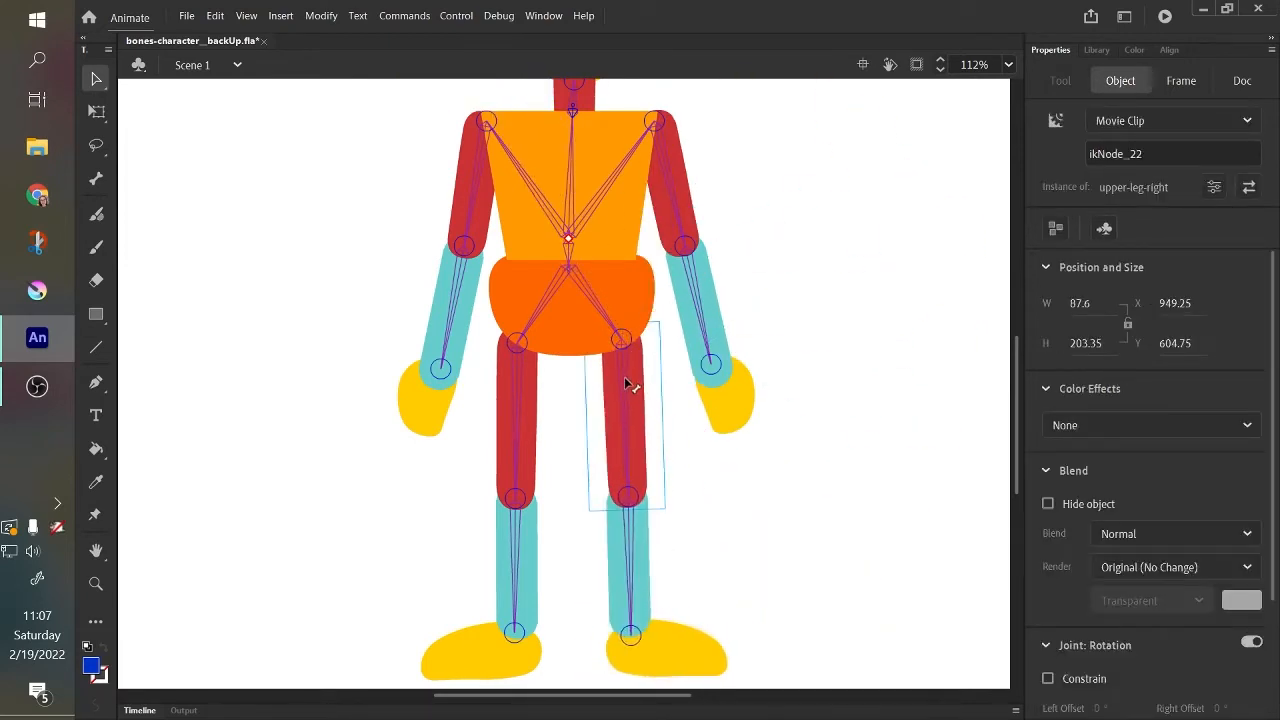
{"action": "left_click", "coordinate": [624, 380]}
{"action": "left_click_drag", "start_coordinate": [640, 434], "coordinate": [640, 448]}
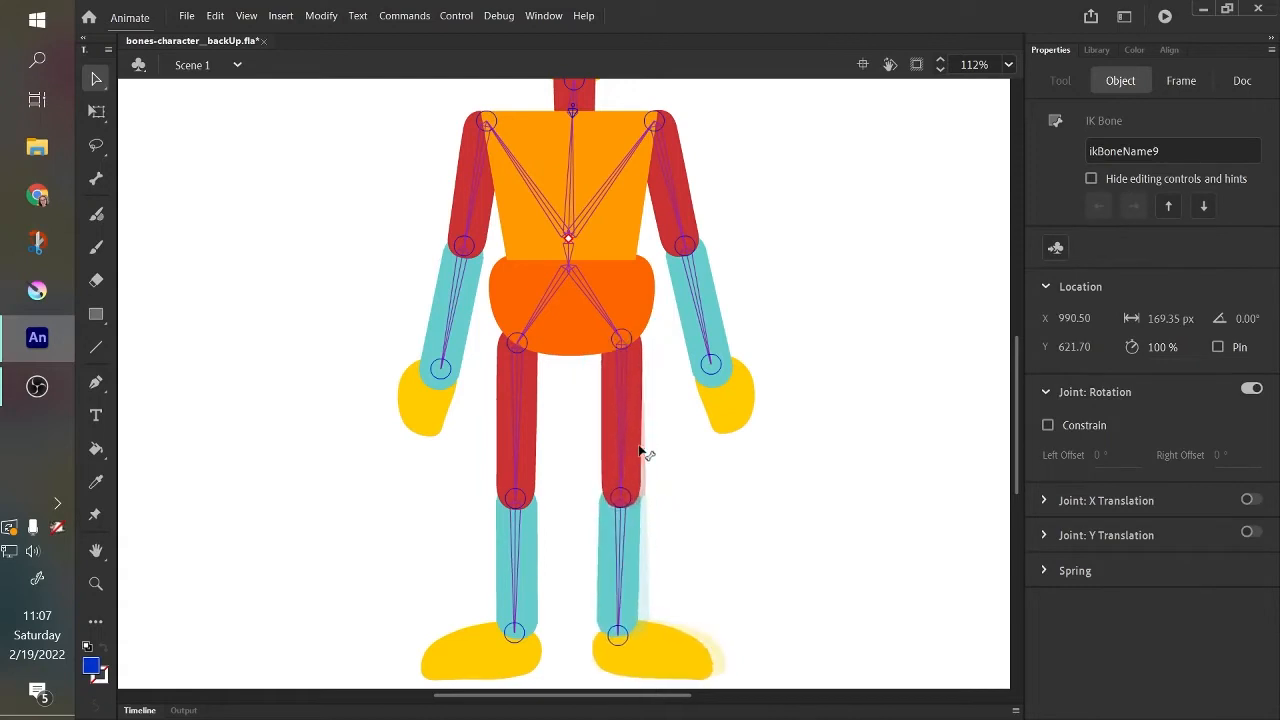
Enable the rotation constraint on the upper-leg-right thigh bone and swing the leg to test its range.
{"action": "left_click", "coordinate": [622, 436]}
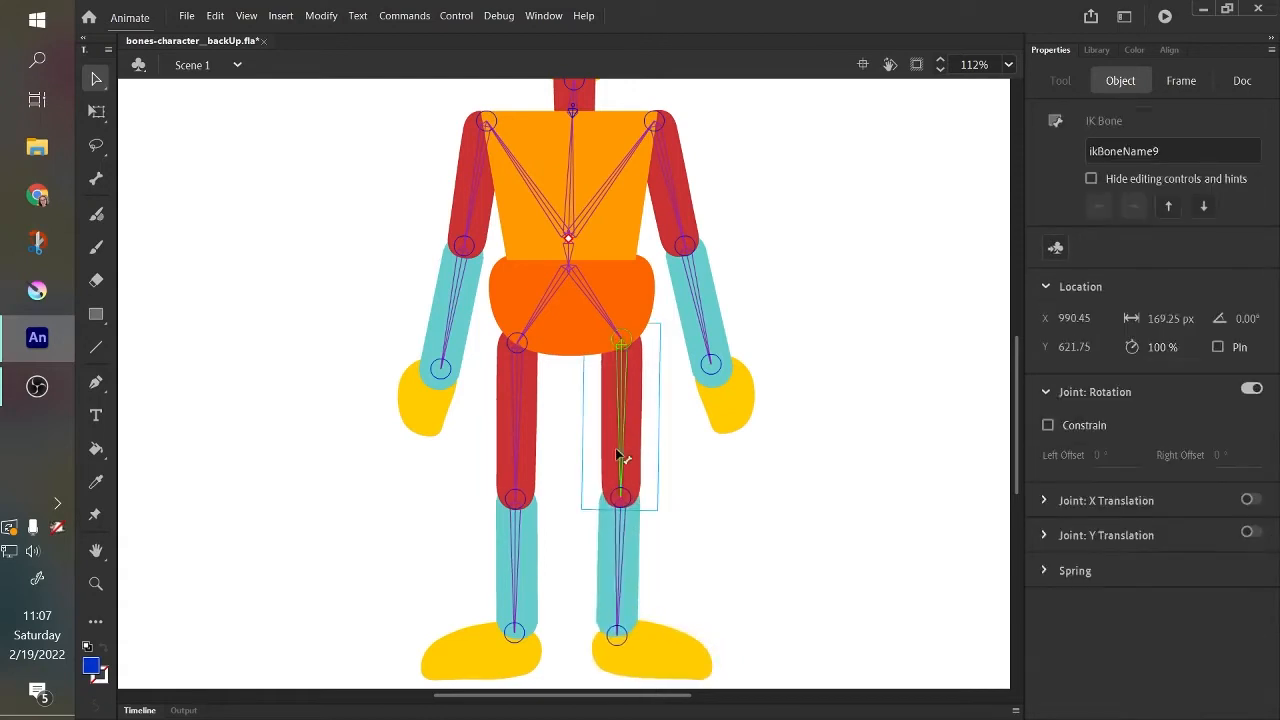
{"action": "left_click", "coordinate": [1048, 425]}
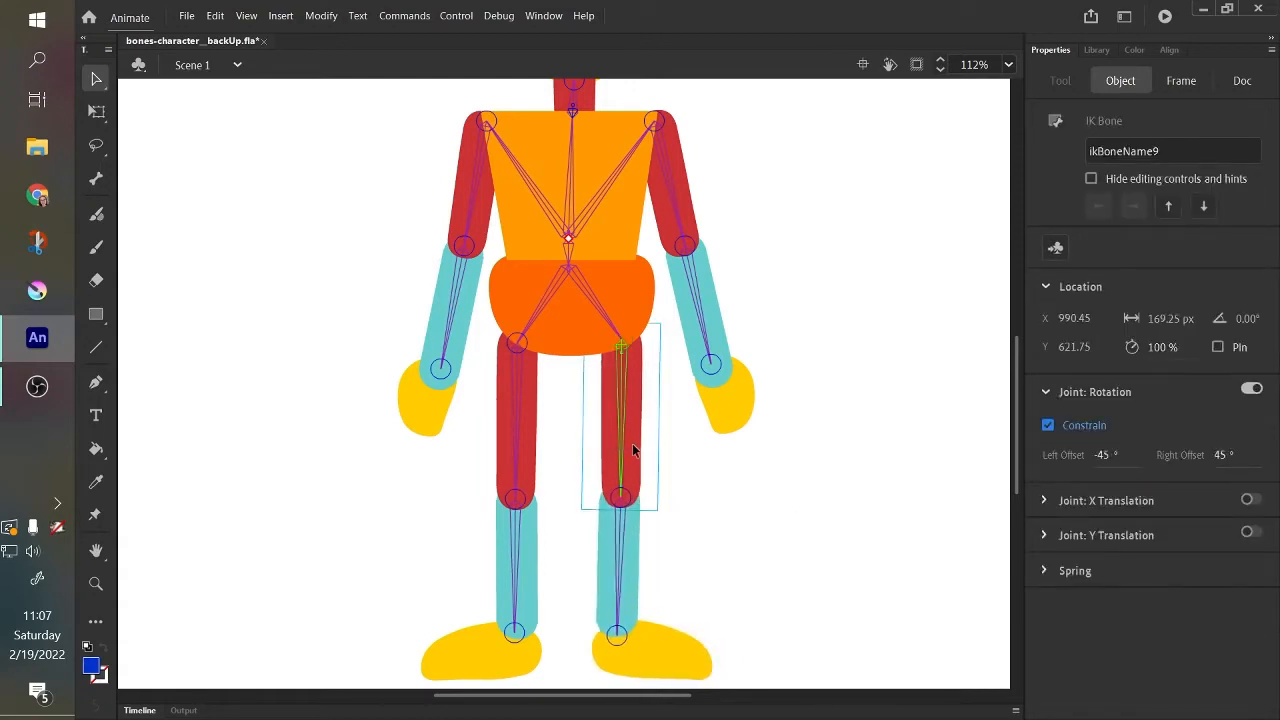
{"action": "left_click_drag", "start_coordinate": [632, 443], "coordinate": [655, 628]}
{"action": "left_click_drag", "start_coordinate": [750, 600], "coordinate": [657, 645]}
{"action": "left_click_drag", "start_coordinate": [649, 647], "coordinate": [654, 650]}
Set the upper-leg-right bone's rotation constraint to a left offset of -141° and a right offset of 30°.
{"action": "left_click", "coordinate": [620, 400]}
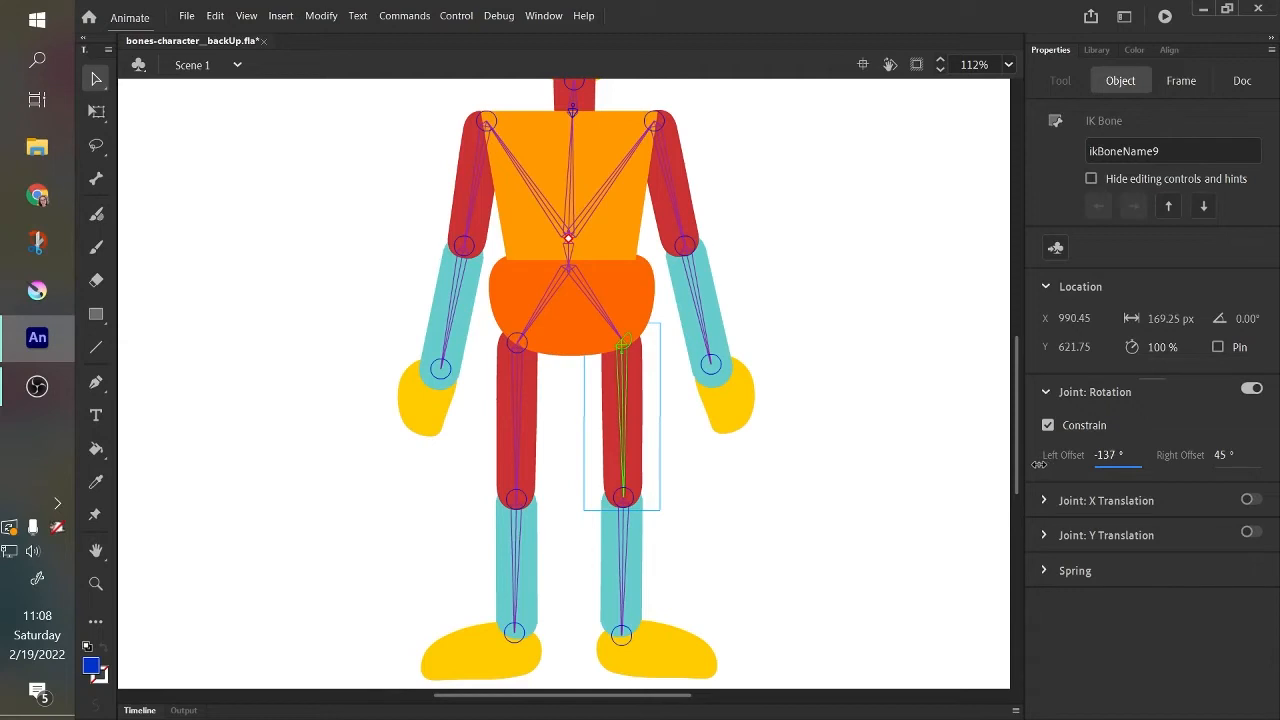
{"action": "left_click", "coordinate": [1102, 454]}
{"action": "type", "text": "-141"}
{"action": "key", "text": "Return"}
{"action": "left_click", "coordinate": [1219, 455]}
{"action": "type", "text": "30"}
{"action": "left_click", "coordinate": [897, 446]}
Swing the right leg by its upper and lower parts to test the hip limits, and check the thigh bone's constraint offsets.
{"action": "left_click_drag", "start_coordinate": [634, 460], "coordinate": [458, 472]}
{"action": "left_click_drag", "start_coordinate": [681, 488], "coordinate": [648, 640]}
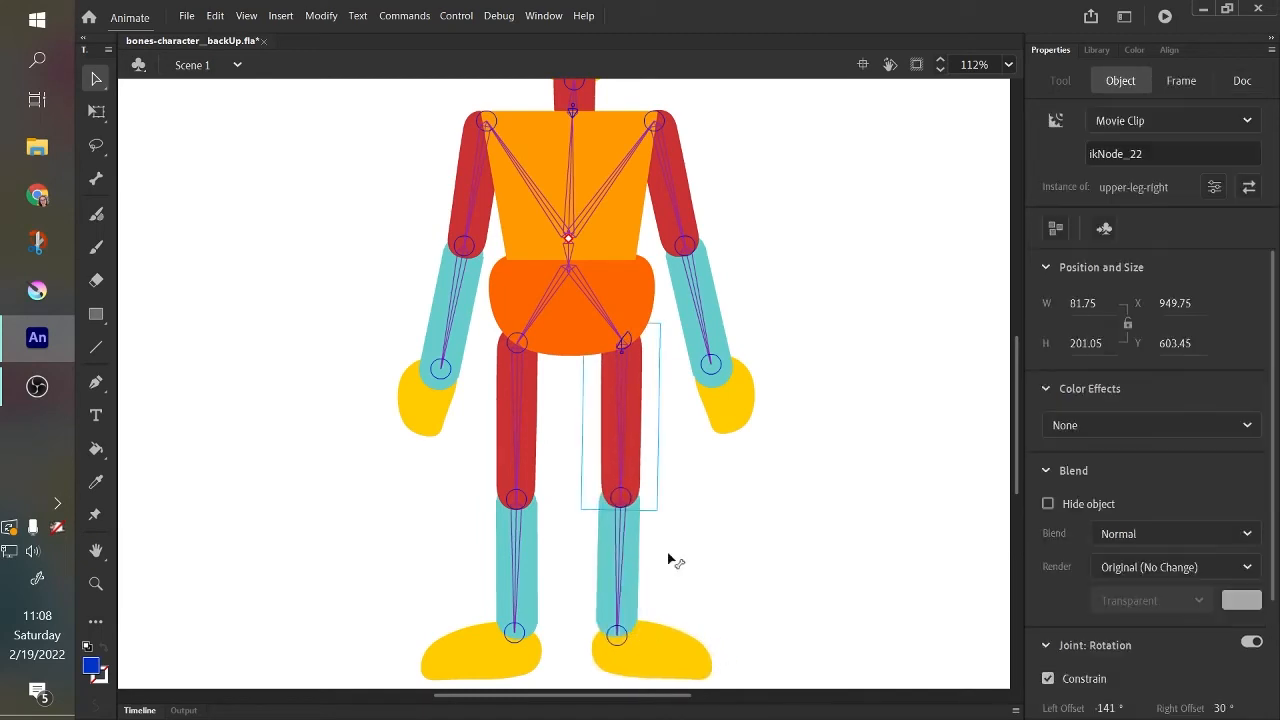
{"action": "left_click", "coordinate": [626, 400]}
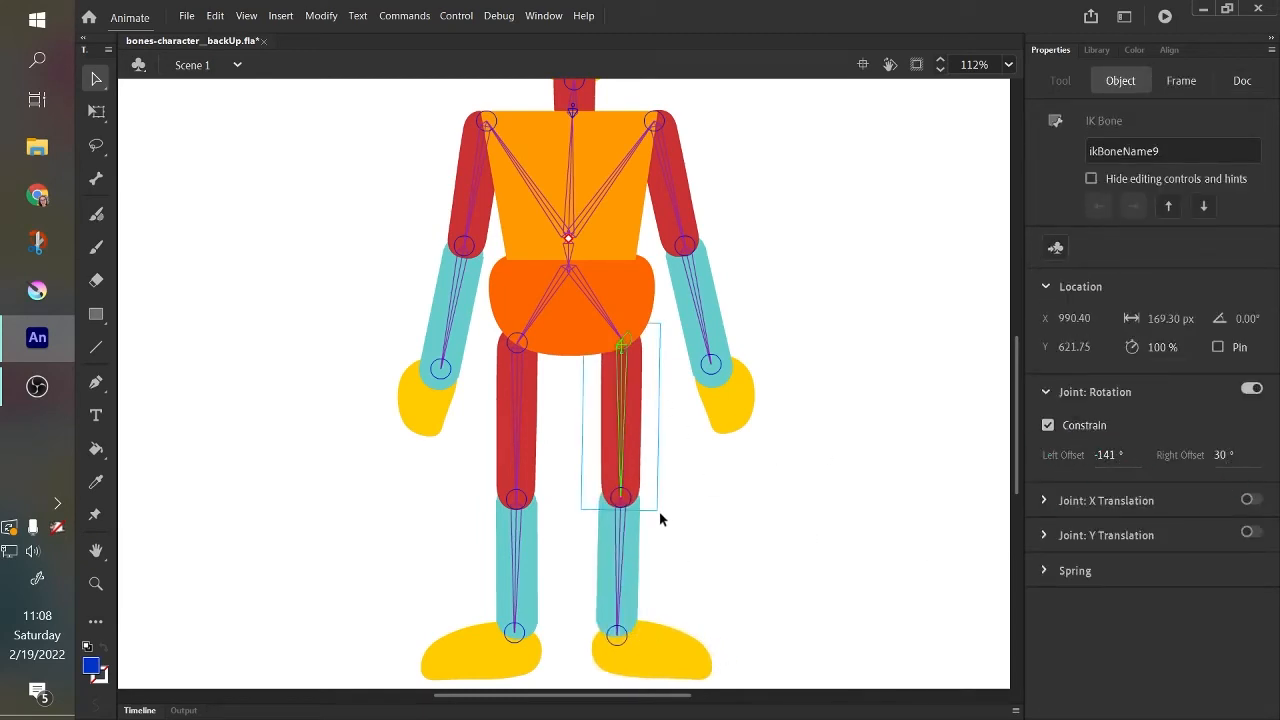
{"action": "left_click_drag", "start_coordinate": [638, 558], "coordinate": [649, 569]}
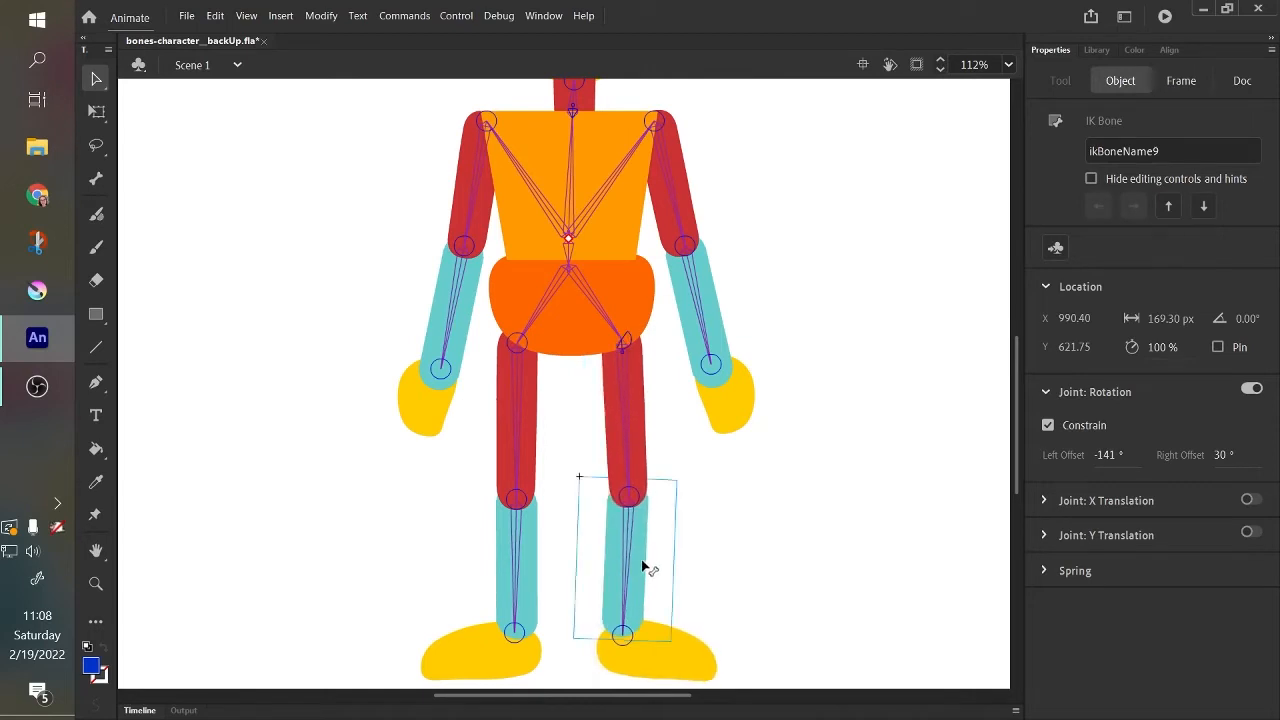
{"action": "left_click_drag", "start_coordinate": [634, 467], "coordinate": [662, 503]}
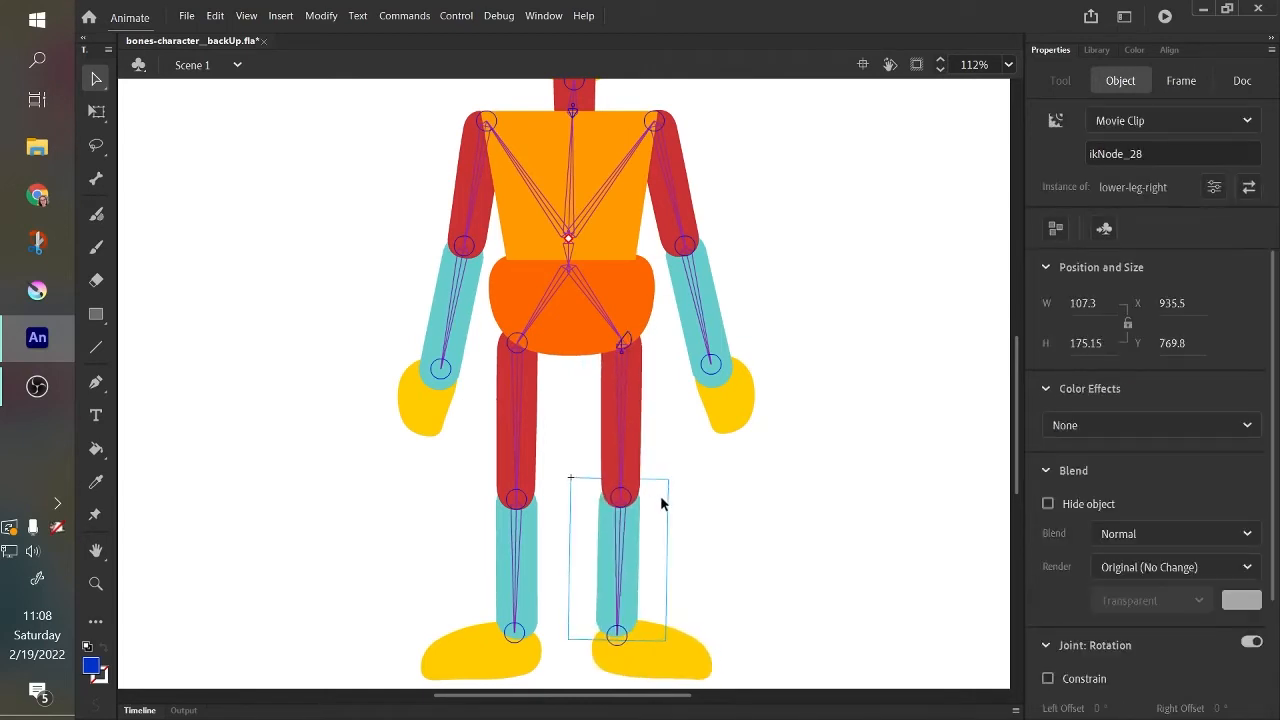
{"action": "left_click", "coordinate": [624, 457]}
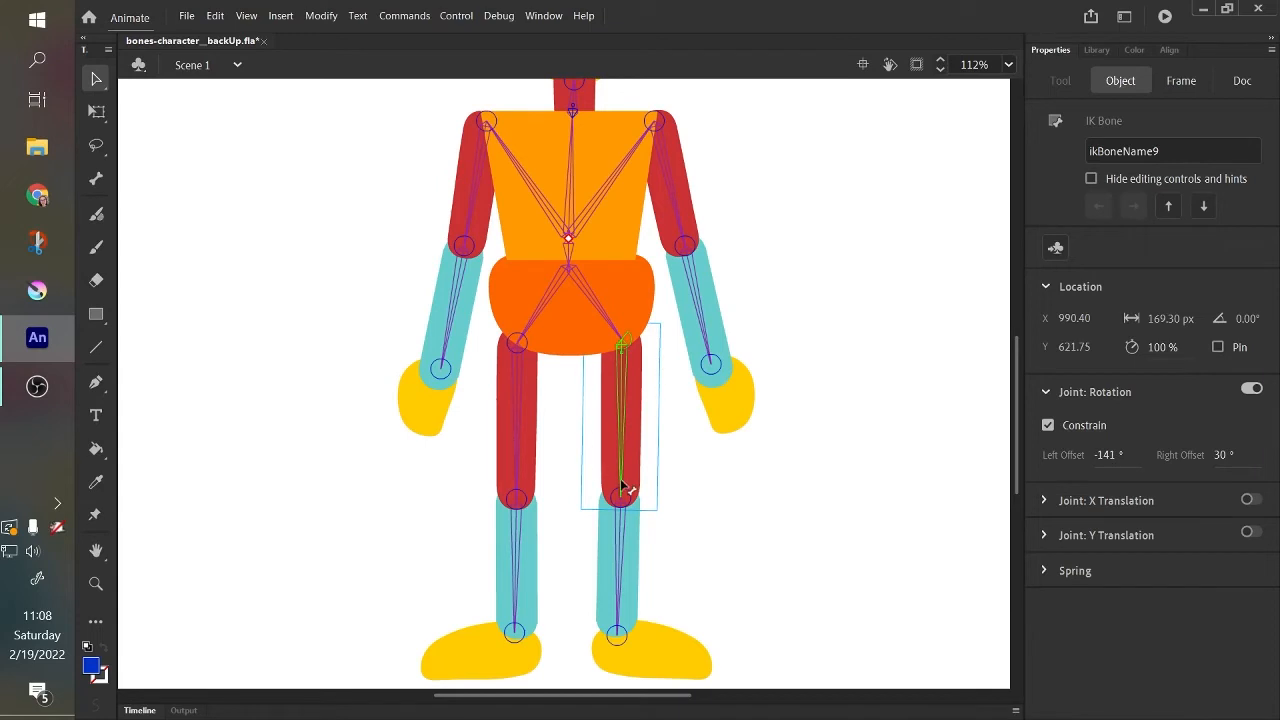
{"action": "left_click_drag", "start_coordinate": [636, 490], "coordinate": [634, 491]}
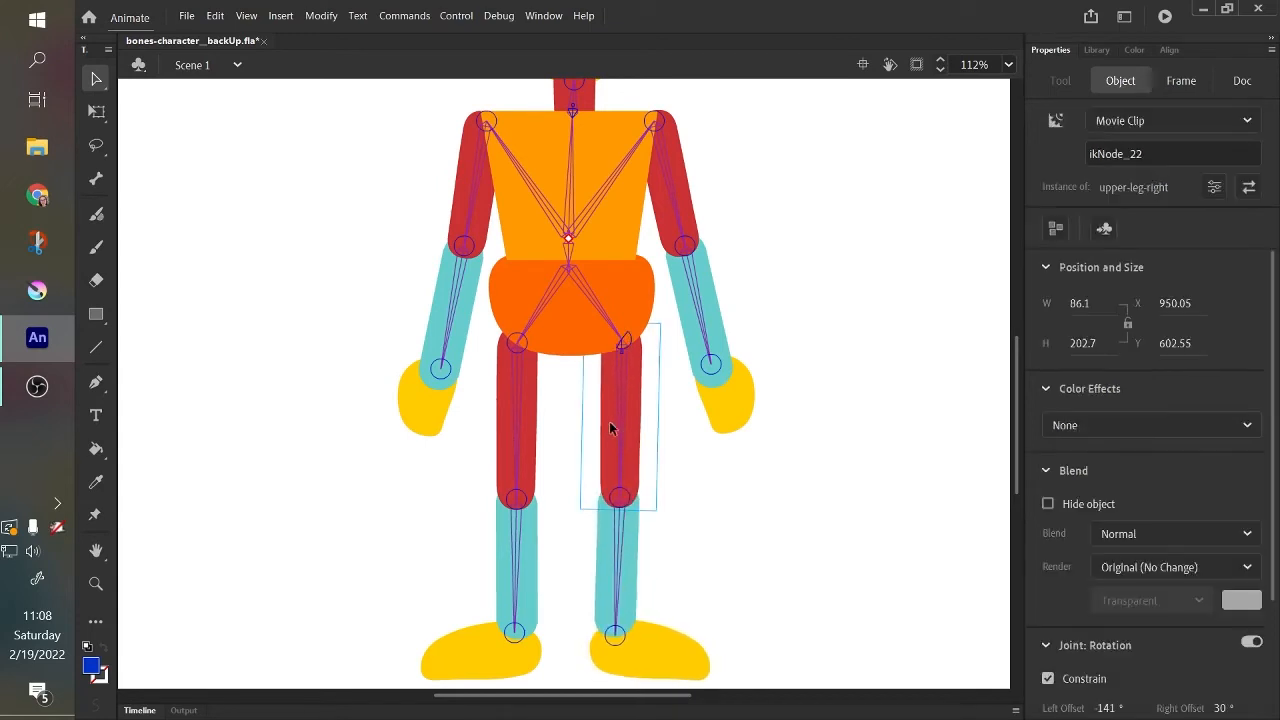
{"action": "left_click", "coordinate": [618, 438]}
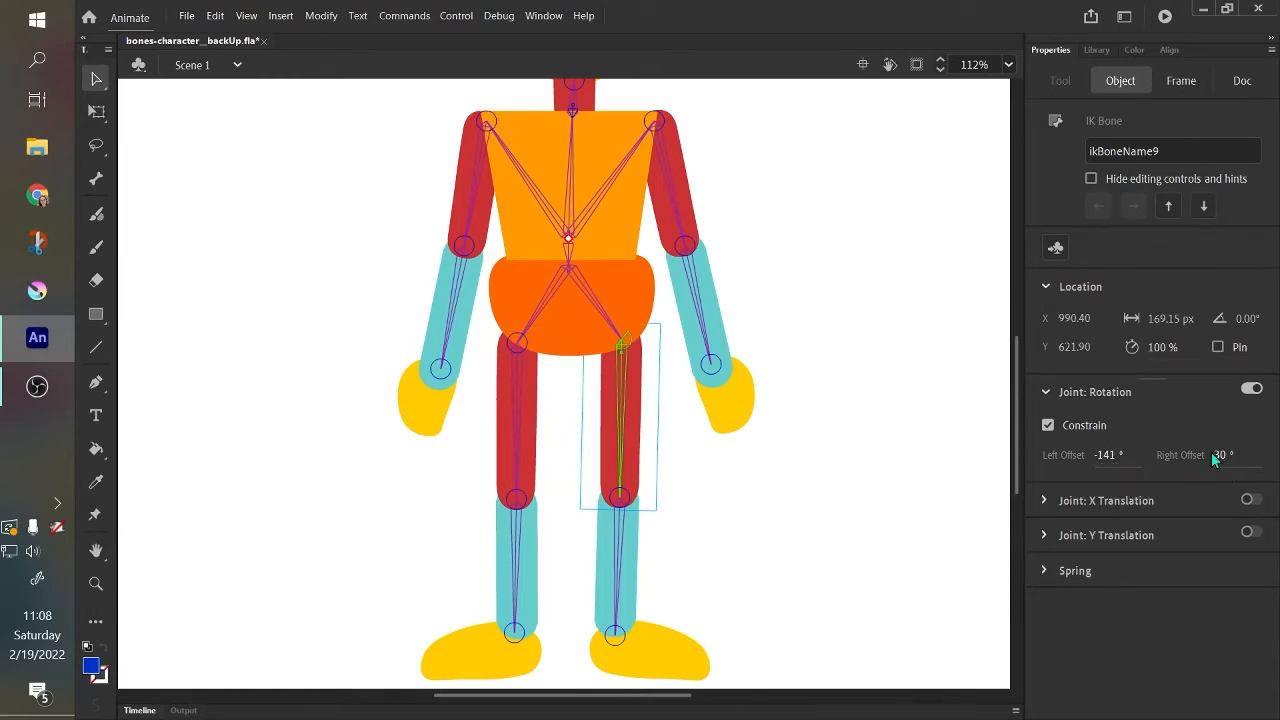
Constrain the opposite thigh bone's rotation with a left offset of -30° and a mirrored right offset.
{"action": "left_click", "coordinate": [520, 403]}
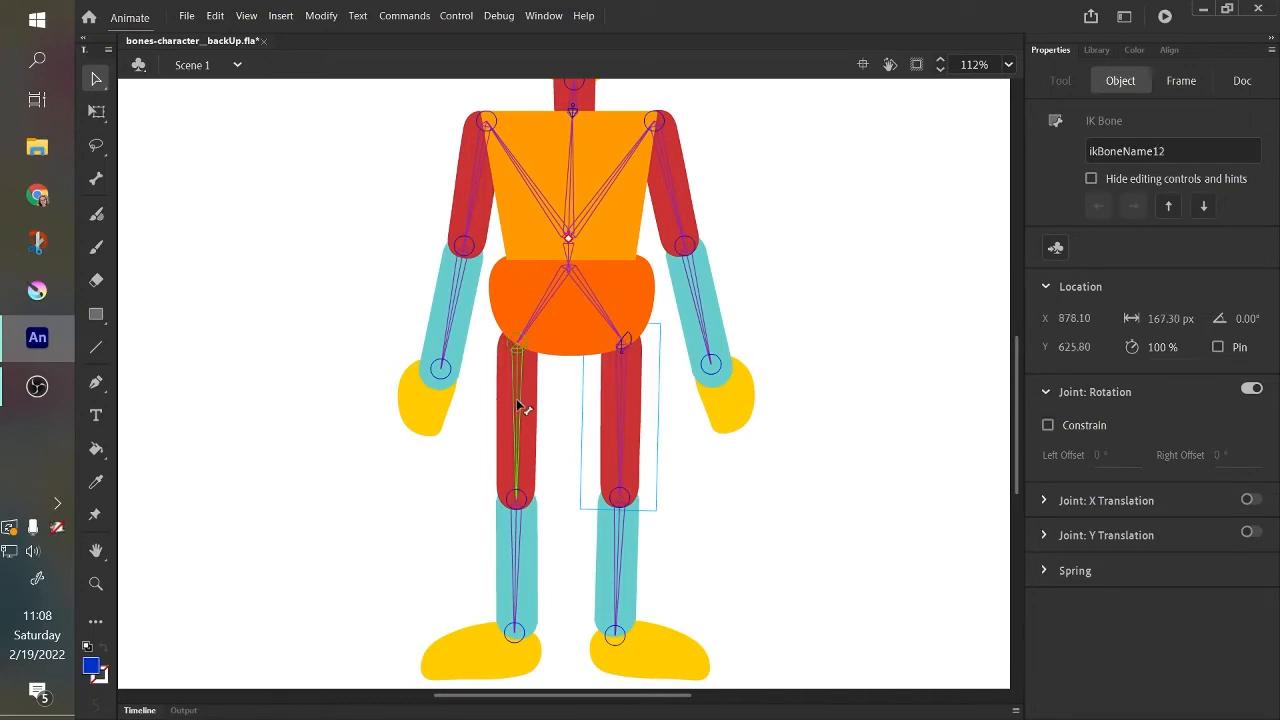
{"action": "left_click", "coordinate": [1075, 428]}
{"action": "left_click", "coordinate": [1103, 456]}
{"action": "type", "text": "-30"}
{"action": "left_click", "coordinate": [1224, 466]}
{"action": "key", "text": "Return"}
Swing both legs to test their hip constraints, and undo the movements.
{"action": "left_click_drag", "start_coordinate": [514, 478], "coordinate": [500, 500]}
{"action": "left_click_drag", "start_coordinate": [620, 468], "coordinate": [925, 222]}
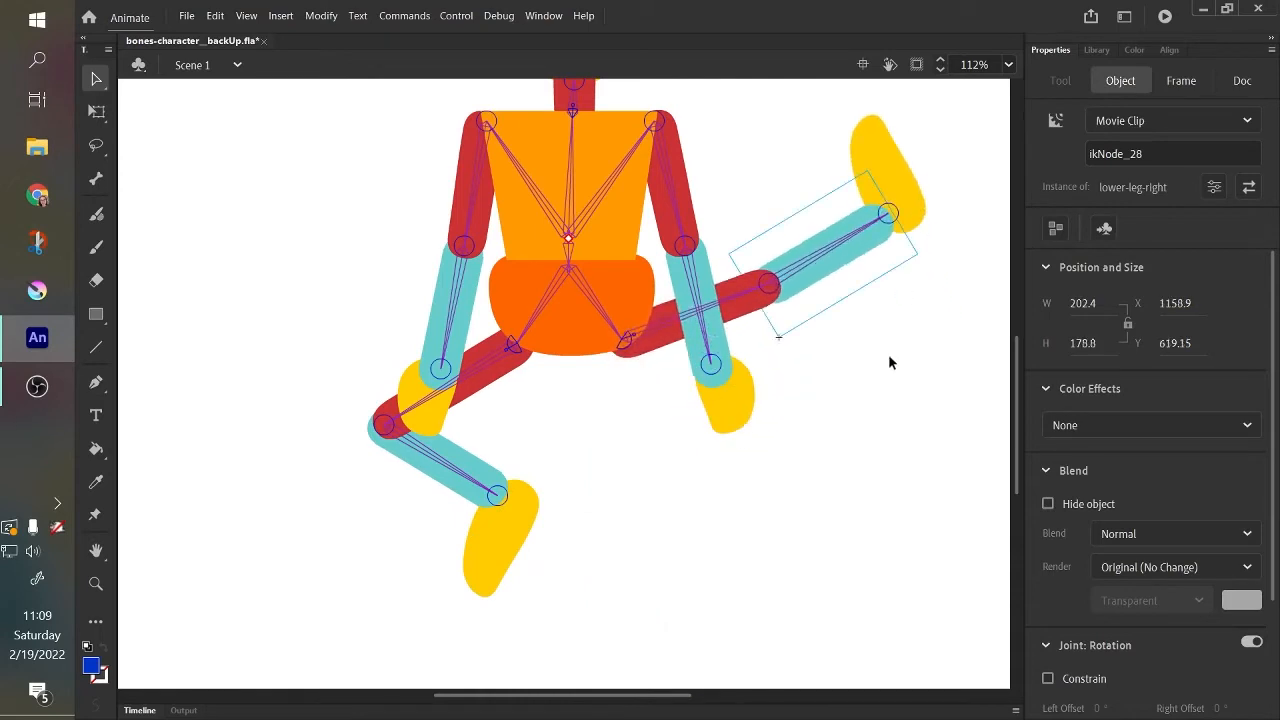
{"action": "key", "text": "ctrl+z"}
{"action": "key", "text": "ctrl+z"}
{"action": "key", "text": "ctrl+z"}
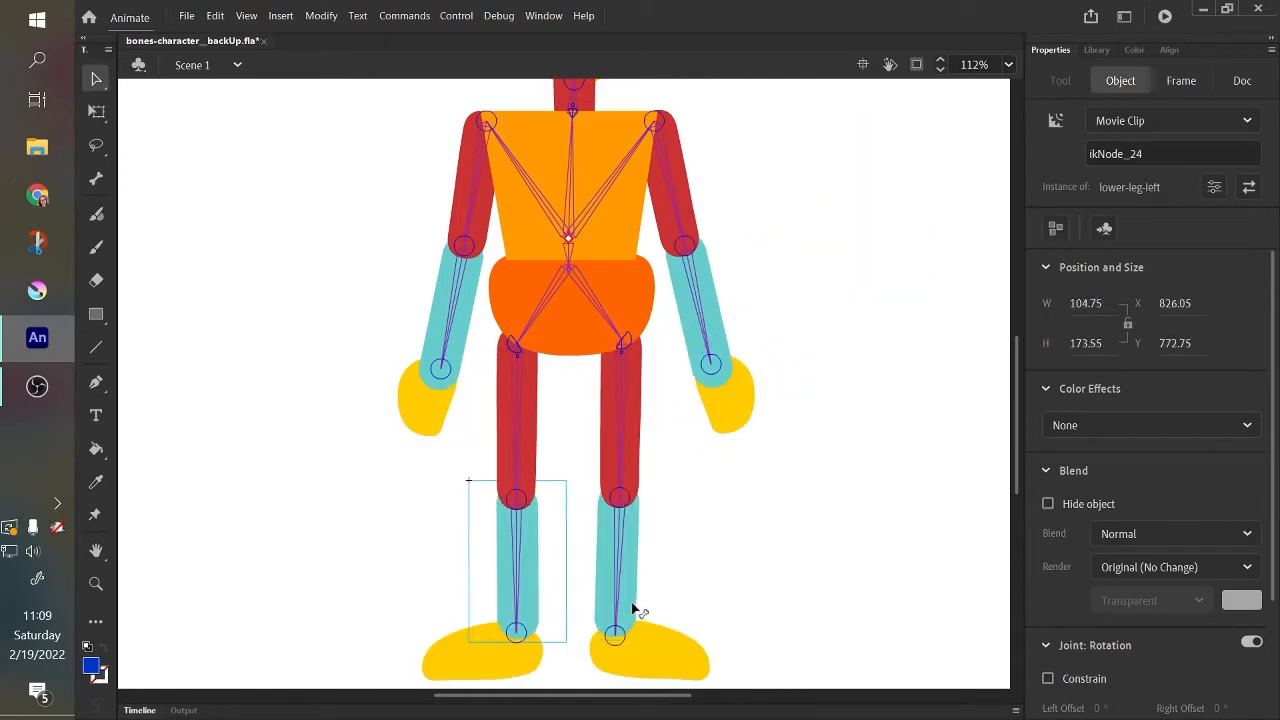
Enable the rotation constraint on the lower-leg-right bone, testing the knee's movement and undoing each test pose.
{"action": "left_click_drag", "start_coordinate": [617, 613], "coordinate": [730, 552]}
{"action": "key", "text": "ctrl+z"}
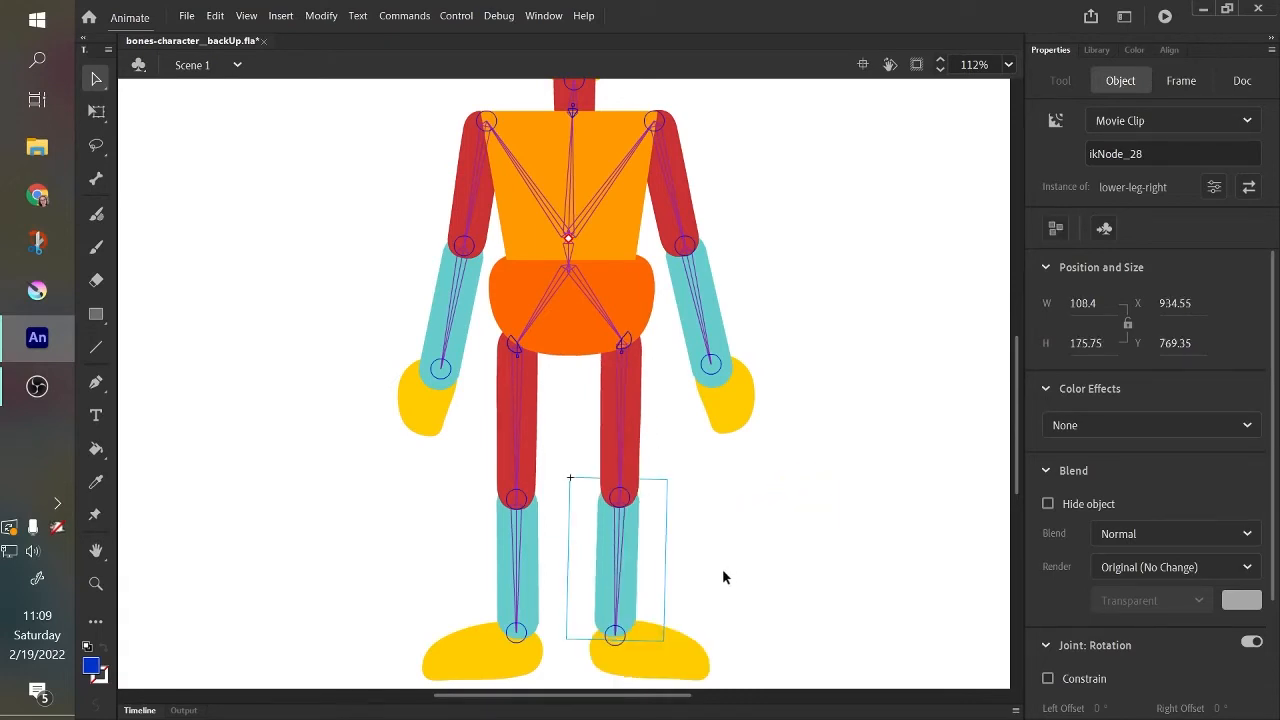
{"action": "left_click", "coordinate": [622, 607]}
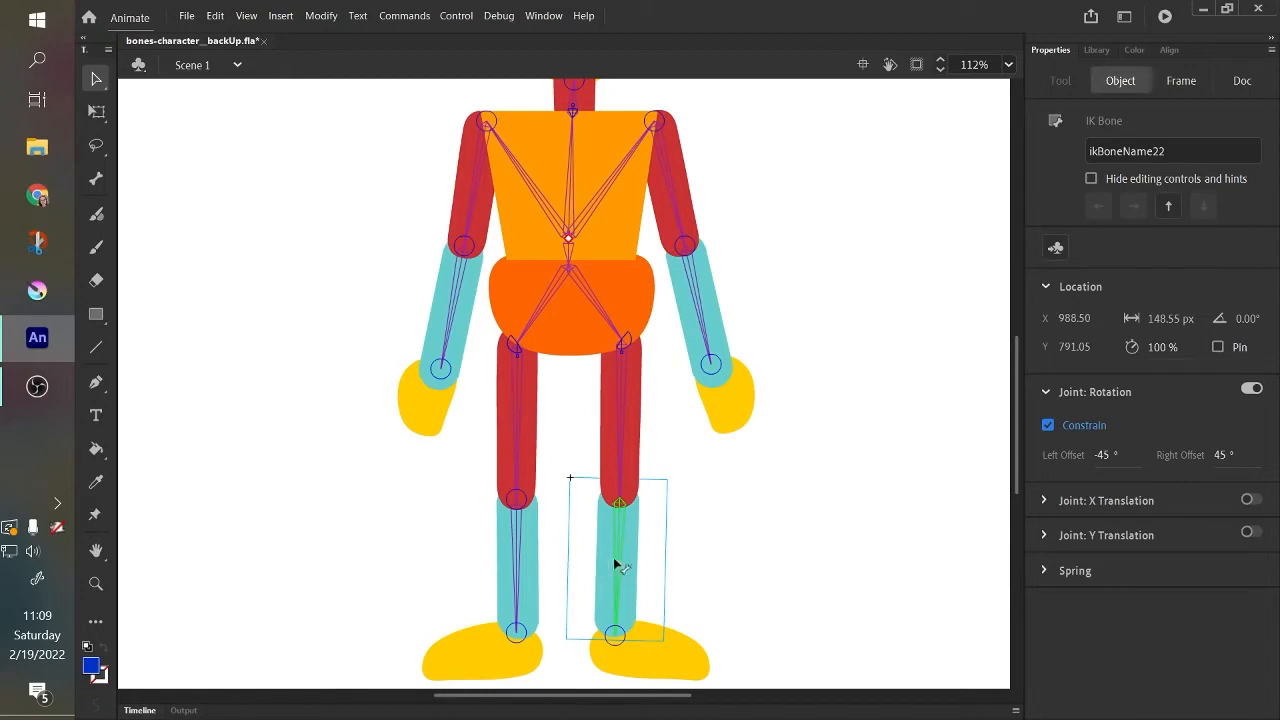
{"action": "left_click_drag", "start_coordinate": [609, 586], "coordinate": [741, 460]}
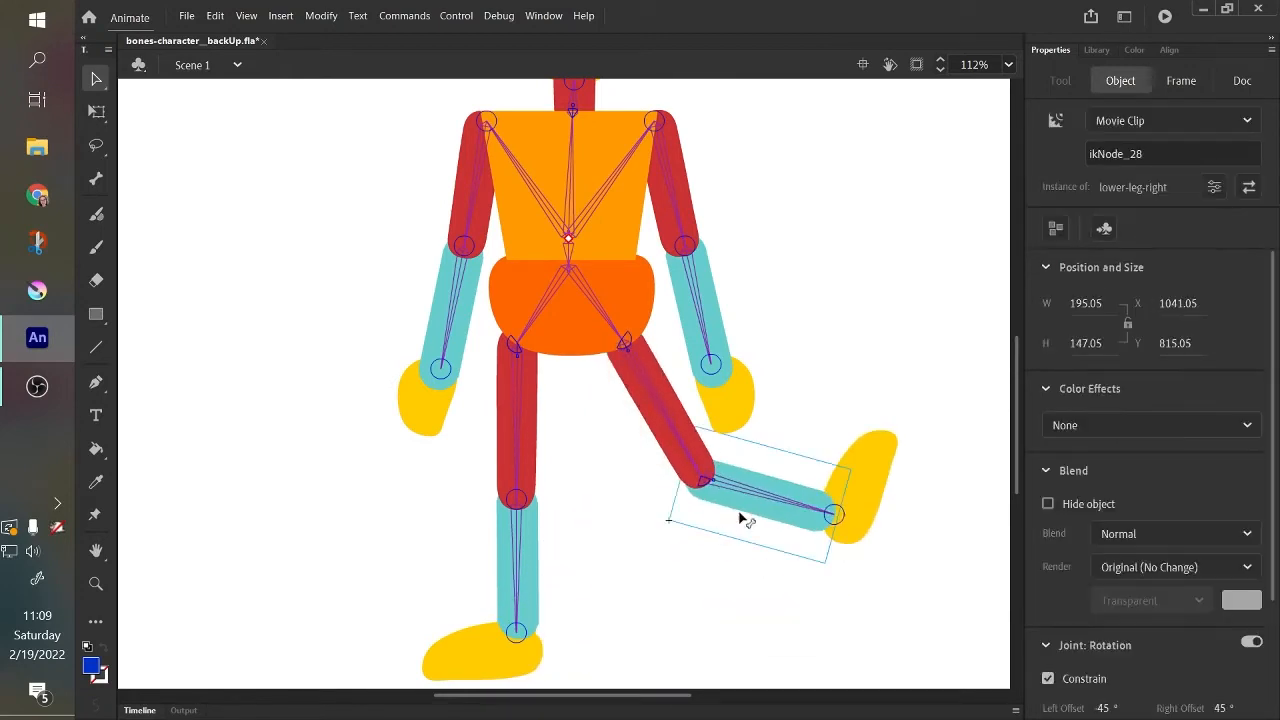
{"action": "key", "text": "ctrl+z"}
Set the lower-leg-right bone's left offset to 0° and move the lower leg to test the knee.
{"action": "left_click", "coordinate": [619, 565]}
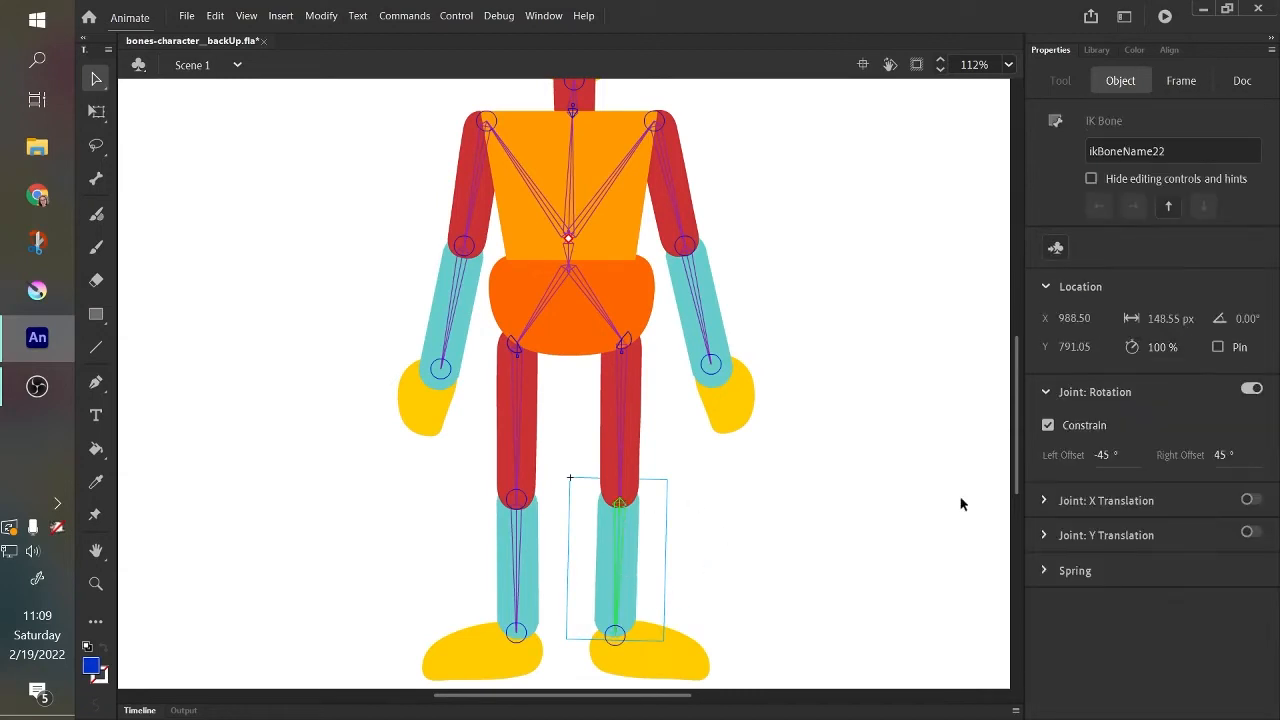
{"action": "left_click_drag", "start_coordinate": [1117, 457], "coordinate": [1232, 446]}
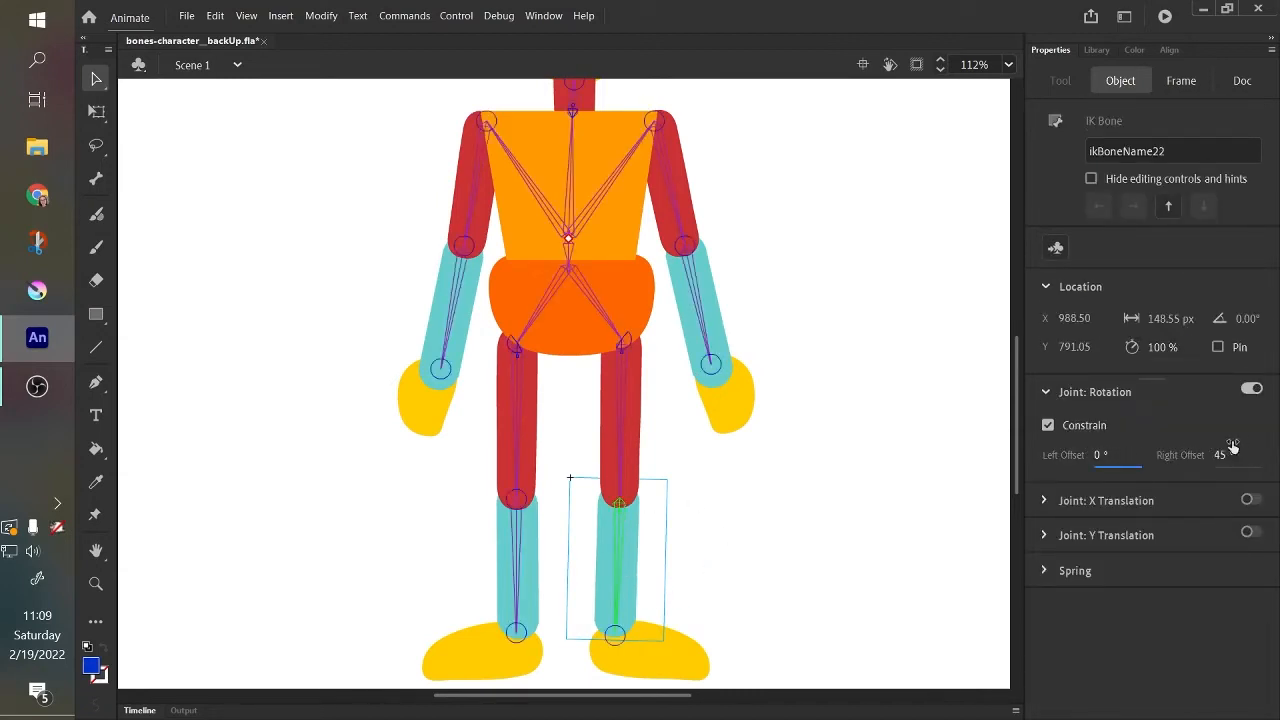
{"action": "left_click", "coordinate": [1097, 458]}
{"action": "left_click_drag", "start_coordinate": [630, 578], "coordinate": [618, 648]}
{"action": "left_click", "coordinate": [605, 566]}
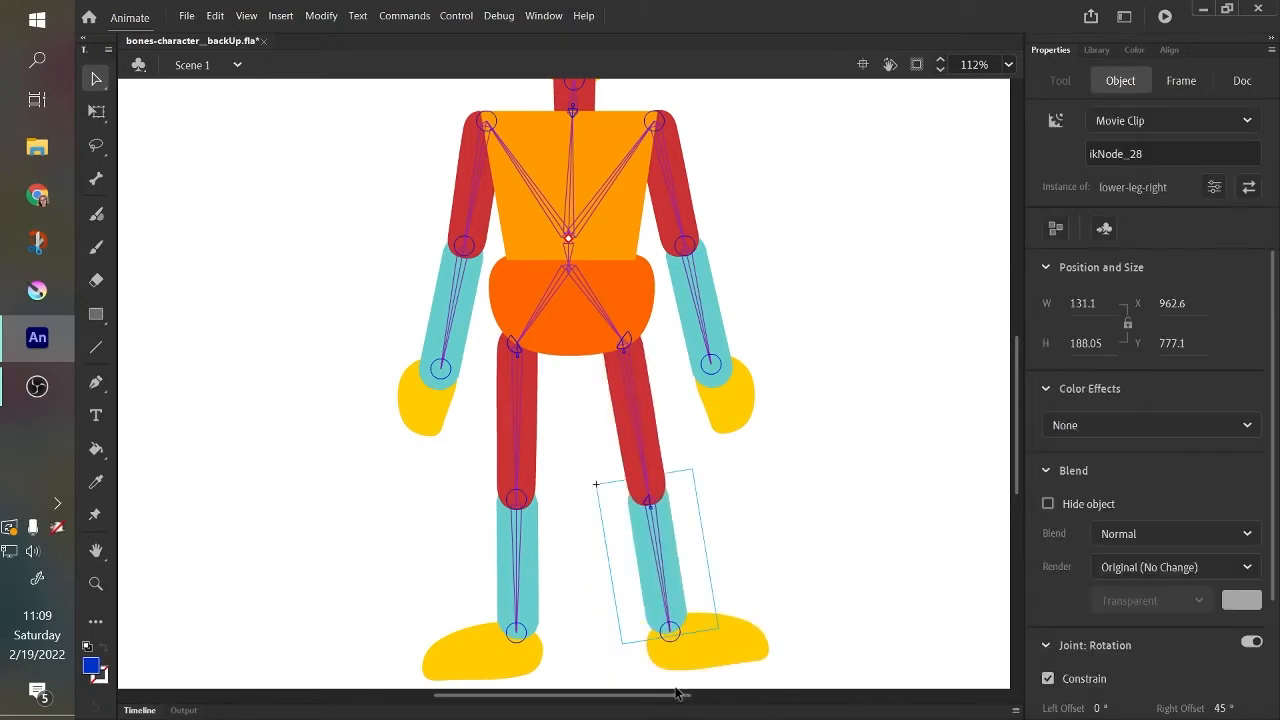
{"action": "left_click", "coordinate": [617, 564]}
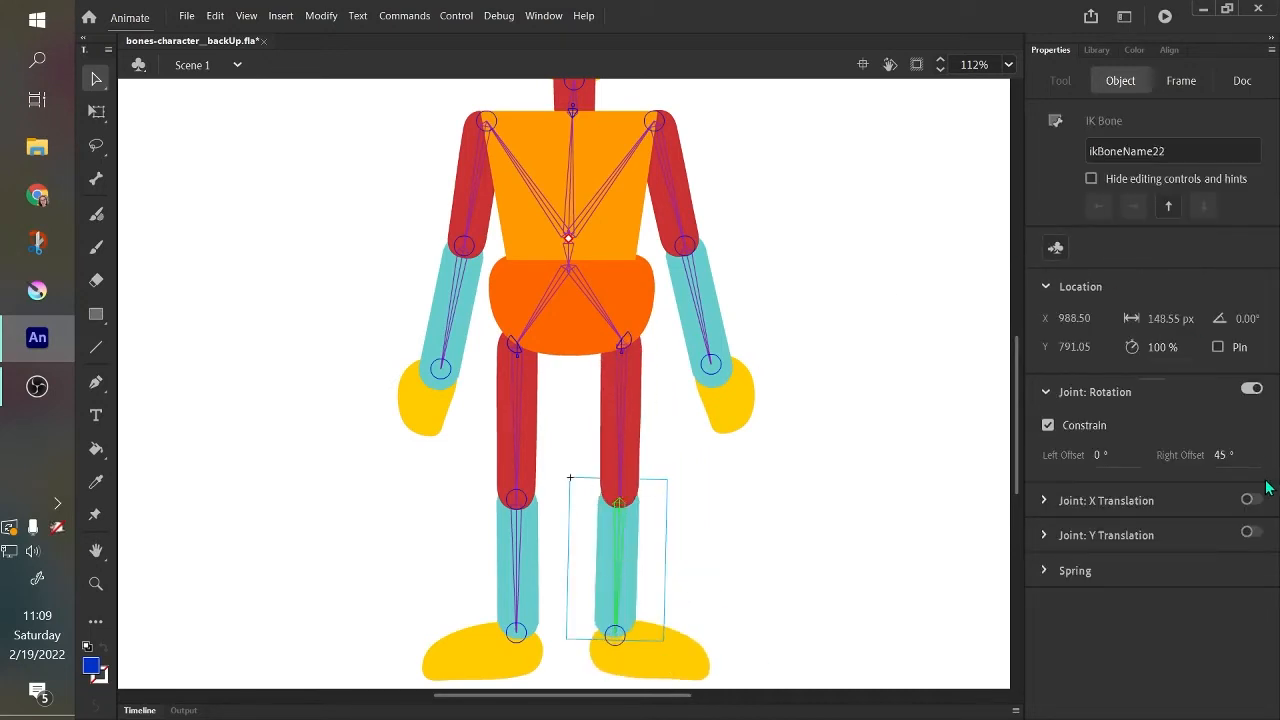
{"action": "left_click_drag", "start_coordinate": [616, 573], "coordinate": [571, 480]}
Set the lower-leg-right bone's right offset to 141°, test the knee bend and undo the test pose.
{"action": "left_click", "coordinate": [621, 567]}
{"action": "left_click", "coordinate": [1226, 458]}
{"action": "left_click_drag", "start_coordinate": [603, 560], "coordinate": [665, 622]}
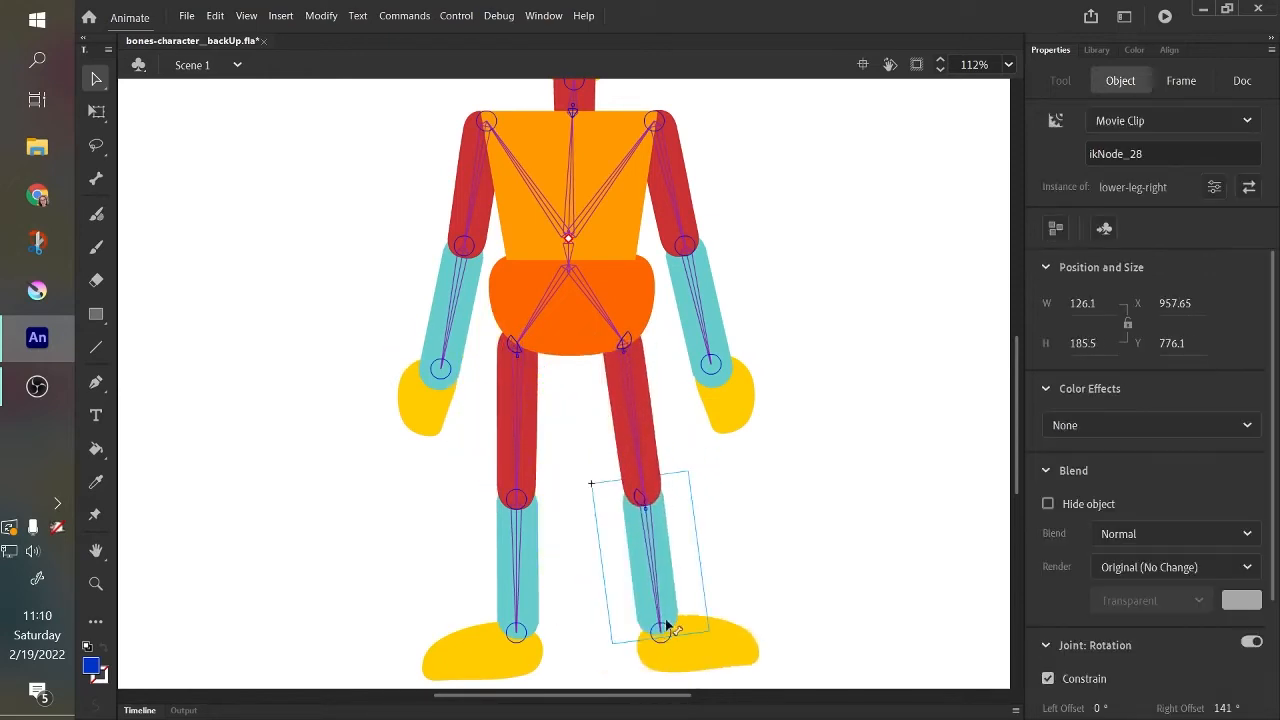
{"action": "key", "text": "ctrl+z"}
Set the lower-leg-right bone's right offset to 162°, test the knee bend and undo the test pose.
{"action": "left_click", "coordinate": [626, 543]}
{"action": "left_click", "coordinate": [1226, 455]}
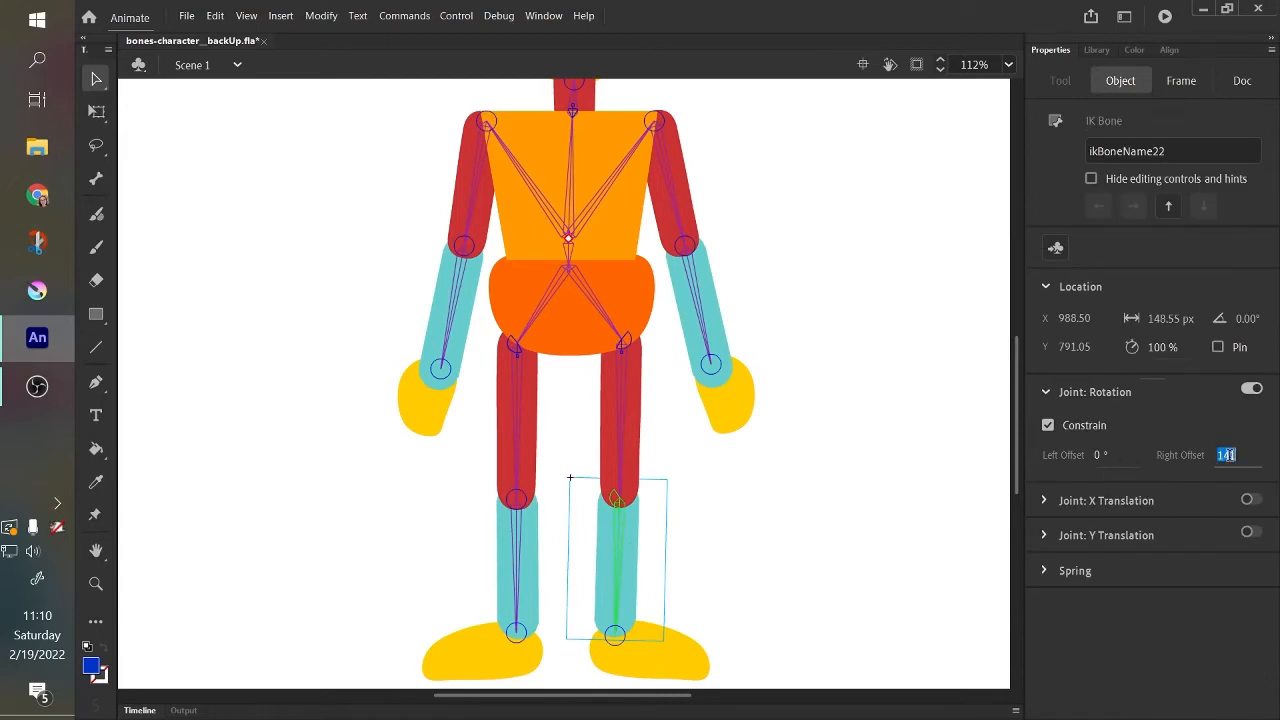
{"action": "type", "text": "162"}
{"action": "key", "text": "Return"}
{"action": "mouse_move", "coordinate": [628, 558]}
{"action": "left_mouse_down"}
{"action": "mouse_move", "coordinate": [600, 477]}
{"action": "mouse_move", "coordinate": [626, 423]}
{"action": "mouse_move", "coordinate": [618, 493]}
{"action": "mouse_move", "coordinate": [604, 400]}
{"action": "mouse_move", "coordinate": [634, 562]}
{"action": "left_mouse_up"}
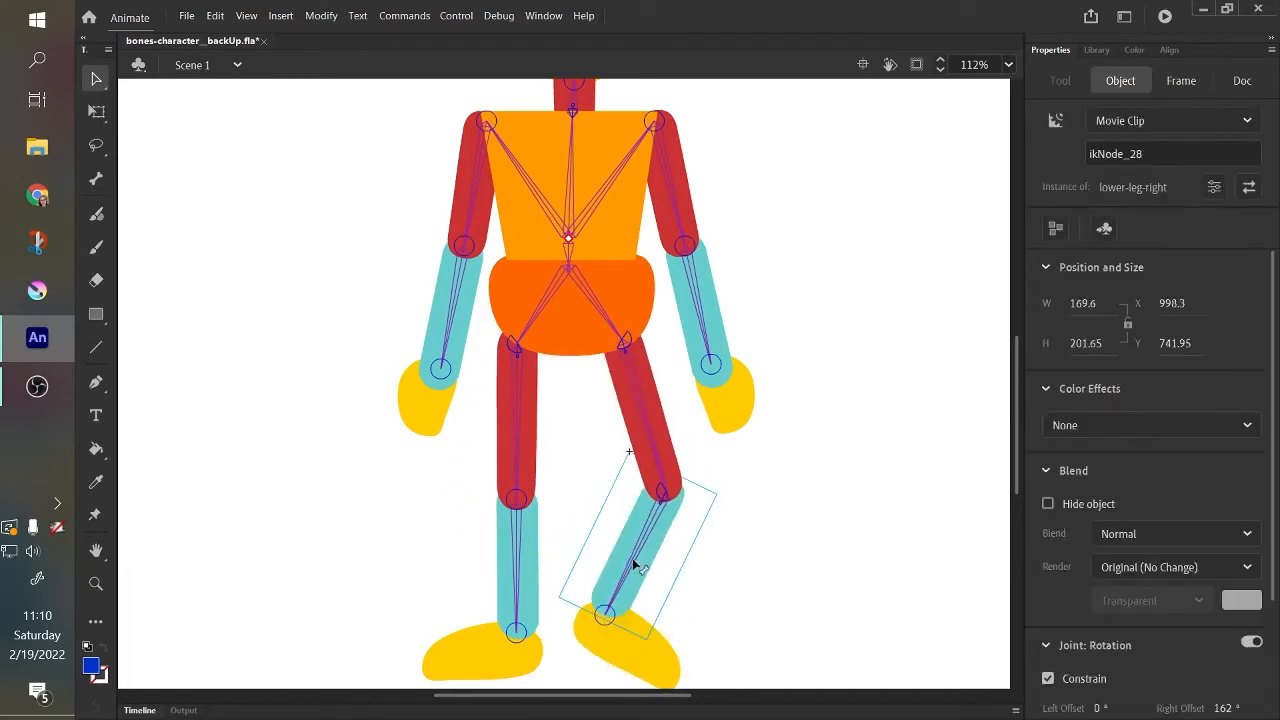
{"action": "key", "text": "ctrl+z"}
{"action": "left_click", "coordinate": [626, 556]}
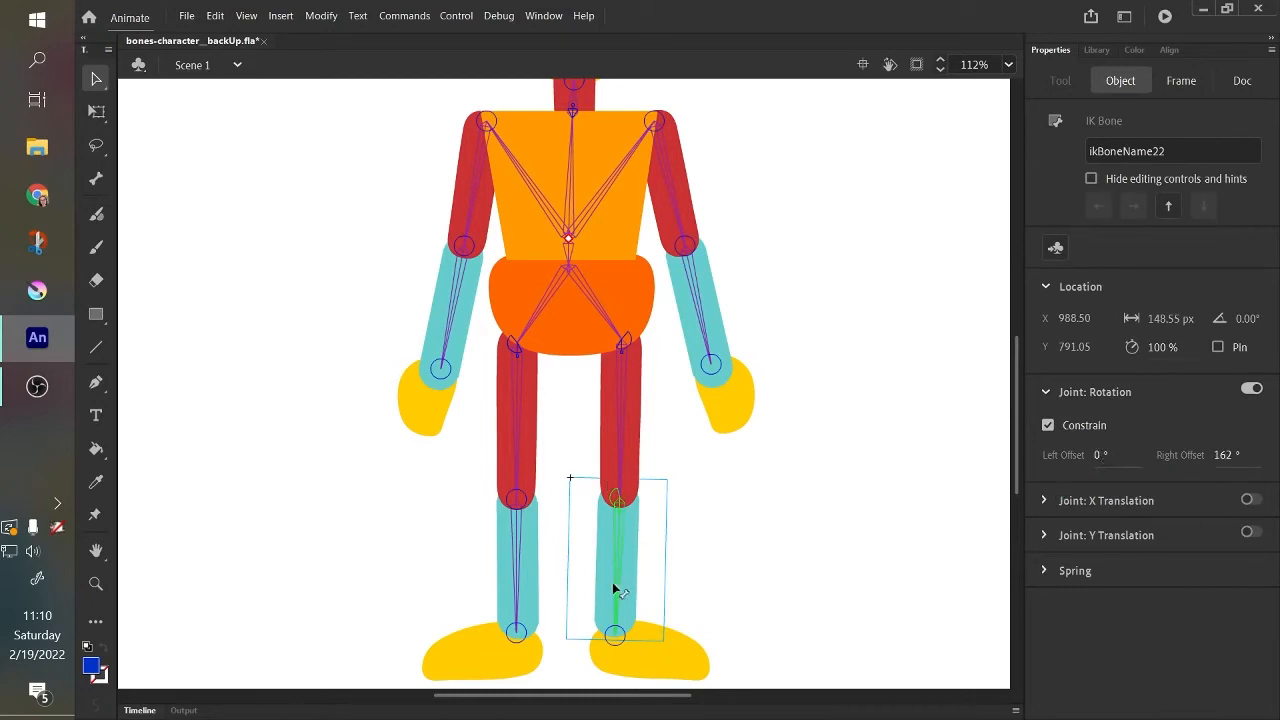
Constrain the lower-leg-left bone's rotation to a left offset of -162° and a right offset of 0°, then test the knee and undo the pose.
{"action": "left_click", "coordinate": [515, 582]}
{"action": "left_click", "coordinate": [1080, 425]}
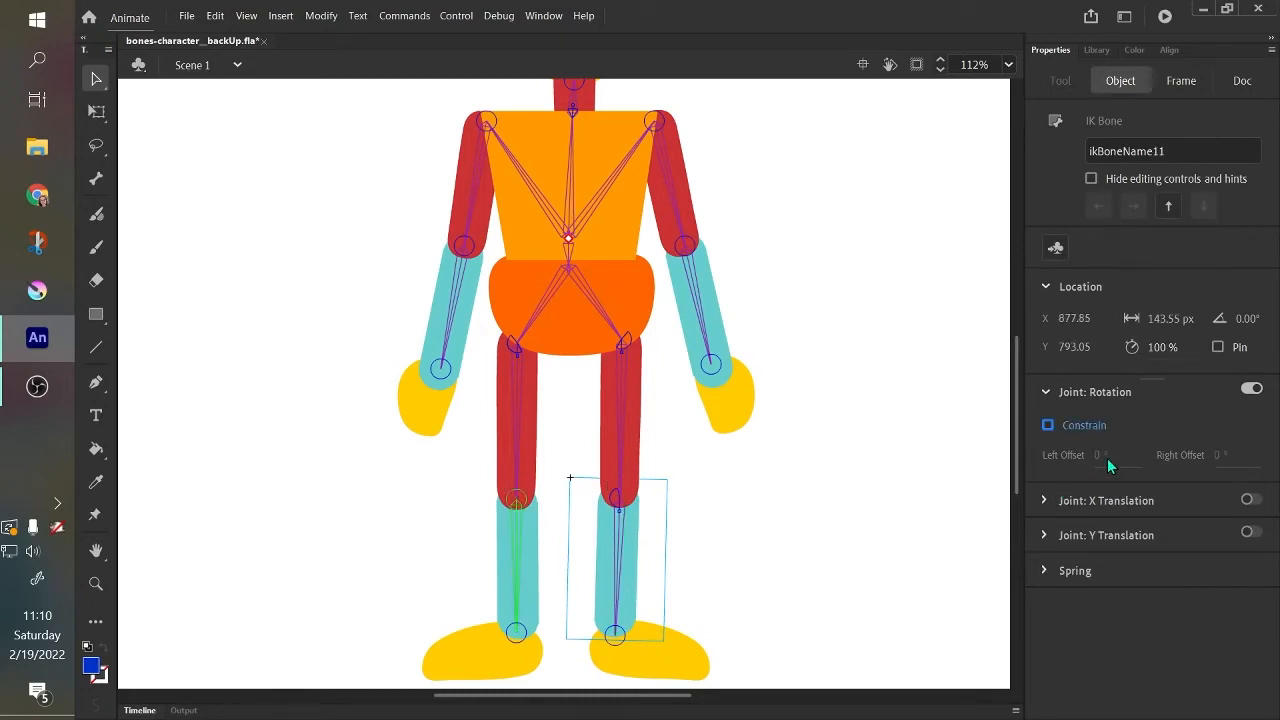
{"action": "left_click_drag", "start_coordinate": [1104, 454], "coordinate": [1123, 471]}
{"action": "left_click", "coordinate": [1105, 453]}
{"action": "type", "text": "-160"}
{"action": "left_click", "coordinate": [1224, 455]}
{"action": "type", "text": "0"}
{"action": "key", "text": "Return"}
{"action": "left_click_drag", "start_coordinate": [525, 570], "coordinate": [301, 343]}
{"action": "key", "text": "ctrl+z"}
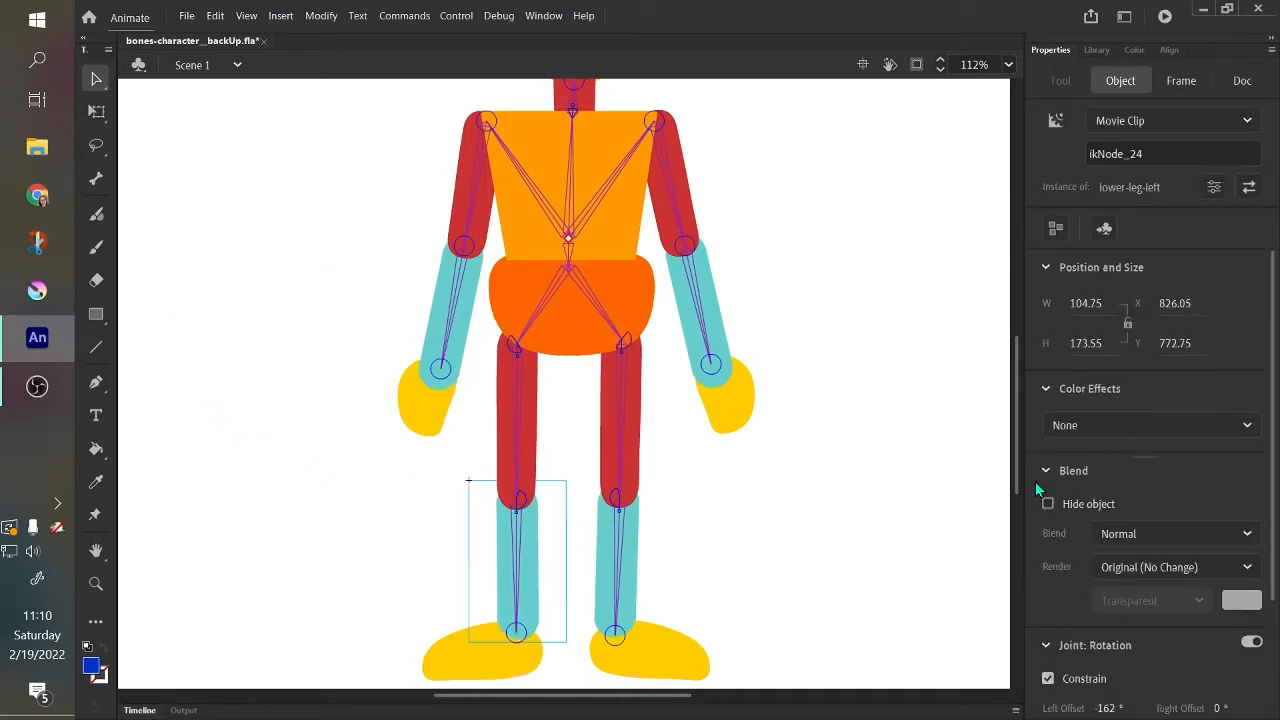
Move the right arm through various poses to examine its unconstrained shoulder and elbow rotation, and return it to the character's side.
{"action": "scroll", "coordinate": [1012, 443], "scroll_direction": "up", "scroll_amount": 3}
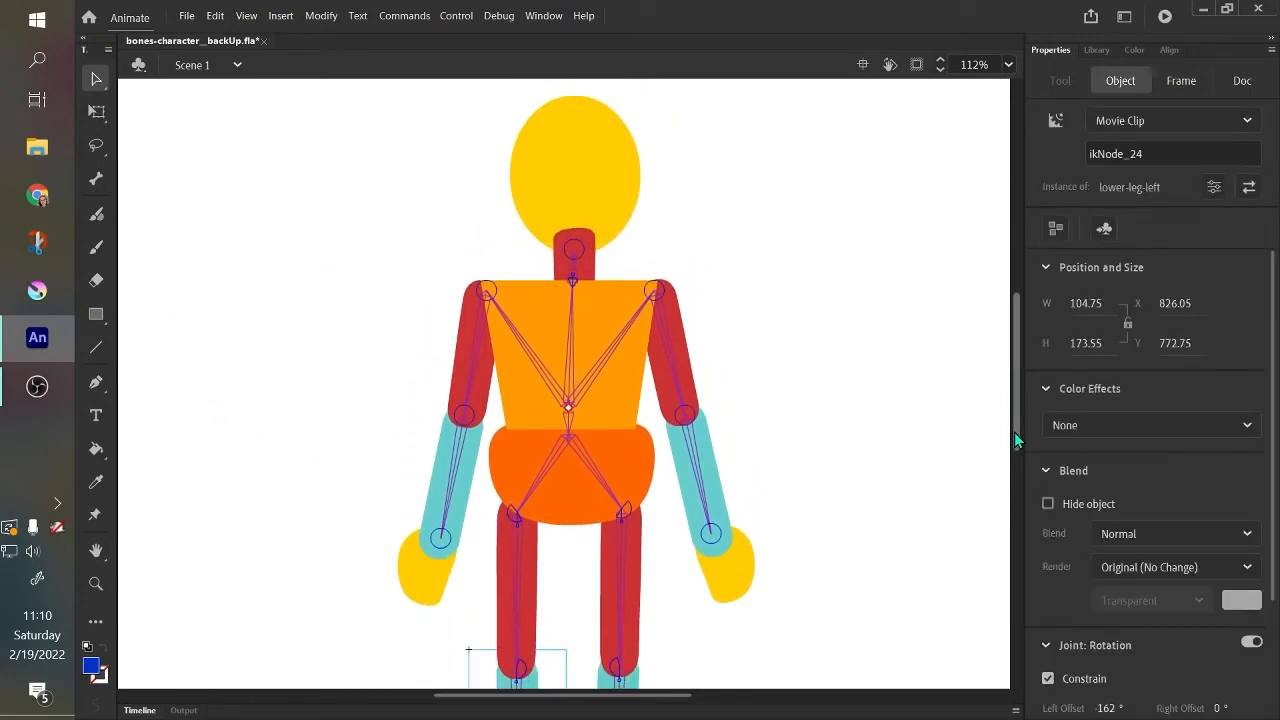
{"action": "left_click_drag", "start_coordinate": [1014, 432], "coordinate": [1018, 440]}
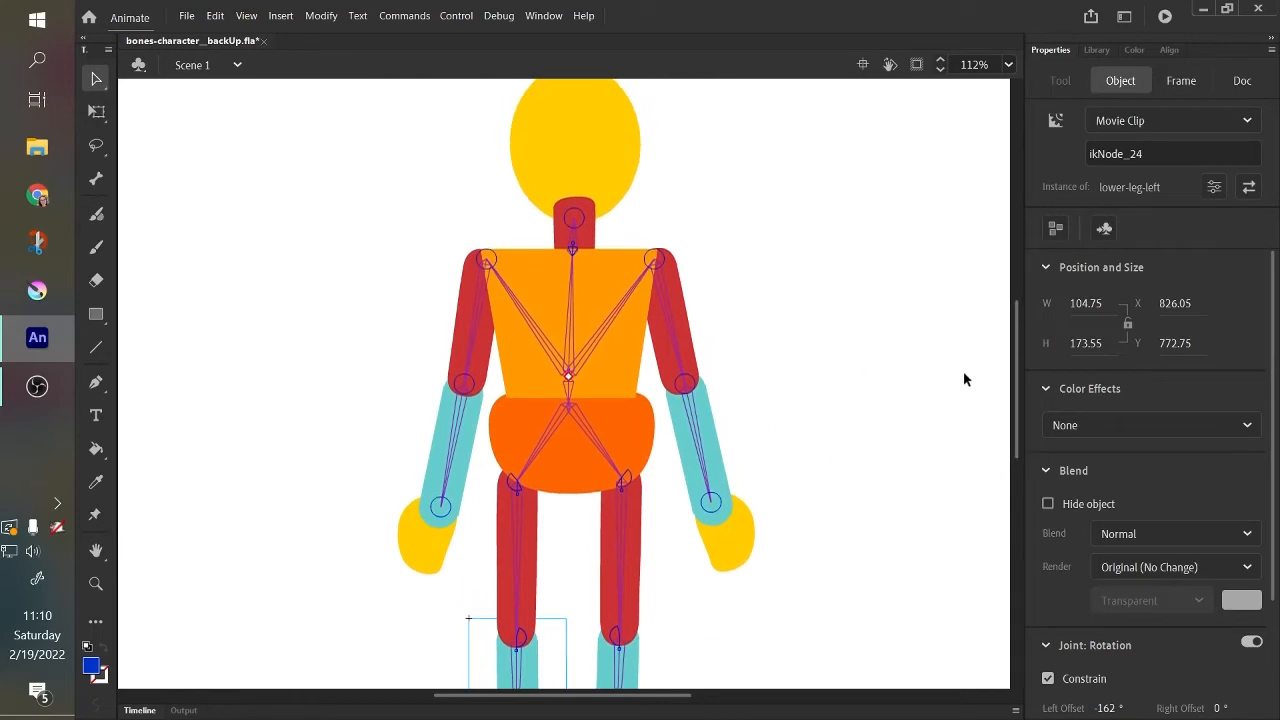
{"action": "scroll", "coordinate": [1016, 392], "scroll_direction": "up", "scroll_amount": 1}
{"action": "left_click_drag", "start_coordinate": [674, 363], "coordinate": [712, 548]}
{"action": "scroll", "coordinate": [1019, 400], "scroll_direction": "up", "scroll_amount": 1}
{"action": "scroll", "coordinate": [1019, 400], "scroll_direction": "up", "scroll_amount": 2}
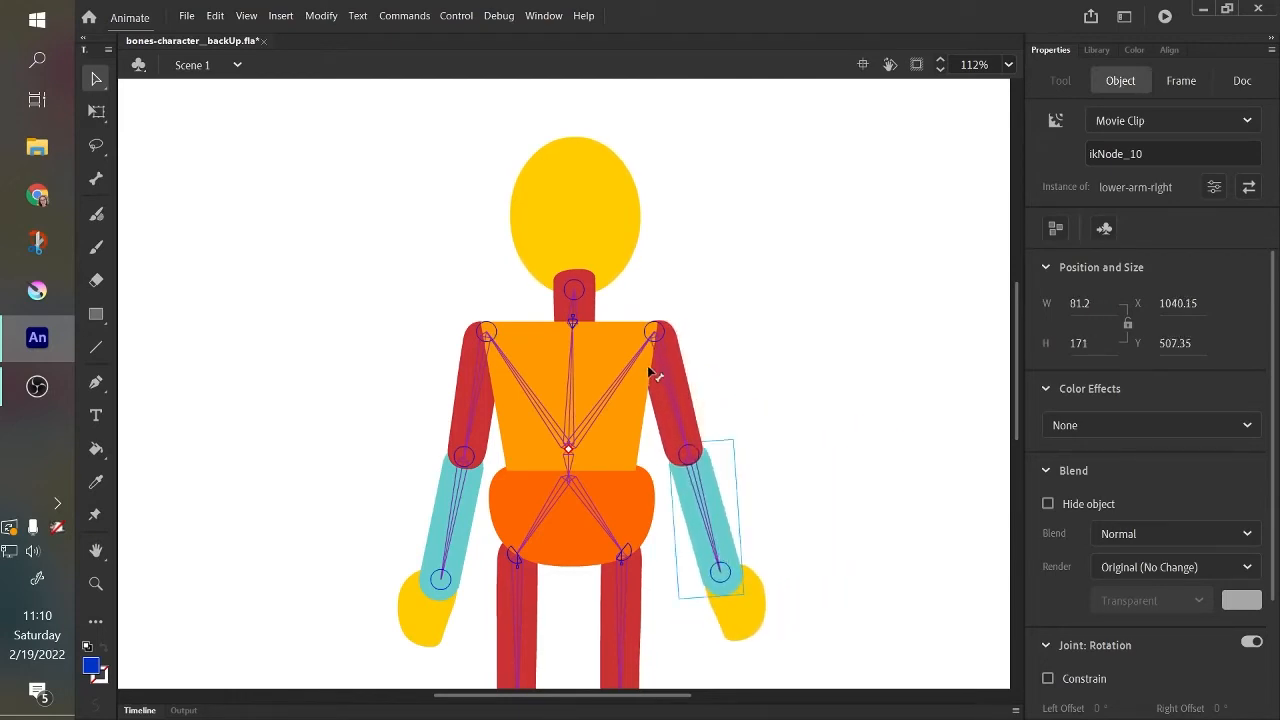
{"action": "left_click_drag", "start_coordinate": [672, 401], "coordinate": [563, 366]}
{"action": "left_click_drag", "start_coordinate": [442, 402], "coordinate": [456, 337]}
{"action": "left_click_drag", "start_coordinate": [531, 266], "coordinate": [769, 651]}
{"action": "left_click_drag", "start_coordinate": [757, 603], "coordinate": [717, 601]}
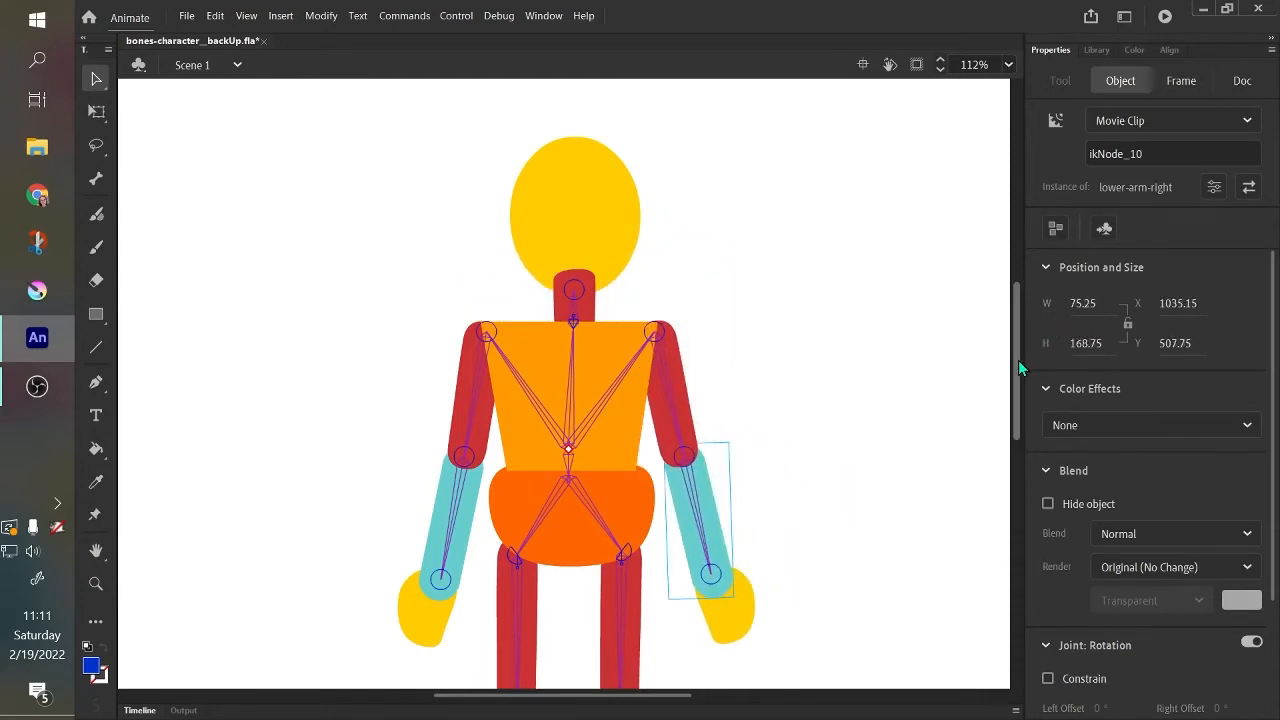
{"action": "mouse_move", "coordinate": [1018, 360]}
{"action": "left_mouse_down"}
{"action": "mouse_move", "coordinate": [1022, 410]}
{"action": "mouse_move", "coordinate": [1030, 368]}
{"action": "left_mouse_up"}
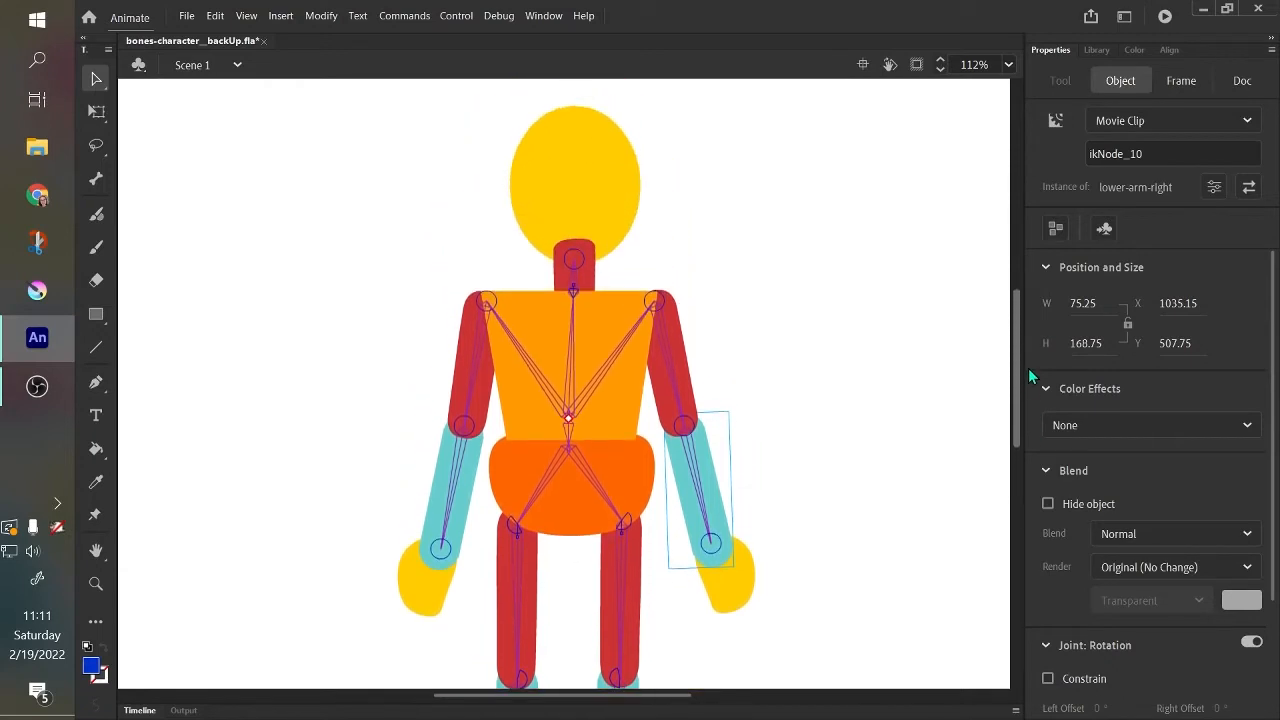
Review the rotation constraint offsets of the neck, right thigh and right shin bones.
{"action": "left_click", "coordinate": [577, 288]}
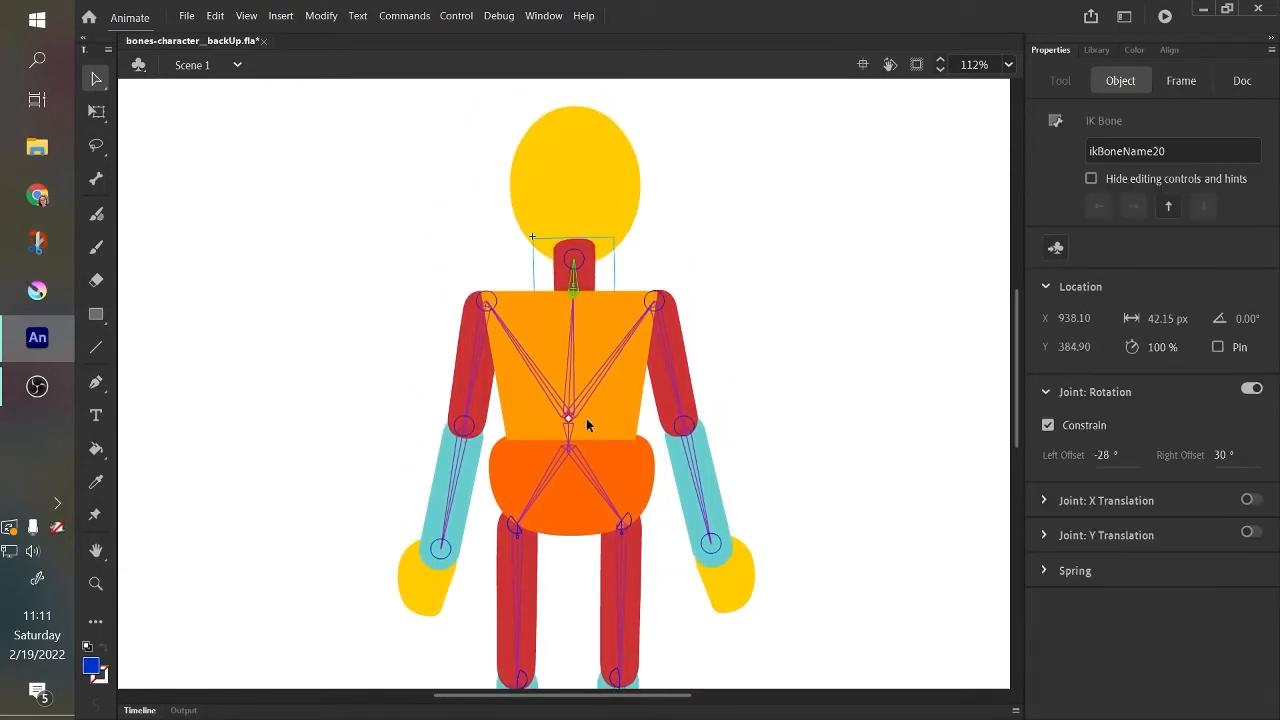
{"action": "left_click_drag", "start_coordinate": [1019, 346], "coordinate": [1020, 372]}
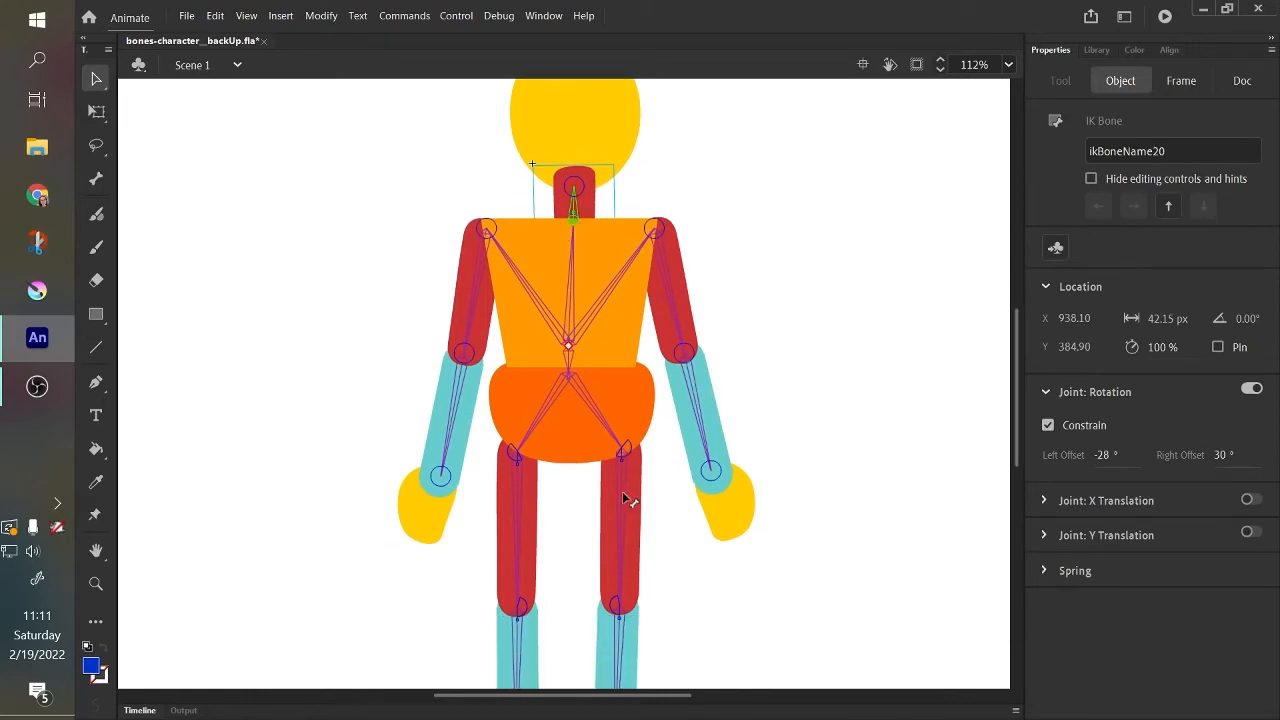
{"action": "scroll", "coordinate": [1016, 422], "scroll_direction": "down", "scroll_amount": 3}
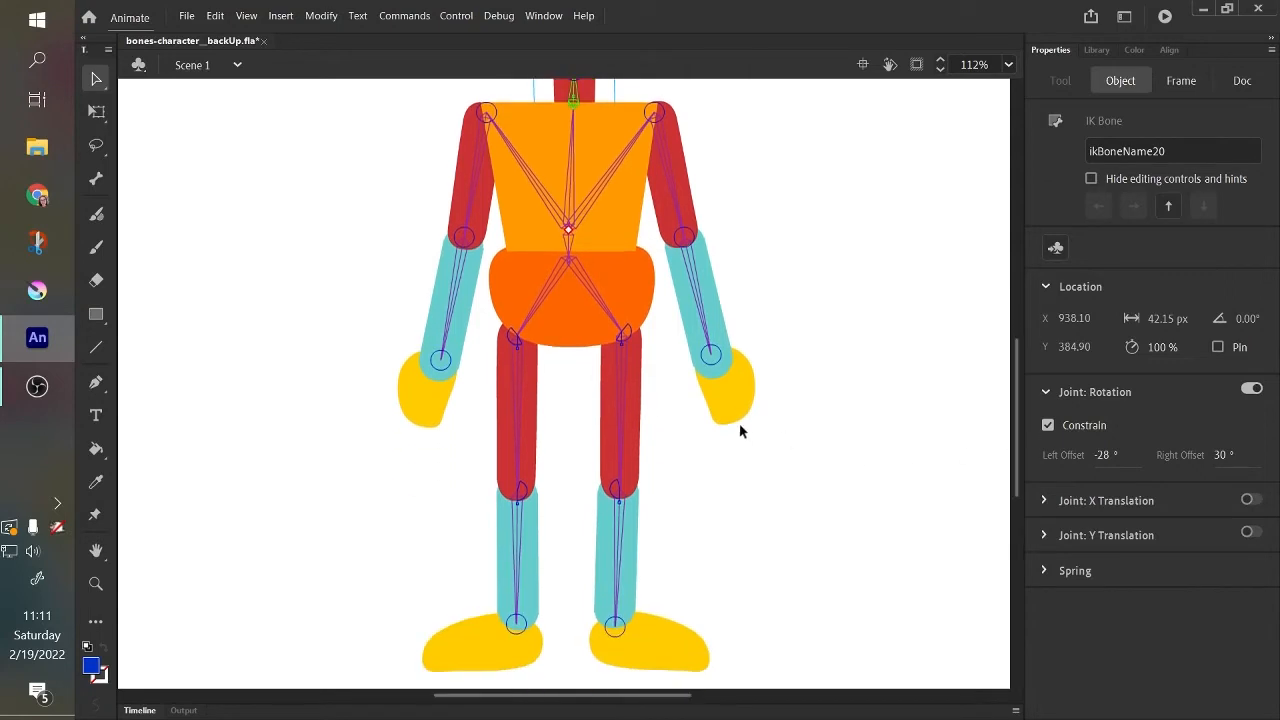
{"action": "left_click", "coordinate": [619, 413]}
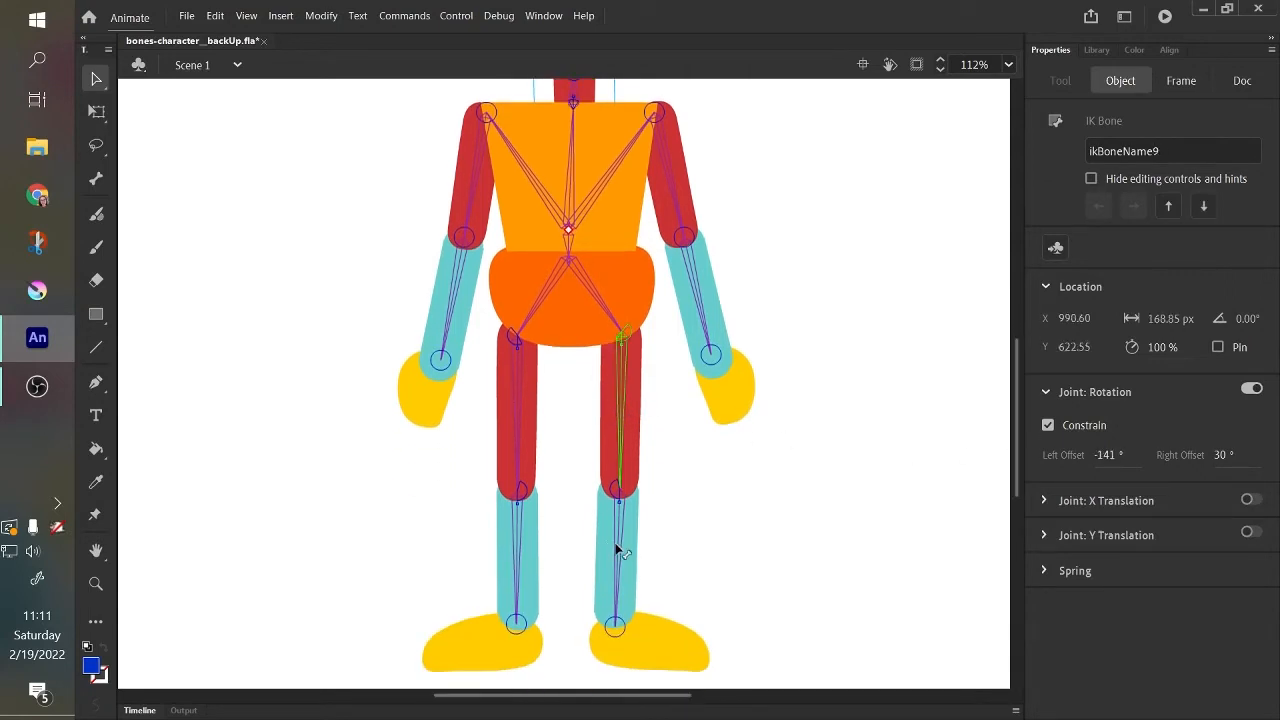
{"action": "left_click", "coordinate": [617, 549]}
{"action": "scroll", "coordinate": [1016, 425], "scroll_direction": "up", "scroll_amount": 5}
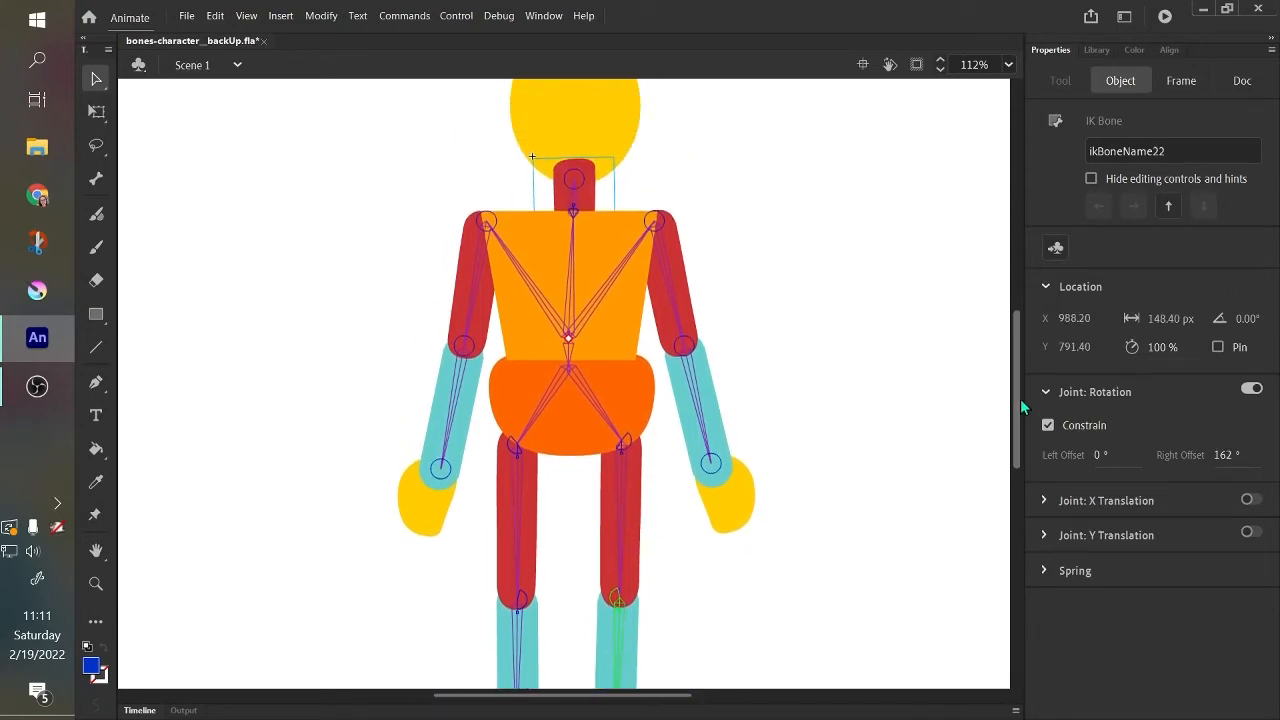
Test how the head, right hand and right foot move at the ends of the armature, and undo the test poses.
{"action": "left_click", "coordinate": [620, 198]}
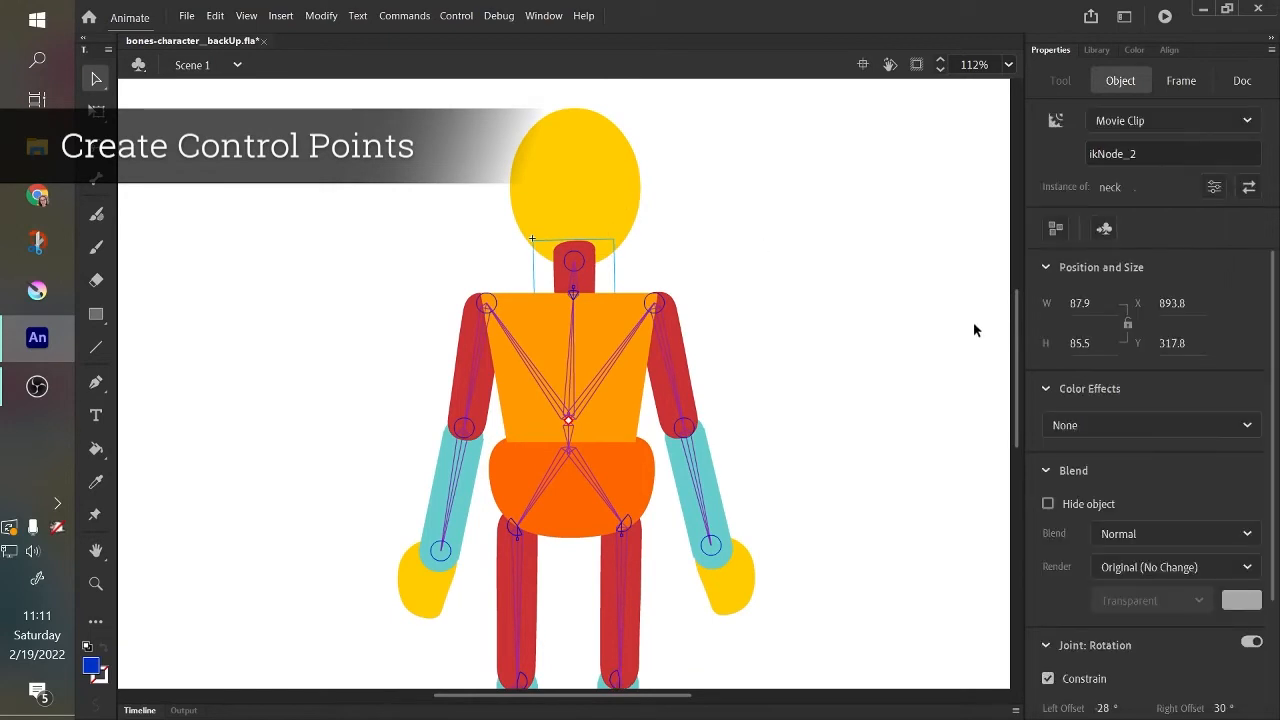
{"action": "left_click_drag", "start_coordinate": [593, 170], "coordinate": [630, 188]}
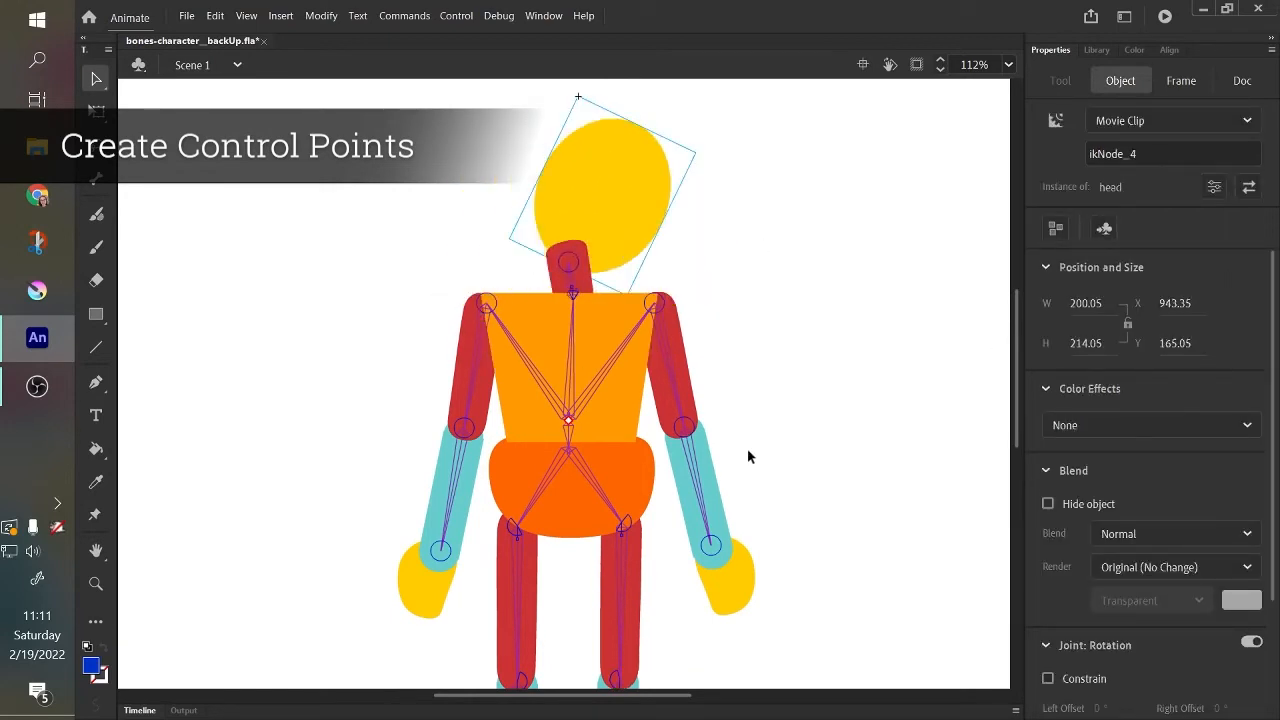
{"action": "key", "text": "ctrl+z"}
{"action": "left_click_drag", "start_coordinate": [1020, 423], "coordinate": [1000, 520]}
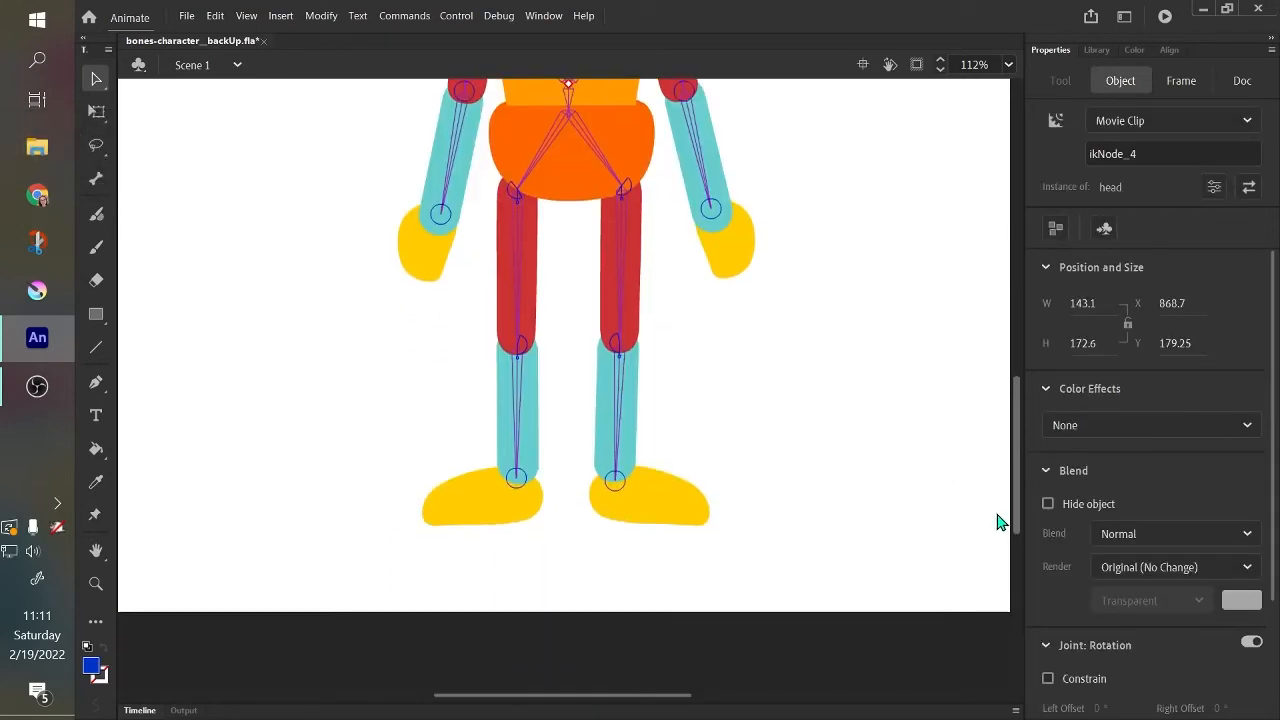
{"action": "left_click_drag", "start_coordinate": [748, 270], "coordinate": [710, 184]}
{"action": "left_click_drag", "start_coordinate": [686, 484], "coordinate": [720, 486]}
{"action": "key", "text": "ctrl+z"}
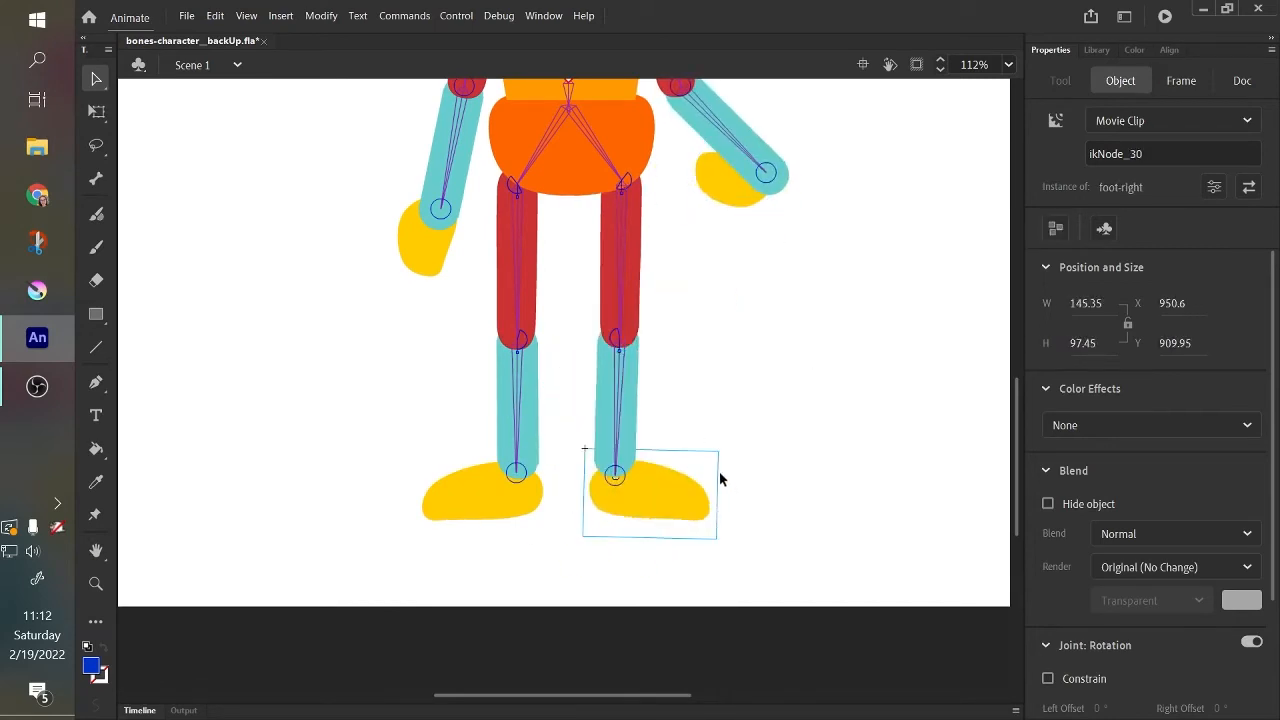
{"action": "key", "text": "ctrl+z"}
{"action": "left_click_drag", "start_coordinate": [1019, 497], "coordinate": [816, 474]}
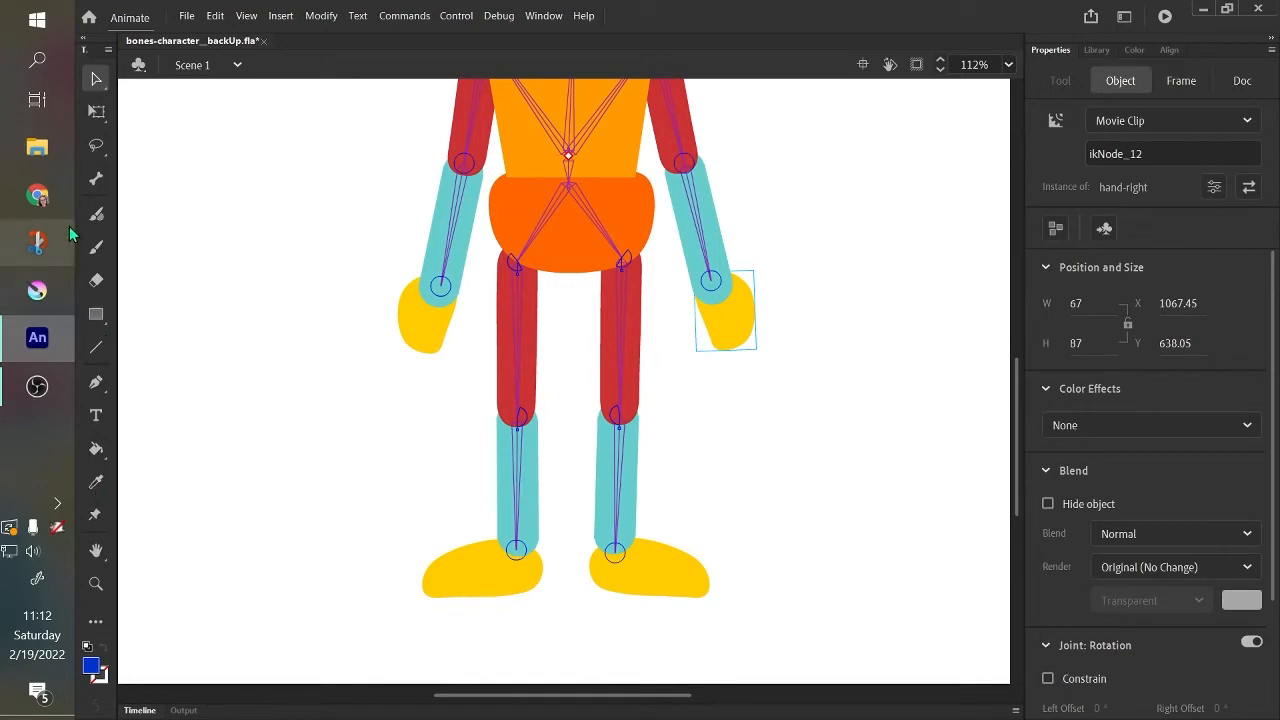
Try to add a bone with the Bone tool from the right wrist and hand out to the empty stage.
{"action": "left_click", "coordinate": [96, 178]}
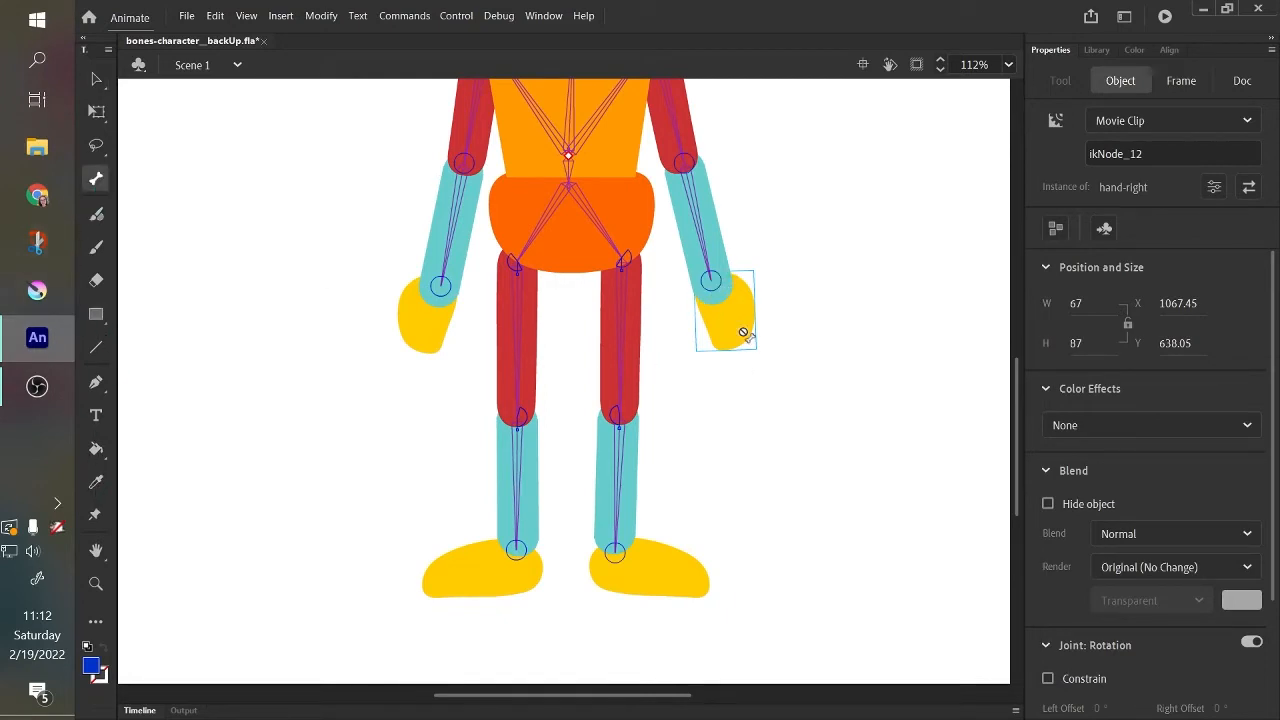
{"action": "left_click_drag", "start_coordinate": [740, 331], "coordinate": [782, 393]}
{"action": "key", "text": "ctrl+z"}
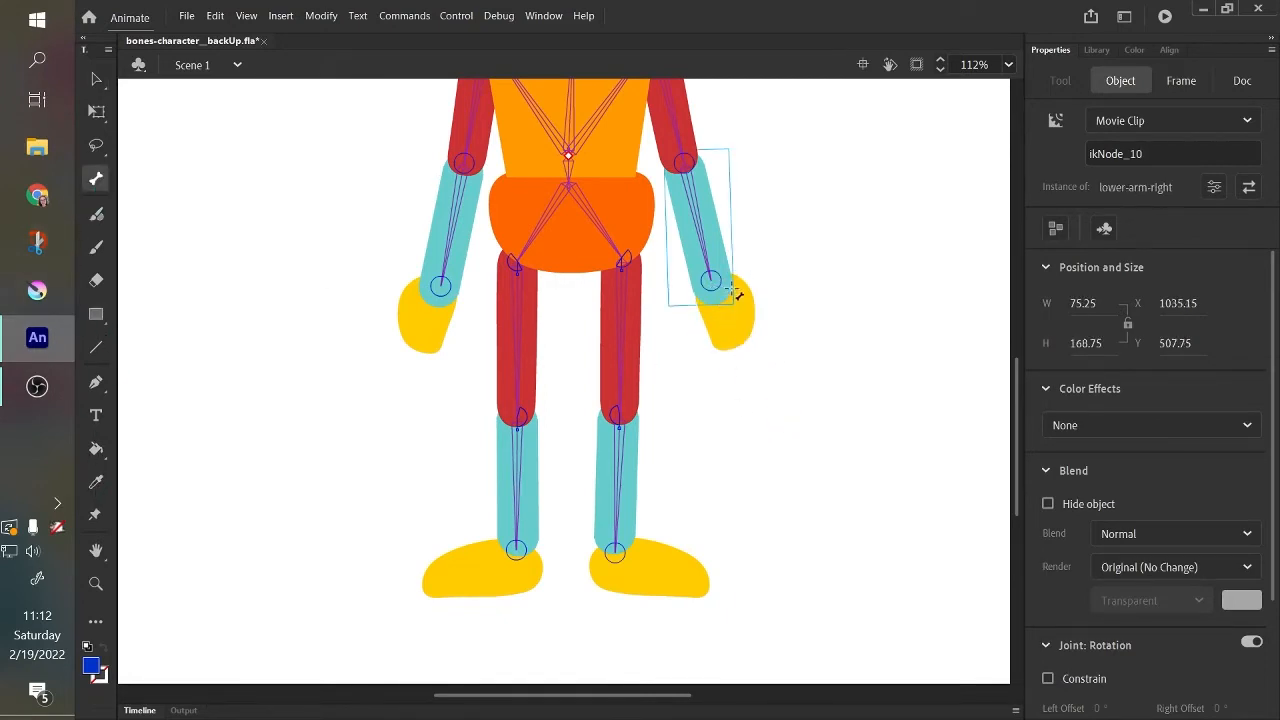
{"action": "left_click_drag", "start_coordinate": [712, 283], "coordinate": [749, 359]}
{"action": "left_click_drag", "start_coordinate": [777, 418], "coordinate": [820, 491]}
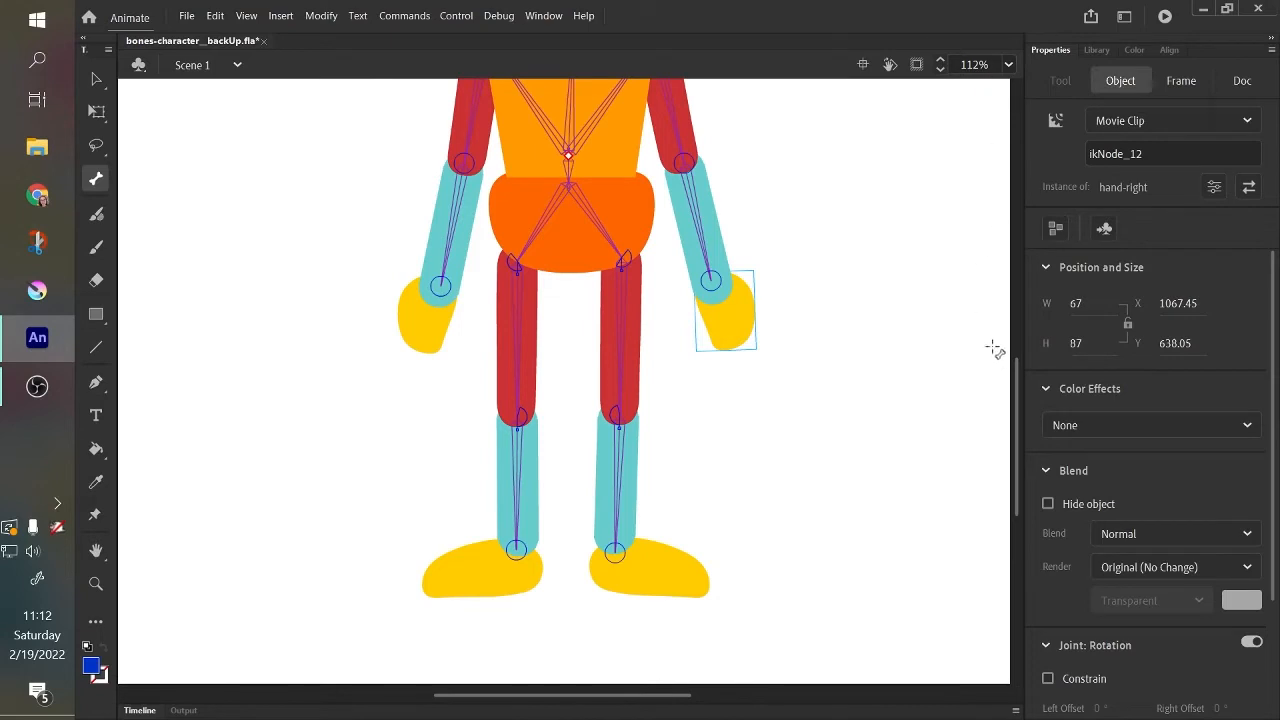
Fit the whole stage in view, show the timeline, and draw a blue circle about 48 px wide beside the character on the body layer.
{"action": "left_click_drag", "start_coordinate": [1015, 389], "coordinate": [1025, 323]}
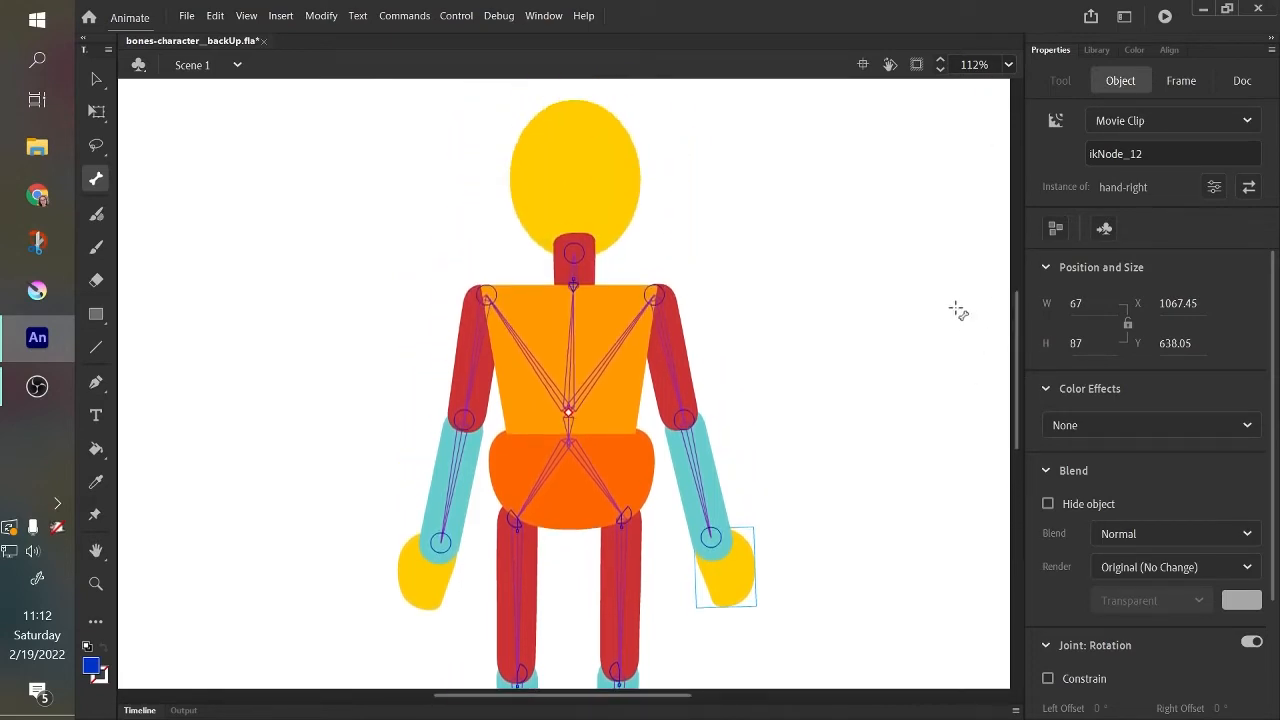
{"action": "left_click_drag", "start_coordinate": [1013, 375], "coordinate": [1018, 390]}
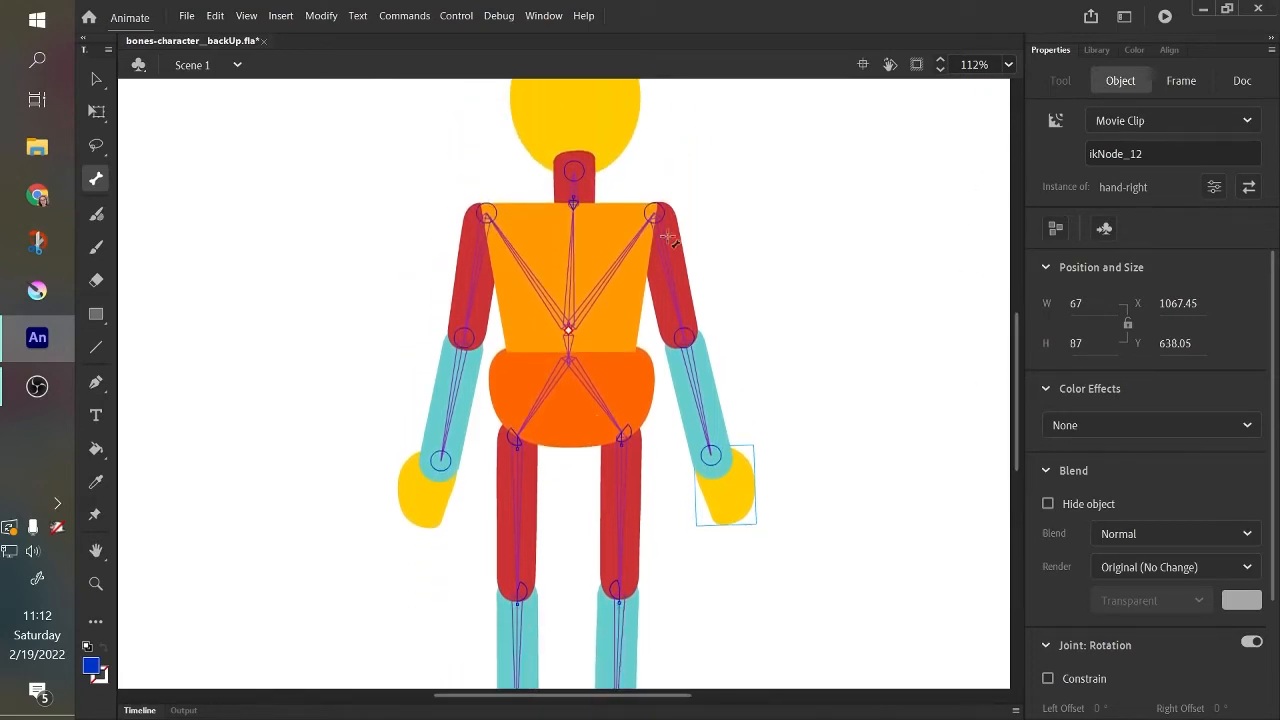
{"action": "left_click", "coordinate": [1008, 64]}
{"action": "left_click", "coordinate": [1043, 37]}
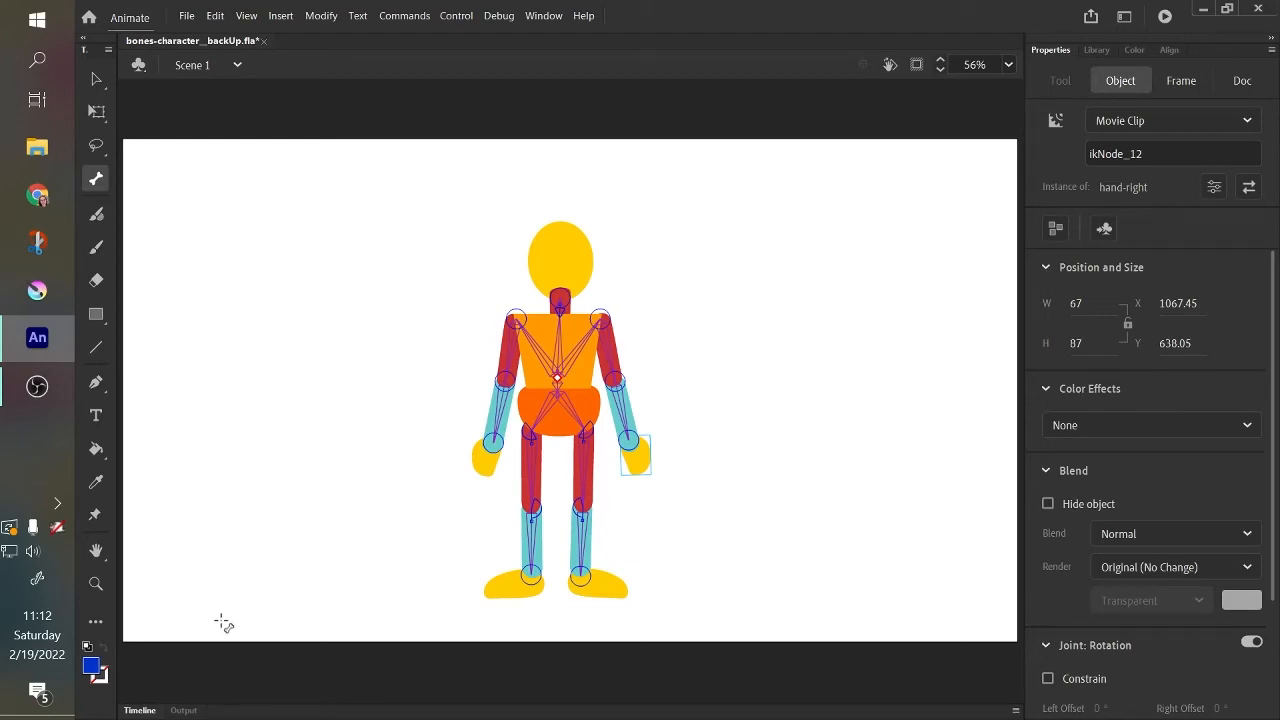
{"action": "left_click", "coordinate": [145, 712]}
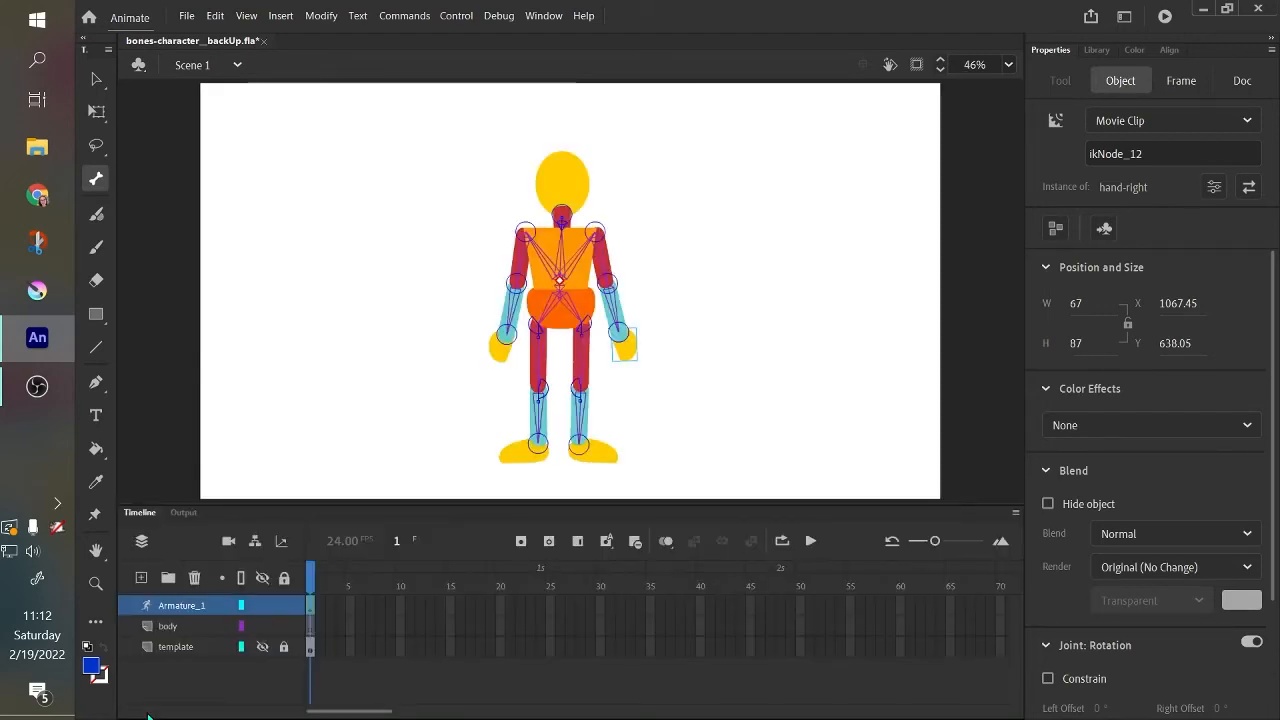
{"action": "left_click", "coordinate": [158, 632]}
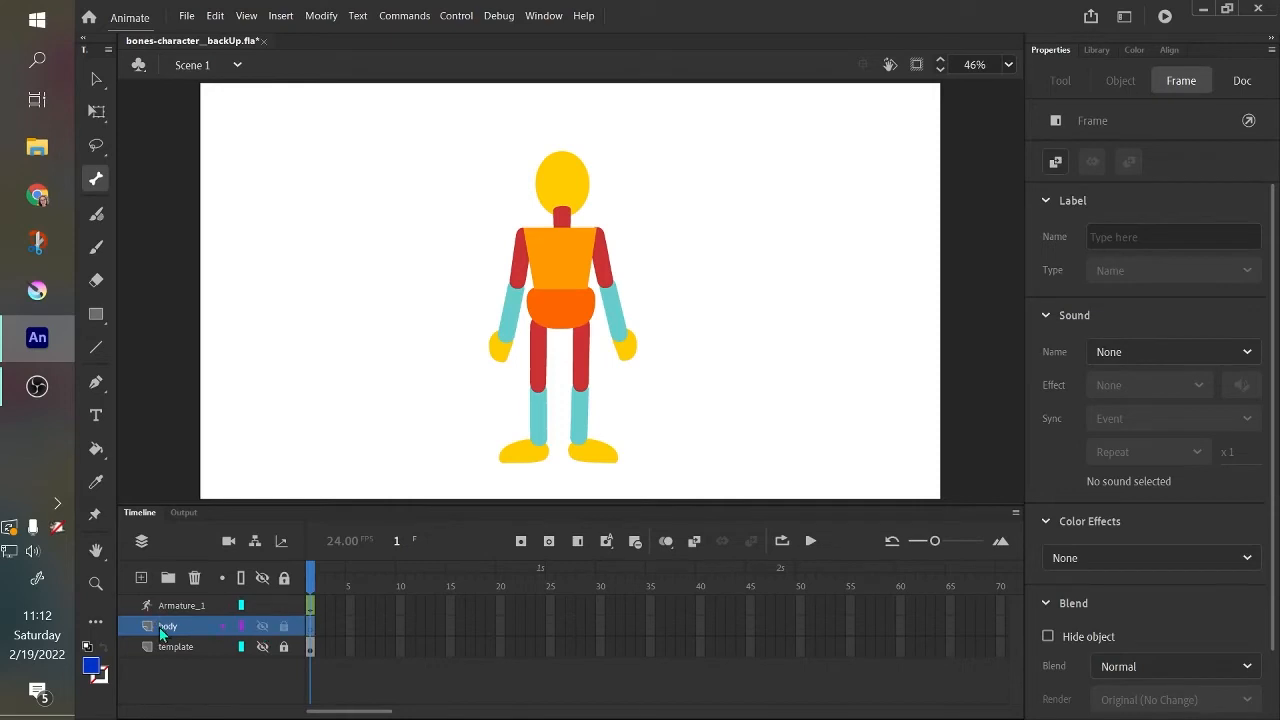
{"action": "left_click", "coordinate": [92, 318]}
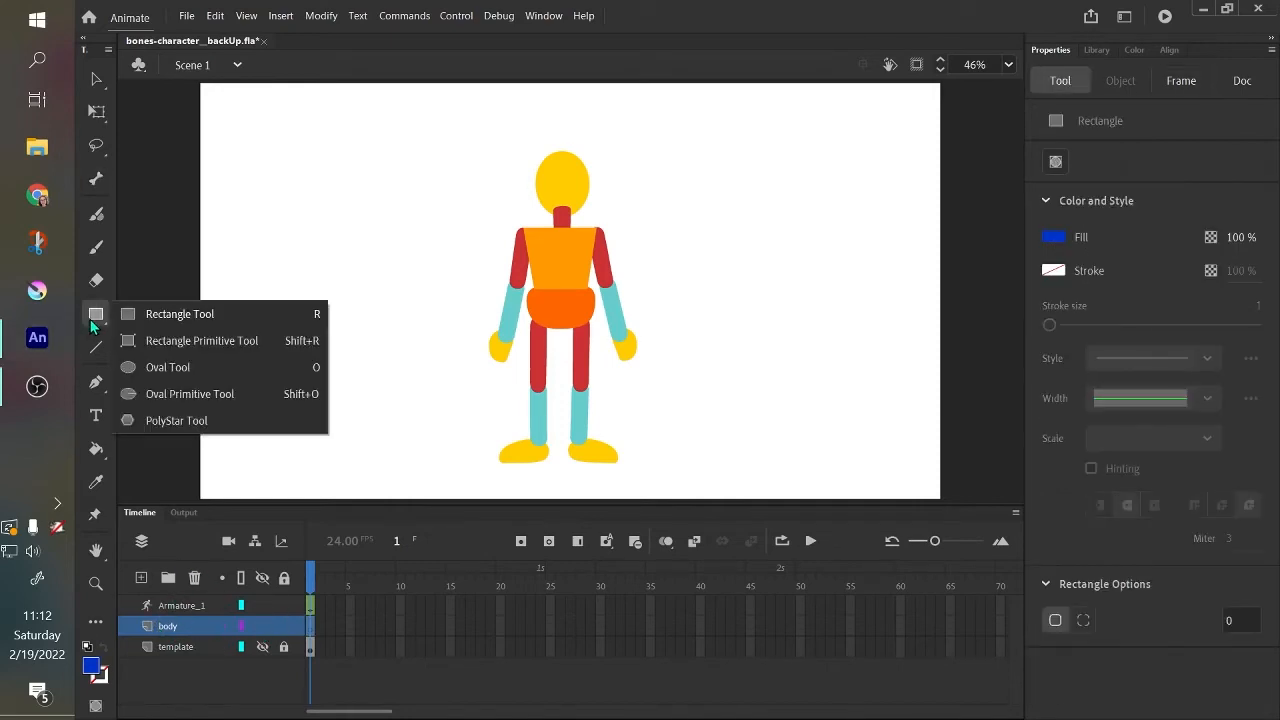
{"action": "left_click", "coordinate": [146, 366]}
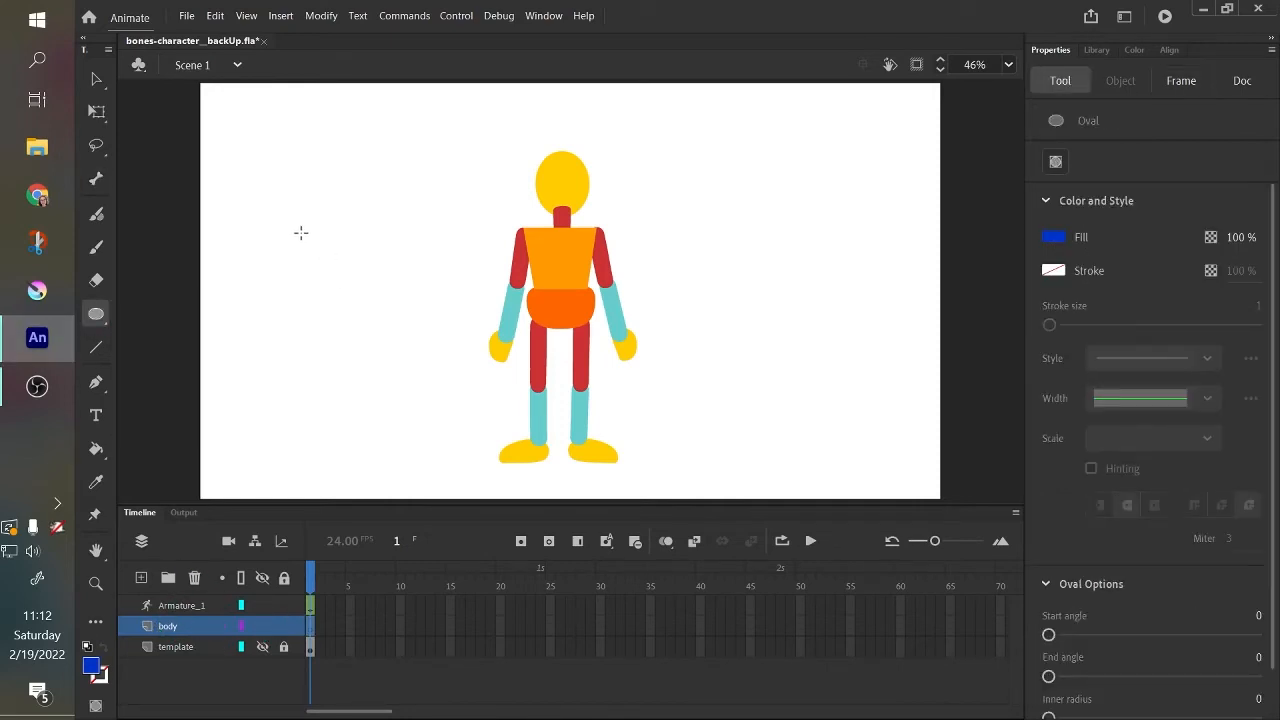
{"action": "mouse_move", "coordinate": [301, 232]}
{"action": "left_mouse_down"}
{"action": "mouse_move", "coordinate": [380, 290]}
{"action": "mouse_move", "coordinate": [320, 237]}
{"action": "mouse_move", "coordinate": [336, 268]}
{"action": "left_mouse_up"}
{"action": "key", "text": "v"}
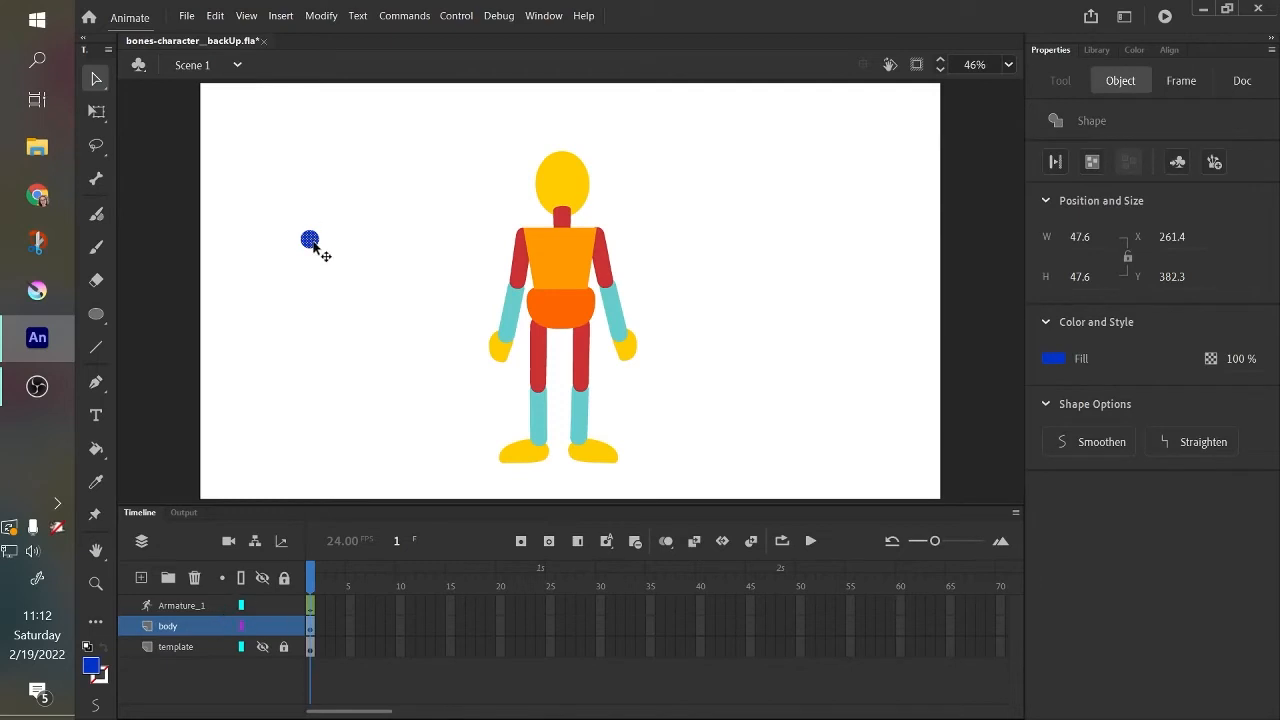
Try to draw an oval on the Armature_1 layer and dismiss the resulting message.
{"action": "left_click", "coordinate": [165, 604]}
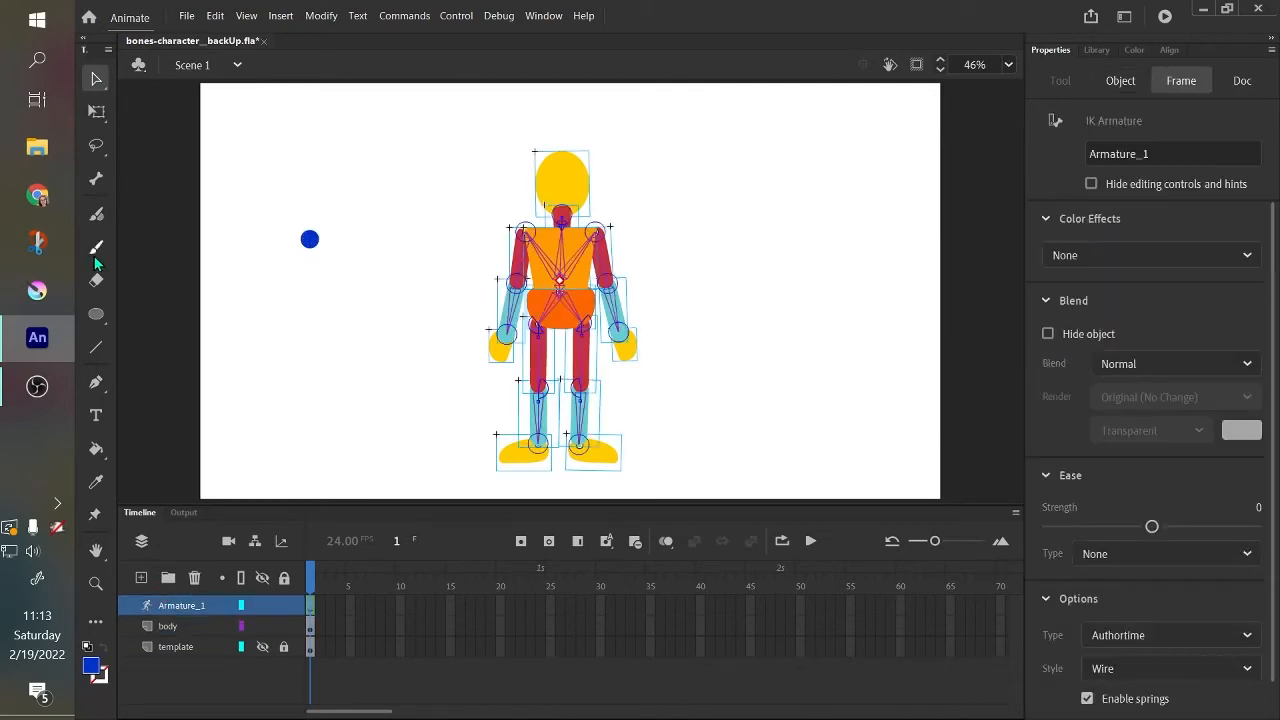
{"action": "left_click", "coordinate": [99, 326]}
{"action": "left_click", "coordinate": [222, 316]}
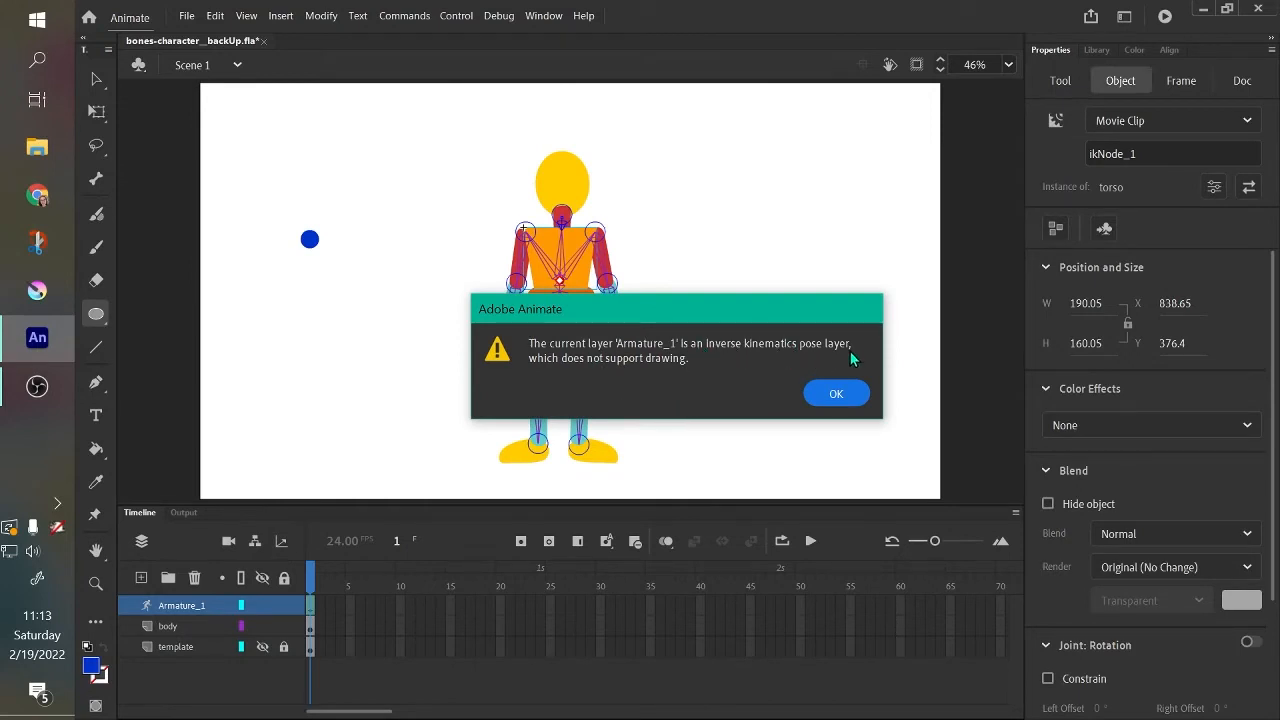
{"action": "left_click", "coordinate": [823, 394]}
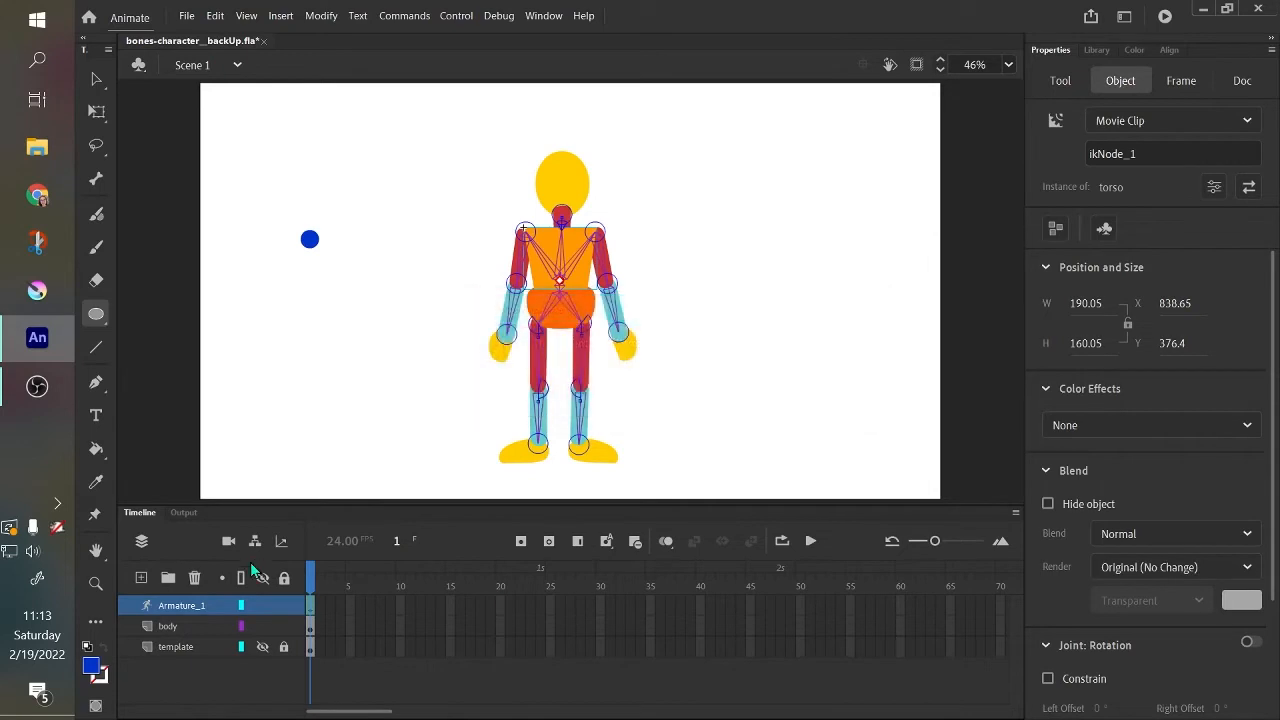
Convert the blue circle on the body layer to a movie clip symbol named "control point" with centre registration.
{"action": "left_click", "coordinate": [198, 622]}
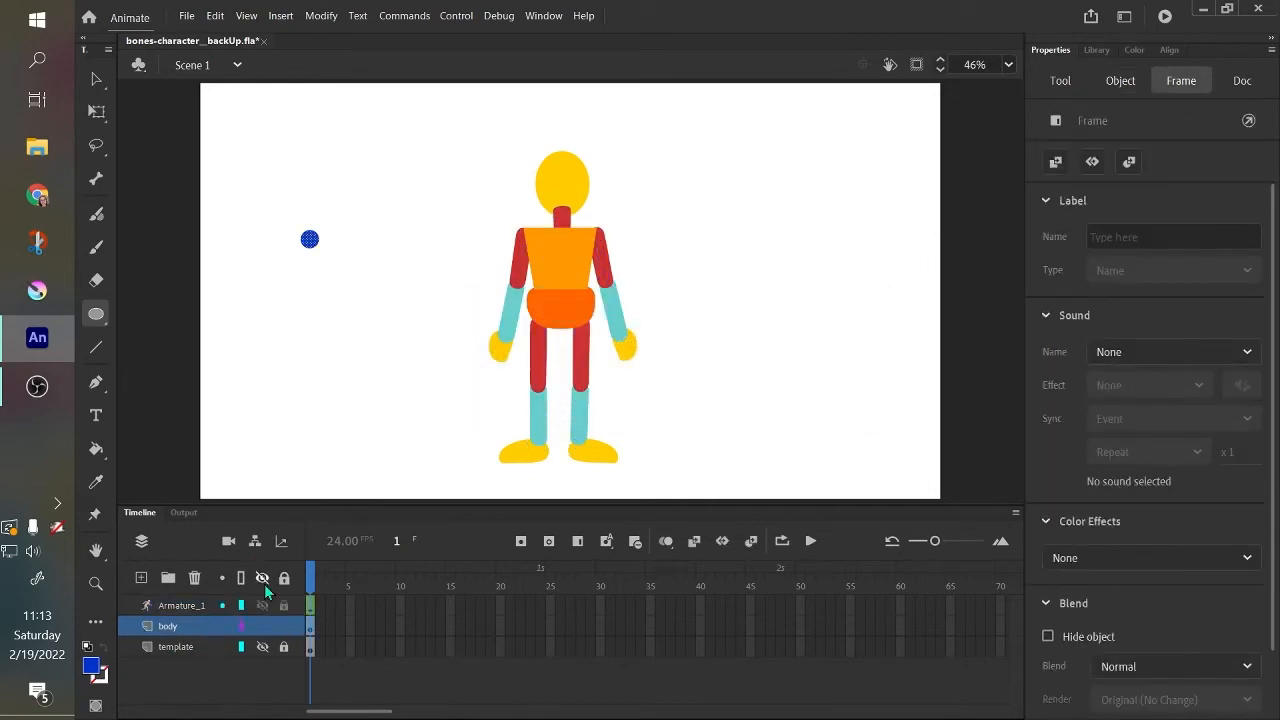
{"action": "left_click", "coordinate": [97, 80]}
{"action": "left_click_drag", "start_coordinate": [276, 212], "coordinate": [350, 268]}
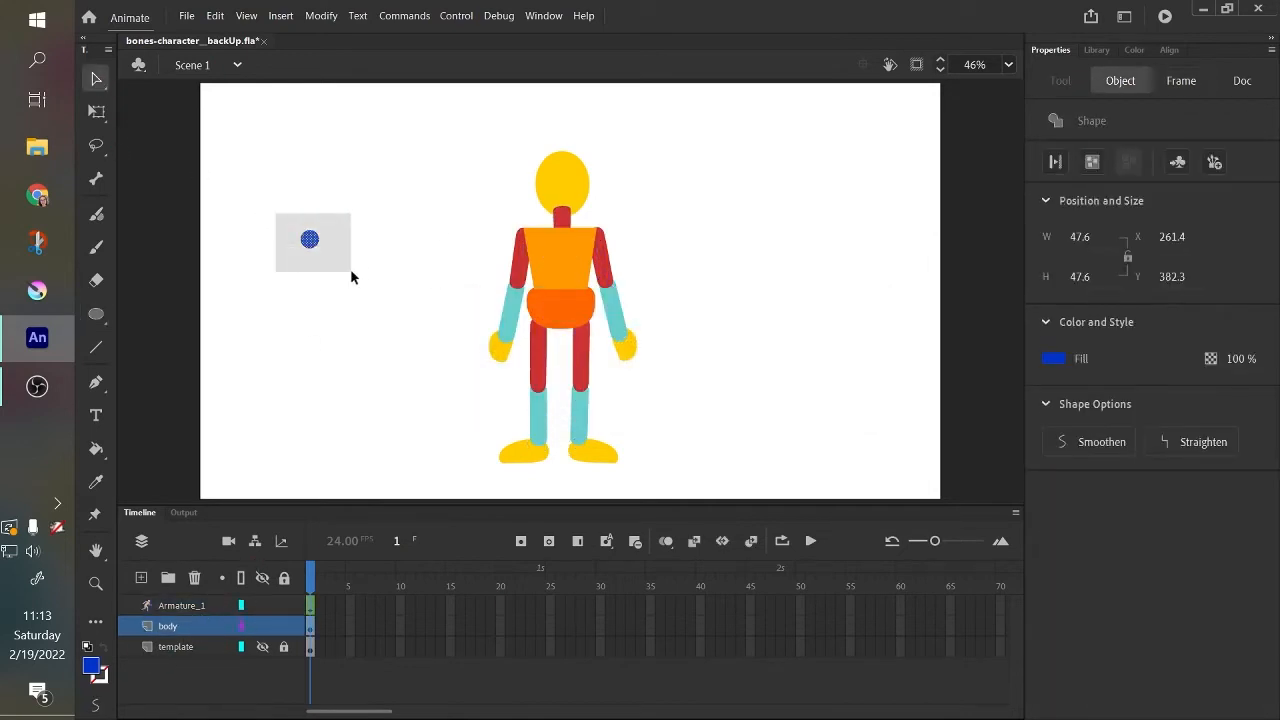
{"action": "left_click_drag", "start_coordinate": [286, 218], "coordinate": [320, 257]}
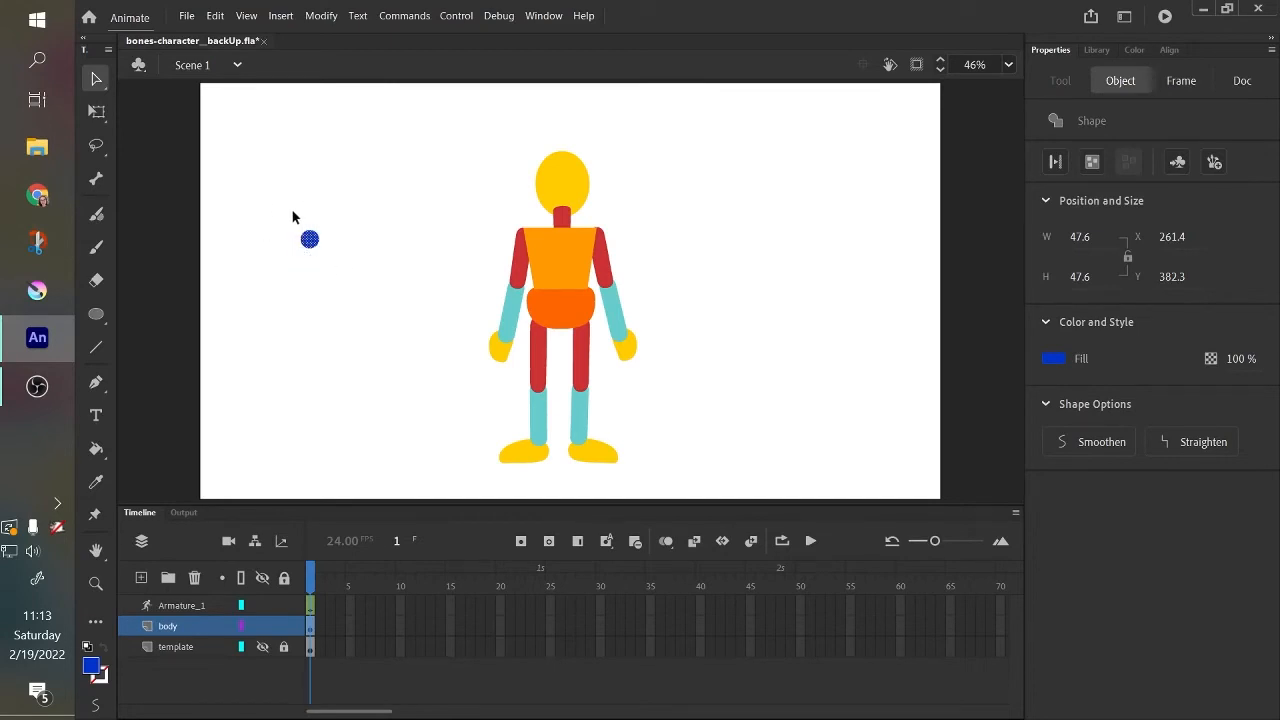
{"action": "right_click", "coordinate": [312, 243]}
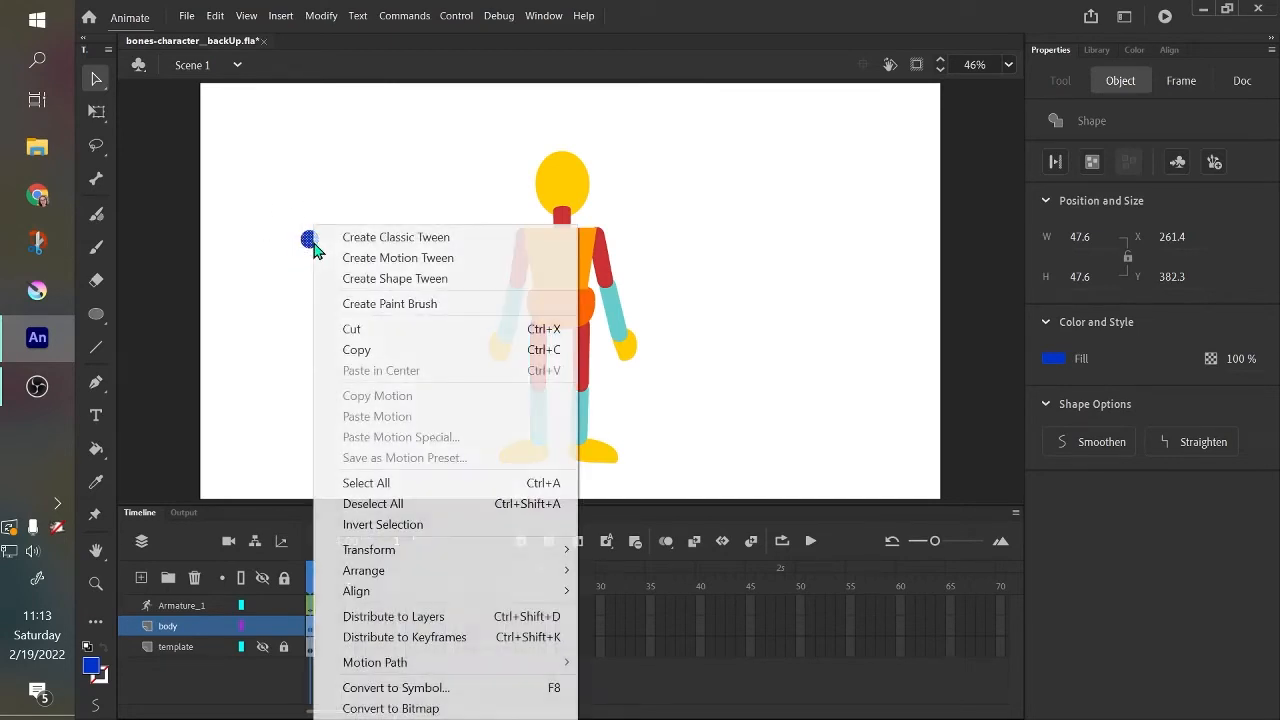
{"action": "left_click", "coordinate": [535, 690]}
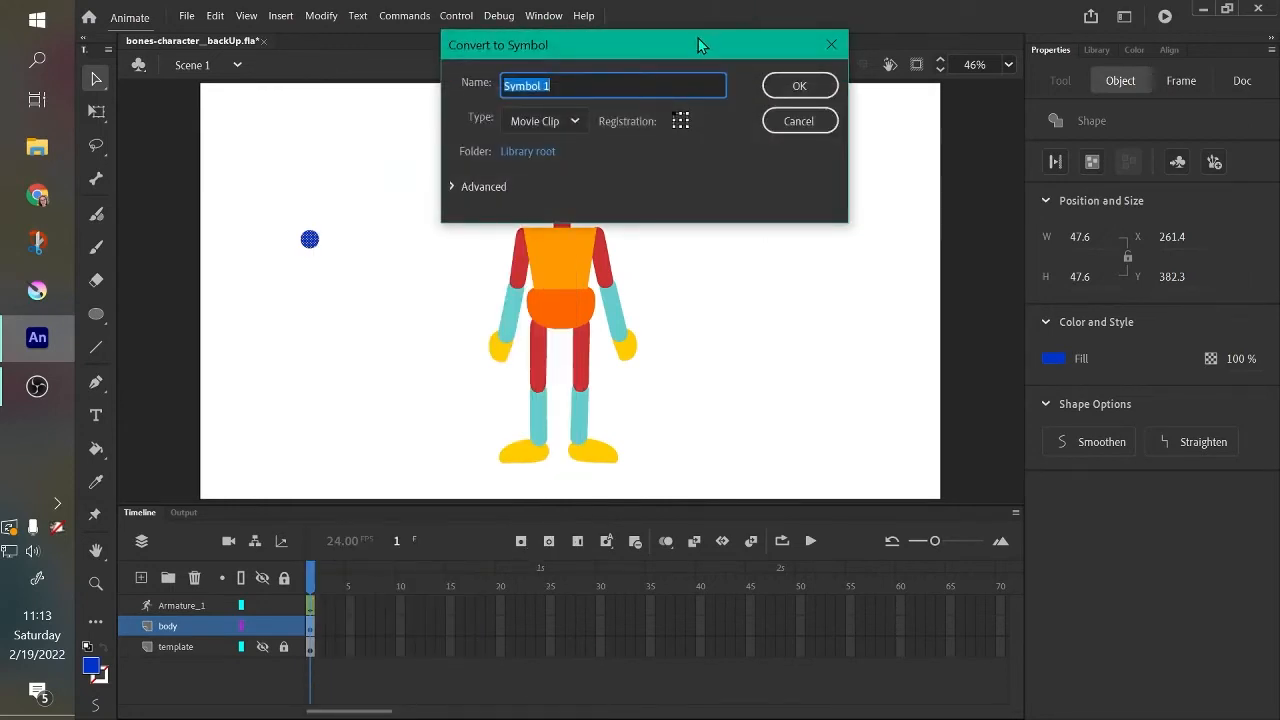
{"action": "left_click_drag", "start_coordinate": [698, 38], "coordinate": [670, 188]}
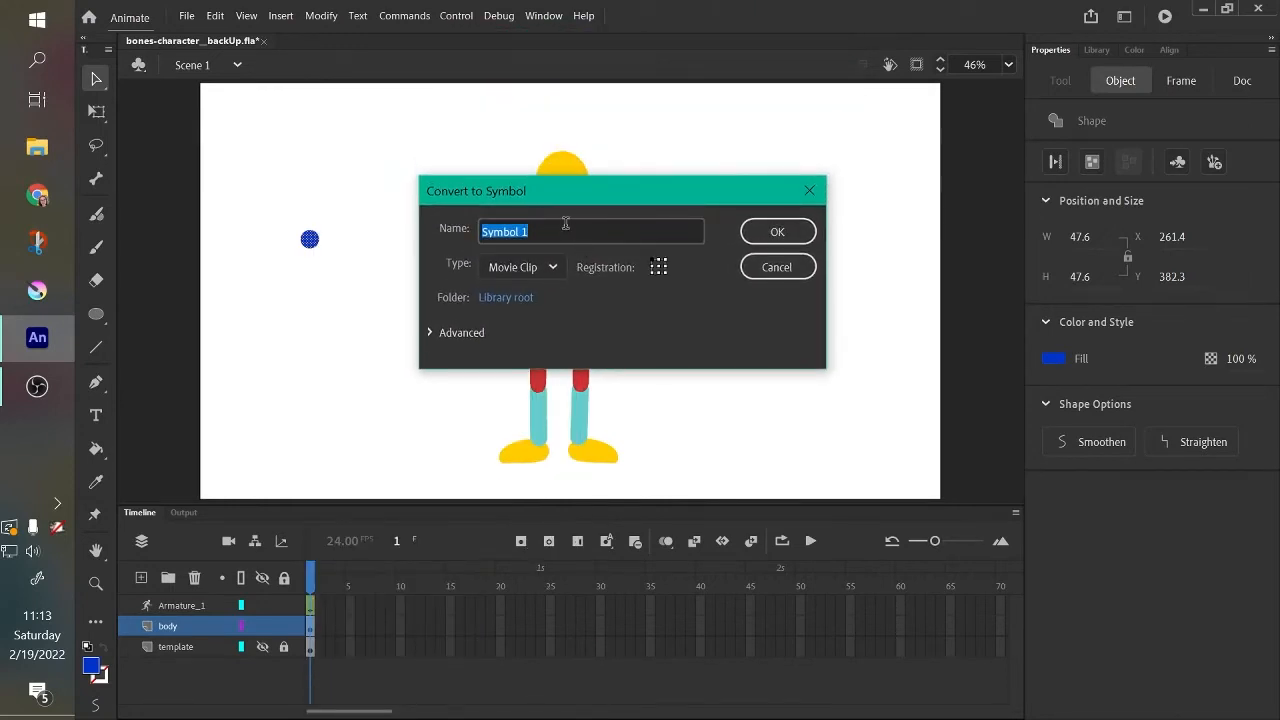
{"action": "type", "text": "control point"}
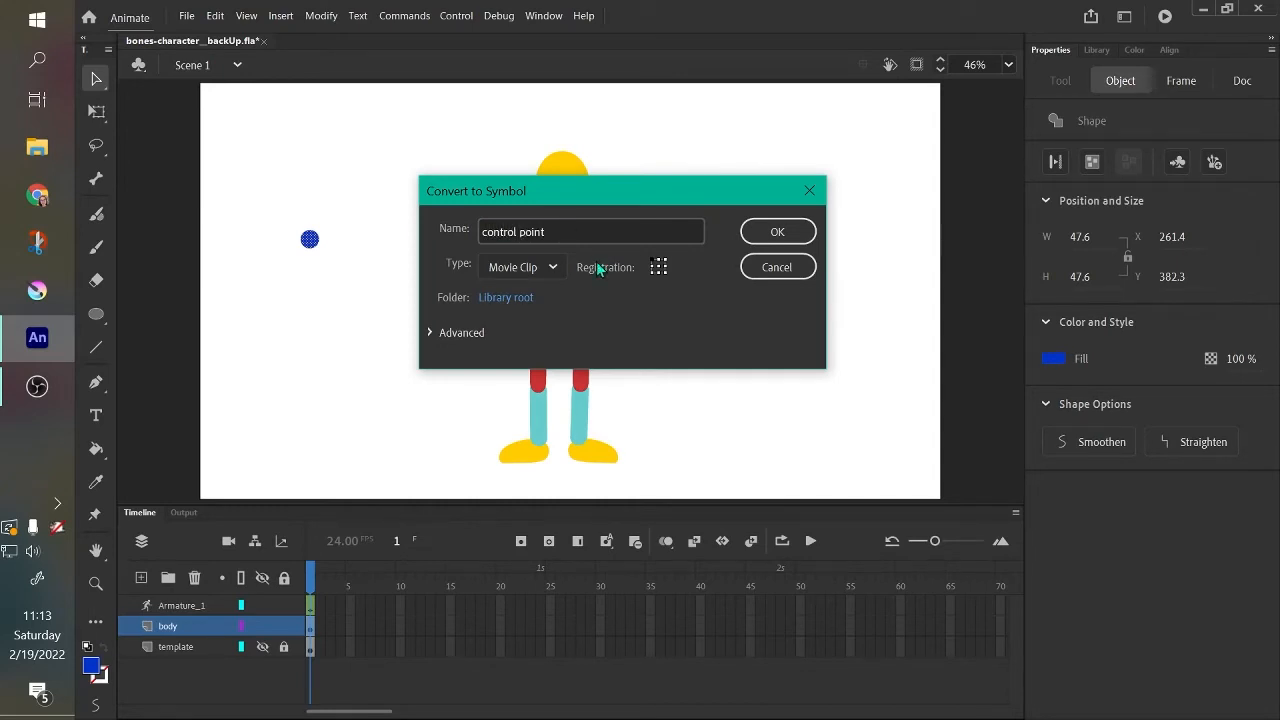
{"action": "left_click", "coordinate": [660, 272]}
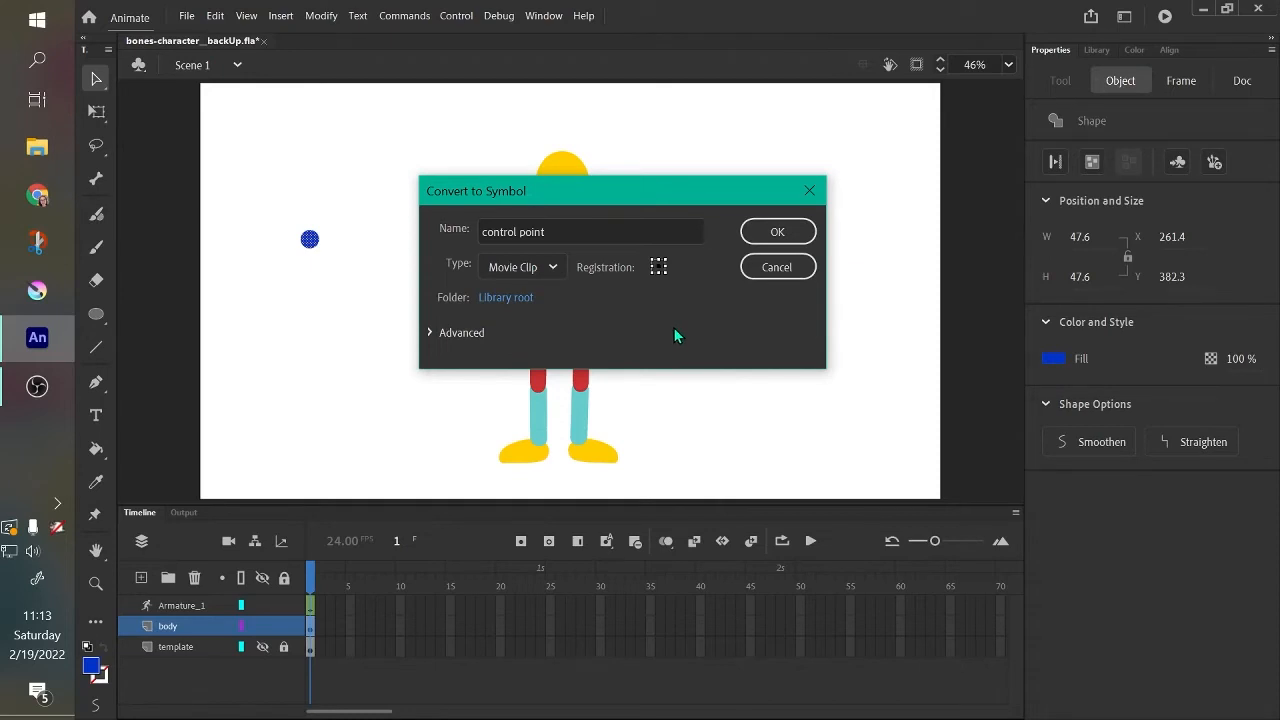
{"action": "left_click", "coordinate": [575, 226]}
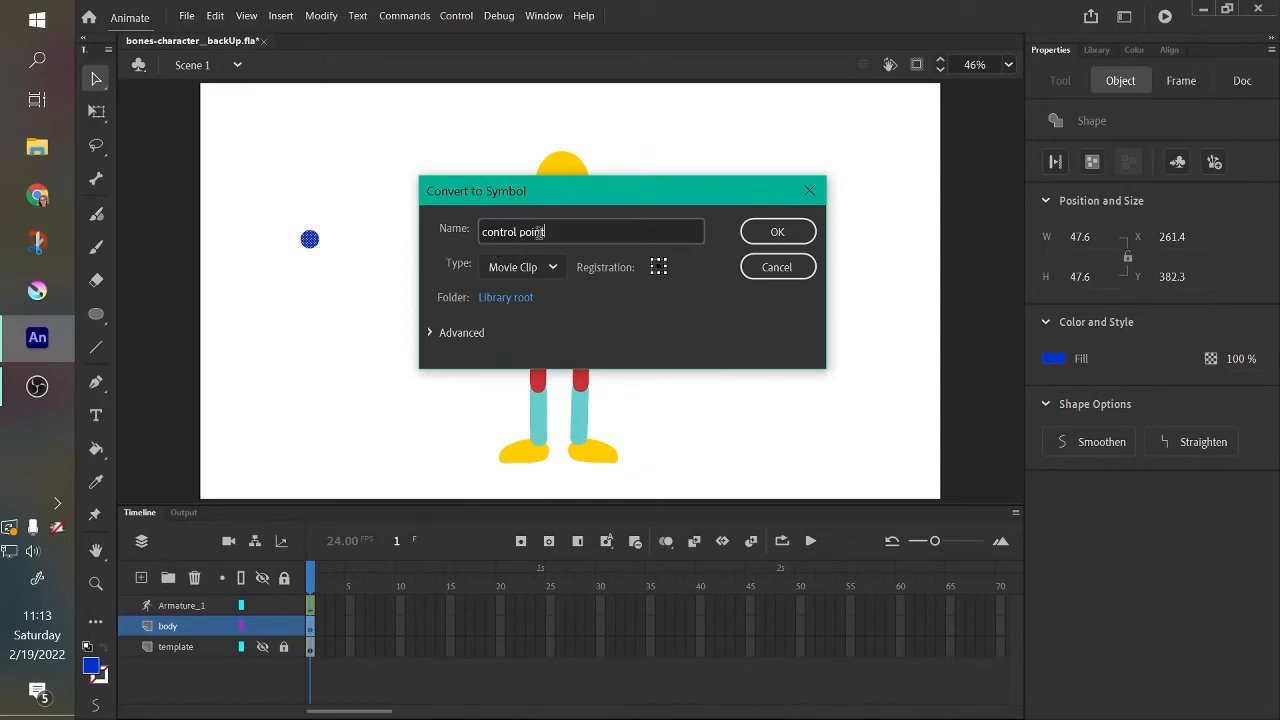
{"action": "left_click", "coordinate": [752, 236]}
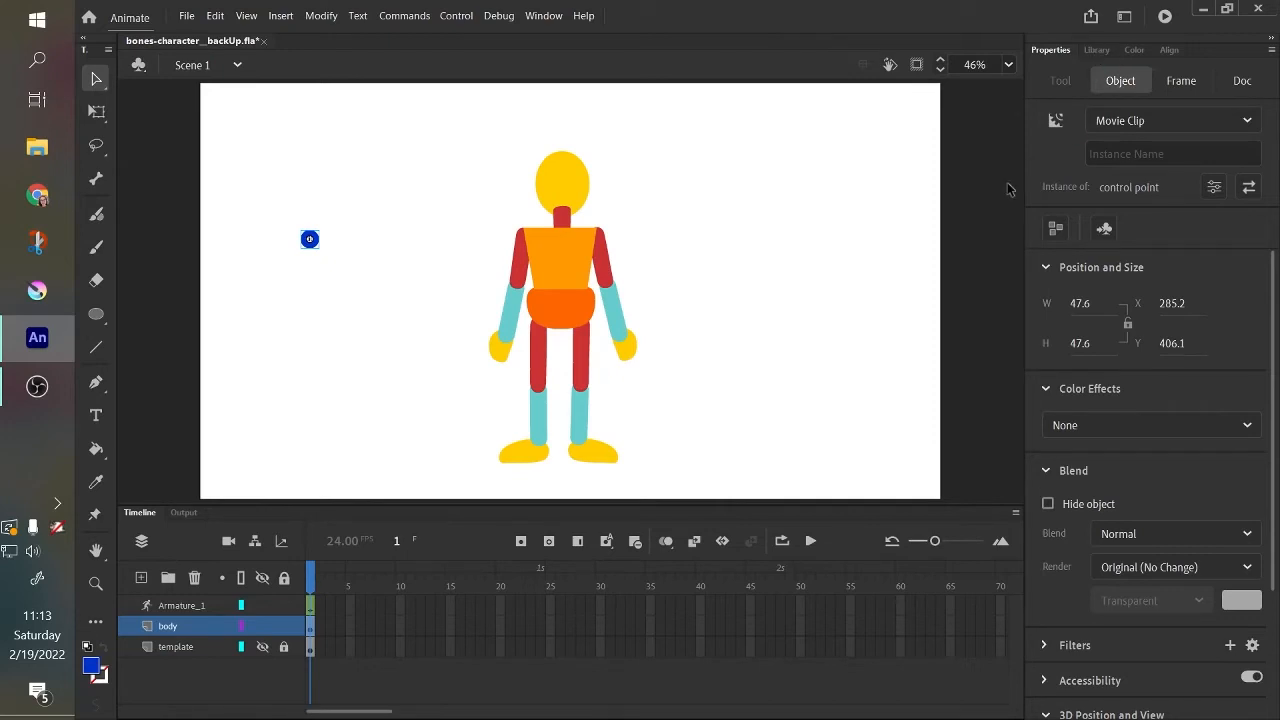
Move the control point above the head and place library instances of it beside both hands and both feet.
{"action": "left_click", "coordinate": [1096, 50]}
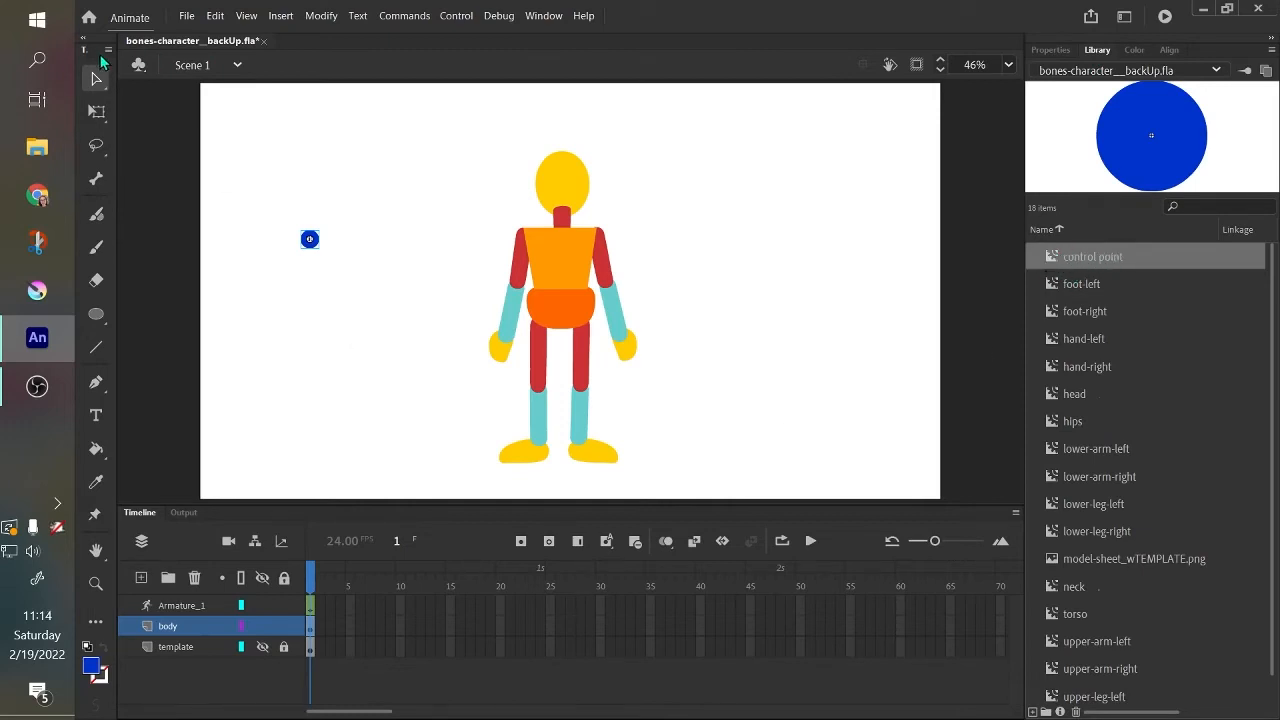
{"action": "left_click_drag", "start_coordinate": [317, 243], "coordinate": [568, 138]}
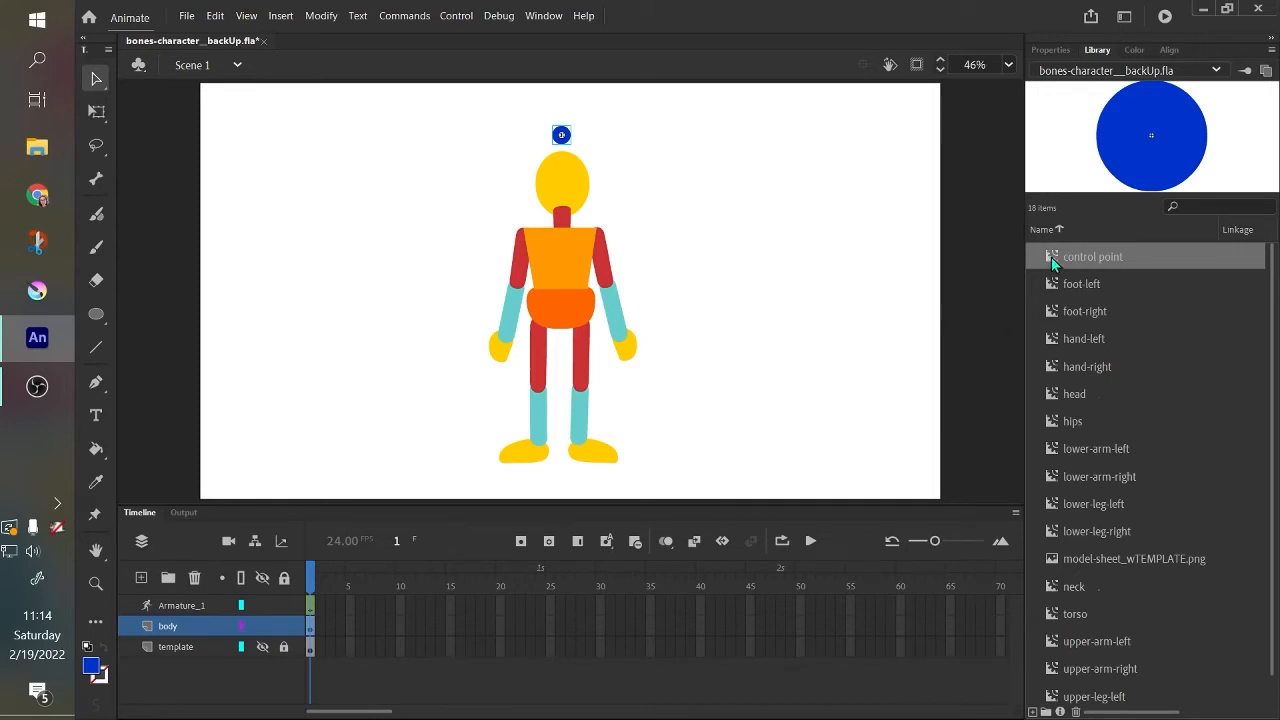
{"action": "left_click_drag", "start_coordinate": [1051, 256], "coordinate": [633, 378]}
{"action": "mouse_move", "coordinate": [506, 355]}
{"action": "left_mouse_down"}
{"action": "mouse_move", "coordinate": [491, 384]}
{"action": "mouse_move", "coordinate": [492, 373]}
{"action": "left_mouse_up"}
{"action": "left_click_drag", "start_coordinate": [1052, 258], "coordinate": [631, 456]}
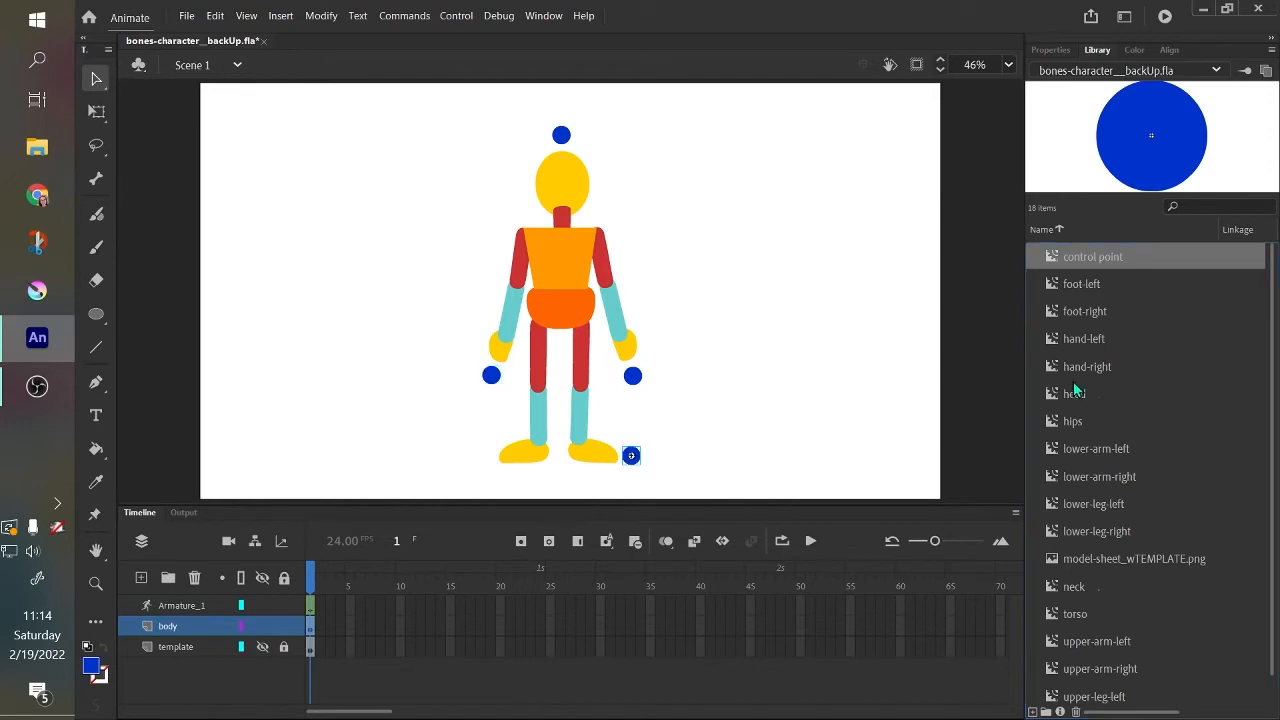
{"action": "left_click_drag", "start_coordinate": [1052, 257], "coordinate": [480, 458]}
Fine-tune the control points' positions around the head, hands and feet, leaving a small gap from each body part.
{"action": "left_click_drag", "start_coordinate": [565, 140], "coordinate": [564, 141]}
{"action": "left_click_drag", "start_coordinate": [633, 457], "coordinate": [637, 457]}
{"action": "left_click_drag", "start_coordinate": [489, 458], "coordinate": [484, 461]}
{"action": "left_click_drag", "start_coordinate": [492, 386], "coordinate": [489, 390]}
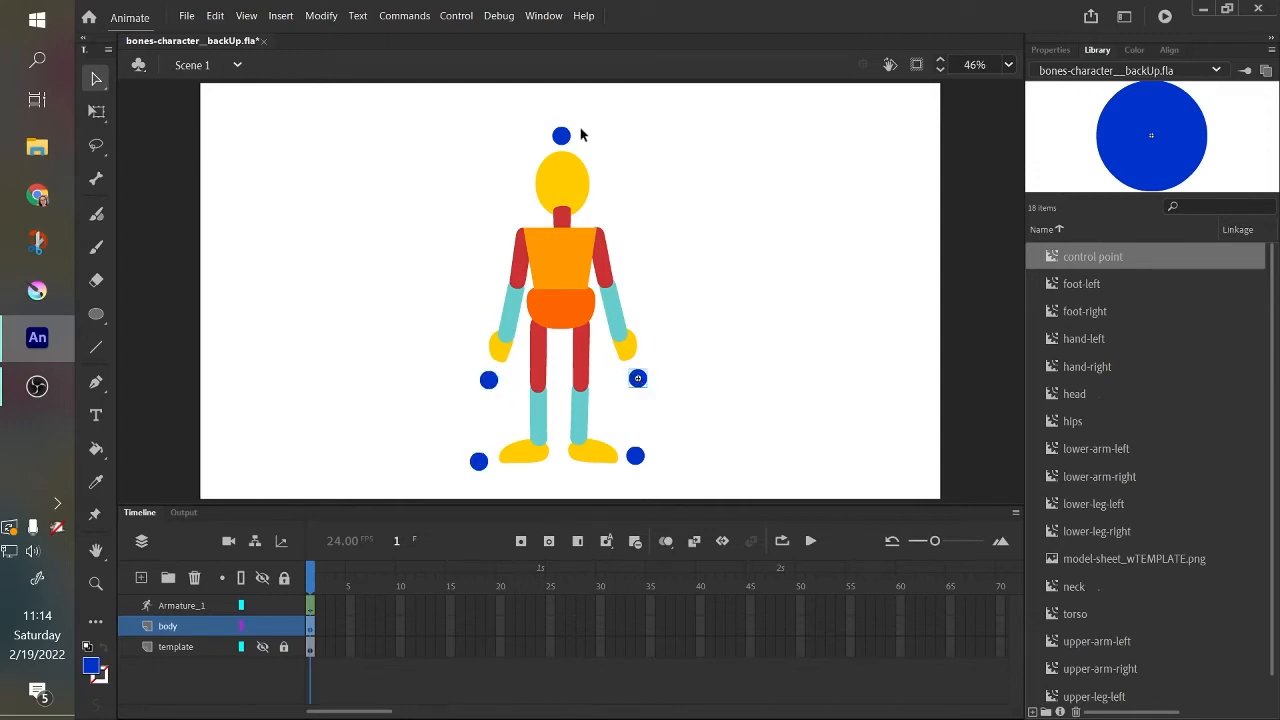
{"action": "left_click_drag", "start_coordinate": [566, 138], "coordinate": [567, 132]}
{"action": "left_click_drag", "start_coordinate": [636, 457], "coordinate": [638, 462]}
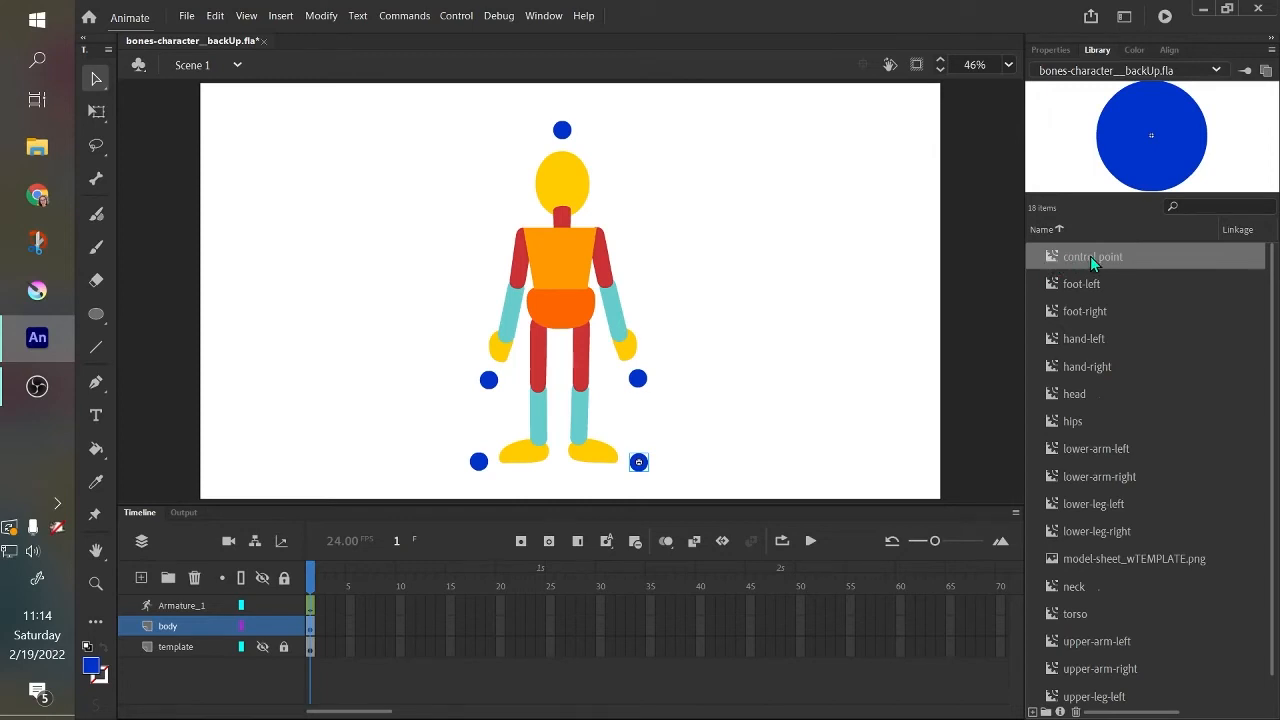
Open the control point symbol for editing and show its circle's object properties.
{"action": "double_click", "coordinate": [1141, 161]}
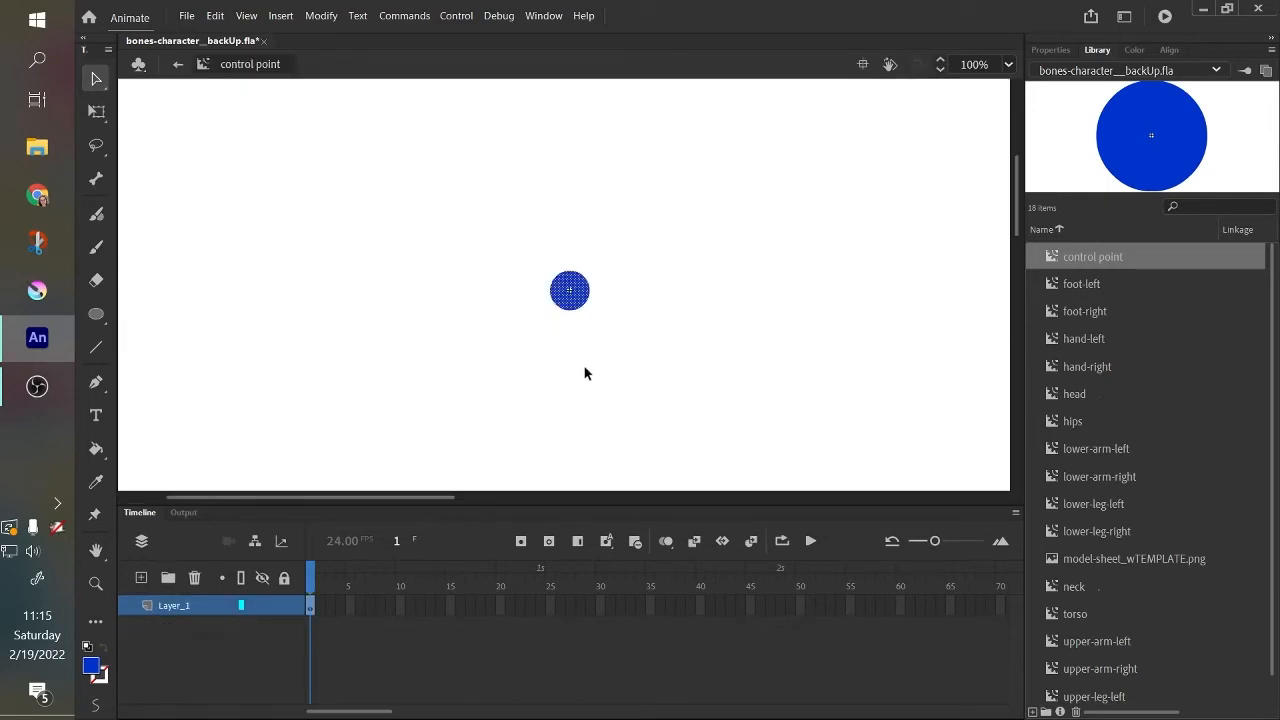
{"action": "left_click", "coordinate": [1066, 52]}
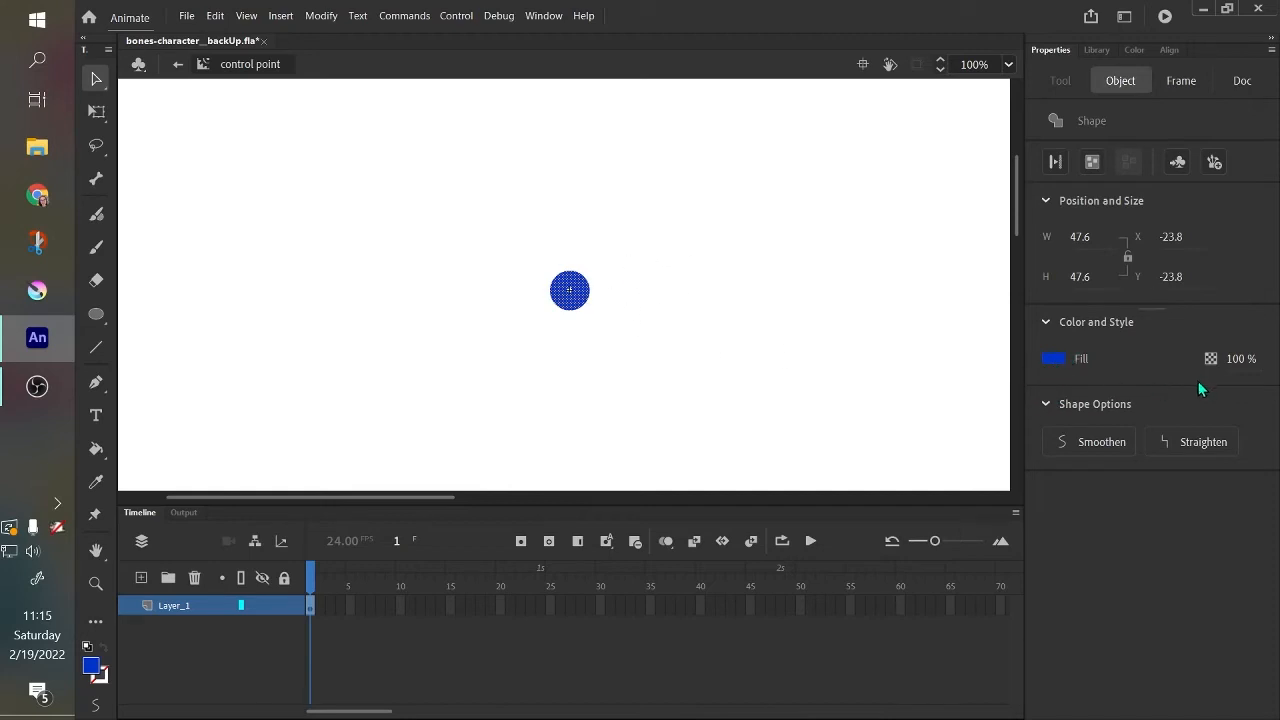
Make the control point's circle fully transparent by setting its fill alpha to 0%.
{"action": "left_click", "coordinate": [1243, 359]}
{"action": "type", "text": "0"}
{"action": "key", "text": "Return"}
{"action": "left_click", "coordinate": [660, 317]}
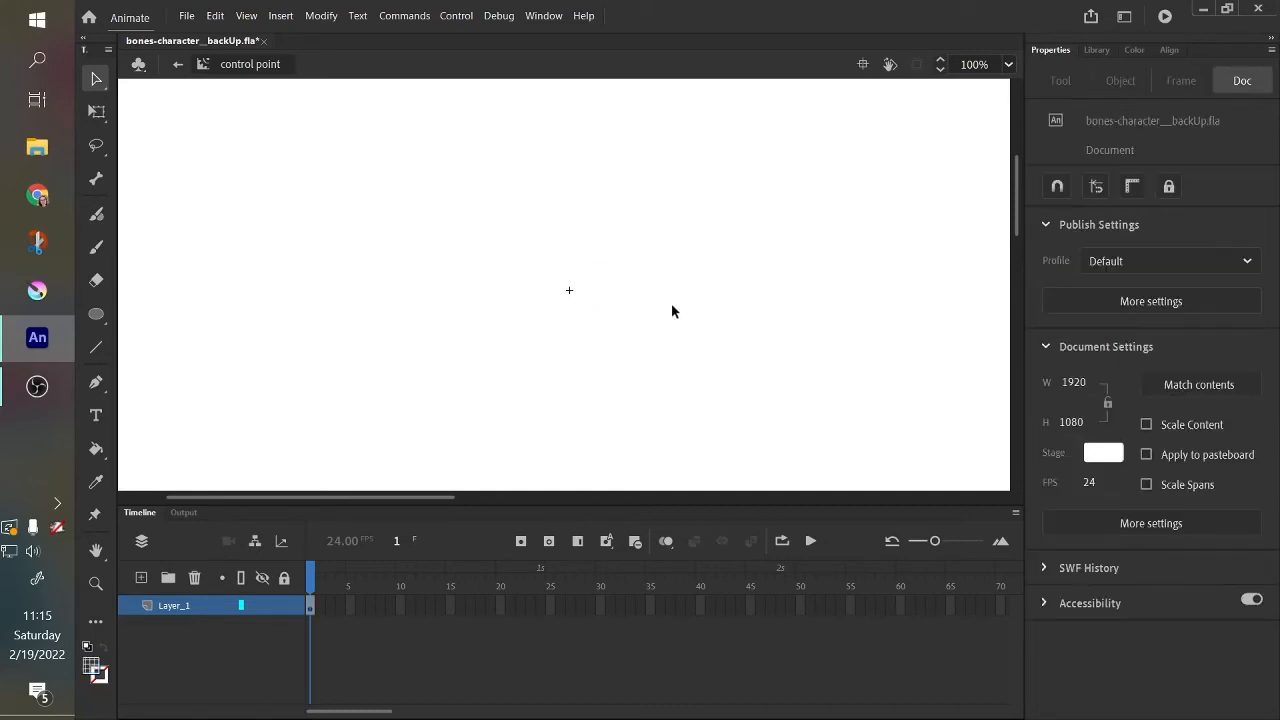
Area-select the transparent circle at the symbol's centre to check that it can still be found, and clear the selection.
{"action": "left_click_drag", "start_coordinate": [480, 248], "coordinate": [646, 315]}
{"action": "left_click_drag", "start_coordinate": [458, 226], "coordinate": [721, 361]}
{"action": "left_click", "coordinate": [721, 361]}
{"action": "left_click_drag", "start_coordinate": [482, 202], "coordinate": [712, 368]}
{"action": "left_click", "coordinate": [585, 352]}
{"action": "left_click_drag", "start_coordinate": [489, 205], "coordinate": [699, 399]}
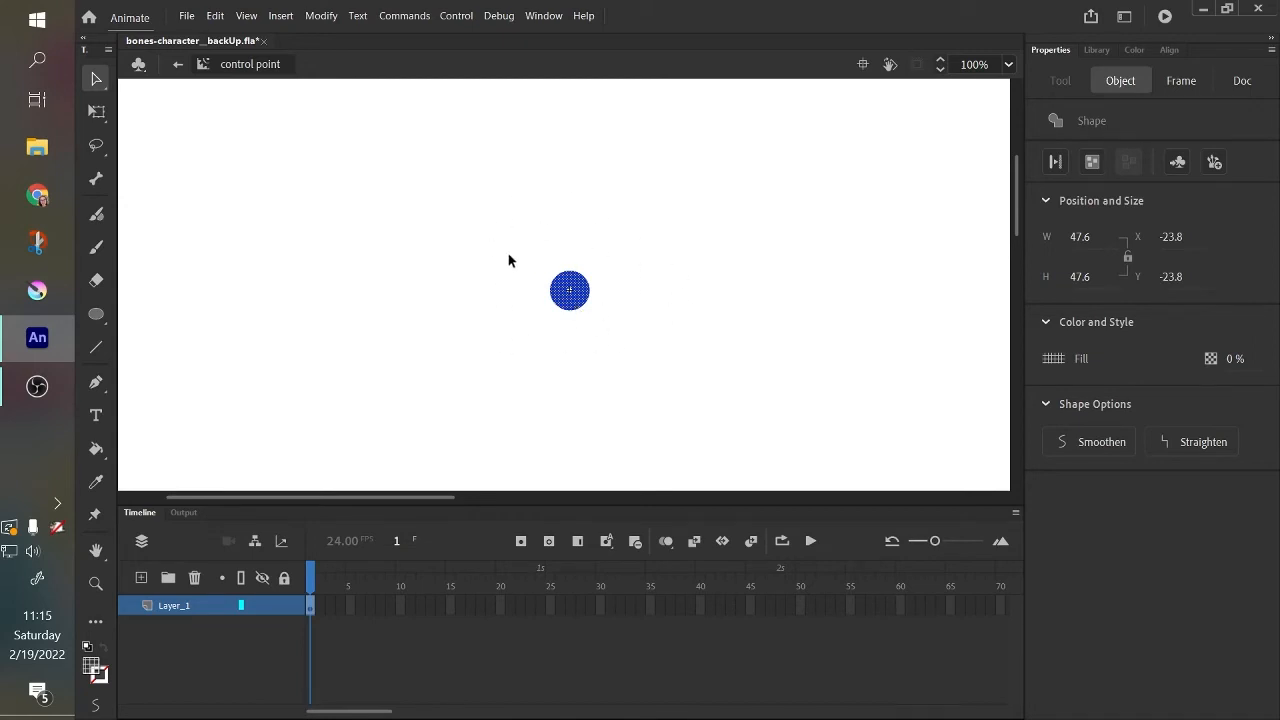
{"action": "left_click_drag", "start_coordinate": [510, 245], "coordinate": [663, 357]}
{"action": "left_click", "coordinate": [384, 288]}
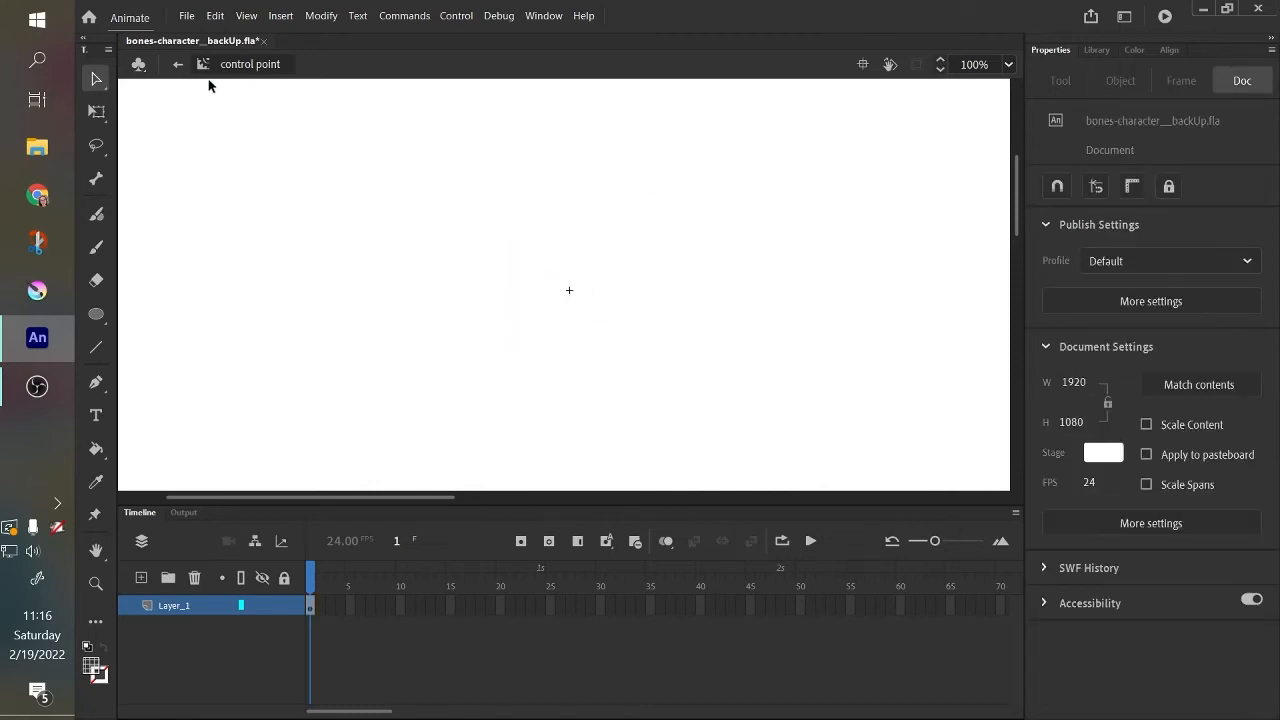
Return to the main scene and use the Bone tool to connect the head, both hands and both feet to their control points.
{"action": "left_click", "coordinate": [178, 64]}
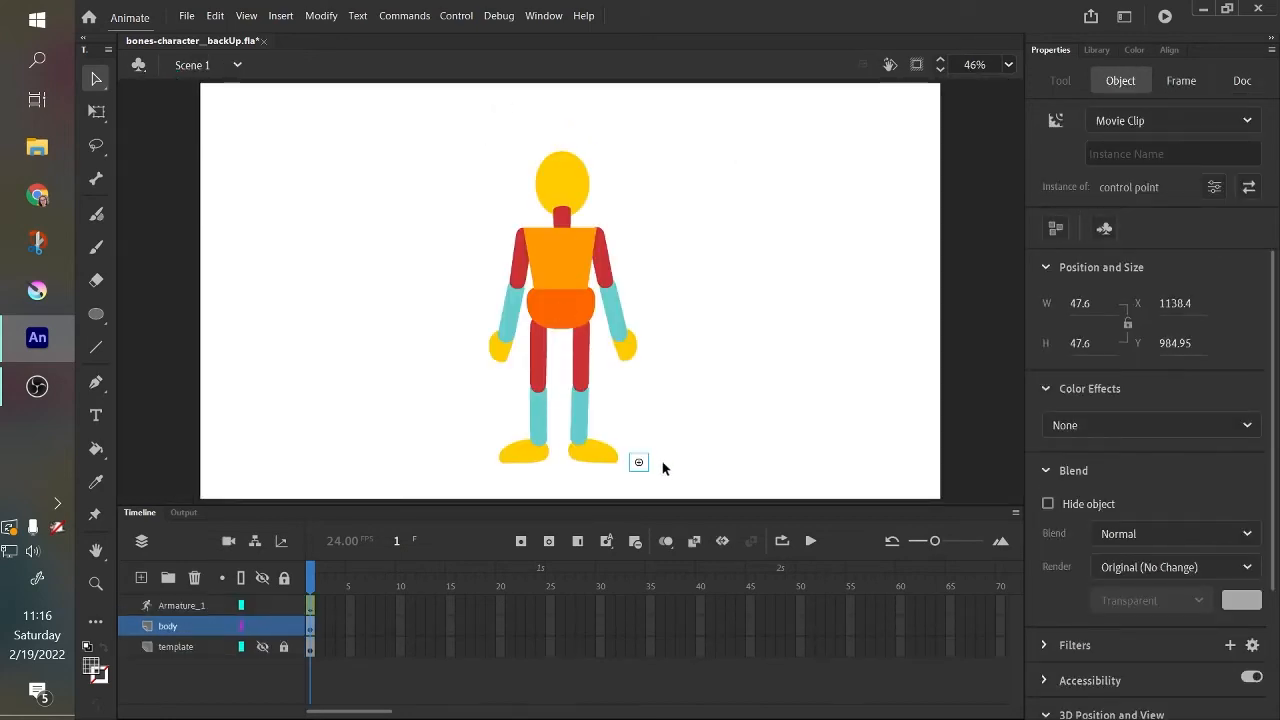
{"action": "left_click_drag", "start_coordinate": [424, 88], "coordinate": [728, 555]}
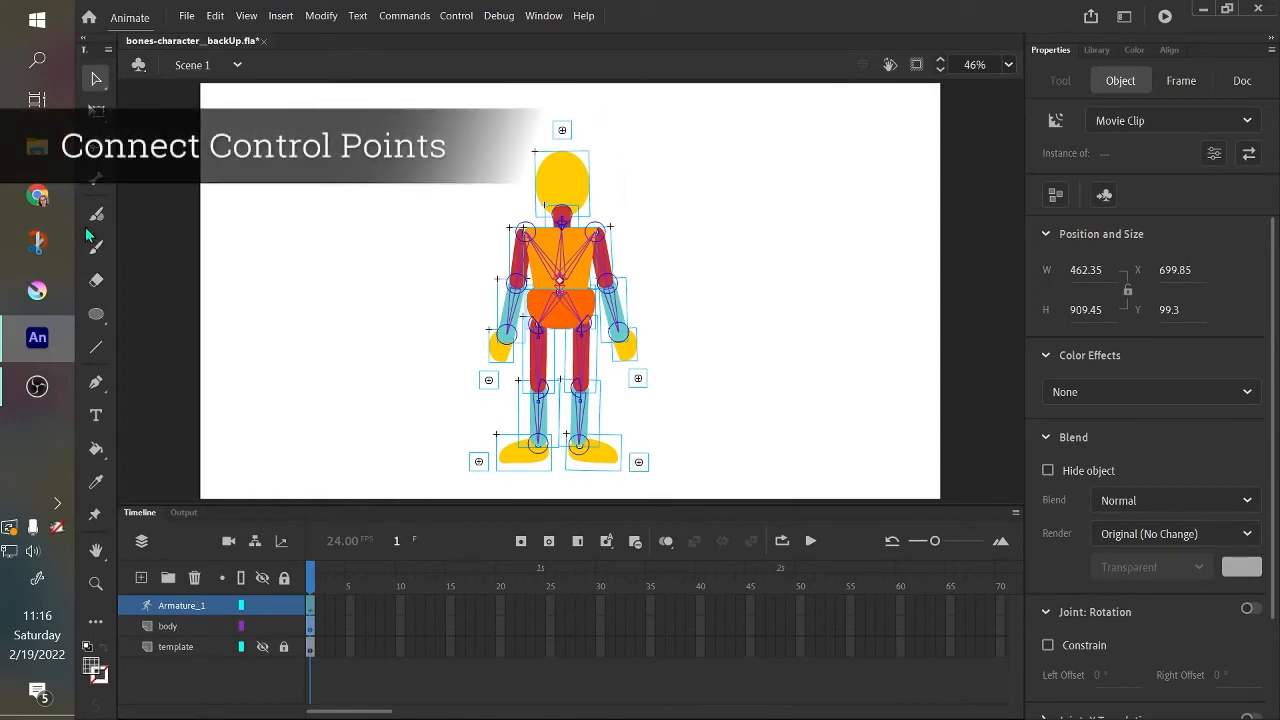
{"action": "left_click", "coordinate": [93, 179]}
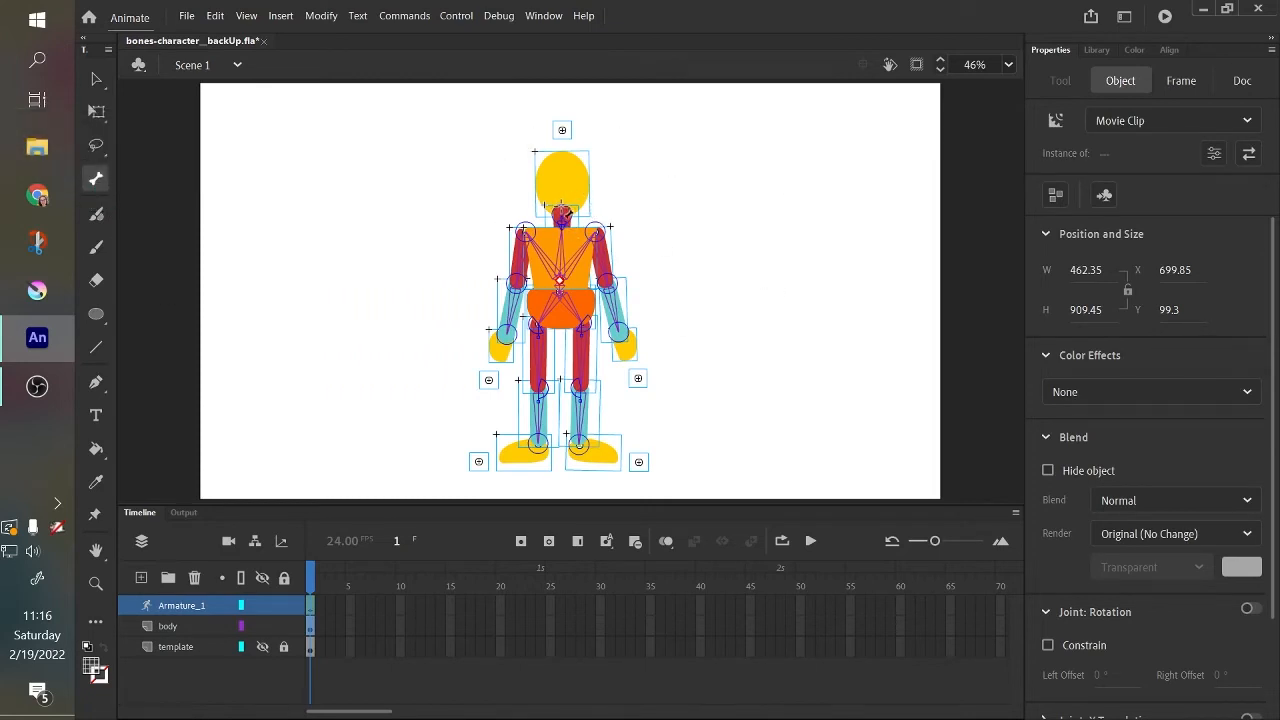
{"action": "left_click_drag", "start_coordinate": [563, 213], "coordinate": [567, 131]}
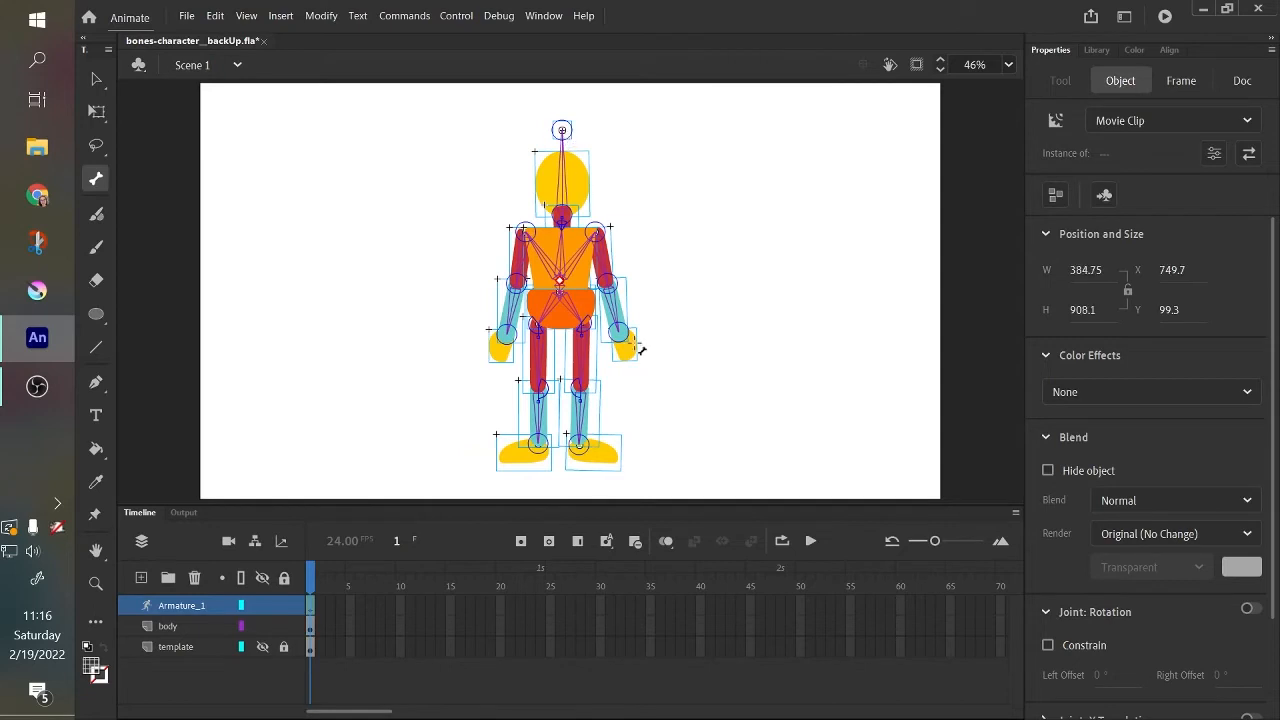
{"action": "left_click_drag", "start_coordinate": [631, 351], "coordinate": [638, 377]}
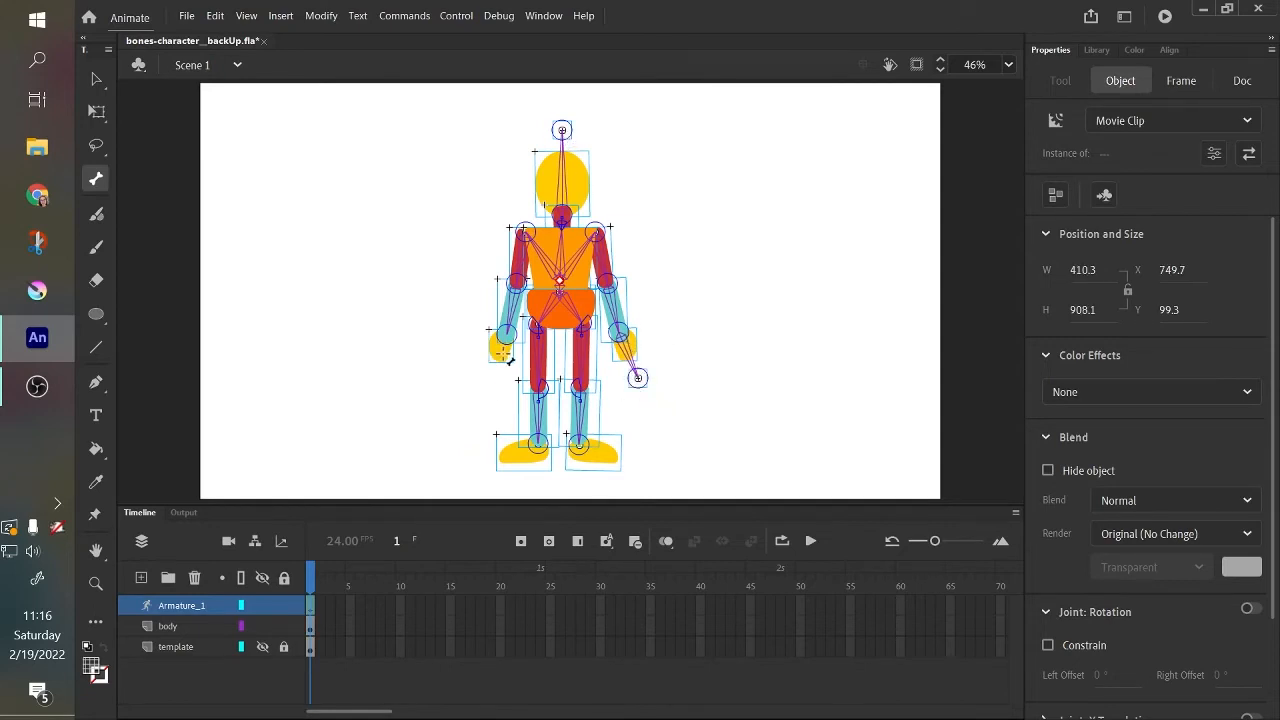
{"action": "left_click_drag", "start_coordinate": [500, 352], "coordinate": [488, 378]}
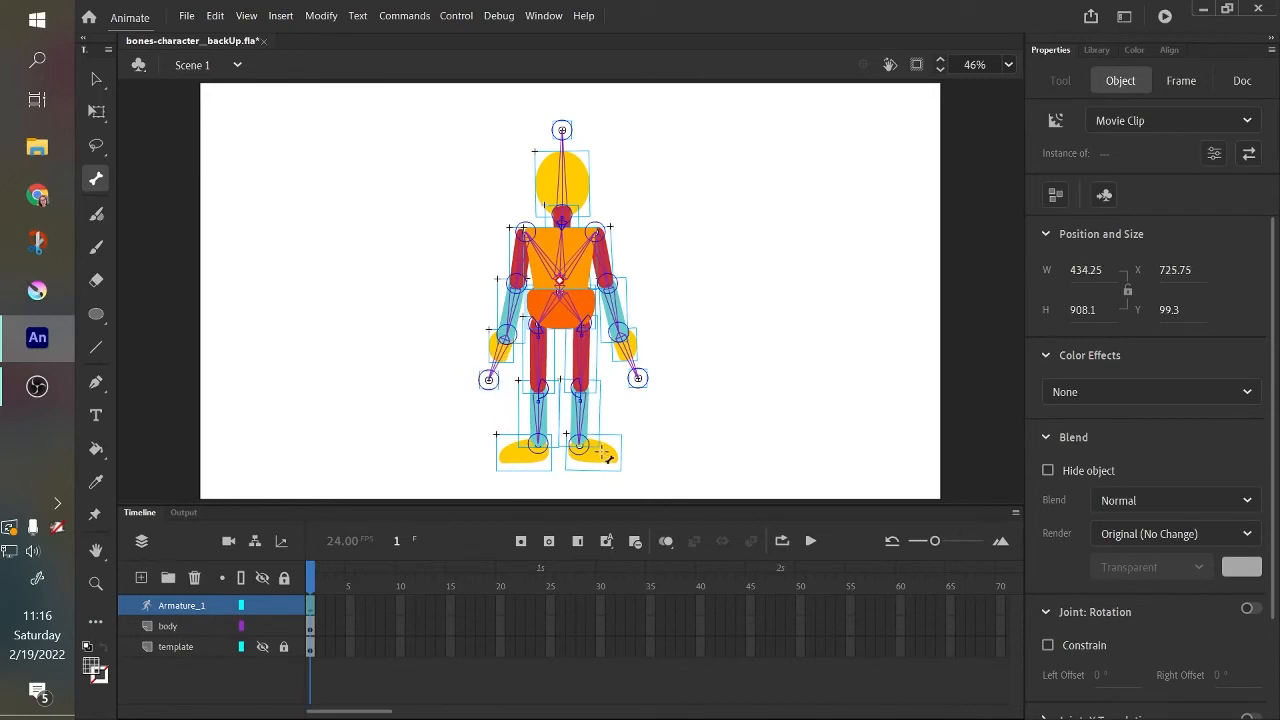
{"action": "left_click_drag", "start_coordinate": [582, 448], "coordinate": [638, 461]}
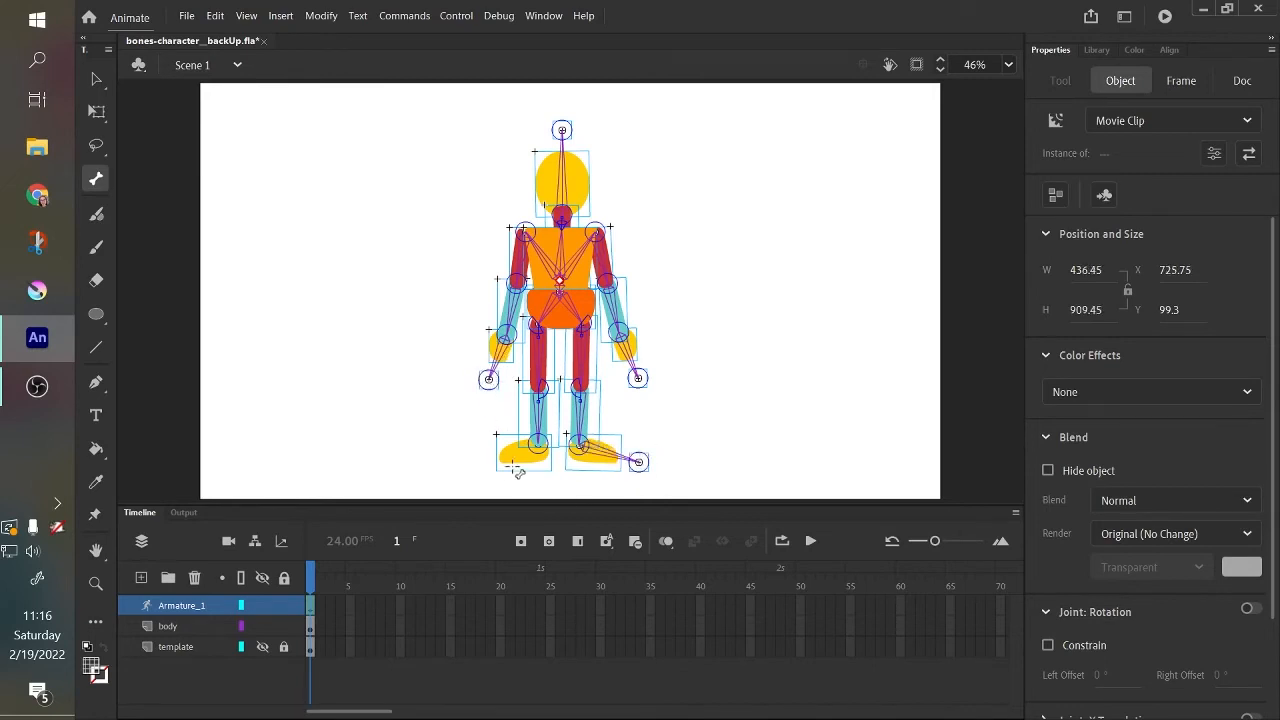
{"action": "left_click_drag", "start_coordinate": [538, 445], "coordinate": [479, 462]}
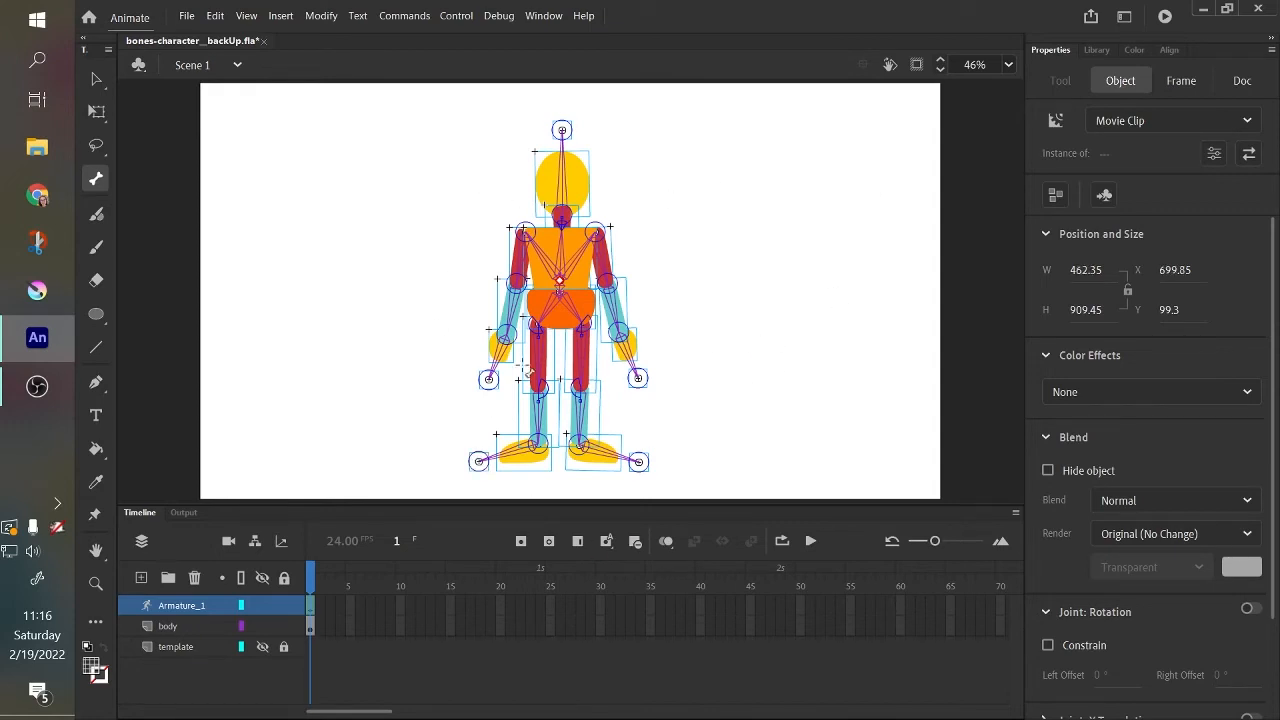
Test-pose the head by moving its control point, and undo the pose.
{"action": "left_click", "coordinate": [97, 80]}
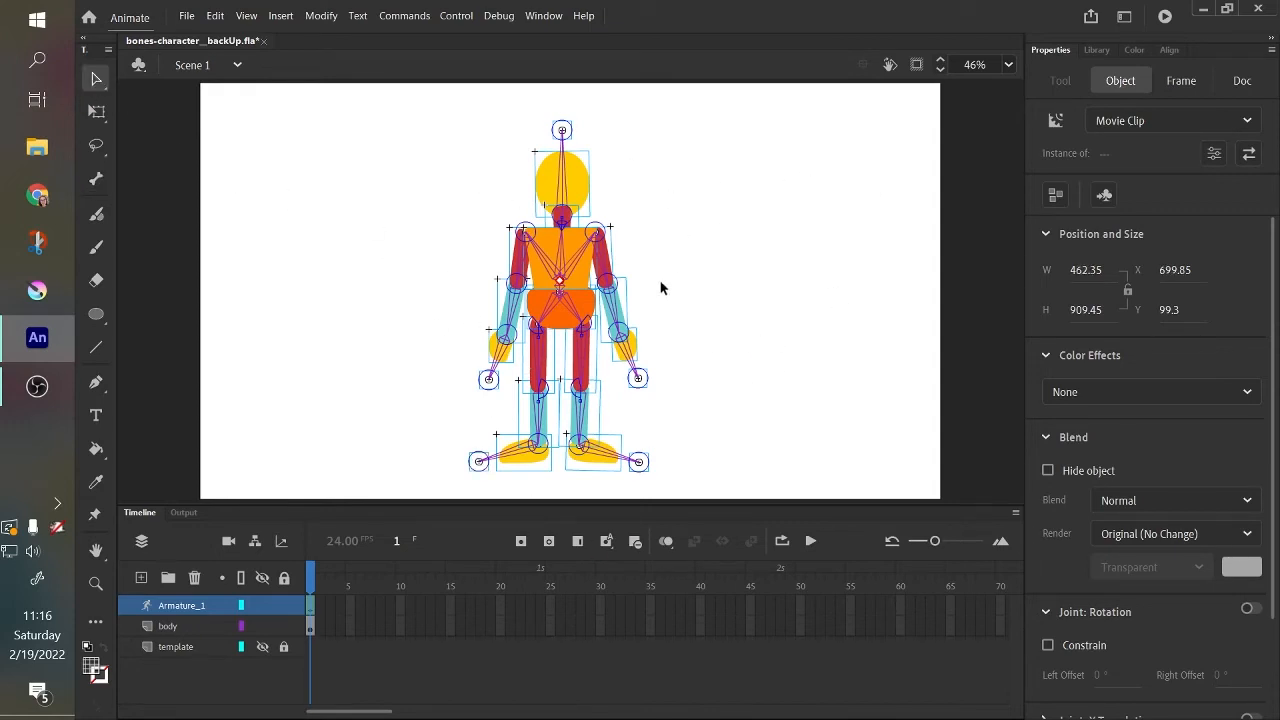
{"action": "left_click_drag", "start_coordinate": [562, 133], "coordinate": [555, 166]}
{"action": "key", "text": "ctrl+z"}
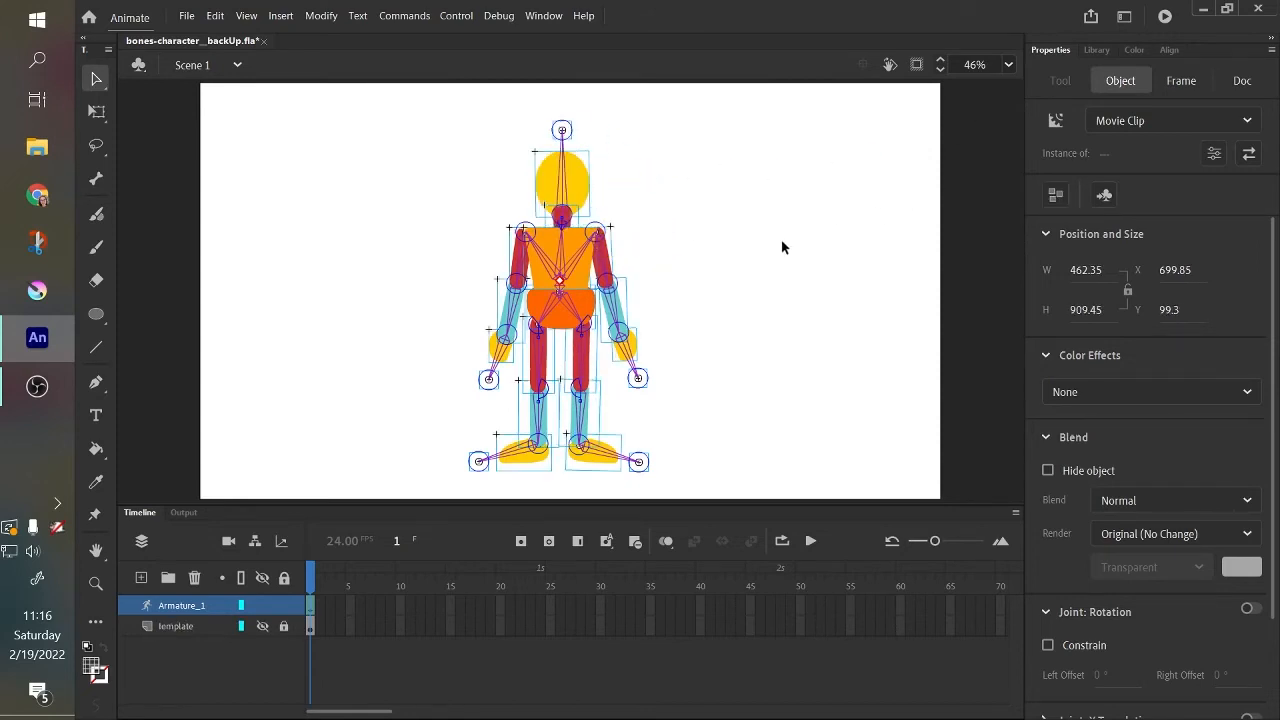
Test how the right foot rotates by moving its control point, and undo the pose.
{"action": "key", "text": "ctrl+="}
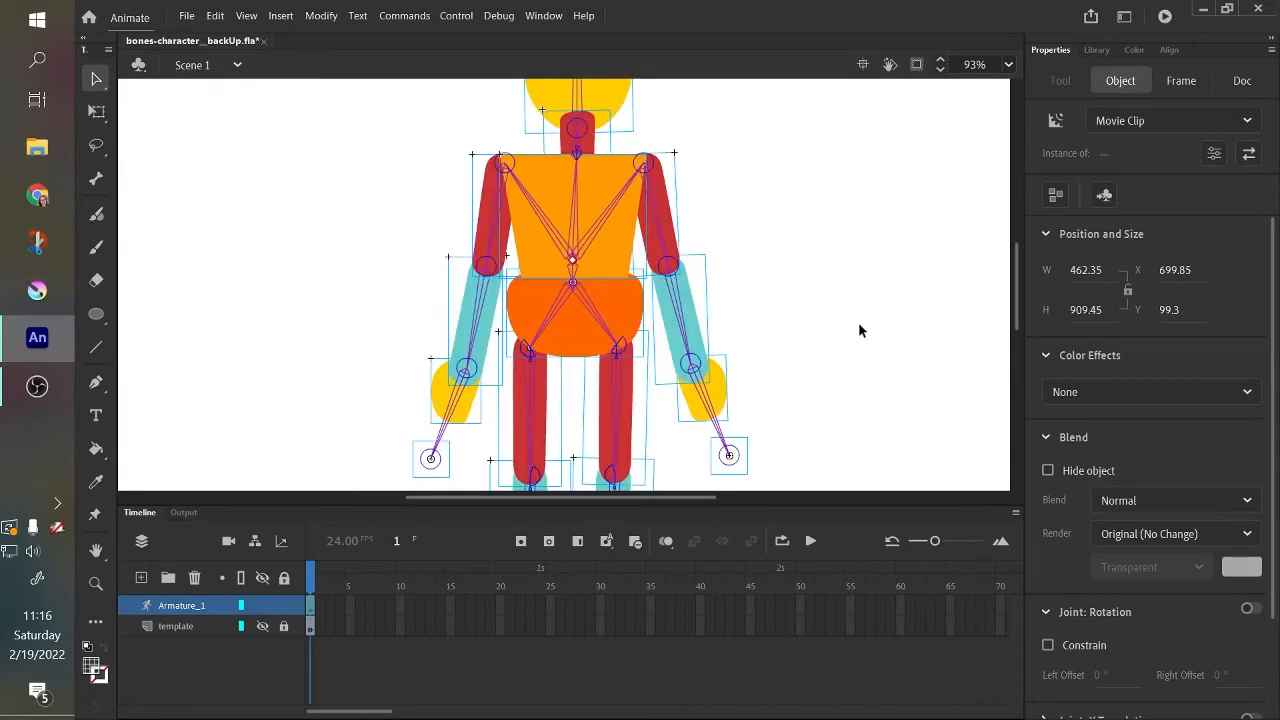
{"action": "scroll", "coordinate": [1012, 345], "scroll_direction": "down", "scroll_amount": 5}
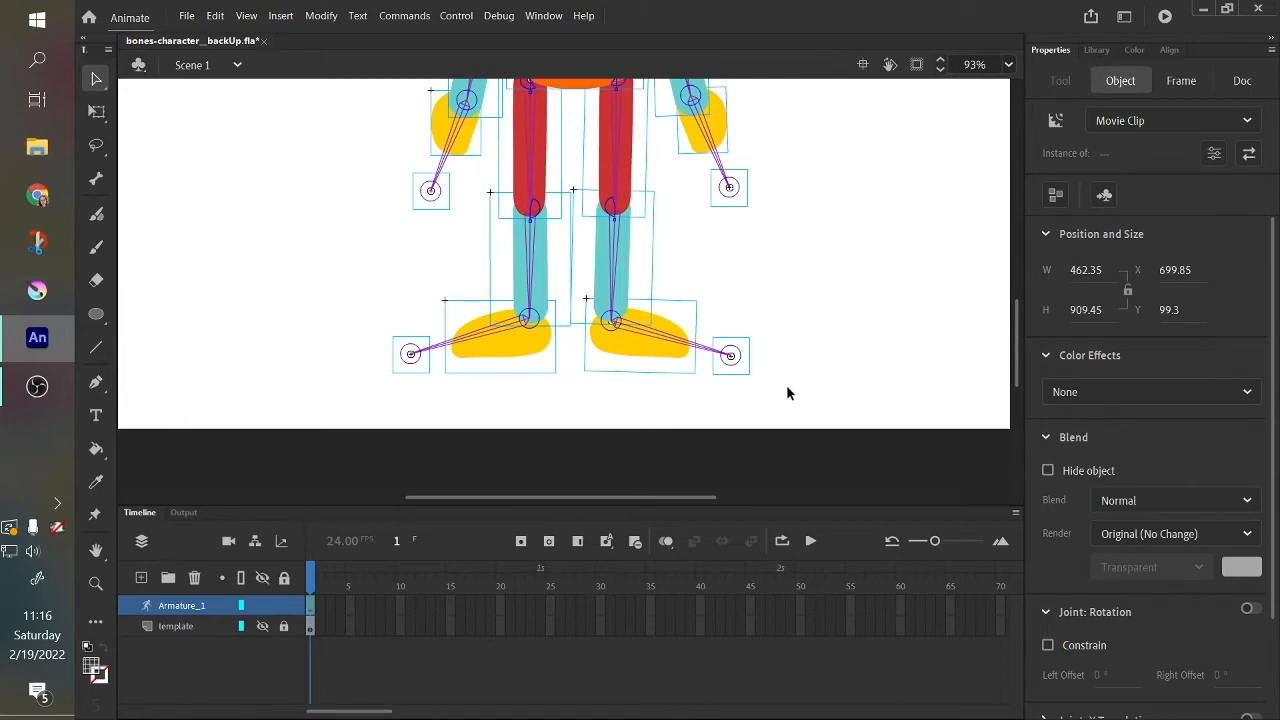
{"action": "left_click", "coordinate": [682, 347]}
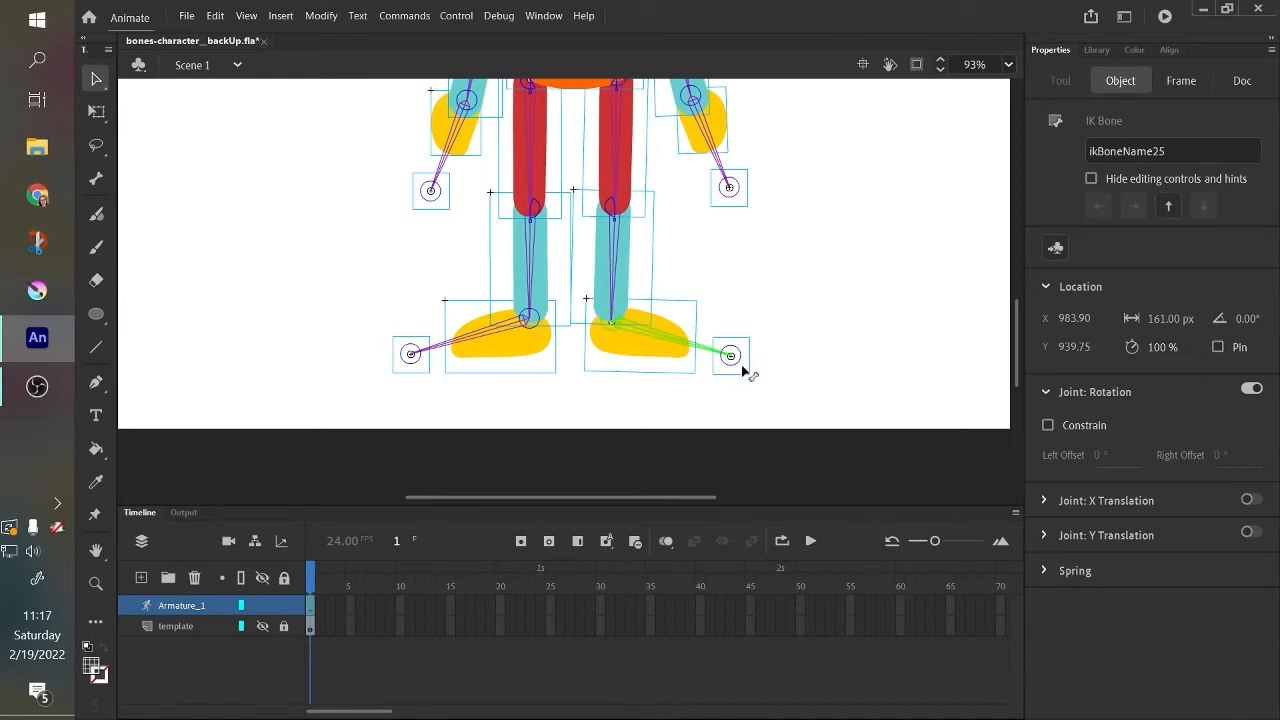
{"action": "left_click_drag", "start_coordinate": [734, 363], "coordinate": [763, 345]}
{"action": "key", "text": "ctrl+z"}
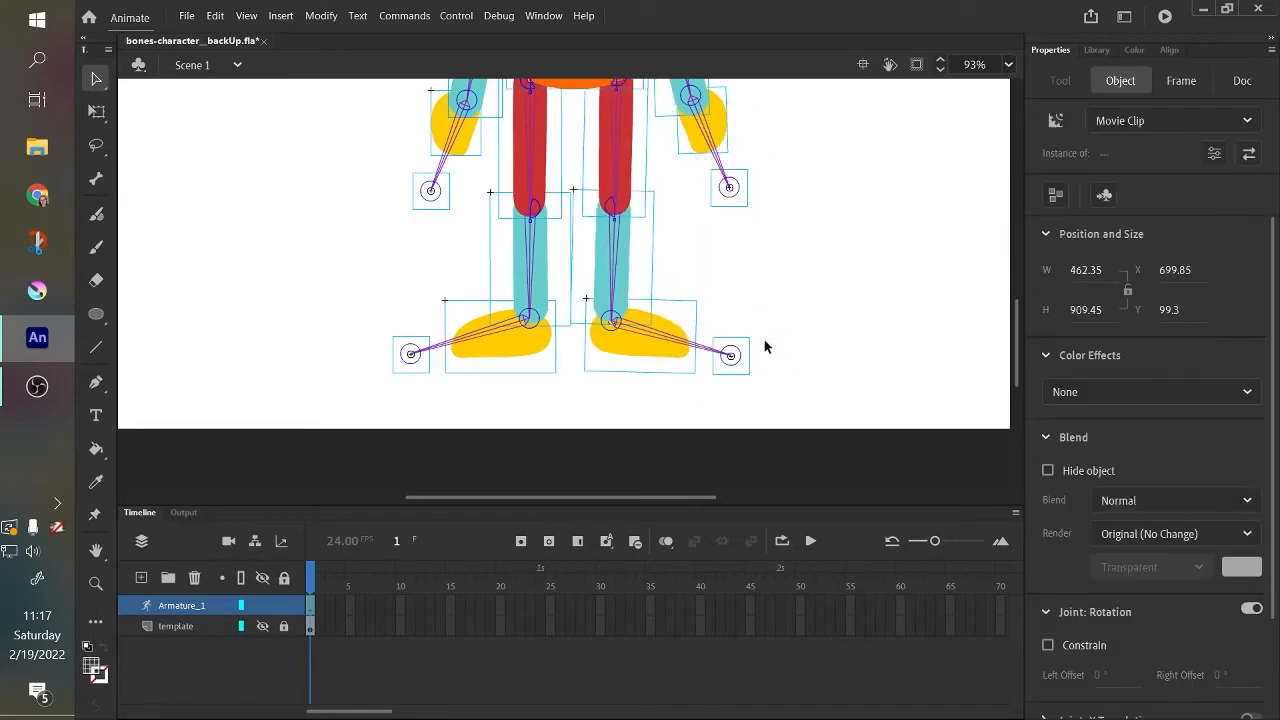
Enable the rotation constraint on the right foot's bone and test its movement range.
{"action": "left_click", "coordinate": [681, 344]}
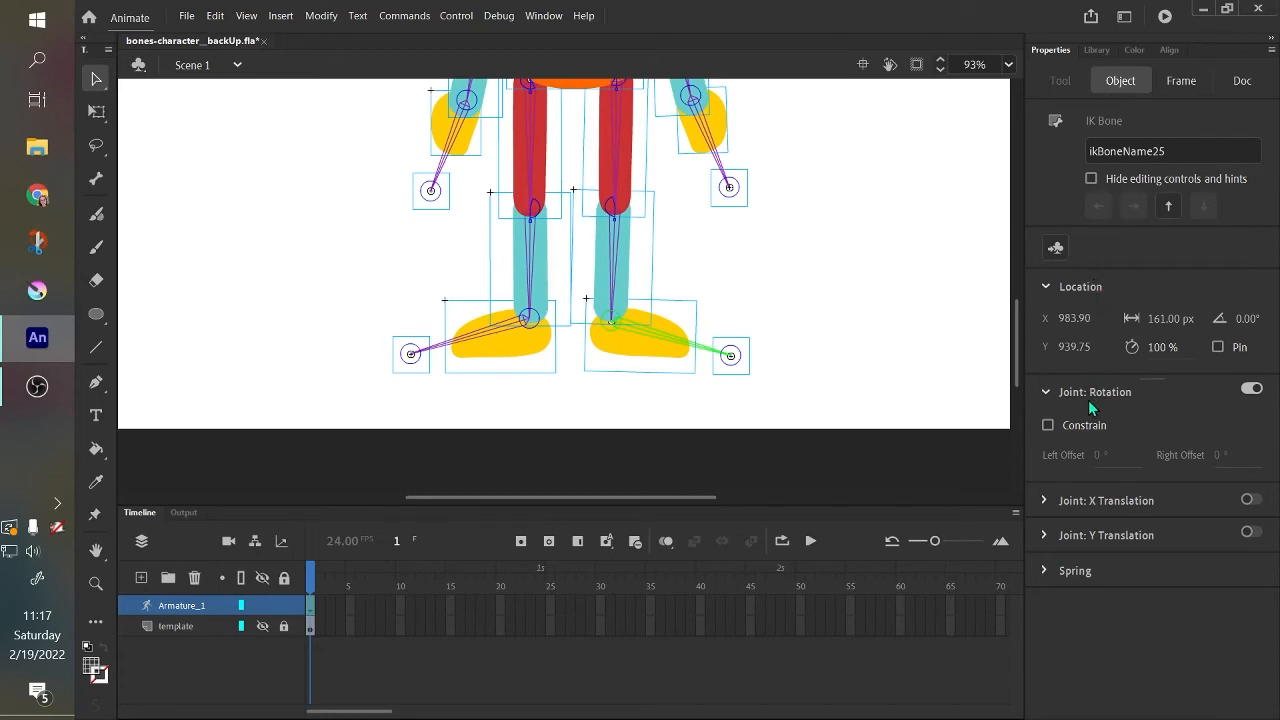
{"action": "left_click", "coordinate": [1048, 426]}
{"action": "mouse_move", "coordinate": [688, 345]}
{"action": "left_mouse_down"}
{"action": "mouse_move", "coordinate": [674, 257]}
{"action": "mouse_move", "coordinate": [700, 294]}
{"action": "mouse_move", "coordinate": [706, 354]}
{"action": "mouse_move", "coordinate": [677, 341]}
{"action": "left_mouse_up"}
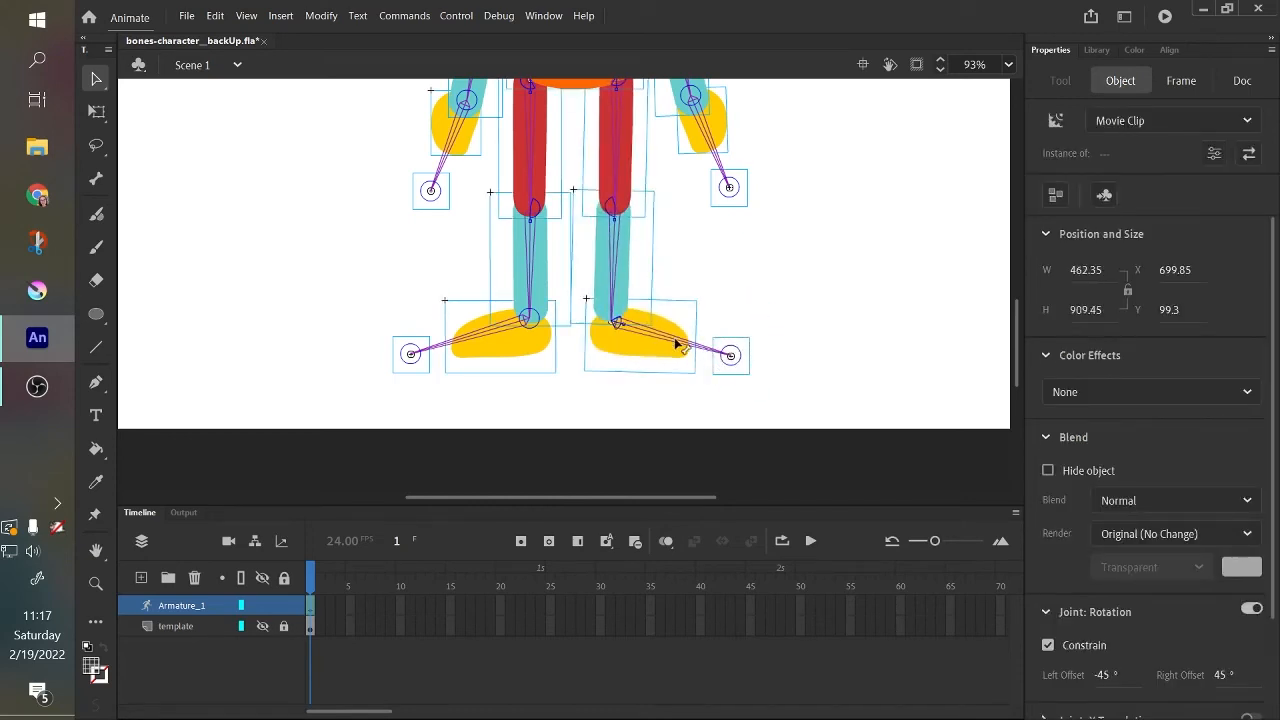
Set the right foot bone's rotation limits to a left offset of -18° and a right offset of 70°, and test-pose the foot.
{"action": "left_click", "coordinate": [676, 342]}
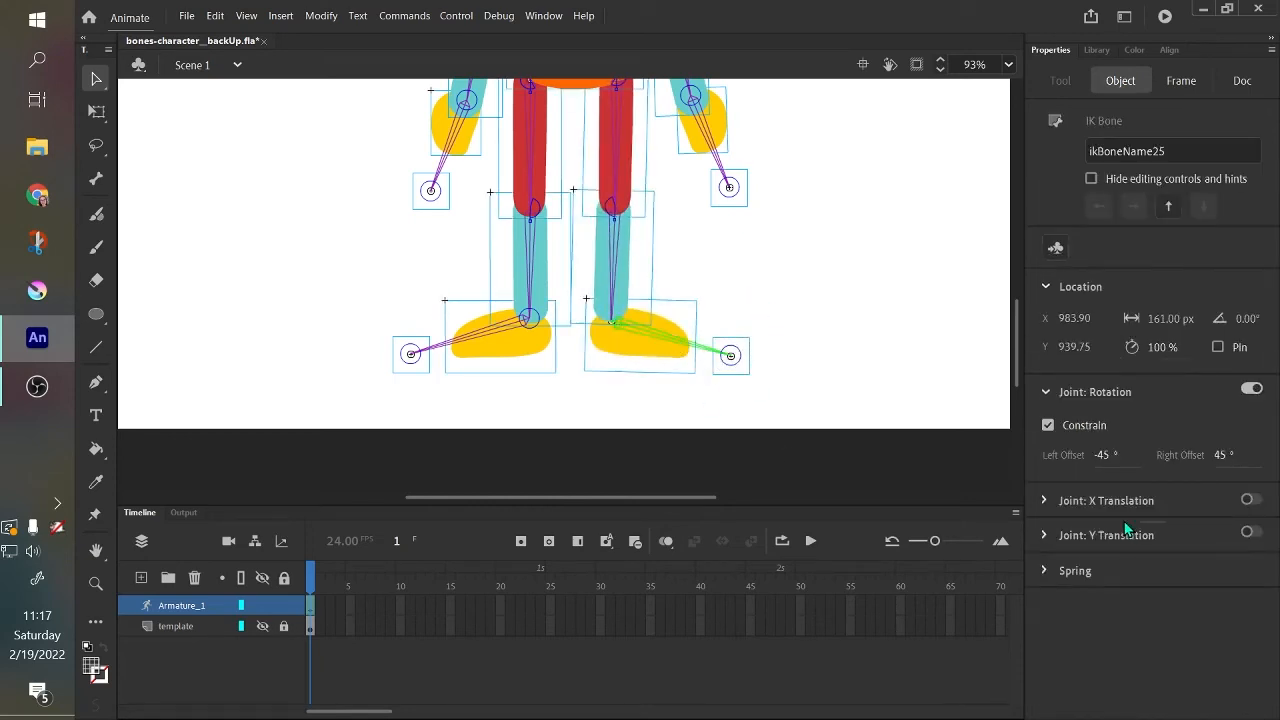
{"action": "left_click", "coordinate": [1218, 456]}
{"action": "type", "text": "20"}
{"action": "key", "text": "Return"}
{"action": "type", "text": "0"}
{"action": "left_click", "coordinate": [1106, 455]}
{"action": "type", "text": "-20"}
{"action": "left_click_drag", "start_coordinate": [1224, 457], "coordinate": [1276, 452]}
{"action": "left_click", "coordinate": [1224, 455]}
{"action": "left_click_drag", "start_coordinate": [733, 354], "coordinate": [620, 456]}
{"action": "left_click_drag", "start_coordinate": [567, 477], "coordinate": [706, 386]}
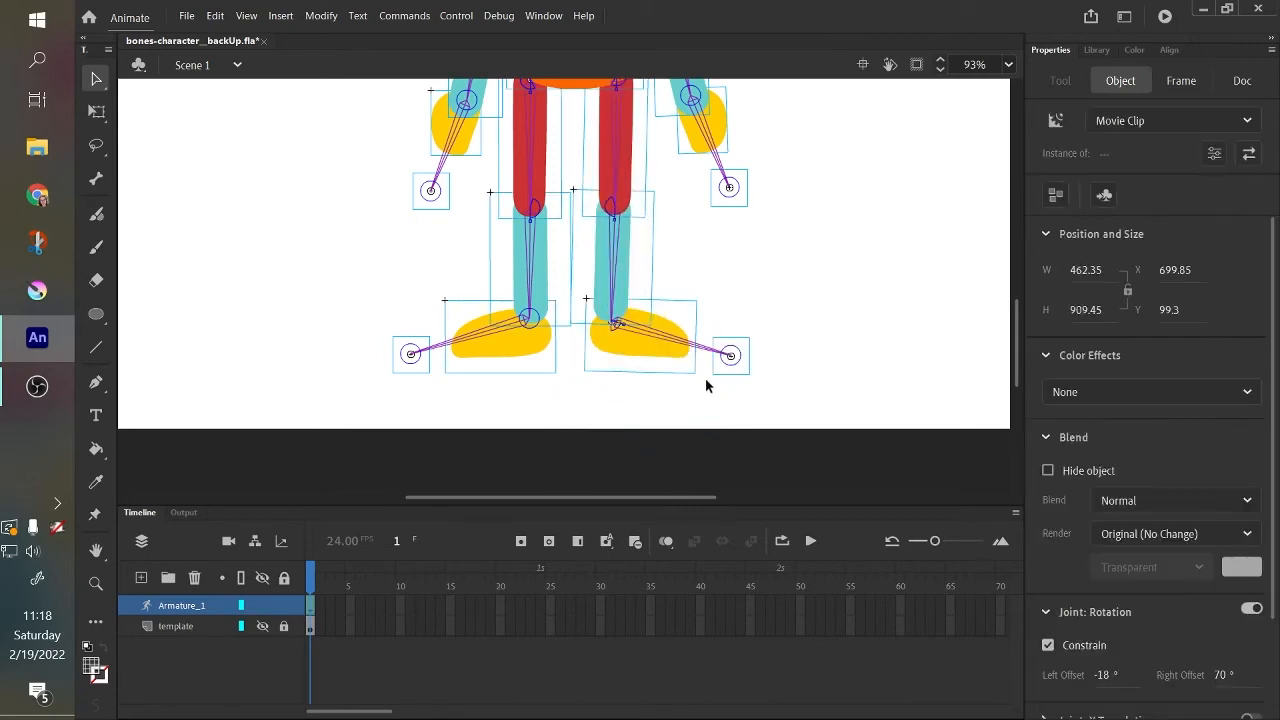
{"action": "left_click", "coordinate": [676, 349]}
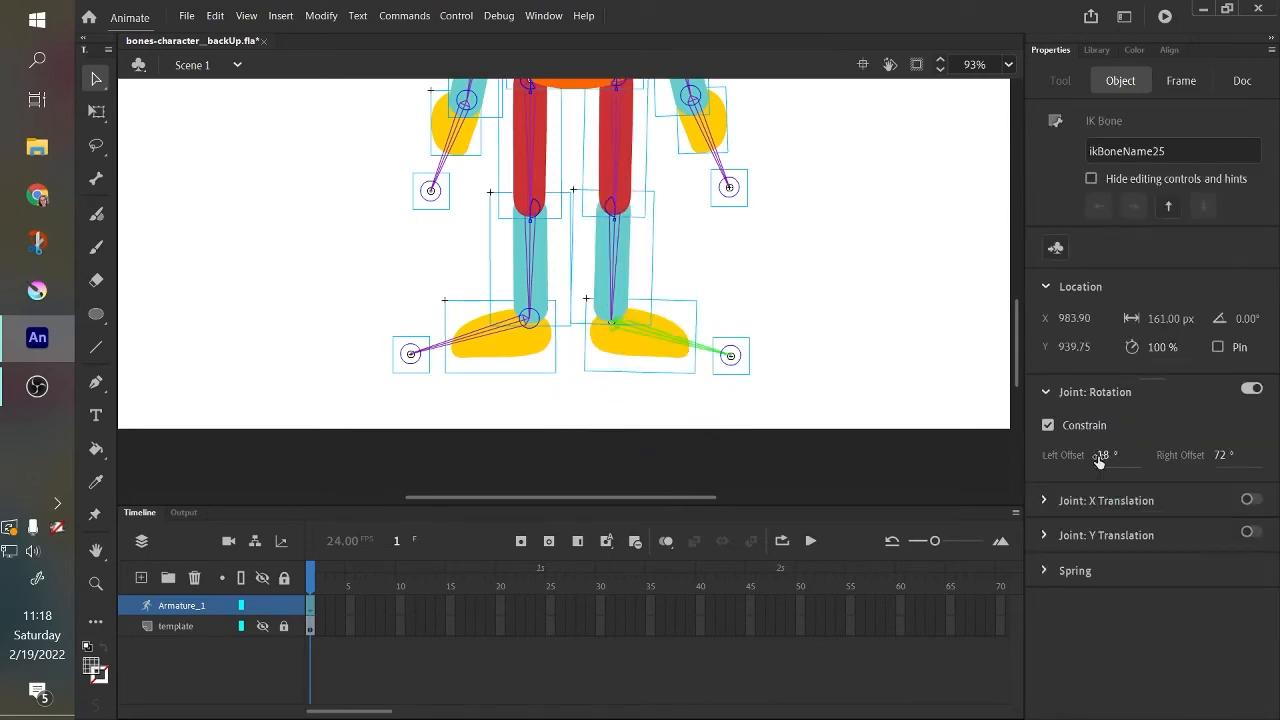
Constrain the left foot bone's rotation to a left offset of -72° and a right offset of 20°, then test-pose and undo.
{"action": "left_click", "coordinate": [493, 340]}
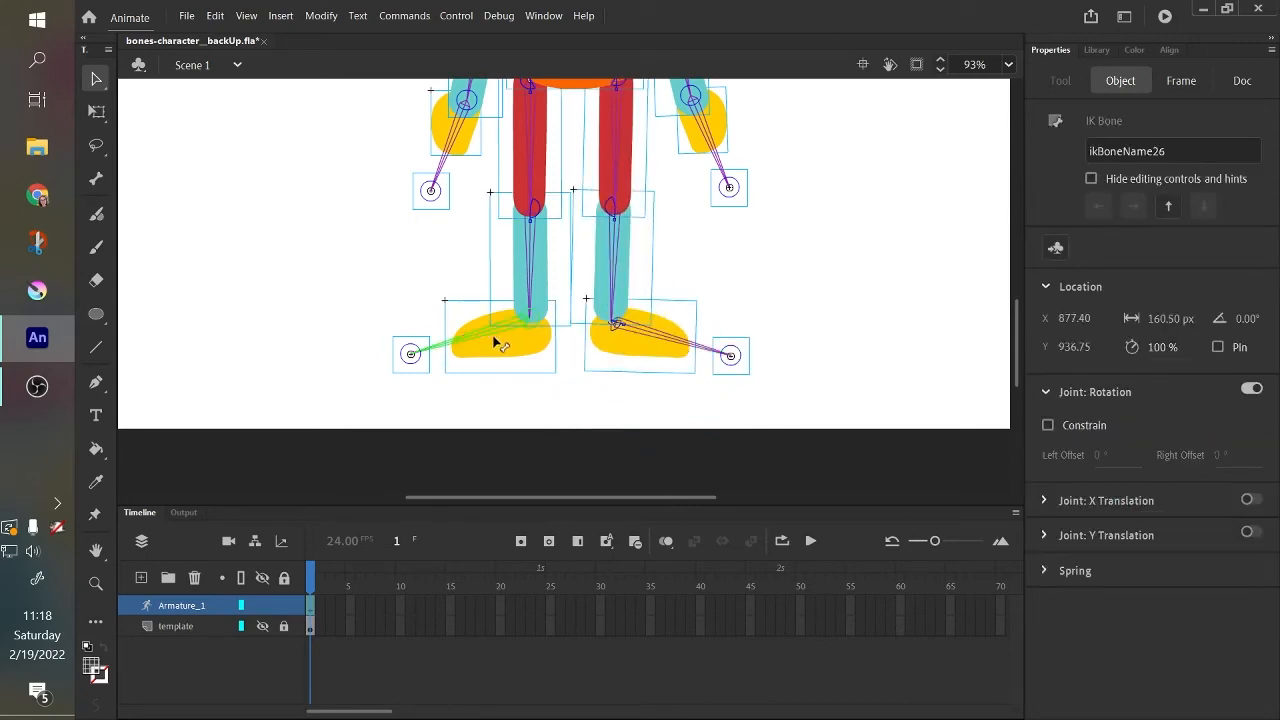
{"action": "left_click", "coordinate": [1046, 426]}
{"action": "left_click", "coordinate": [1105, 454]}
{"action": "left_click", "coordinate": [1221, 455]}
{"action": "key", "text": "Return"}
{"action": "left_click_drag", "start_coordinate": [467, 337], "coordinate": [472, 259]}
{"action": "key", "text": "ctrl+z"}
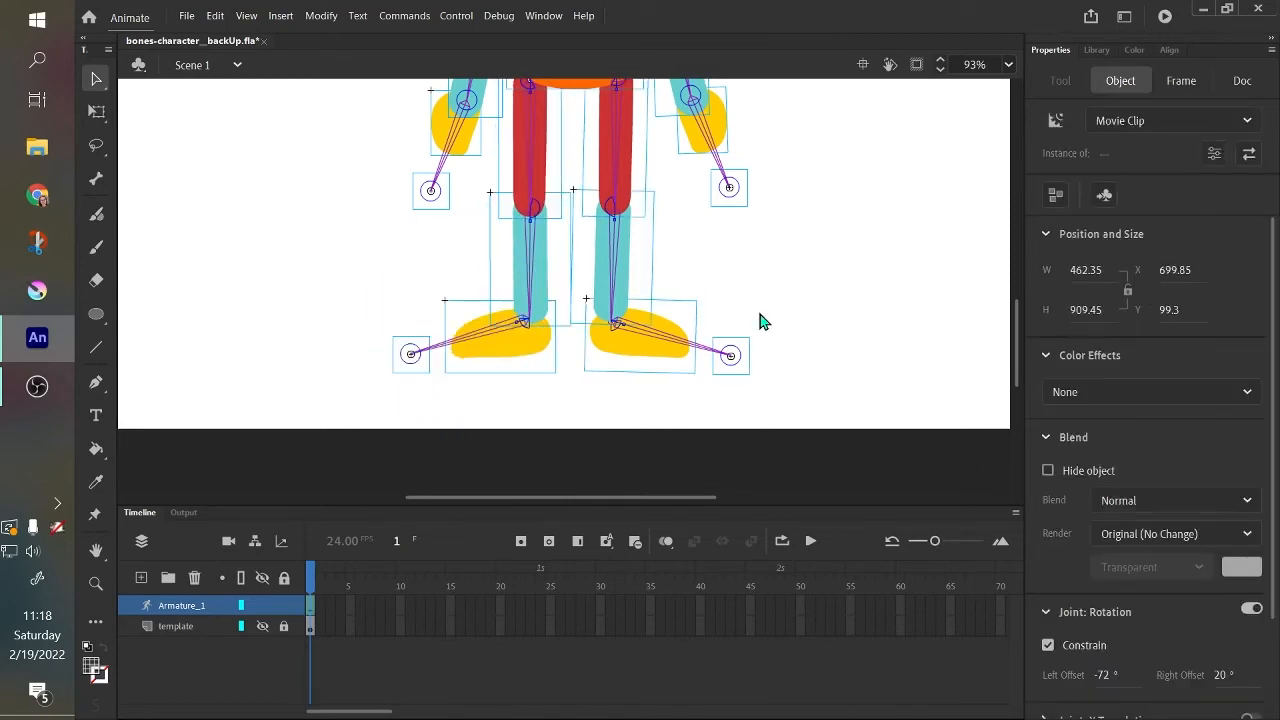
Constrain the right hand bone's rotation to a left offset of -90° and a right offset of 90°.
{"action": "left_click_drag", "start_coordinate": [1017, 371], "coordinate": [1019, 340]}
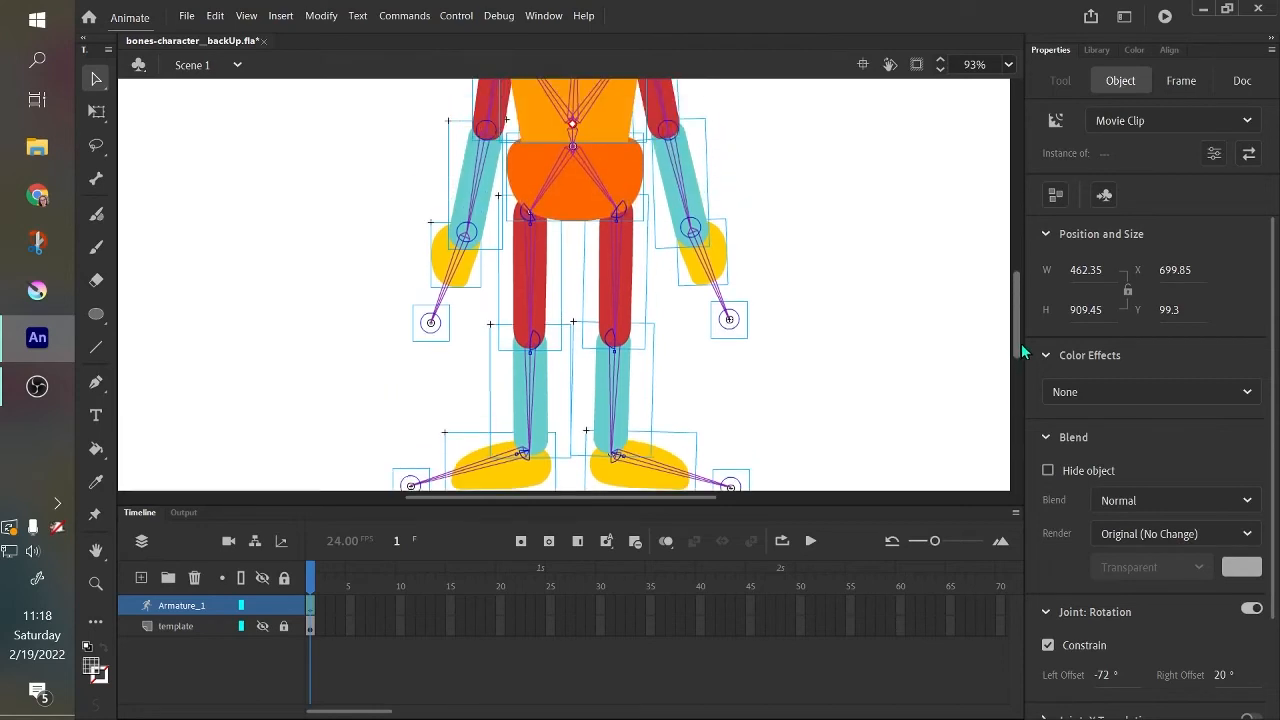
{"action": "left_click", "coordinate": [705, 268]}
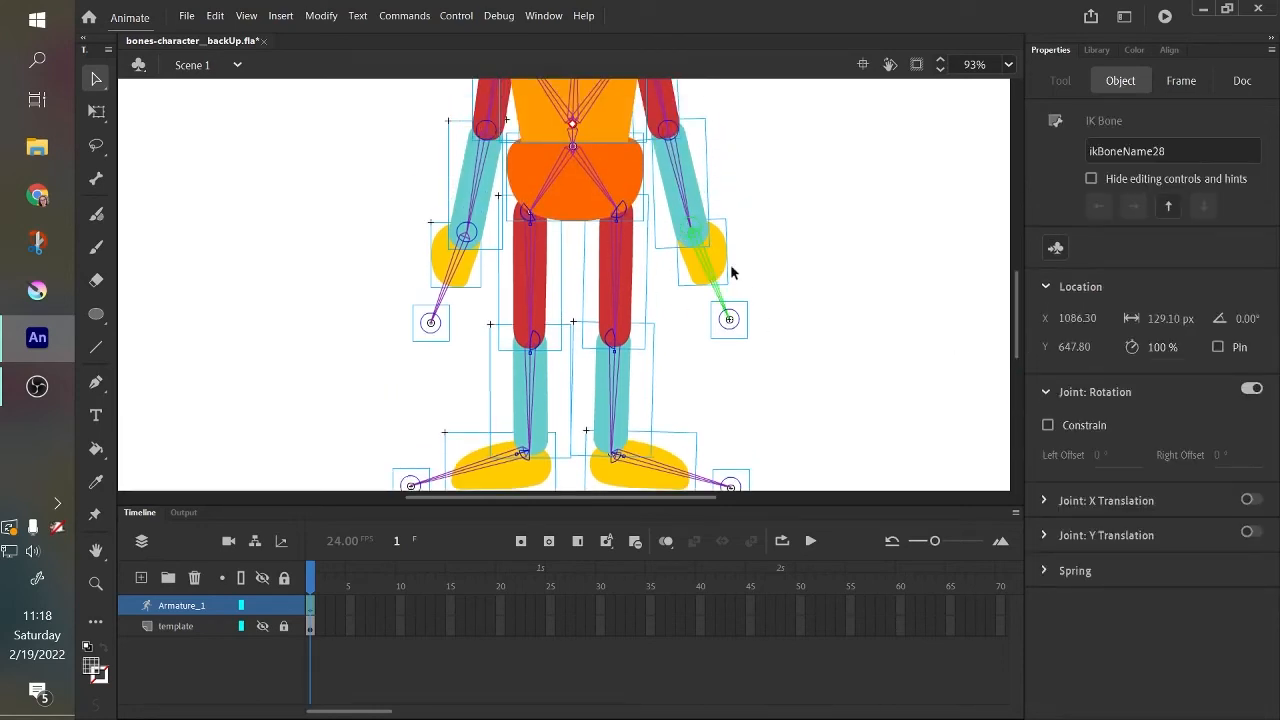
{"action": "left_click", "coordinate": [1047, 424]}
{"action": "left_click", "coordinate": [1109, 456]}
{"action": "left_click", "coordinate": [1221, 456]}
{"action": "type", "text": "90"}
Constrain the left hand bone's rotation with offsets of -90° and 90°.
{"action": "left_click", "coordinate": [453, 286]}
{"action": "left_click", "coordinate": [1048, 425]}
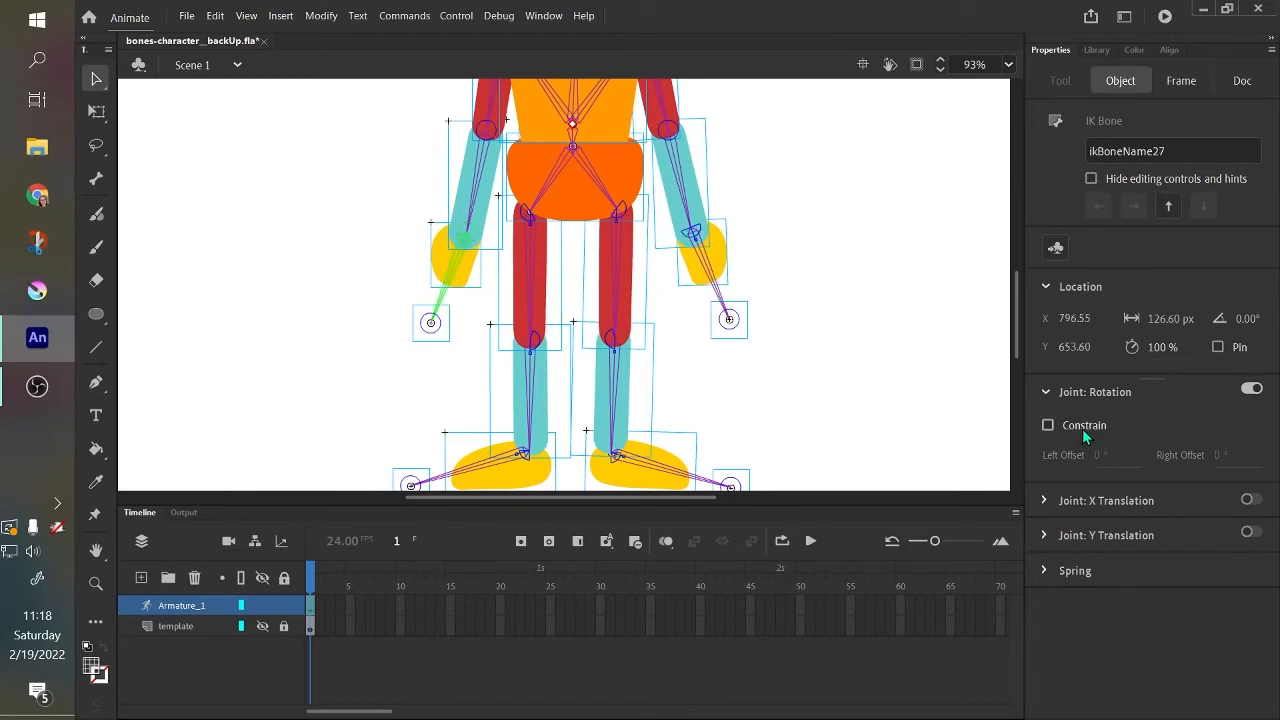
{"action": "left_click", "coordinate": [1085, 428]}
{"action": "left_click", "coordinate": [1107, 455]}
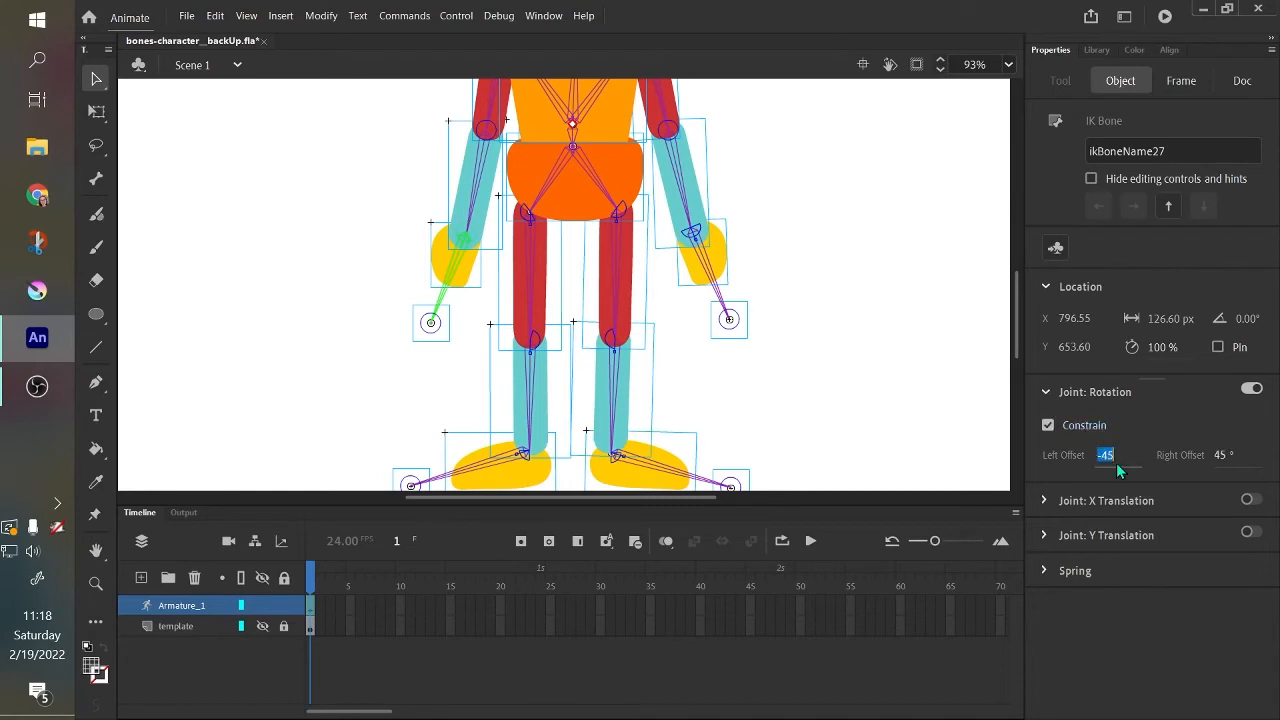
{"action": "type", "text": "-90"}
{"action": "left_click", "coordinate": [1225, 456]}
{"action": "left_click", "coordinate": [975, 362]}
Test-pose the right hand to try out its constrained rotation.
{"action": "left_click_drag", "start_coordinate": [720, 275], "coordinate": [740, 366]}
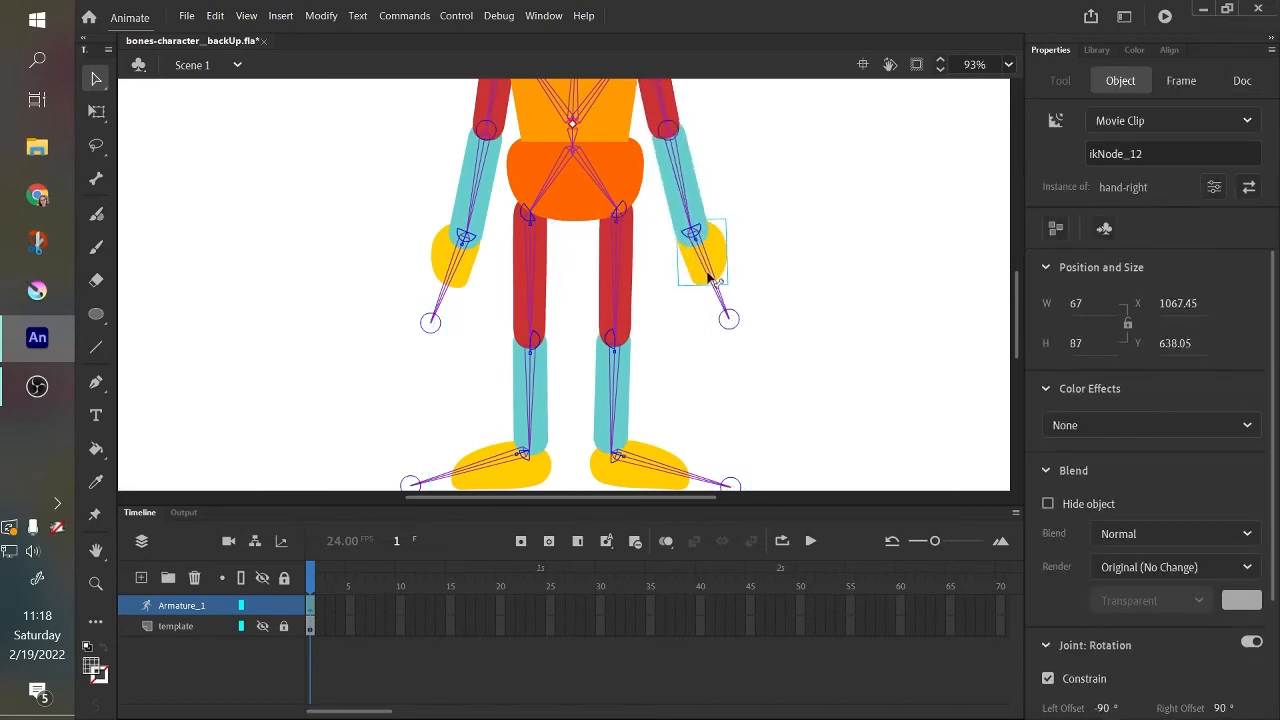
{"action": "left_click_drag", "start_coordinate": [707, 278], "coordinate": [738, 317]}
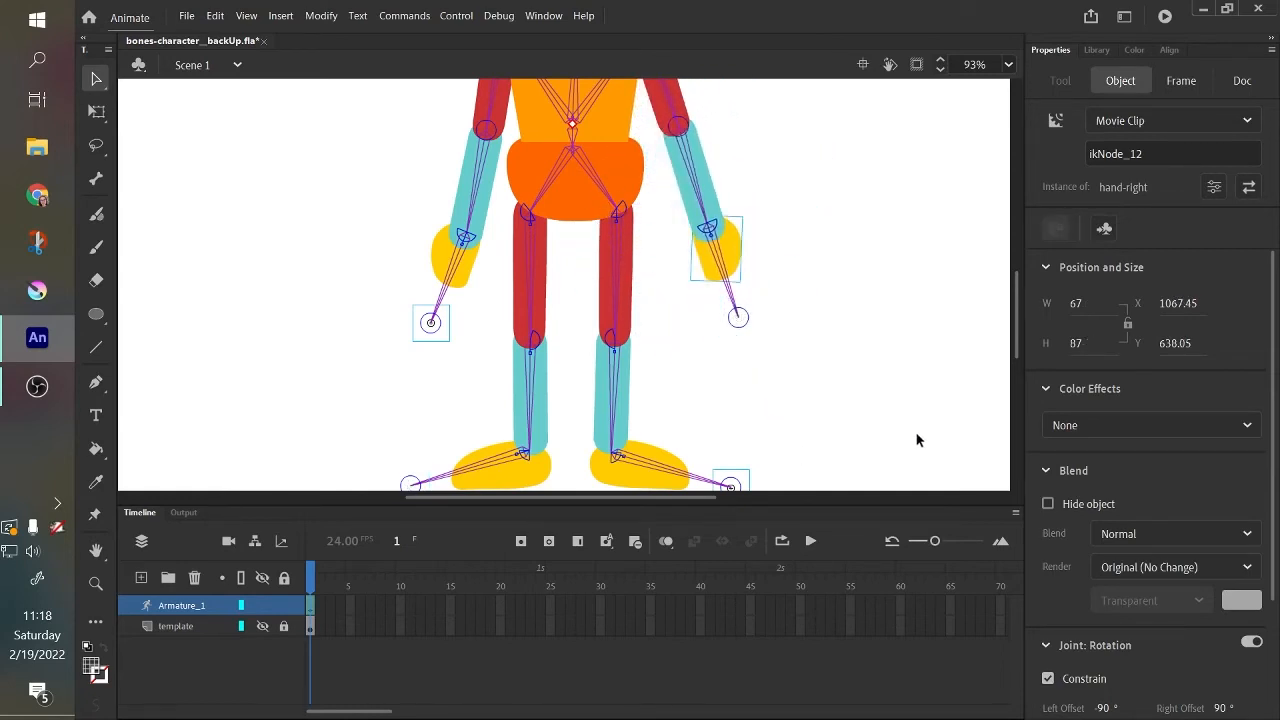
Constrain the head bone's rotation to a left offset of -28° and a right offset of 30°, then test-tilt the head and undo.
{"action": "left_click_drag", "start_coordinate": [1015, 342], "coordinate": [1014, 295]}
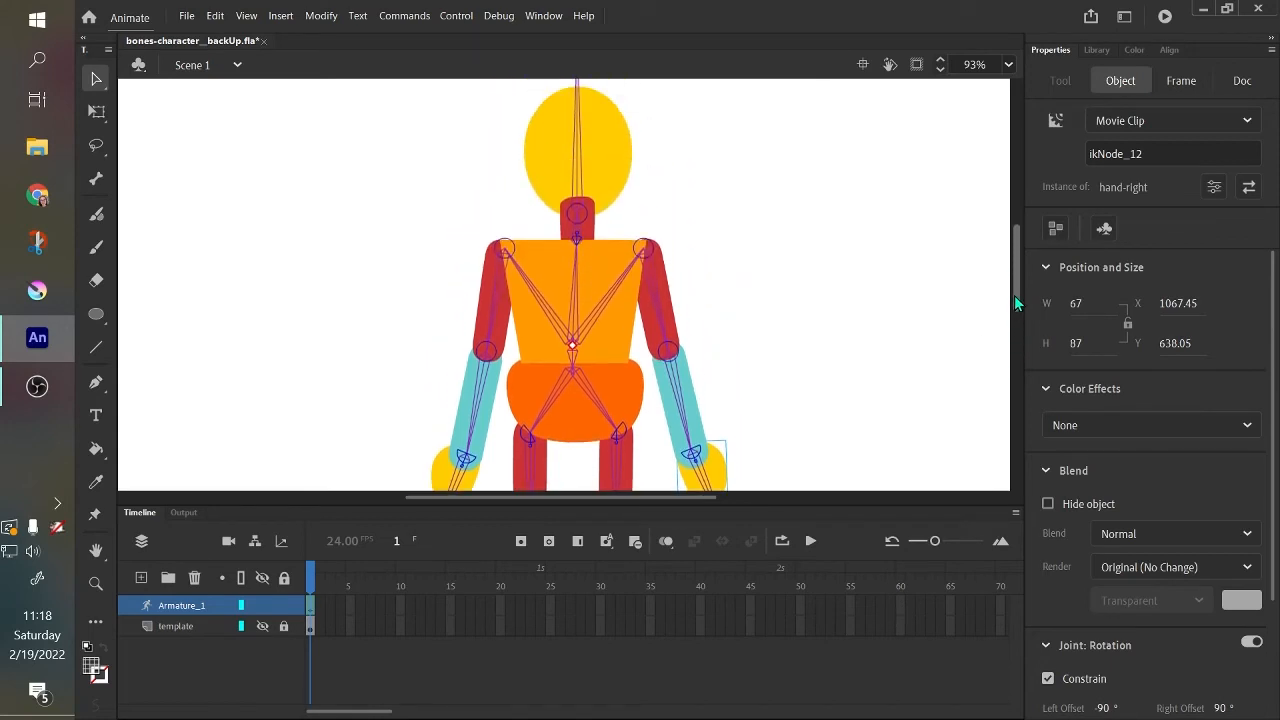
{"action": "left_click", "coordinate": [578, 170]}
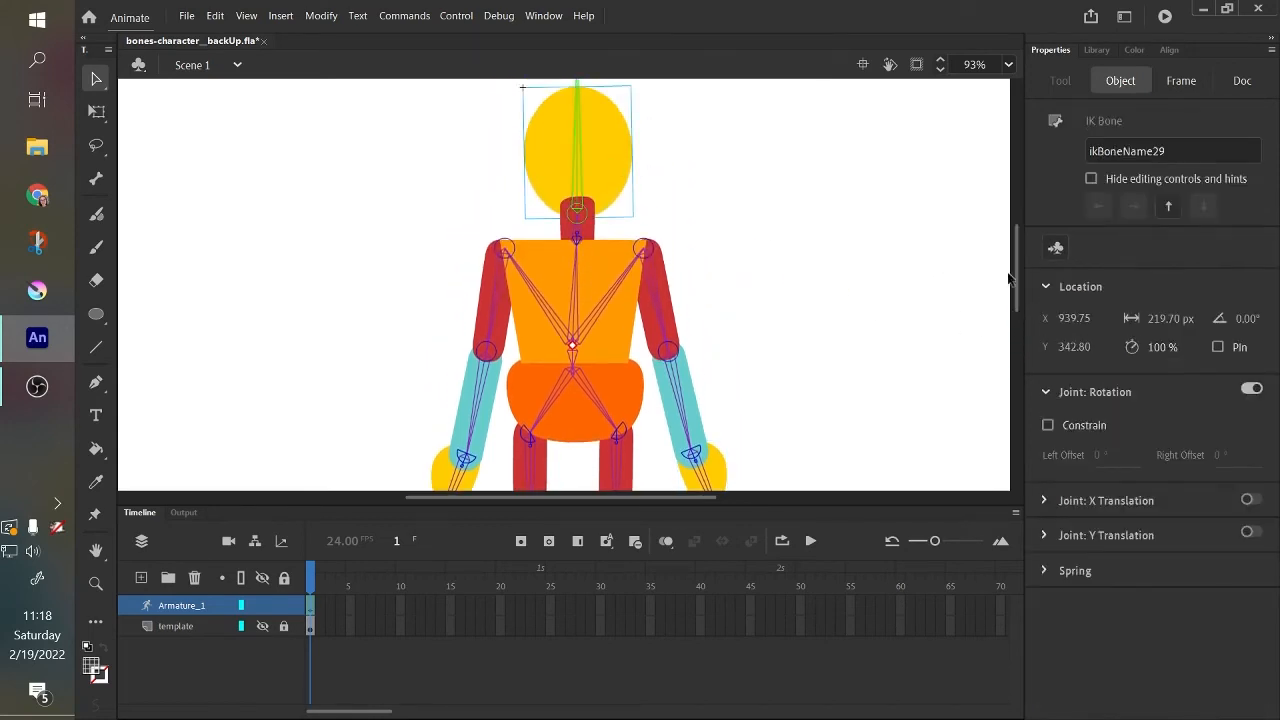
{"action": "scroll", "coordinate": [1020, 285], "scroll_direction": "up", "scroll_amount": 1}
{"action": "scroll", "coordinate": [1018, 287], "scroll_direction": "up", "scroll_amount": 2}
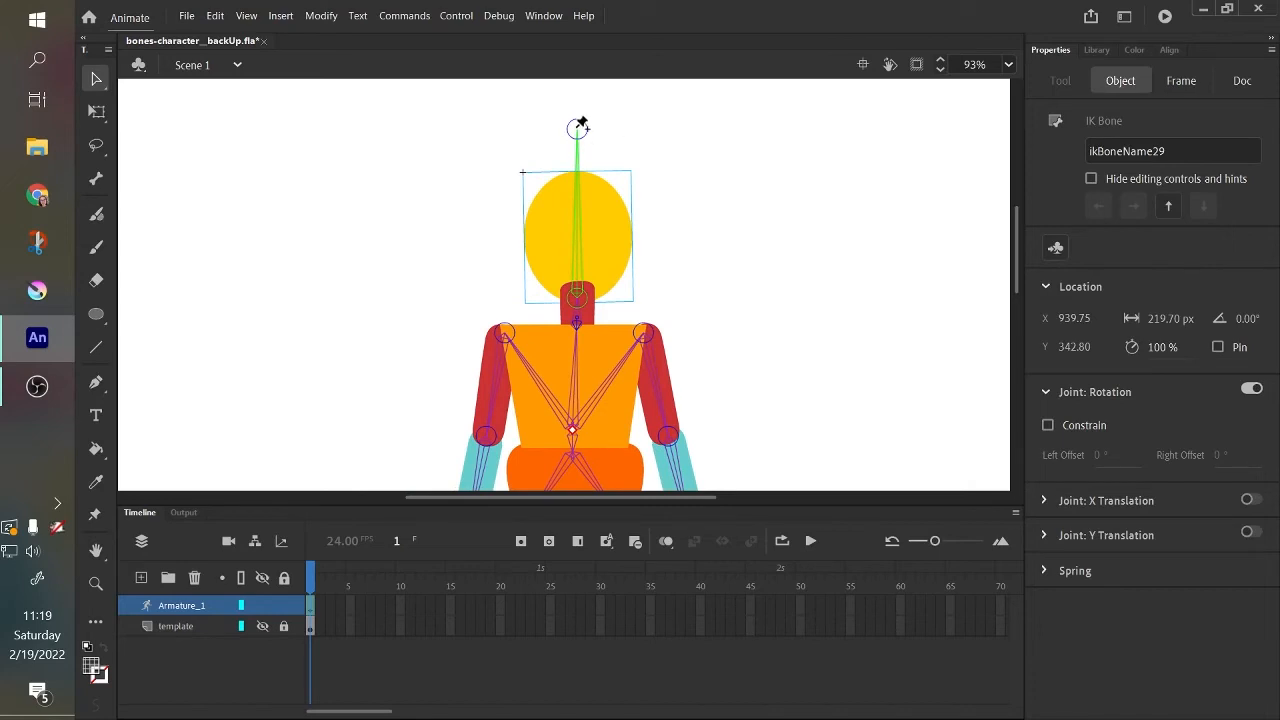
{"action": "left_click_drag", "start_coordinate": [582, 127], "coordinate": [602, 262]}
{"action": "left_click", "coordinate": [567, 212]}
{"action": "left_click_drag", "start_coordinate": [575, 209], "coordinate": [582, 240]}
{"action": "left_click", "coordinate": [563, 216]}
{"action": "left_click", "coordinate": [1105, 455]}
{"action": "left_click", "coordinate": [1230, 454]}
{"action": "left_click_drag", "start_coordinate": [573, 229], "coordinate": [545, 246]}
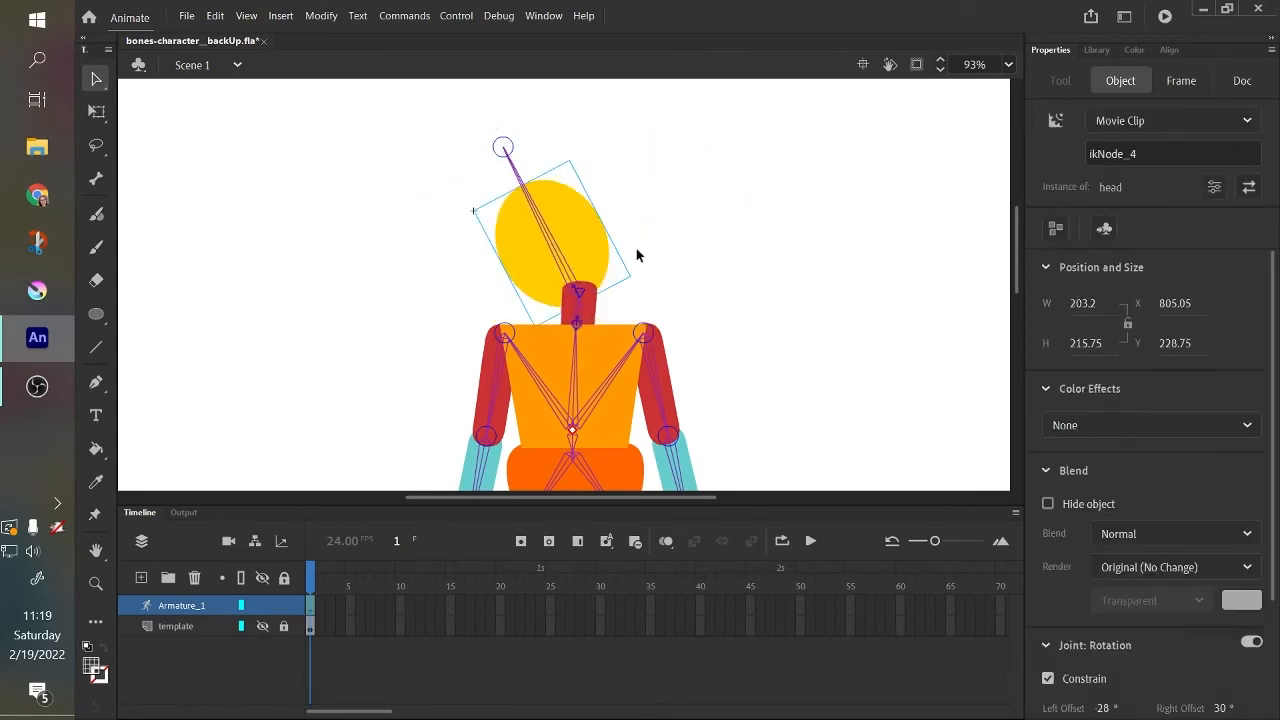
{"action": "key", "text": "ctrl+z"}
Test-pose the whole character by raising the right leg sideways, lifting both arms and tilting the head toward the raised leg.
{"action": "left_click", "coordinate": [873, 292]}
{"action": "left_click_drag", "start_coordinate": [1018, 264], "coordinate": [1024, 303]}
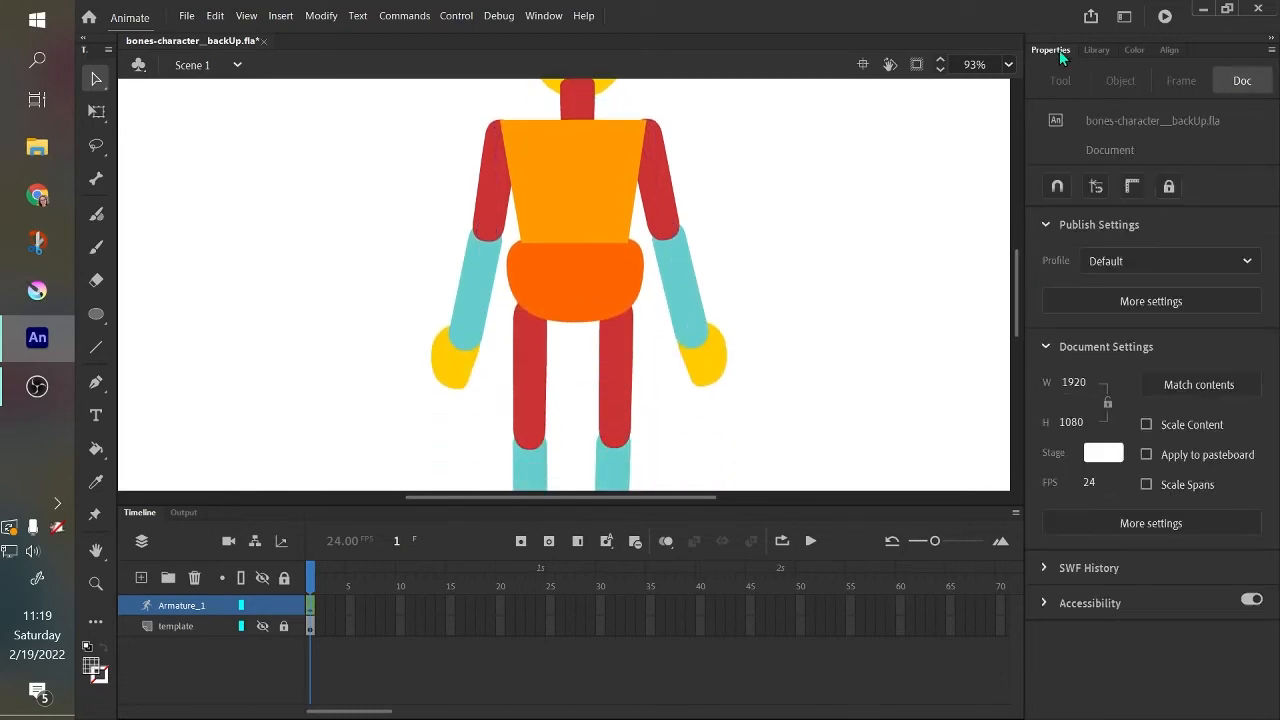
{"action": "left_click", "coordinate": [1008, 65]}
{"action": "left_click", "coordinate": [1040, 88]}
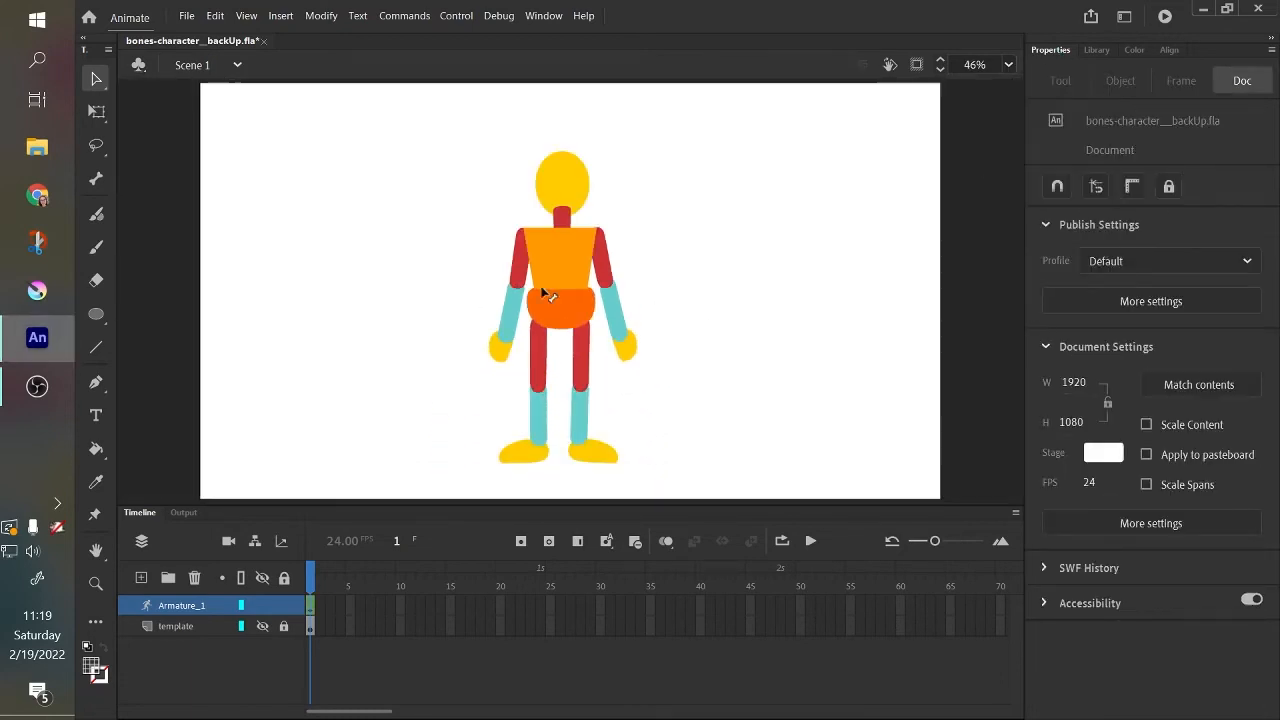
{"action": "left_click_drag", "start_coordinate": [415, 122], "coordinate": [706, 492]}
{"action": "left_click", "coordinate": [665, 480]}
{"action": "left_click_drag", "start_coordinate": [583, 407], "coordinate": [830, 312]}
{"action": "key", "text": "ctrl+z"}
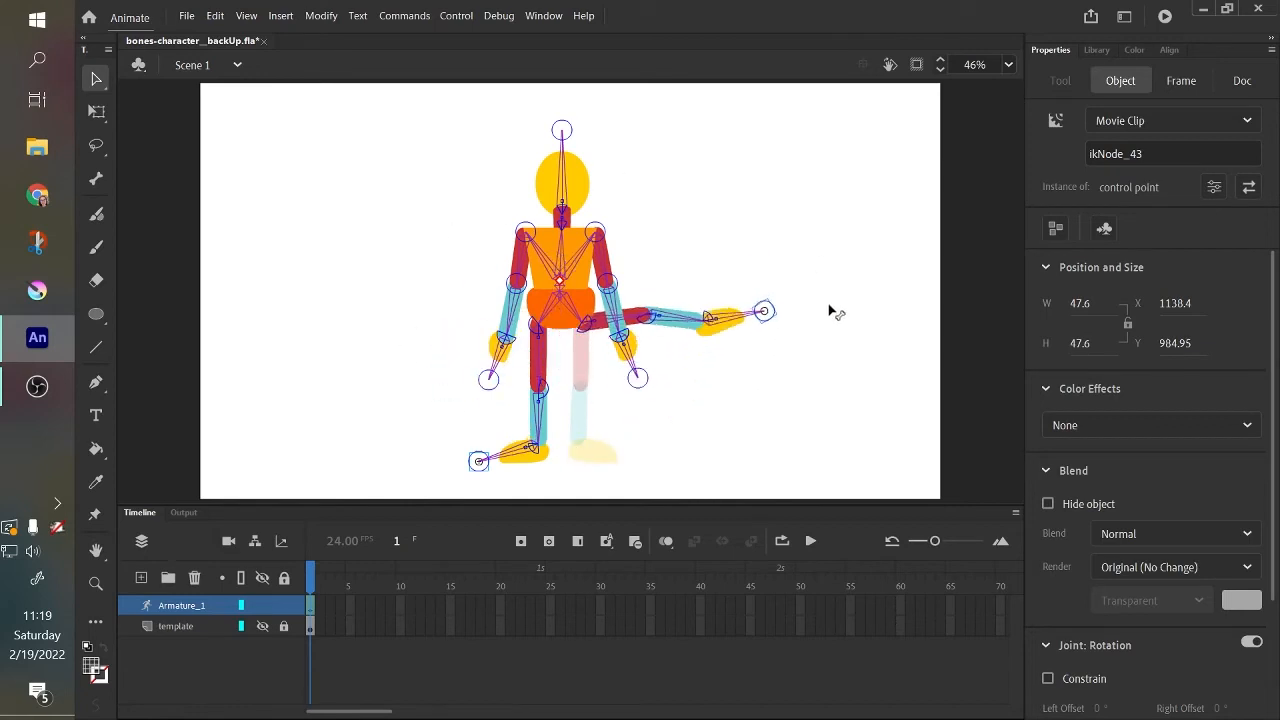
{"action": "left_click_drag", "start_coordinate": [643, 373], "coordinate": [688, 165]}
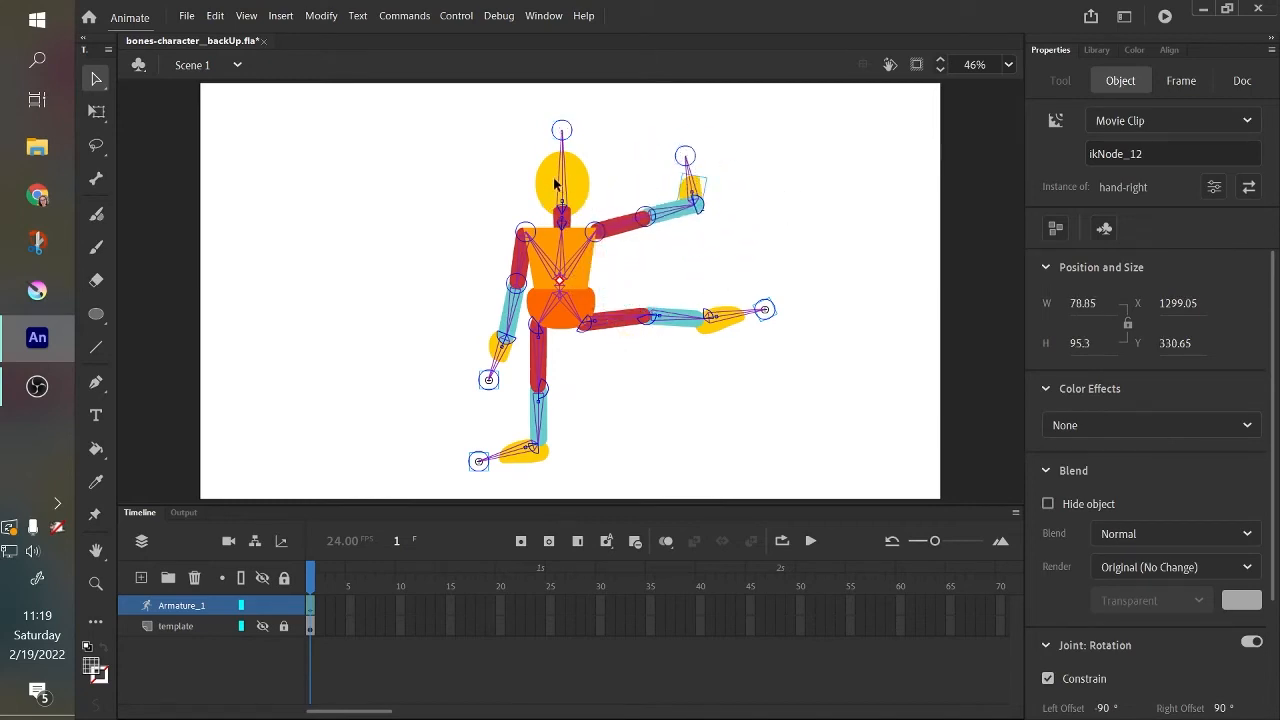
{"action": "left_click_drag", "start_coordinate": [555, 183], "coordinate": [641, 172]}
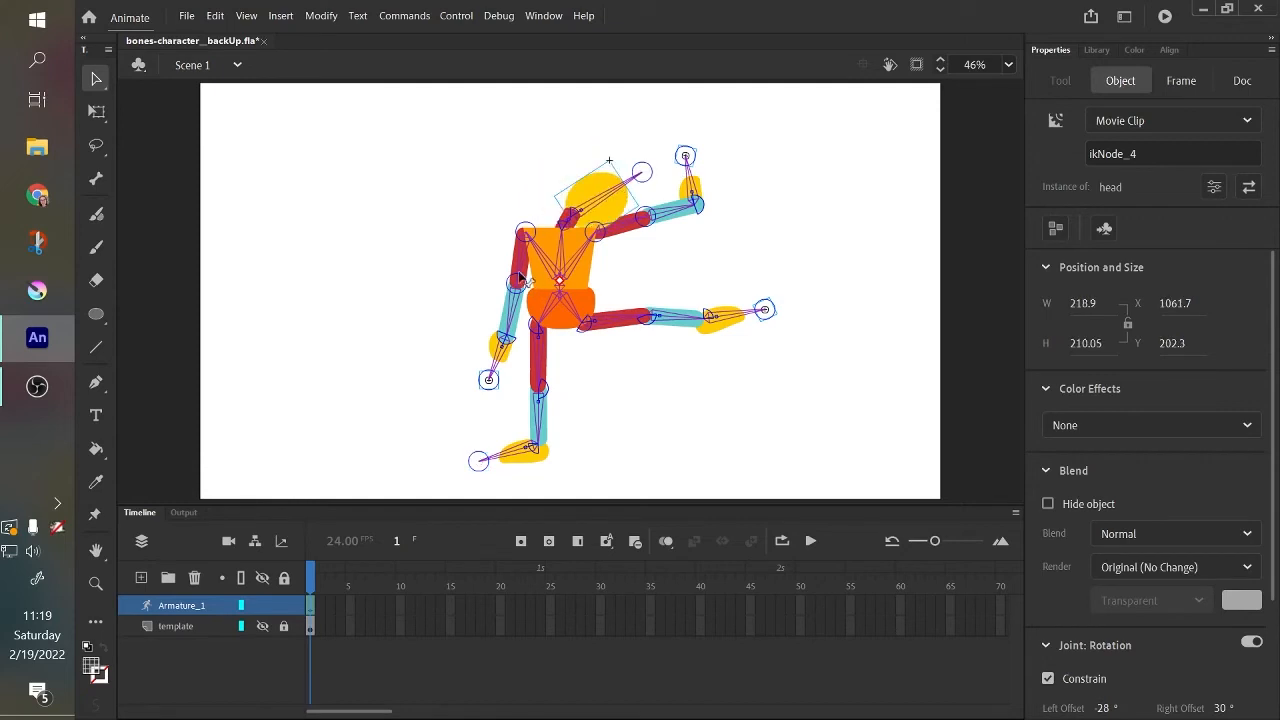
{"action": "left_click_drag", "start_coordinate": [519, 278], "coordinate": [481, 207]}
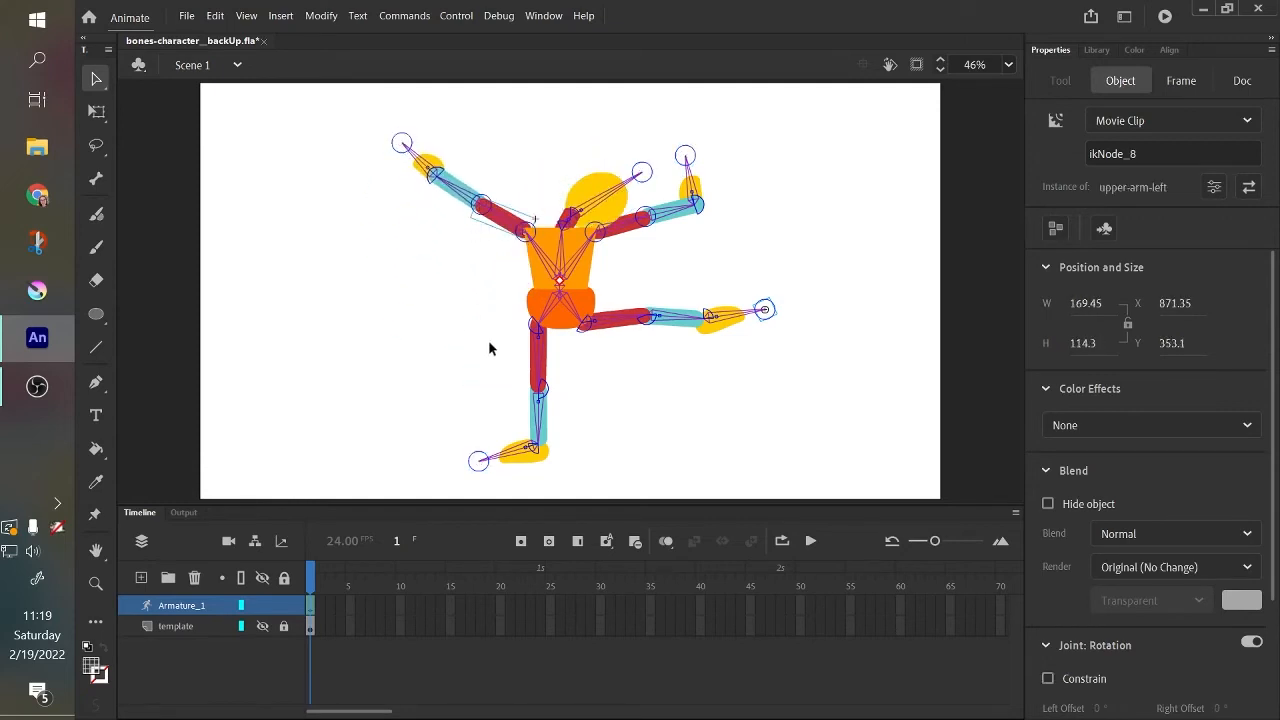
{"action": "left_click", "coordinate": [577, 326]}
{"action": "left_click", "coordinate": [585, 248]}
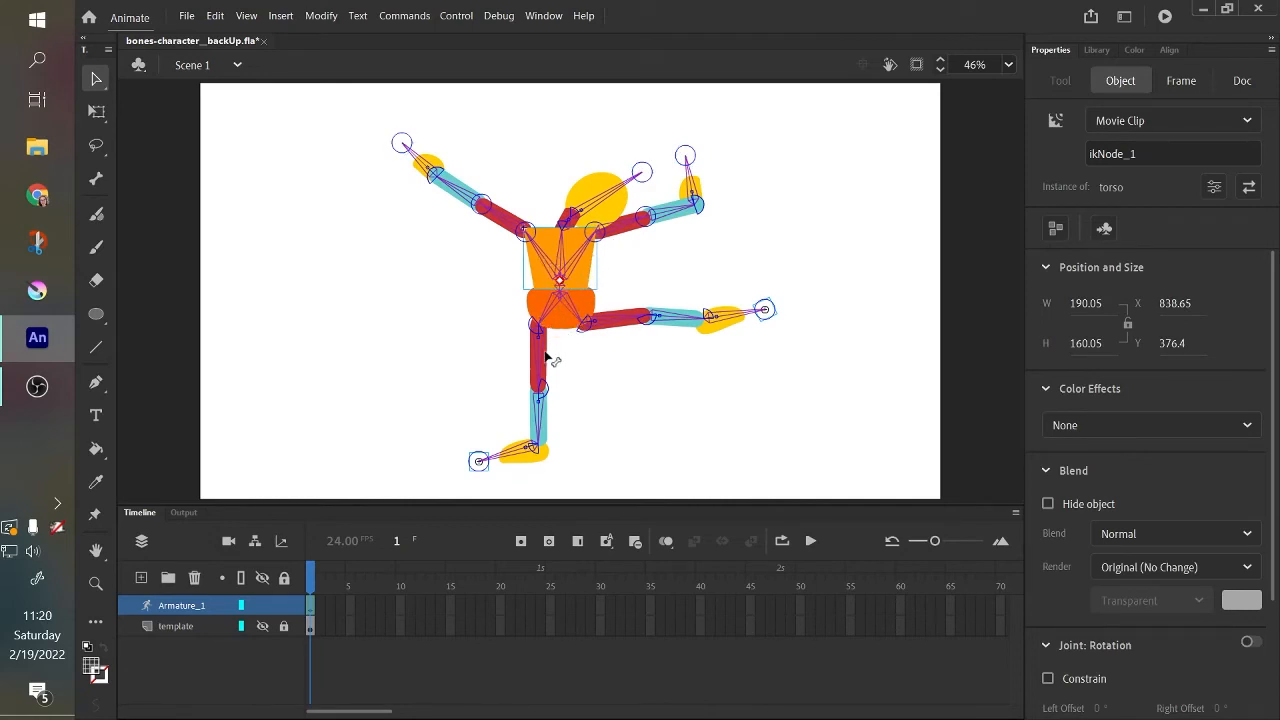
Return the character to a standing pose with both legs down, arms at the sides and the head upright.
{"action": "left_click_drag", "start_coordinate": [545, 357], "coordinate": [558, 456]}
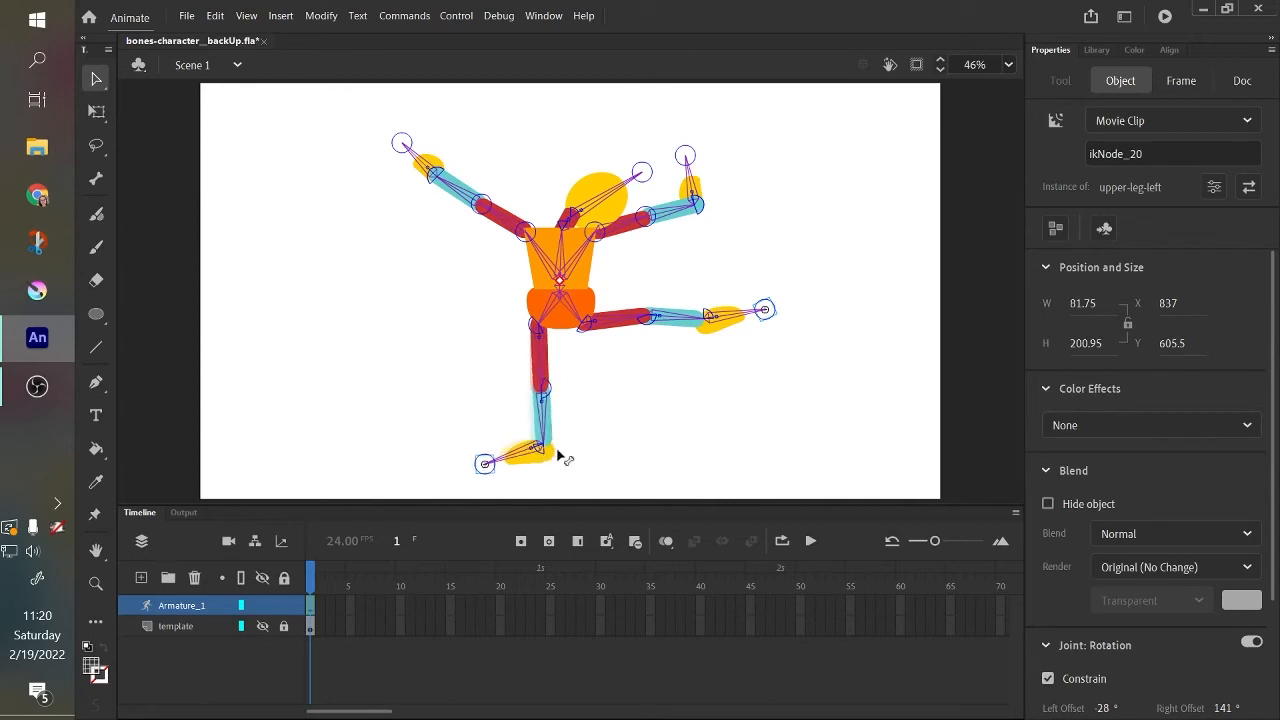
{"action": "left_click_drag", "start_coordinate": [680, 328], "coordinate": [620, 462]}
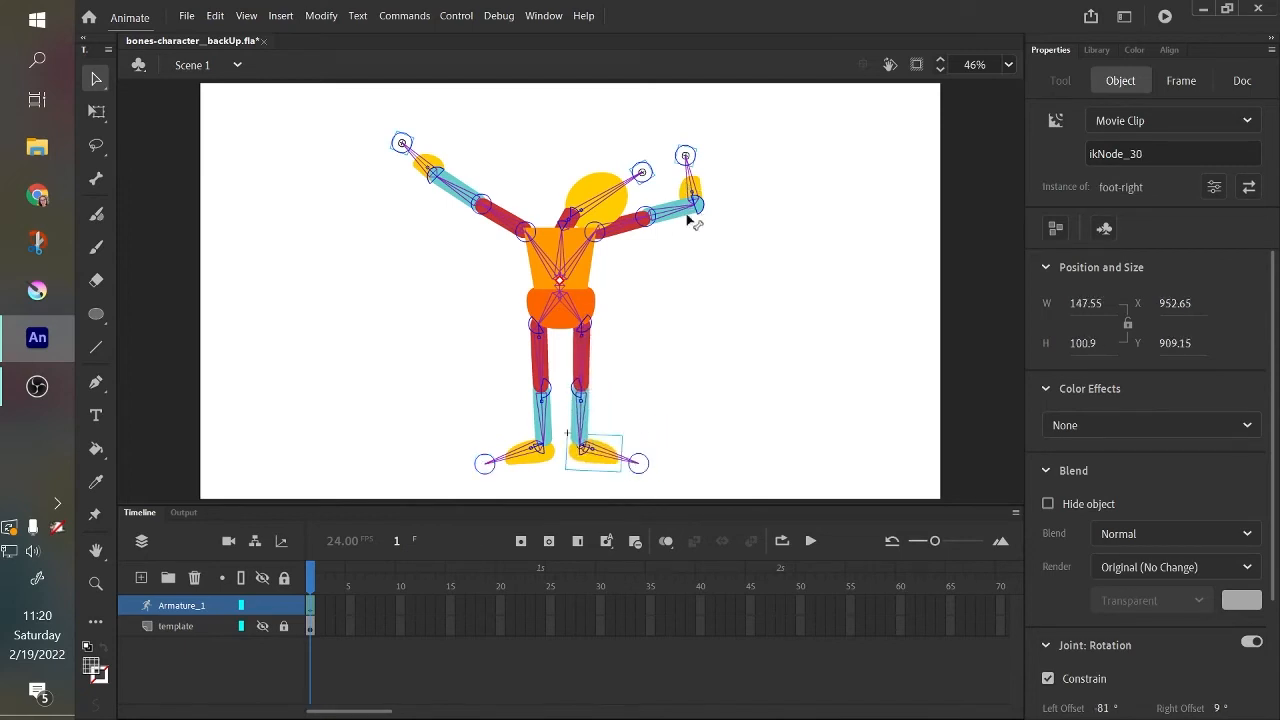
{"action": "left_click_drag", "start_coordinate": [690, 220], "coordinate": [640, 330]}
{"action": "left_click_drag", "start_coordinate": [449, 190], "coordinate": [491, 409]}
{"action": "left_click_drag", "start_coordinate": [646, 331], "coordinate": [664, 381]}
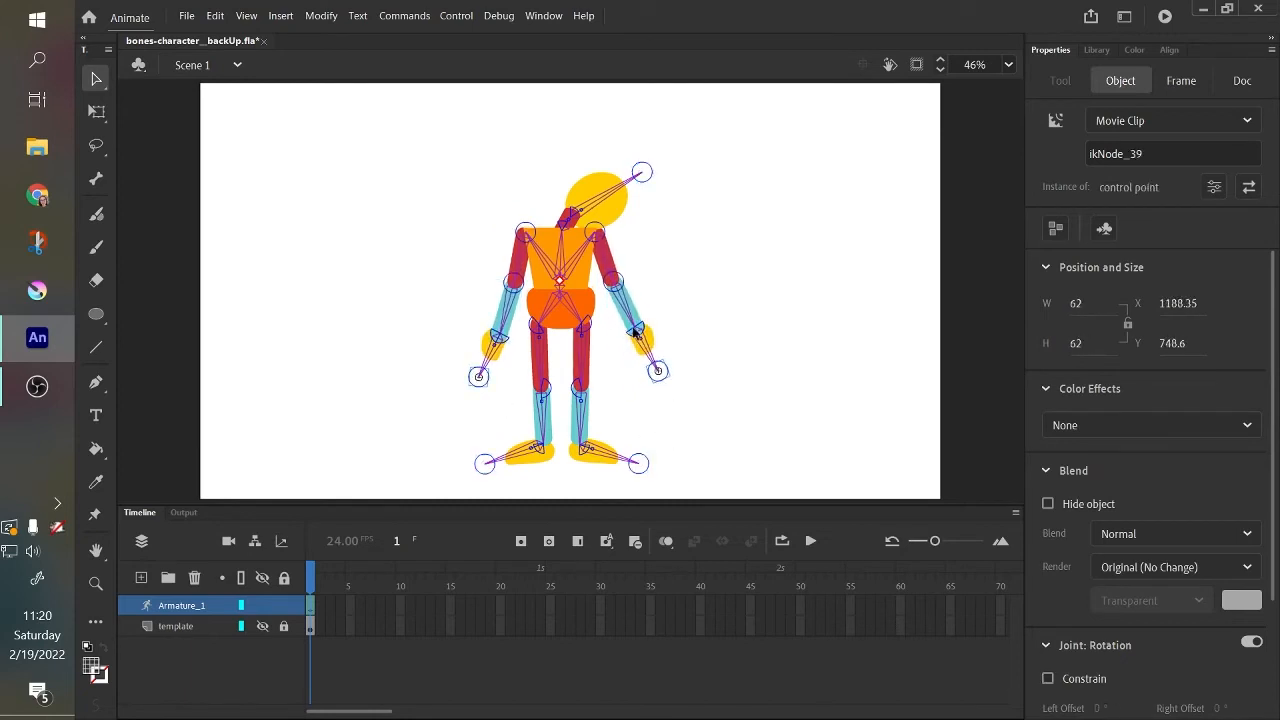
{"action": "left_click_drag", "start_coordinate": [635, 328], "coordinate": [620, 330]}
{"action": "left_click_drag", "start_coordinate": [608, 195], "coordinate": [565, 128]}
{"action": "left_click", "coordinate": [678, 230]}
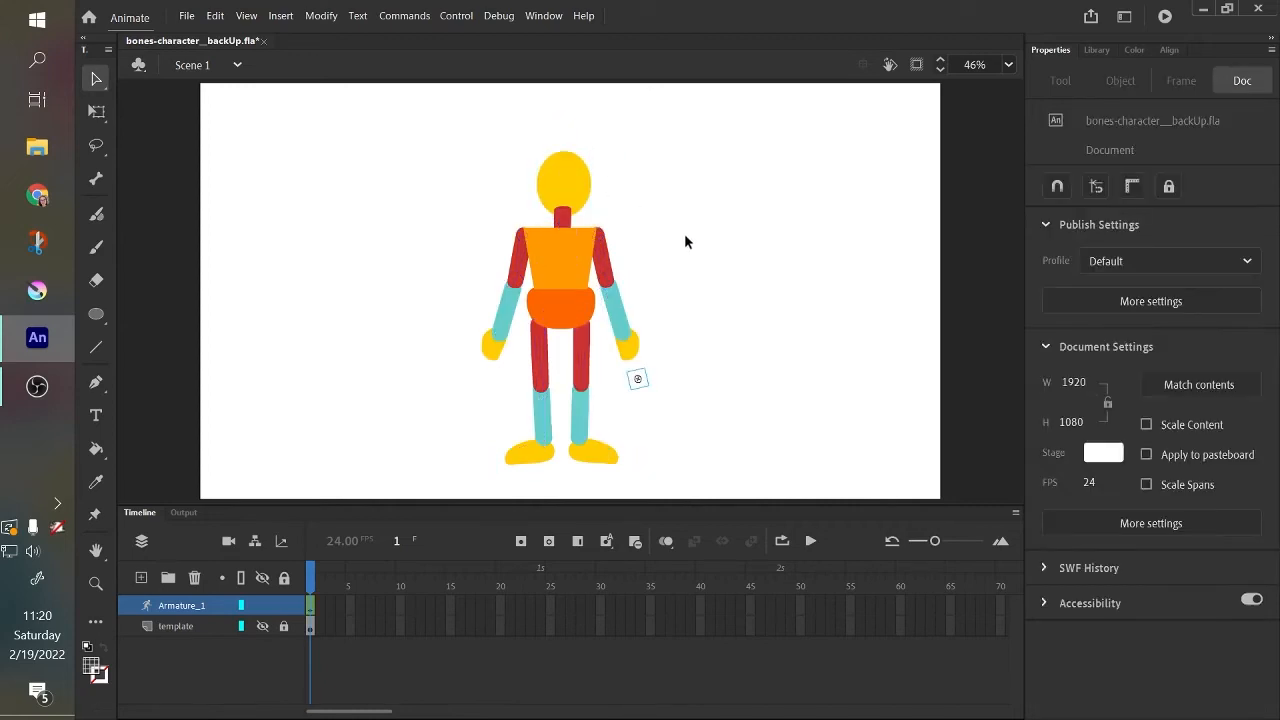
Try pulling the right hand's control point outward, check the right upper arm and hand bones, and undo the moves.
{"action": "left_click", "coordinate": [566, 275]}
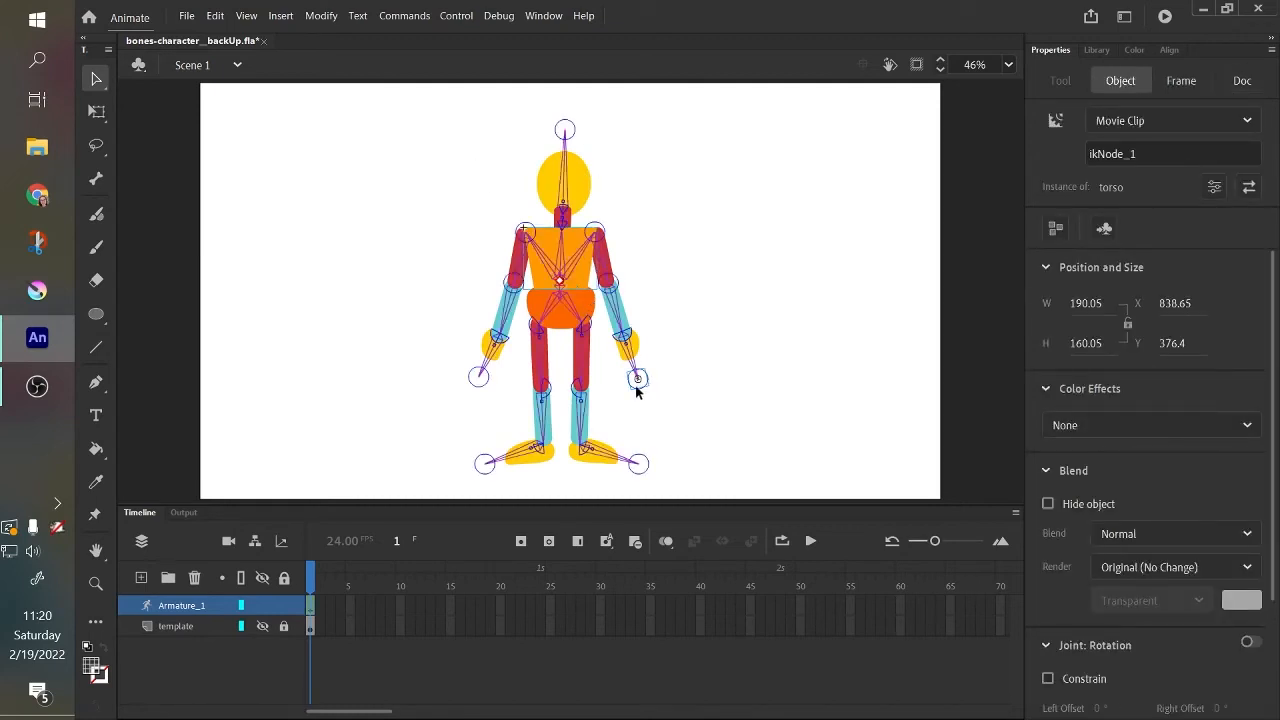
{"action": "left_click_drag", "start_coordinate": [637, 378], "coordinate": [755, 411]}
{"action": "key", "text": "ctrl+z"}
{"action": "left_click", "coordinate": [603, 268]}
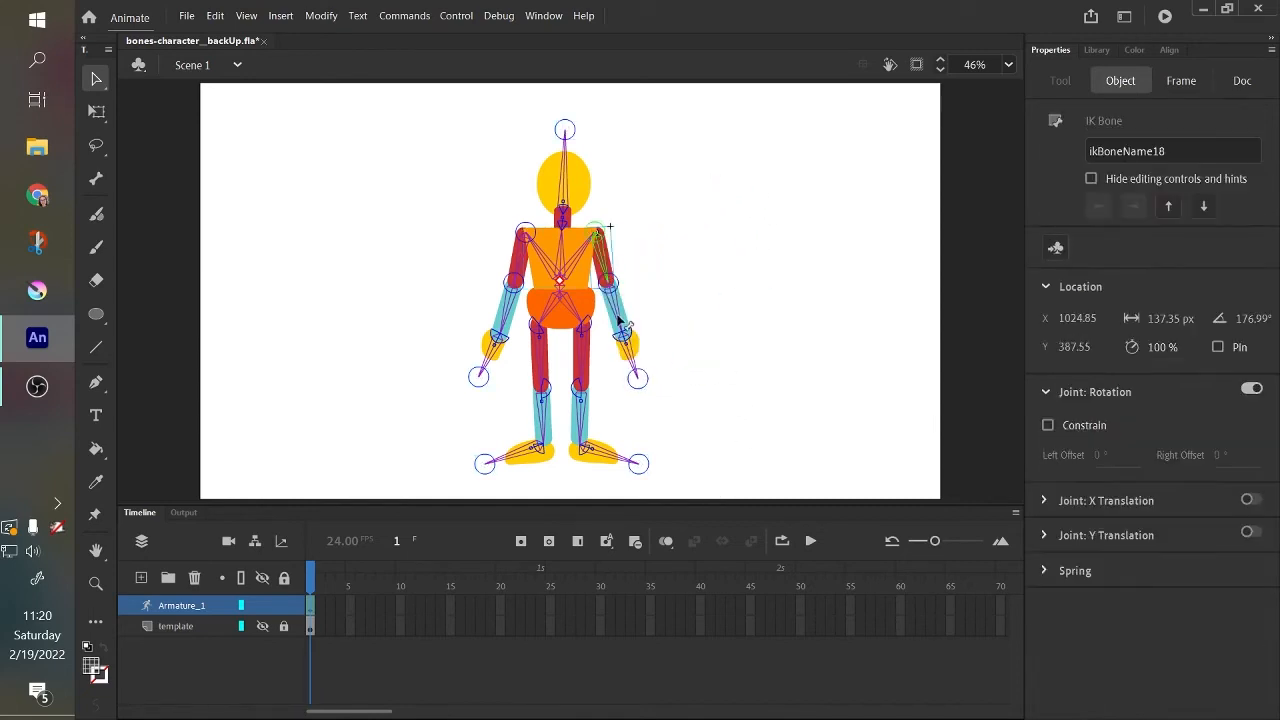
{"action": "left_click", "coordinate": [631, 352]}
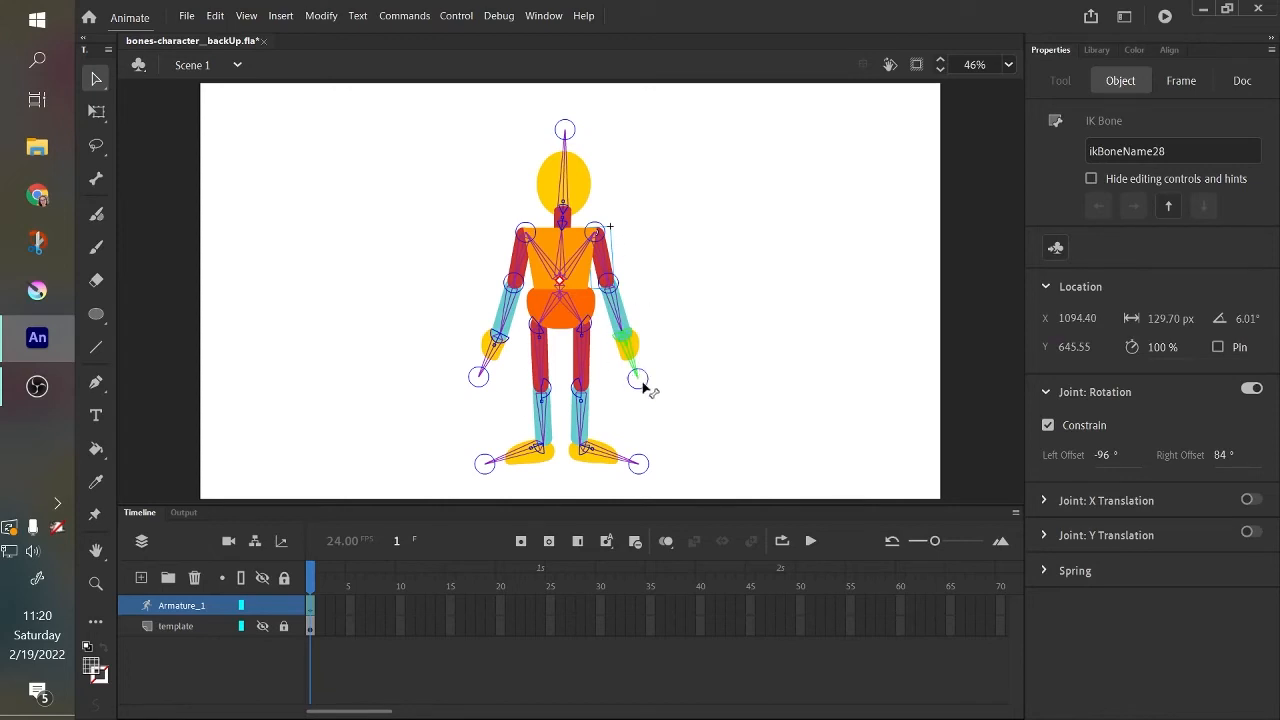
{"action": "left_click_drag", "start_coordinate": [642, 383], "coordinate": [714, 404]}
{"action": "key", "text": "ctrl+z"}
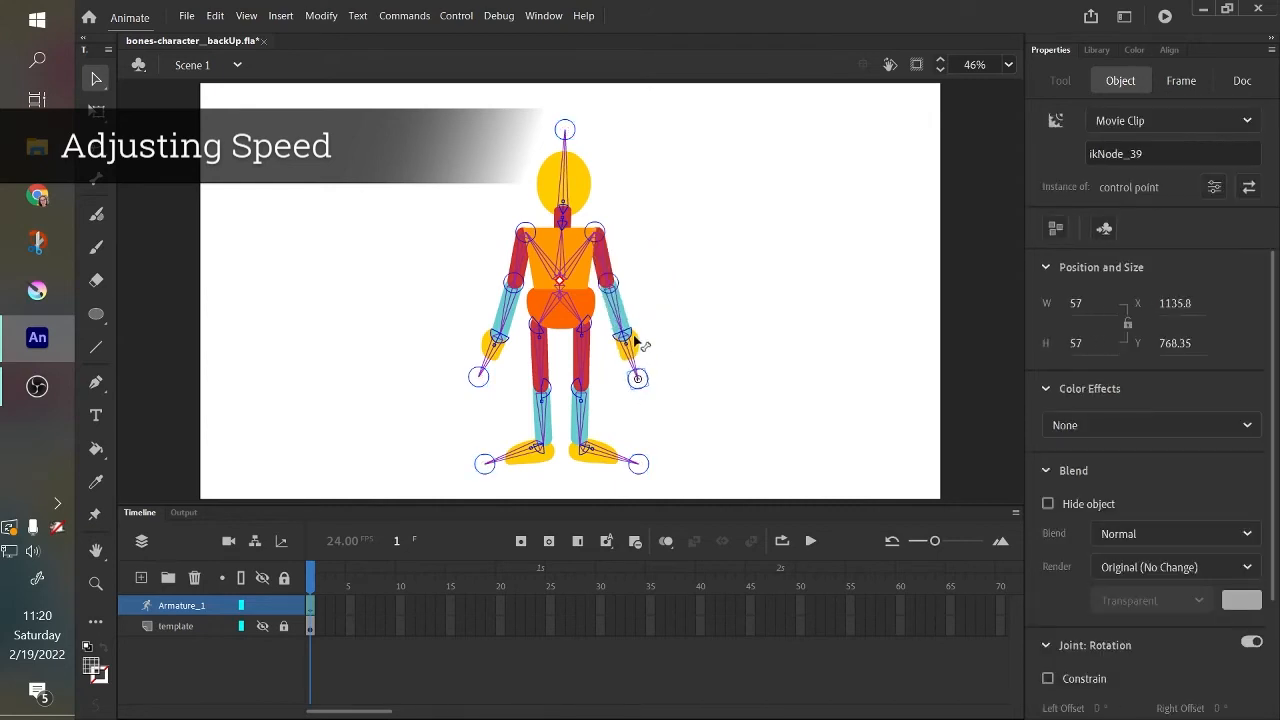
Test how the right arm bends by raising its control point up and outward, undoing each move.
{"action": "left_click_drag", "start_coordinate": [638, 380], "coordinate": [752, 190]}
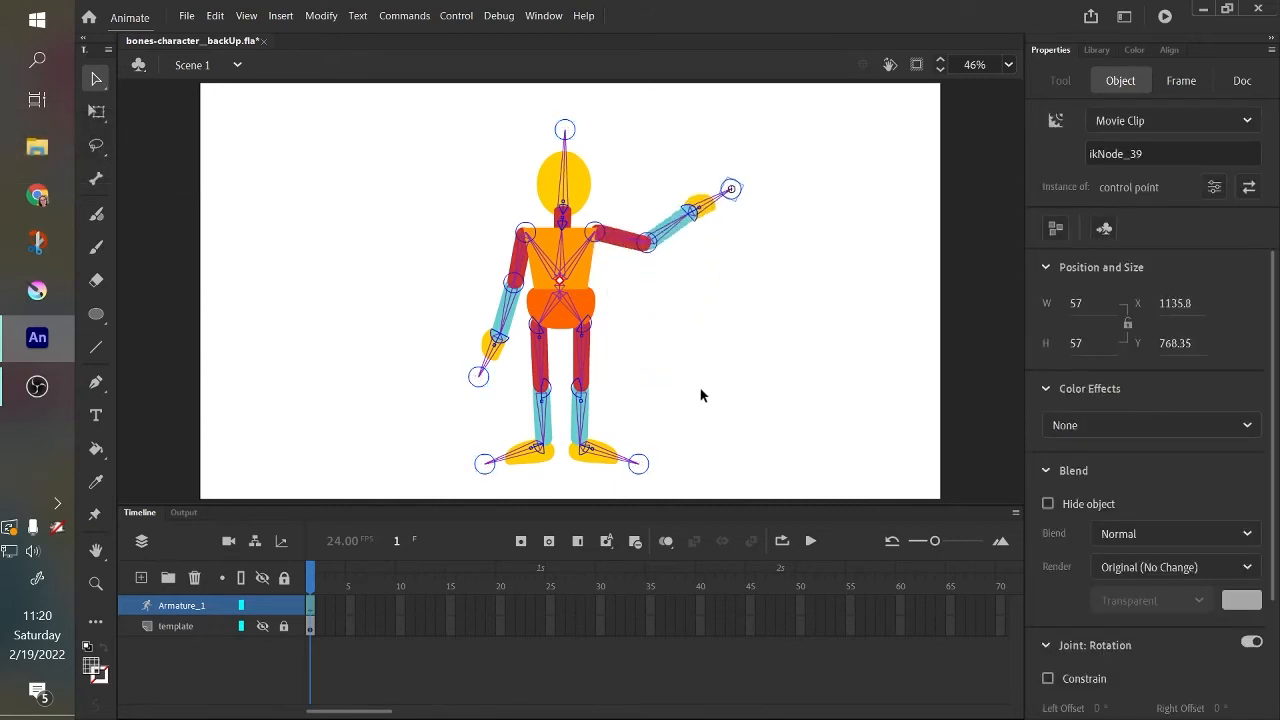
{"action": "key", "text": "ctrl+z"}
{"action": "mouse_move", "coordinate": [640, 380]}
{"action": "left_mouse_down"}
{"action": "mouse_move", "coordinate": [686, 349]}
{"action": "mouse_move", "coordinate": [751, 157]}
{"action": "mouse_move", "coordinate": [659, 401]}
{"action": "mouse_move", "coordinate": [636, 384]}
{"action": "left_mouse_up"}
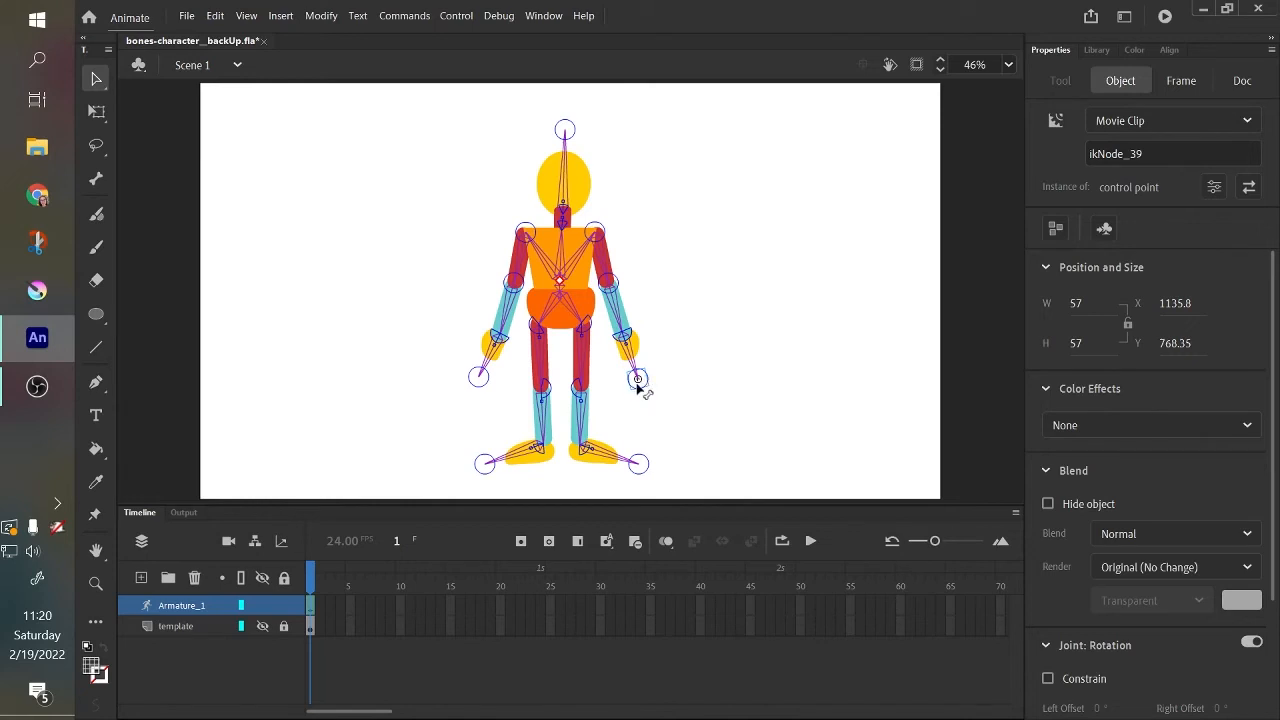
{"action": "left_click_drag", "start_coordinate": [637, 388], "coordinate": [766, 185]}
{"action": "key", "text": "ctrl+z"}
{"action": "left_click_drag", "start_coordinate": [637, 385], "coordinate": [733, 345]}
{"action": "key", "text": "ctrl+z"}
Set the right upper arm bone's speed to 2%.
{"action": "key", "text": "ctrl+equal"}
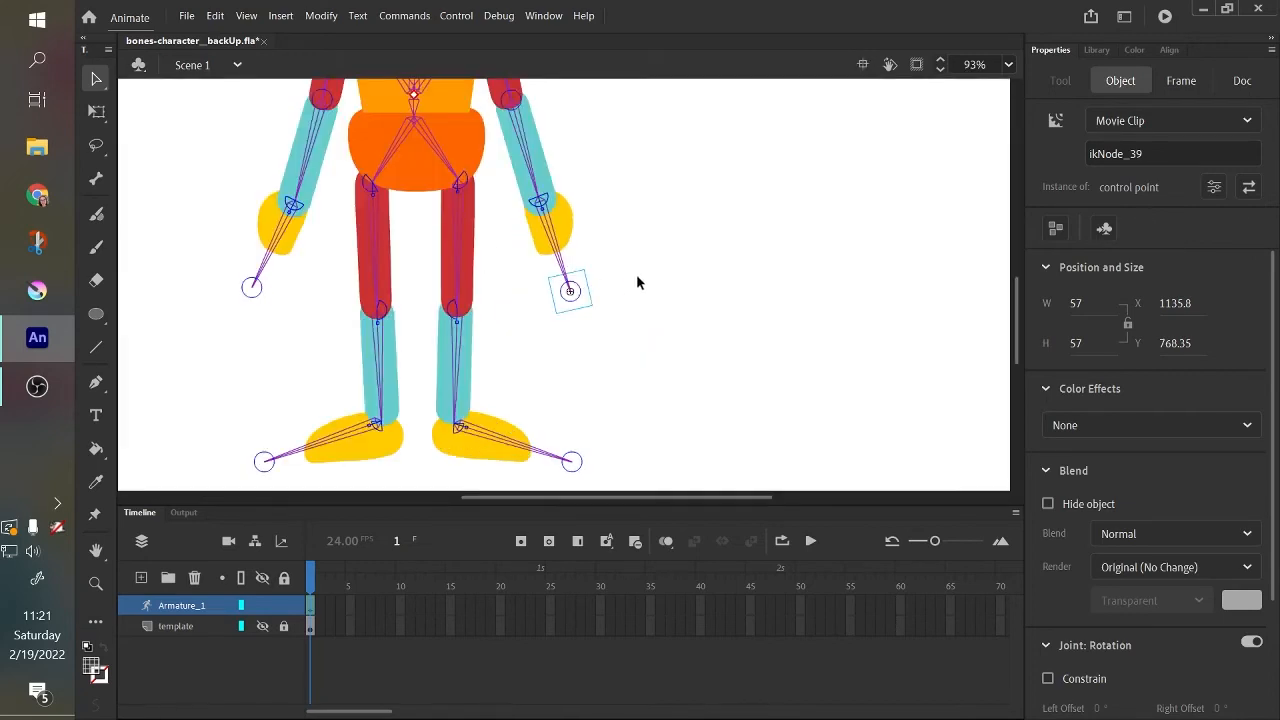
{"action": "left_click_drag", "start_coordinate": [630, 131], "coordinate": [740, 306]}
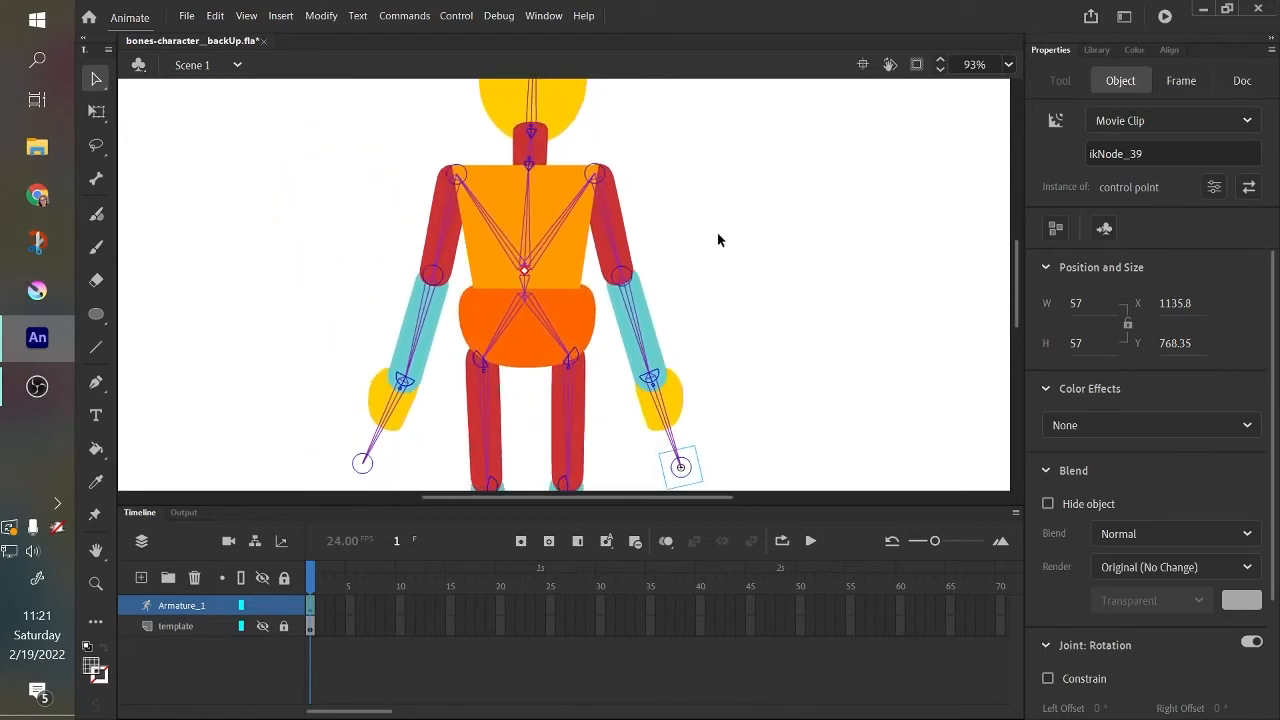
{"action": "left_click", "coordinate": [607, 215]}
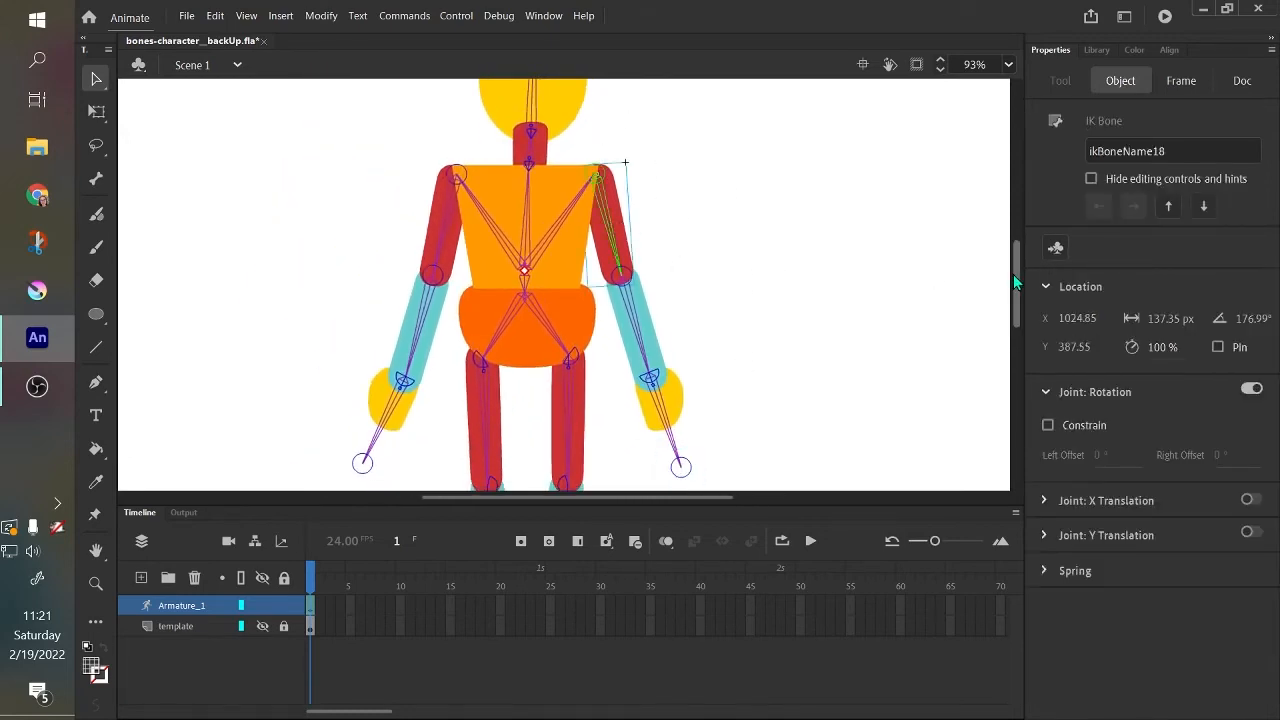
{"action": "mouse_move", "coordinate": [1014, 276]}
{"action": "left_mouse_down"}
{"action": "mouse_move", "coordinate": [1023, 263]}
{"action": "mouse_move", "coordinate": [1019, 275]}
{"action": "left_mouse_up"}
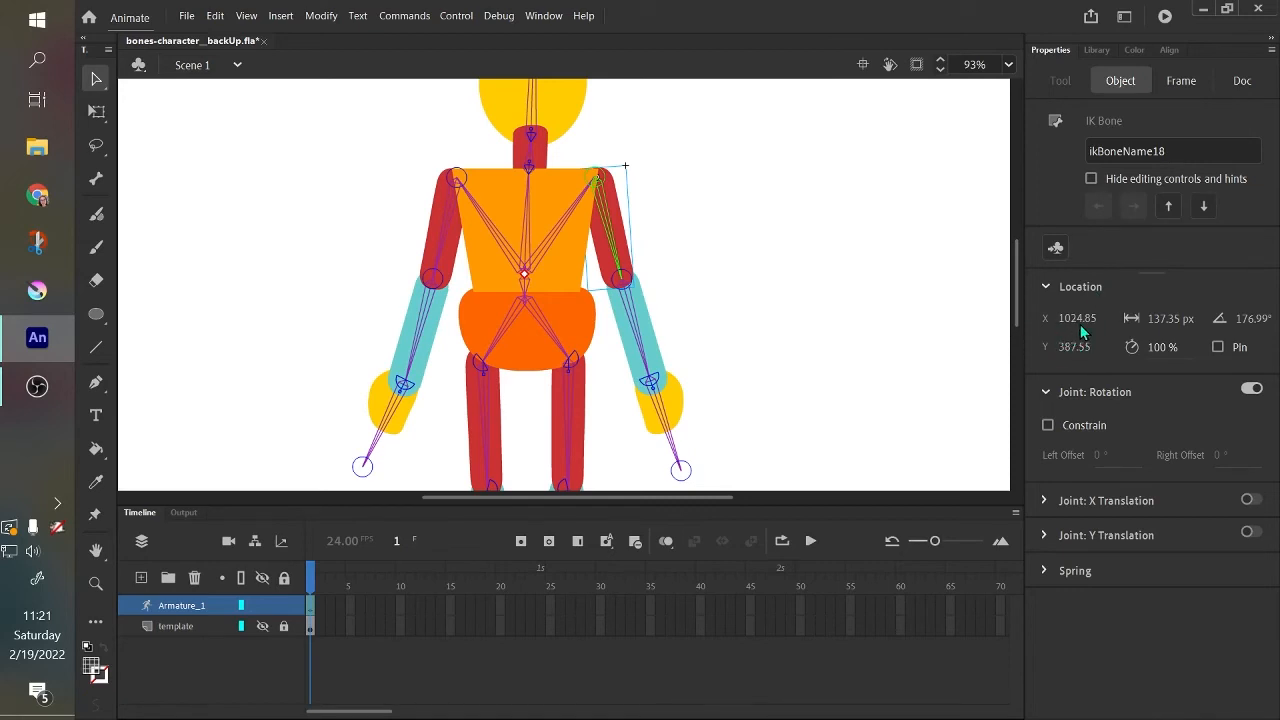
{"action": "left_click", "coordinate": [1230, 350]}
{"action": "scroll", "coordinate": [990, 300], "scroll_direction": "down", "scroll_amount": 2}
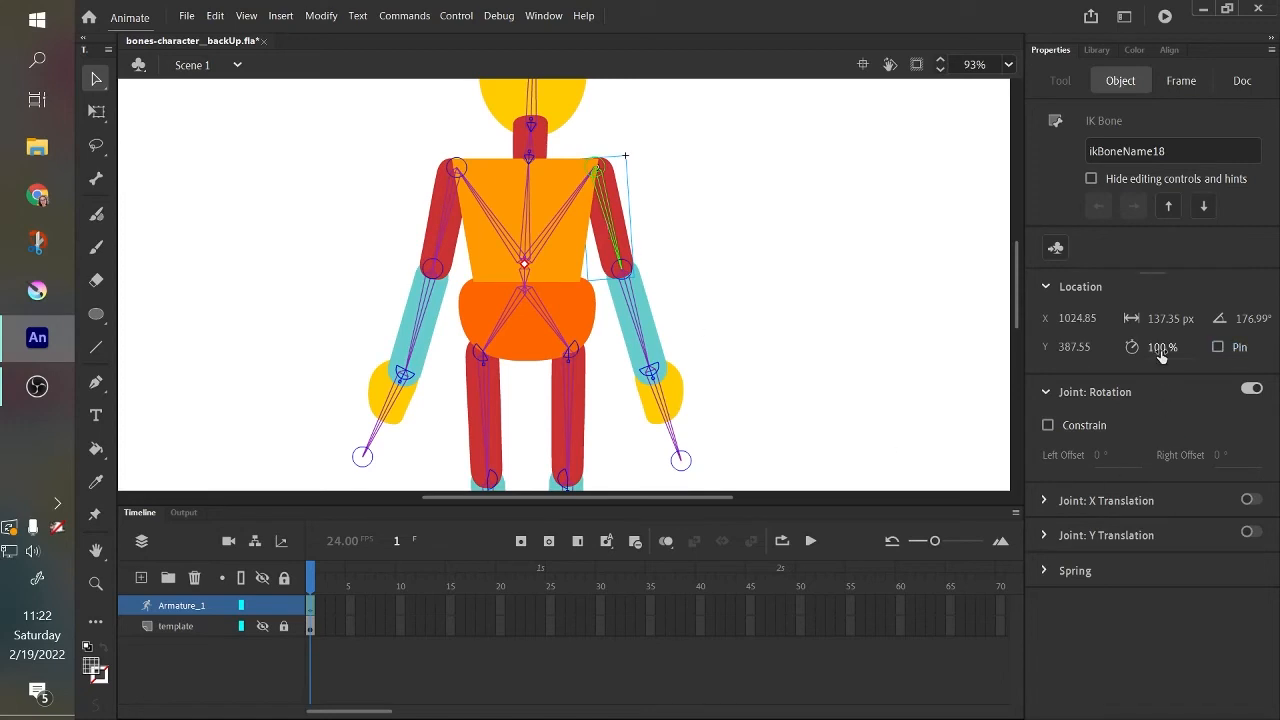
{"action": "left_click_drag", "start_coordinate": [1158, 347], "coordinate": [1098, 353]}
{"action": "left_click", "coordinate": [1155, 347]}
{"action": "type", "text": "2"}
Test-pose the right and left arms by their control points to compare joint speed, then undo the moves.
{"action": "left_click_drag", "start_coordinate": [680, 462], "coordinate": [917, 272]}
{"action": "left_click_drag", "start_coordinate": [364, 457], "coordinate": [238, 378]}
{"action": "key", "text": "ctrl+z"}
{"action": "key", "text": "ctrl+z"}
{"action": "key", "text": "ctrl+z"}
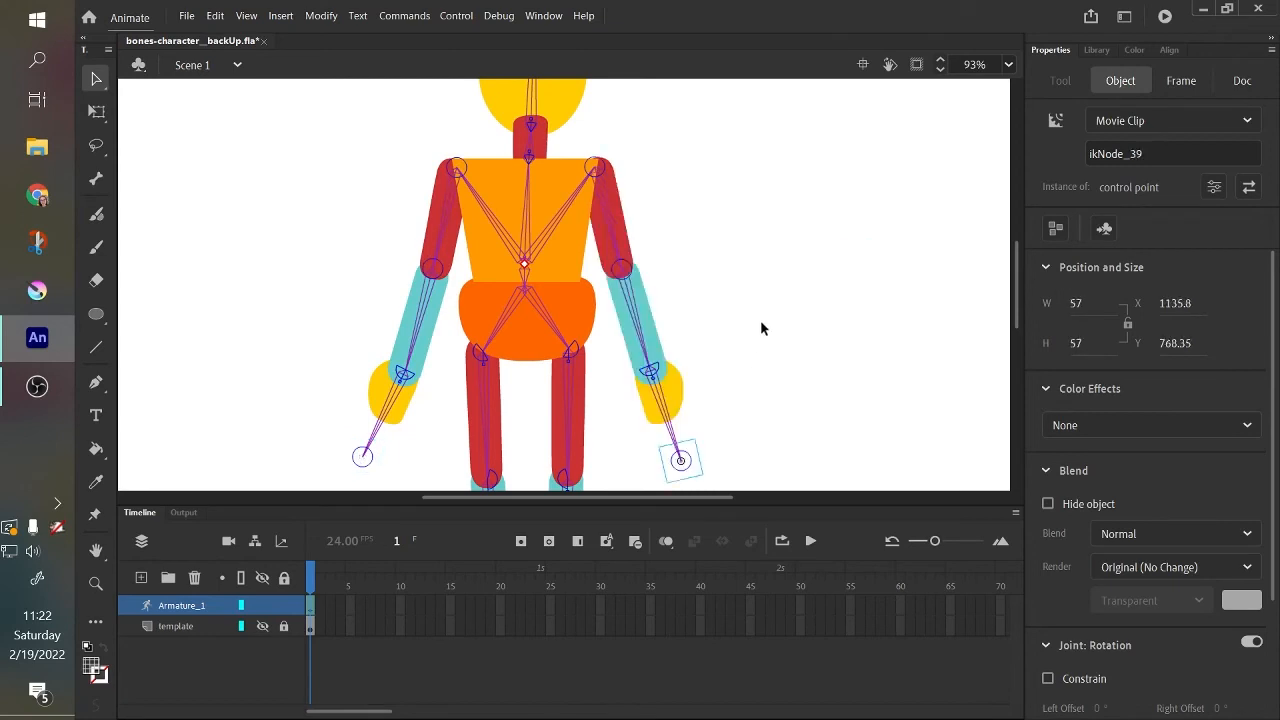
Set the right lower arm bone's speed to 50% and test it by raising the right hand's control point.
{"action": "left_click", "coordinate": [610, 222]}
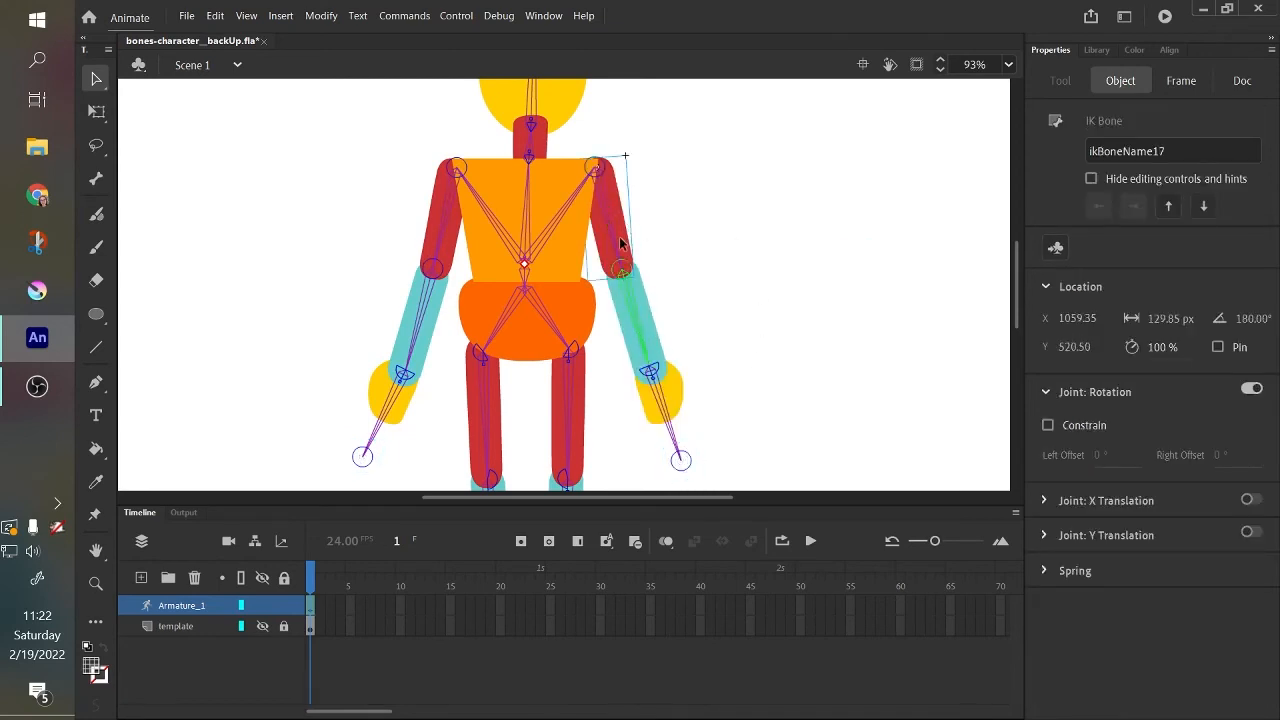
{"action": "left_click", "coordinate": [1162, 344]}
{"action": "type", "text": "50"}
{"action": "key", "text": "Return"}
{"action": "left_click", "coordinate": [670, 416]}
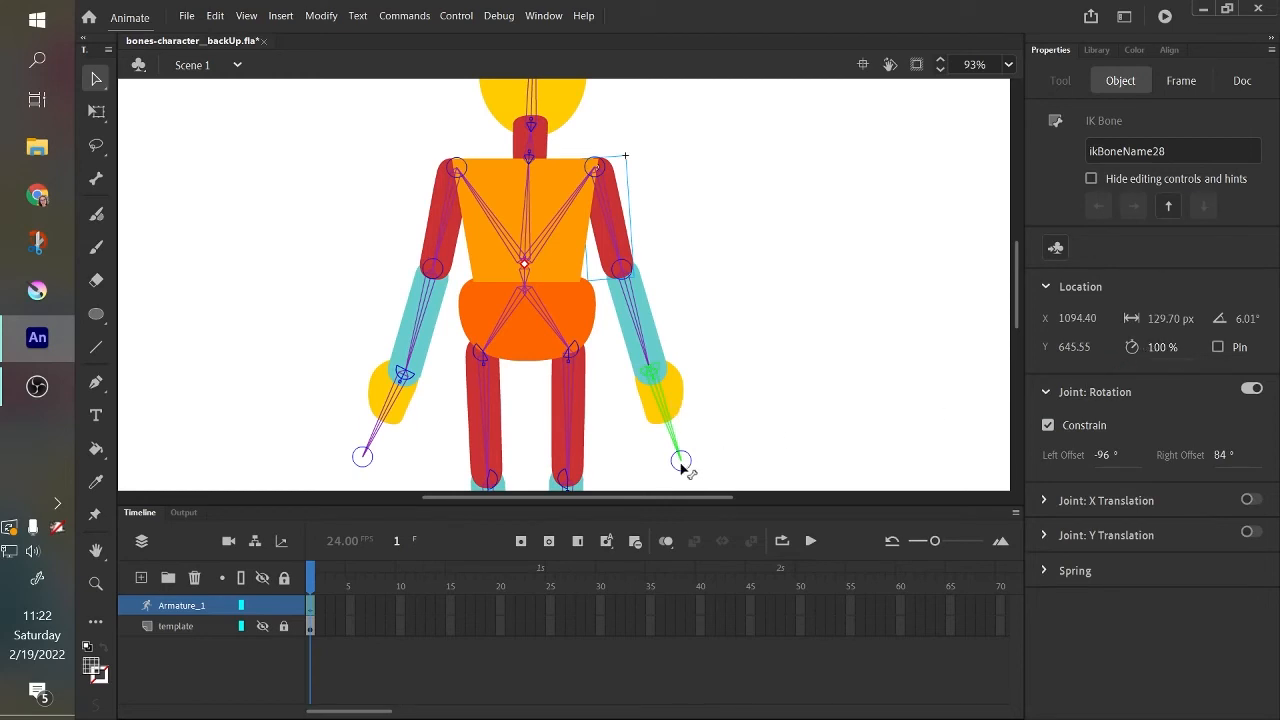
{"action": "left_click_drag", "start_coordinate": [682, 466], "coordinate": [774, 213]}
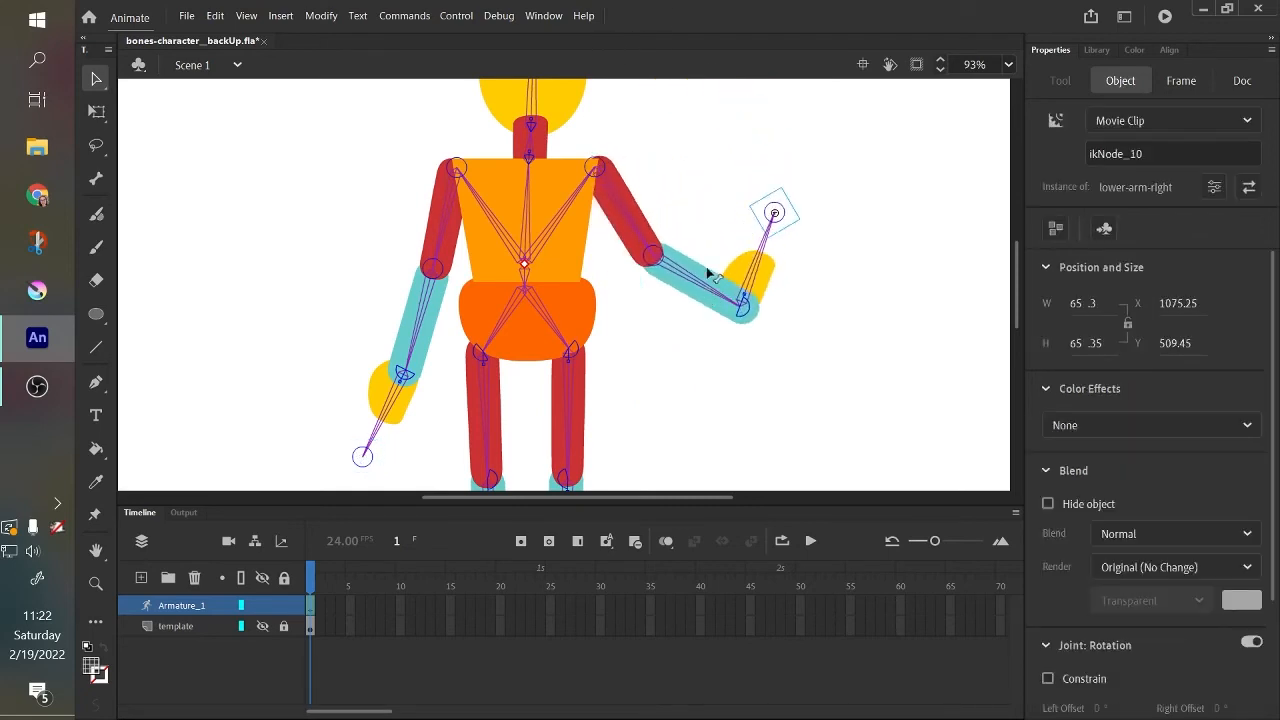
Repose both arms by their upper and lower segments, leaving them spread outward to compare how the joints react.
{"action": "mouse_move", "coordinate": [707, 272]}
{"action": "left_mouse_down"}
{"action": "mouse_move", "coordinate": [710, 225]}
{"action": "mouse_move", "coordinate": [706, 271]}
{"action": "left_mouse_up"}
{"action": "mouse_move", "coordinate": [656, 231]}
{"action": "left_mouse_down"}
{"action": "mouse_move", "coordinate": [676, 216]}
{"action": "mouse_move", "coordinate": [656, 234]}
{"action": "left_mouse_up"}
{"action": "left_click_drag", "start_coordinate": [719, 282], "coordinate": [716, 314]}
{"action": "left_click_drag", "start_coordinate": [638, 252], "coordinate": [616, 261]}
{"action": "left_click_drag", "start_coordinate": [671, 340], "coordinate": [702, 322]}
{"action": "left_click_drag", "start_coordinate": [411, 336], "coordinate": [370, 300]}
{"action": "mouse_move", "coordinate": [695, 306]}
{"action": "left_mouse_down"}
{"action": "mouse_move", "coordinate": [727, 197]}
{"action": "mouse_move", "coordinate": [675, 288]}
{"action": "mouse_move", "coordinate": [680, 310]}
{"action": "left_mouse_up"}
{"action": "left_click_drag", "start_coordinate": [429, 280], "coordinate": [259, 405]}
{"action": "left_click_drag", "start_coordinate": [345, 299], "coordinate": [336, 338]}
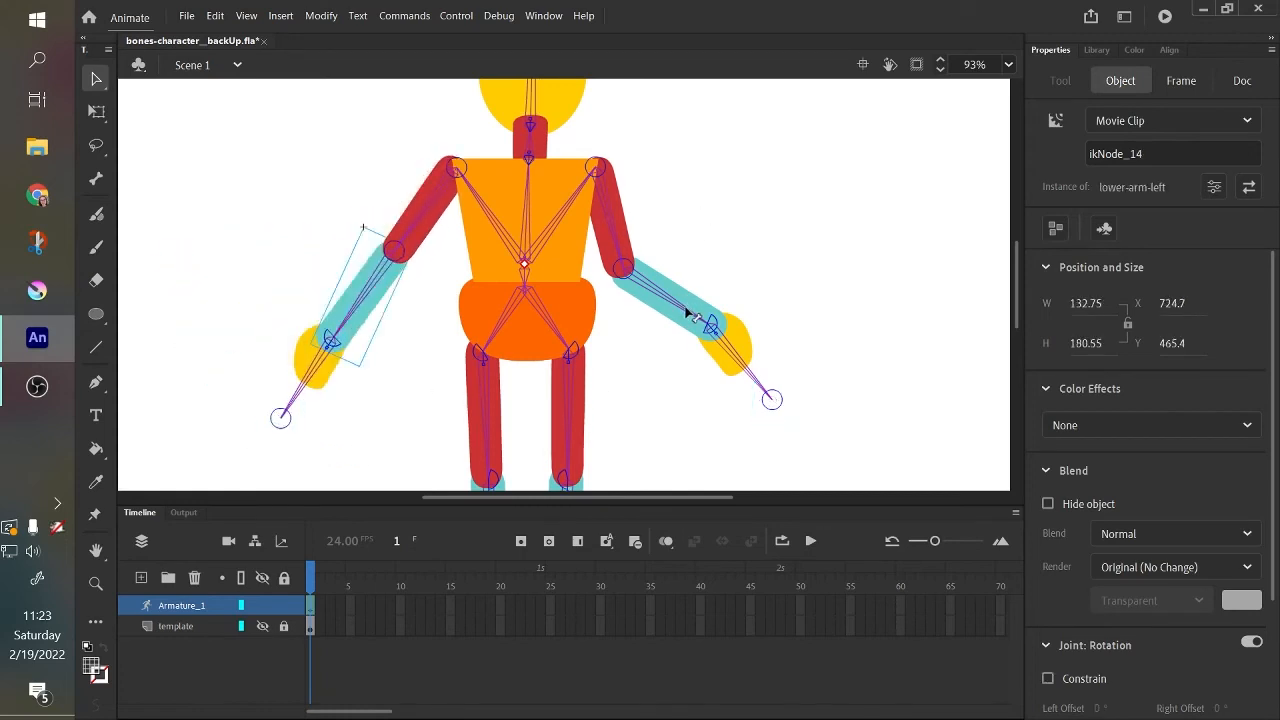
Lower both forearms, swing the right arm outward by its control point, and bring it back down beside the body.
{"action": "left_click_drag", "start_coordinate": [687, 314], "coordinate": [646, 345]}
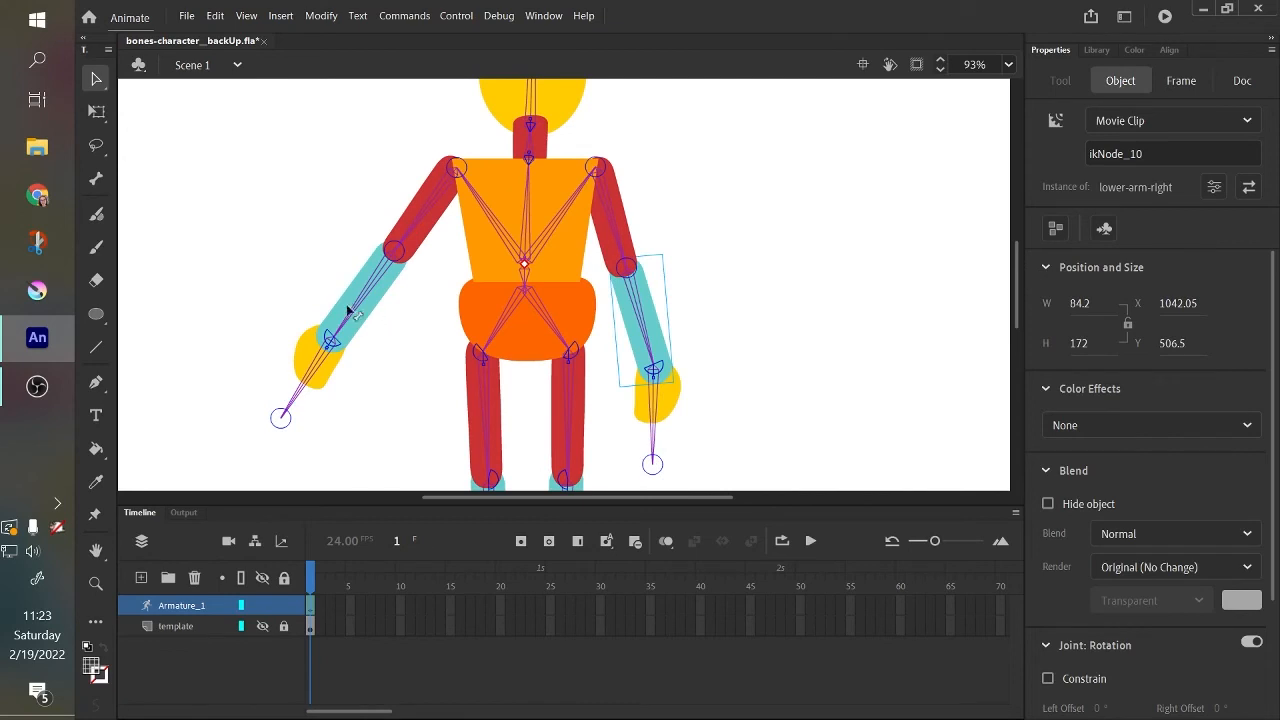
{"action": "left_click_drag", "start_coordinate": [347, 311], "coordinate": [330, 335]}
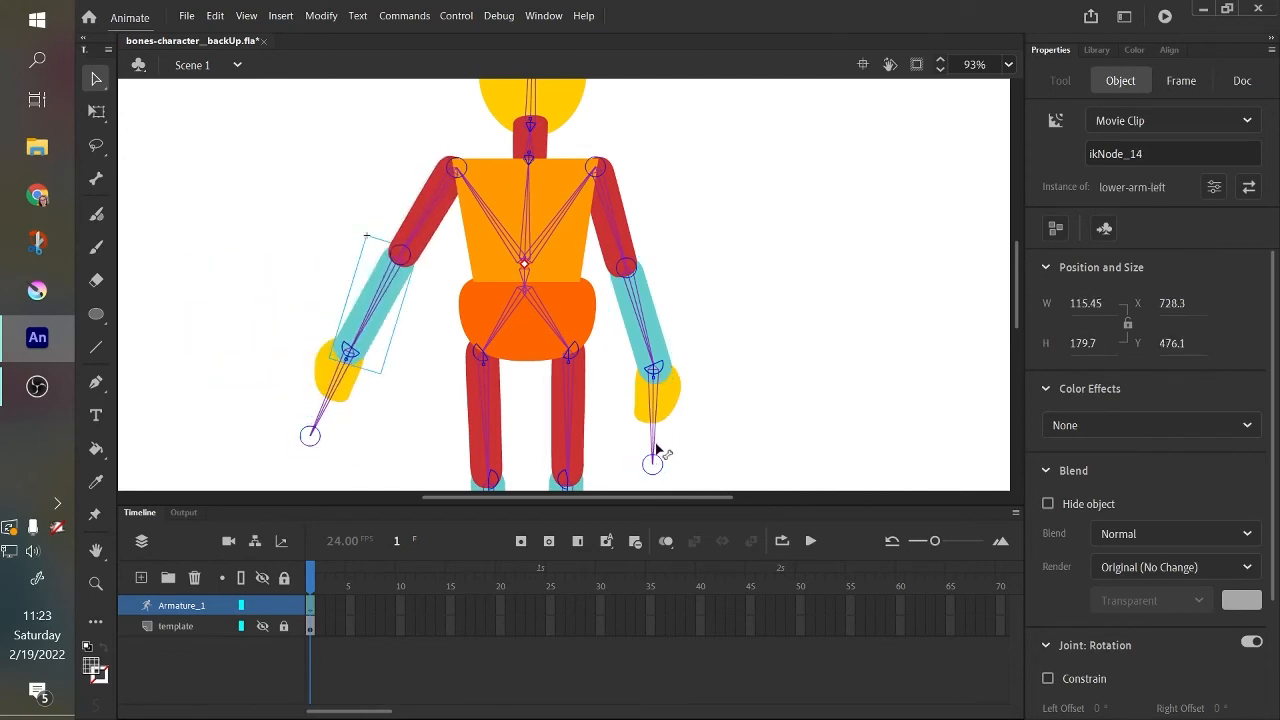
{"action": "left_click_drag", "start_coordinate": [656, 450], "coordinate": [850, 437]}
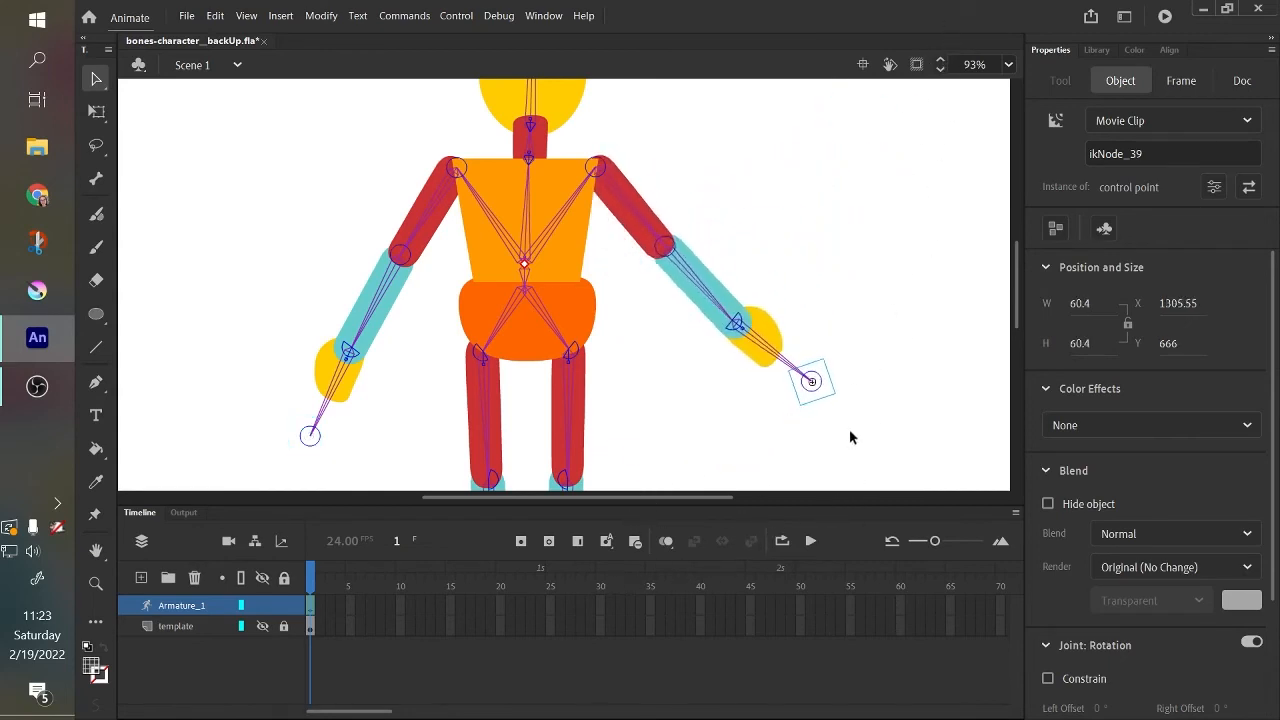
{"action": "left_click_drag", "start_coordinate": [705, 284], "coordinate": [668, 390]}
{"action": "left_click", "coordinate": [683, 413]}
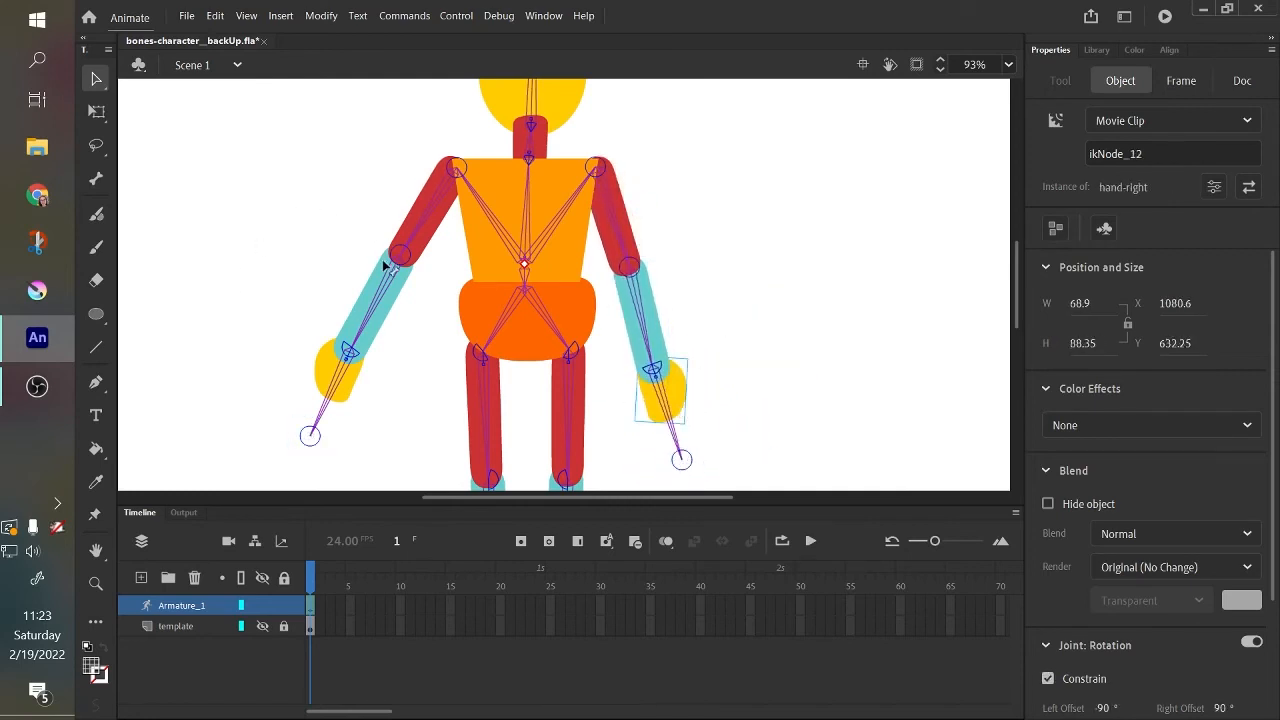
Bring the left arm down beside the body and set the left upper arm bone's speed to 25%.
{"action": "left_click_drag", "start_coordinate": [385, 265], "coordinate": [366, 436]}
{"action": "left_click", "coordinate": [438, 214]}
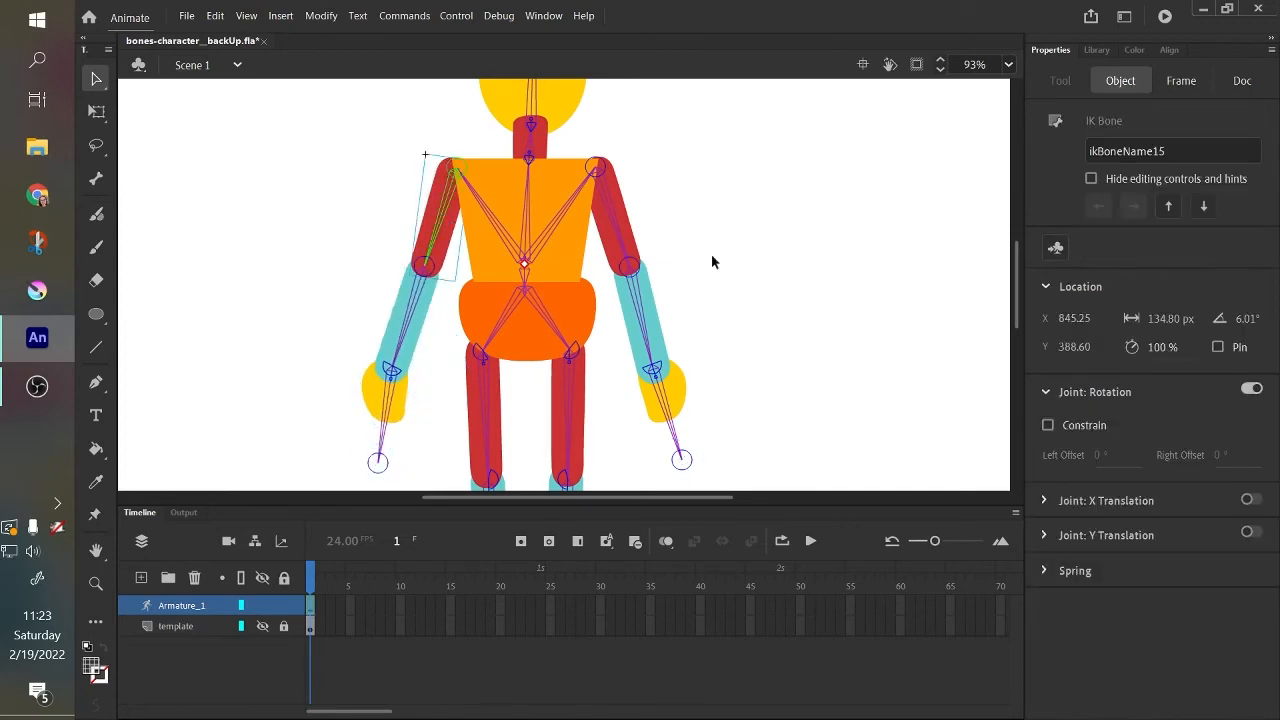
{"action": "left_click", "coordinate": [1165, 346]}
{"action": "type", "text": "25"}
Set the left lower arm bone's speed to 50%.
{"action": "left_click", "coordinate": [410, 332]}
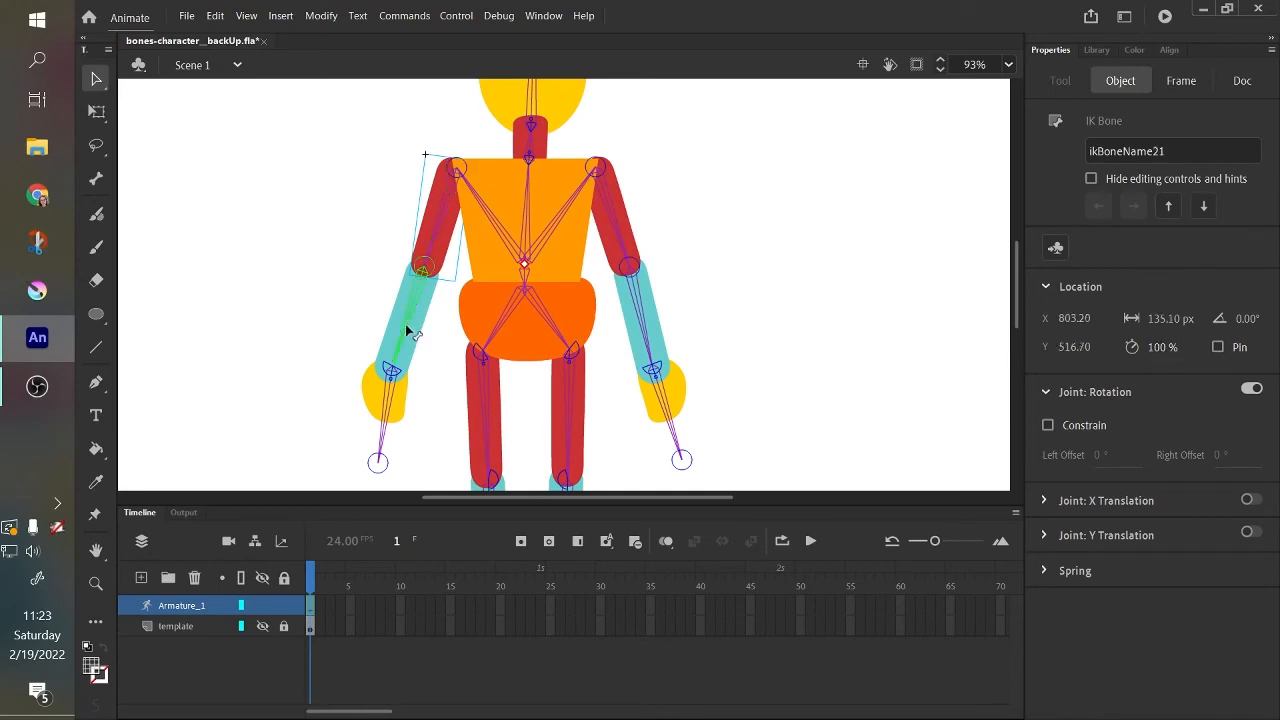
{"action": "left_click", "coordinate": [1152, 346]}
{"action": "type", "text": "50"}
{"action": "left_click", "coordinate": [397, 412]}
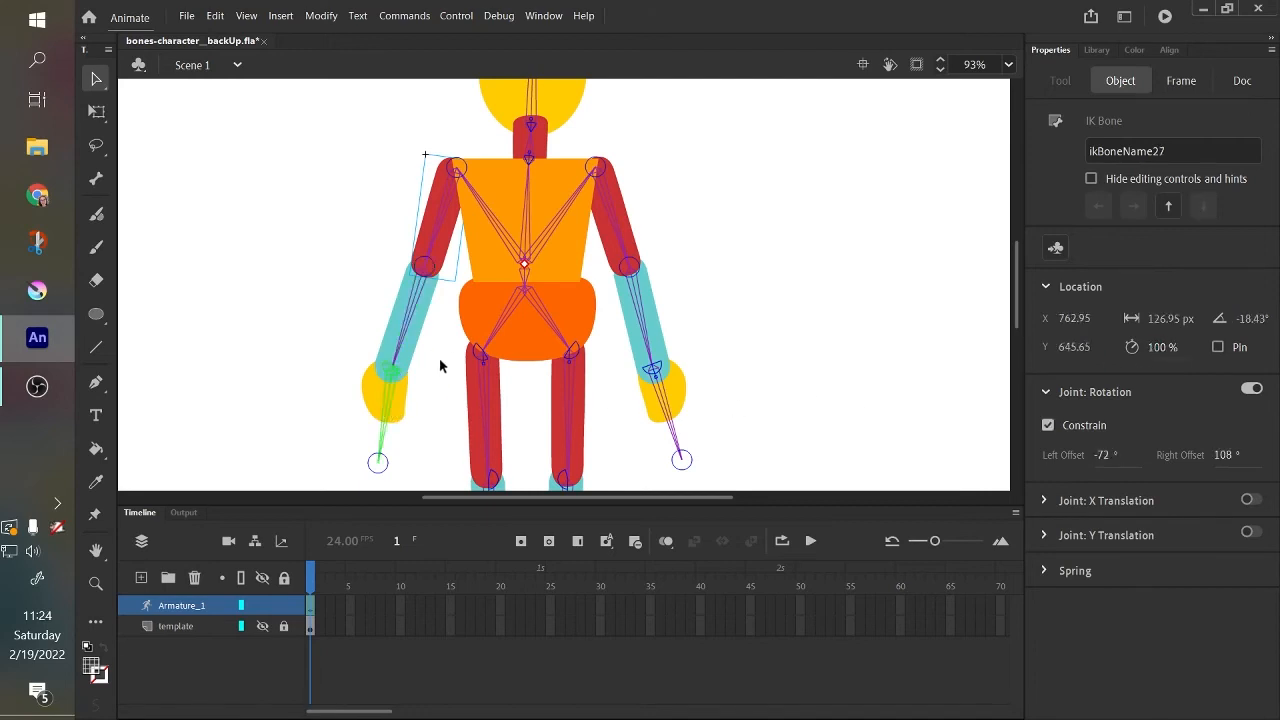
Set the speed of both upper leg bones to 25%.
{"action": "left_click_drag", "start_coordinate": [1012, 265], "coordinate": [1031, 299]}
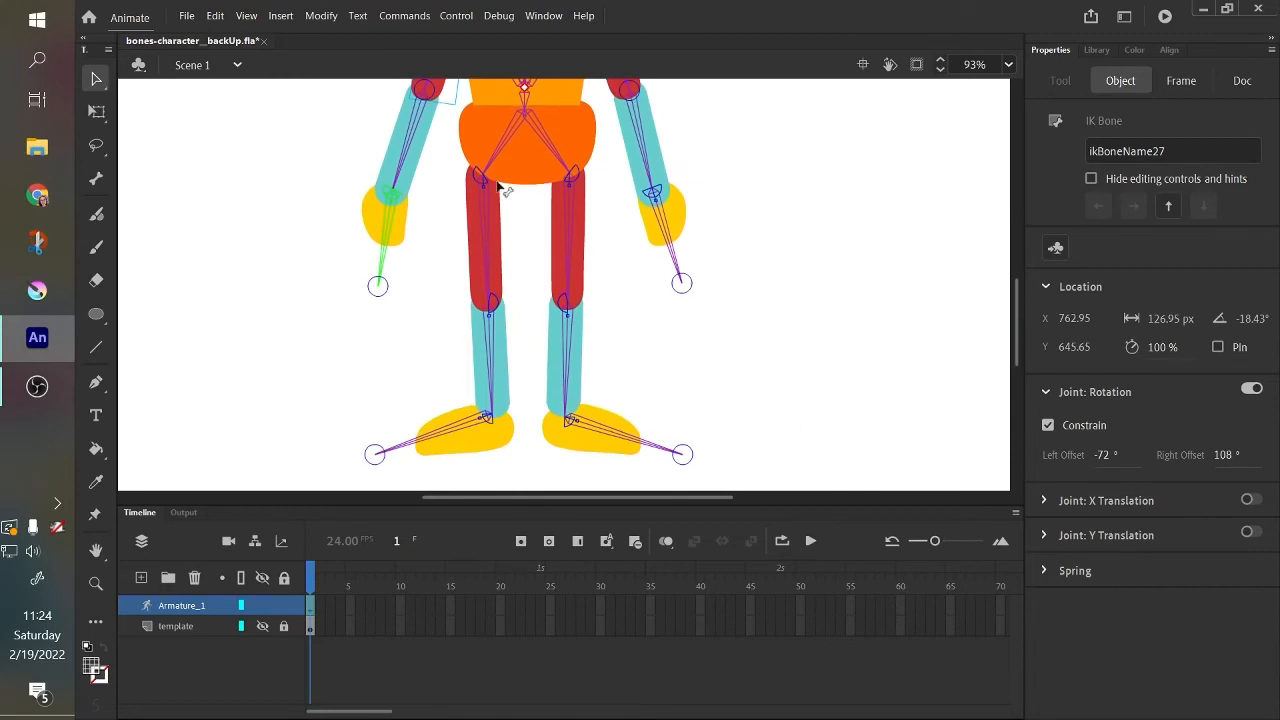
{"action": "left_click", "coordinate": [490, 247]}
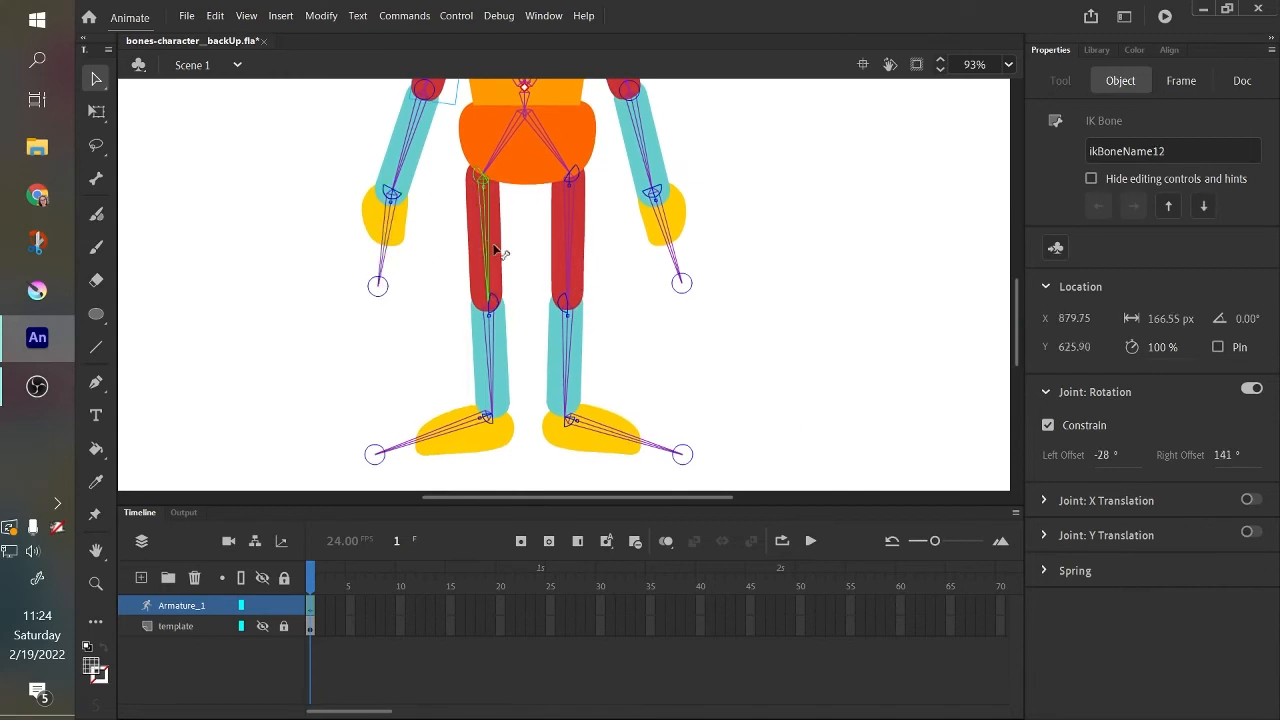
{"action": "left_click", "coordinate": [1157, 346]}
{"action": "type", "text": "23."}
{"action": "type", "text": "5"}
{"action": "left_click", "coordinate": [572, 249]}
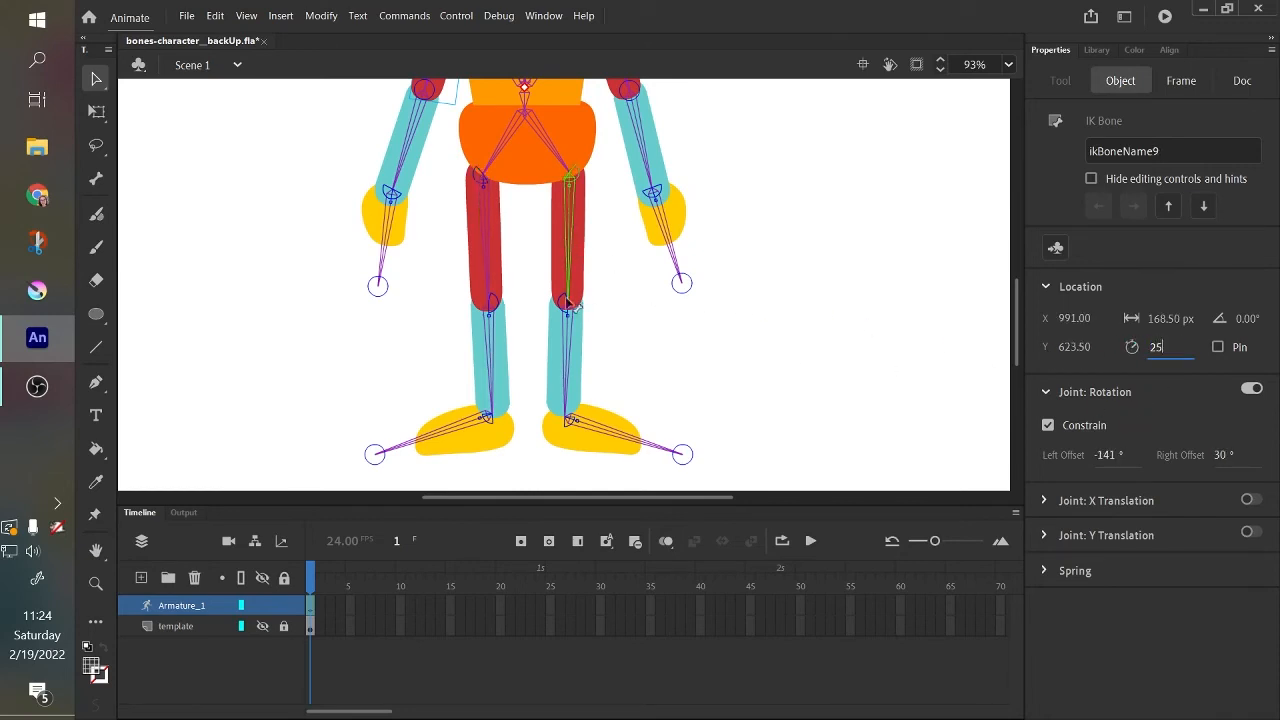
Set the speed of both lower leg bones to 50%.
{"action": "left_click", "coordinate": [489, 348]}
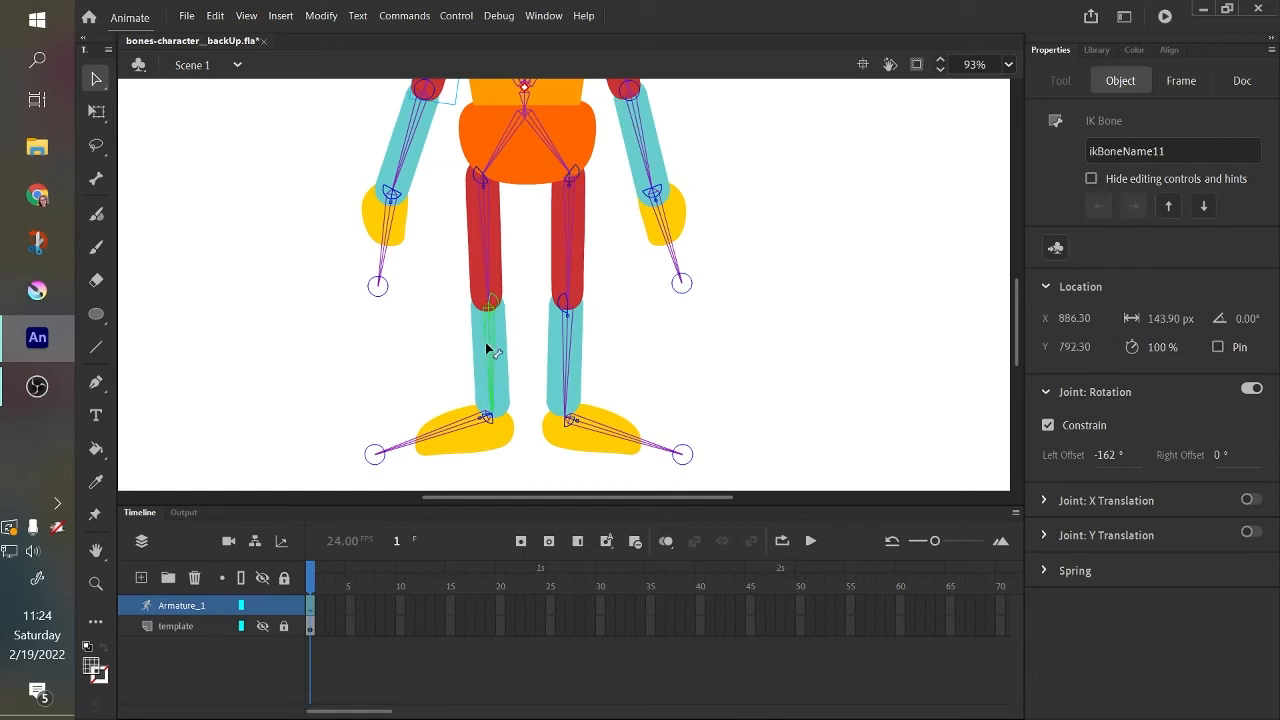
{"action": "left_click", "coordinate": [1150, 347]}
{"action": "type", "text": "50"}
{"action": "left_click", "coordinate": [565, 366]}
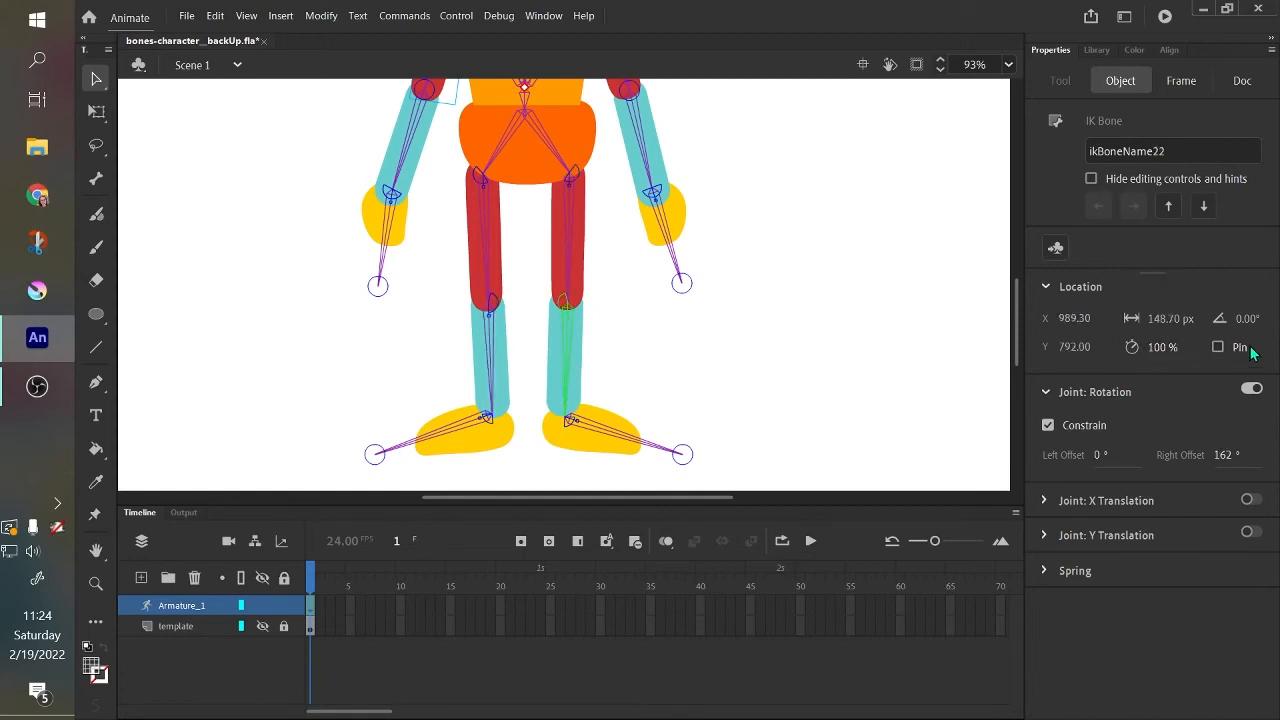
{"action": "left_click", "coordinate": [1151, 347]}
{"action": "type", "text": "50"}
Test the right leg's bend by raising the right foot, then undo the move.
{"action": "left_click", "coordinate": [459, 428]}
{"action": "left_click", "coordinate": [598, 437]}
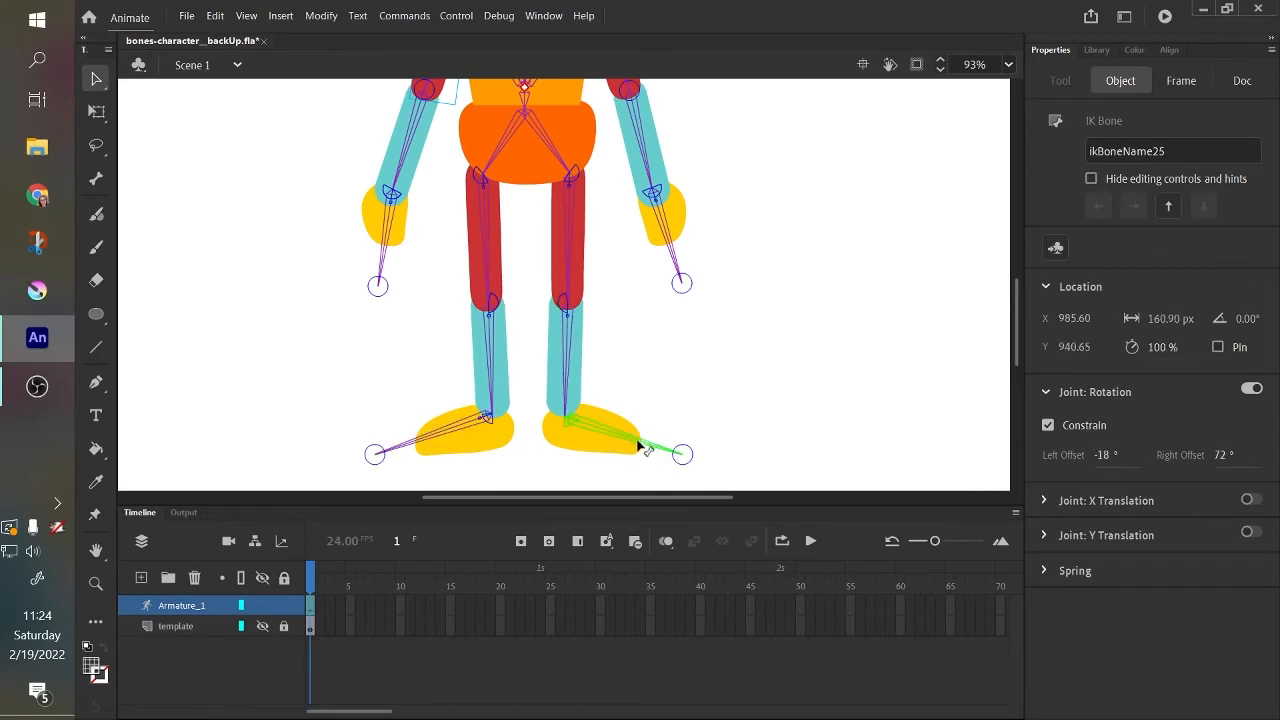
{"action": "left_click_drag", "start_coordinate": [638, 446], "coordinate": [676, 292]}
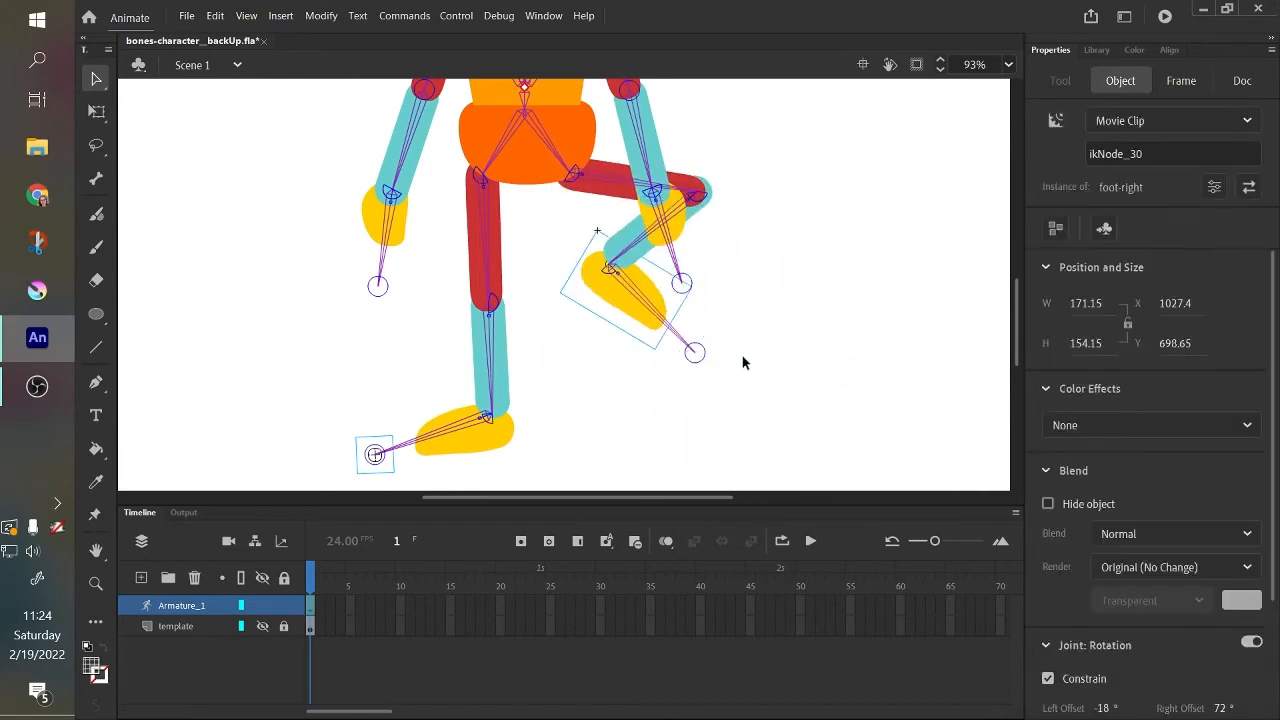
{"action": "key", "text": "ctrl+z"}
Set the neck bone's speed to 5%.
{"action": "left_click_drag", "start_coordinate": [1016, 344], "coordinate": [1022, 276]}
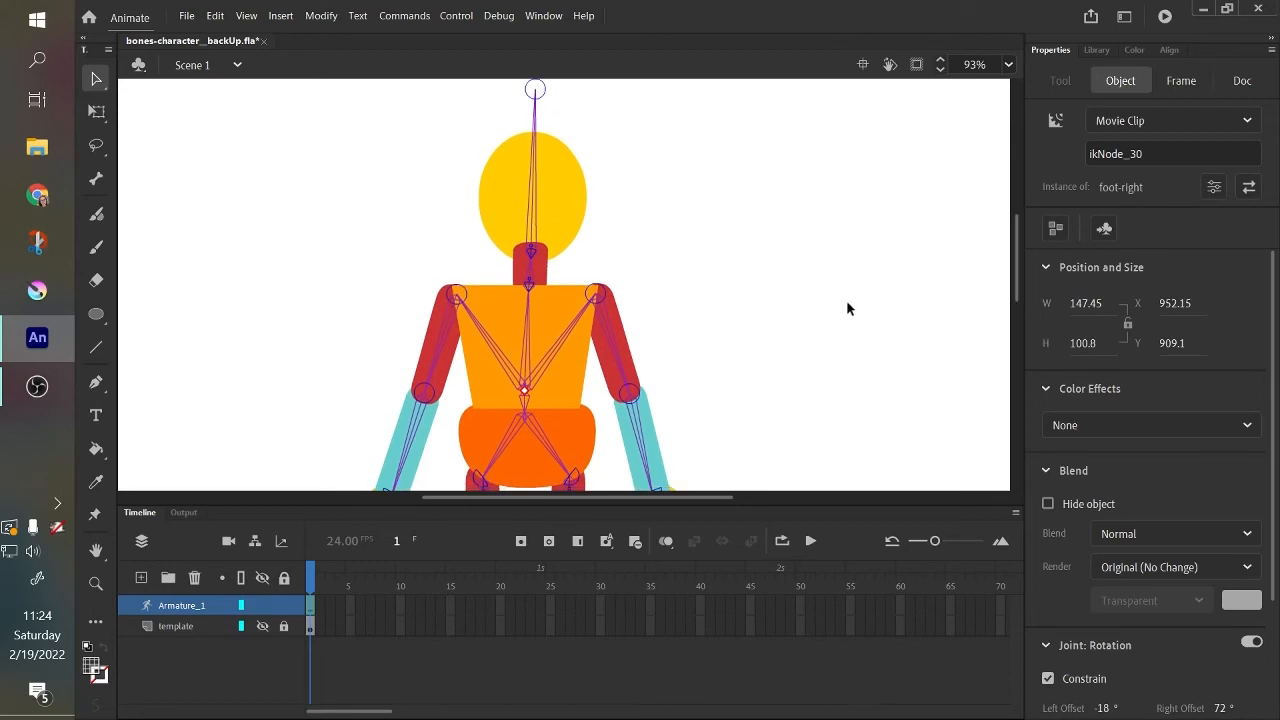
{"action": "left_click", "coordinate": [531, 252]}
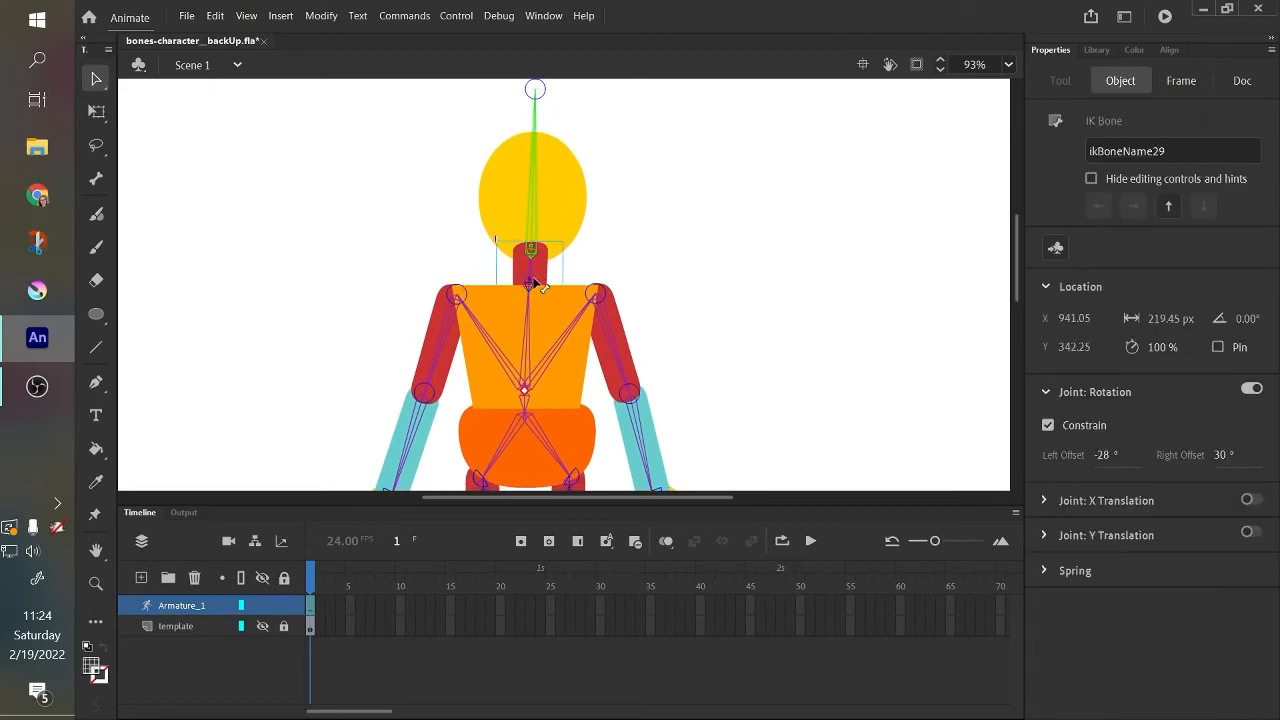
{"action": "left_click", "coordinate": [537, 285]}
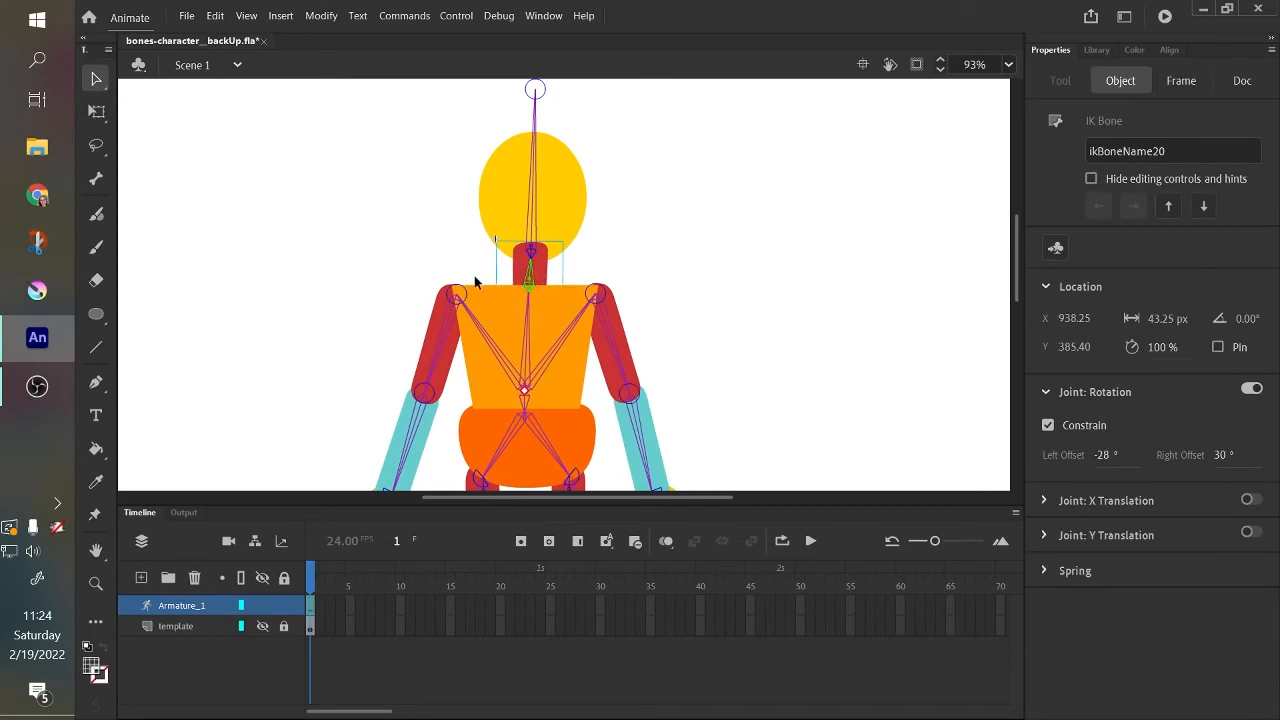
{"action": "left_click", "coordinate": [1153, 352]}
{"action": "type", "text": "5"}
Test how the head and neck bend by moving the head, undoing each test move.
{"action": "left_click_drag", "start_coordinate": [533, 184], "coordinate": [533, 235]}
{"action": "key", "text": "ctrl+z"}
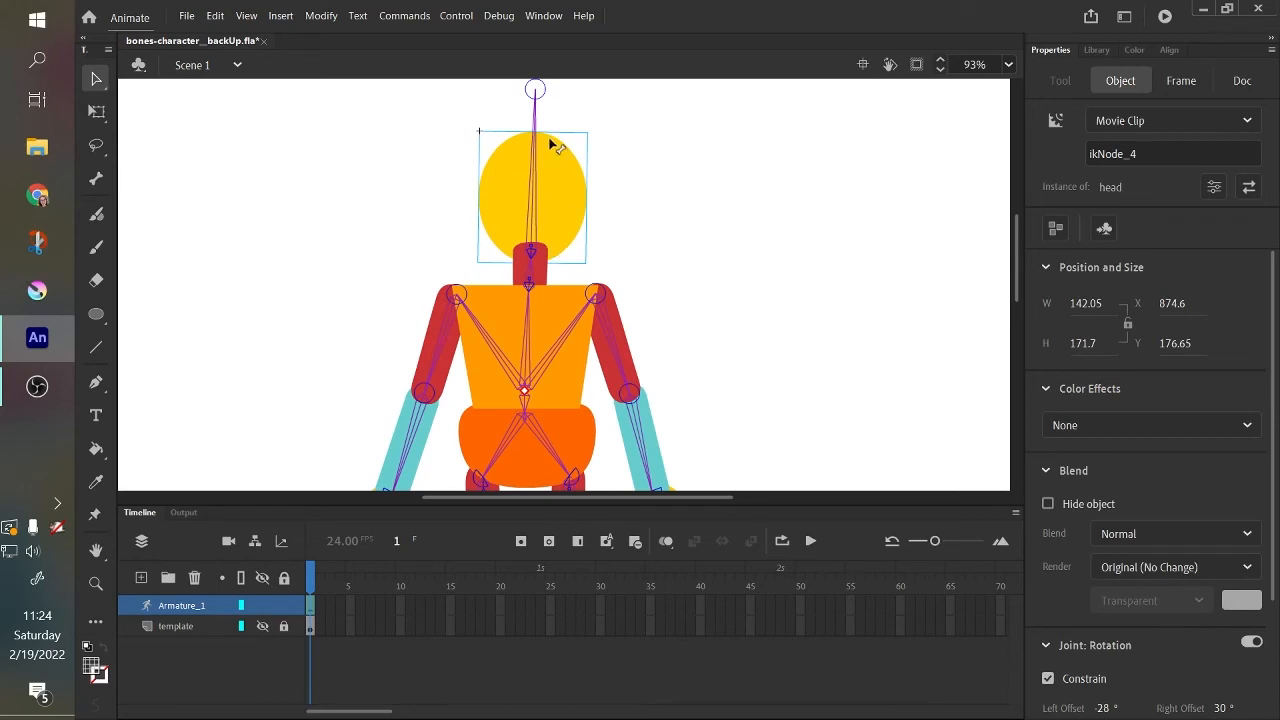
{"action": "left_click_drag", "start_coordinate": [535, 193], "coordinate": [328, 288]}
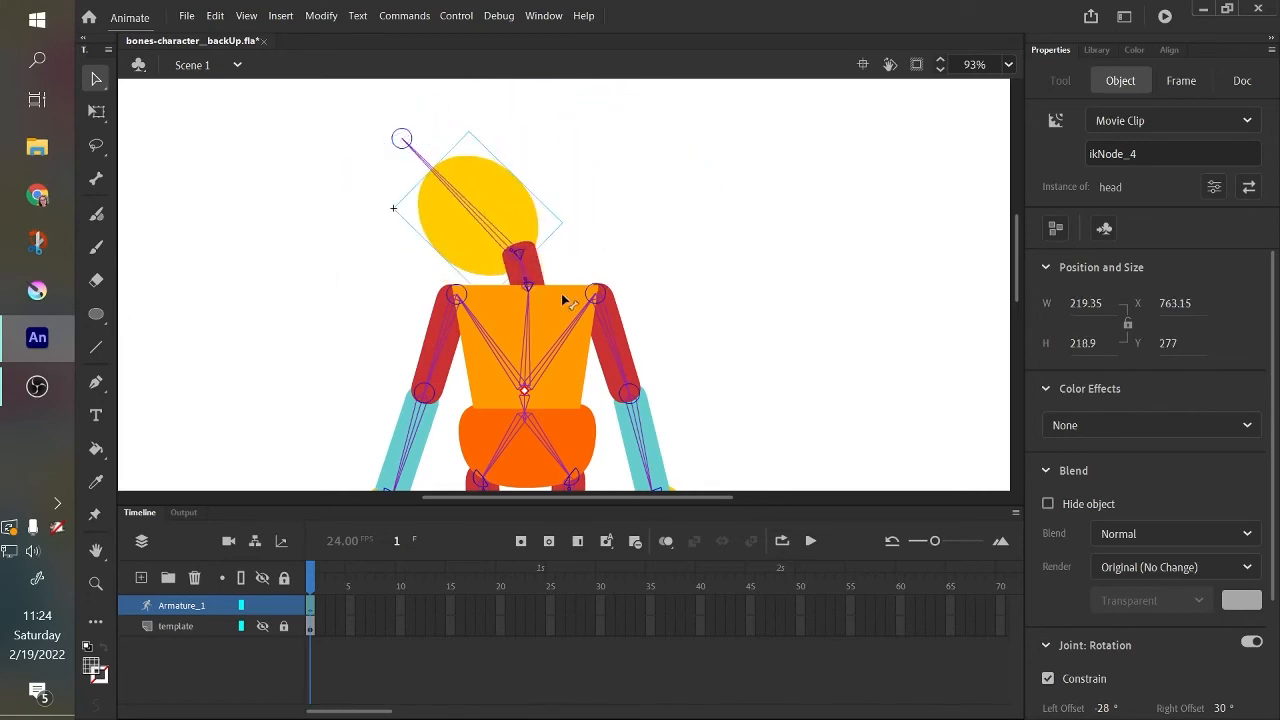
{"action": "key", "text": "ctrl+z"}
Set the head bone's speed to 10% and clear the selection.
{"action": "left_click", "coordinate": [537, 205]}
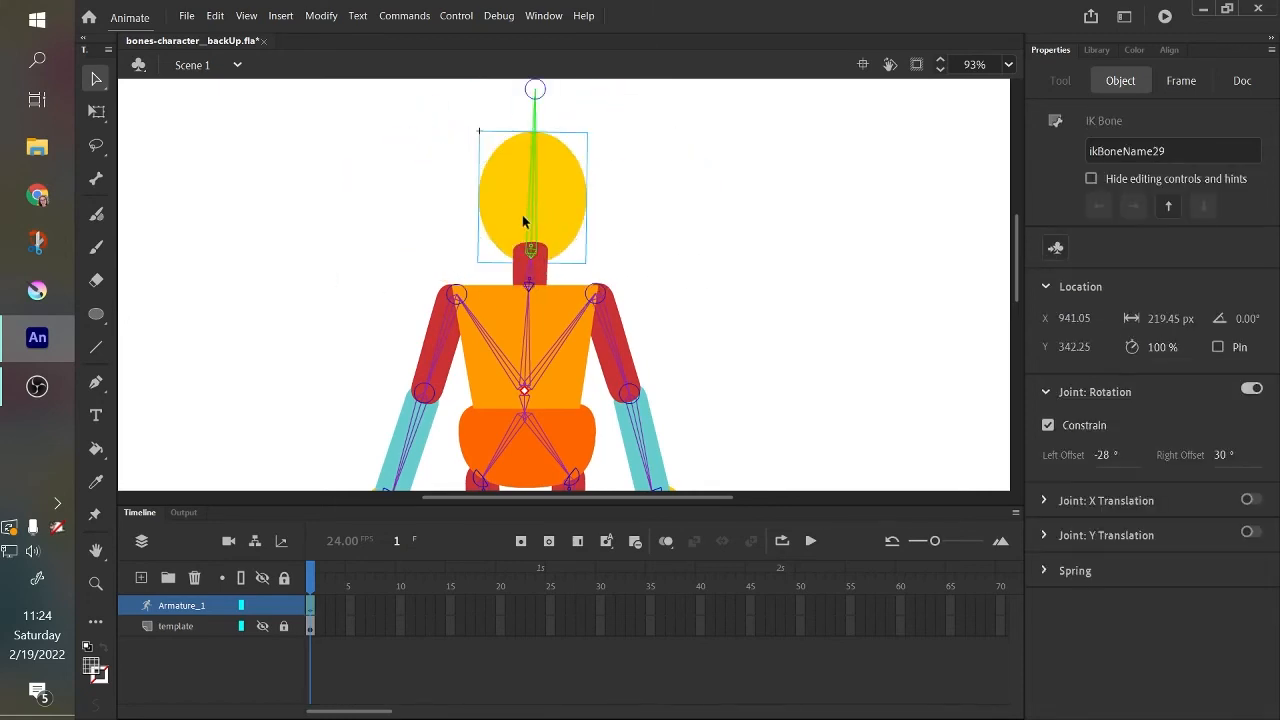
{"action": "left_click", "coordinate": [1163, 344]}
{"action": "type", "text": "10"}
{"action": "left_click", "coordinate": [750, 308]}
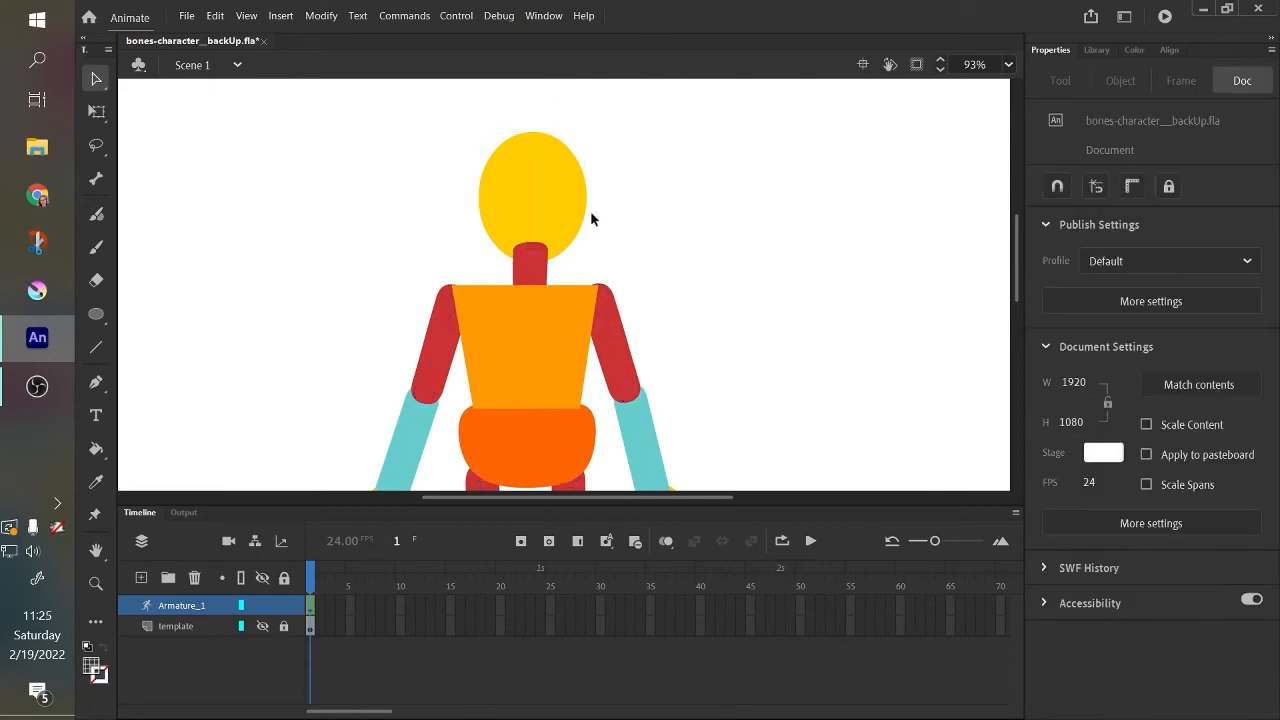
Tilt the head to either side to test the changed head bone speed, undoing each tilt.
{"action": "left_click", "coordinate": [533, 188]}
{"action": "left_click_drag", "start_coordinate": [533, 188], "coordinate": [612, 125]}
{"action": "key", "text": "ctrl+z"}
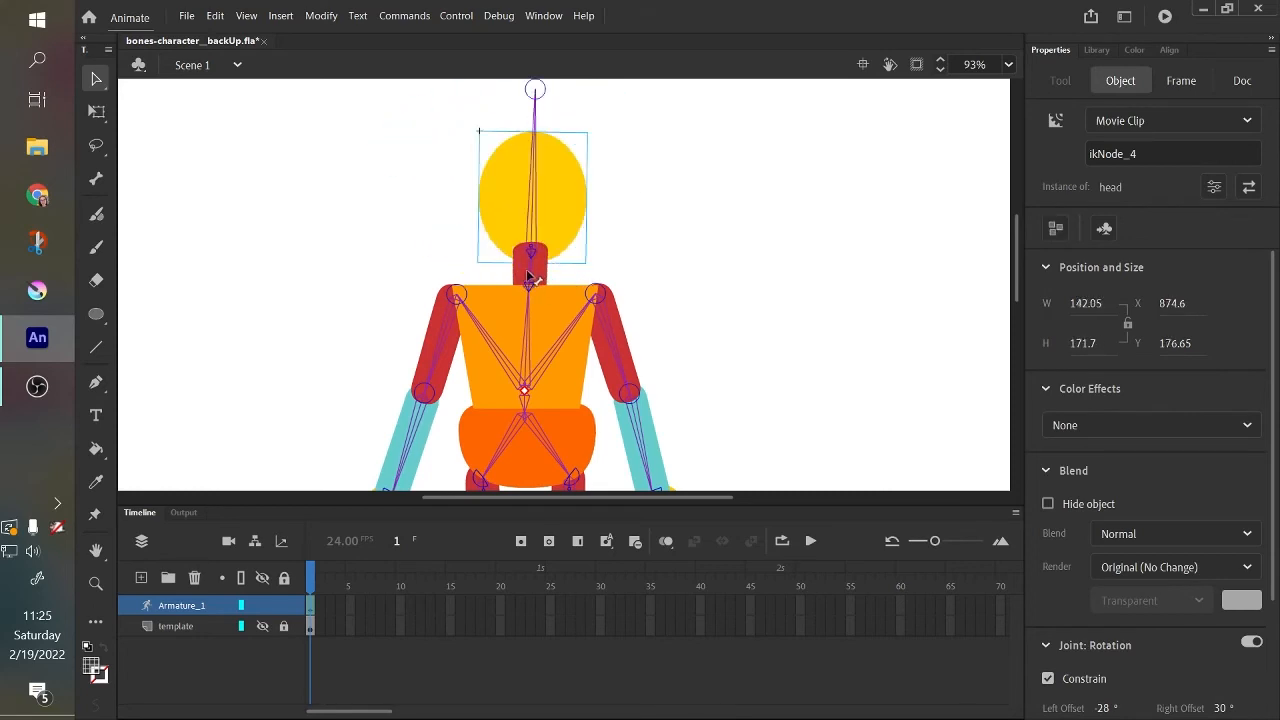
{"action": "left_click_drag", "start_coordinate": [542, 186], "coordinate": [372, 308]}
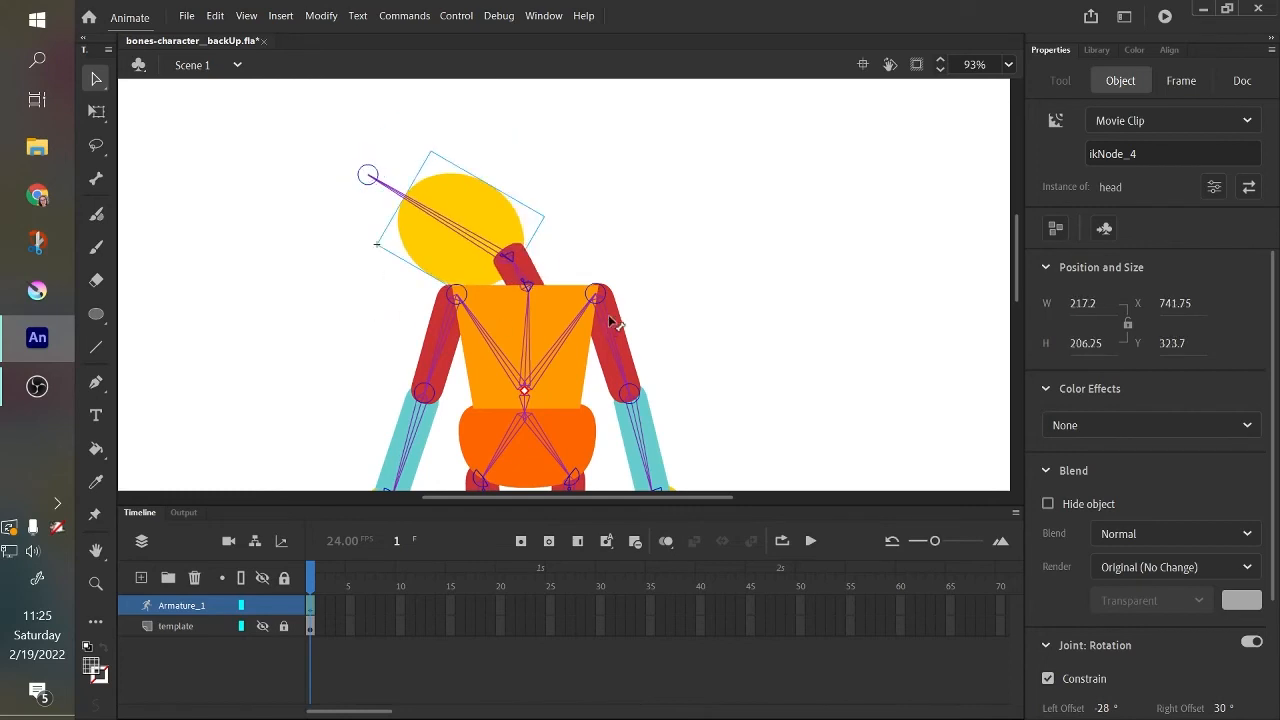
{"action": "key", "text": "ctrl+z"}
Set the neck bone's speed to 2% and test it by tilting the head, undoing the test pose.
{"action": "left_click", "coordinate": [538, 282]}
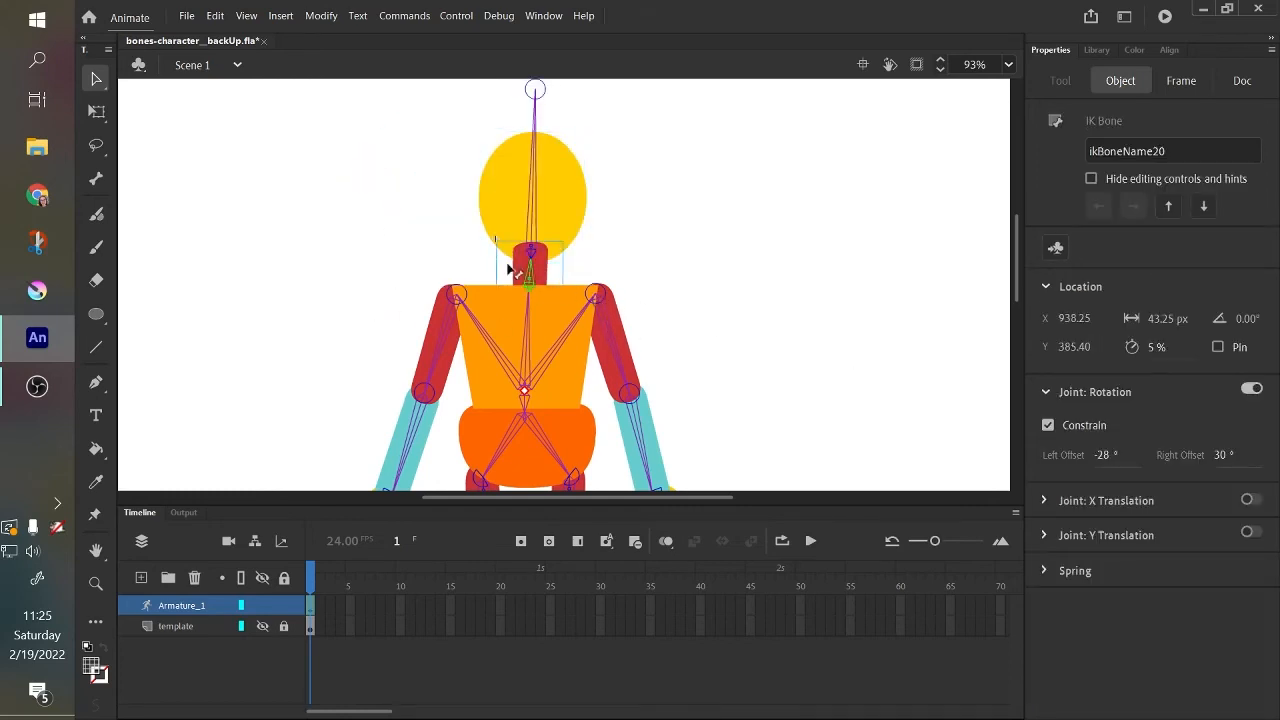
{"action": "left_click", "coordinate": [1157, 347]}
{"action": "type", "text": "2"}
{"action": "left_click_drag", "start_coordinate": [540, 215], "coordinate": [735, 291]}
{"action": "key", "text": "ctrl+z"}
Examine the right upper arm bone's speed setting, then clear the selection.
{"action": "mouse_move", "coordinate": [1016, 269]}
{"action": "left_mouse_down"}
{"action": "mouse_move", "coordinate": [1016, 307]}
{"action": "mouse_move", "coordinate": [1014, 277]}
{"action": "left_mouse_up"}
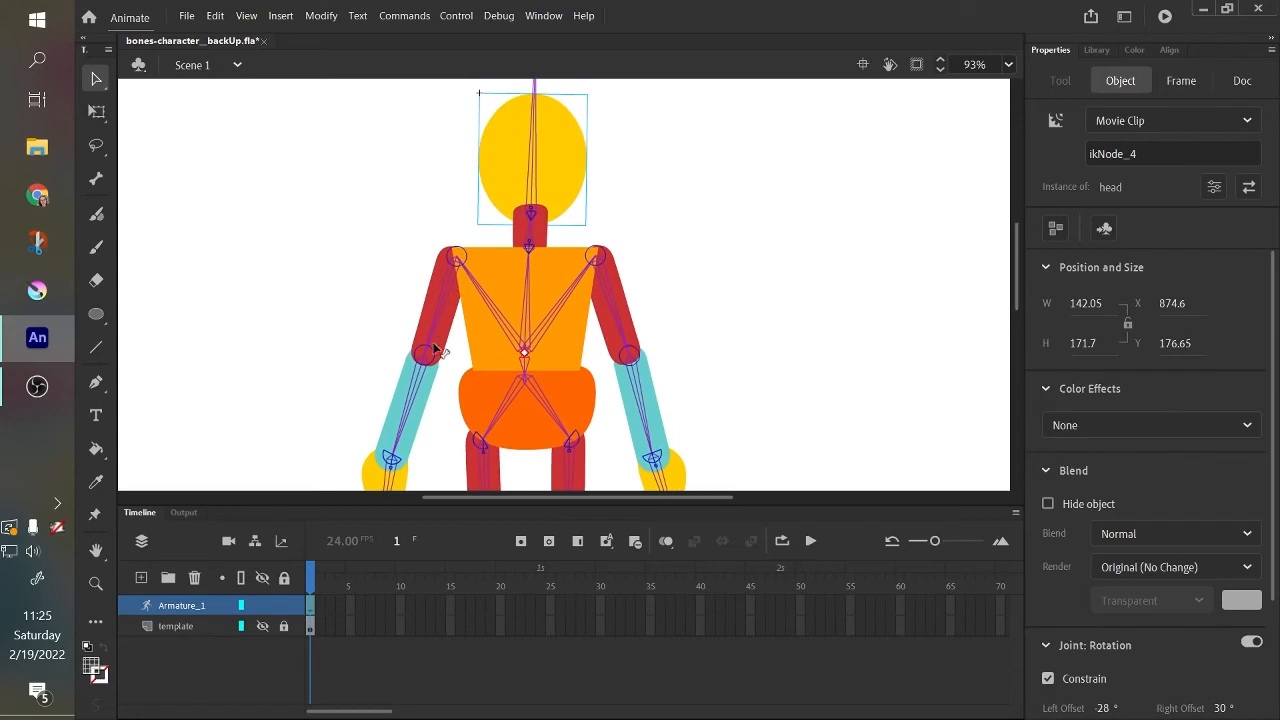
{"action": "mouse_move", "coordinate": [1015, 275]}
{"action": "left_mouse_down"}
{"action": "mouse_move", "coordinate": [1018, 303]}
{"action": "mouse_move", "coordinate": [1015, 285]}
{"action": "left_mouse_up"}
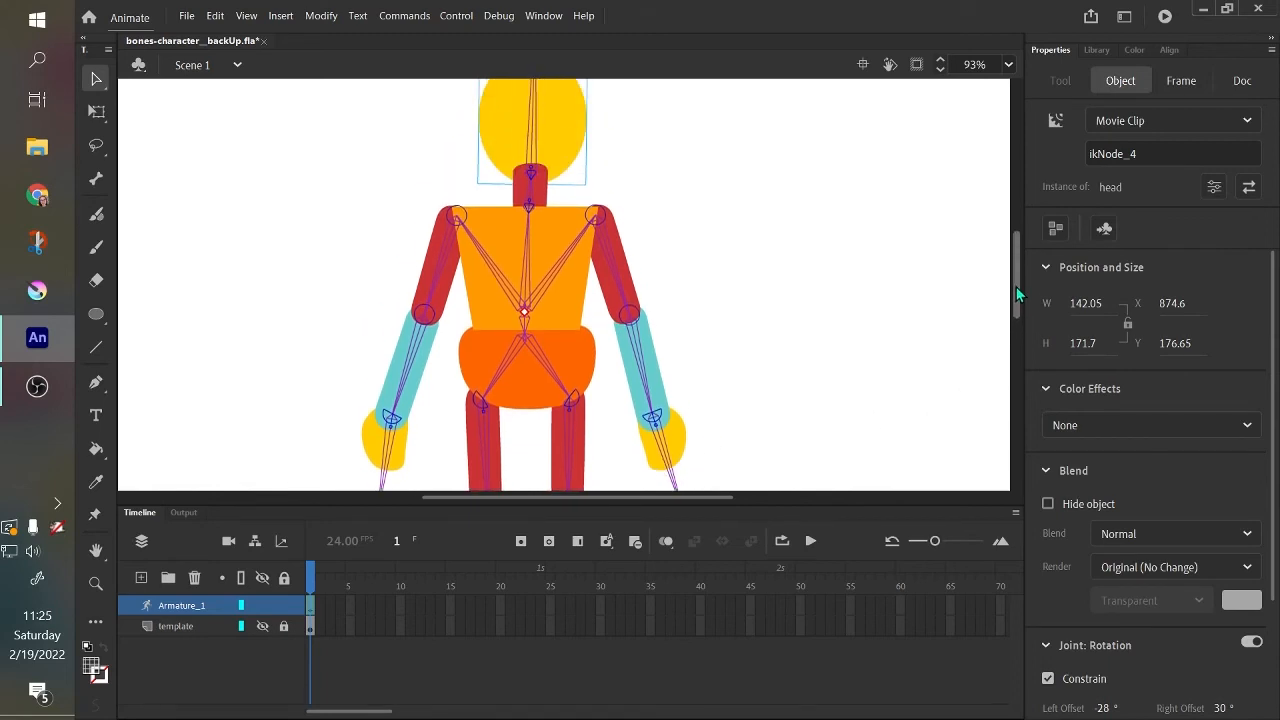
{"action": "left_click", "coordinate": [619, 285]}
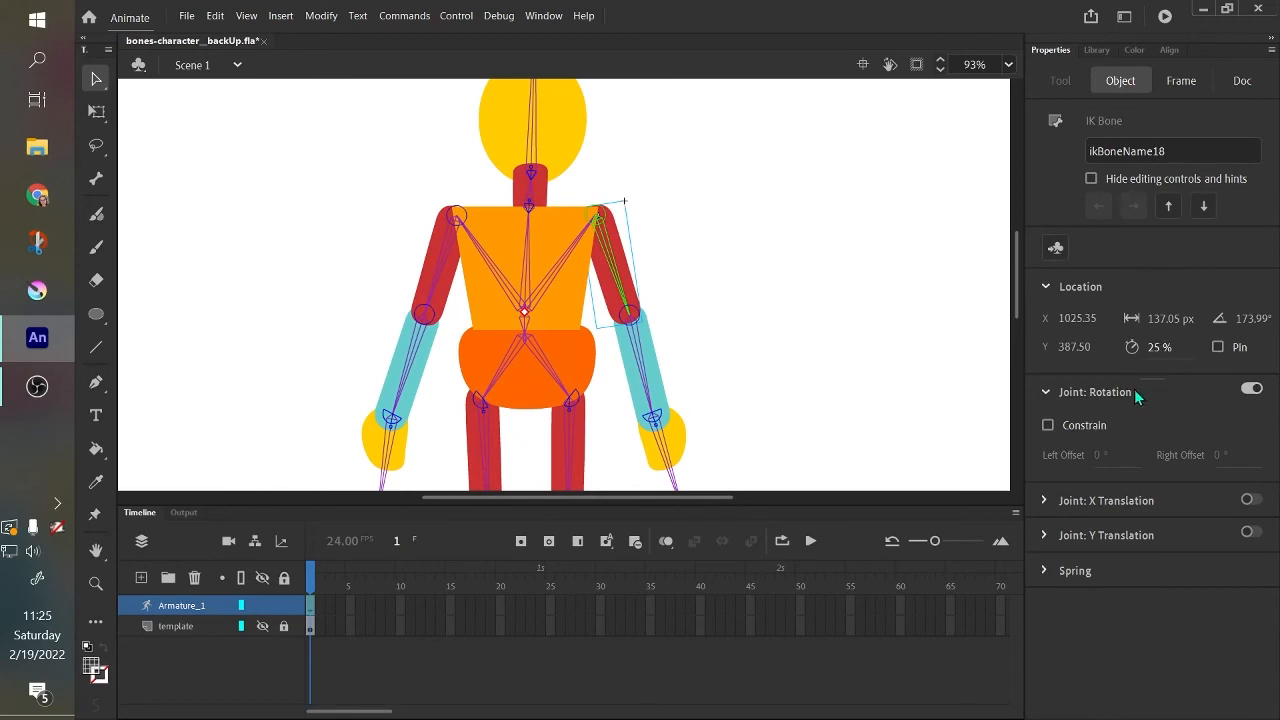
{"action": "left_click_drag", "start_coordinate": [1016, 304], "coordinate": [1022, 290]}
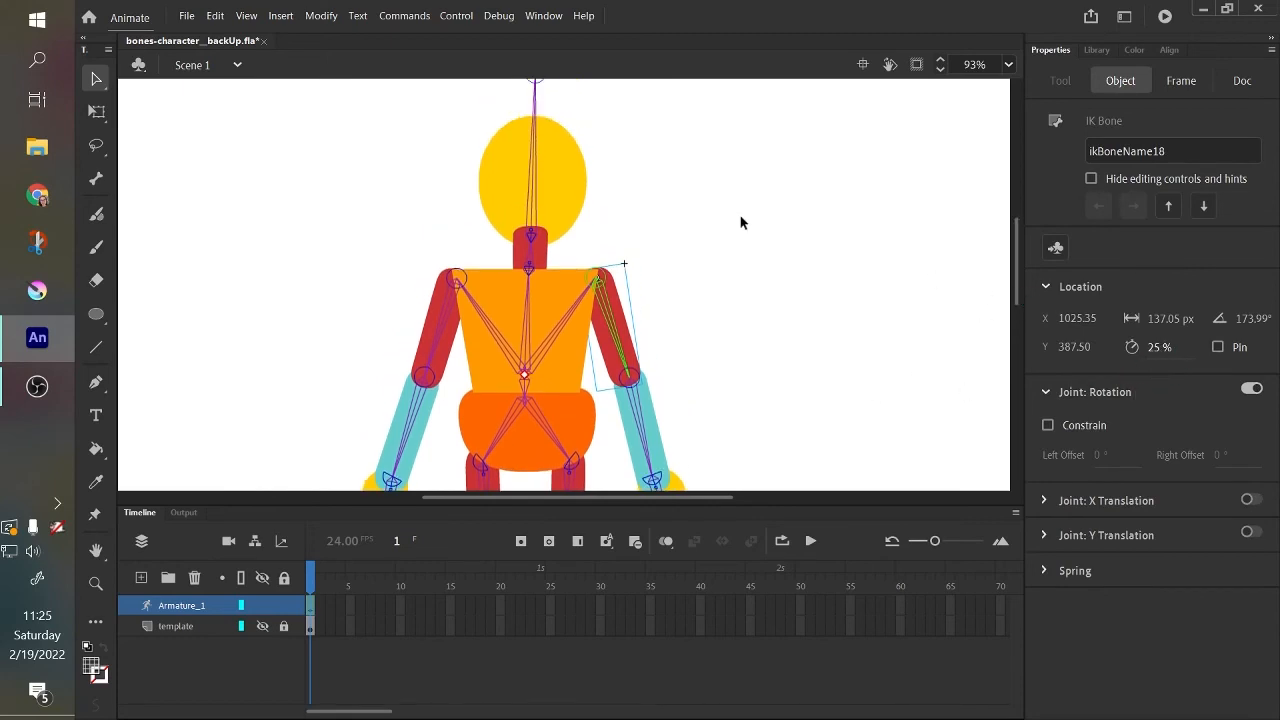
{"action": "left_click", "coordinate": [526, 183]}
{"action": "left_click", "coordinate": [759, 188]}
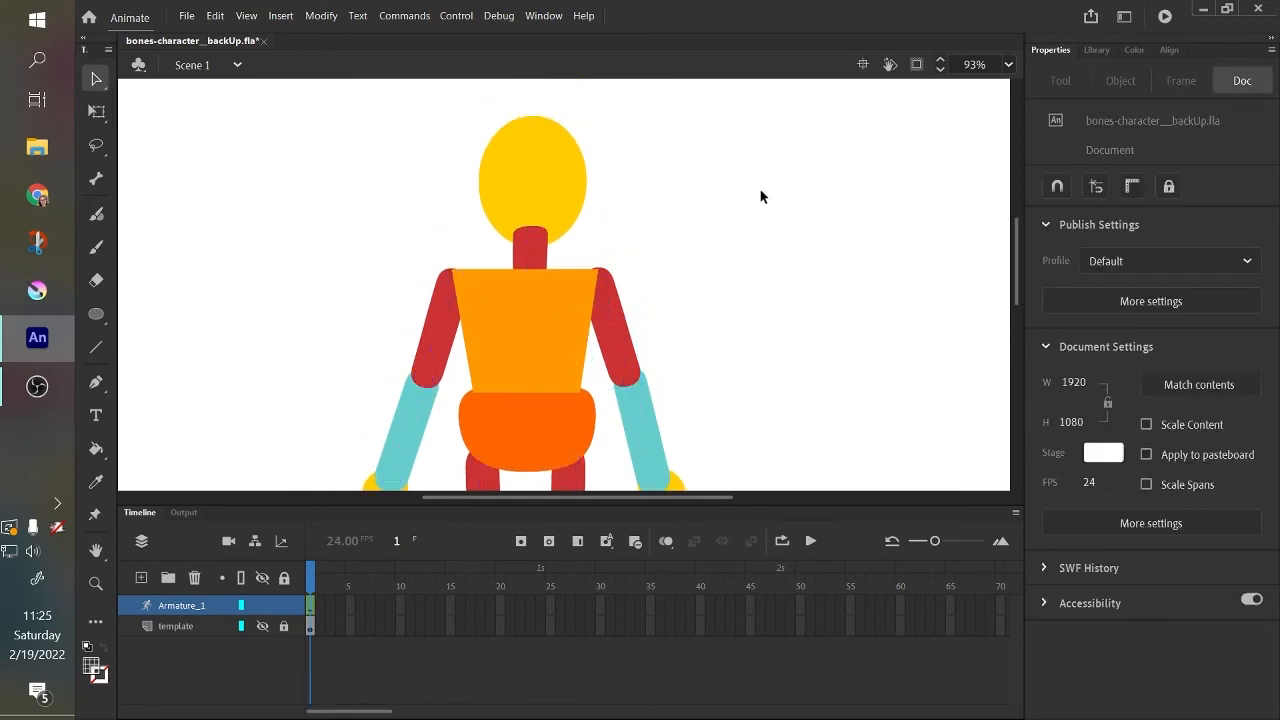
Examine the whole character on the stage, selecting all its parts to show the complete armature and deselecting them.
{"action": "left_click", "coordinate": [1008, 65]}
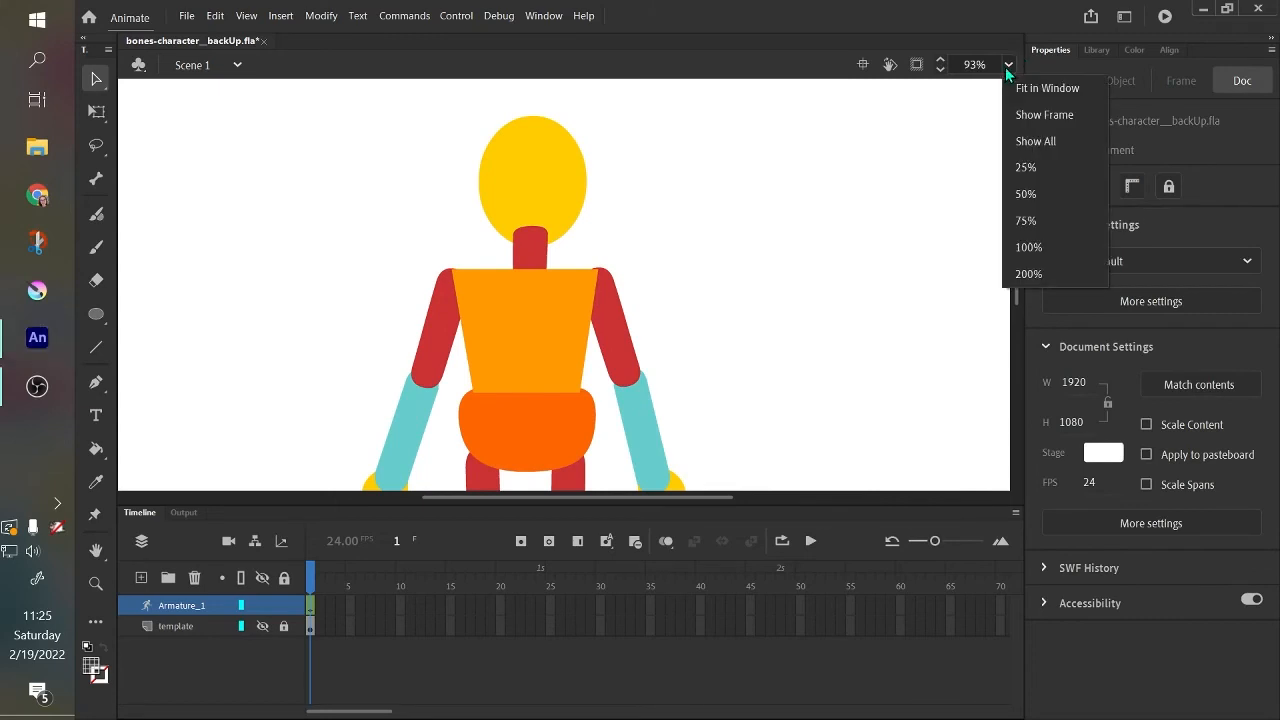
{"action": "left_click", "coordinate": [1040, 88]}
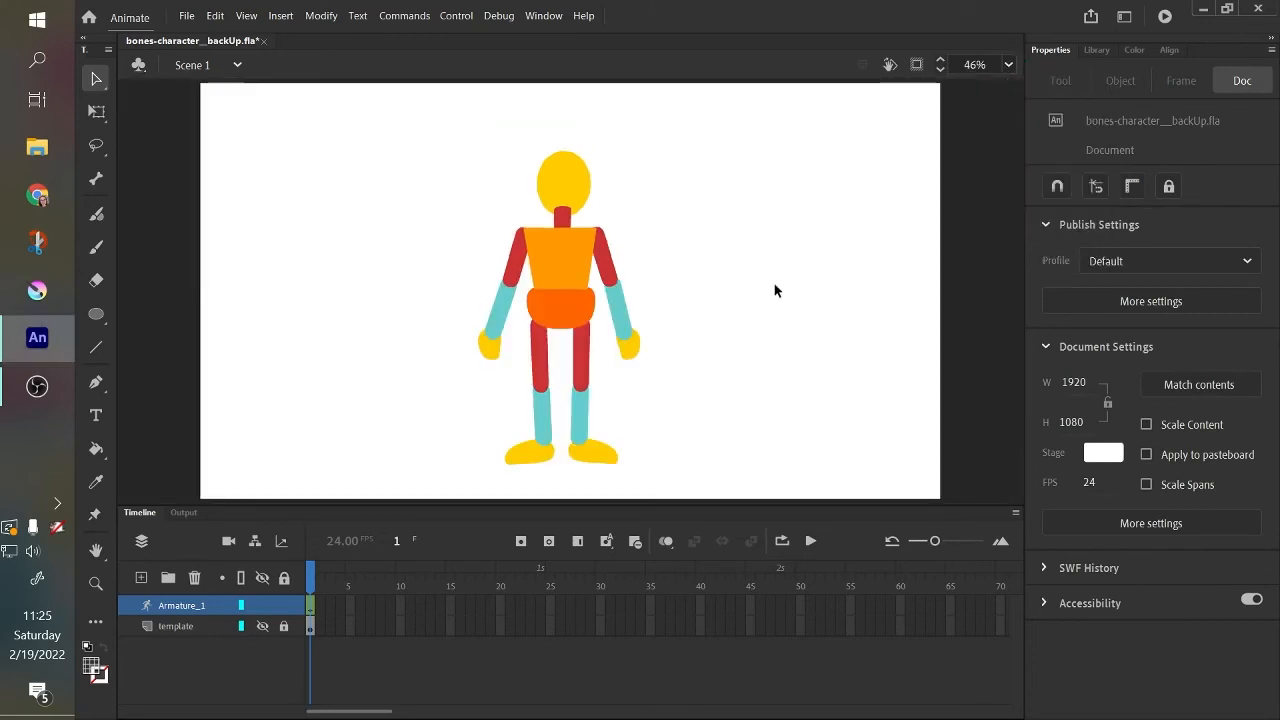
{"action": "key", "text": "ctrl+equal"}
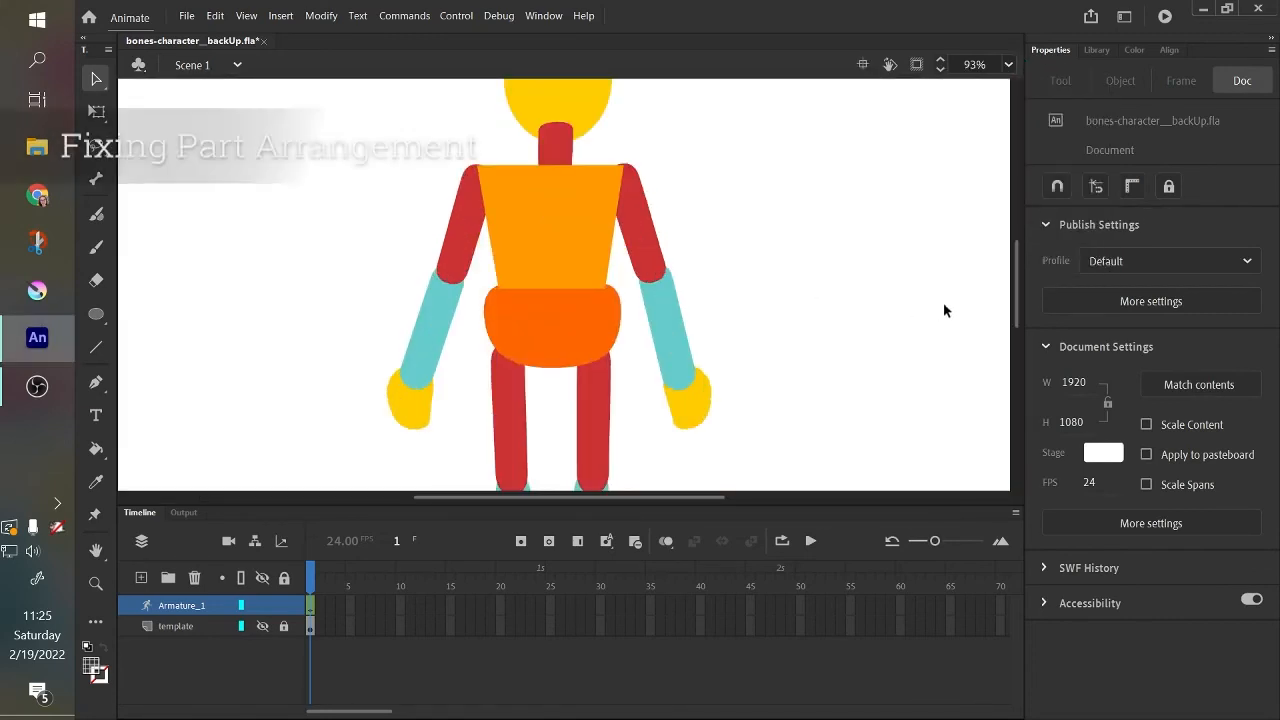
{"action": "left_click_drag", "start_coordinate": [1014, 296], "coordinate": [1014, 320]}
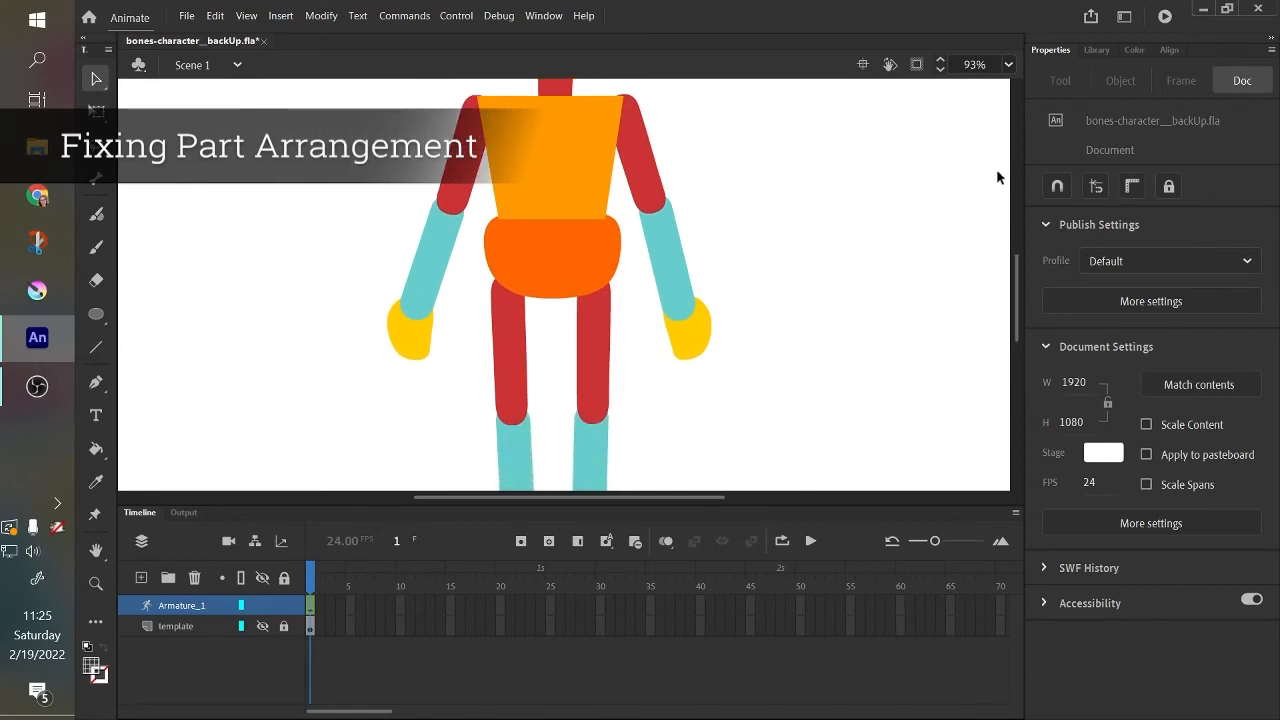
{"action": "left_click", "coordinate": [1009, 65]}
{"action": "left_click", "coordinate": [1014, 112]}
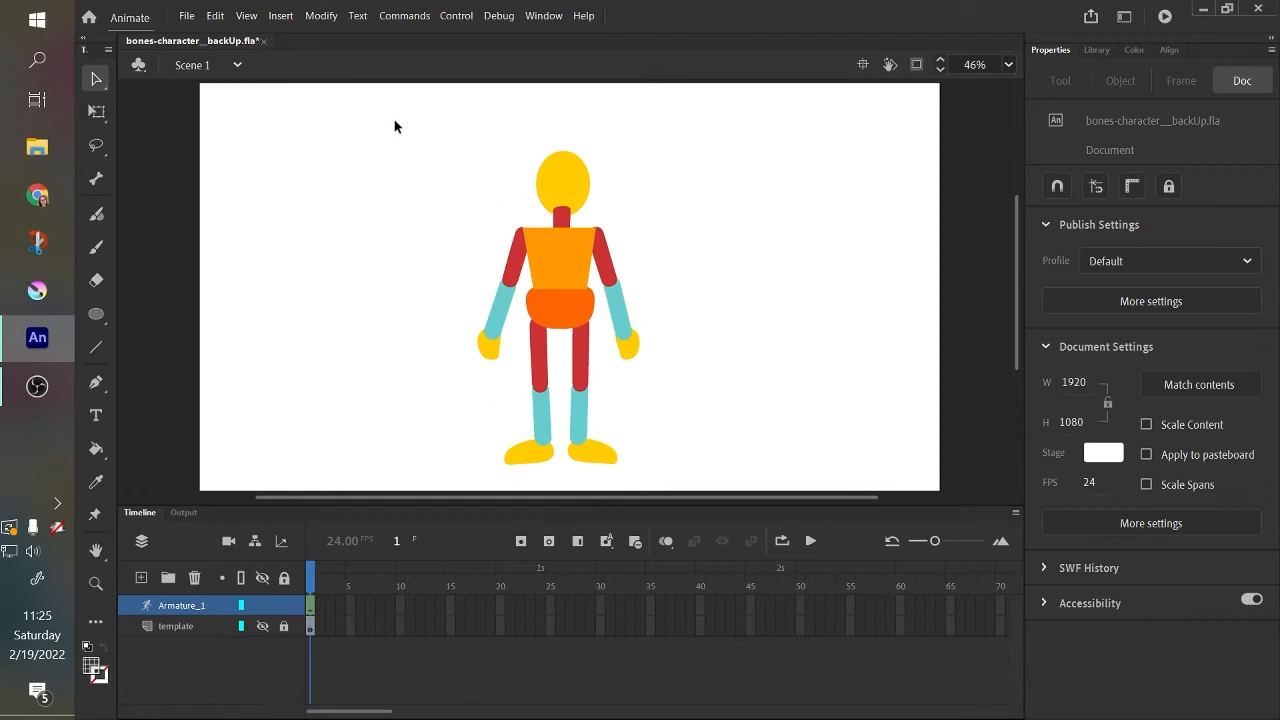
{"action": "left_click_drag", "start_coordinate": [395, 126], "coordinate": [706, 480]}
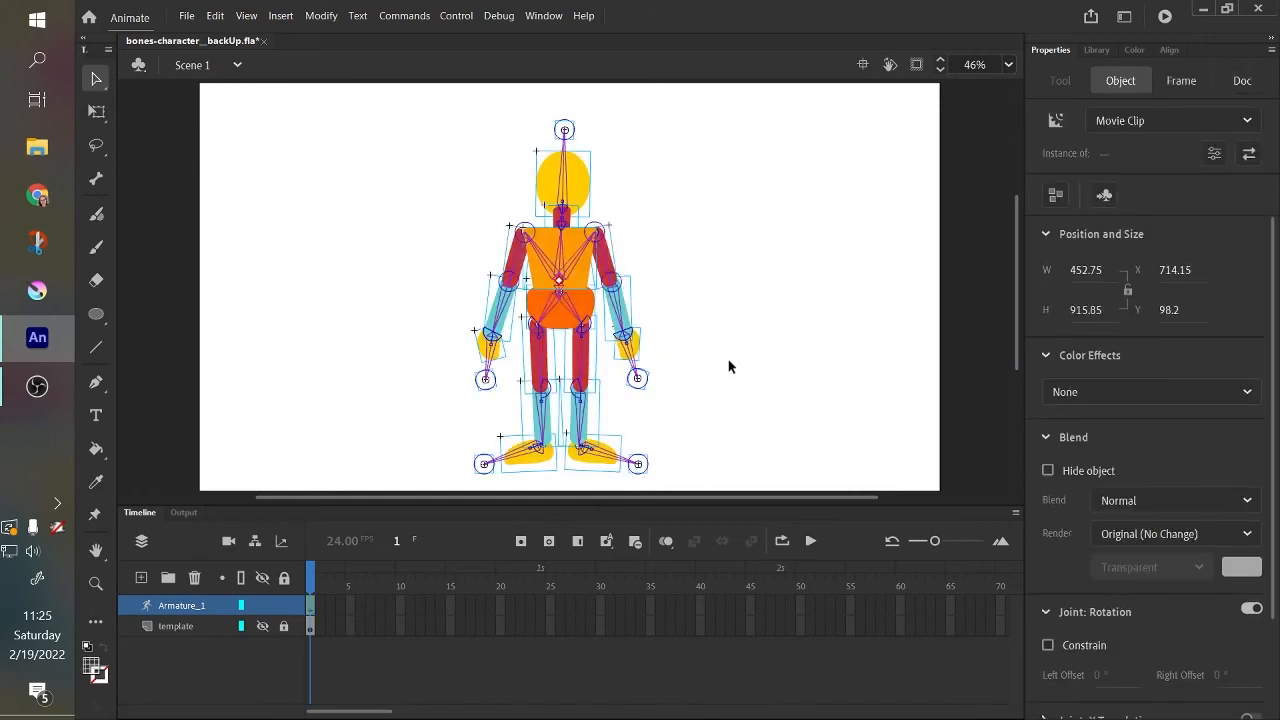
{"action": "left_click", "coordinate": [729, 367]}
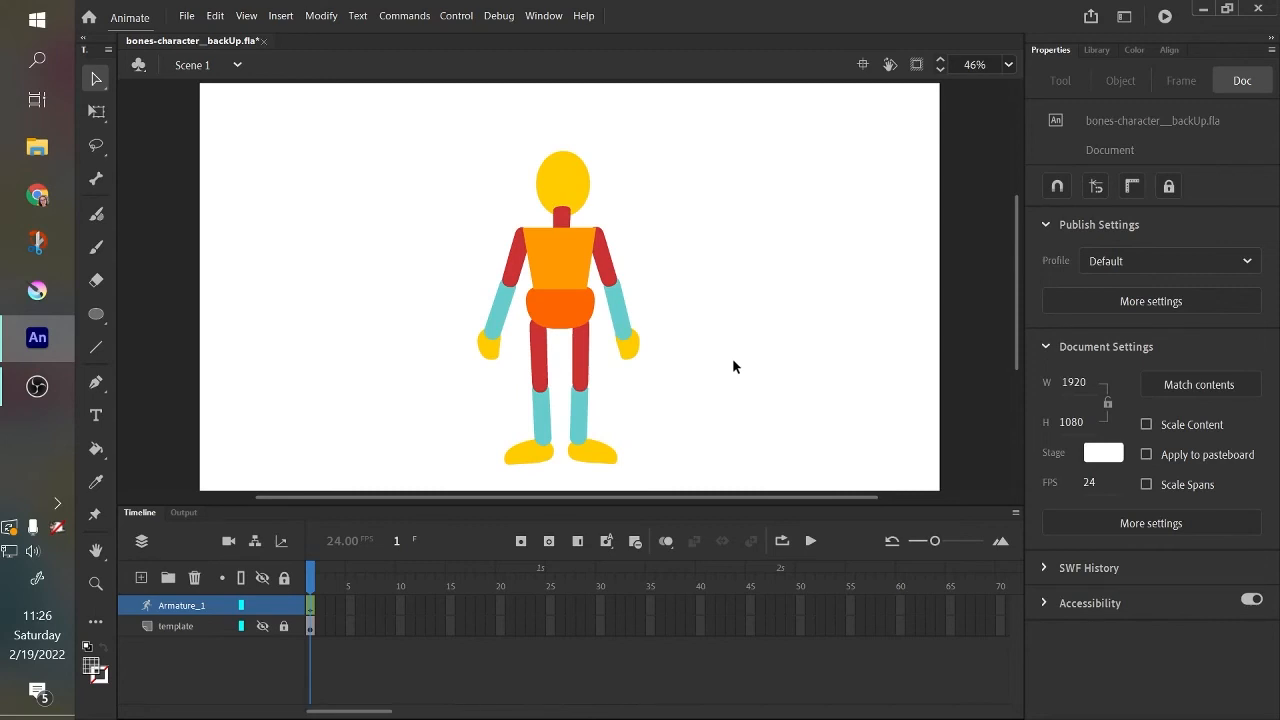
Swing the right arm across the torso to check the stacking of the parts, then return it beside the body.
{"action": "left_click_drag", "start_coordinate": [628, 345], "coordinate": [432, 320]}
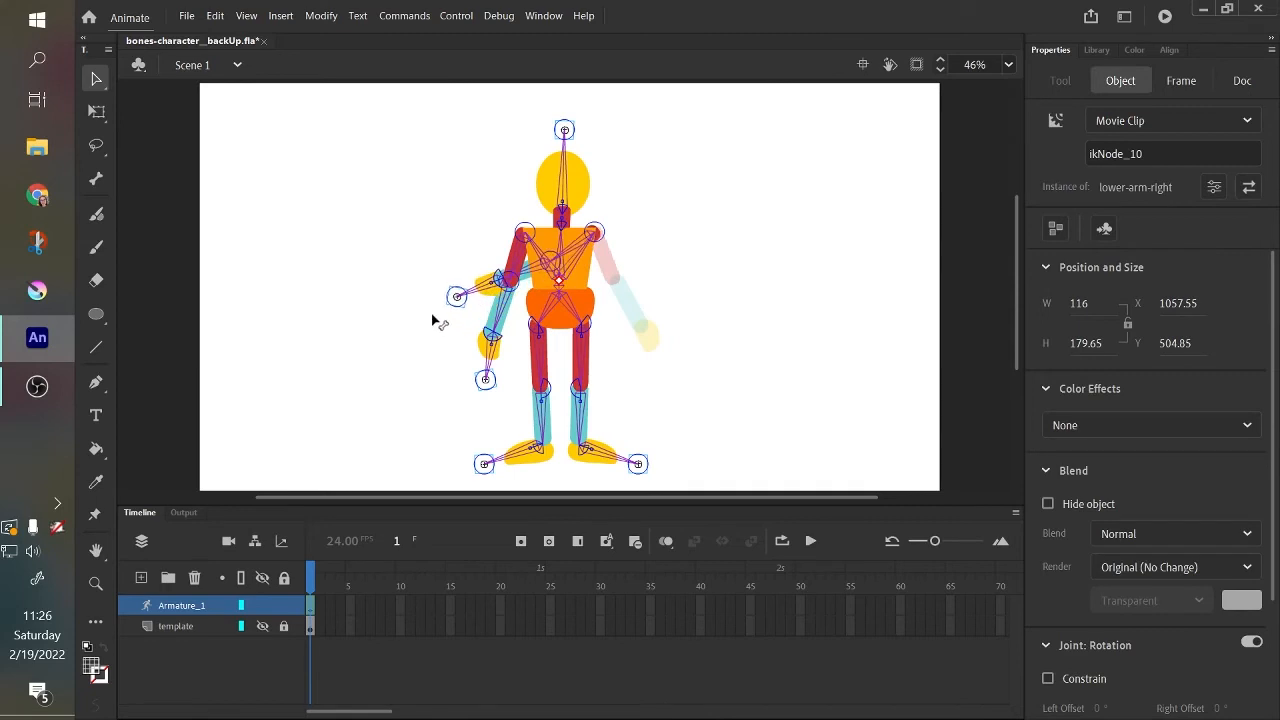
{"action": "left_click", "coordinate": [758, 283]}
{"action": "left_click_drag", "start_coordinate": [487, 285], "coordinate": [730, 448]}
{"action": "left_click", "coordinate": [726, 328]}
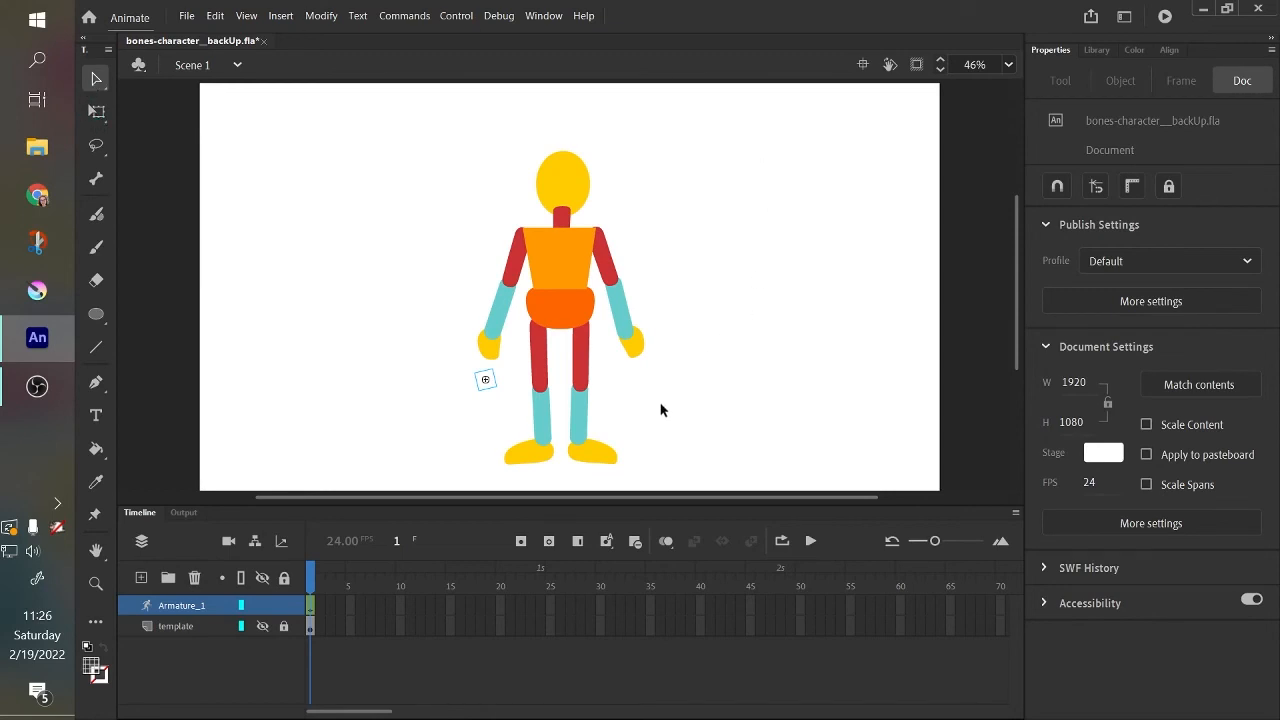
Select the right arm's parts, bring them to the front, and swing the arm slightly to check the stacking.
{"action": "left_click_drag", "start_coordinate": [624, 344], "coordinate": [605, 220]}
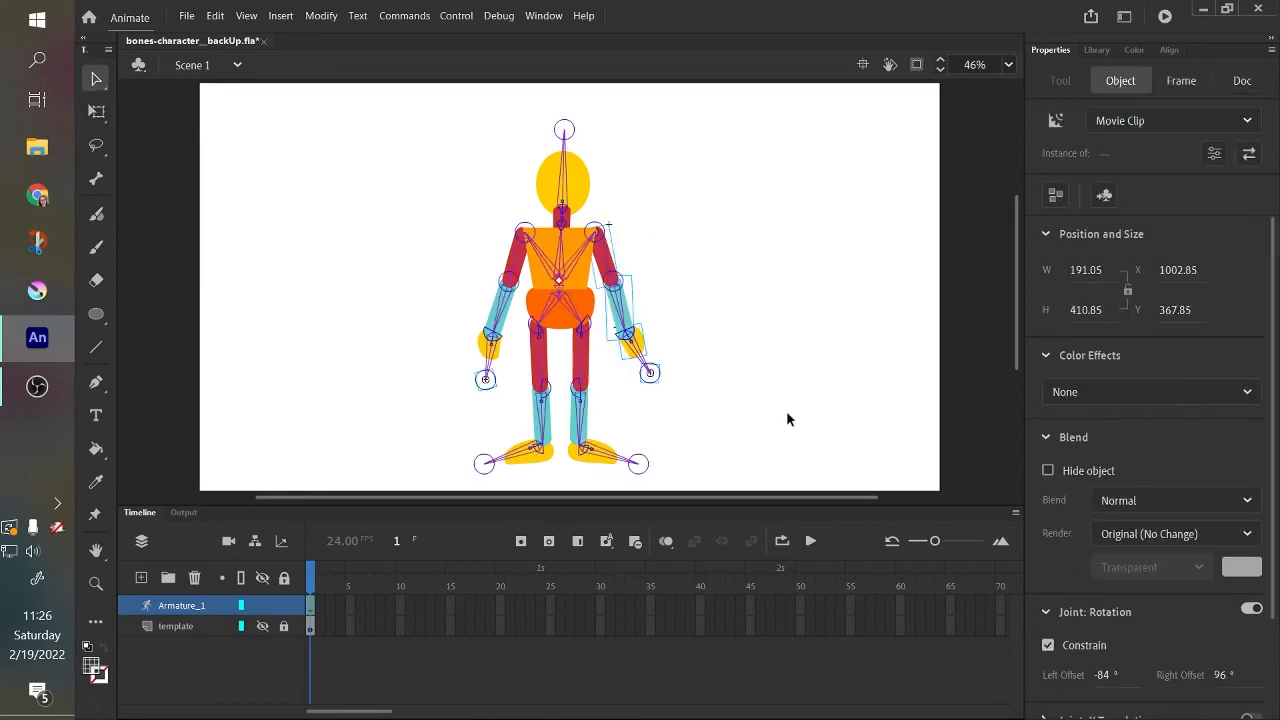
{"action": "right_click", "coordinate": [636, 343]}
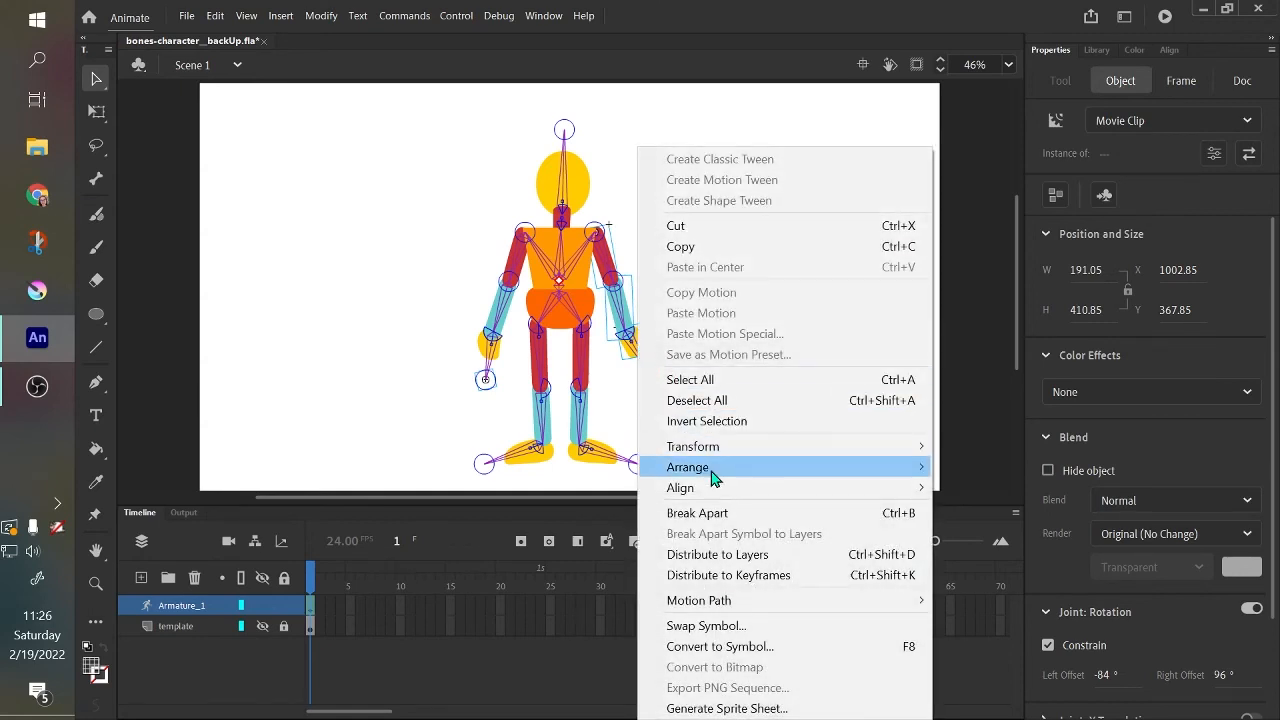
{"action": "mouse_move", "coordinate": [714, 477]}
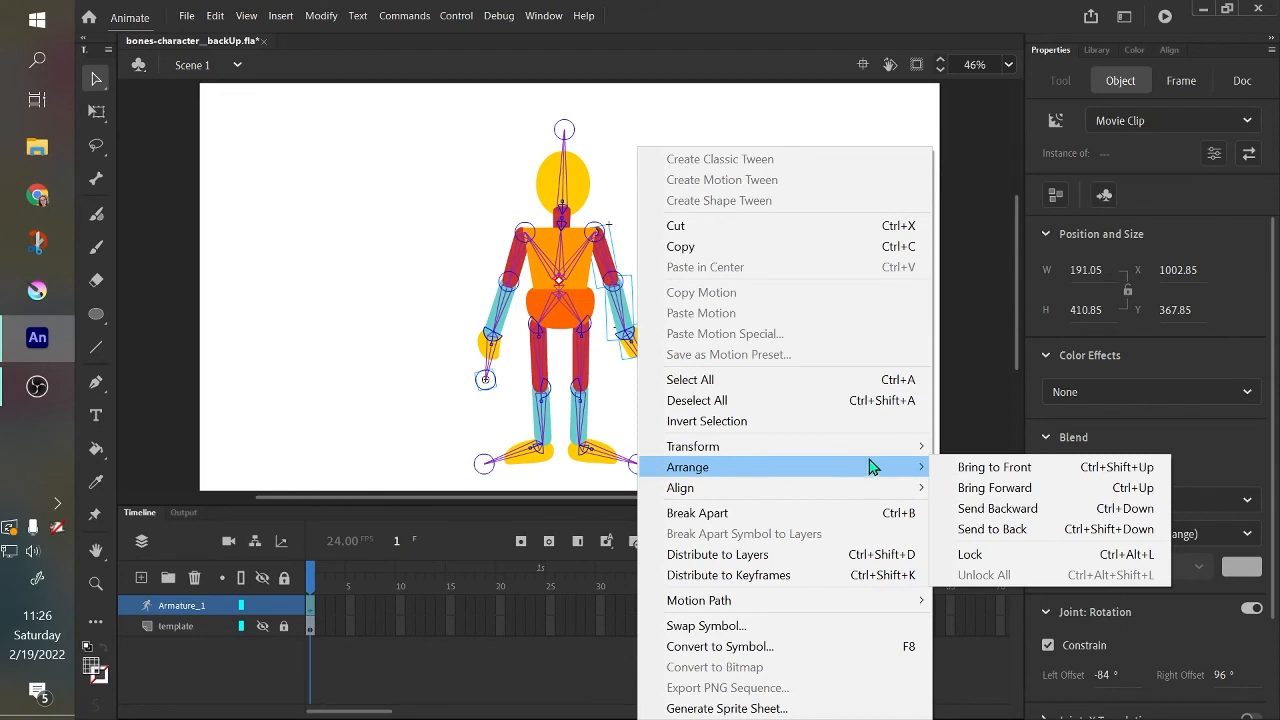
{"action": "left_click", "coordinate": [970, 478]}
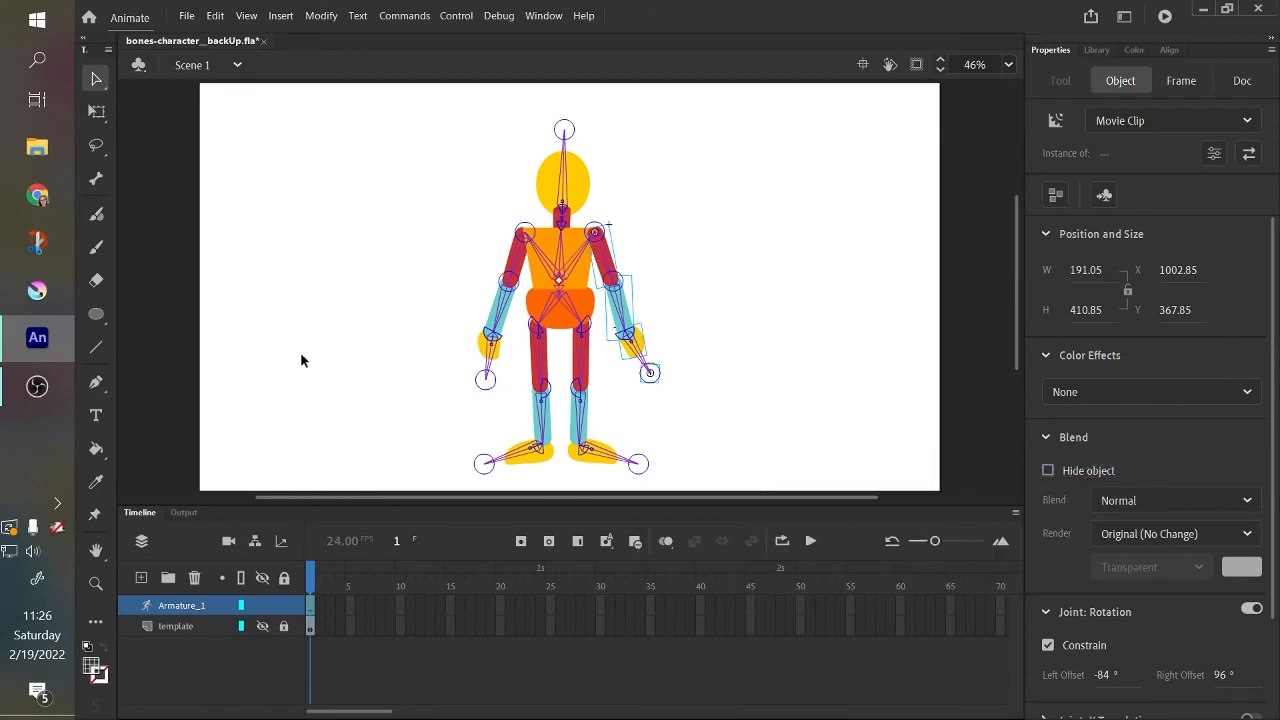
{"action": "left_click", "coordinate": [448, 355]}
{"action": "left_click_drag", "start_coordinate": [628, 343], "coordinate": [598, 384]}
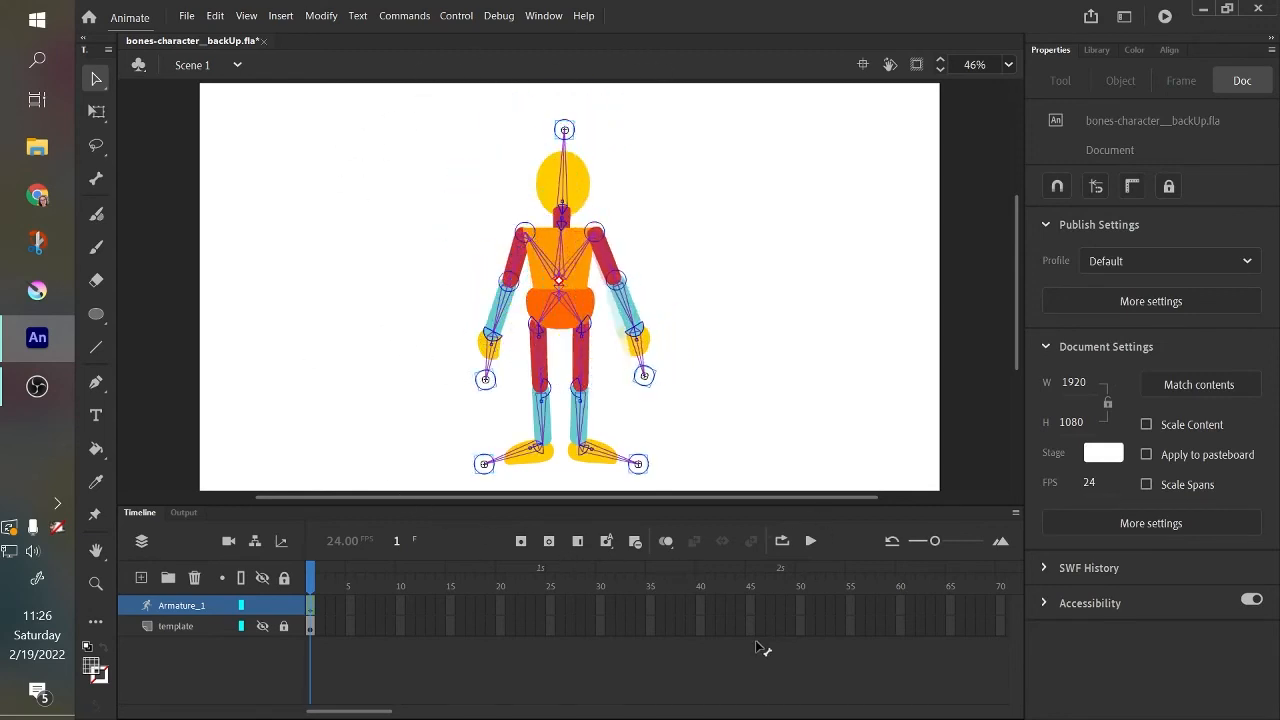
Raise the left arm out to the side, bring all its parts to the front, and lower it beside the body.
{"action": "left_click_drag", "start_coordinate": [494, 366], "coordinate": [348, 520]}
{"action": "left_click_drag", "start_coordinate": [382, 190], "coordinate": [511, 390]}
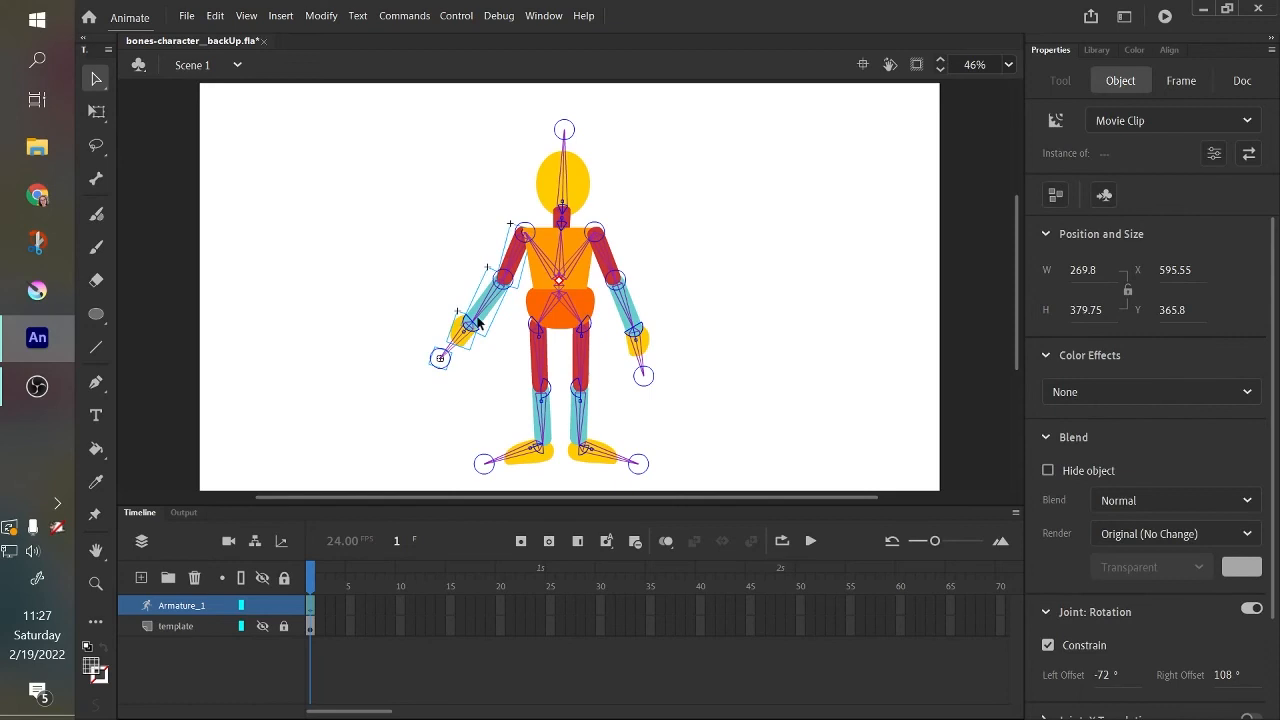
{"action": "left_click", "coordinate": [476, 388]}
{"action": "left_click_drag", "start_coordinate": [455, 352], "coordinate": [203, 249]}
{"action": "left_click_drag", "start_coordinate": [310, 156], "coordinate": [510, 296]}
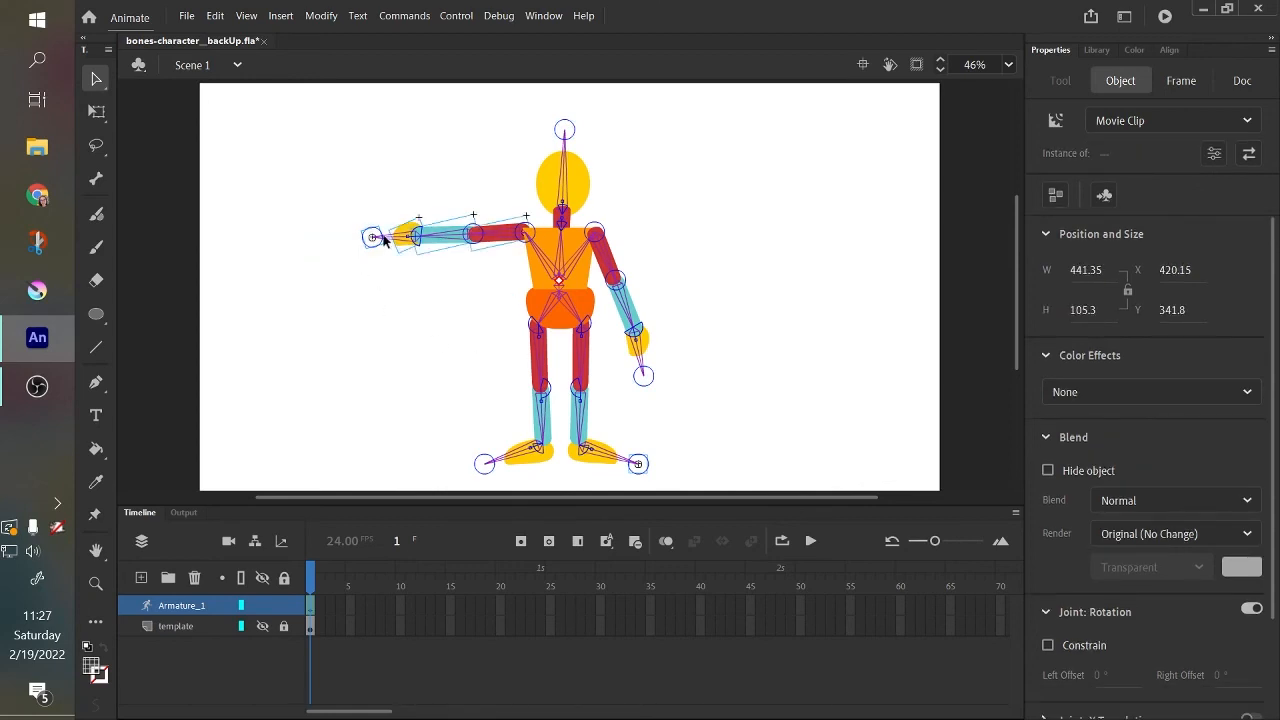
{"action": "right_click", "coordinate": [443, 244]}
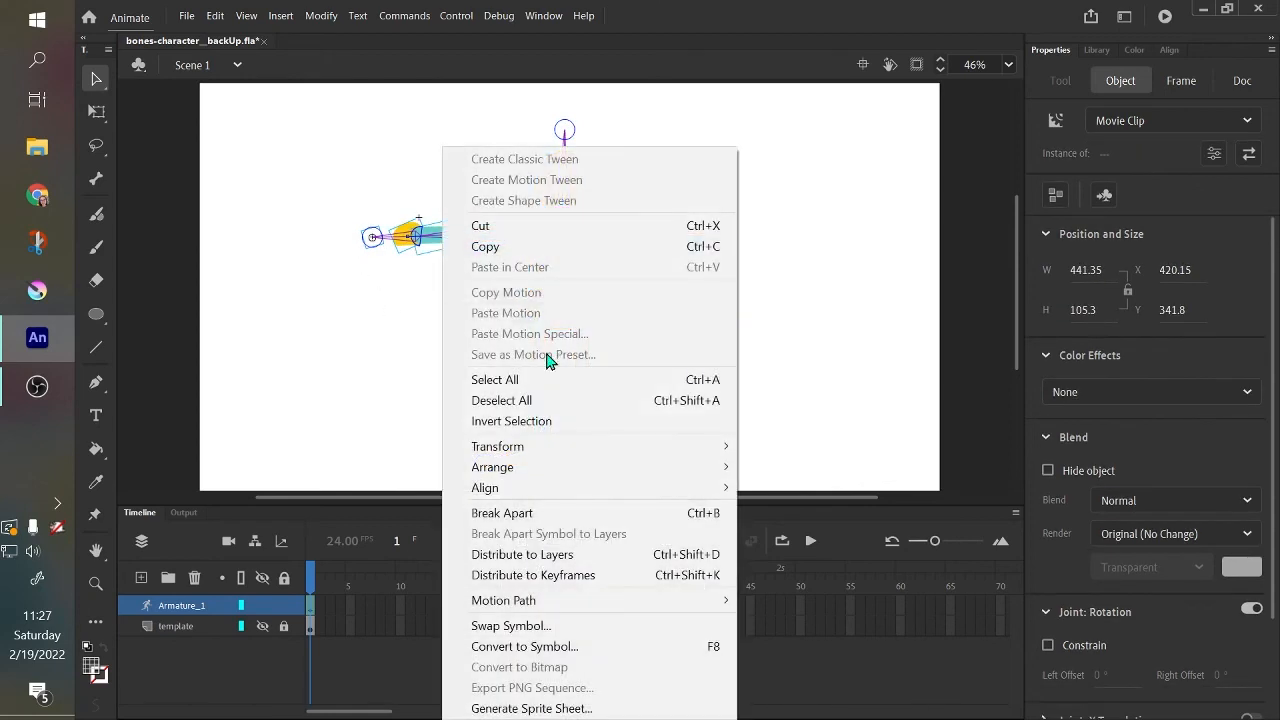
{"action": "mouse_move", "coordinate": [594, 467]}
{"action": "left_click", "coordinate": [748, 468]}
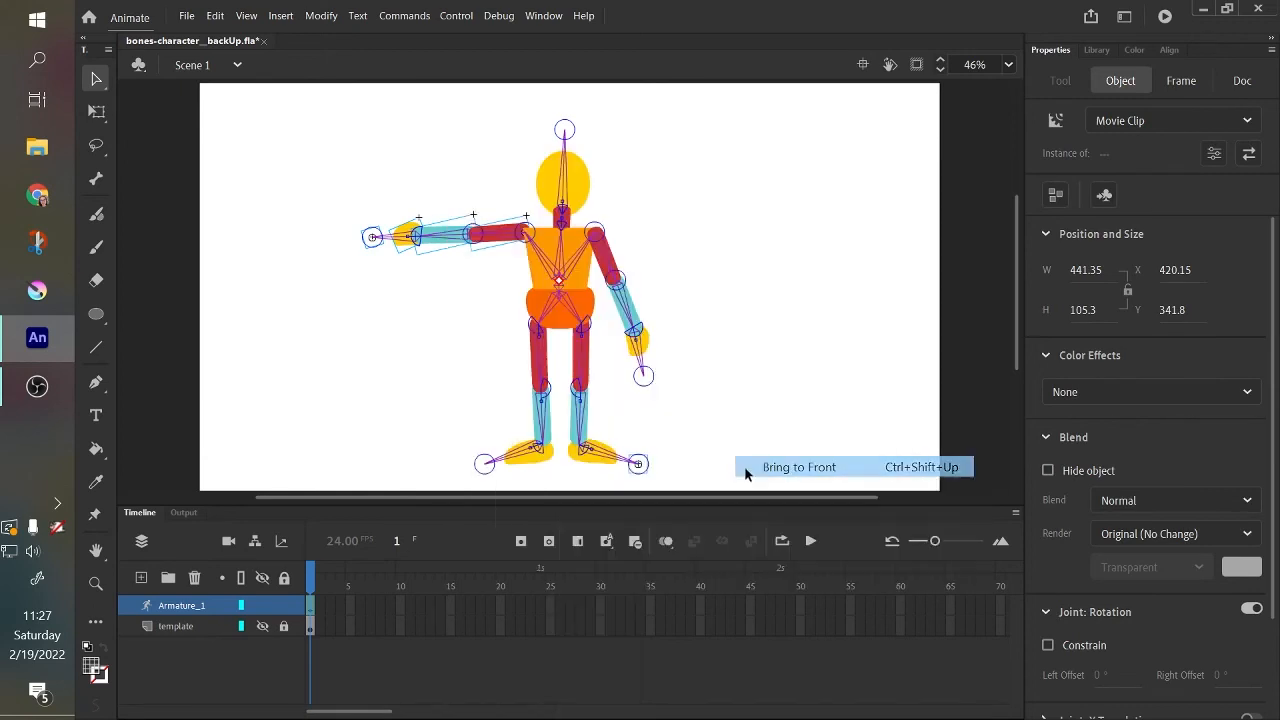
{"action": "left_click_drag", "start_coordinate": [388, 242], "coordinate": [400, 482]}
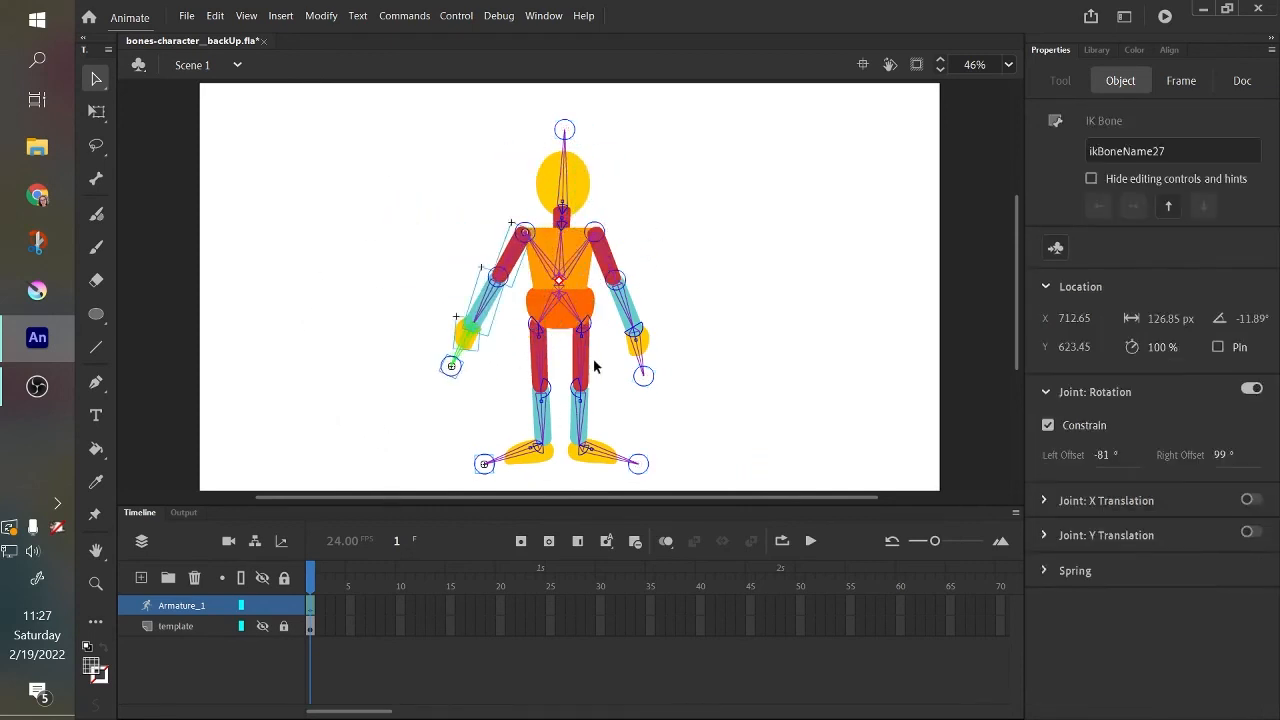
{"action": "left_click", "coordinate": [624, 206]}
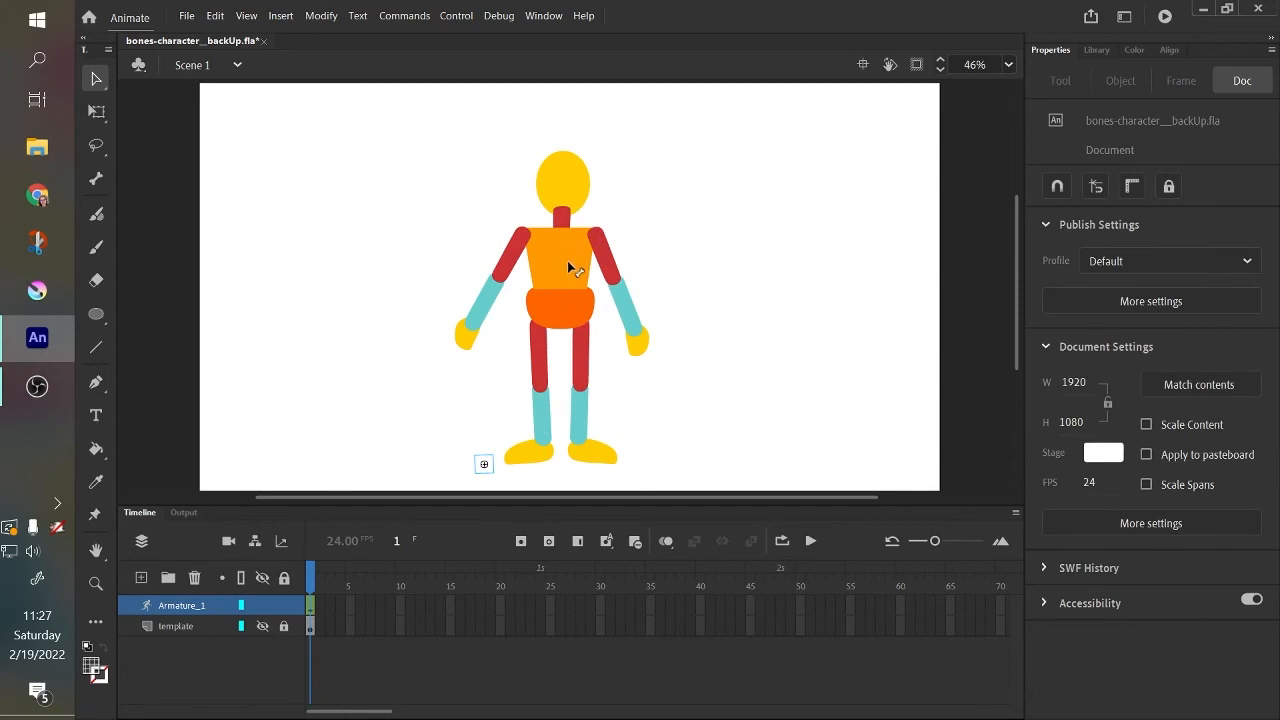
Bring the neck forward in the stacking order so that it lies over the torso.
{"action": "left_click", "coordinate": [567, 260]}
{"action": "left_click", "coordinate": [590, 222]}
{"action": "left_click", "coordinate": [566, 256]}
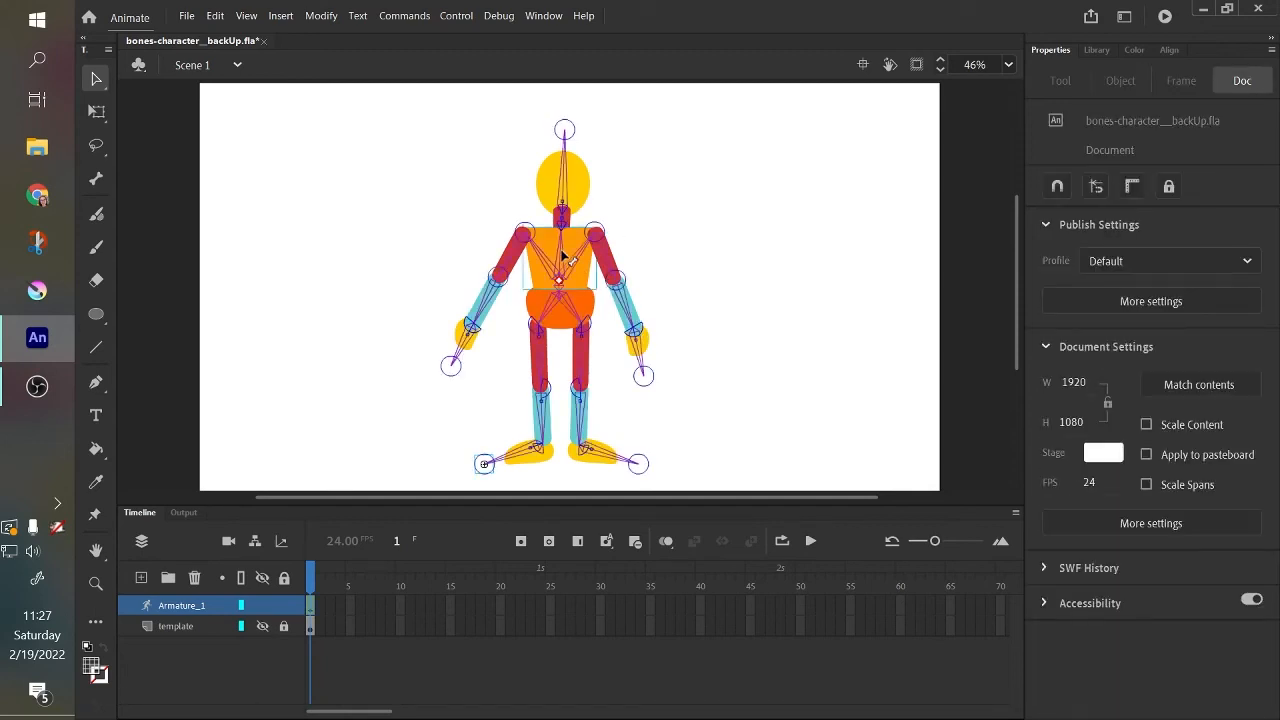
{"action": "left_click", "coordinate": [578, 193]}
{"action": "left_click", "coordinate": [578, 190]}
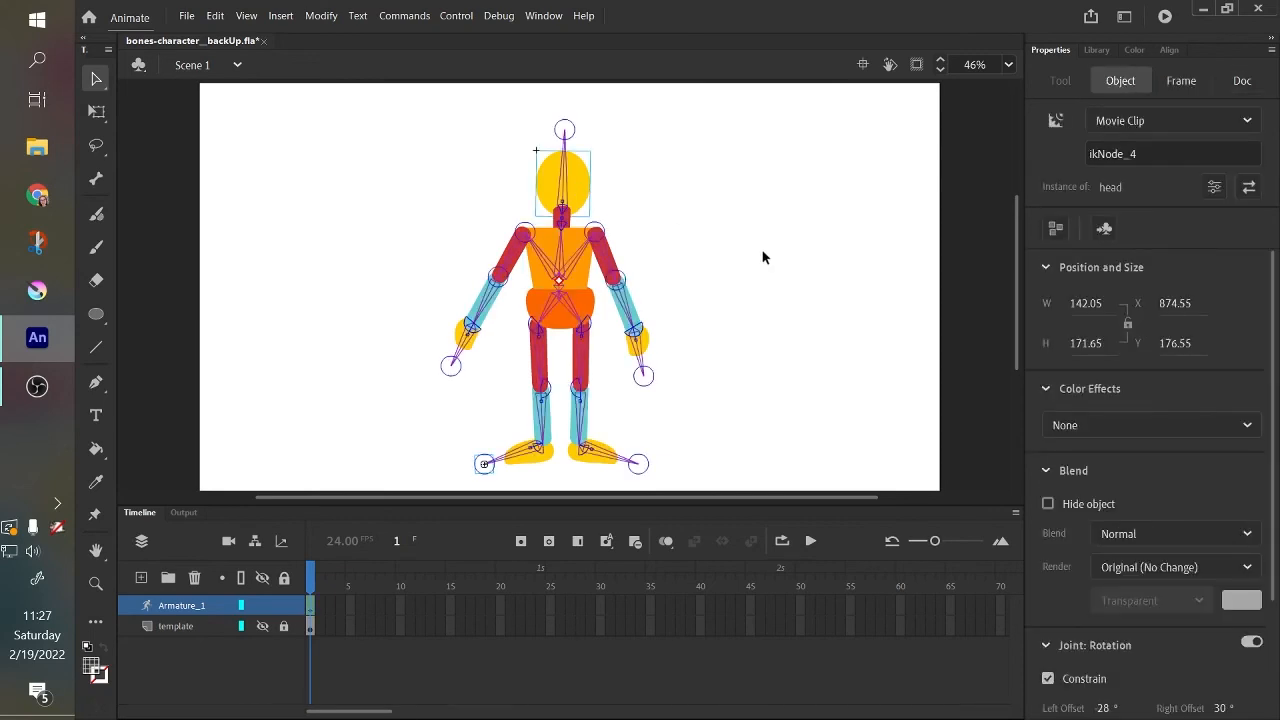
{"action": "left_click", "coordinate": [711, 241]}
{"action": "left_click", "coordinate": [571, 268]}
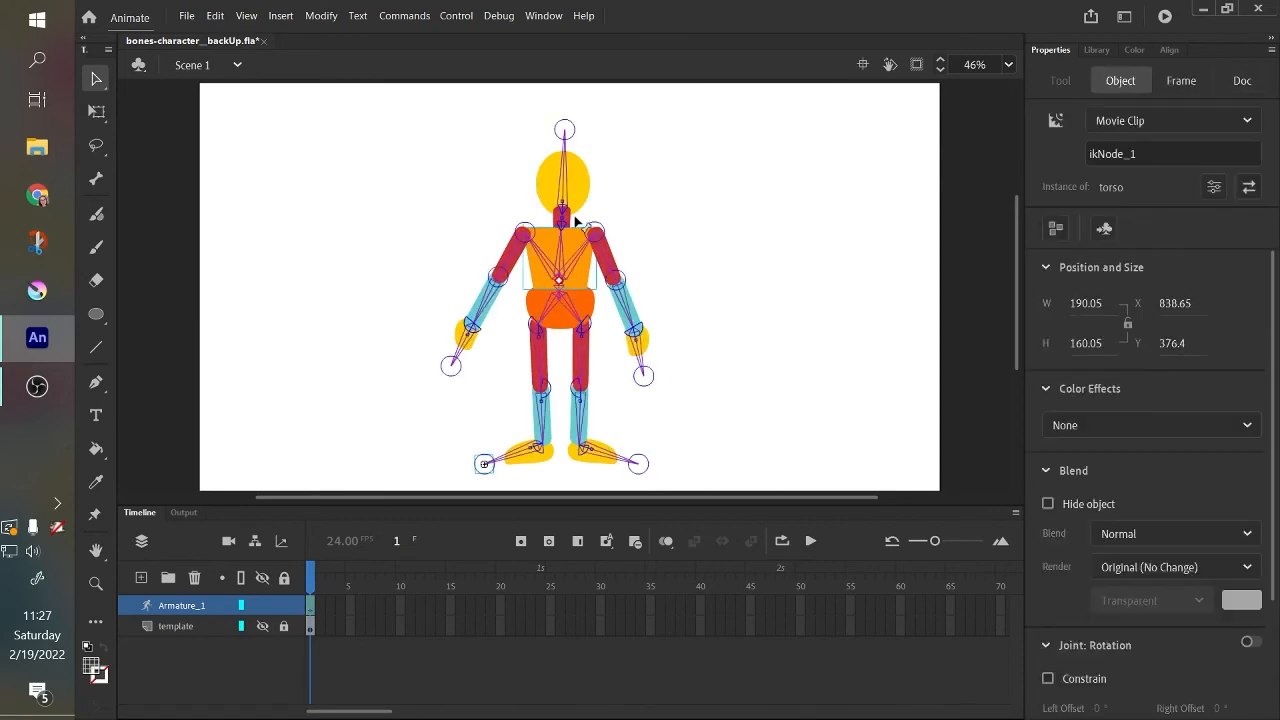
{"action": "left_click", "coordinate": [580, 218]}
{"action": "left_click", "coordinate": [584, 226]}
{"action": "left_click", "coordinate": [576, 222]}
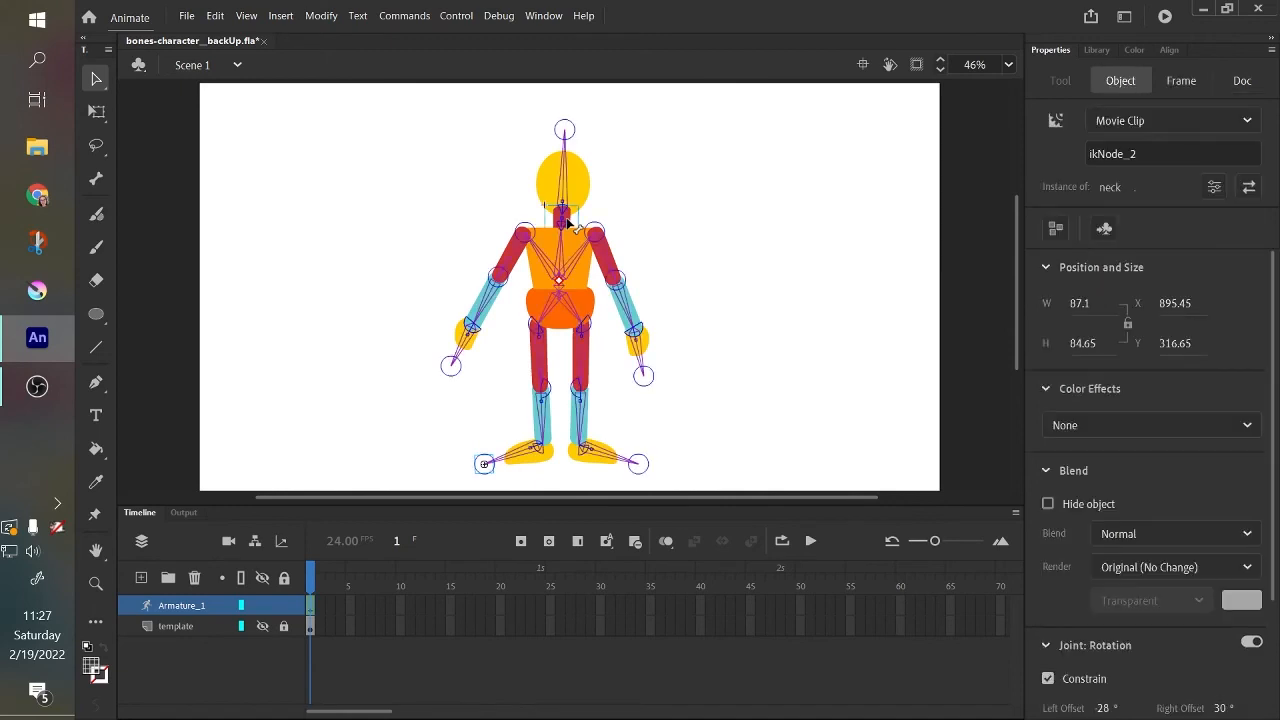
{"action": "right_click", "coordinate": [568, 226]}
{"action": "mouse_move", "coordinate": [728, 339]}
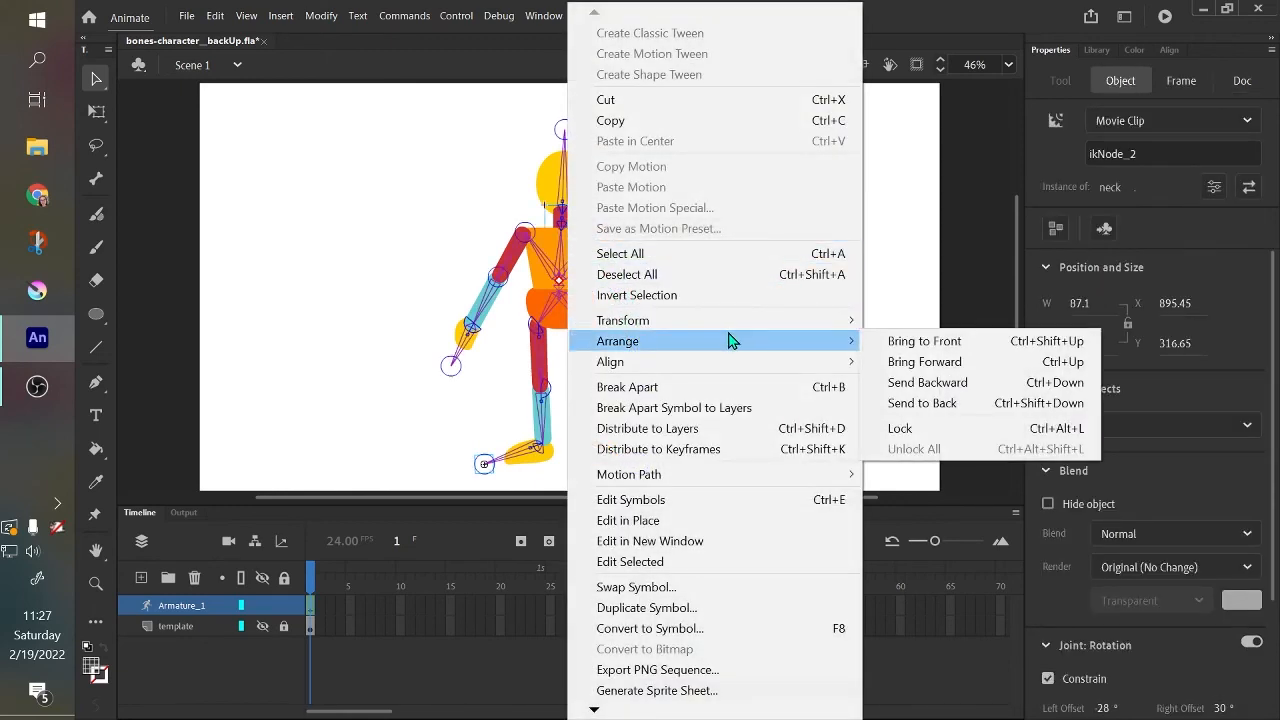
{"action": "left_click", "coordinate": [879, 362]}
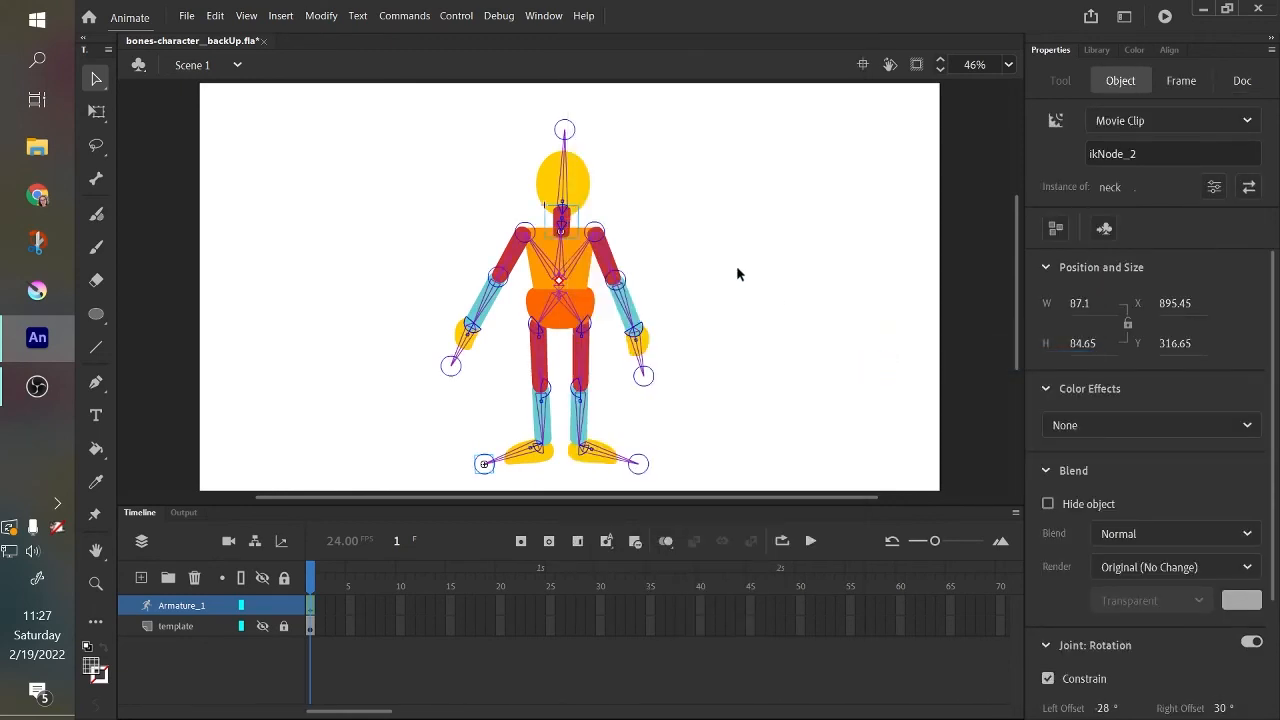
{"action": "left_click", "coordinate": [650, 212]}
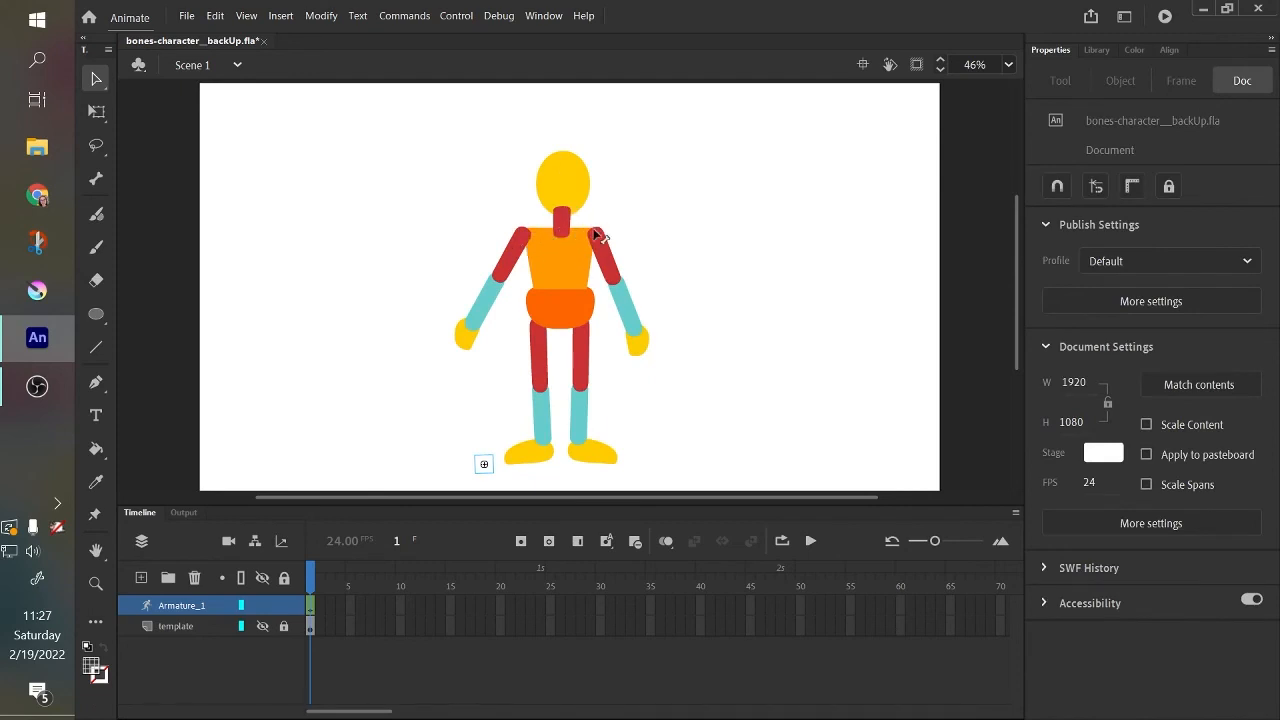
Bring the head to the front so that it covers the top of the neck.
{"action": "left_click", "coordinate": [574, 187]}
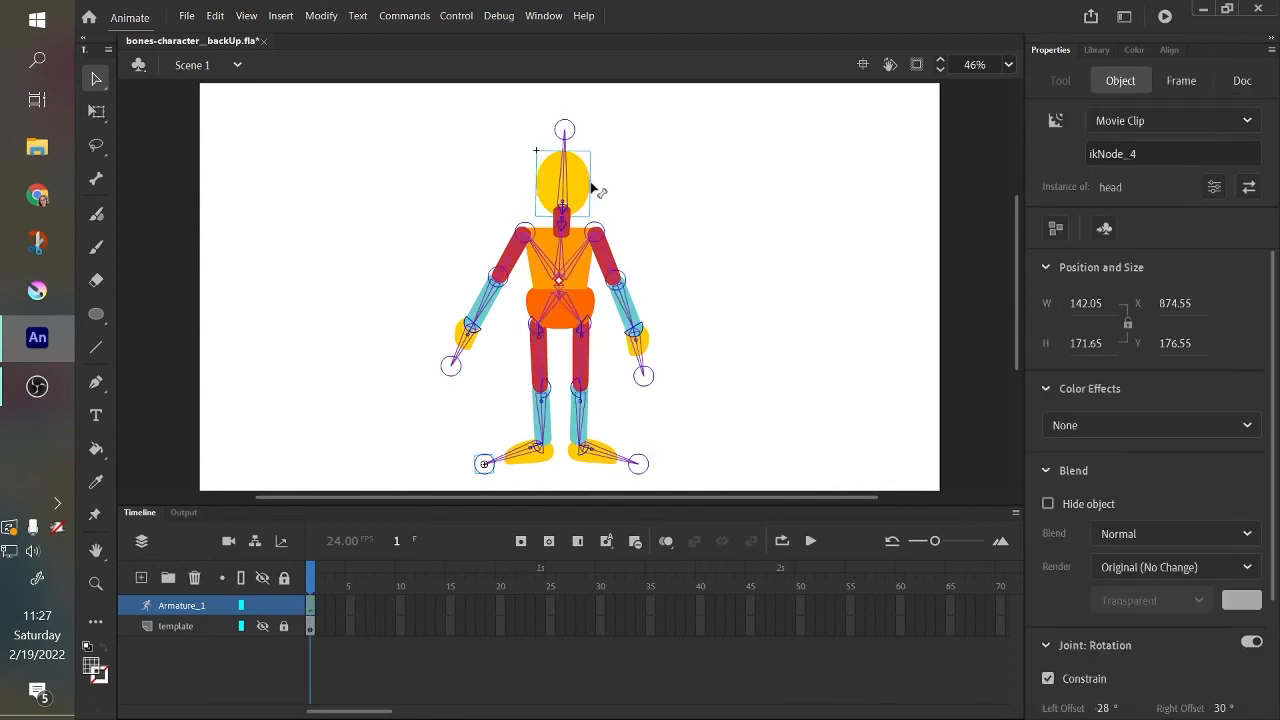
{"action": "right_click", "coordinate": [587, 196]}
{"action": "mouse_move", "coordinate": [749, 340]}
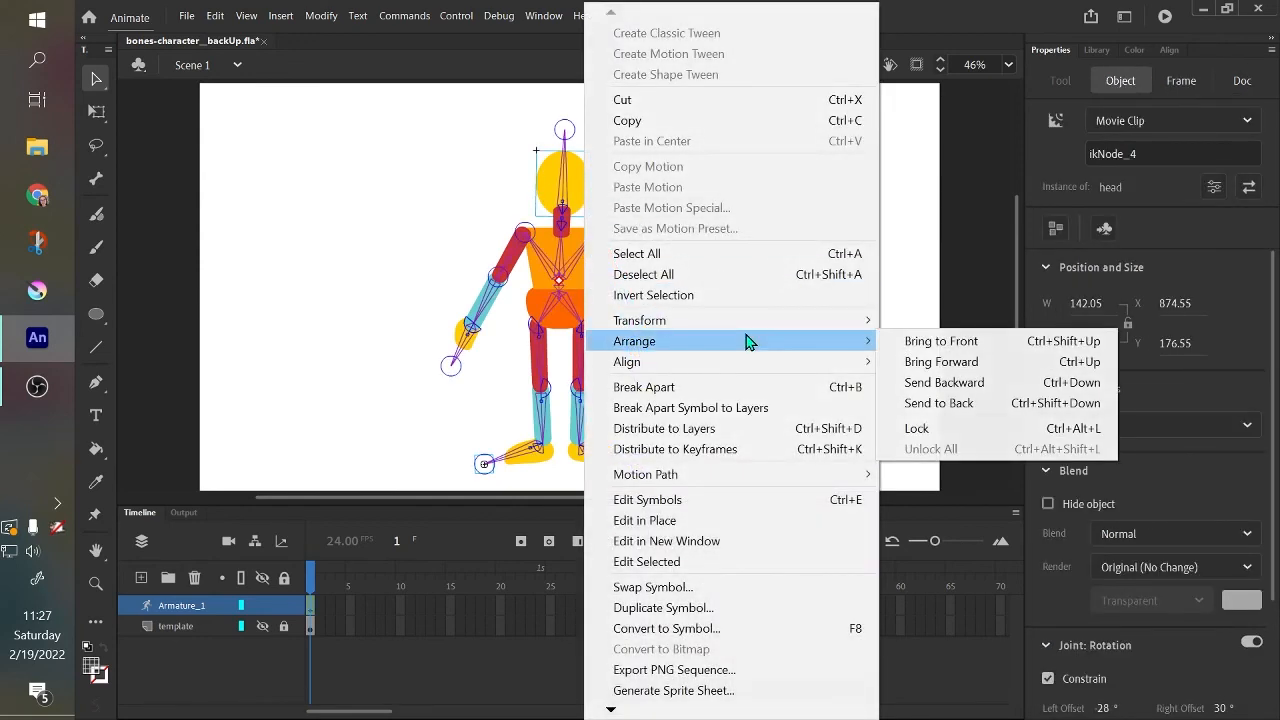
{"action": "left_click", "coordinate": [898, 343]}
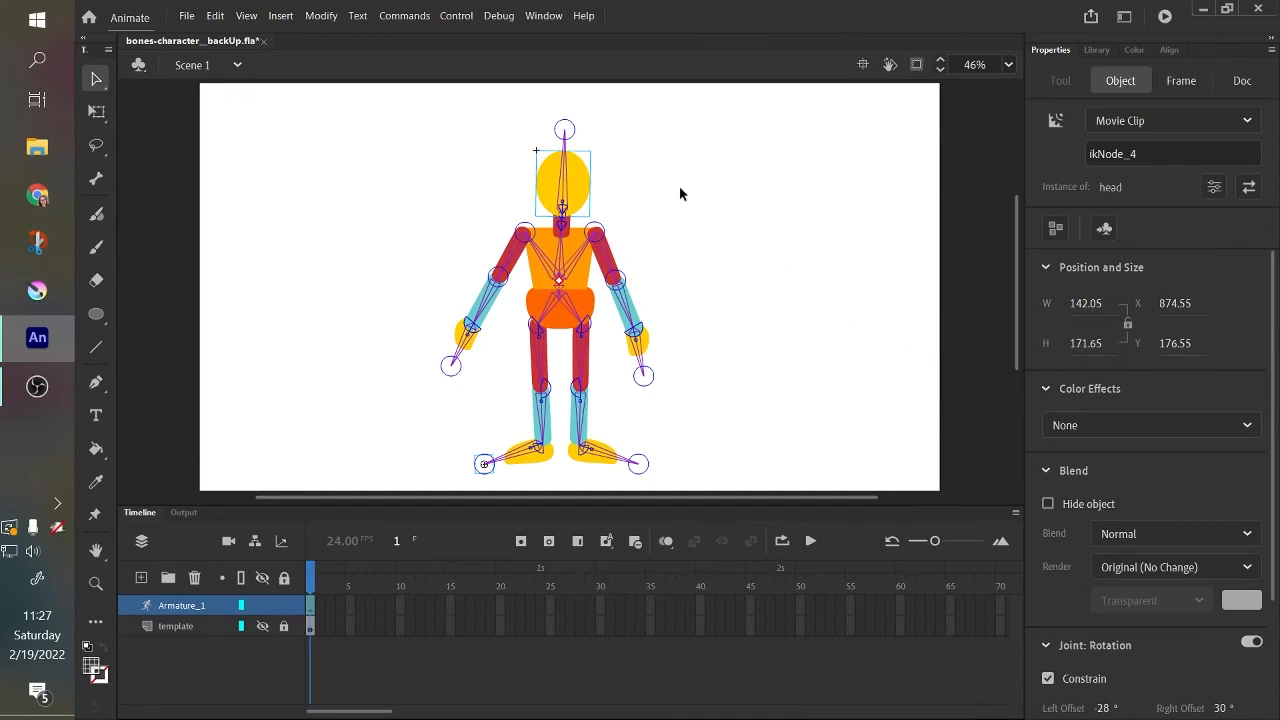
{"action": "left_click", "coordinate": [620, 196]}
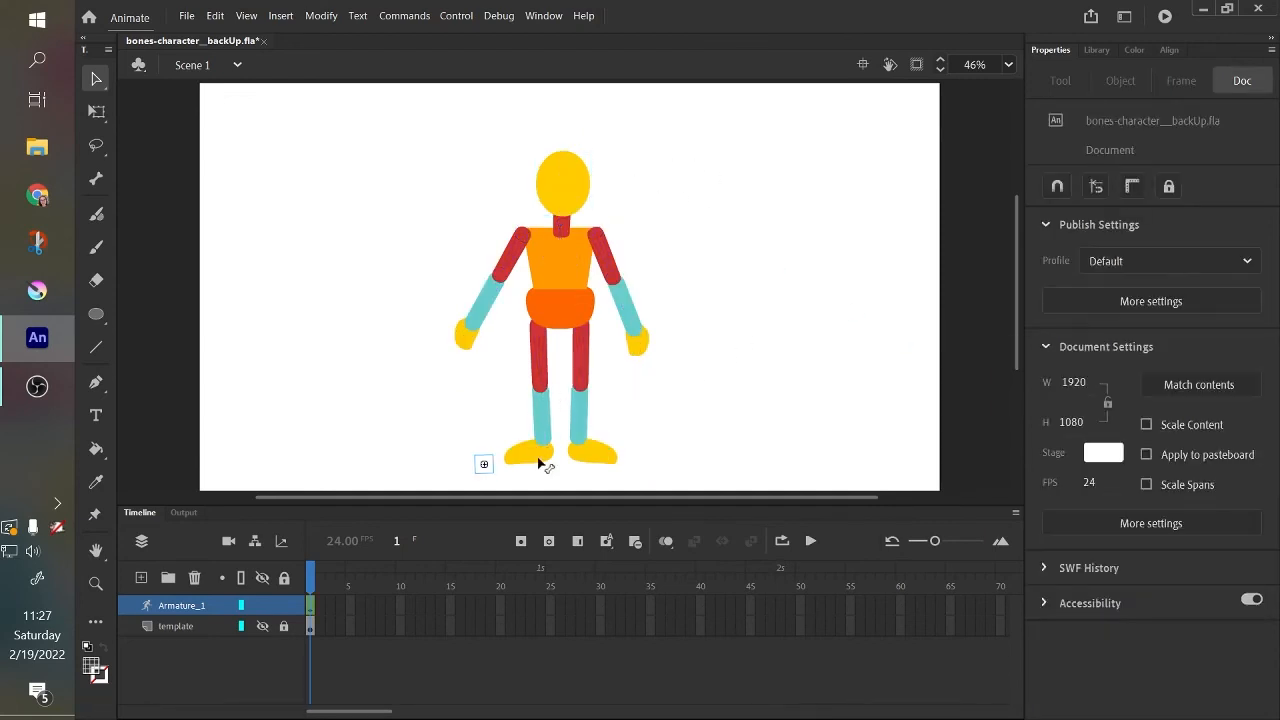
Lift the left foot to test the leg, undo the pose, and move the left forearm closer to the body.
{"action": "left_click_drag", "start_coordinate": [543, 457], "coordinate": [428, 246]}
{"action": "key", "text": "ctrl+z"}
{"action": "left_click_drag", "start_coordinate": [471, 318], "coordinate": [451, 384]}
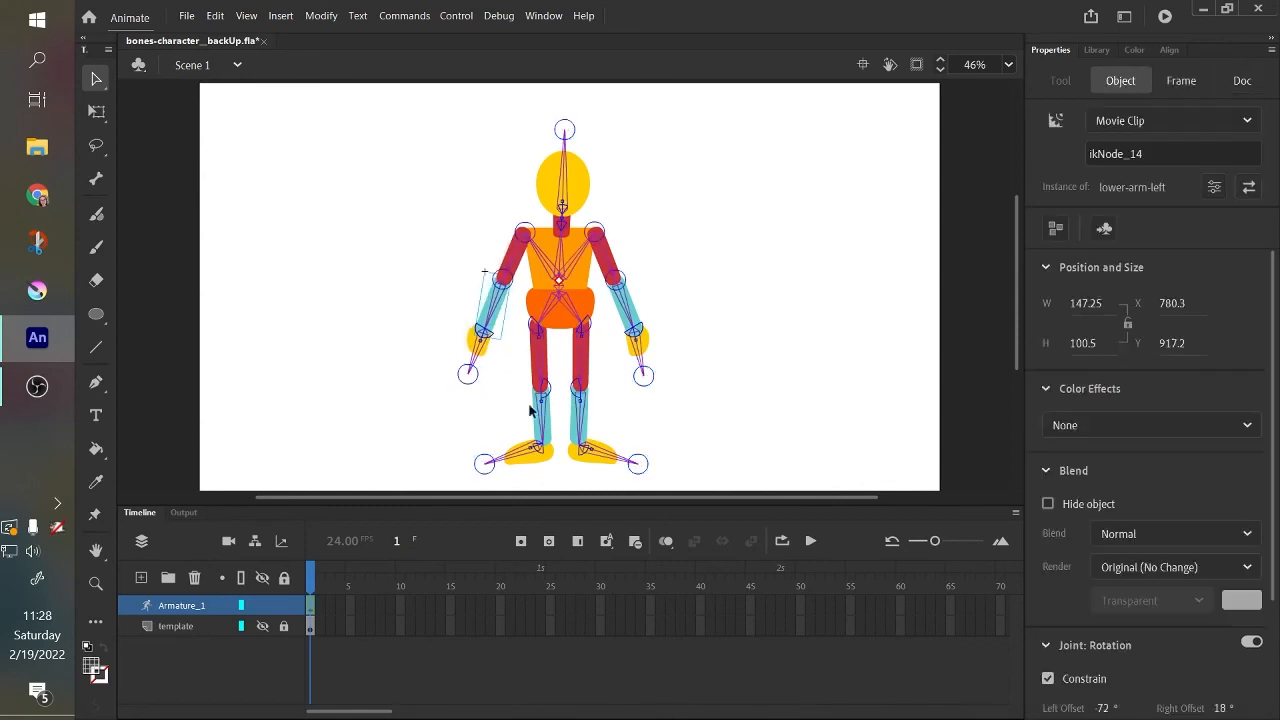
{"action": "left_click", "coordinate": [580, 463]}
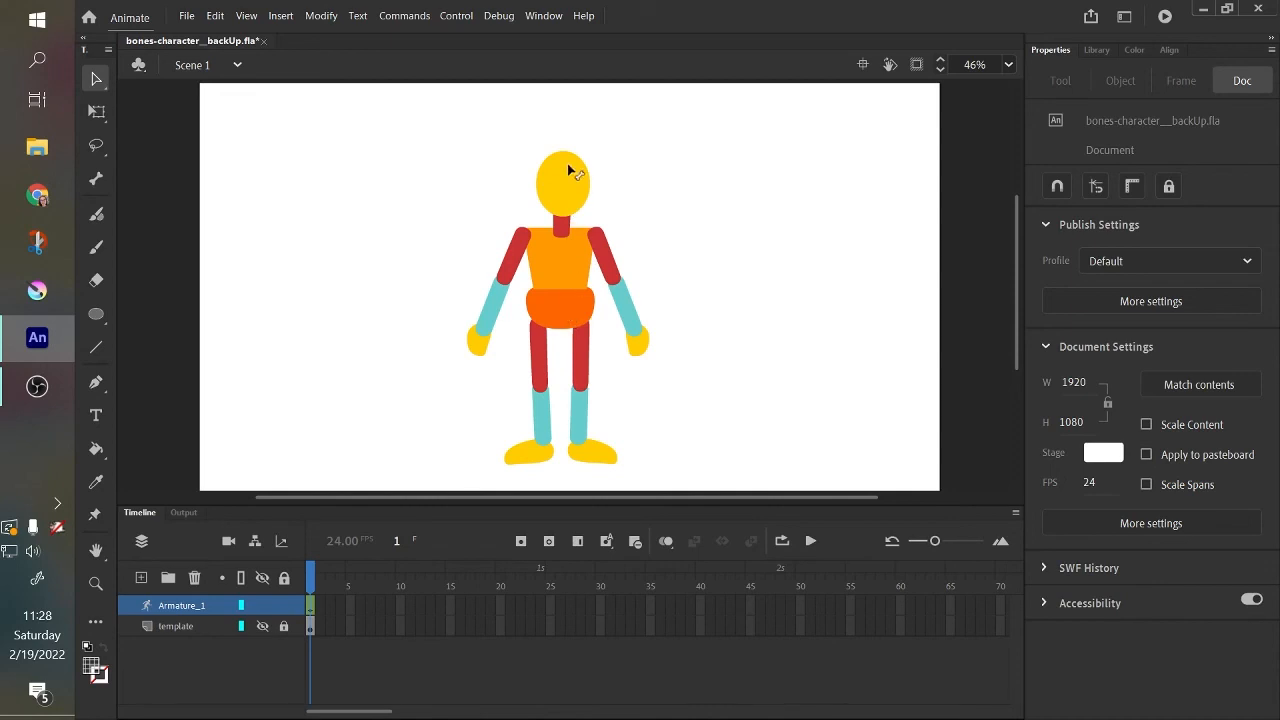
Examine the left upper arm and the right lower leg bone, then clear the selection.
{"action": "left_click", "coordinate": [518, 242]}
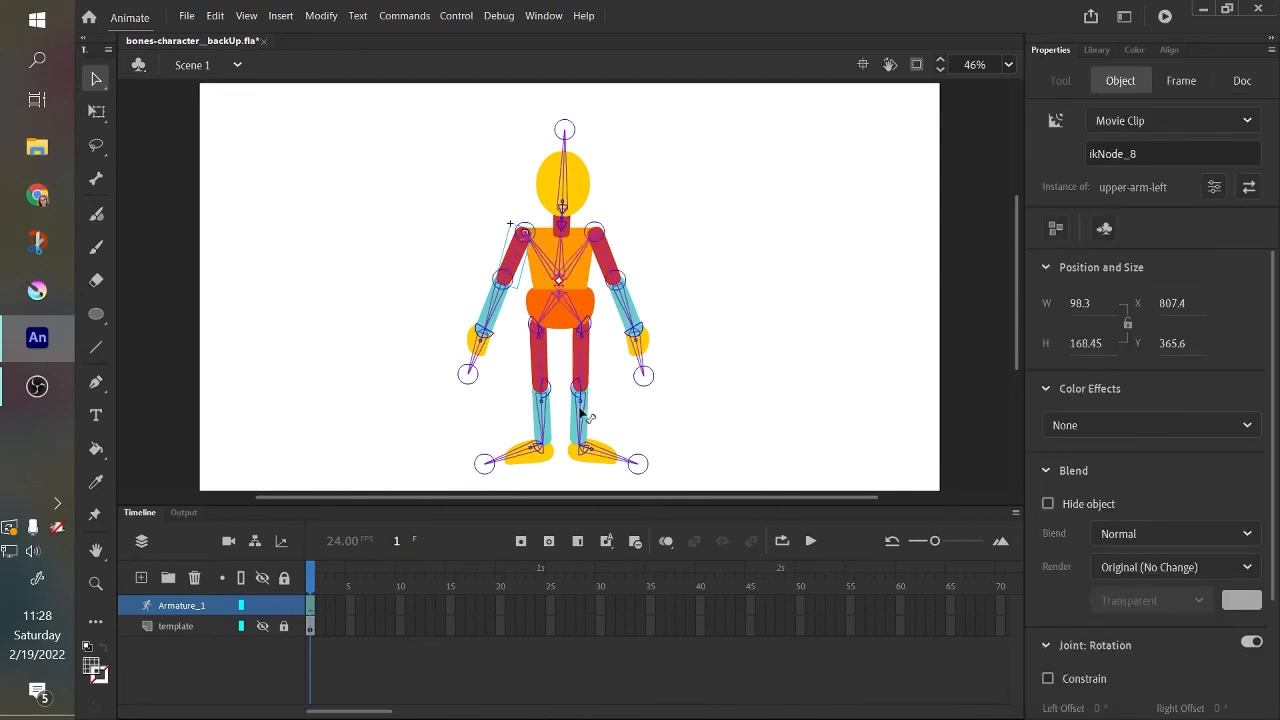
{"action": "left_click", "coordinate": [645, 419]}
{"action": "left_click", "coordinate": [581, 385]}
{"action": "left_click", "coordinate": [583, 413]}
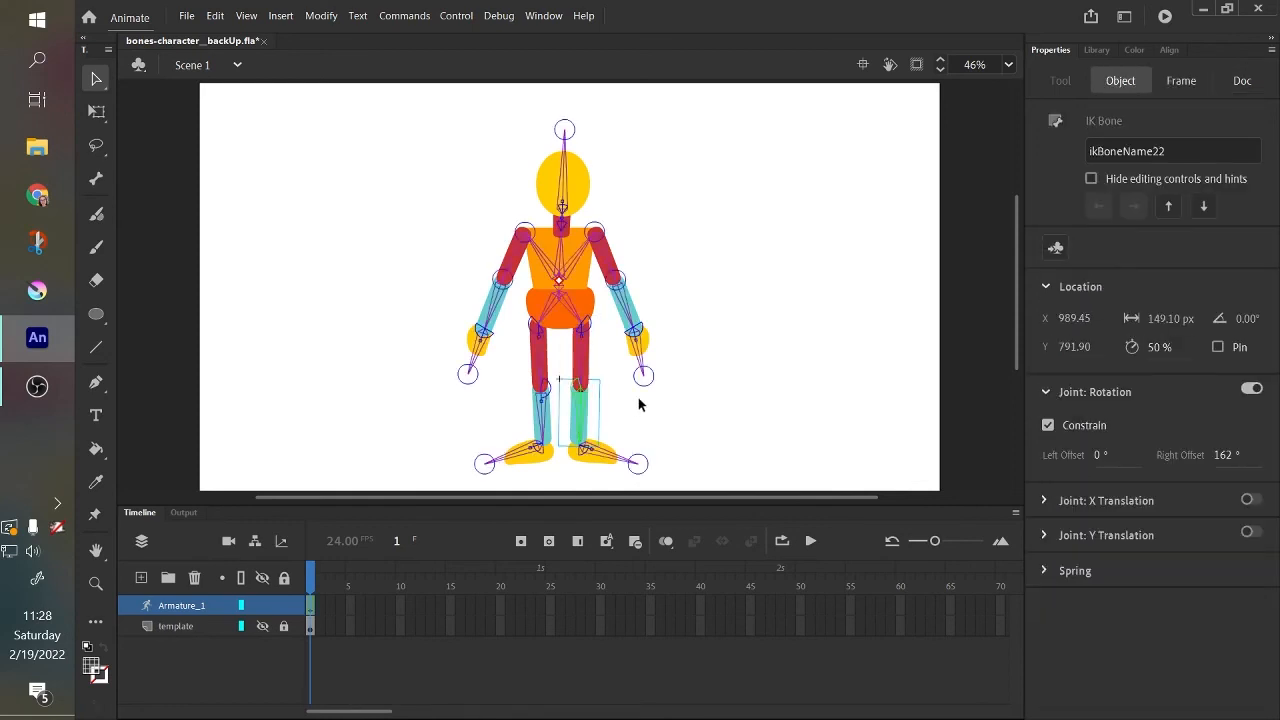
{"action": "left_click", "coordinate": [637, 400]}
Raise both feet up beside the head to check how the legs overlap the arms, then undo the test poses.
{"action": "left_click_drag", "start_coordinate": [586, 420], "coordinate": [580, 510]}
{"action": "left_click", "coordinate": [645, 433]}
{"action": "left_click_drag", "start_coordinate": [616, 452], "coordinate": [652, 160]}
{"action": "left_click_drag", "start_coordinate": [533, 463], "coordinate": [393, 100]}
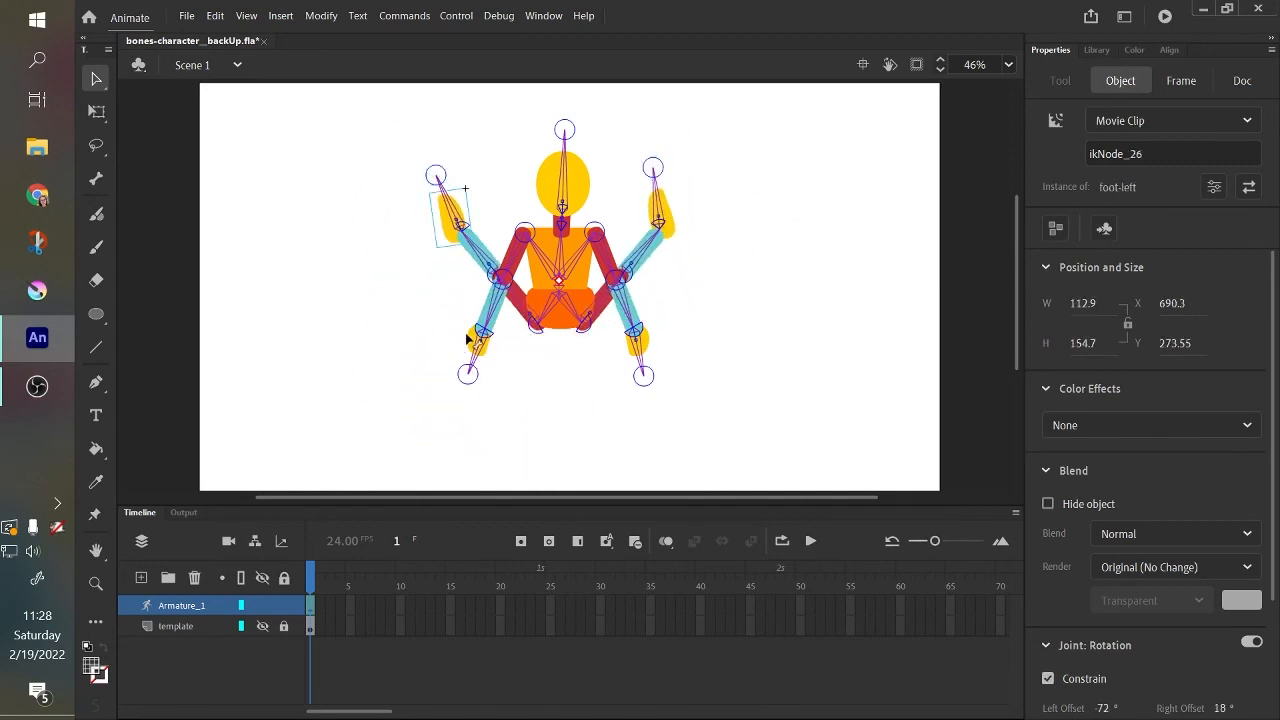
{"action": "left_click_drag", "start_coordinate": [466, 343], "coordinate": [445, 459]}
{"action": "key", "text": "ctrl+z"}
{"action": "key", "text": "ctrl+z"}
{"action": "key", "text": "ctrl+z"}
{"action": "key", "text": "ctrl+z"}
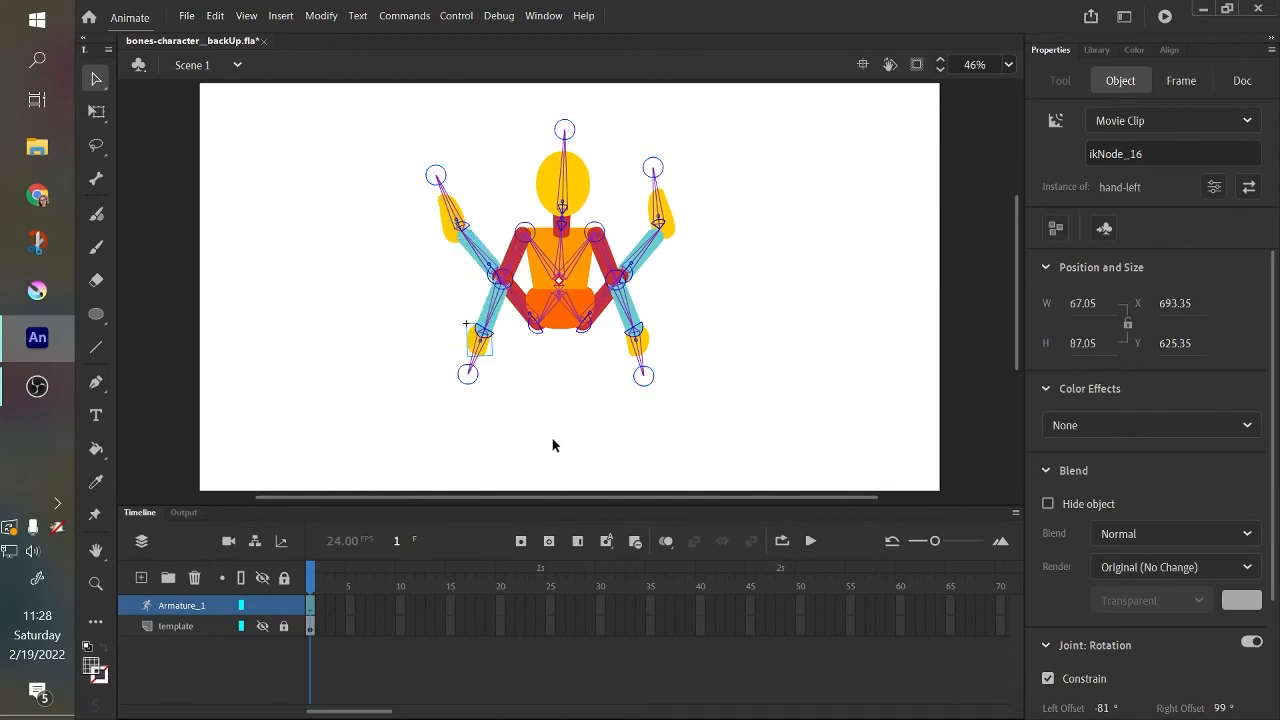
{"action": "key", "text": "ctrl+z"}
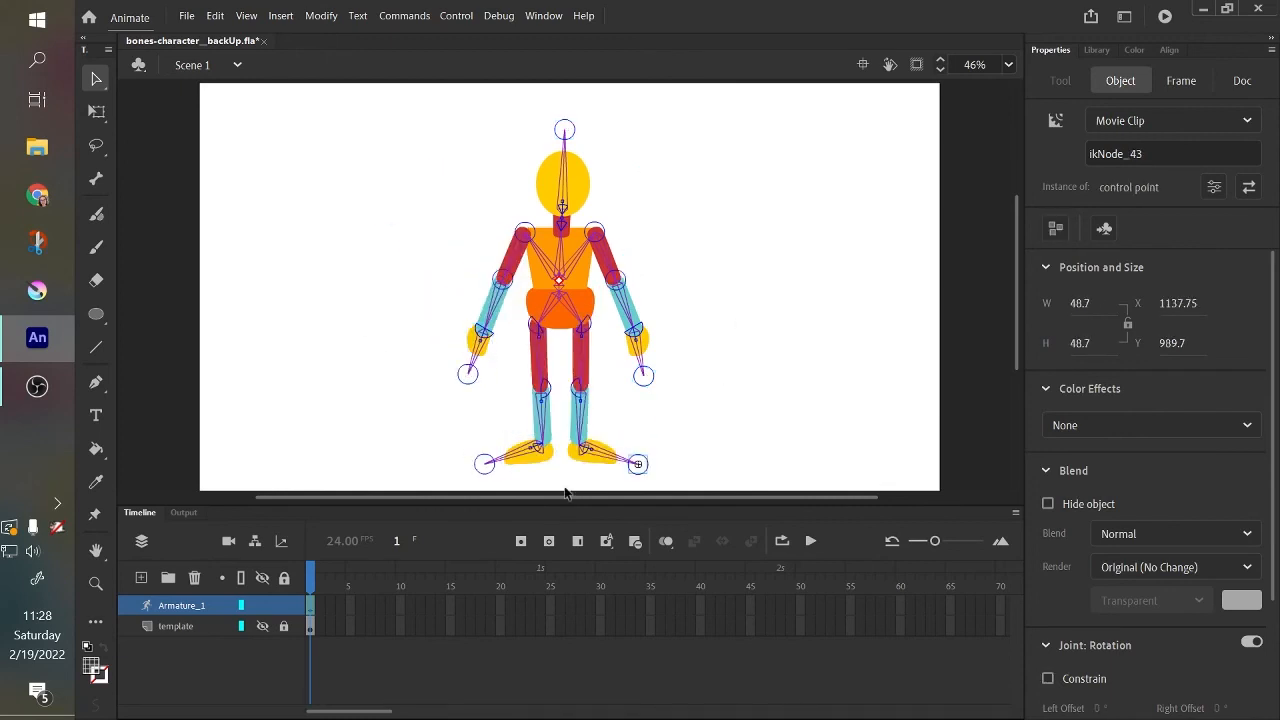
Test the right leg by raising its foot and the right arm by swinging it across the head, undoing both poses.
{"action": "left_click_drag", "start_coordinate": [642, 470], "coordinate": [677, 306]}
{"action": "left_click", "coordinate": [776, 313]}
{"action": "key", "text": "ctrl+z"}
{"action": "key", "text": "ctrl+z"}
{"action": "key", "text": "ctrl+z"}
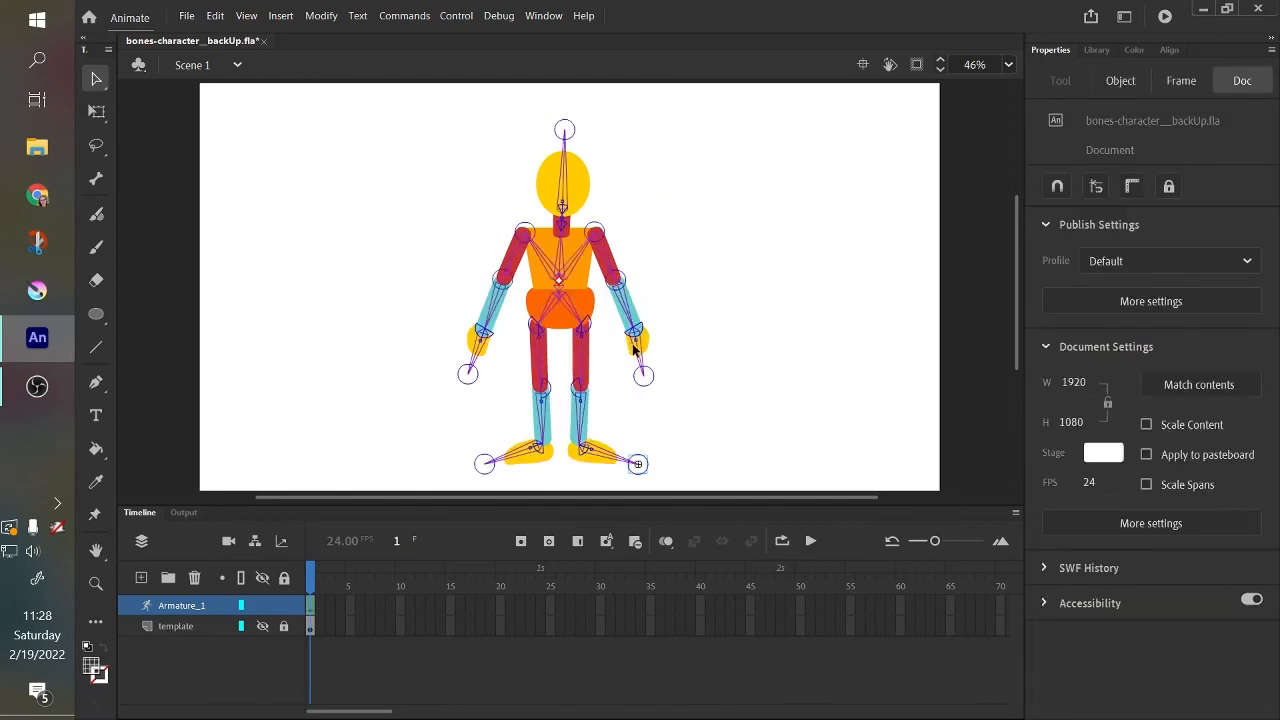
{"action": "left_click_drag", "start_coordinate": [633, 348], "coordinate": [495, 172]}
{"action": "key", "text": "ctrl+z"}
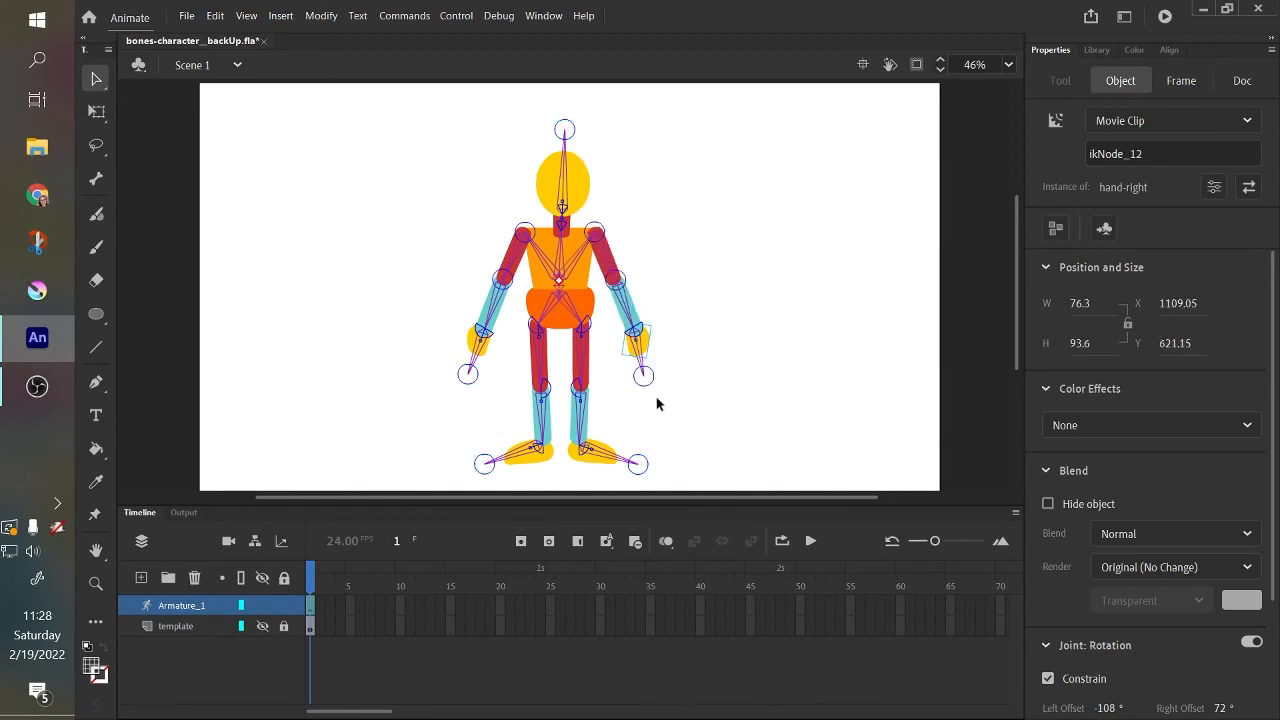
Bring the right forearm, hand and control point to the front, then raise the arm across the face.
{"action": "left_click_drag", "start_coordinate": [668, 403], "coordinate": [621, 247]}
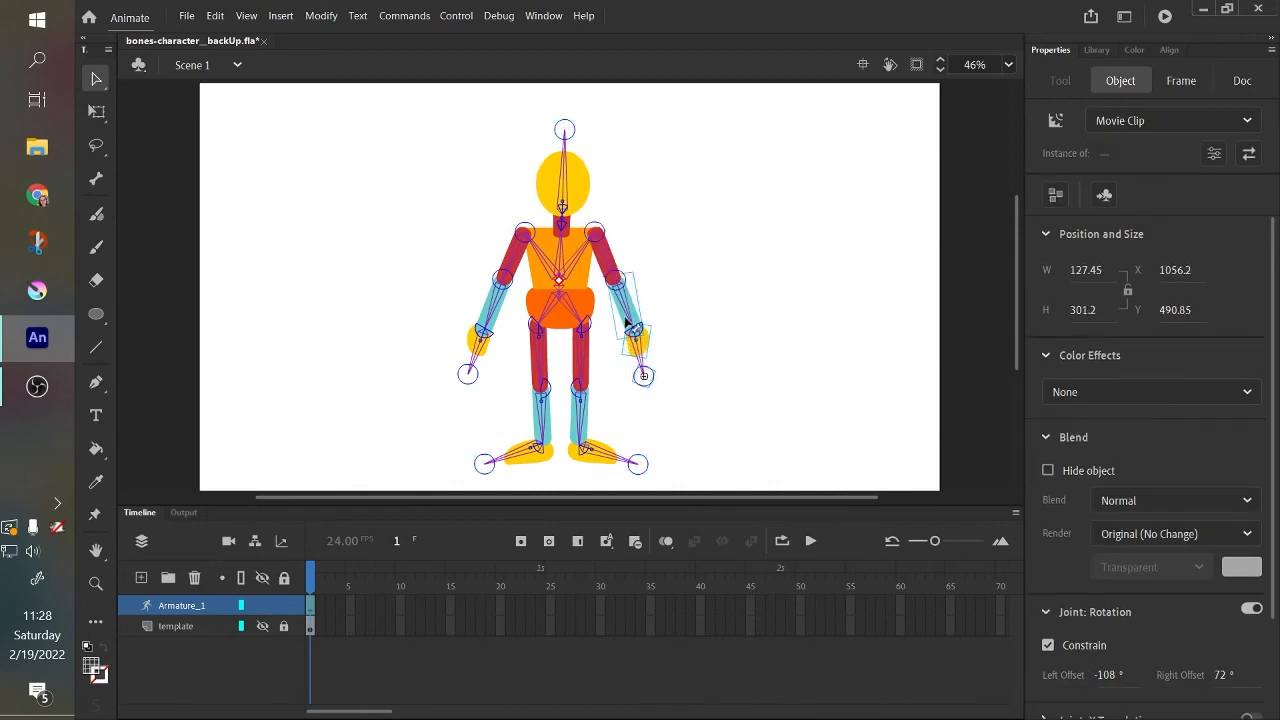
{"action": "right_click", "coordinate": [628, 310]}
{"action": "mouse_move", "coordinate": [750, 468]}
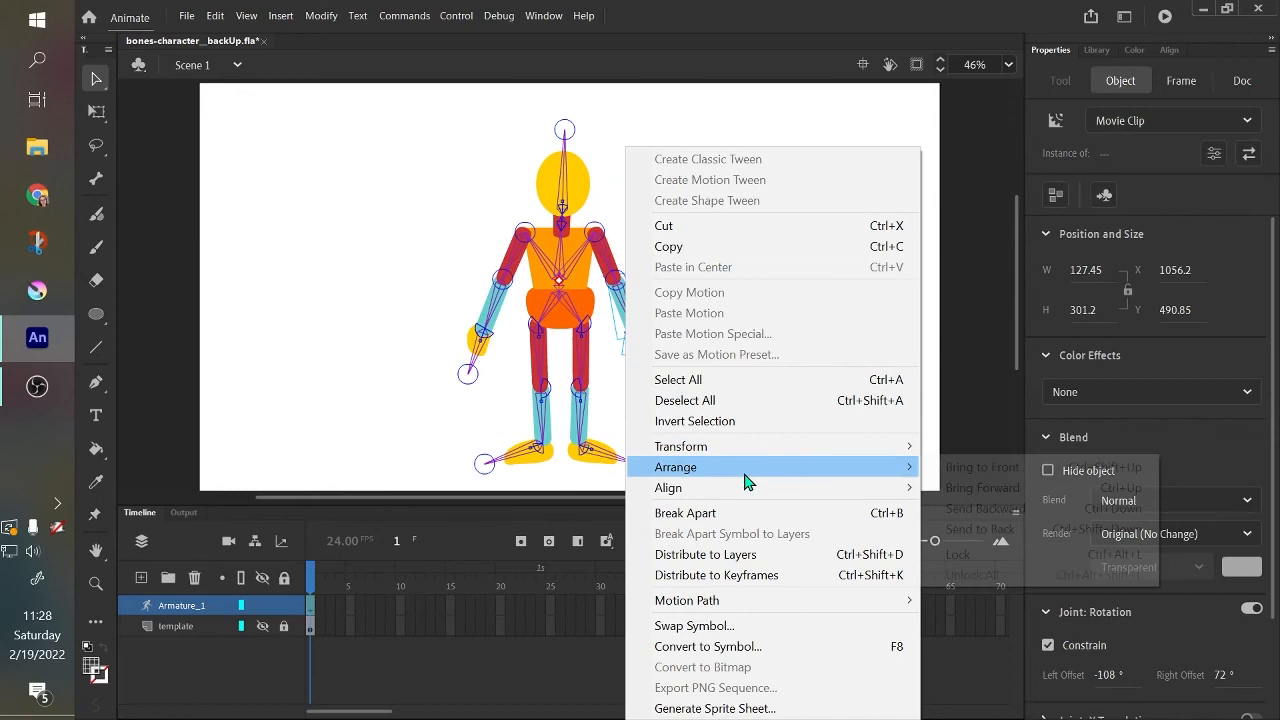
{"action": "left_click", "coordinate": [956, 467]}
{"action": "left_click_drag", "start_coordinate": [646, 378], "coordinate": [430, 180]}
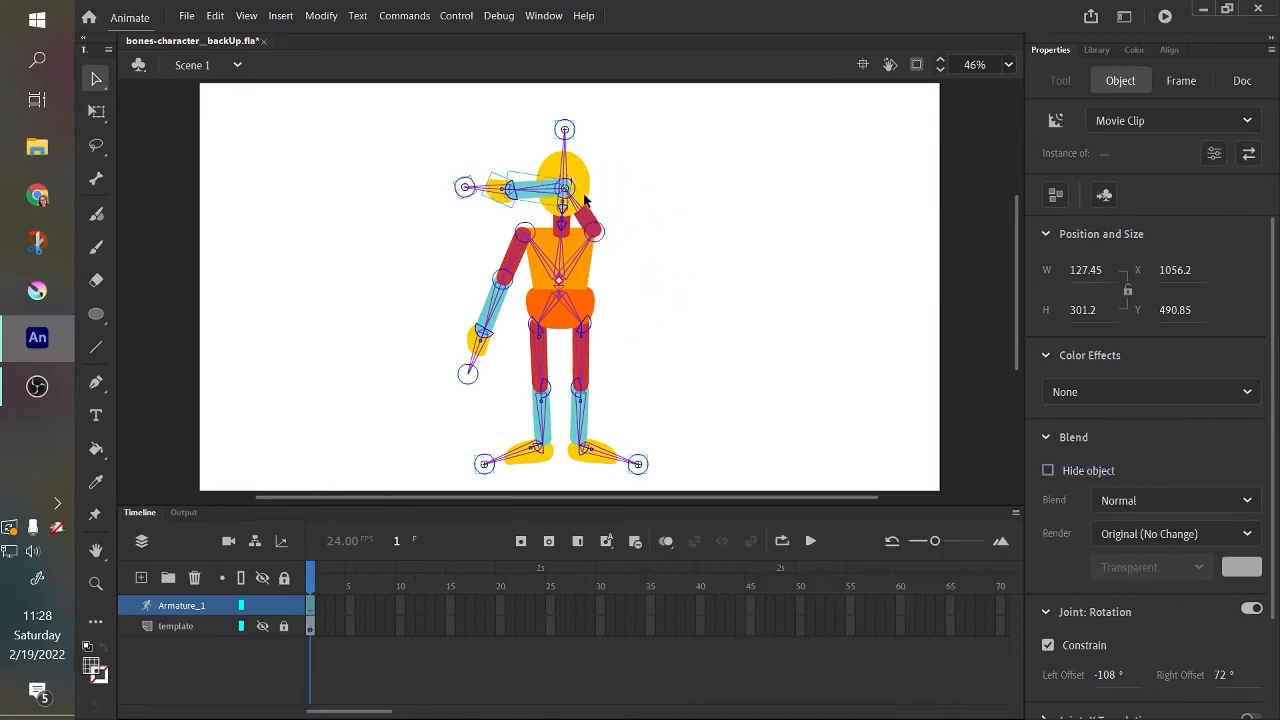
Bring the right upper arm forward one level, then lower the raised right arm beside the body.
{"action": "left_click", "coordinate": [594, 227]}
{"action": "right_click", "coordinate": [594, 228]}
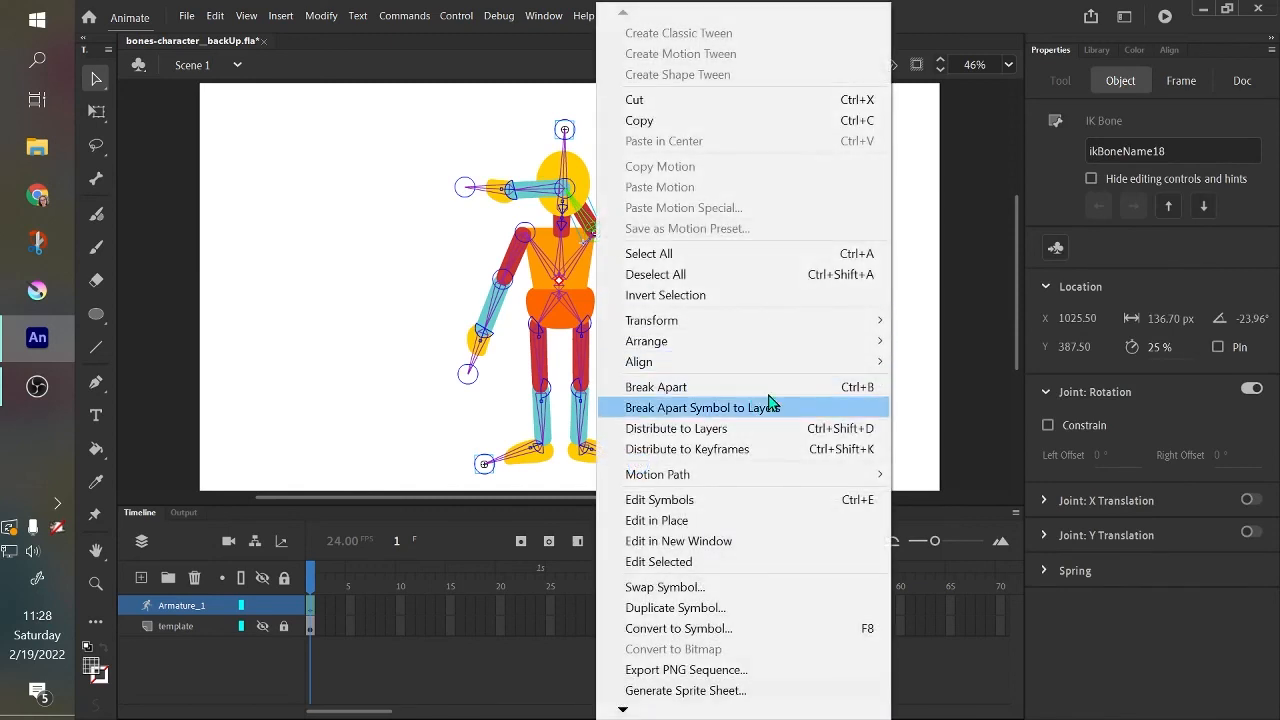
{"action": "mouse_move", "coordinate": [826, 345]}
{"action": "left_click", "coordinate": [985, 361]}
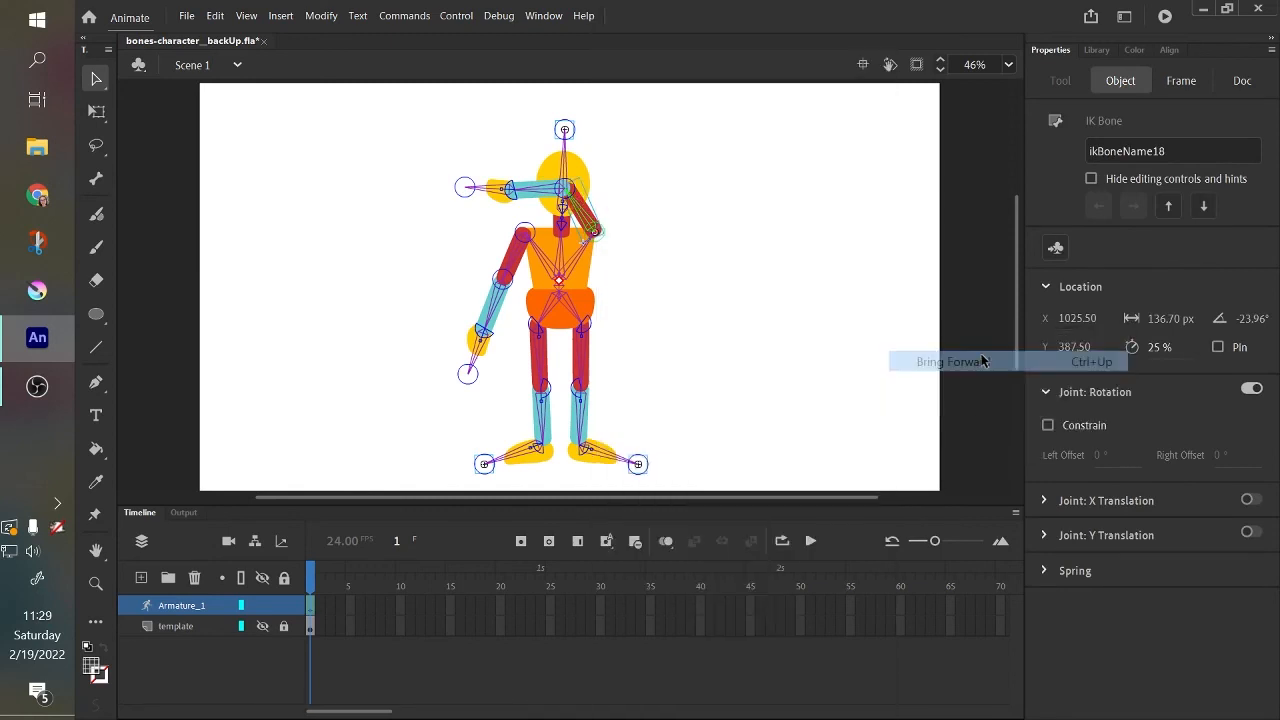
{"action": "left_click_drag", "start_coordinate": [492, 199], "coordinate": [725, 529]}
Test the left arm's stacking by raising it across the head, then undo the pose.
{"action": "left_click_drag", "start_coordinate": [481, 349], "coordinate": [525, 180]}
{"action": "left_click", "coordinate": [578, 118]}
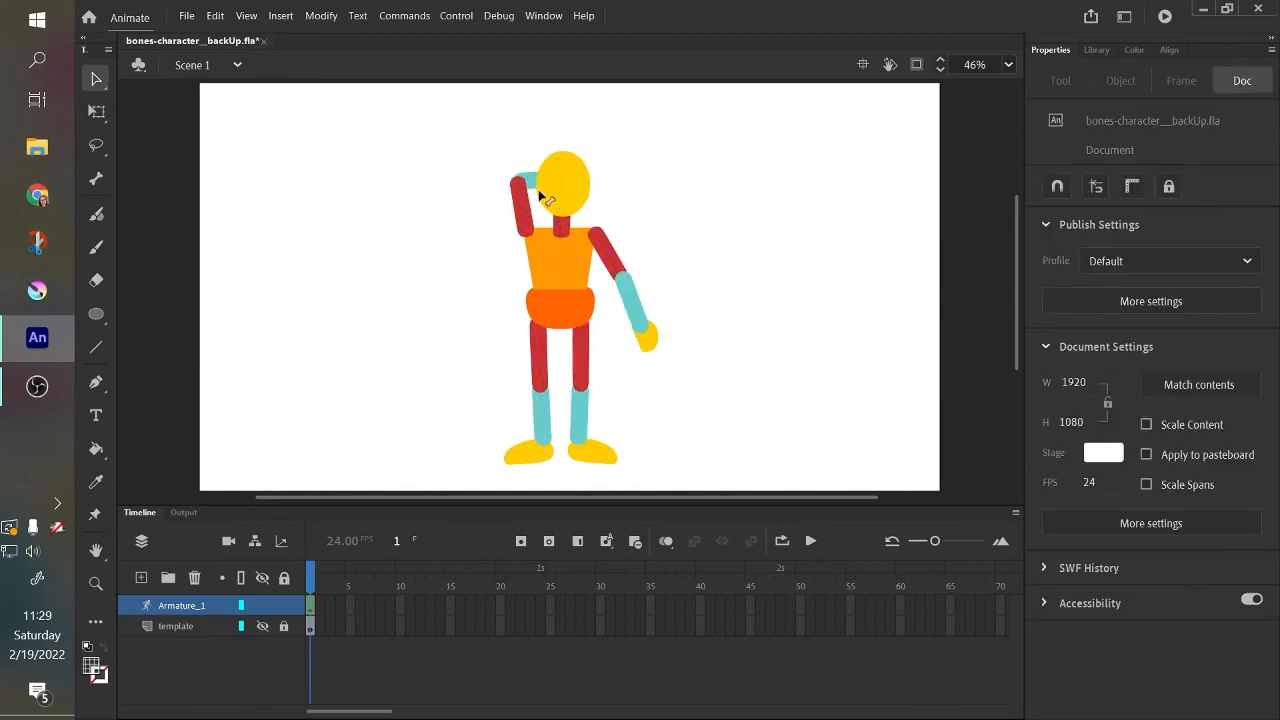
{"action": "key", "text": "ctrl+z"}
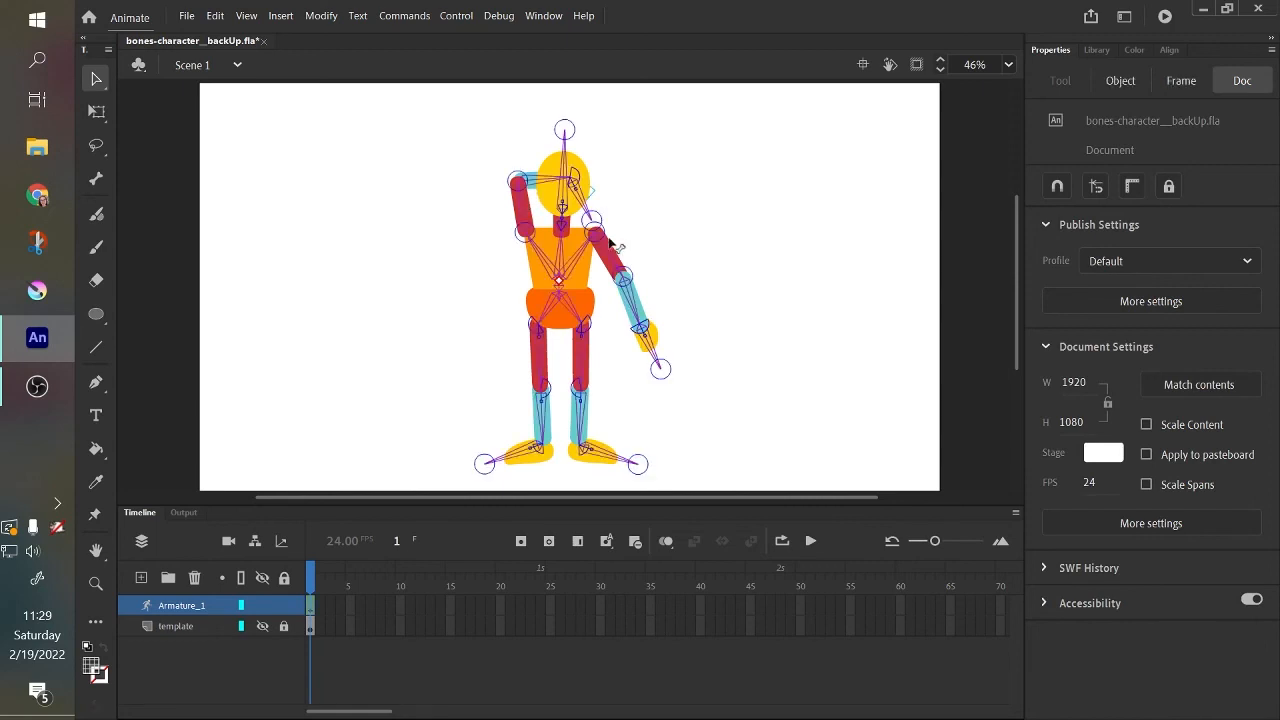
{"action": "key", "text": "ctrl+z"}
Bring the left upper arm, forearm, hand and control point to the front.
{"action": "left_click_drag", "start_coordinate": [400, 412], "coordinate": [520, 212]}
{"action": "right_click", "coordinate": [515, 268]}
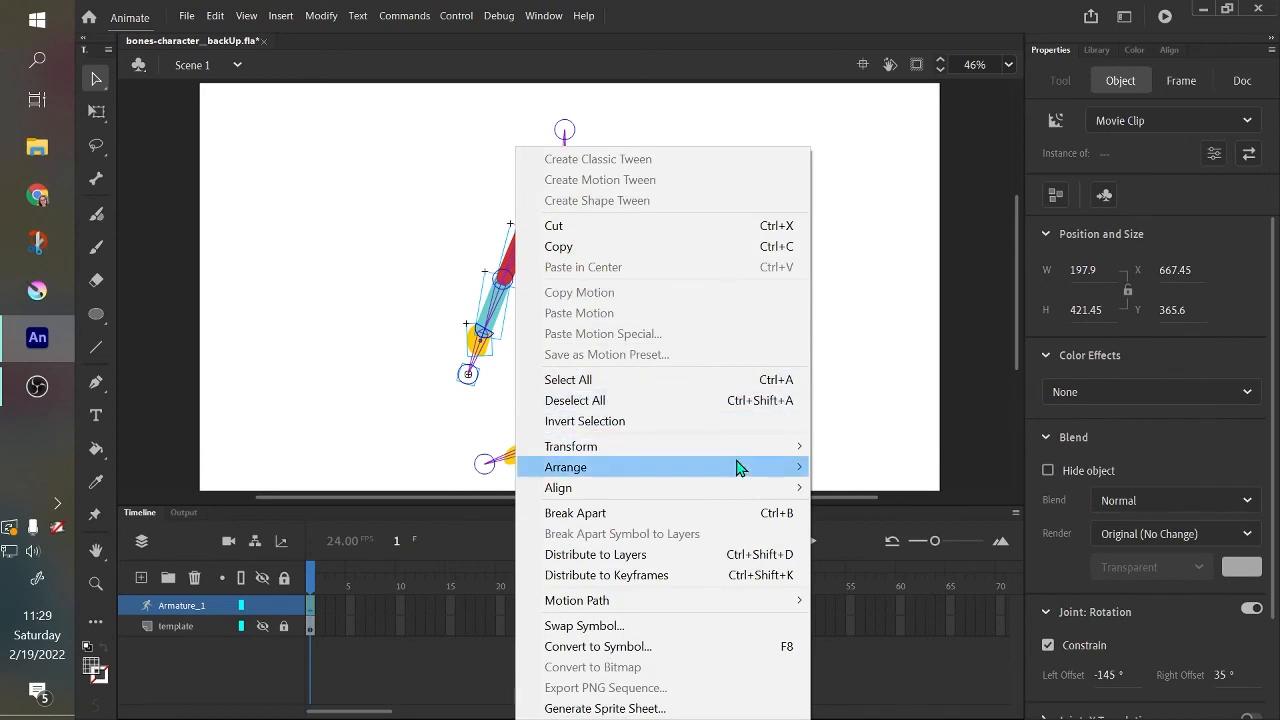
{"action": "mouse_move", "coordinate": [737, 466]}
{"action": "left_click", "coordinate": [848, 467]}
Raise both arms across the head and both legs outward to test the stacking, then undo the poses.
{"action": "left_click_drag", "start_coordinate": [467, 373], "coordinate": [606, 129]}
{"action": "left_click_drag", "start_coordinate": [660, 367], "coordinate": [382, 150]}
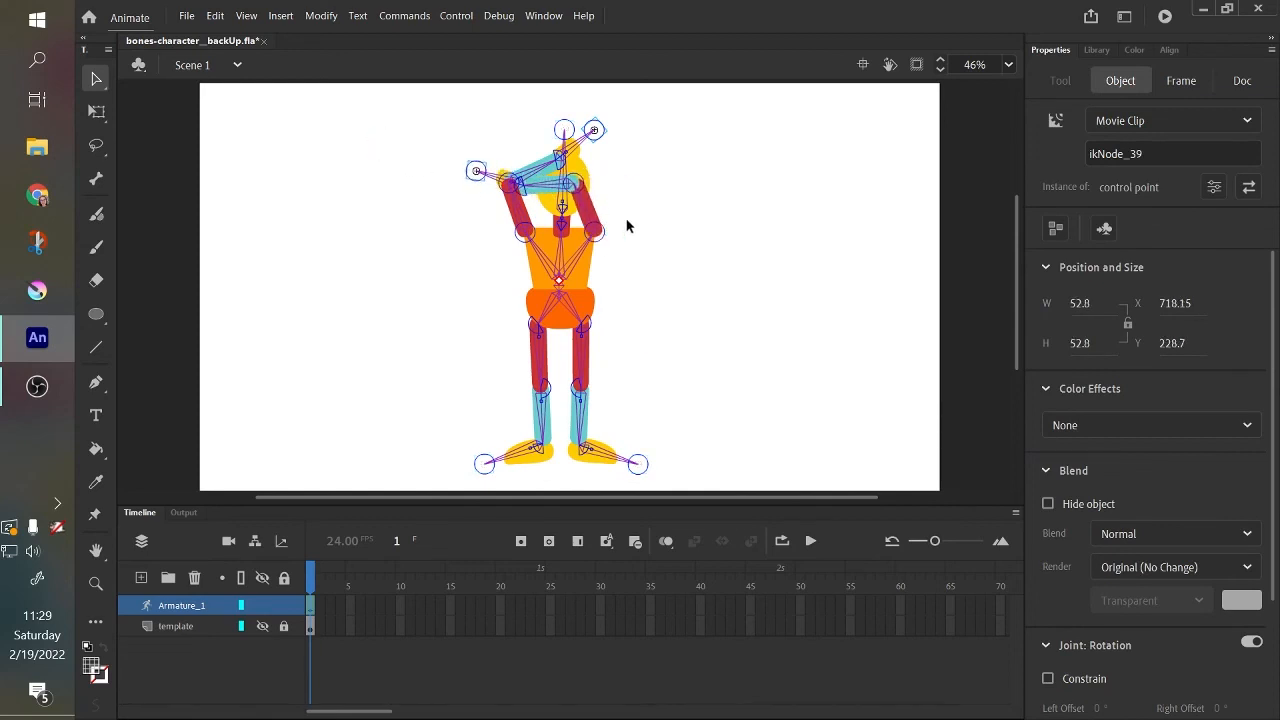
{"action": "left_click_drag", "start_coordinate": [548, 468], "coordinate": [660, 307]}
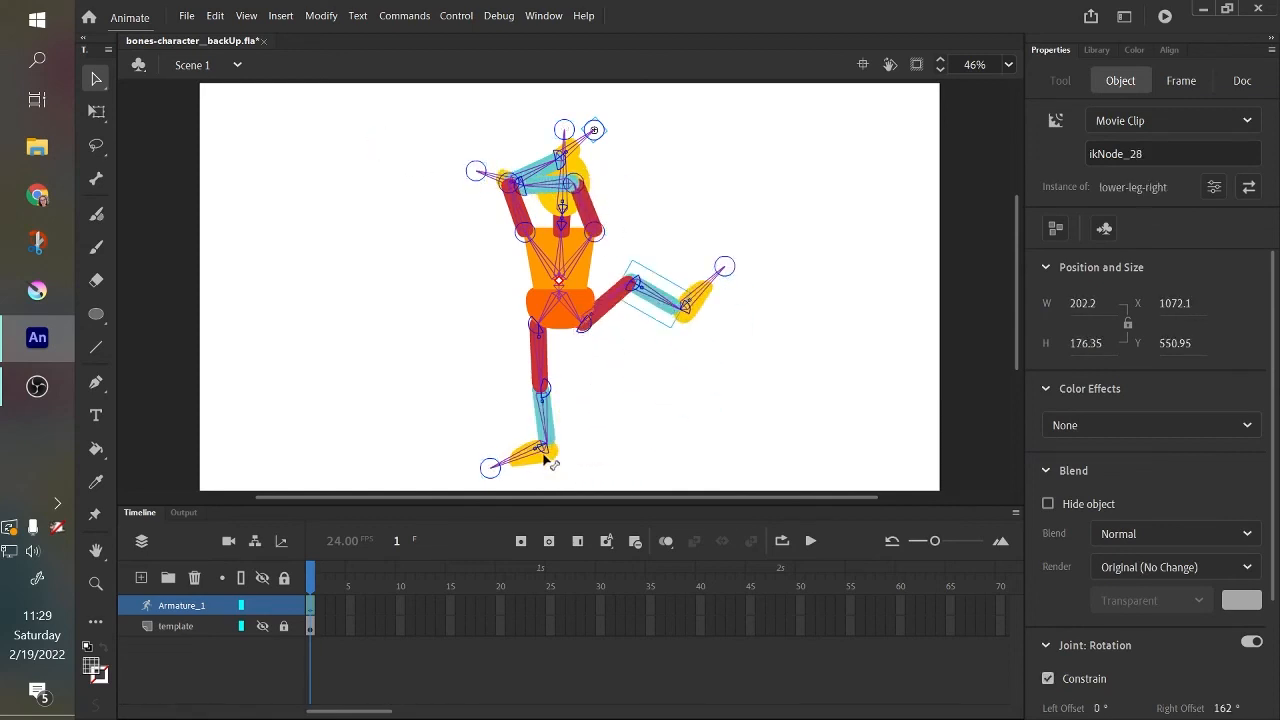
{"action": "left_click_drag", "start_coordinate": [575, 438], "coordinate": [467, 275]}
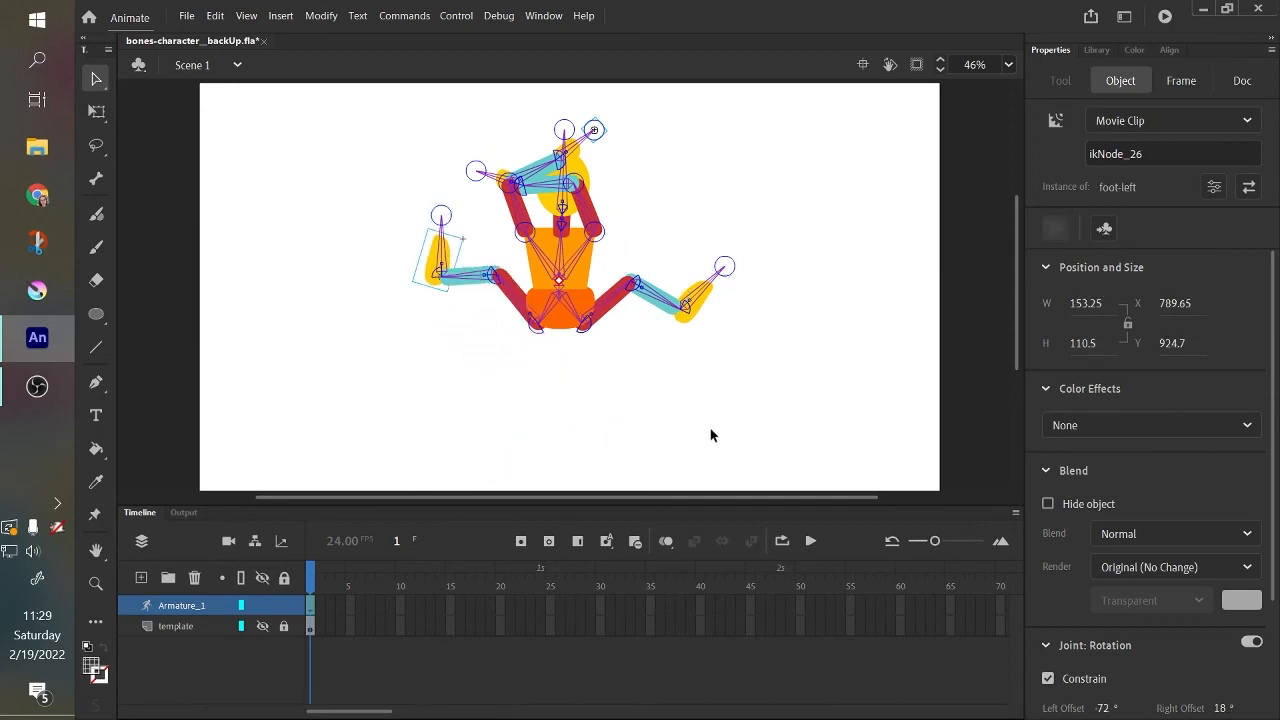
{"action": "key", "text": "ctrl+z"}
{"action": "key", "text": "ctrl+z"}
{"action": "key", "text": "ctrl+z"}
{"action": "key", "text": "ctrl+z"}
{"action": "key", "text": "ctrl+z"}
{"action": "key", "text": "ctrl+z"}
{"action": "key", "text": "ctrl+z"}
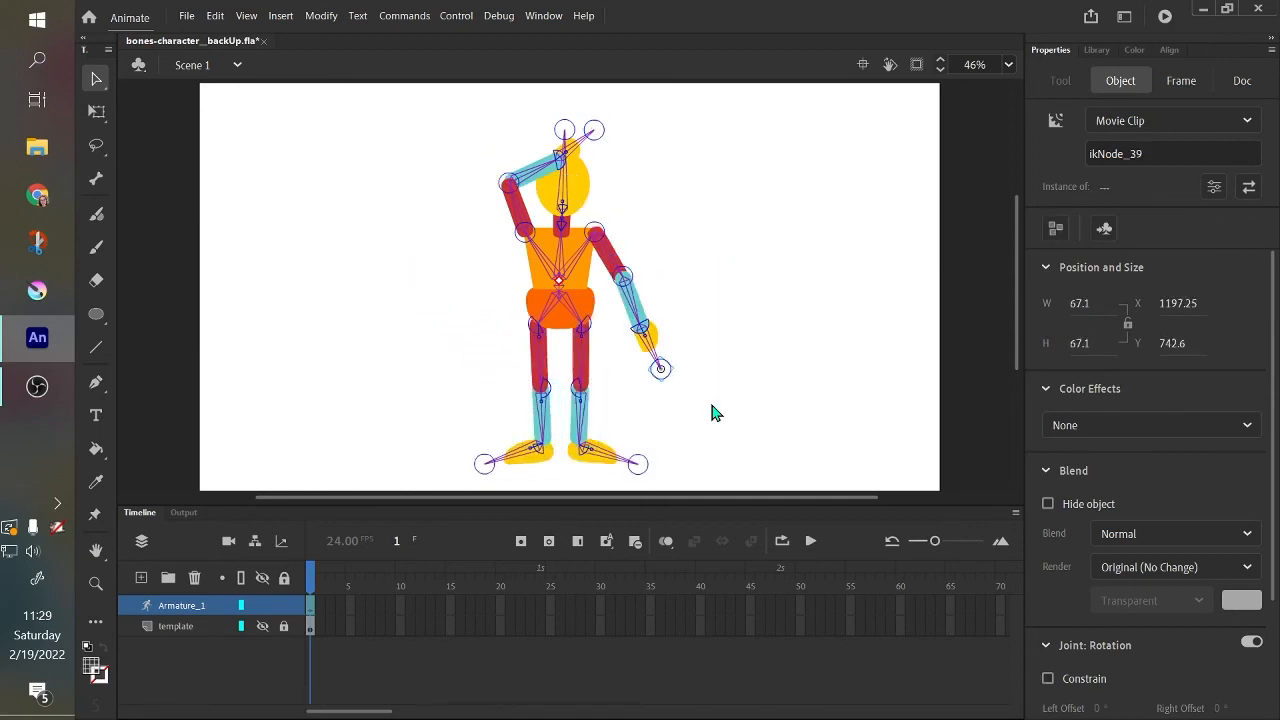
{"action": "left_click", "coordinate": [744, 337]}
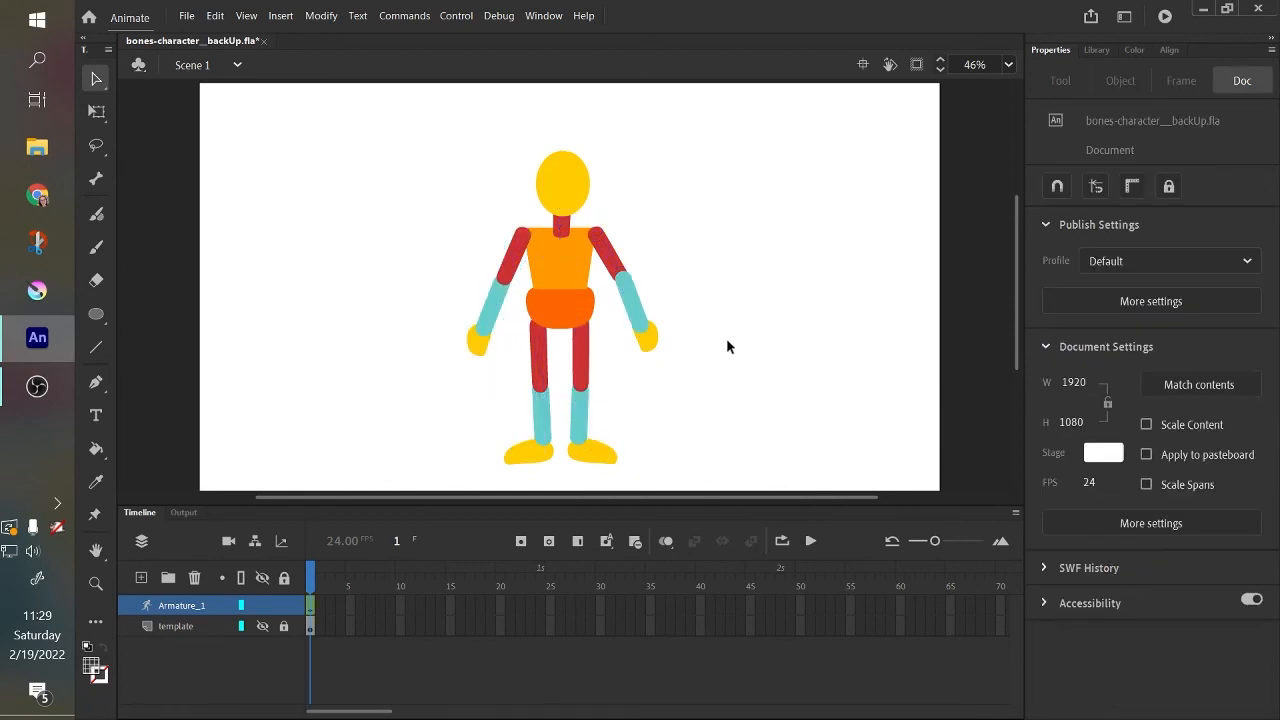
{"action": "left_click", "coordinate": [476, 342]}
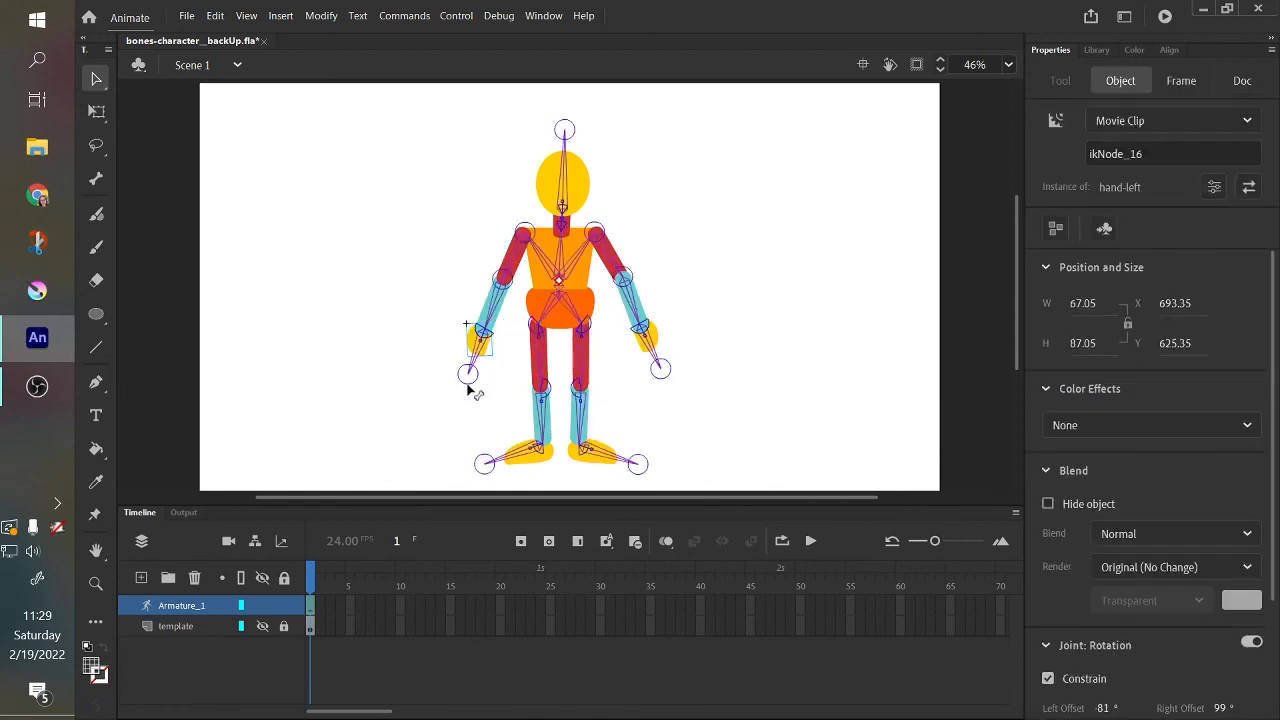
{"action": "left_click", "coordinate": [460, 122]}
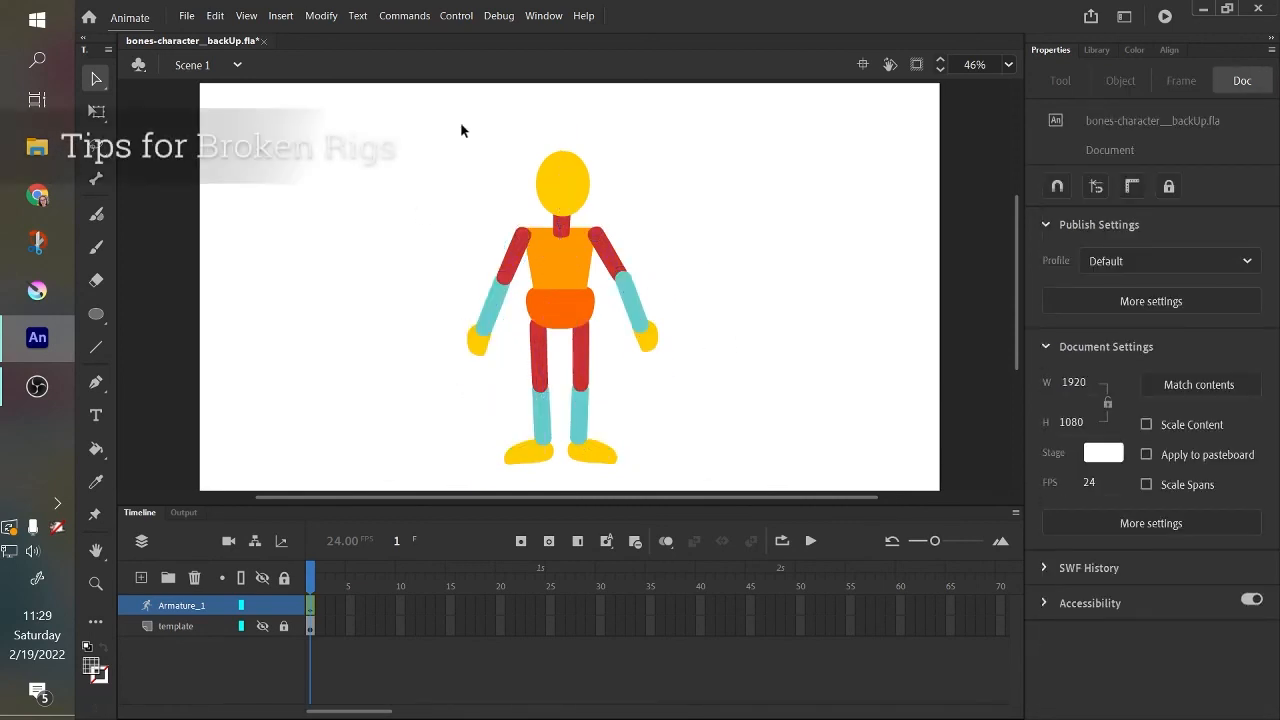
{"action": "left_click", "coordinate": [617, 263]}
{"action": "left_click", "coordinate": [733, 299]}
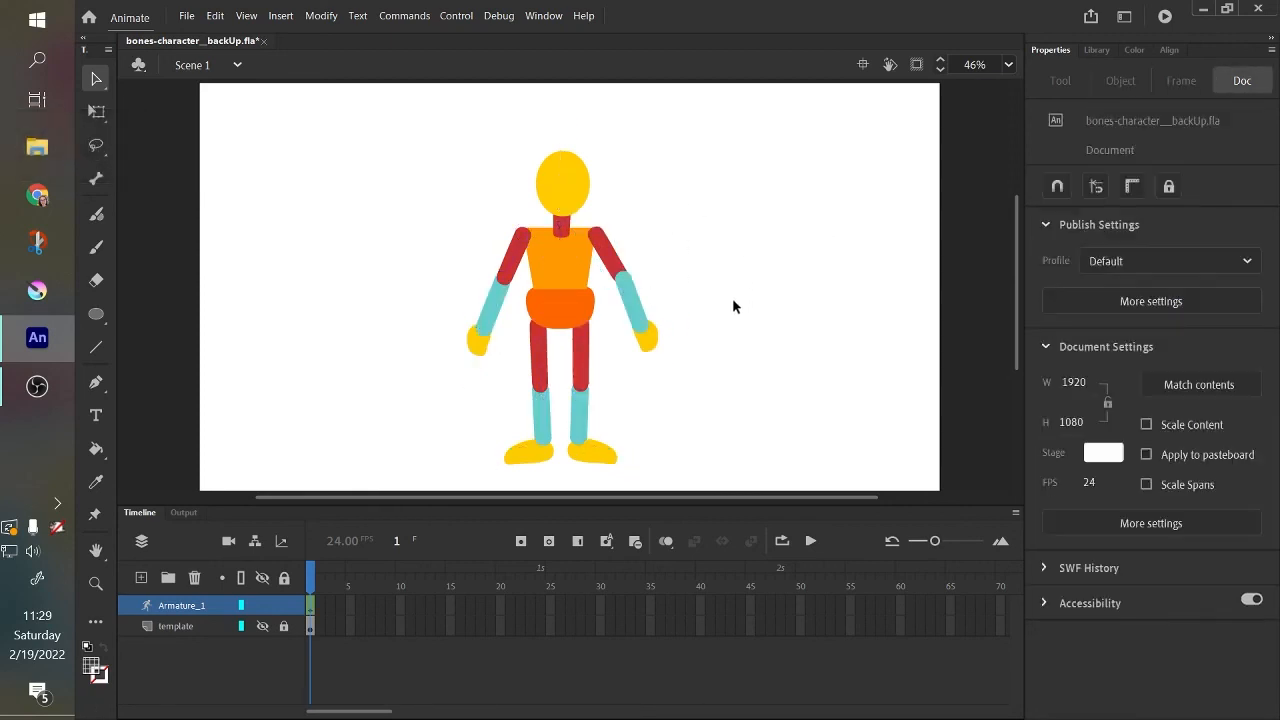
{"action": "left_click", "coordinate": [624, 270]}
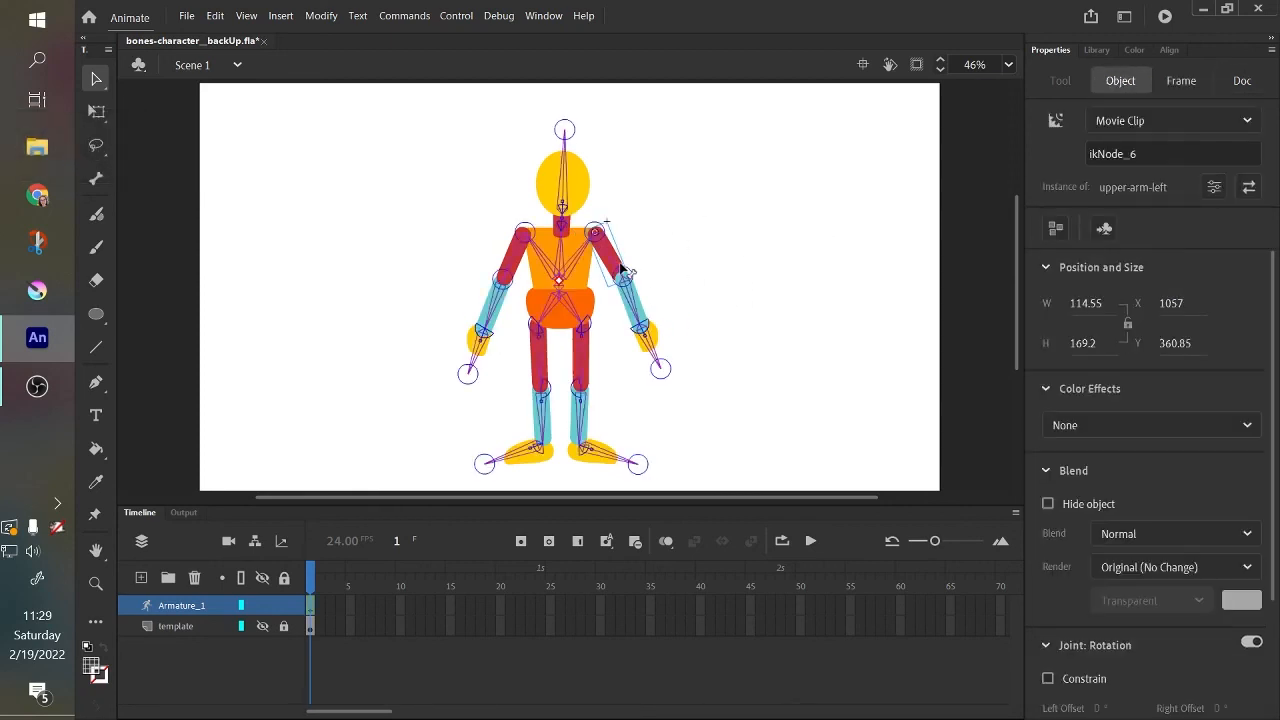
{"action": "left_click", "coordinate": [690, 293]}
Pull the right forearm away from its elbow with Free Transform, then move the right hand over to the displaced wrist.
{"action": "key", "text": "ctrl+equal"}
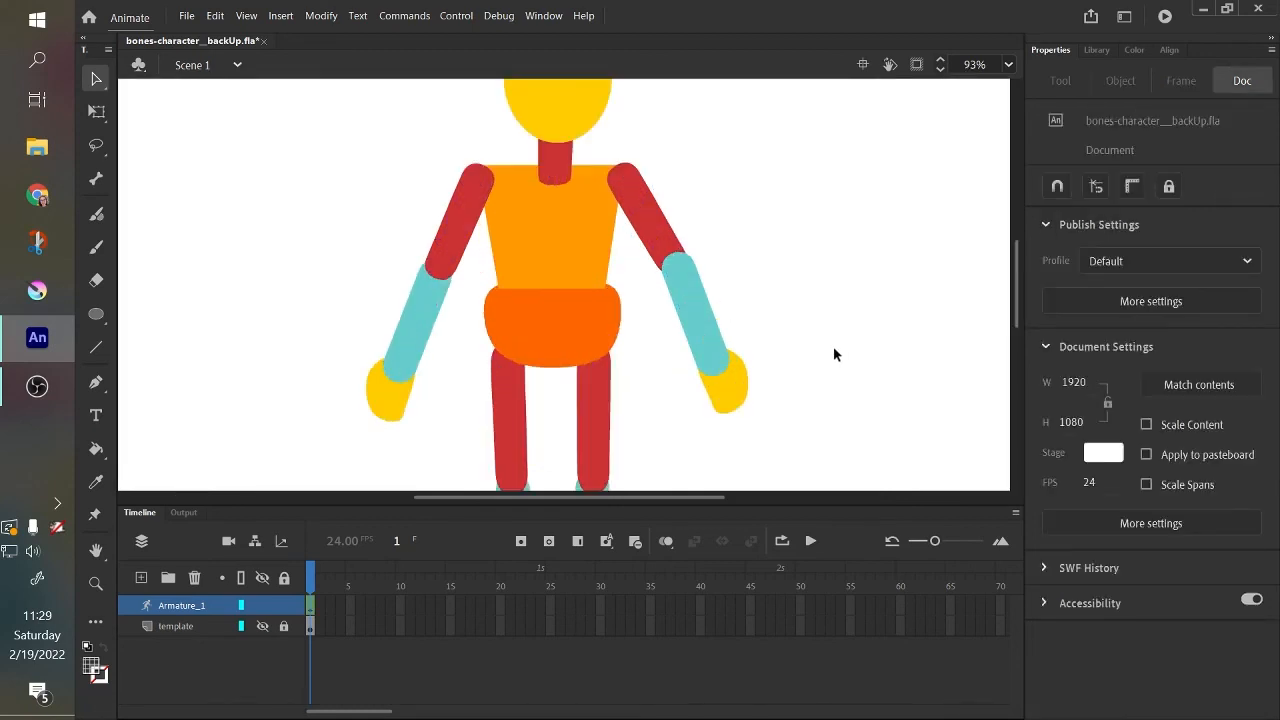
{"action": "left_click_drag", "start_coordinate": [809, 349], "coordinate": [636, 416]}
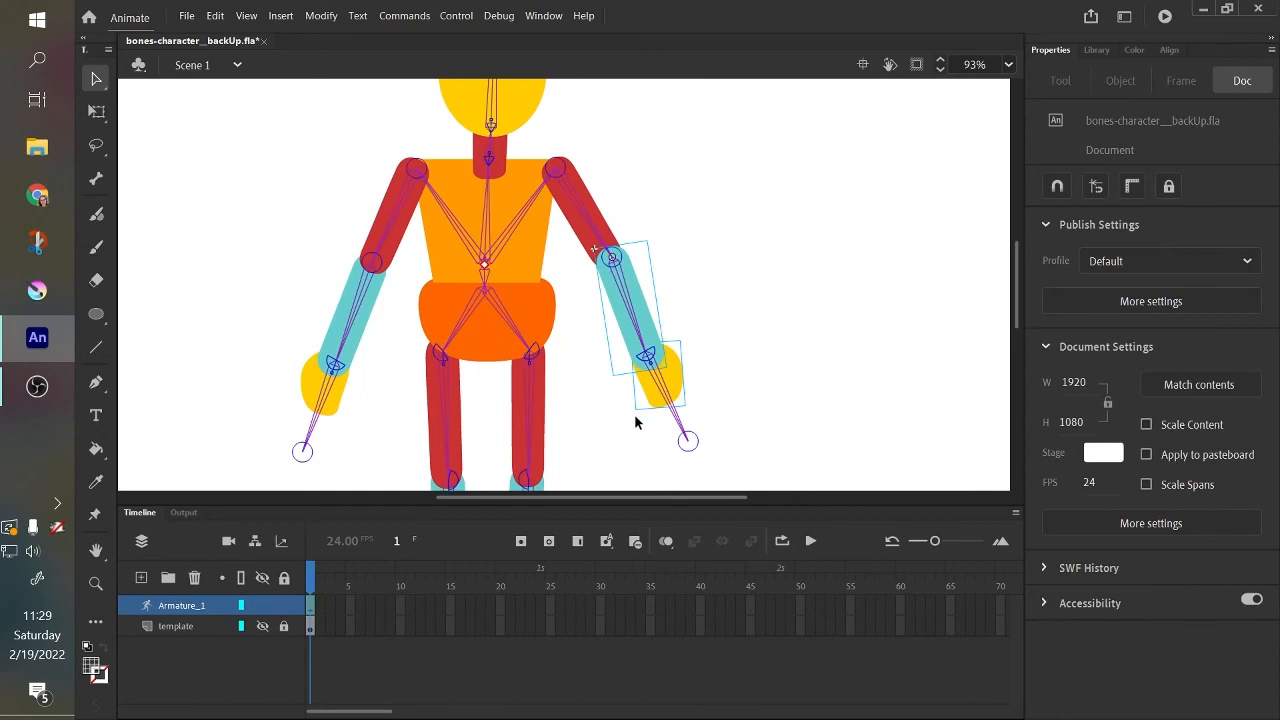
{"action": "left_click", "coordinate": [772, 309]}
{"action": "left_click_drag", "start_coordinate": [636, 318], "coordinate": [689, 436]}
{"action": "left_click", "coordinate": [717, 383]}
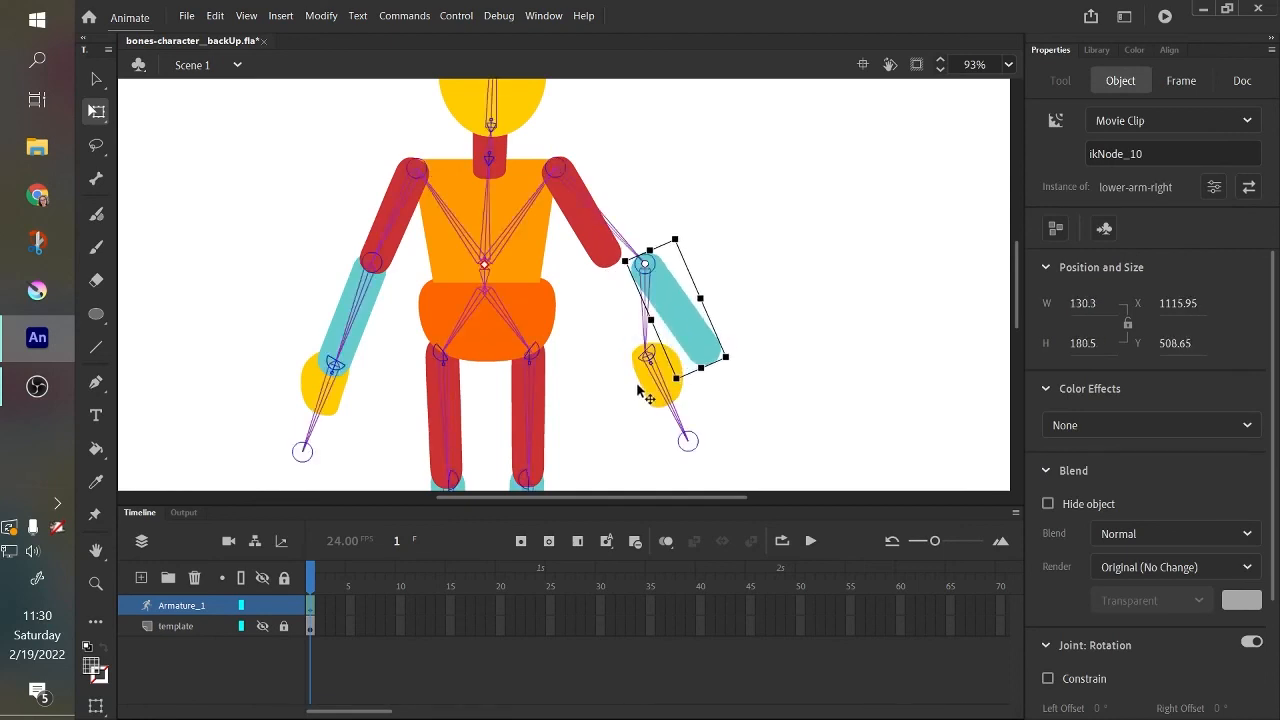
{"action": "left_click", "coordinate": [651, 390]}
{"action": "left_click_drag", "start_coordinate": [651, 391], "coordinate": [704, 388]}
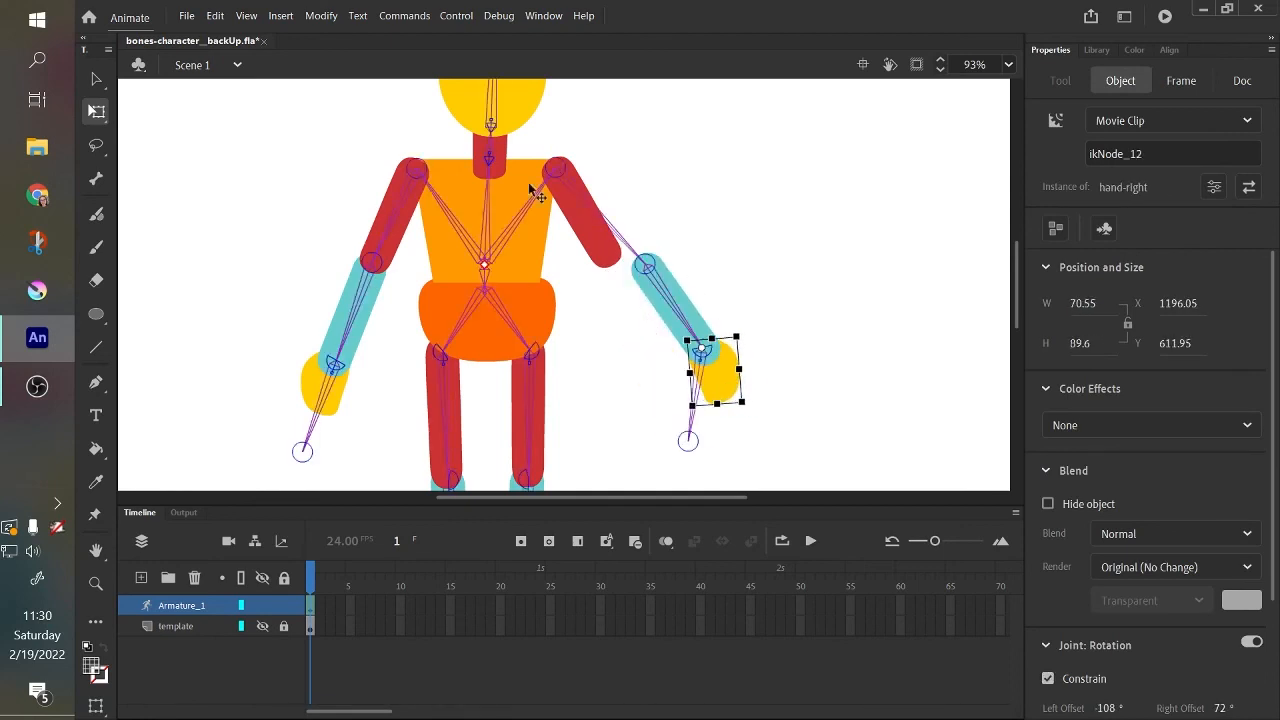
Swing the right arm outward by its control point to test the separated elbow joint.
{"action": "left_click", "coordinate": [96, 79]}
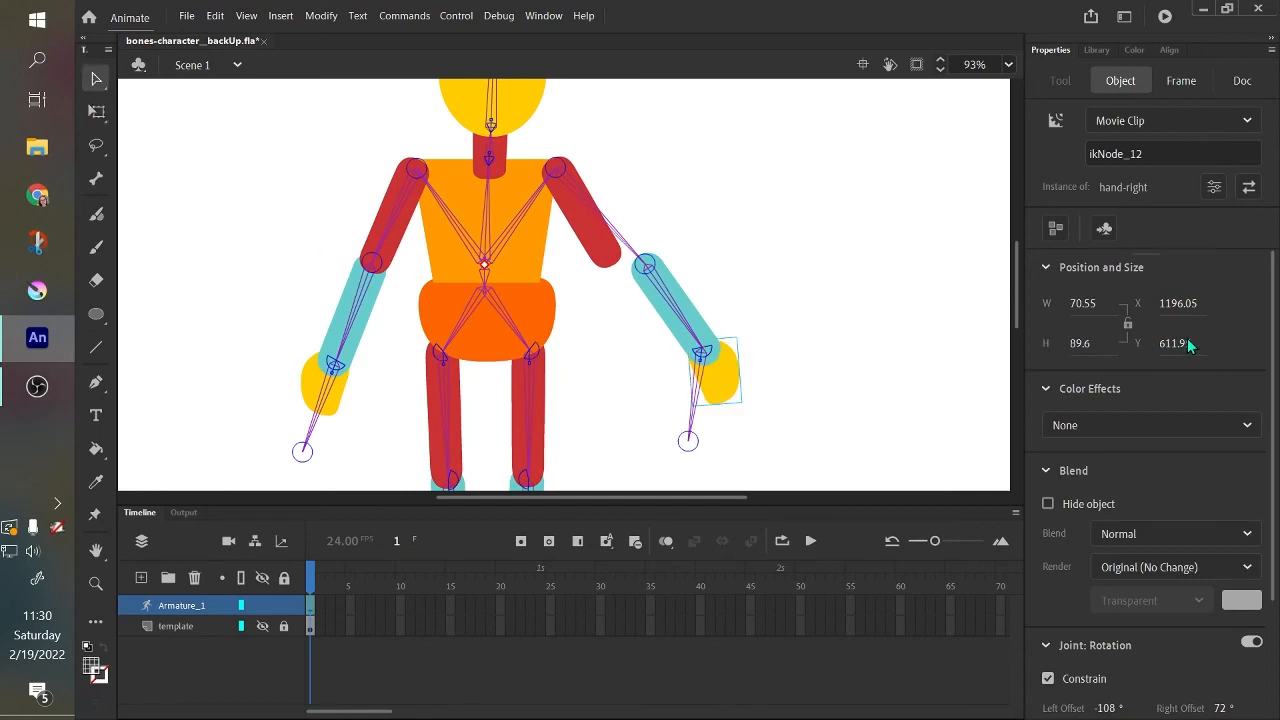
{"action": "left_click_drag", "start_coordinate": [1019, 308], "coordinate": [1017, 310]}
{"action": "left_click_drag", "start_coordinate": [689, 425], "coordinate": [713, 342]}
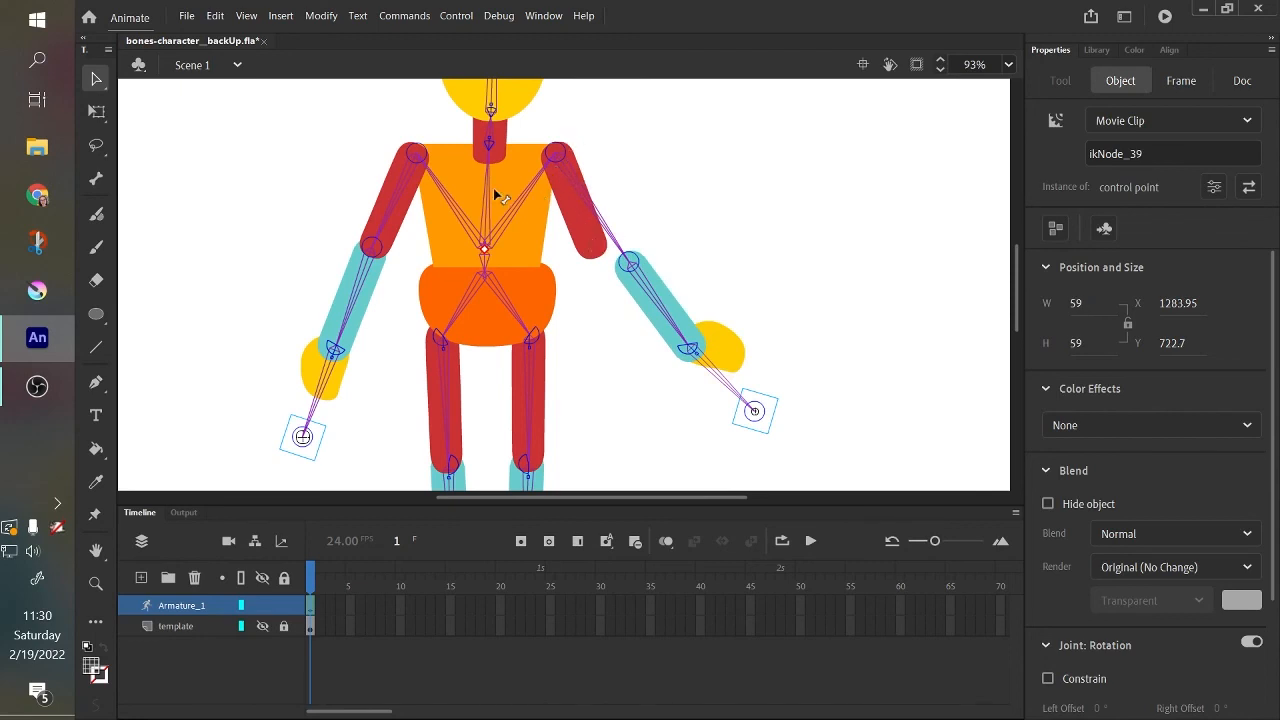
Move the right forearm back onto the end of the upper arm with Free Transform.
{"action": "left_click", "coordinate": [104, 115]}
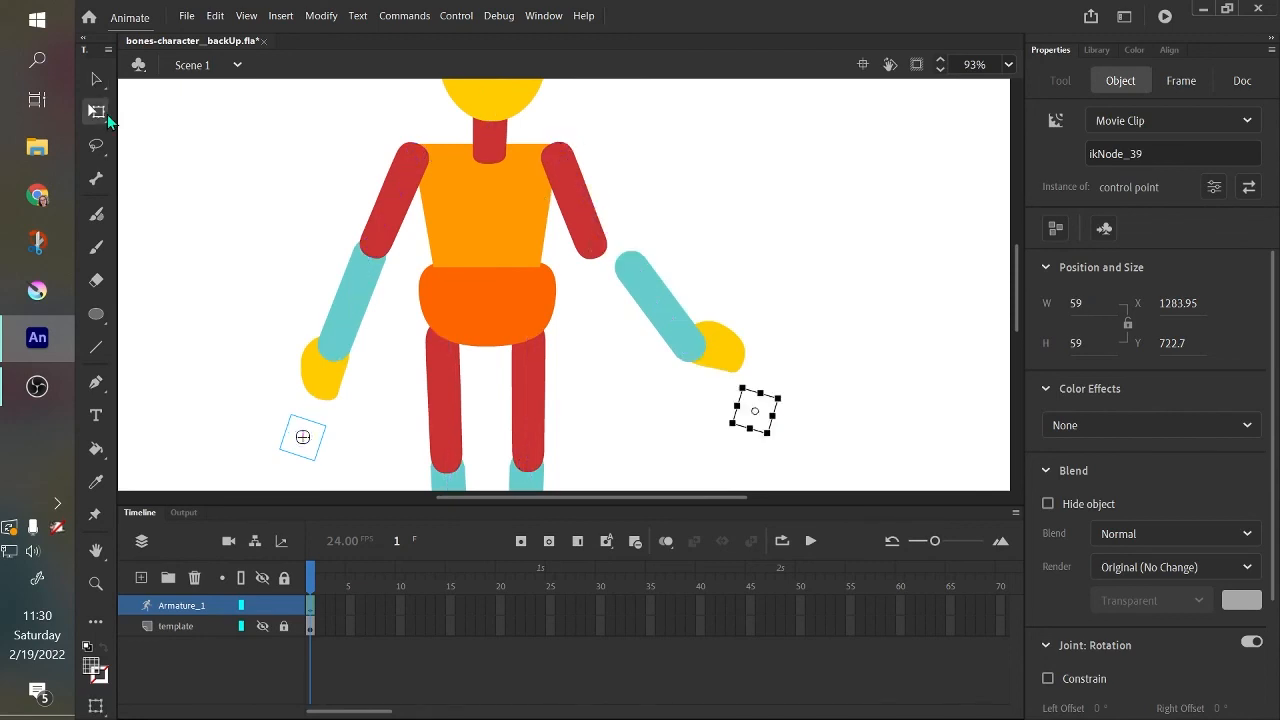
{"action": "left_click", "coordinate": [662, 306]}
{"action": "left_click", "coordinate": [585, 240]}
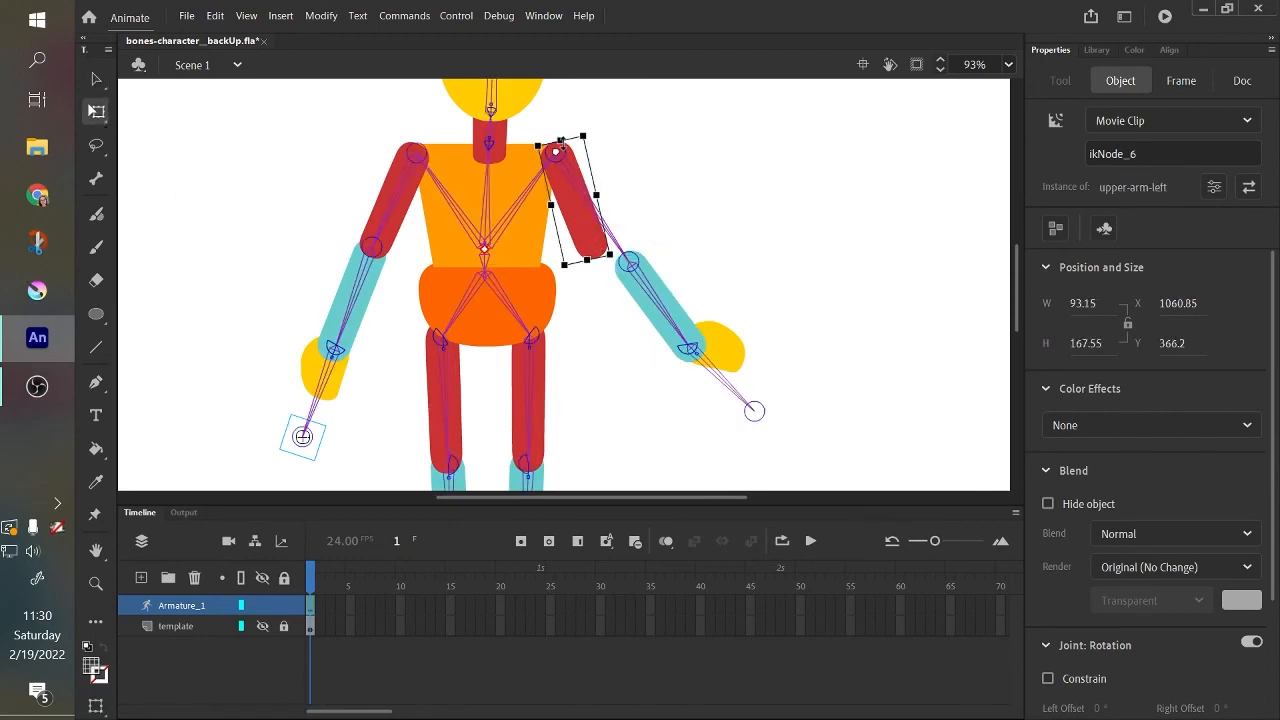
{"action": "left_click", "coordinate": [652, 318]}
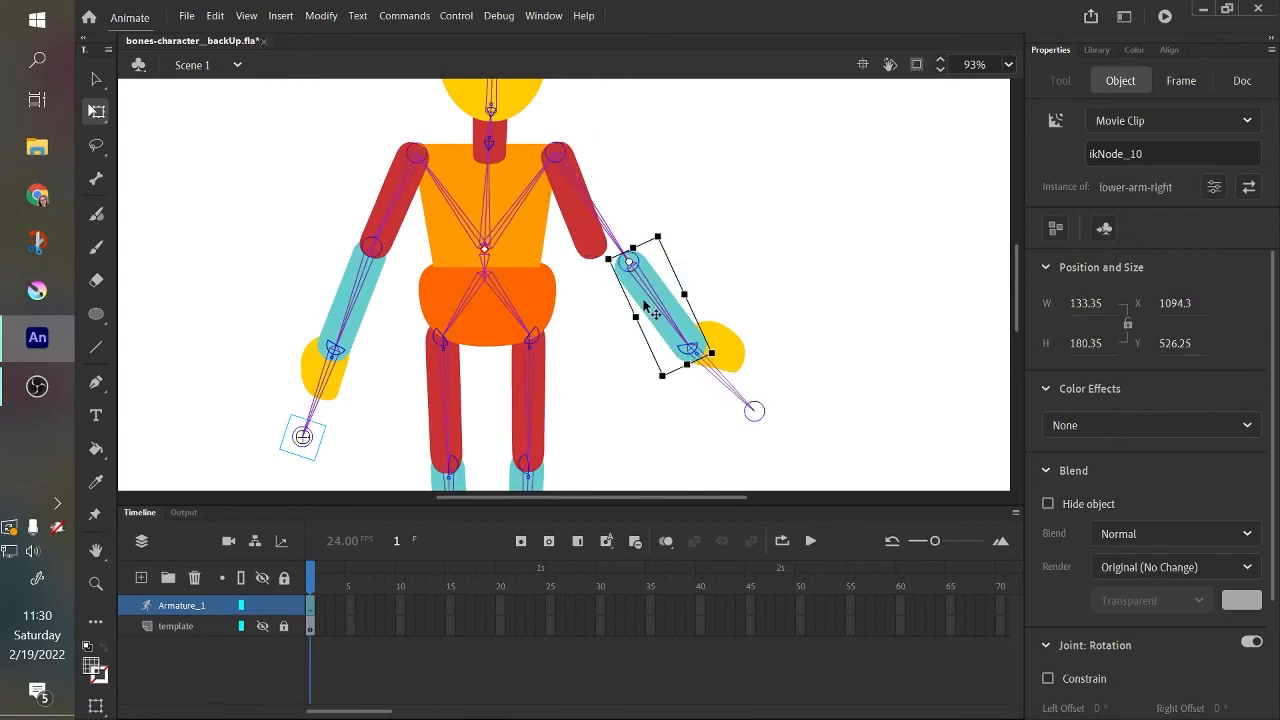
{"action": "left_click", "coordinate": [596, 238]}
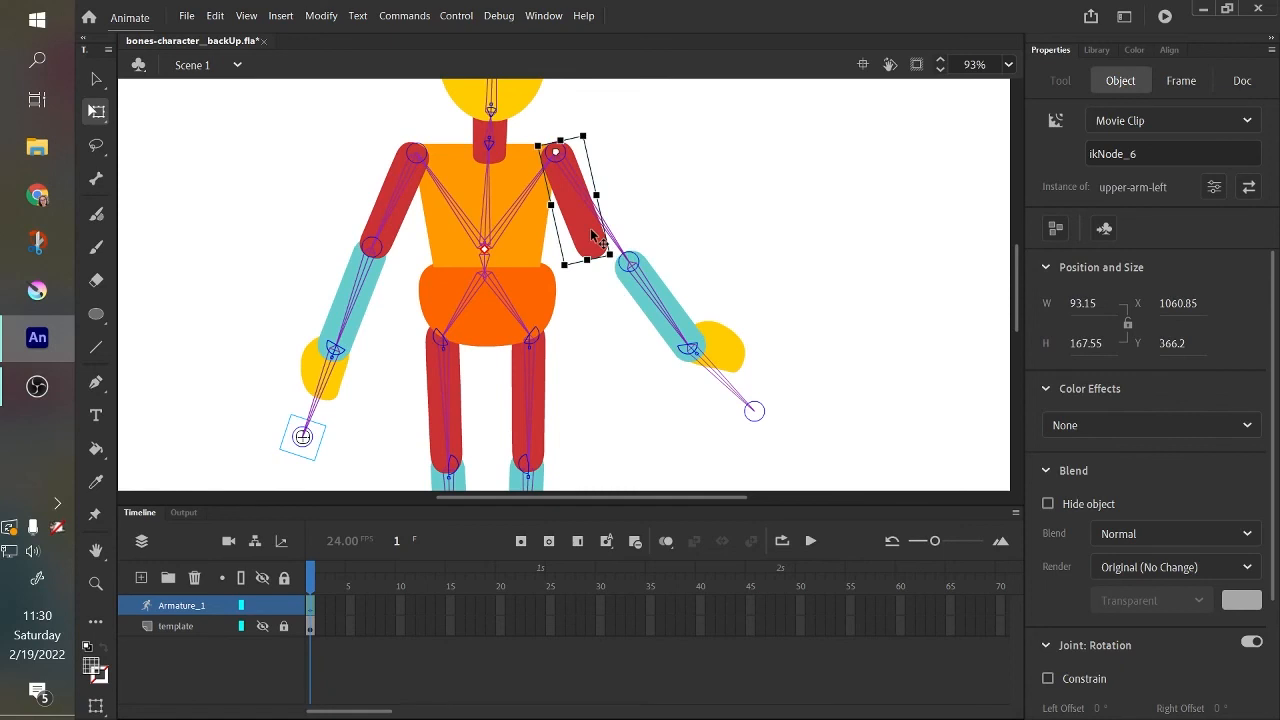
{"action": "left_click", "coordinate": [650, 310]}
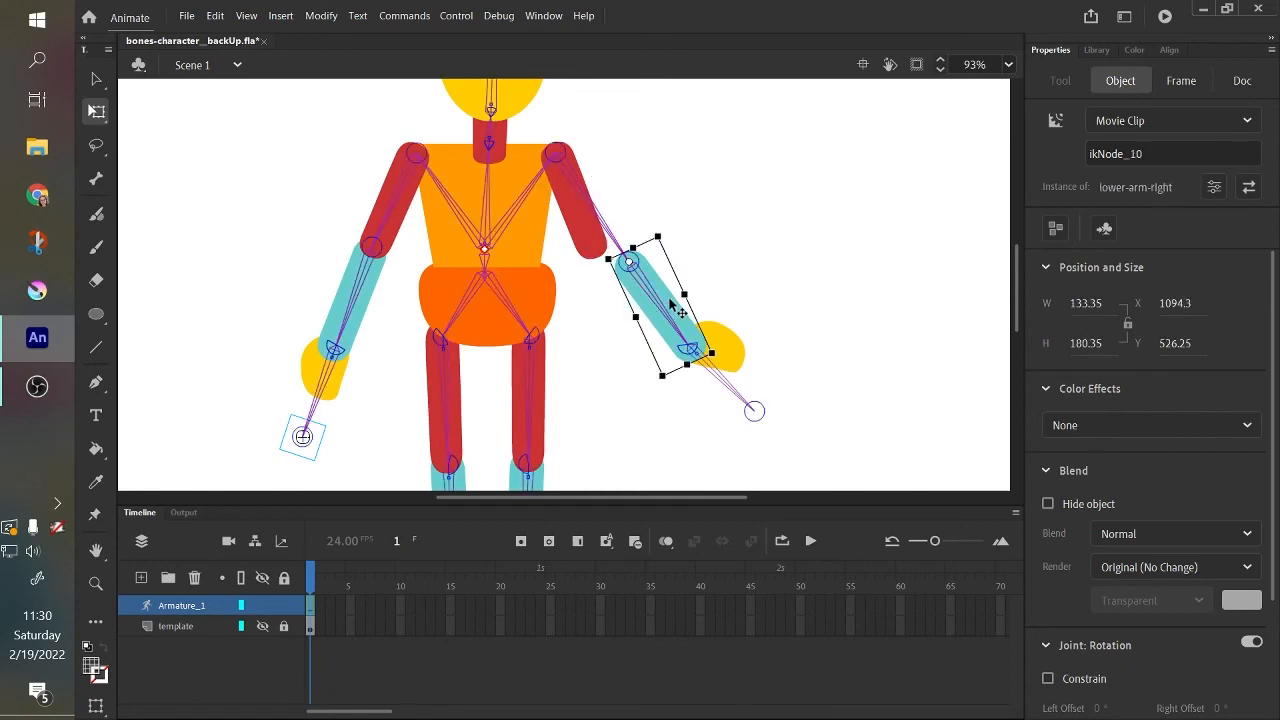
{"action": "left_click_drag", "start_coordinate": [670, 303], "coordinate": [583, 222]}
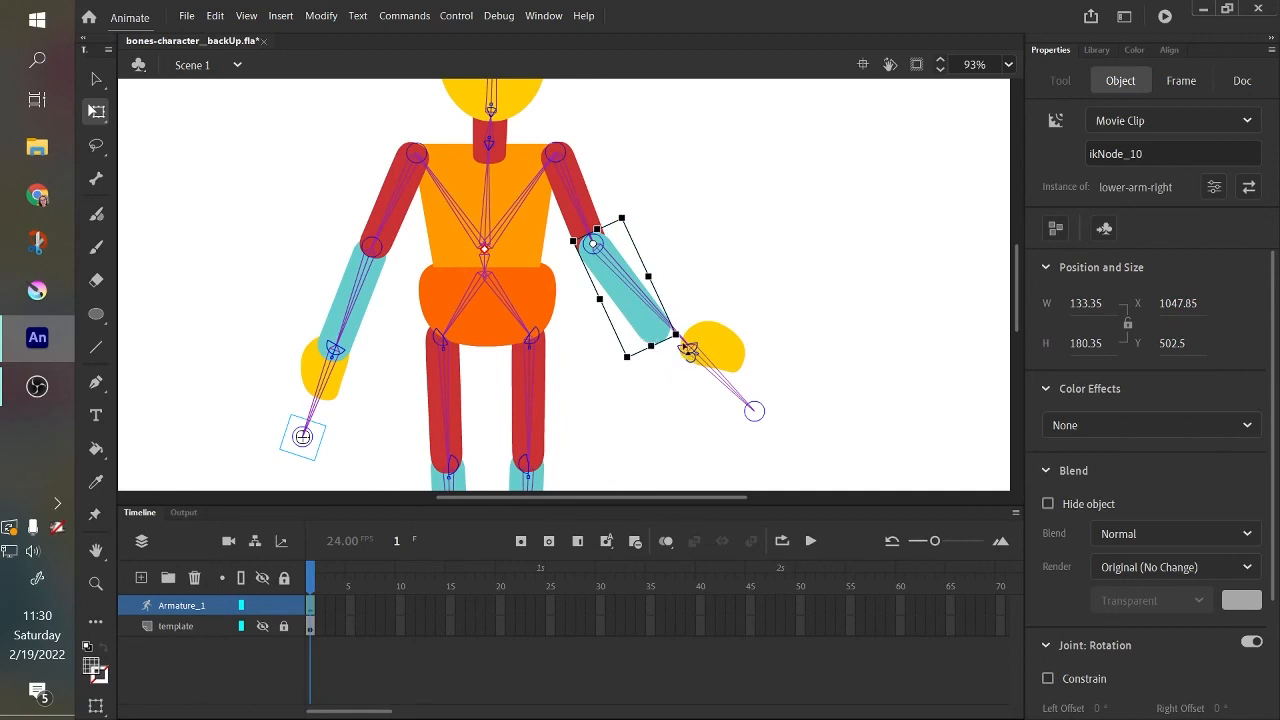
Move the right hand back onto the wrist and reposition its control point just beyond the hand.
{"action": "left_click_drag", "start_coordinate": [688, 350], "coordinate": [714, 445]}
{"action": "left_click", "coordinate": [755, 413]}
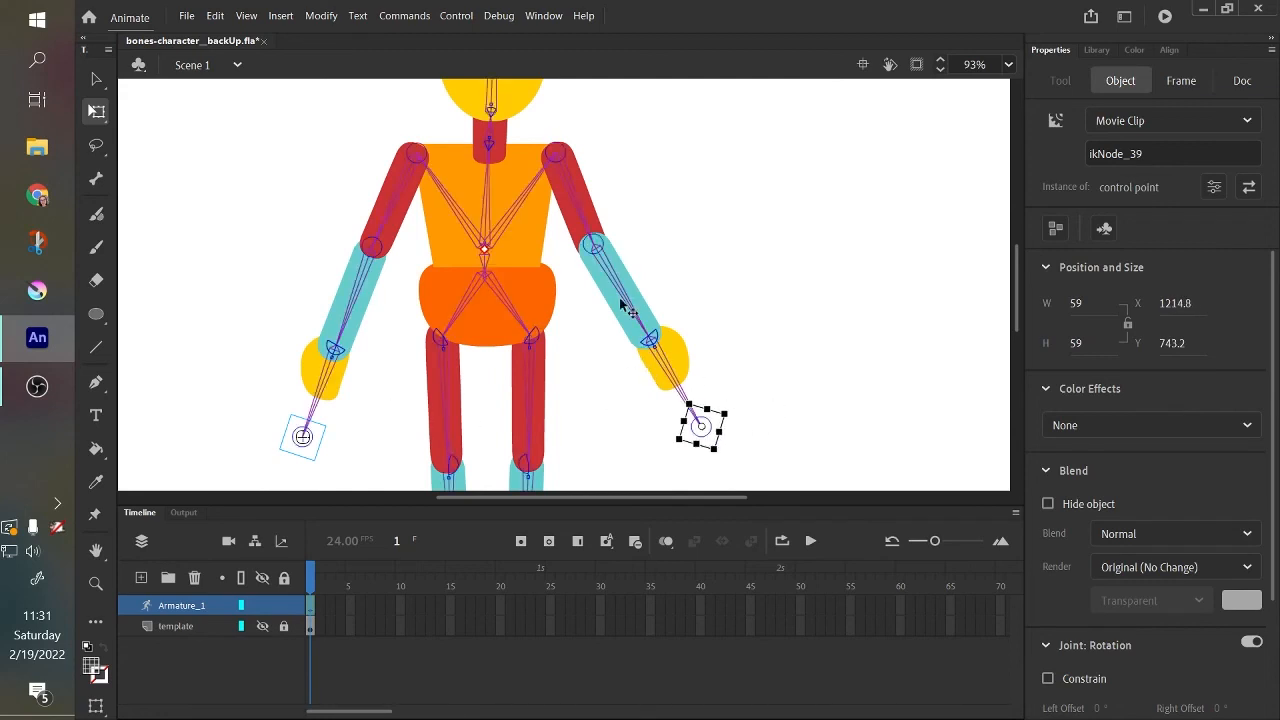
{"action": "left_click_drag", "start_coordinate": [680, 370], "coordinate": [689, 391]}
{"action": "key", "text": "ctrl+z"}
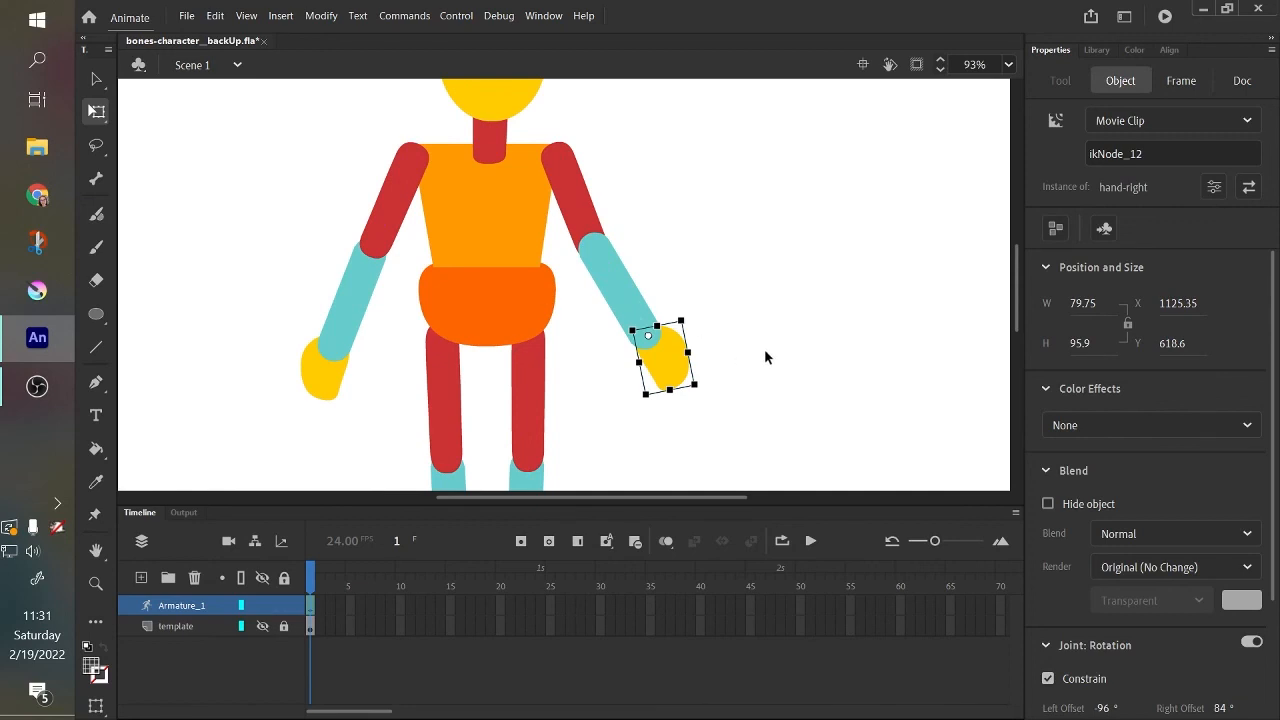
Try transforming the right forearm away from its pose with Free Transform, then undo the change.
{"action": "key", "text": "ctrl+minus"}
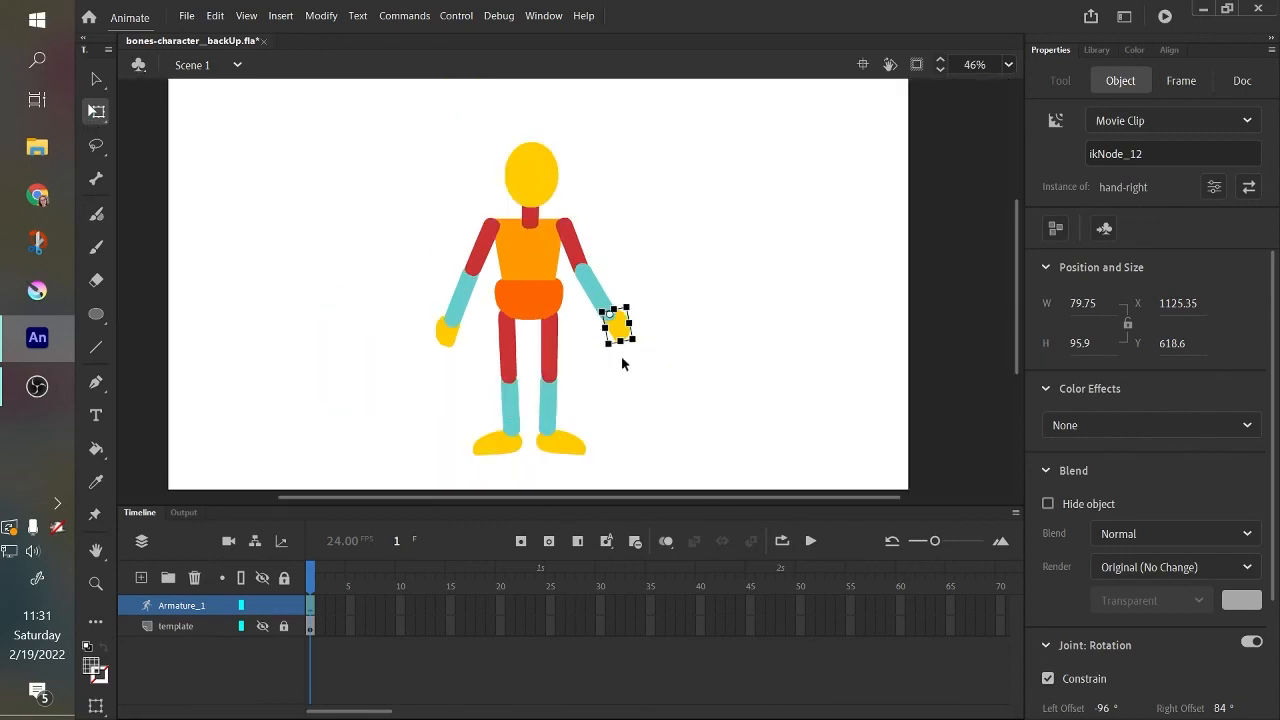
{"action": "left_click", "coordinate": [606, 296]}
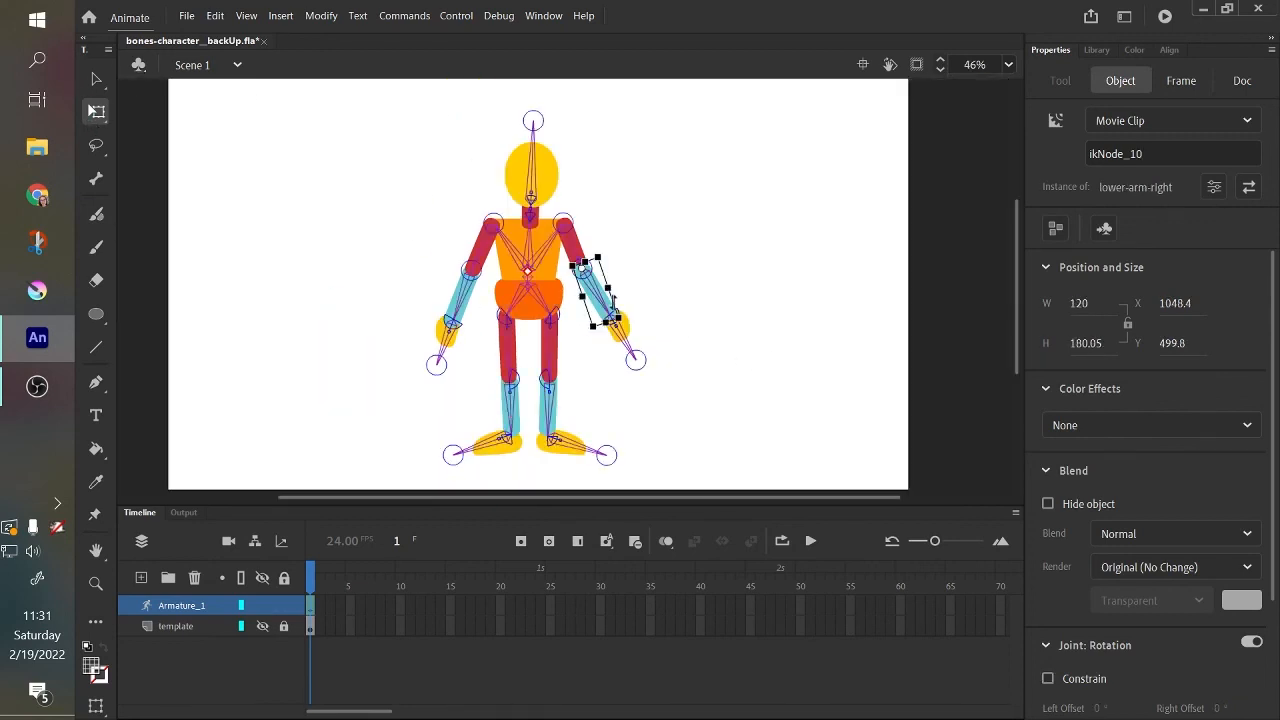
{"action": "left_click_drag", "start_coordinate": [604, 322], "coordinate": [719, 275]}
{"action": "key", "text": "ctrl+z"}
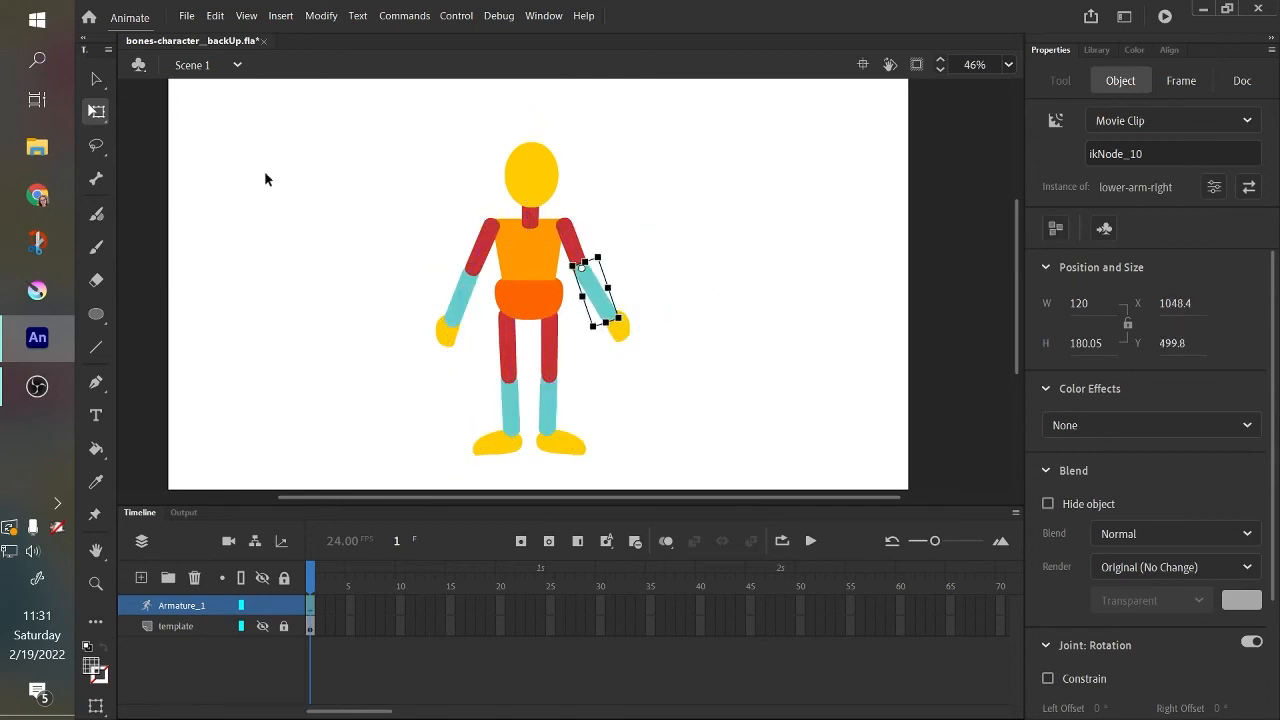
Check the repaired right hand with the Selection tool, then select the whole character to inspect its bones and deselect it.
{"action": "left_click", "coordinate": [95, 86]}
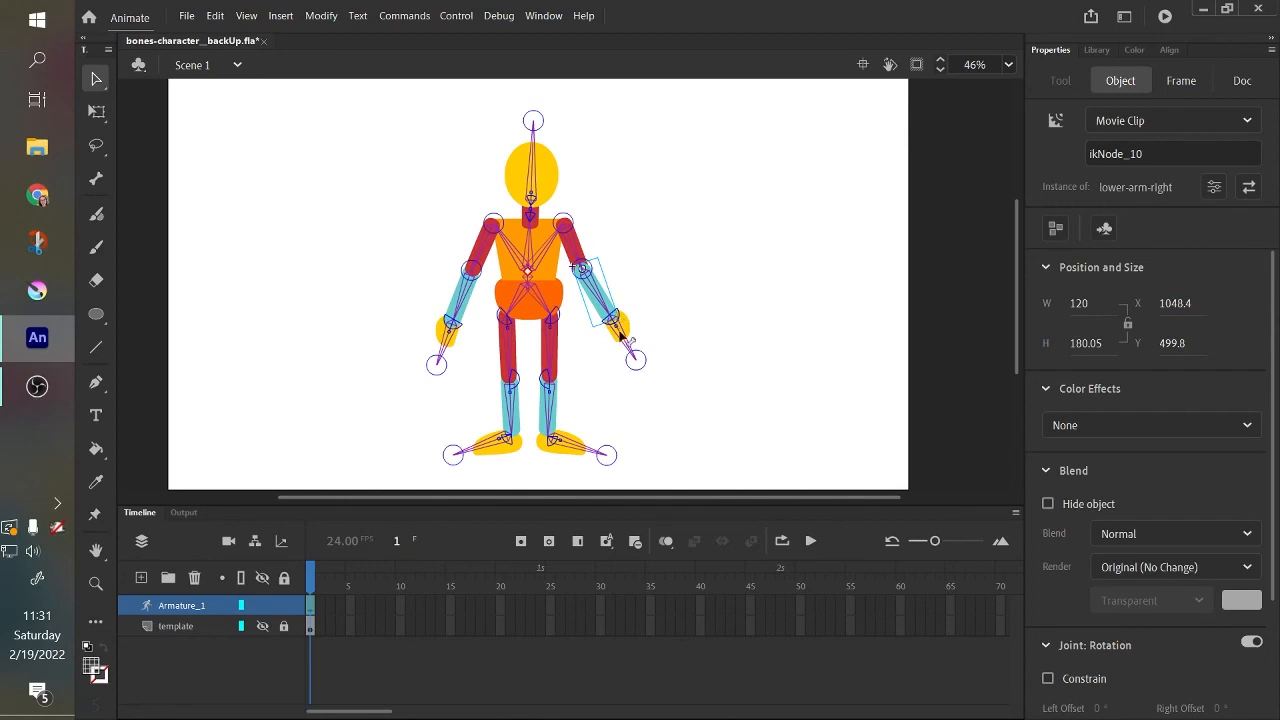
{"action": "mouse_move", "coordinate": [625, 340]}
{"action": "left_mouse_down"}
{"action": "mouse_move", "coordinate": [694, 209]}
{"action": "mouse_move", "coordinate": [631, 129]}
{"action": "mouse_move", "coordinate": [597, 114]}
{"action": "mouse_move", "coordinate": [678, 131]}
{"action": "mouse_move", "coordinate": [651, 163]}
{"action": "mouse_move", "coordinate": [600, 186]}
{"action": "mouse_move", "coordinate": [697, 177]}
{"action": "mouse_move", "coordinate": [634, 356]}
{"action": "left_mouse_up"}
{"action": "left_click", "coordinate": [236, 231]}
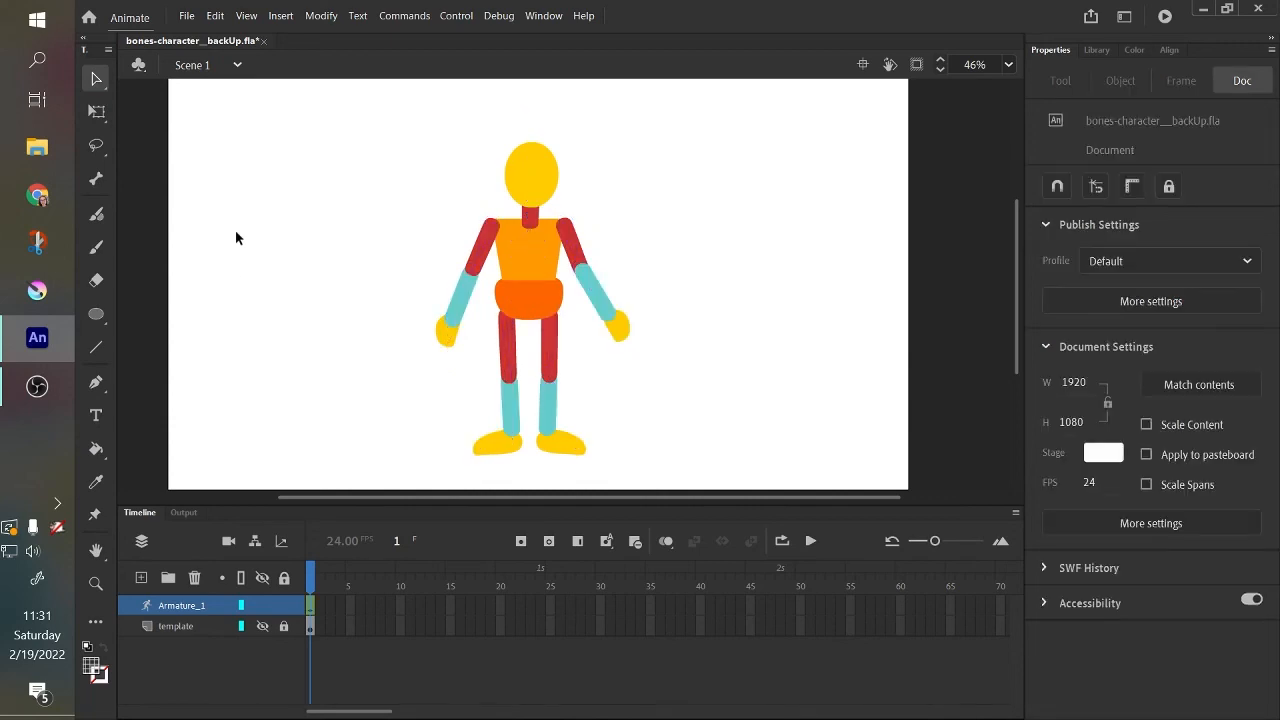
{"action": "left_click_drag", "start_coordinate": [352, 116], "coordinate": [703, 469]}
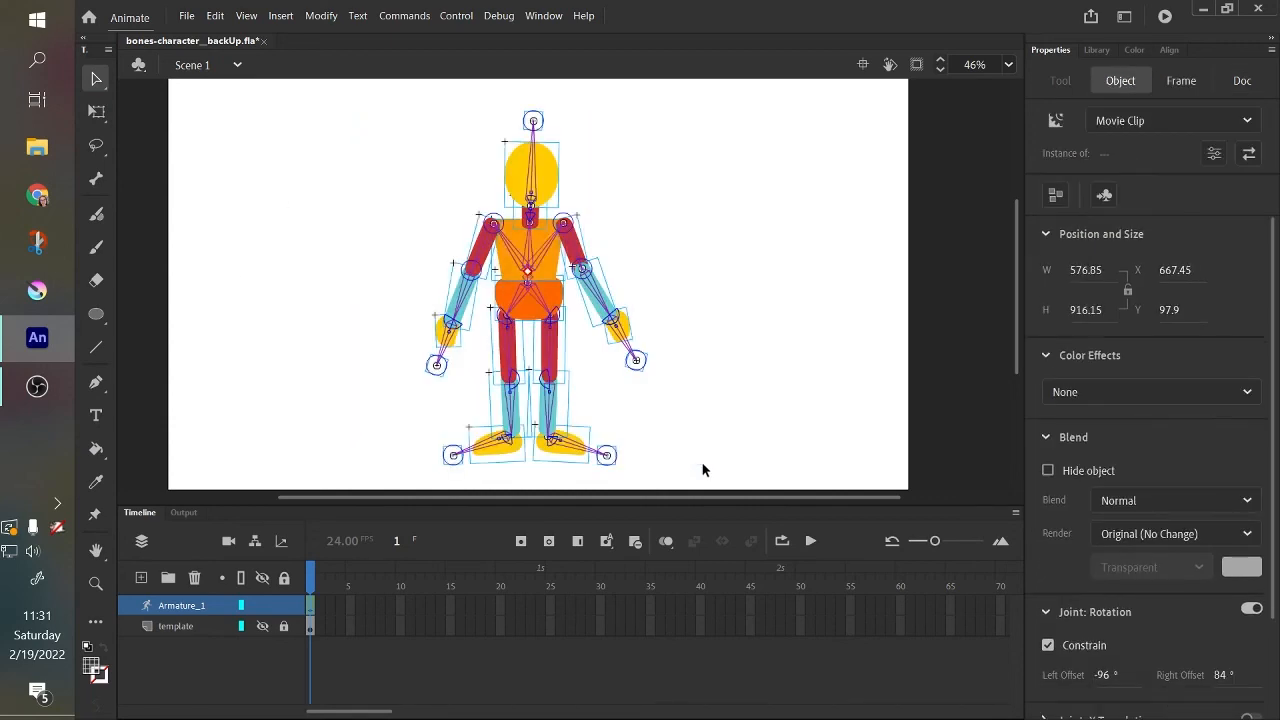
{"action": "left_click", "coordinate": [703, 469]}
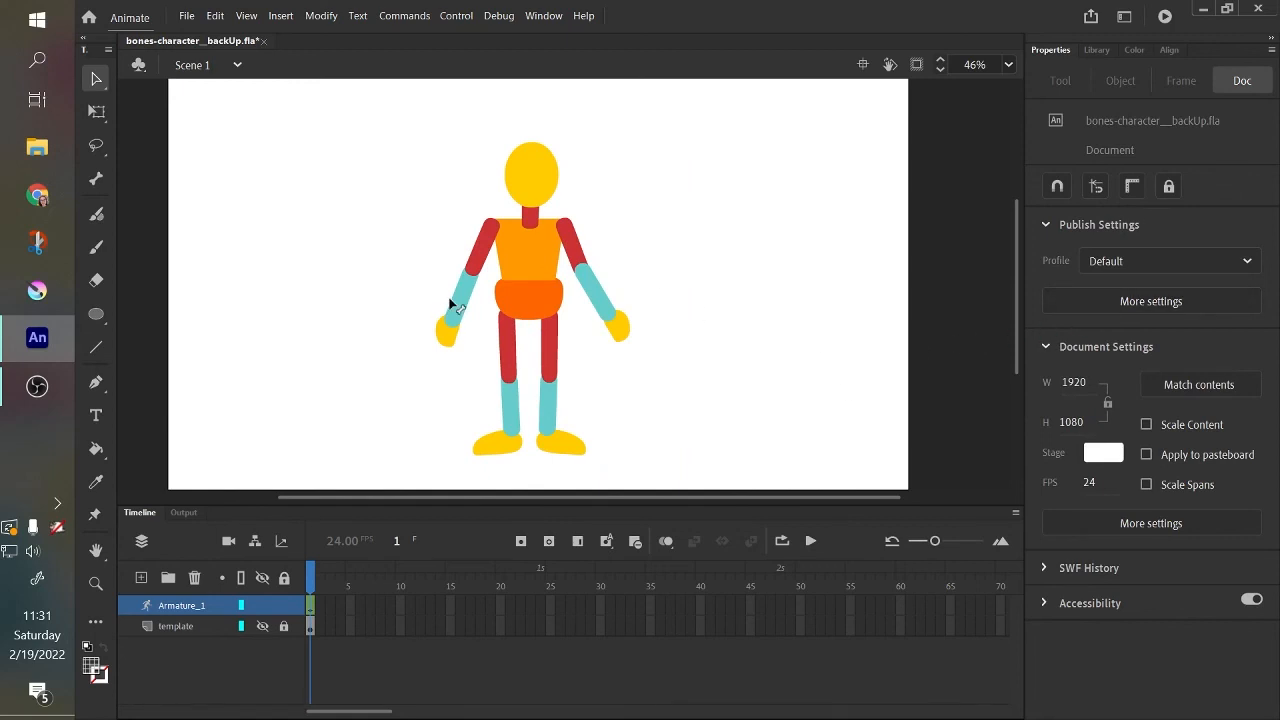
Pose the character by bending the left forearm upward and swinging the left foot inward with a bent knee.
{"action": "left_click_drag", "start_coordinate": [449, 298], "coordinate": [448, 230]}
{"action": "left_click", "coordinate": [553, 185]}
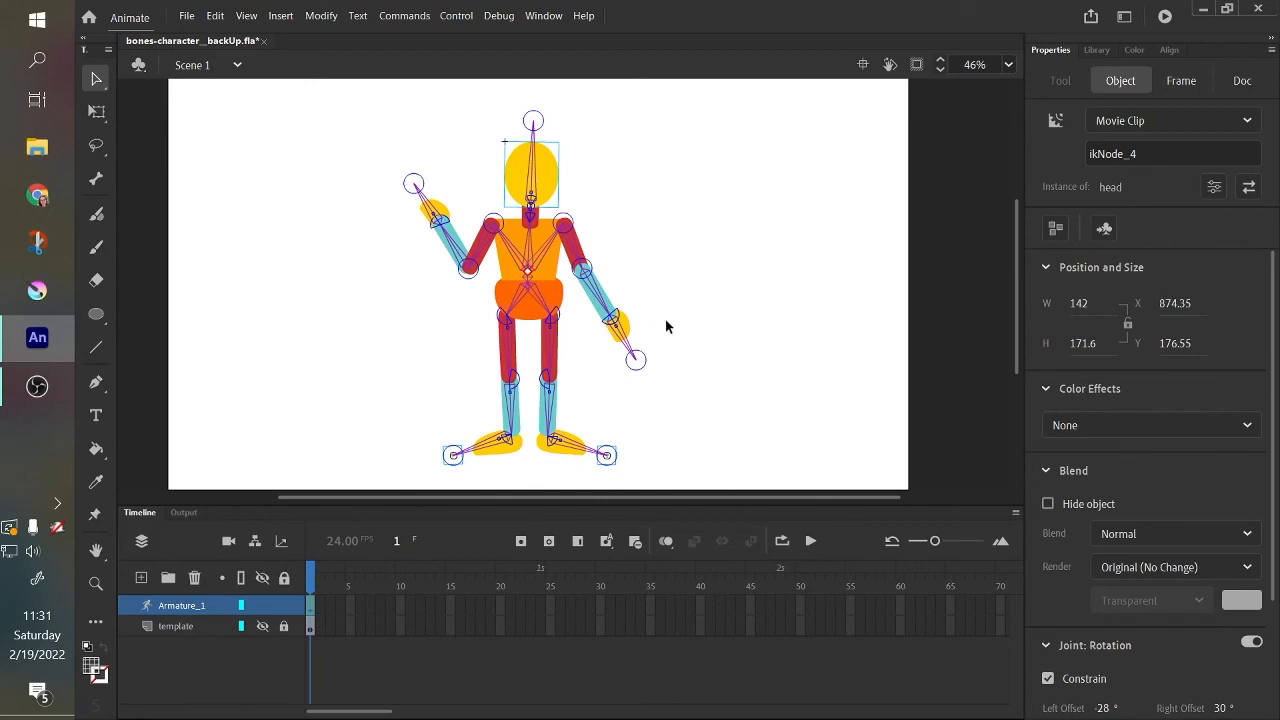
{"action": "left_click_drag", "start_coordinate": [486, 455], "coordinate": [525, 450]}
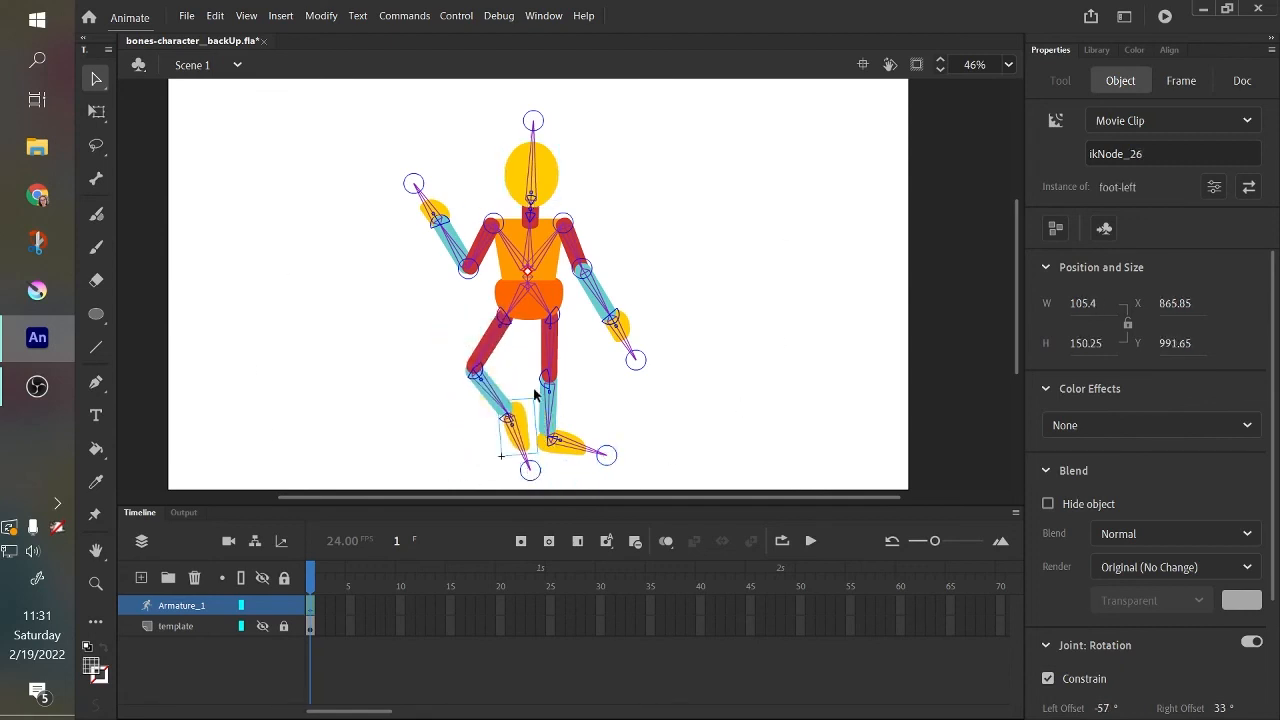